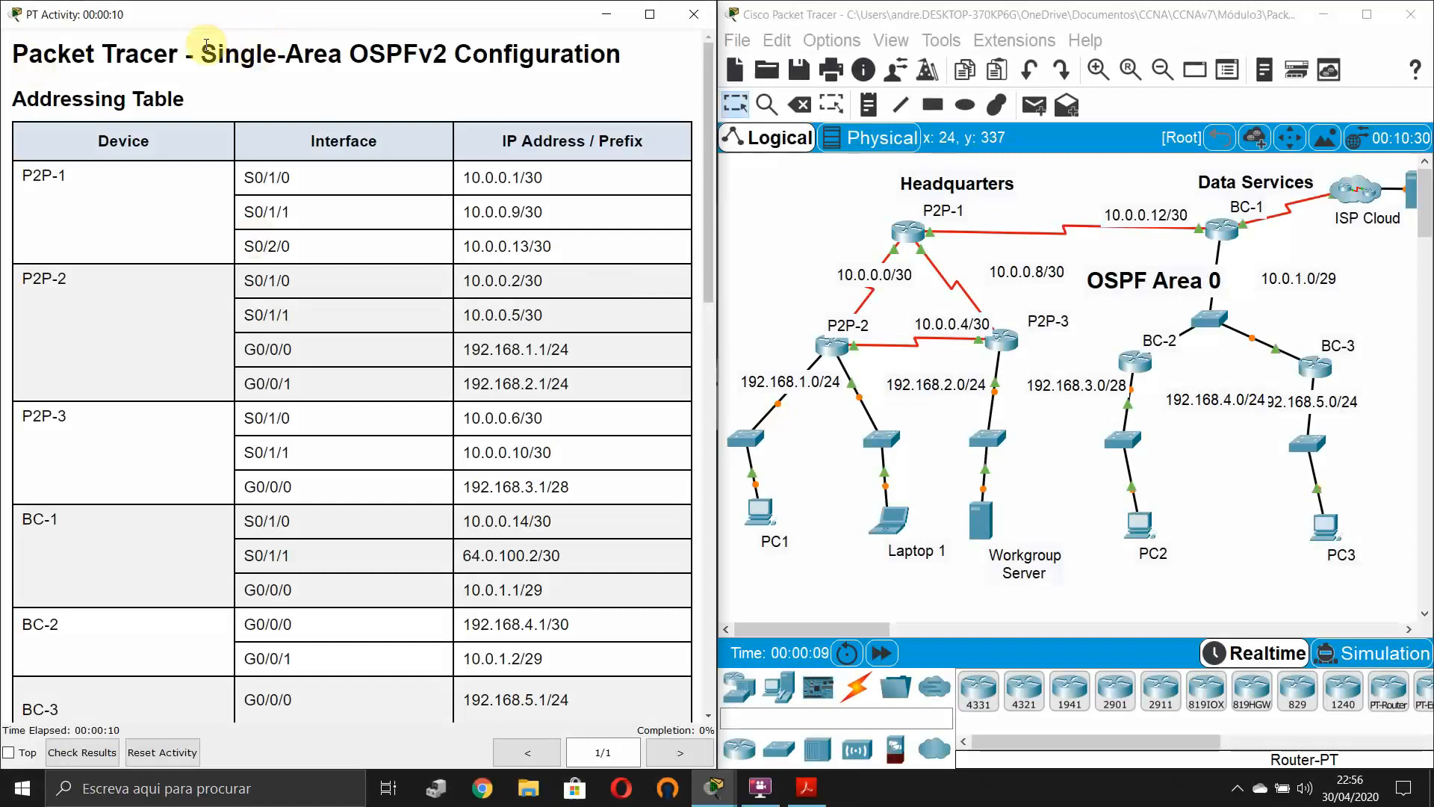
- Read the activity's addressing table, objectives, background and instructions for the Single-Area OSPFv2 configuration
drag(199, 54, 626, 58)
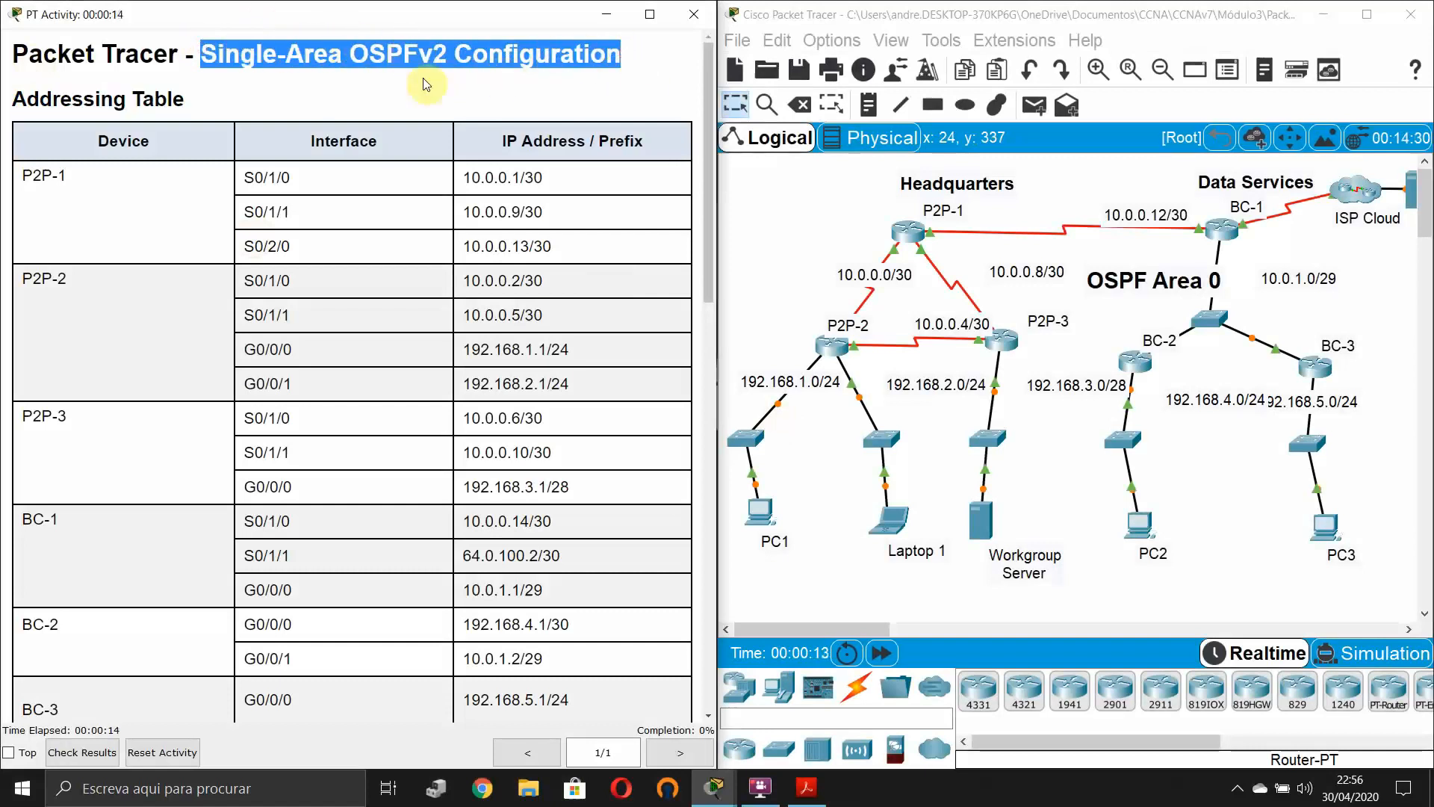
click(437, 79)
scroll(124, 91, down, 1)
scroll(124, 91, down, 9)
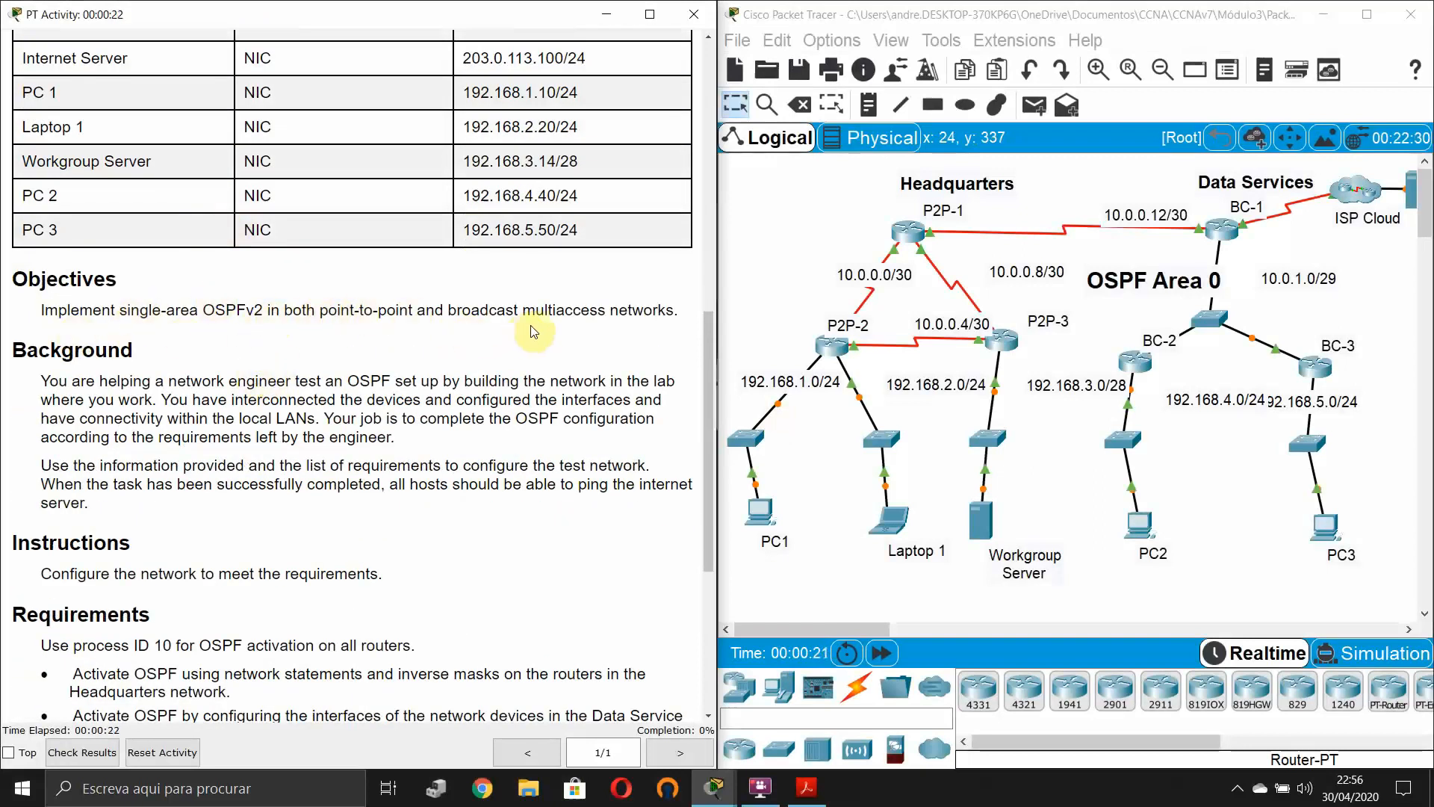
scroll(207, 334, down, 3)
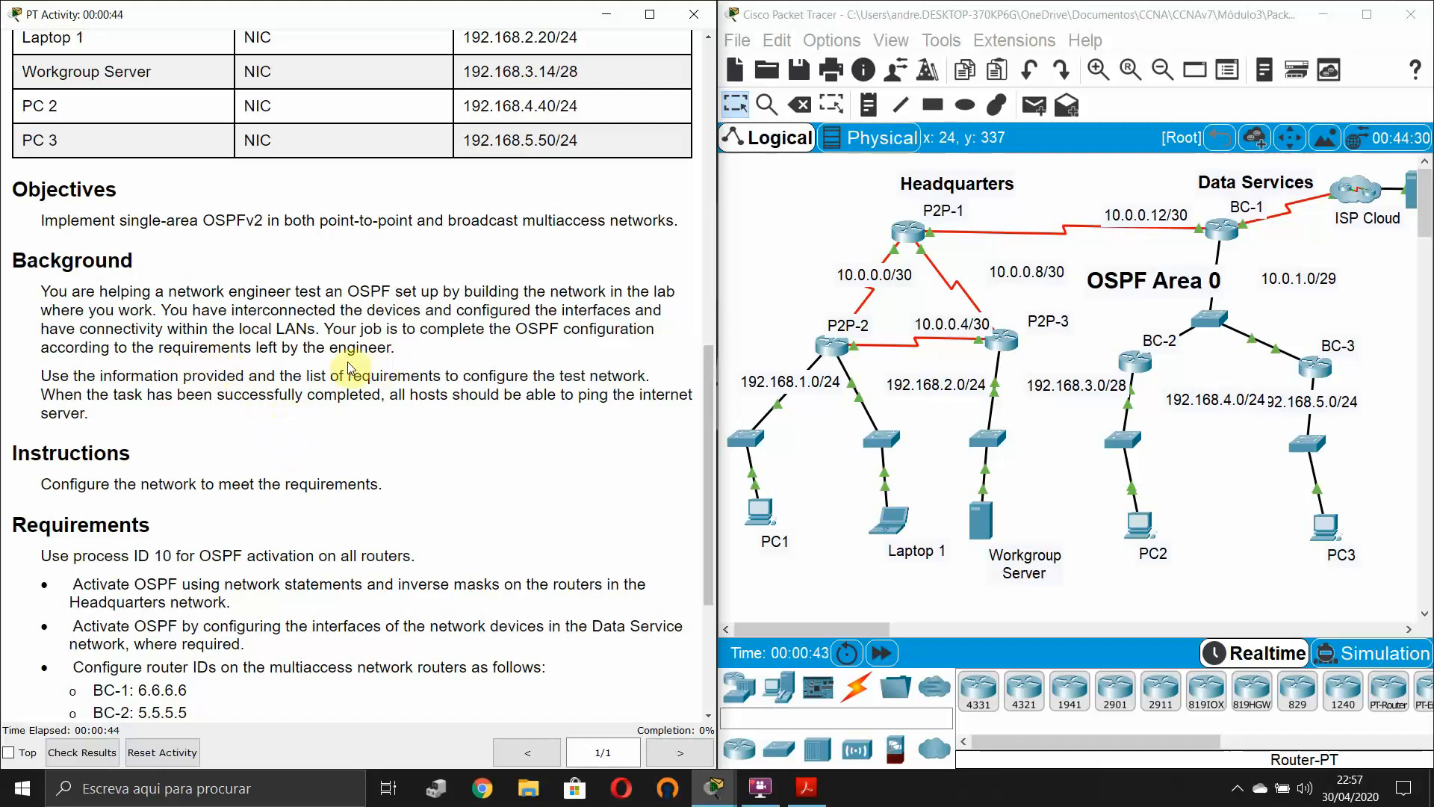
scroll(90, 407, down, 1)
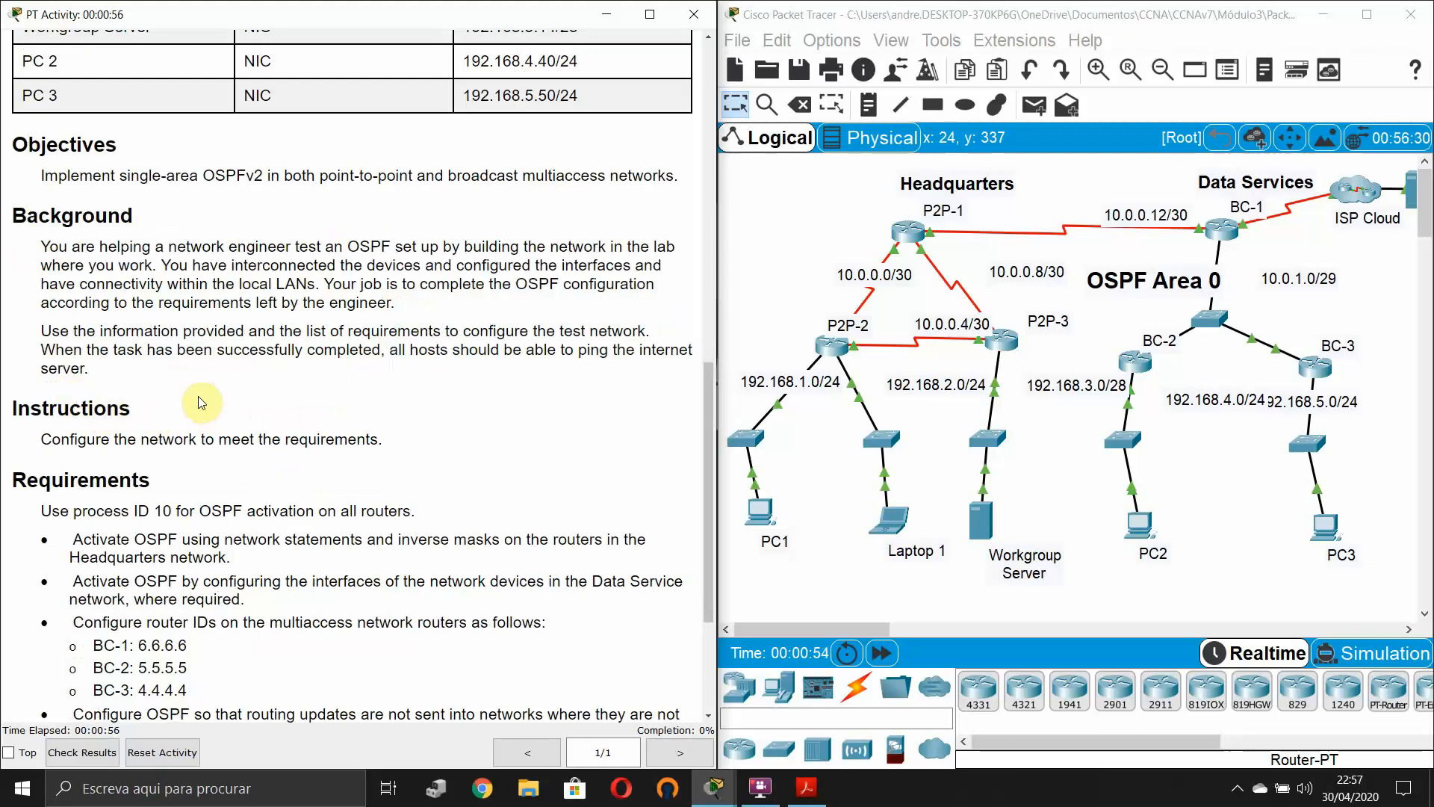
- Examine the Headquarters and Data Services parts of the OSPF Area 0 topology
click(793, 623)
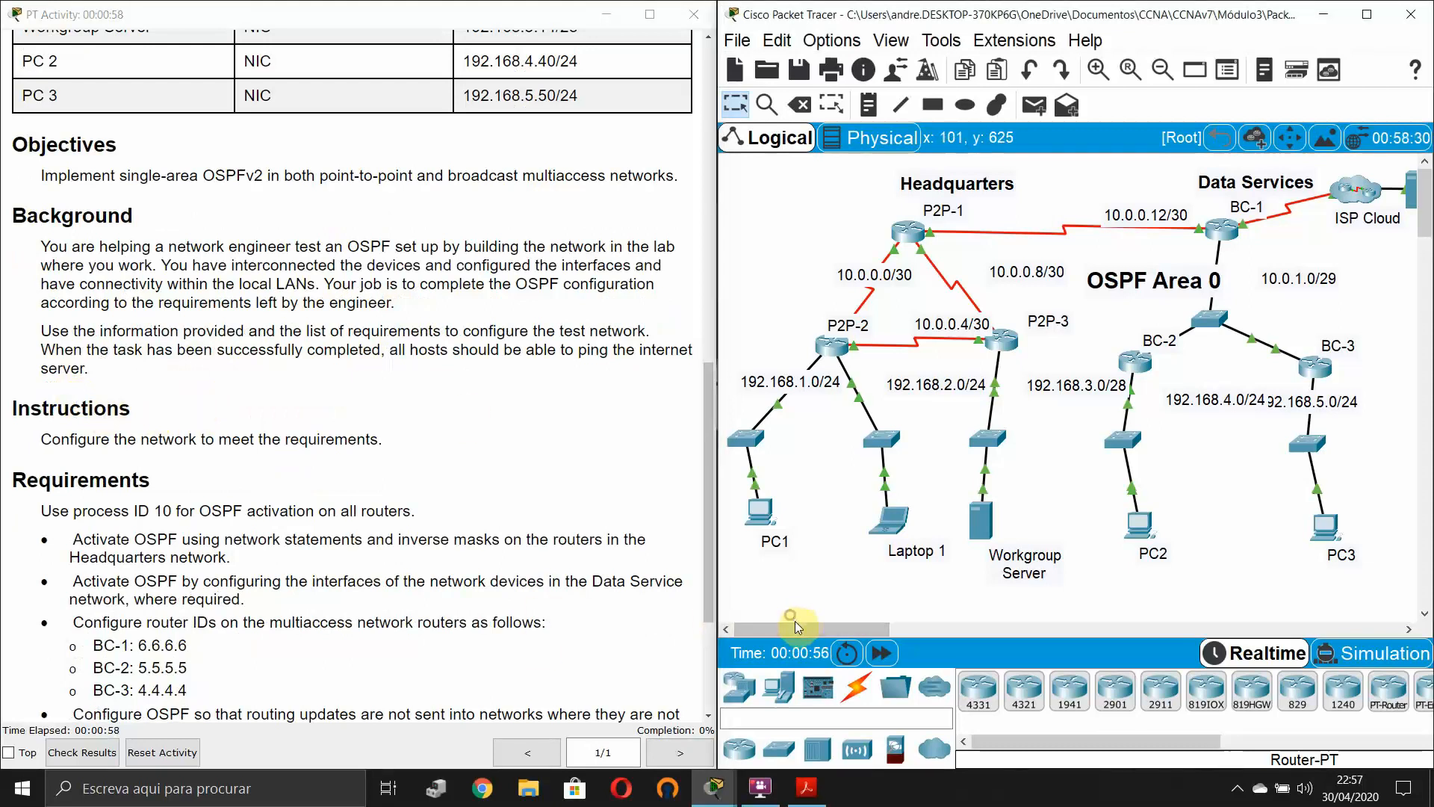
drag(799, 629, 856, 627)
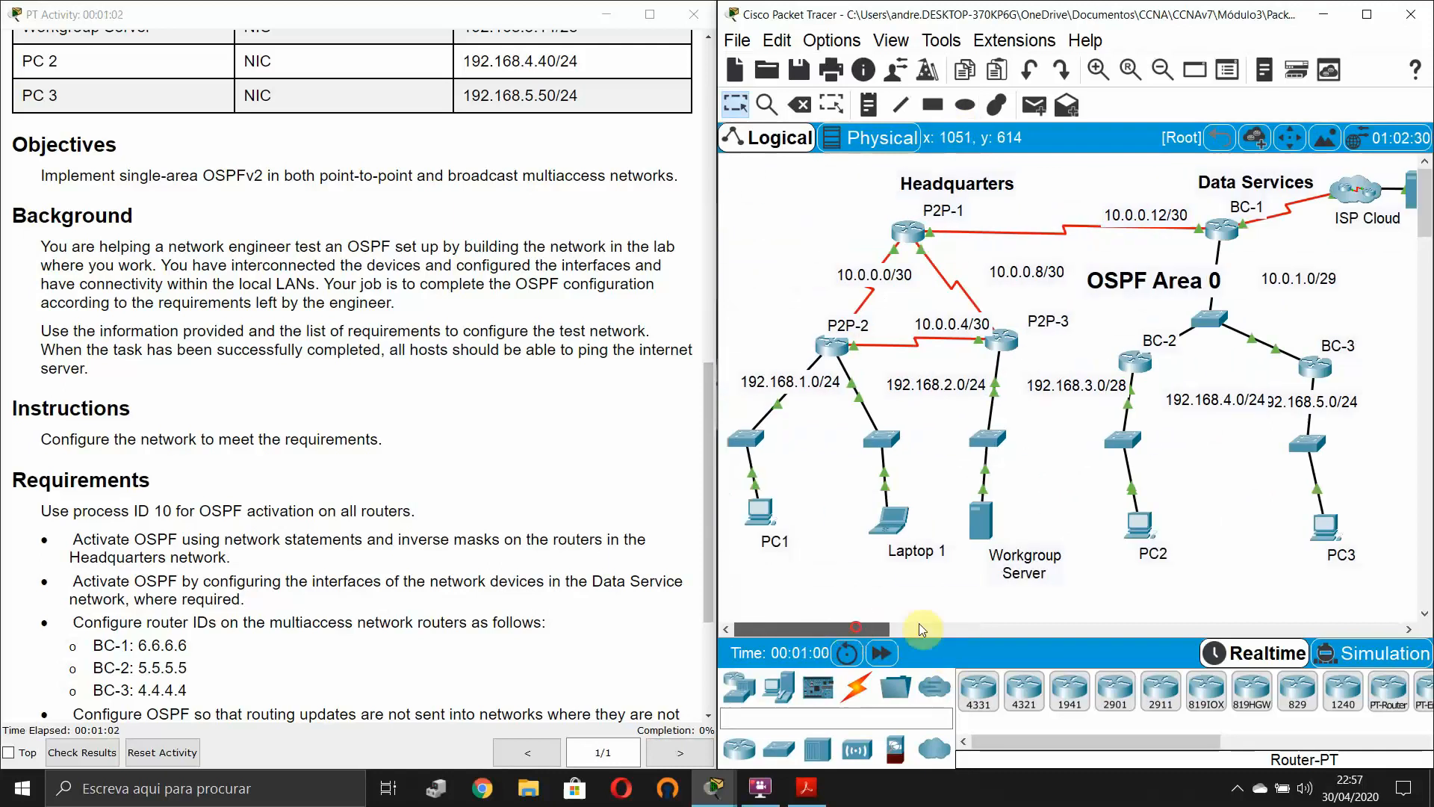
drag(1354, 585, 741, 196)
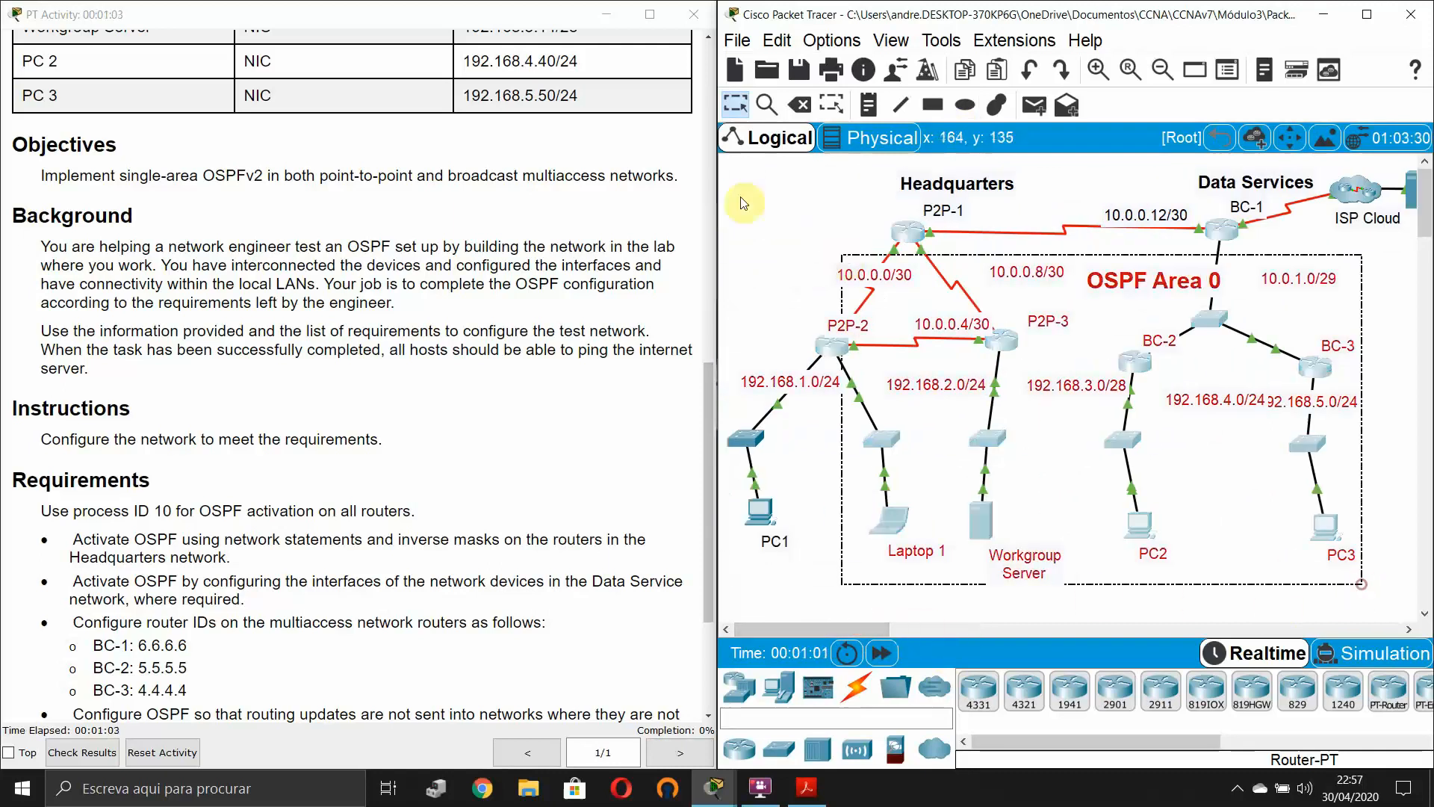
click(1138, 608)
mouse_move(880, 627)
mouse_down()
mouse_move(908, 631)
mouse_move(884, 631)
mouse_up()
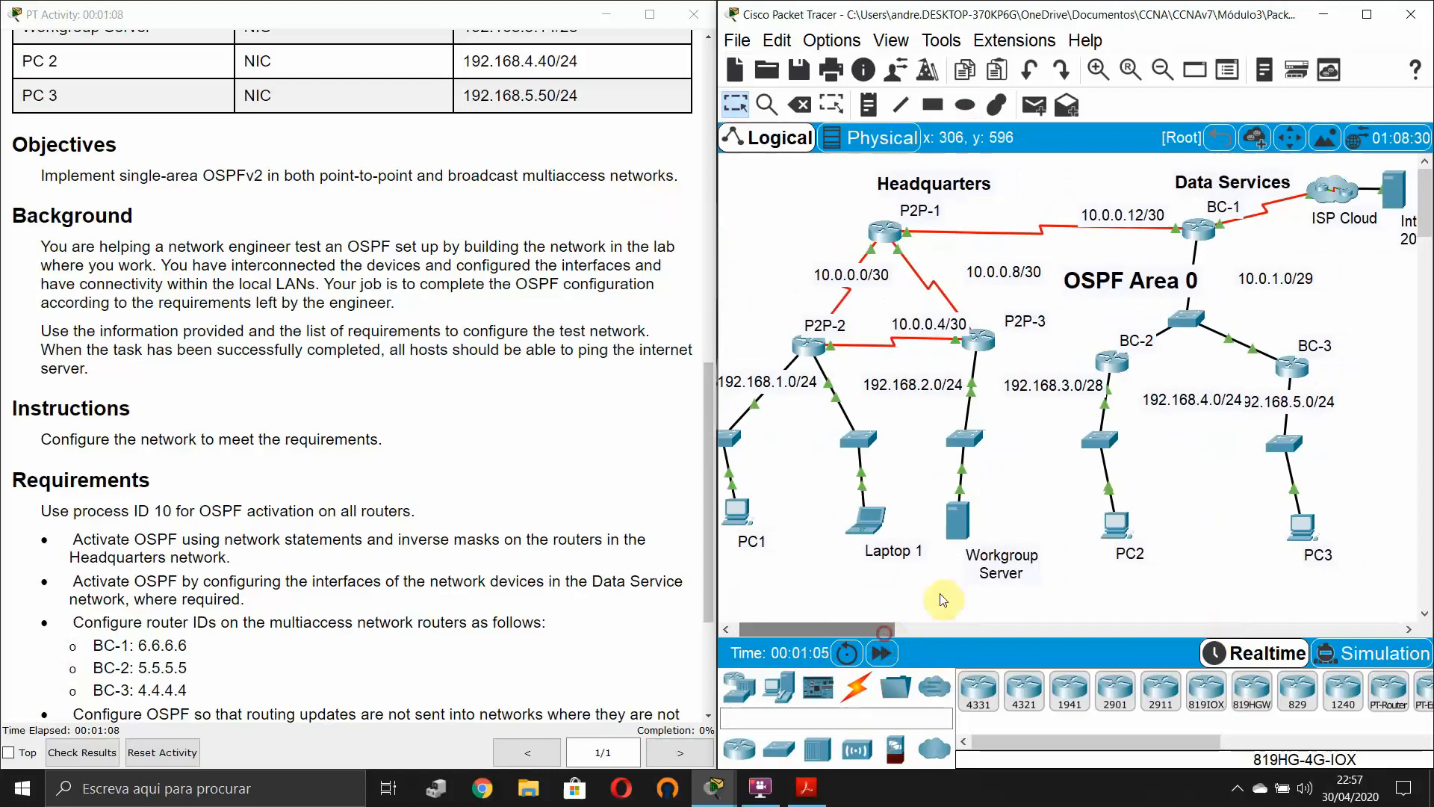
drag(1037, 609, 723, 155)
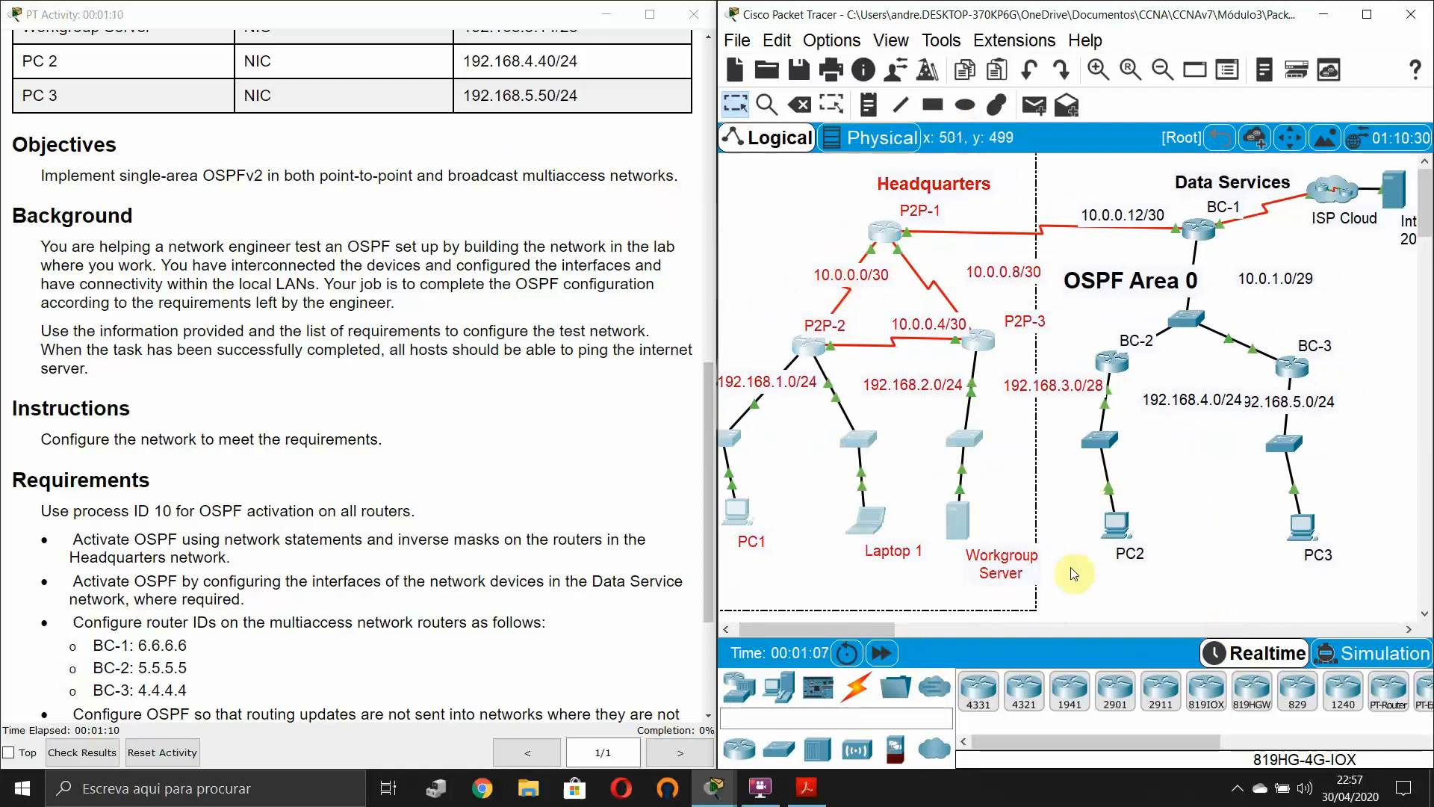
drag(1106, 598, 1234, 239)
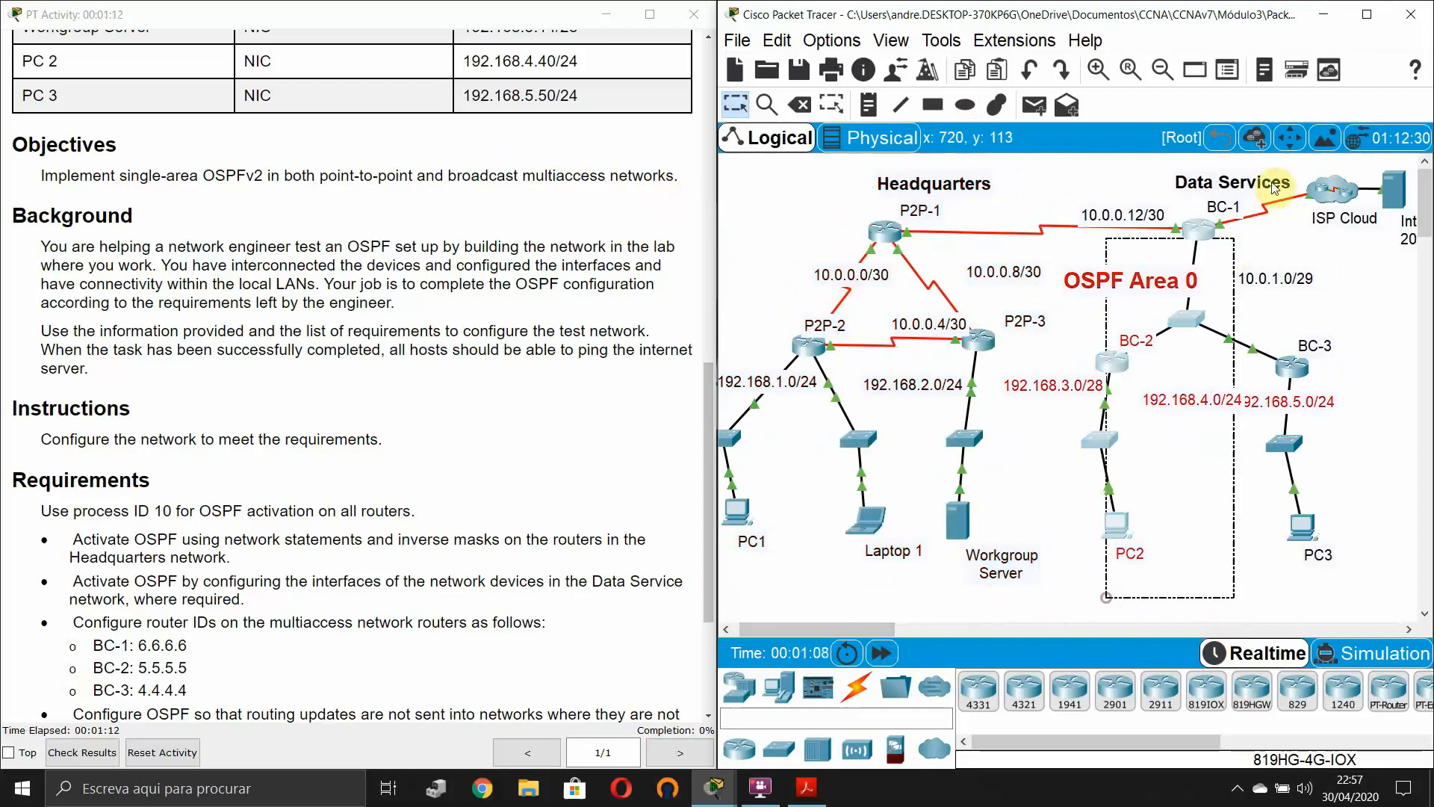
click(1386, 467)
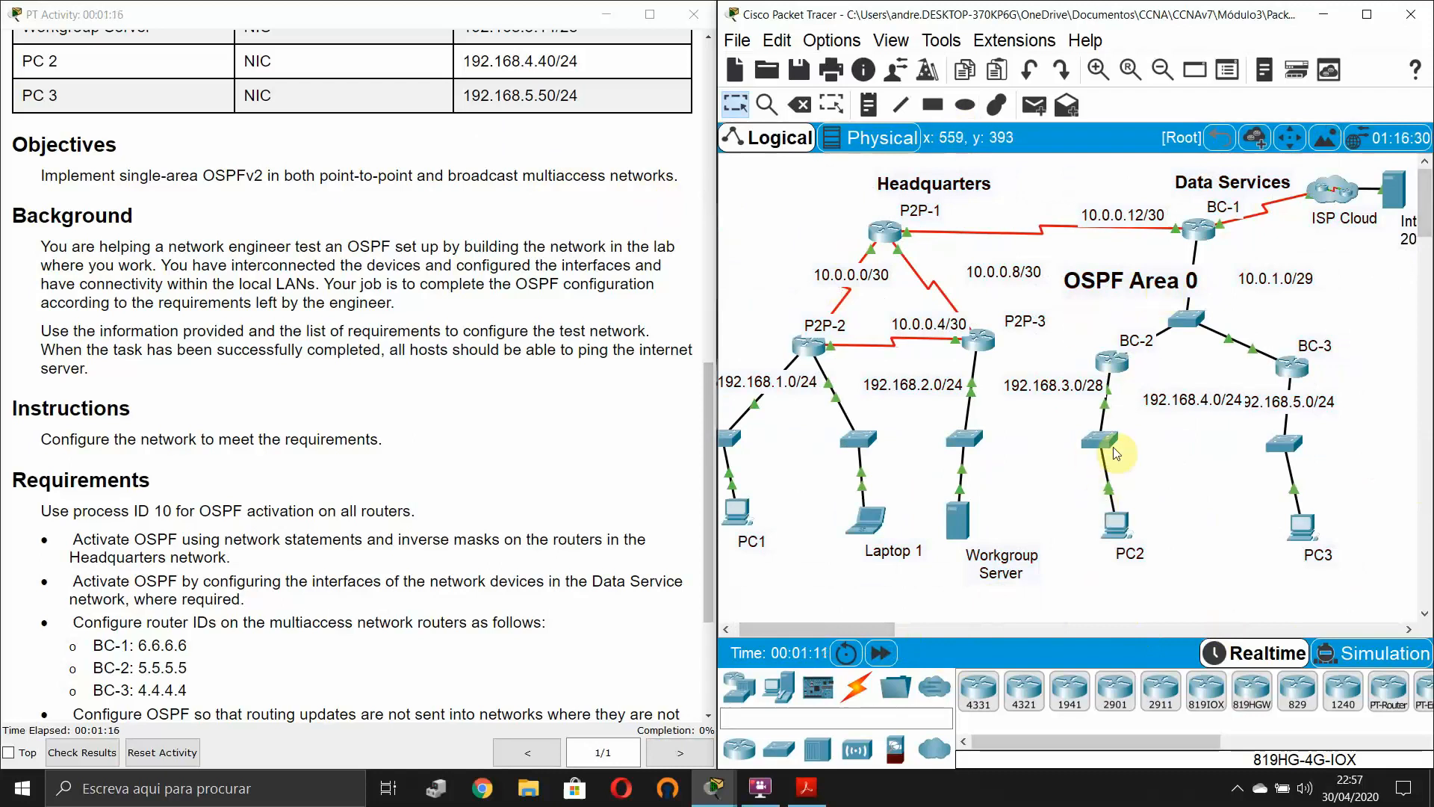
click(725, 629)
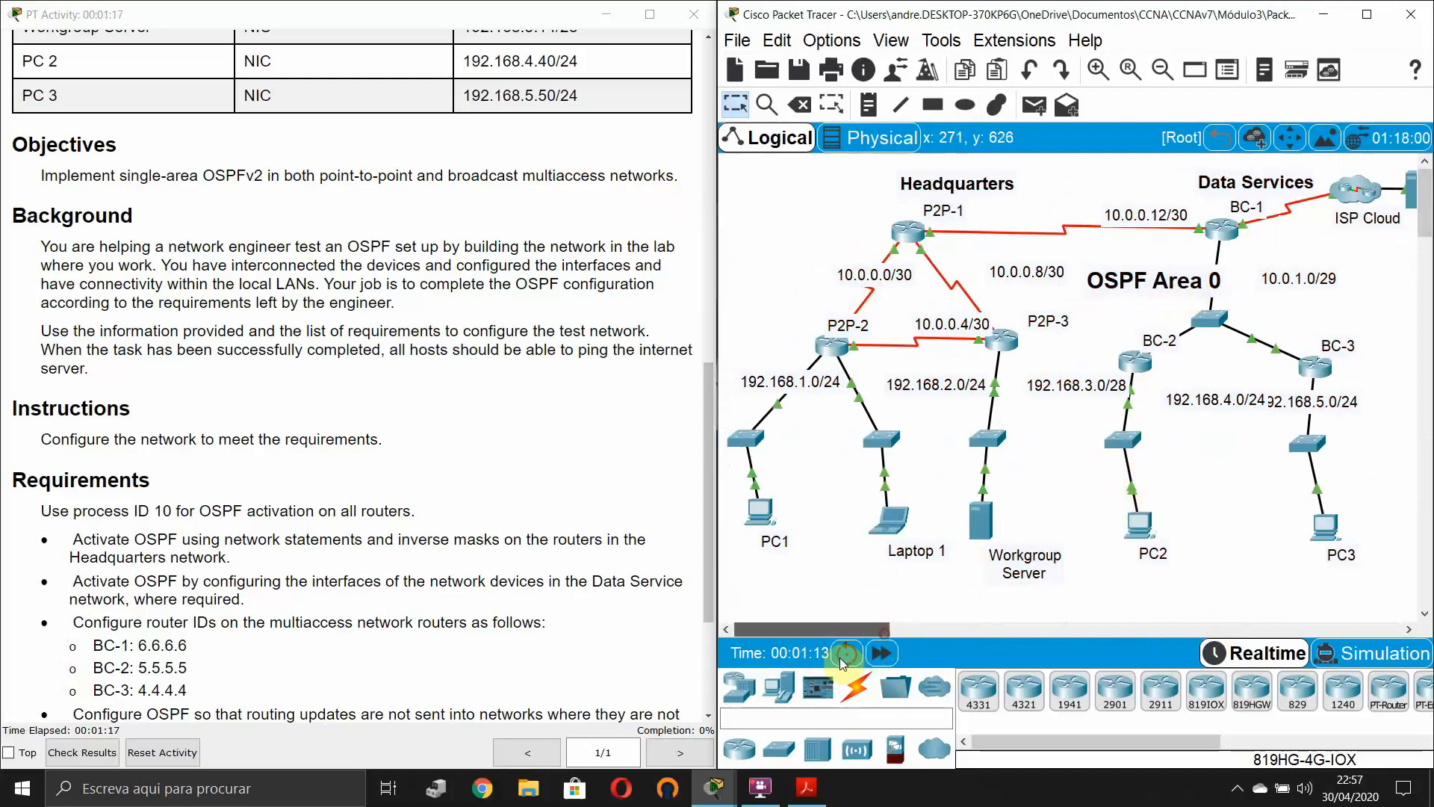
- Read the OSPF requirements list, matching the network statement and inverse mask requirement to the Headquarters routers
click(609, 590)
scroll(336, 451, down, 4)
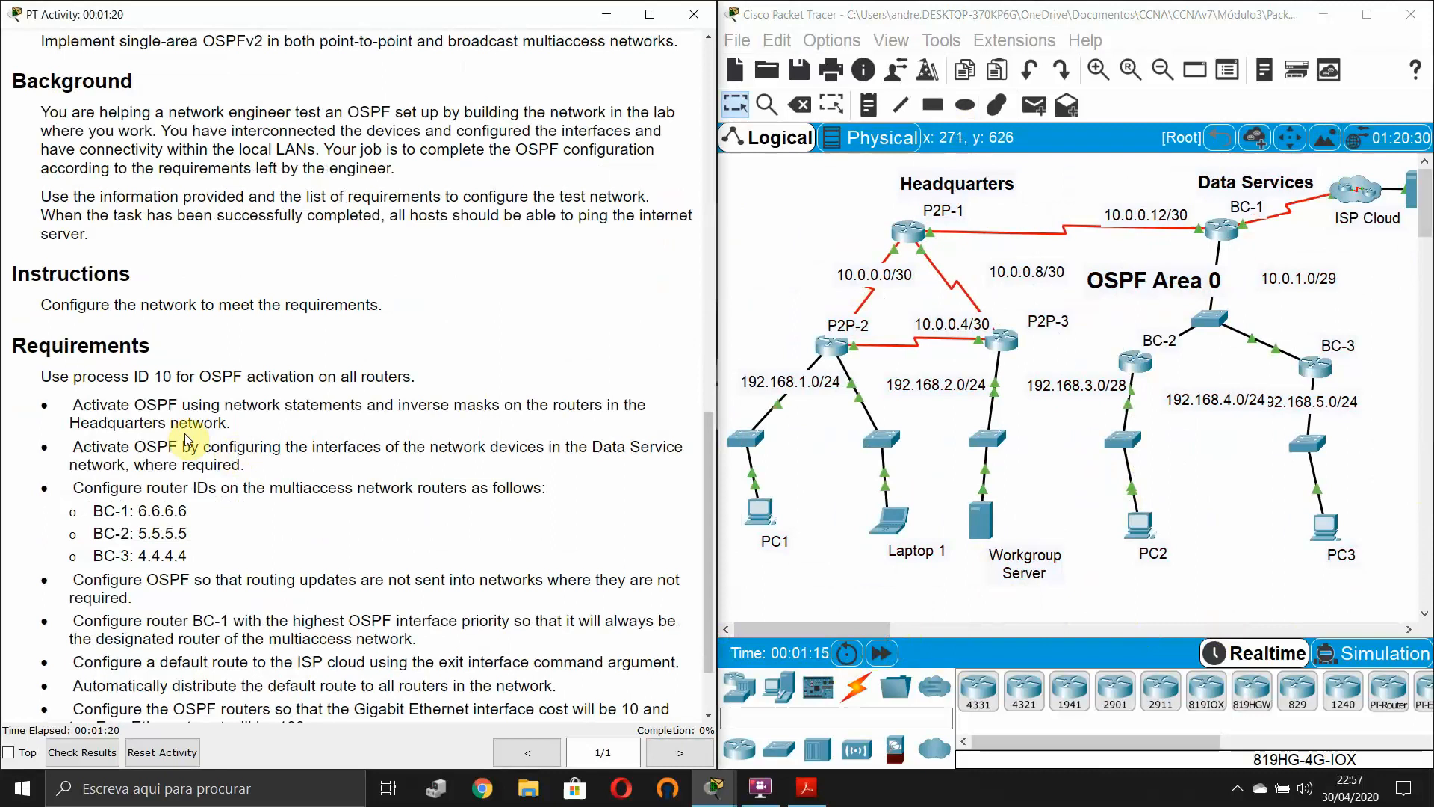
scroll(149, 418, down, 1)
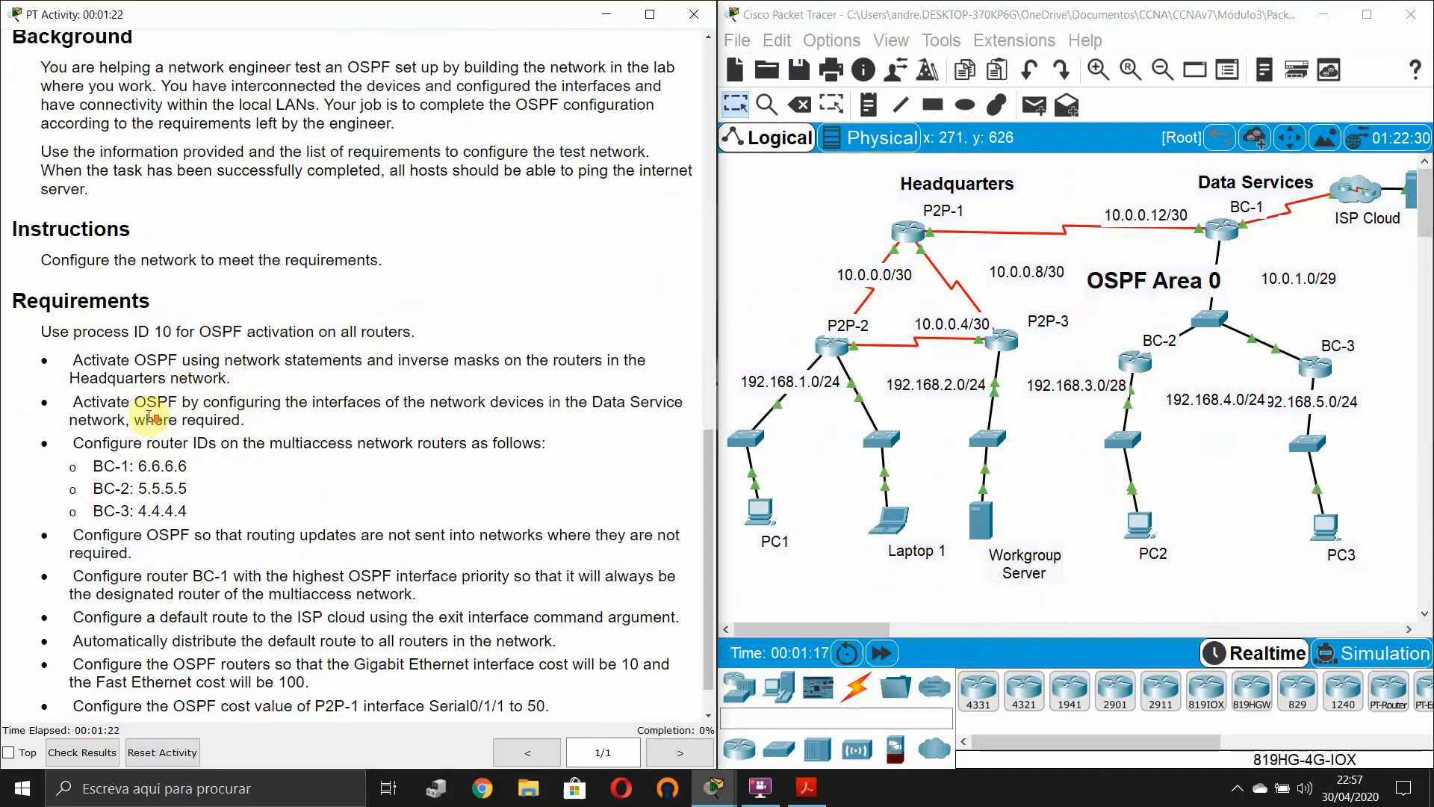
scroll(112, 392, down, 1)
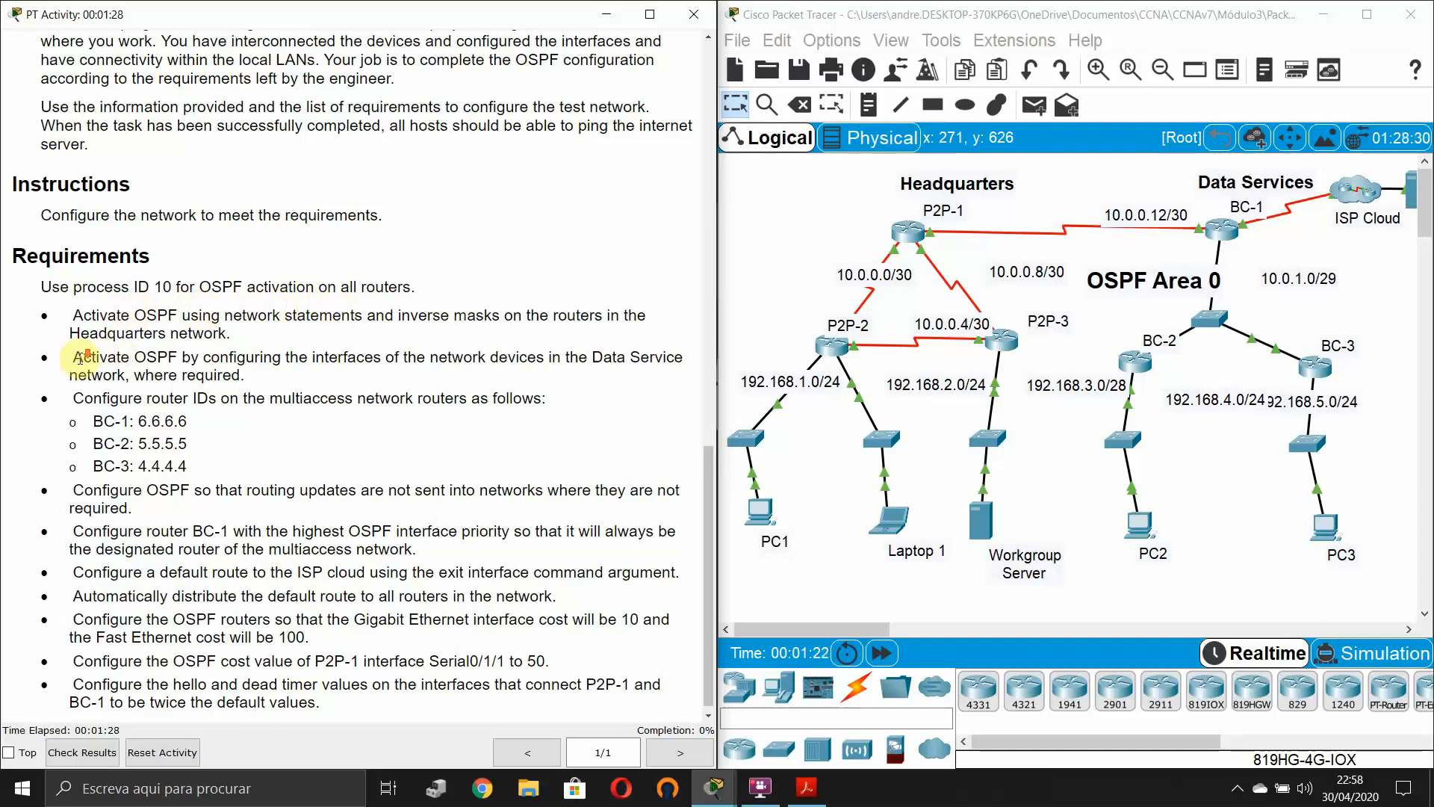
scroll(78, 340, down, 1)
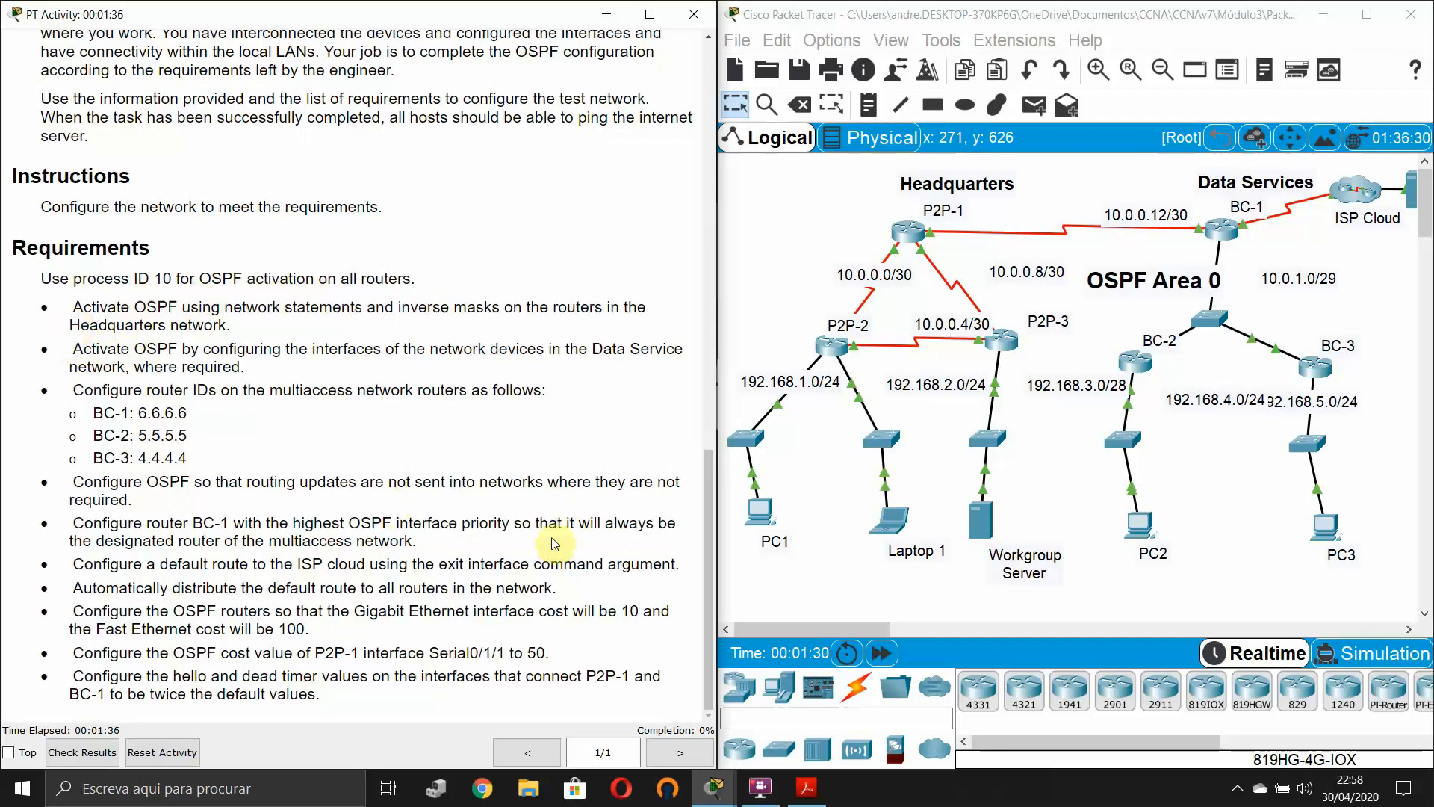
drag(1069, 607, 687, 184)
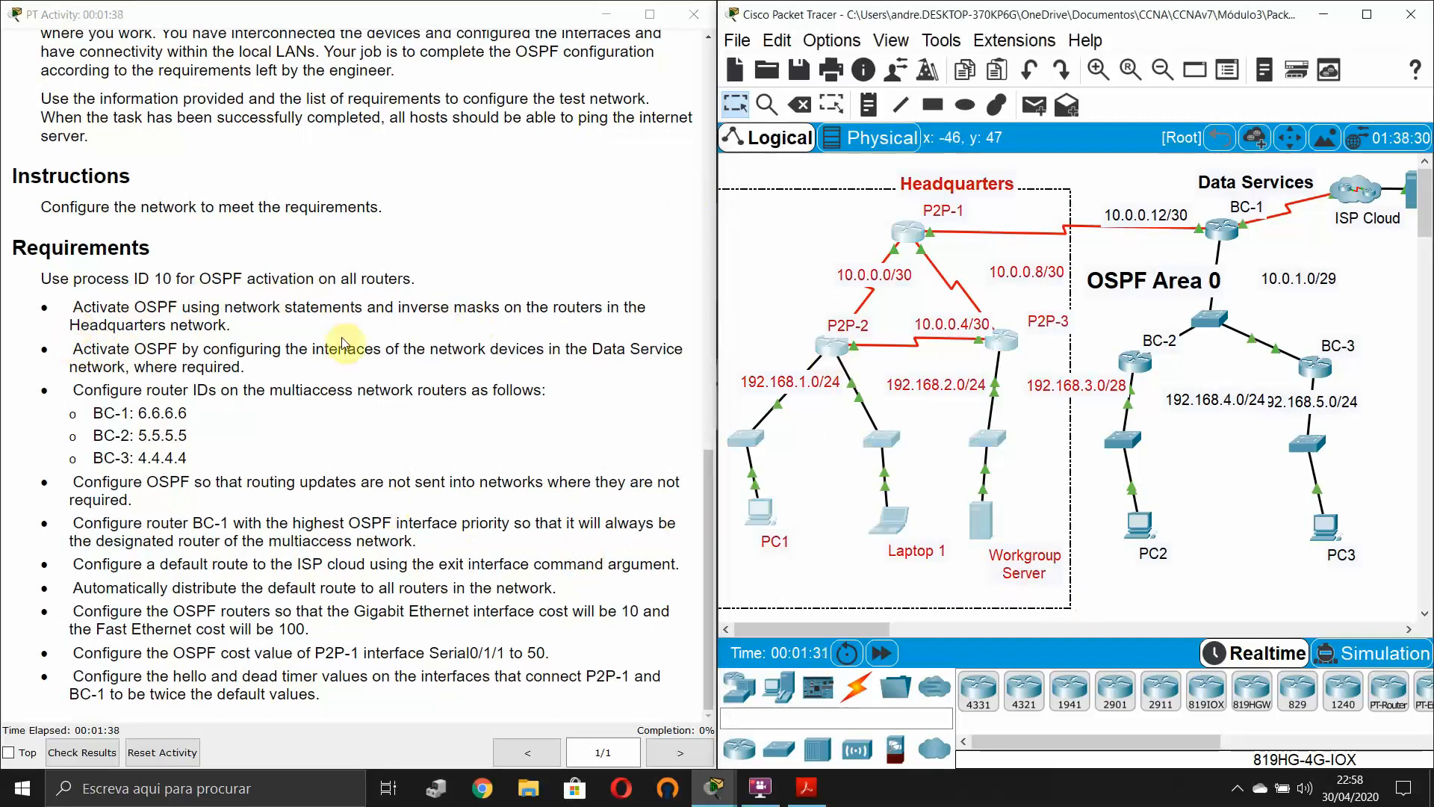
click(329, 328)
drag(234, 307, 357, 308)
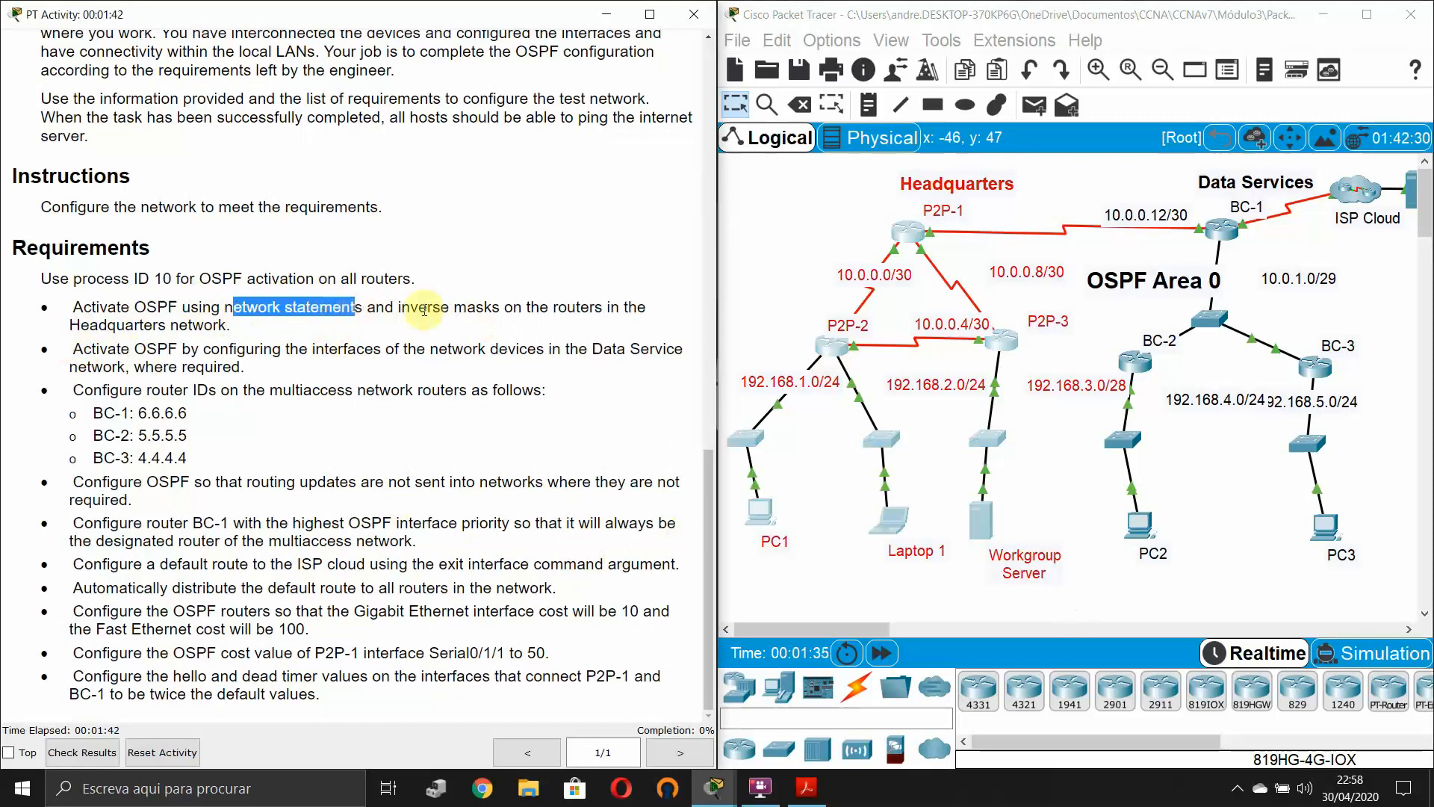
click(550, 318)
click(827, 222)
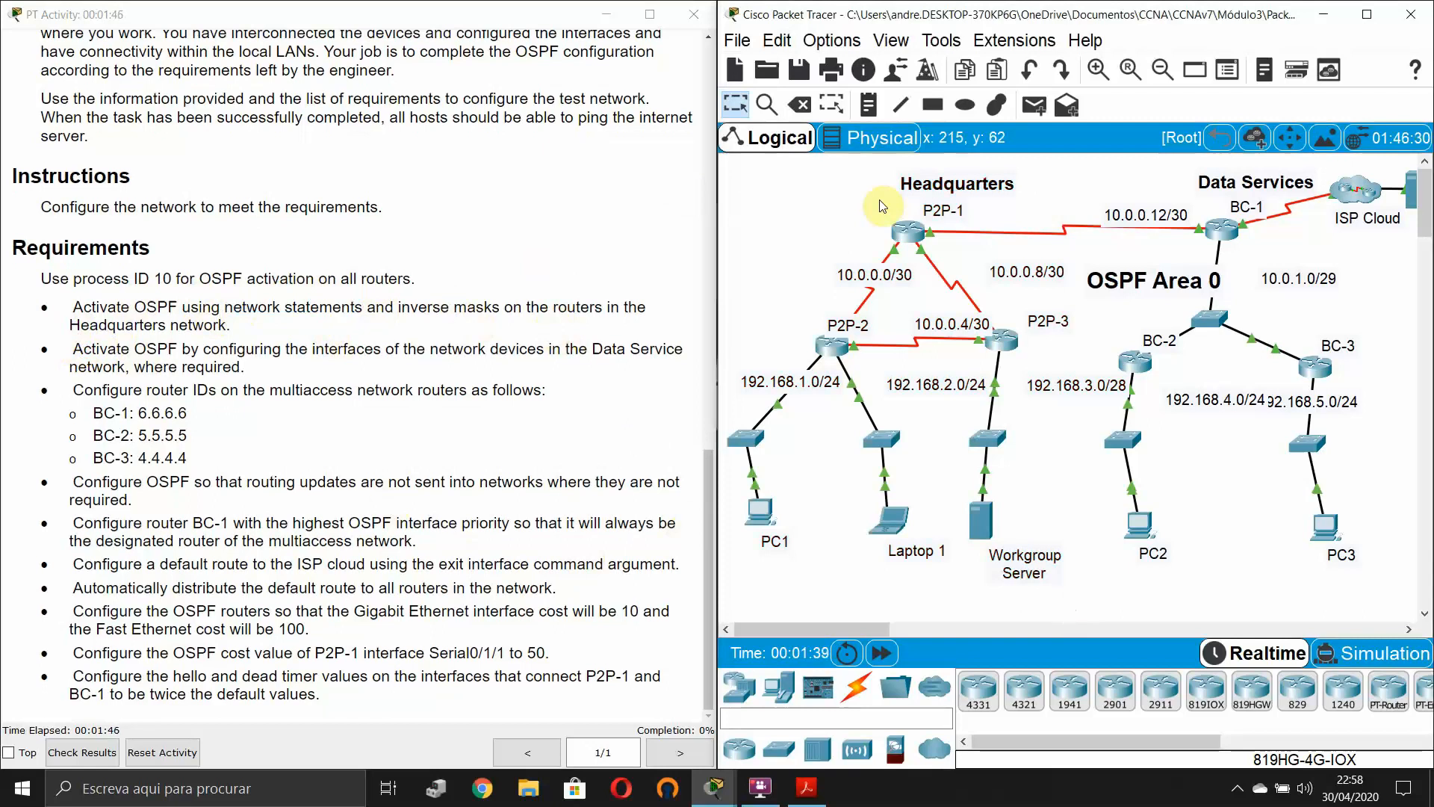
- Open router P2P-1's command line and enter global configuration mode
double_click(908, 232)
drag(959, 373, 1318, 377)
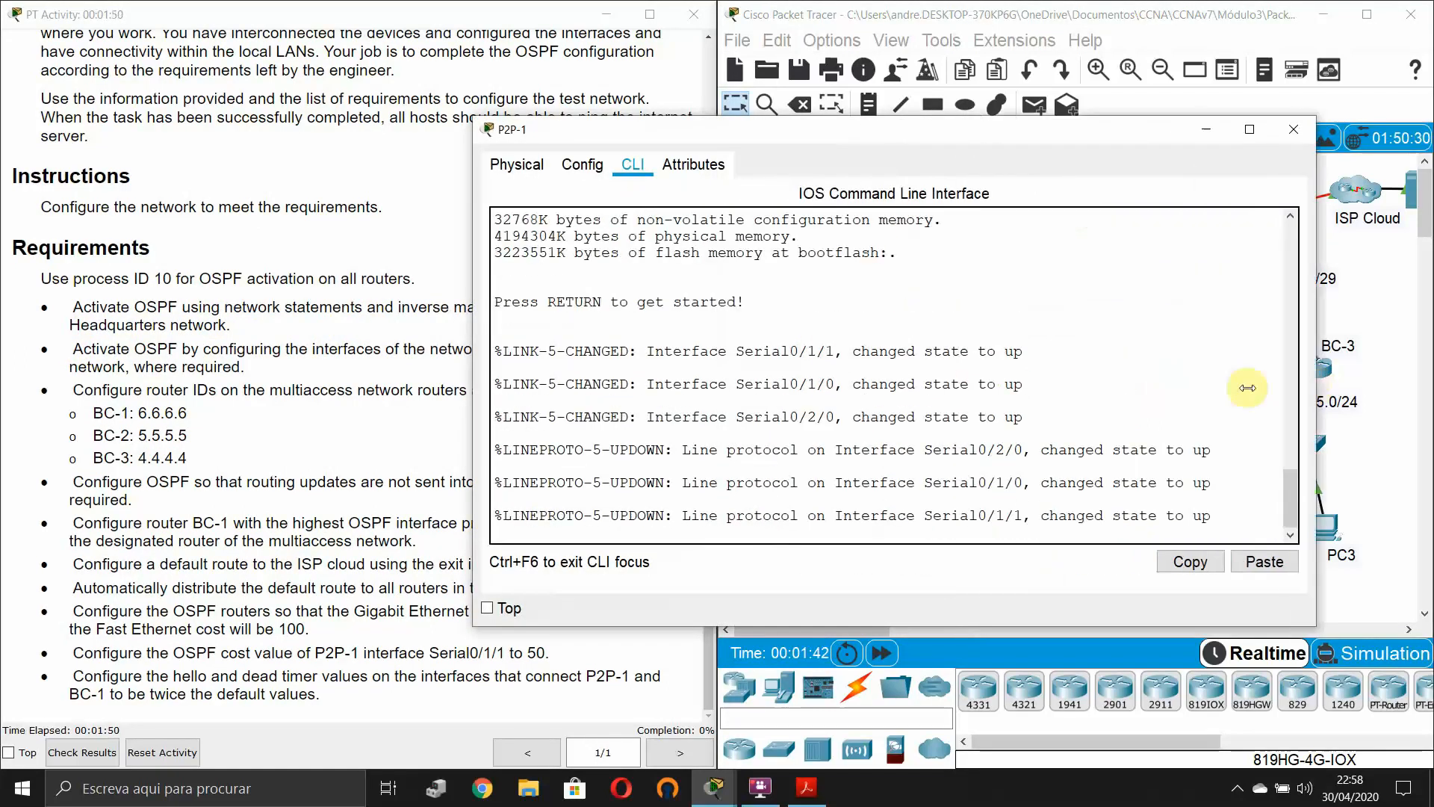
key(Return)
key(Return)
text(e)
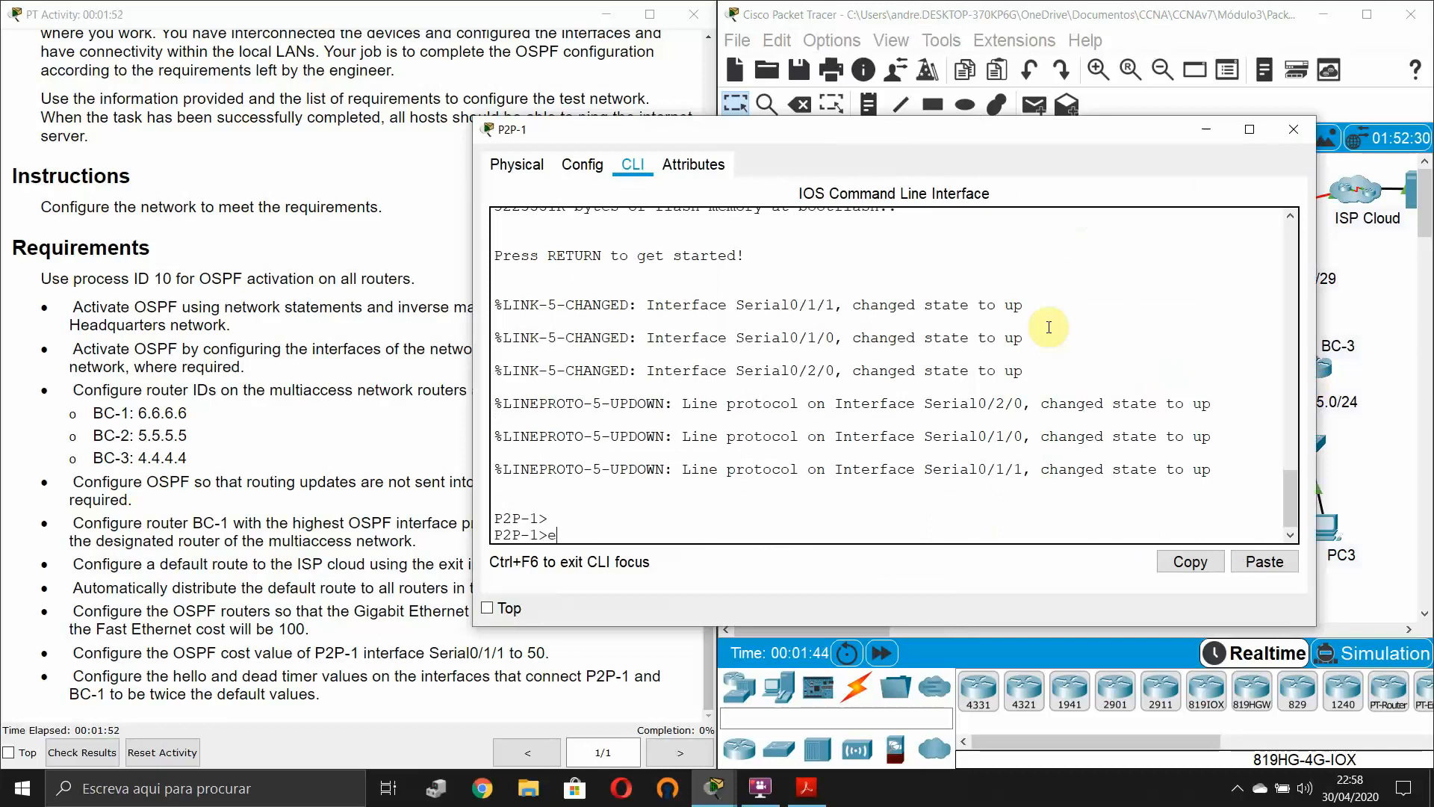
text(n)
key(Tab)
key(Return)
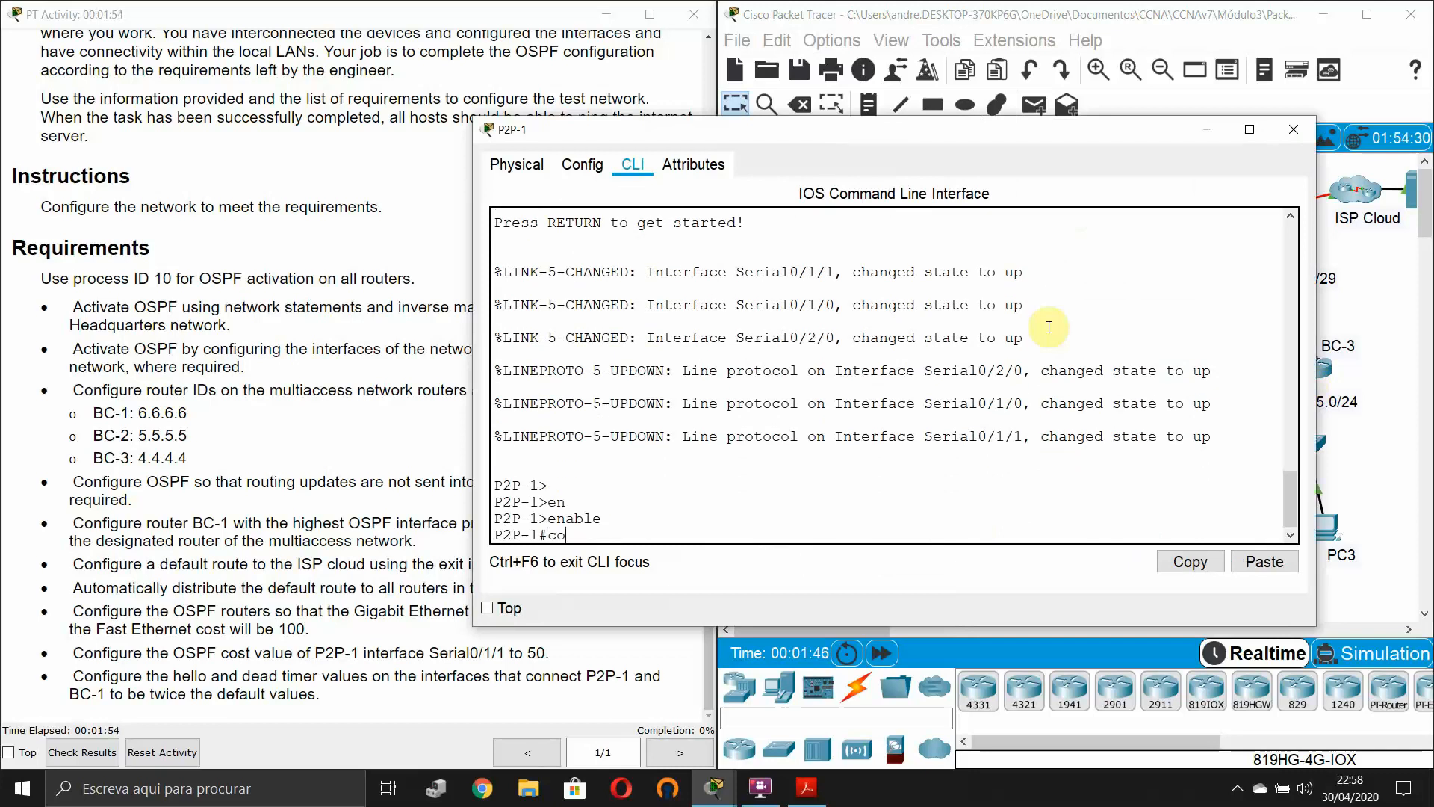
text(conf t)
key(Return)
- Examine P2P-1's links in the topology and the requirement to activate OSPF with network statements
drag(1007, 139, 1072, 298)
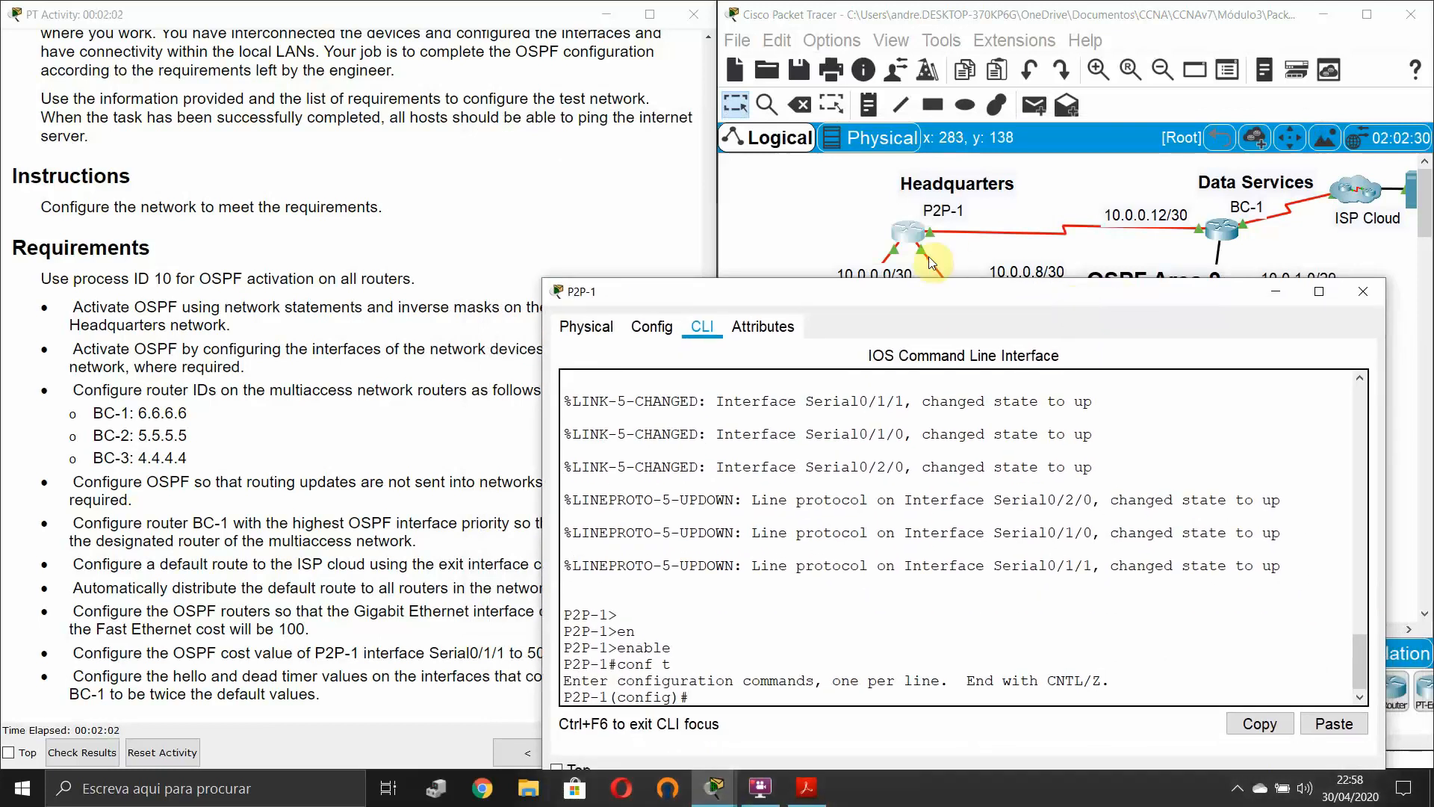
drag(948, 298, 940, 282)
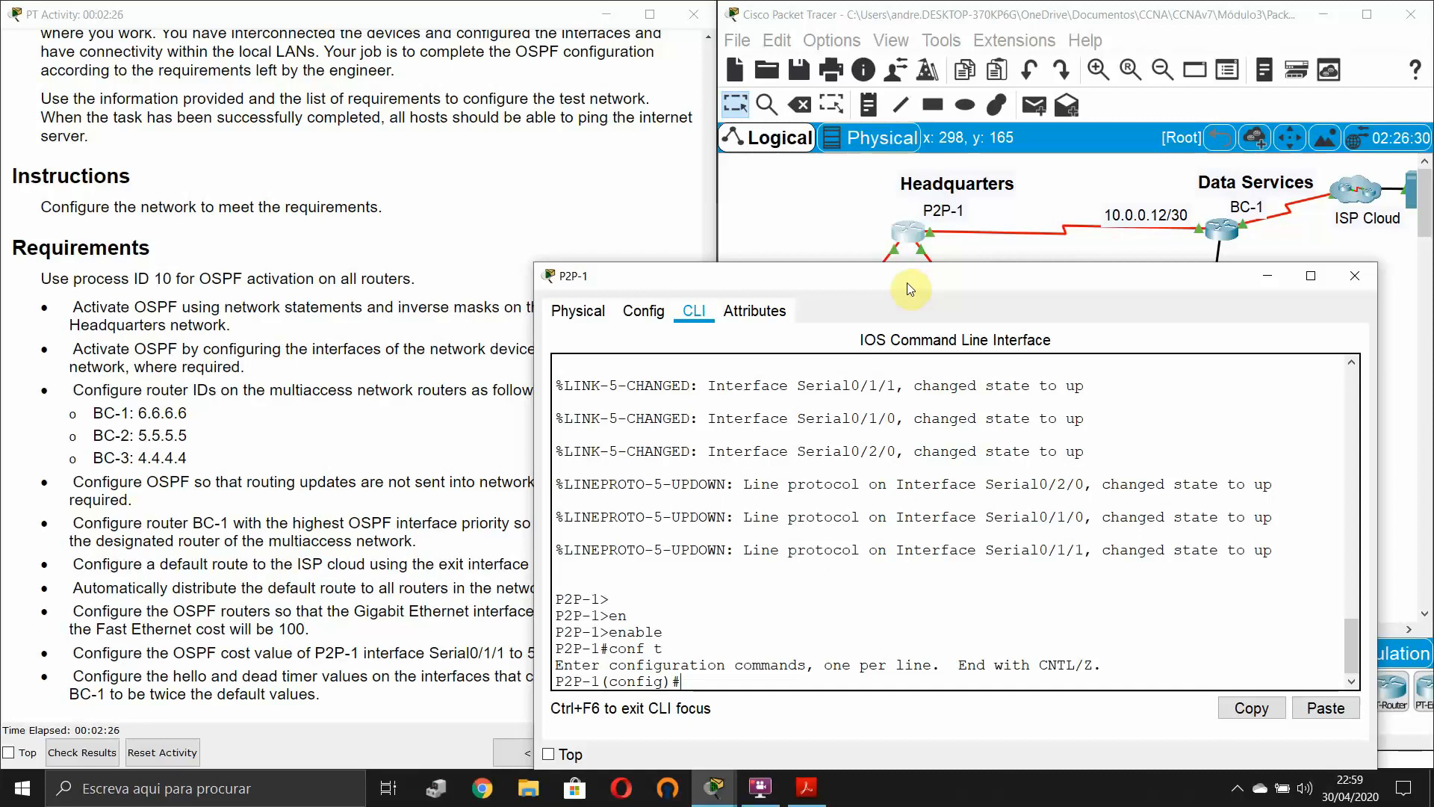
drag(907, 283, 986, 416)
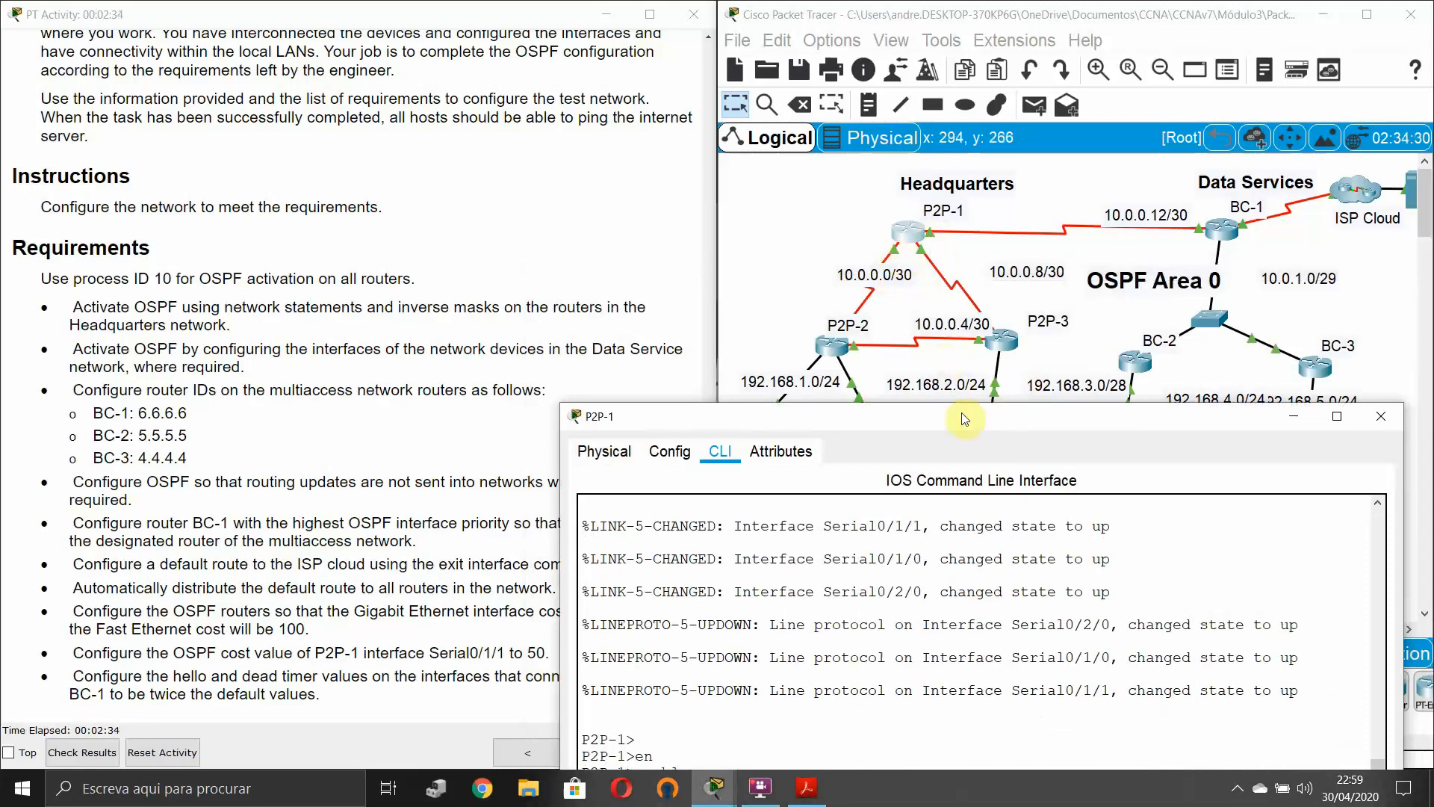
drag(965, 416, 1058, 192)
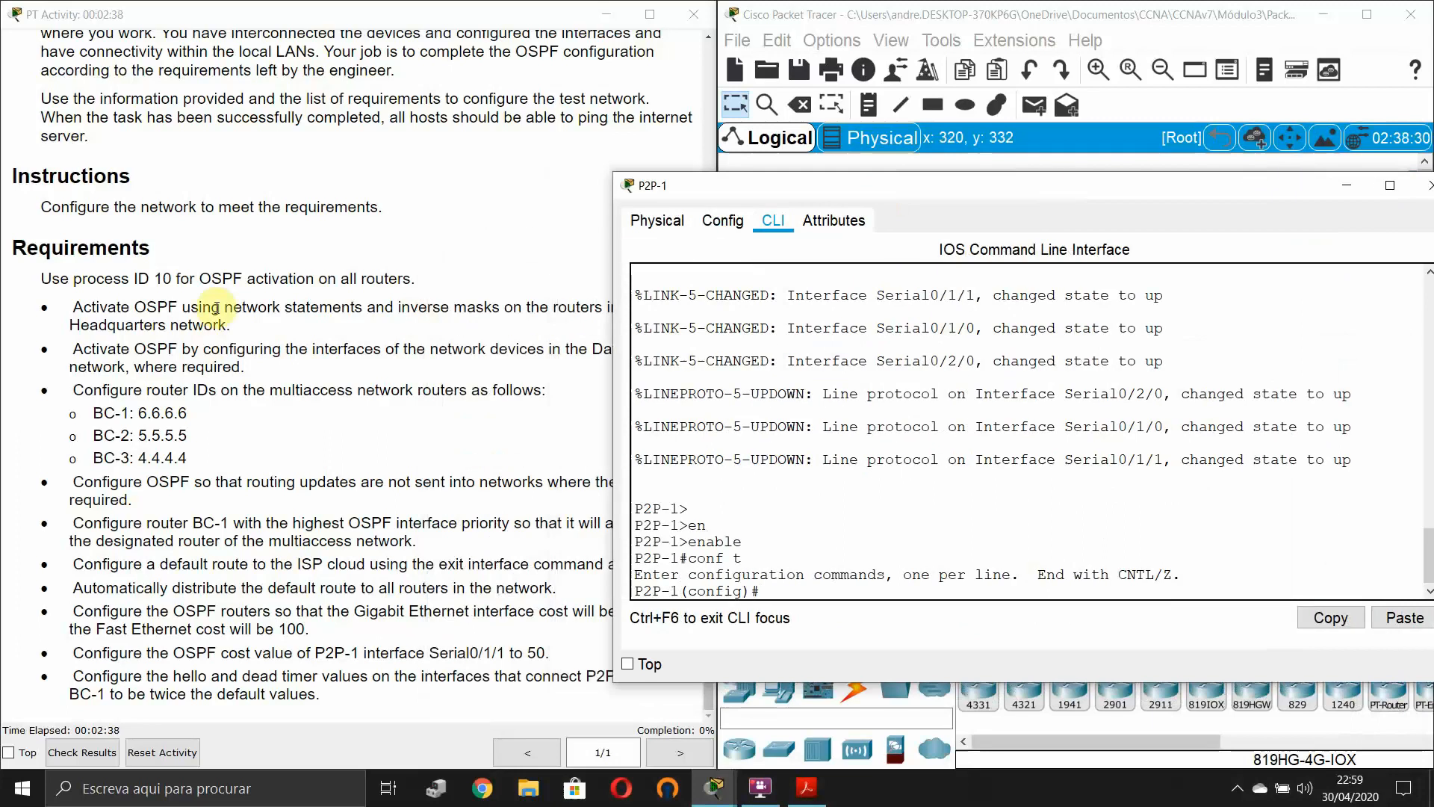
drag(226, 306, 320, 312)
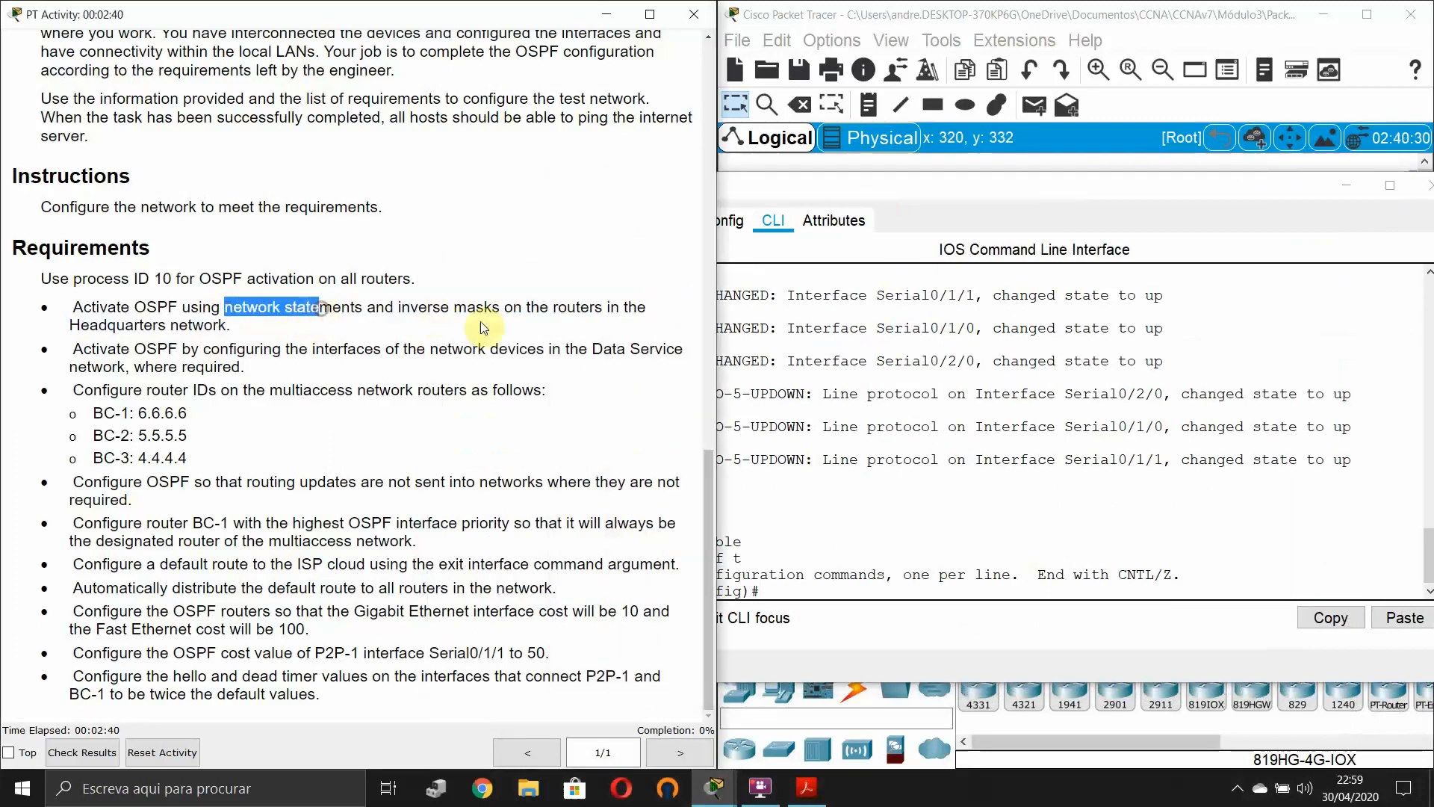
drag(907, 192, 764, 102)
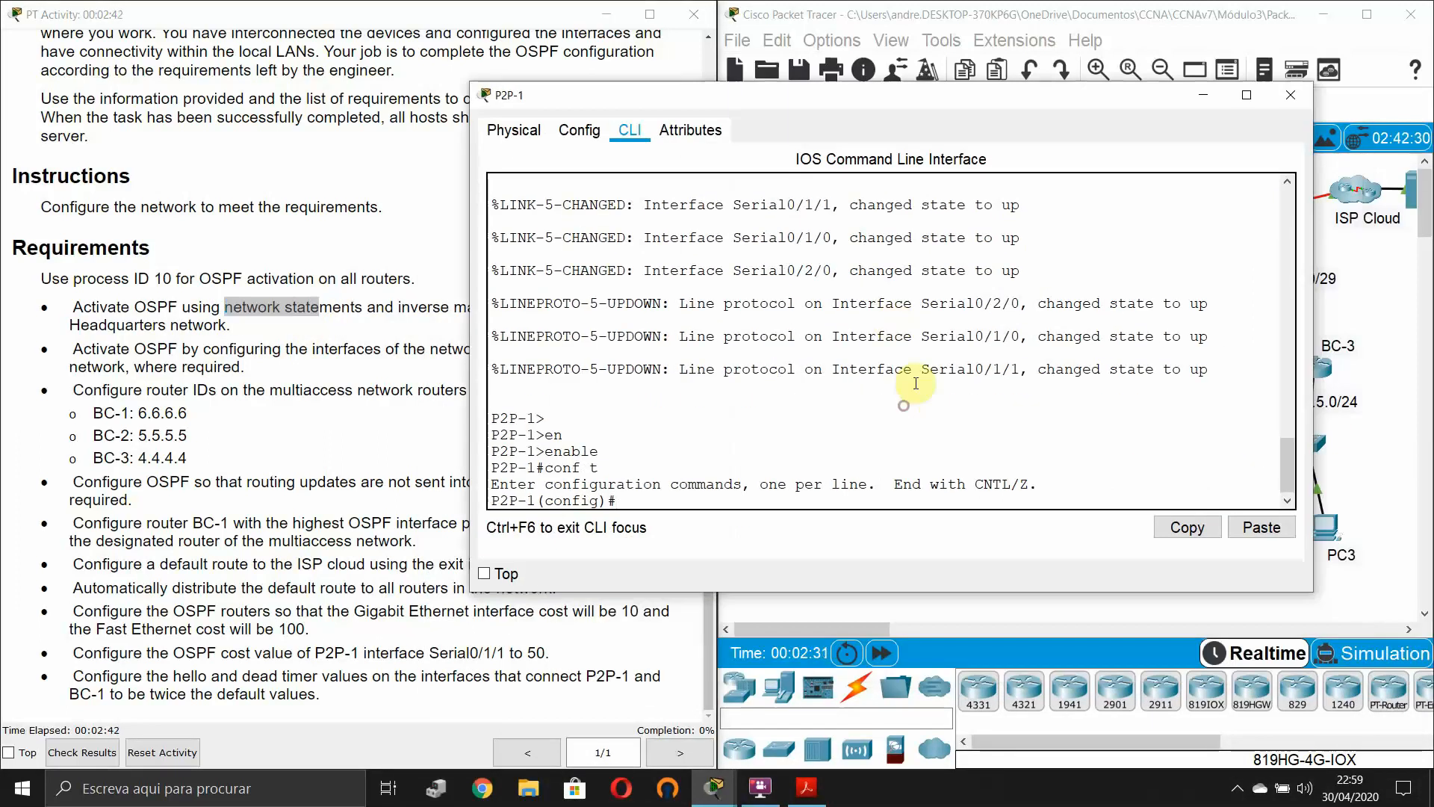
- Start OSPF routing process 10 on P2P-1
key(Return)
key(Return)
text(router)
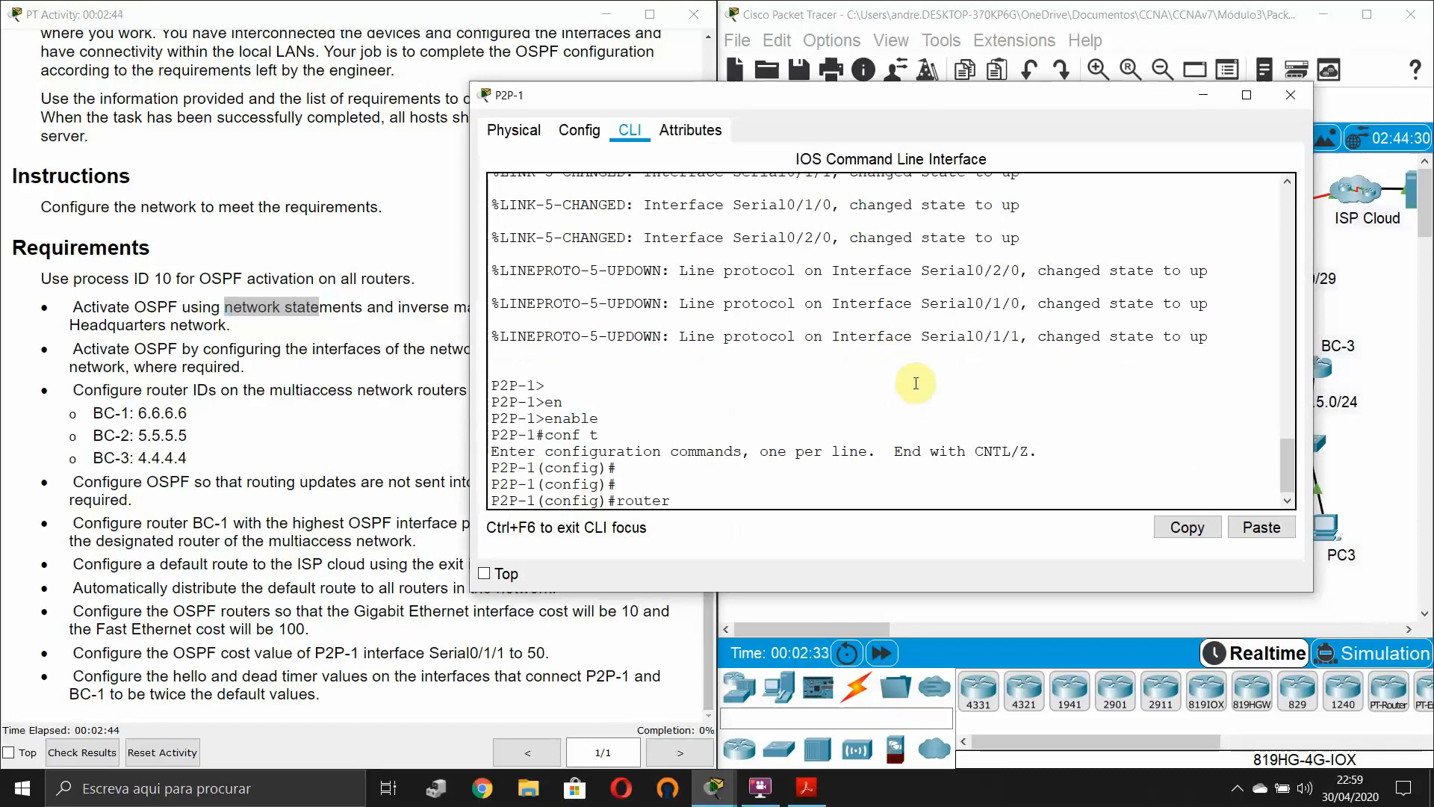
key(Tab)
text(os)
key(Tab)
text(10)
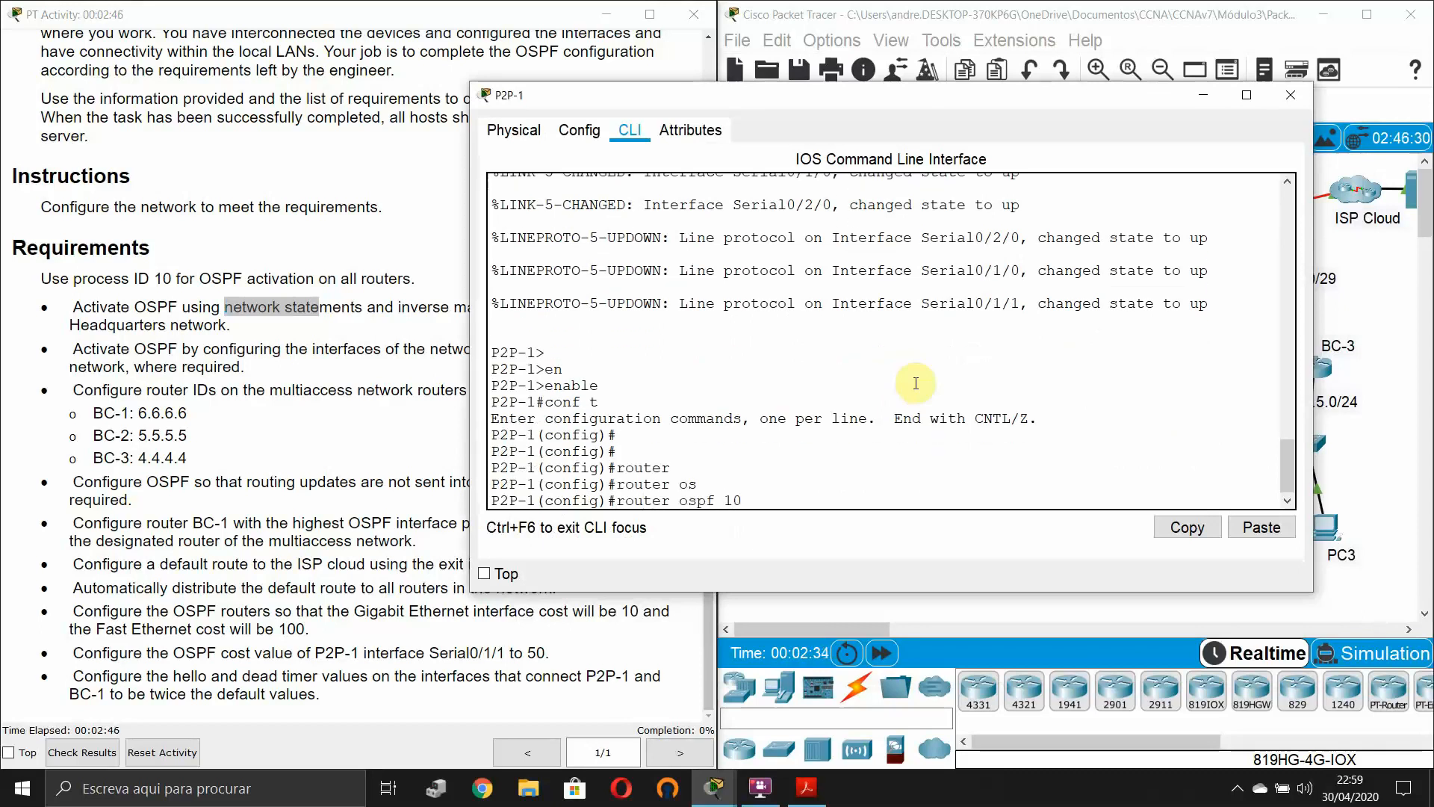
key(Return)
key(Return)
key(Return)
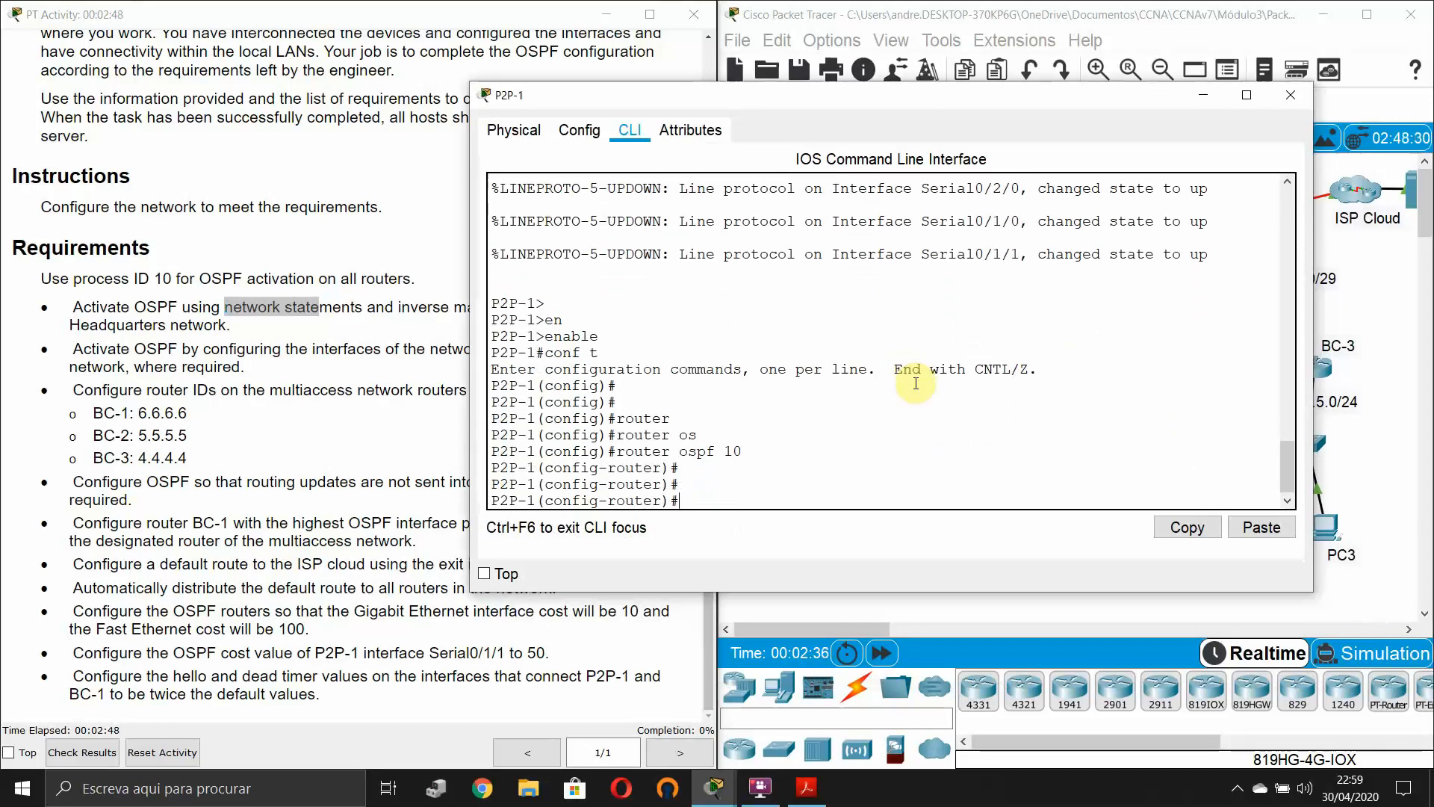
- List P2P-1's directly connected routes and add network 10.0.0.0 with inverse mask 0.0.0.3 to OSPF area 0
text(do show ip route con)
key(Return)
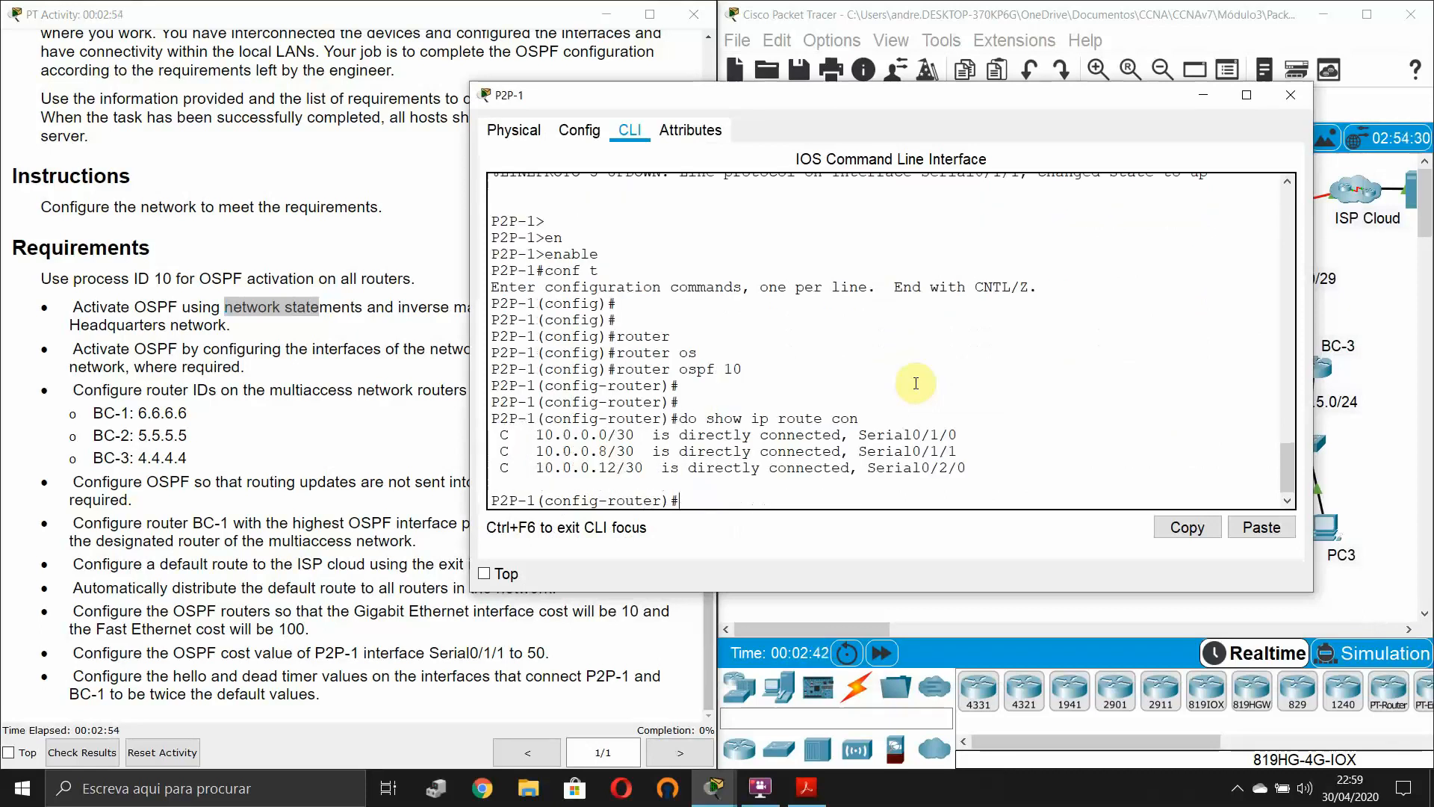
text(net)
key(Tab)
text(10.)
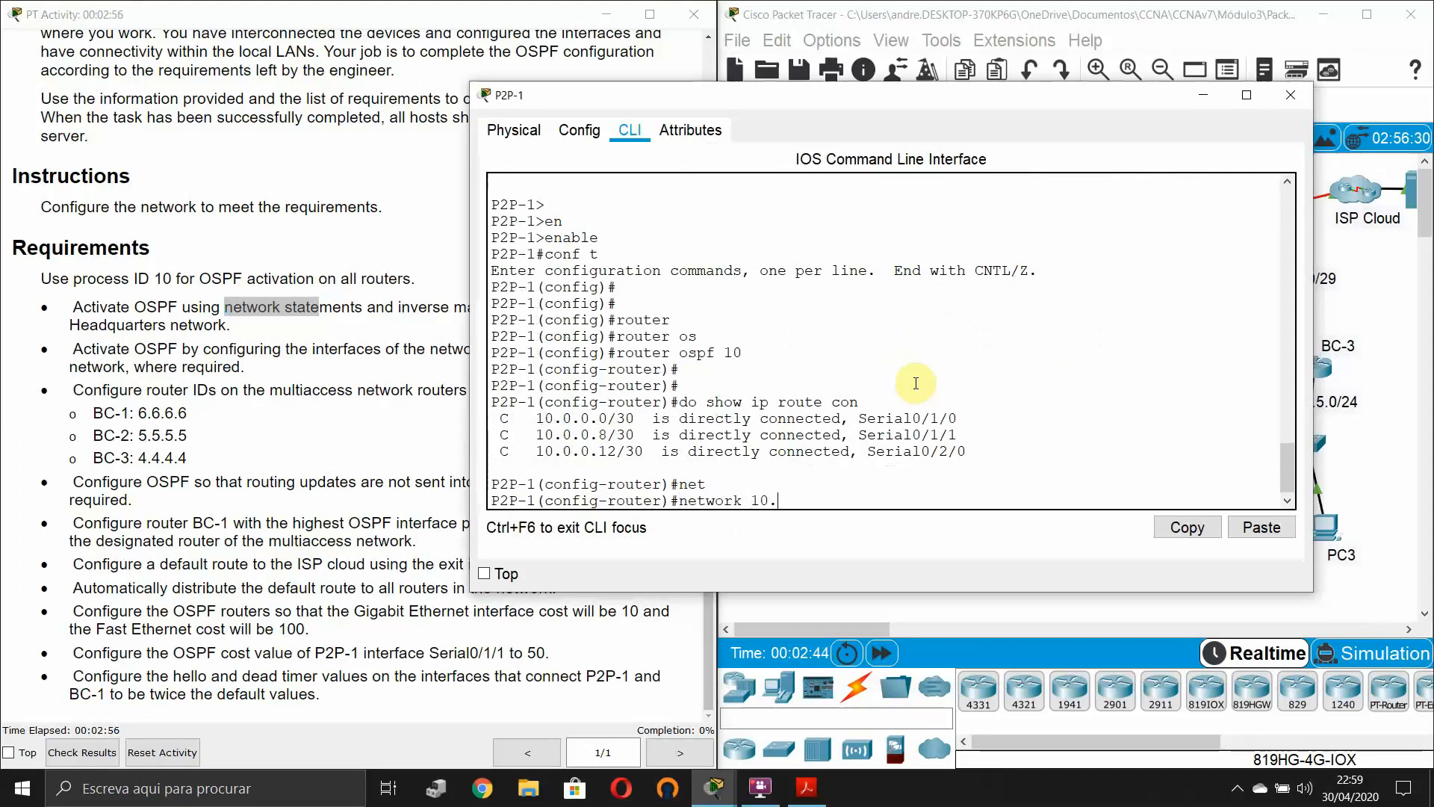
text(0.0.0 0.0.0.3 ar)
key(Tab)
text(0)
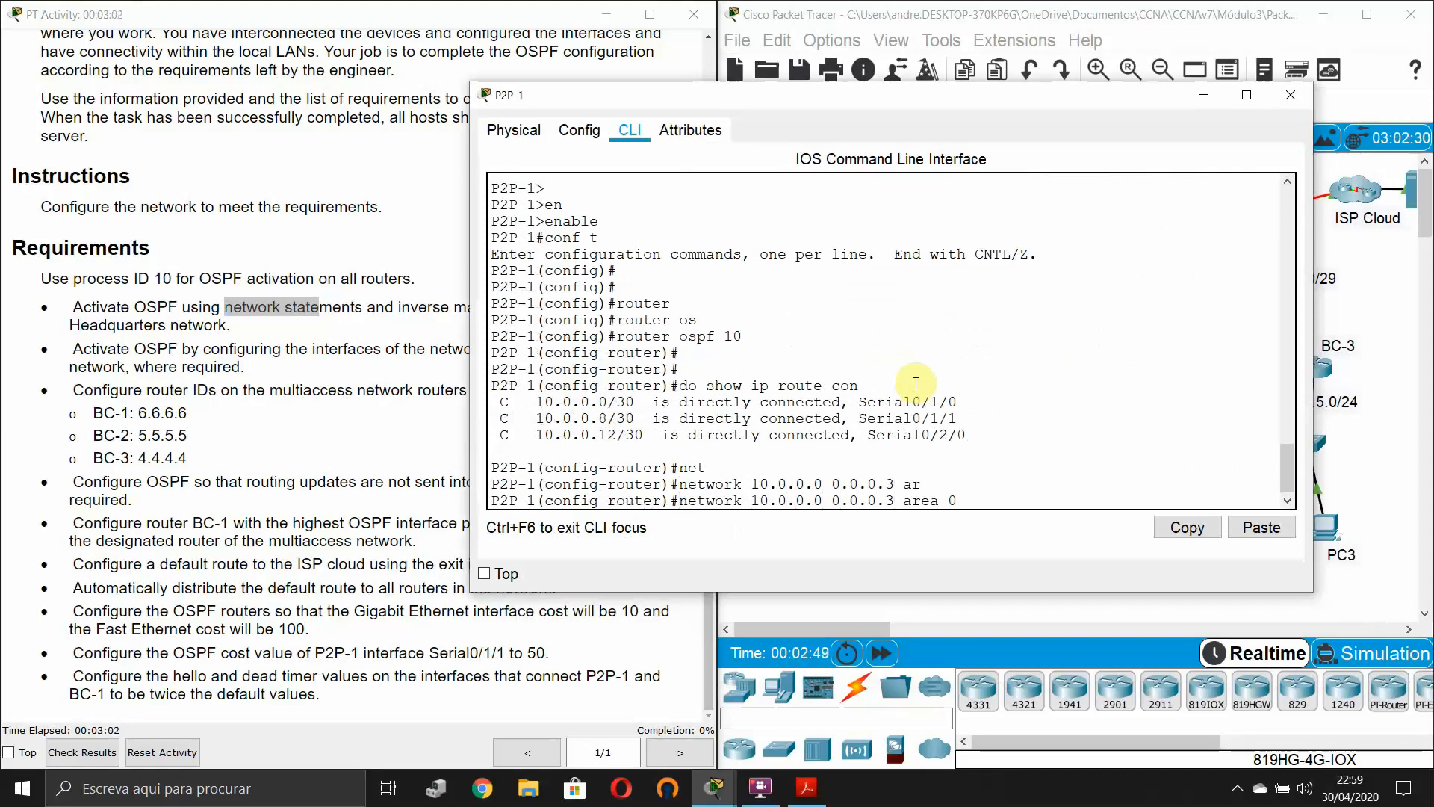
key(Return)
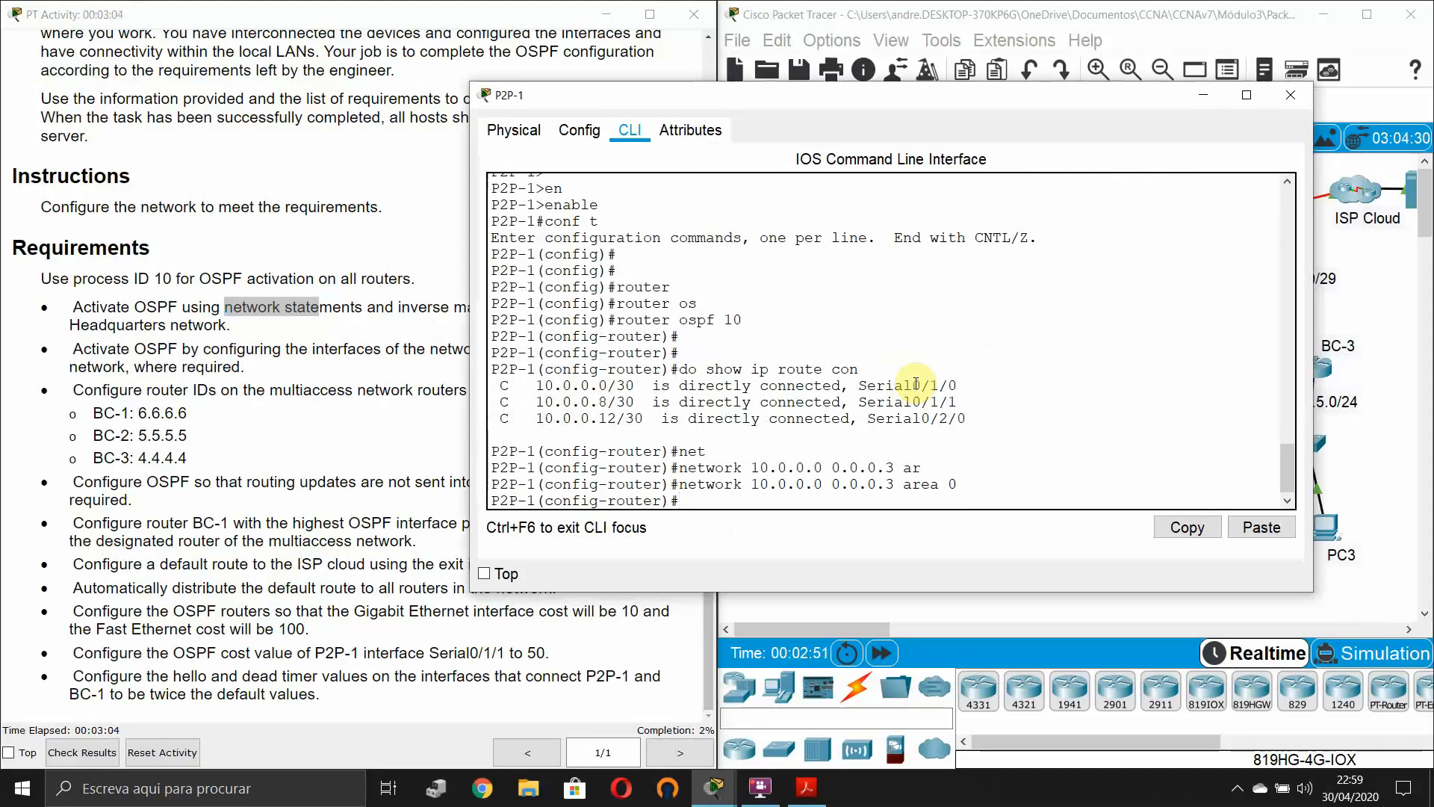
- Add networks 10.0.0.8 and 10.0.0.12, each with inverse mask 0.0.0.3, to OSPF area 0 on P2P-1
key(Up)
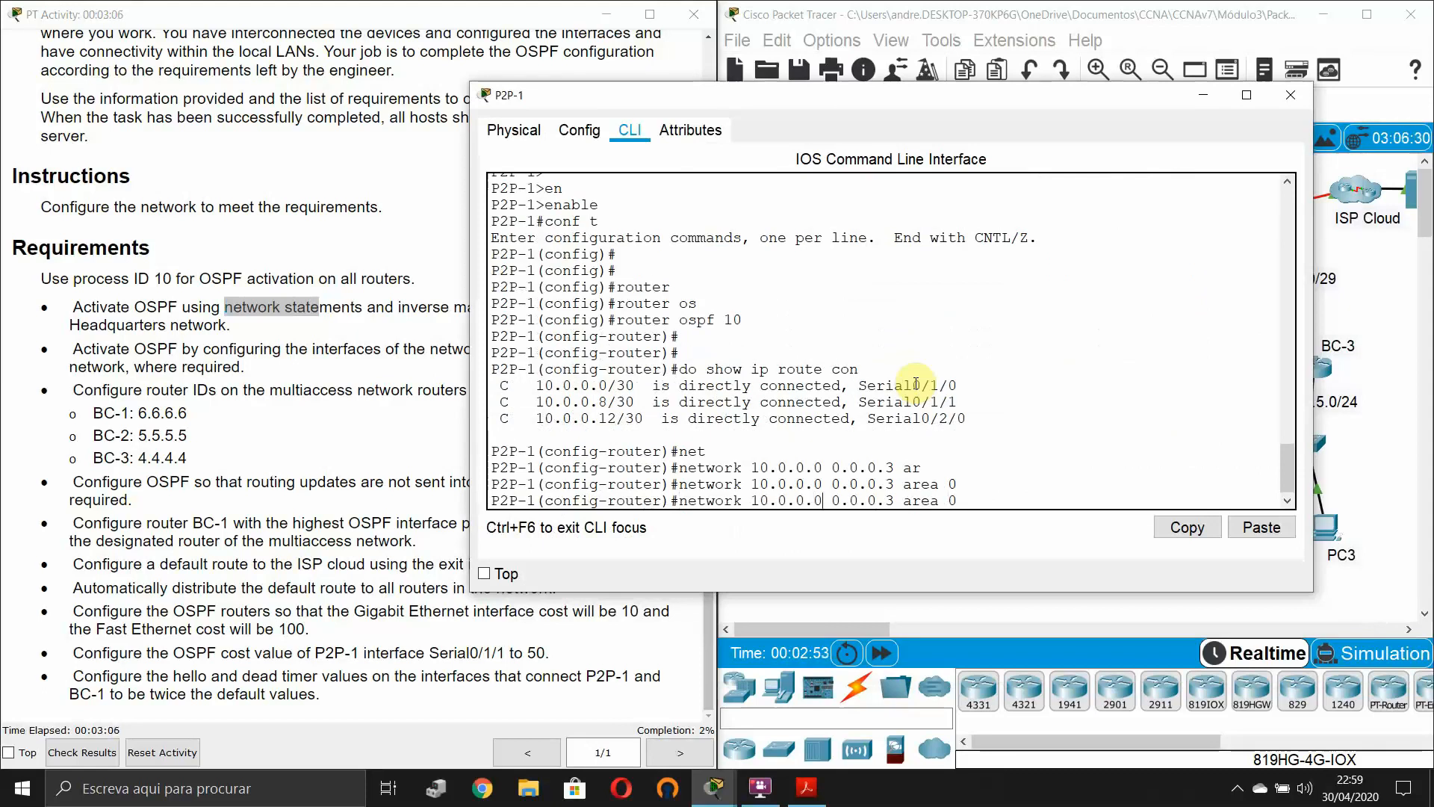
key(BackSpace)
text(8)
key(Return)
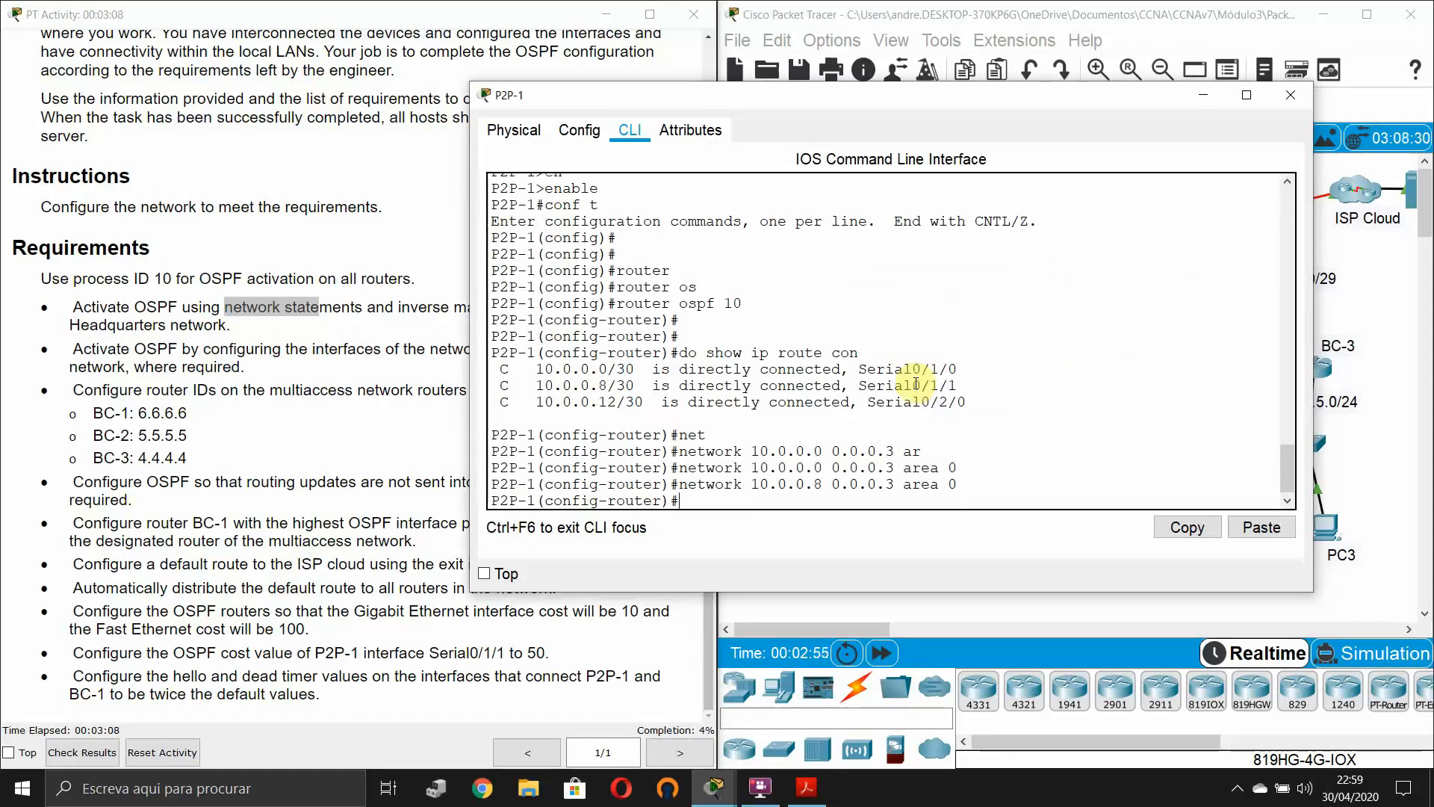
key(Up)
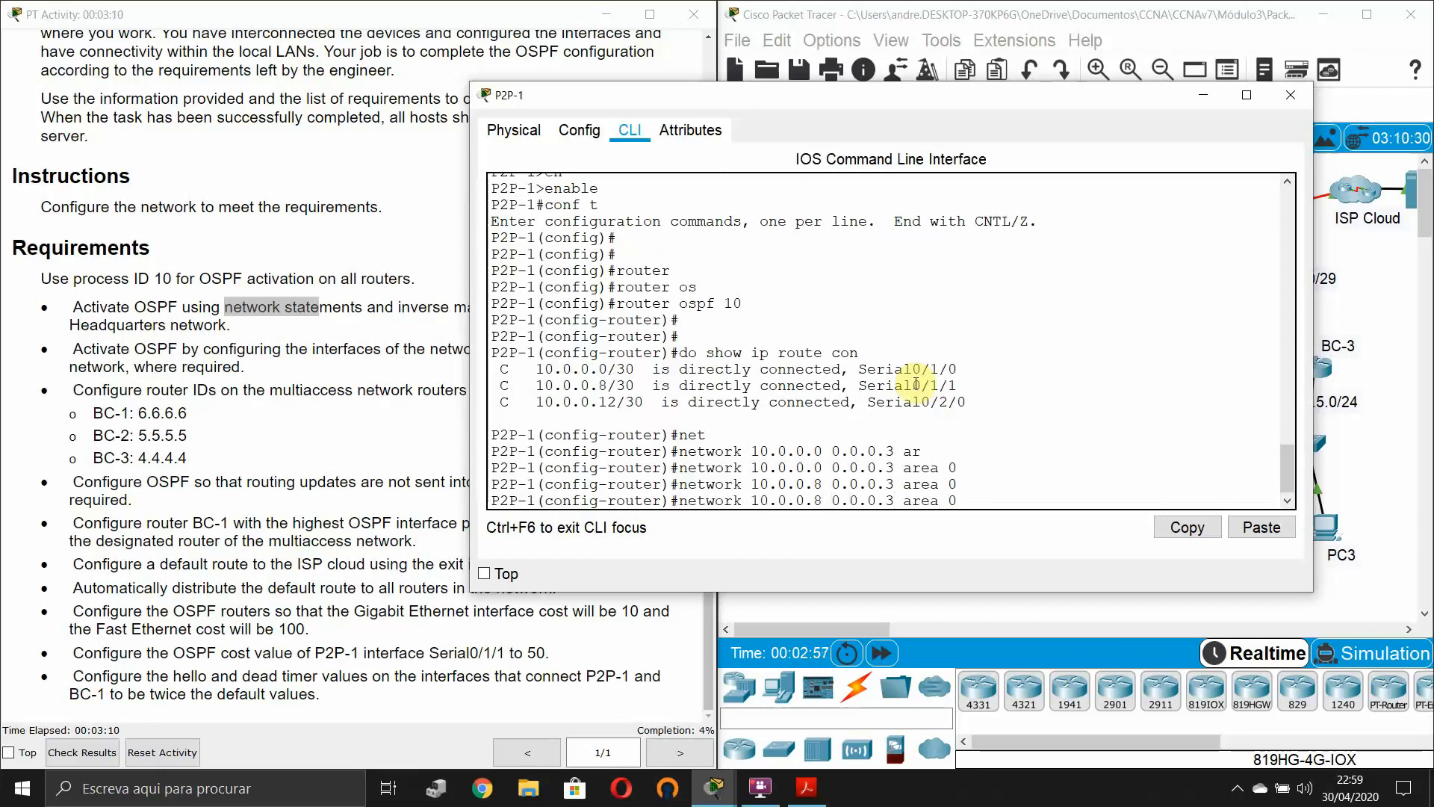
key(BackSpace)
key(BackSpace)
text(12)
key(Return)
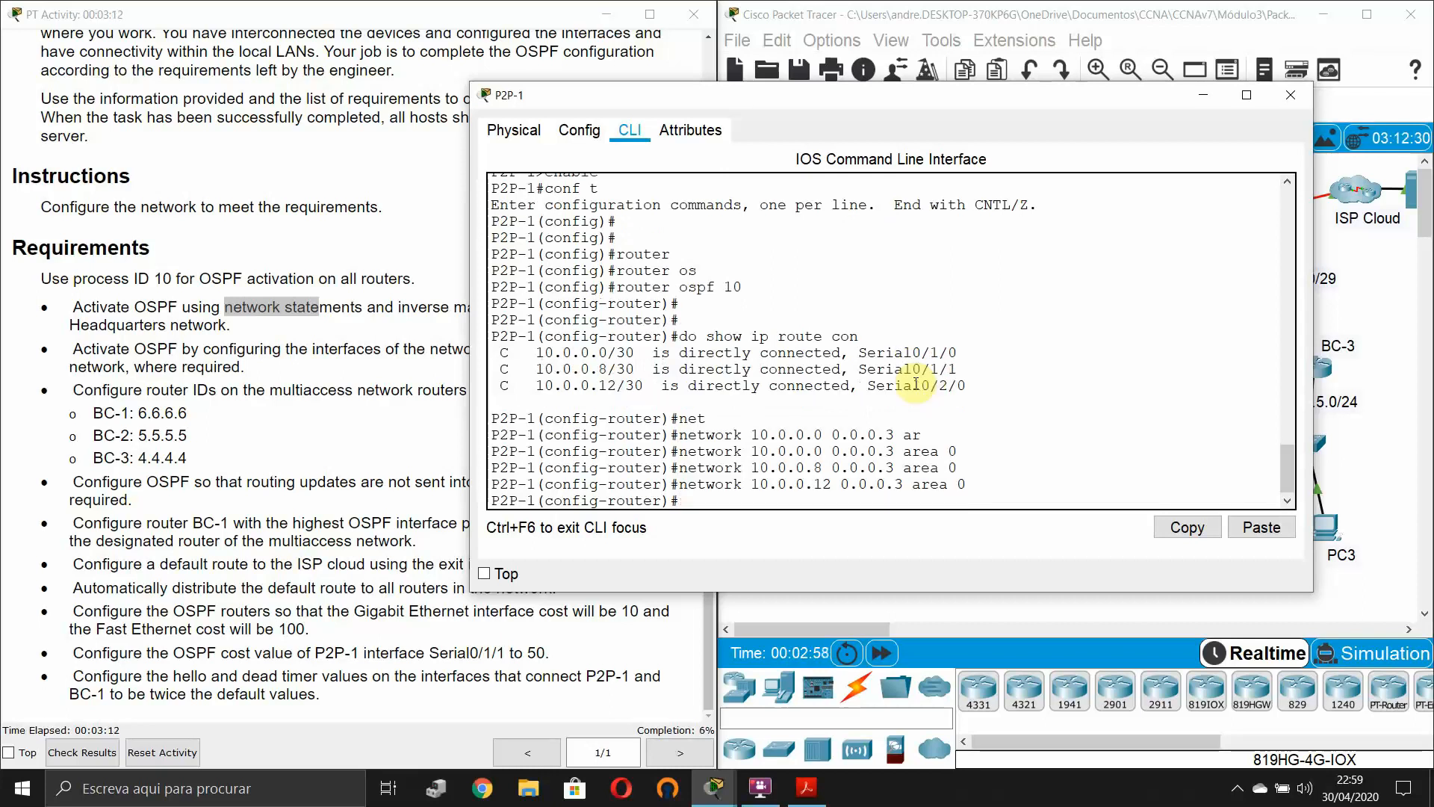
click(1204, 96)
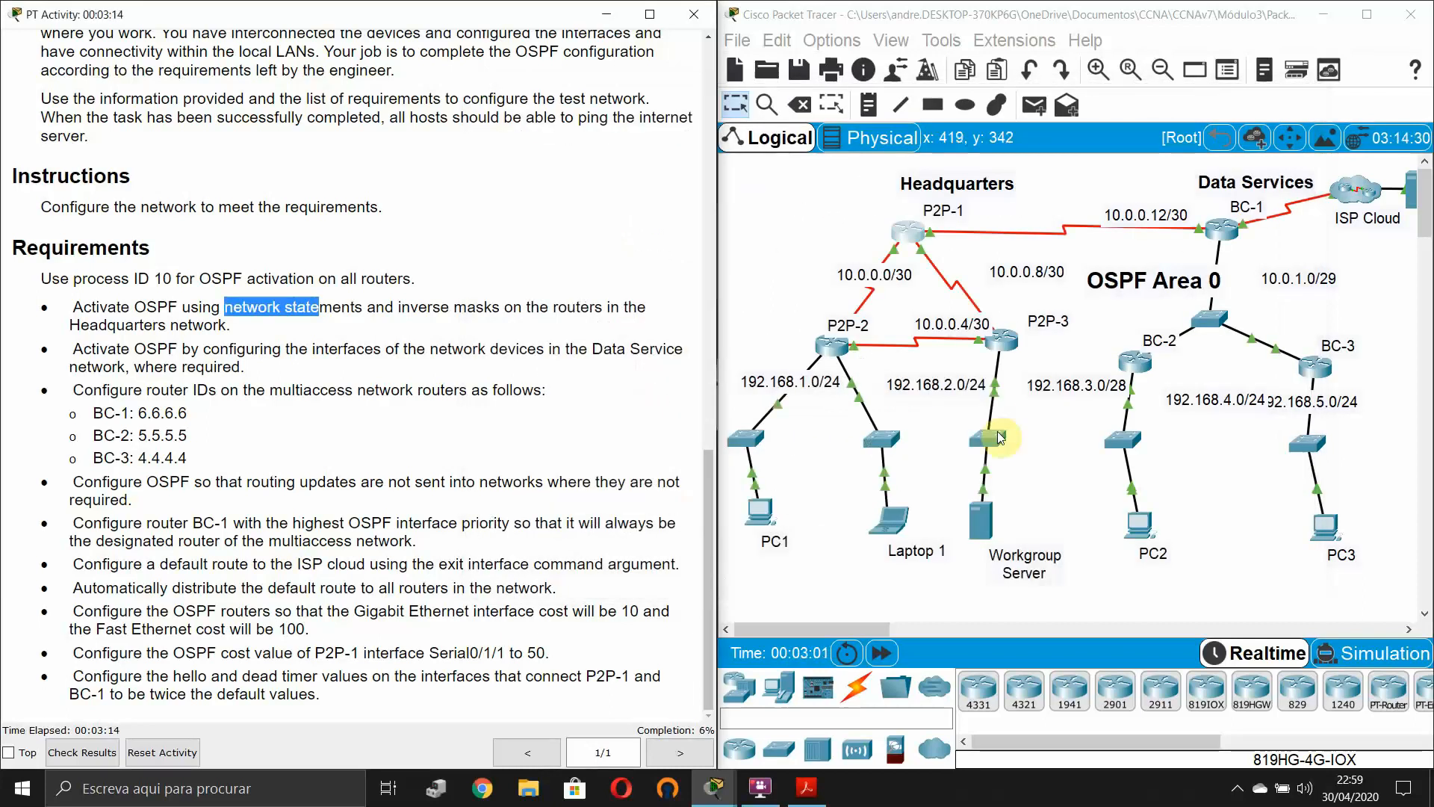
- Open router P2P-2's command line in a wider window and enter global configuration mode
click(831, 345)
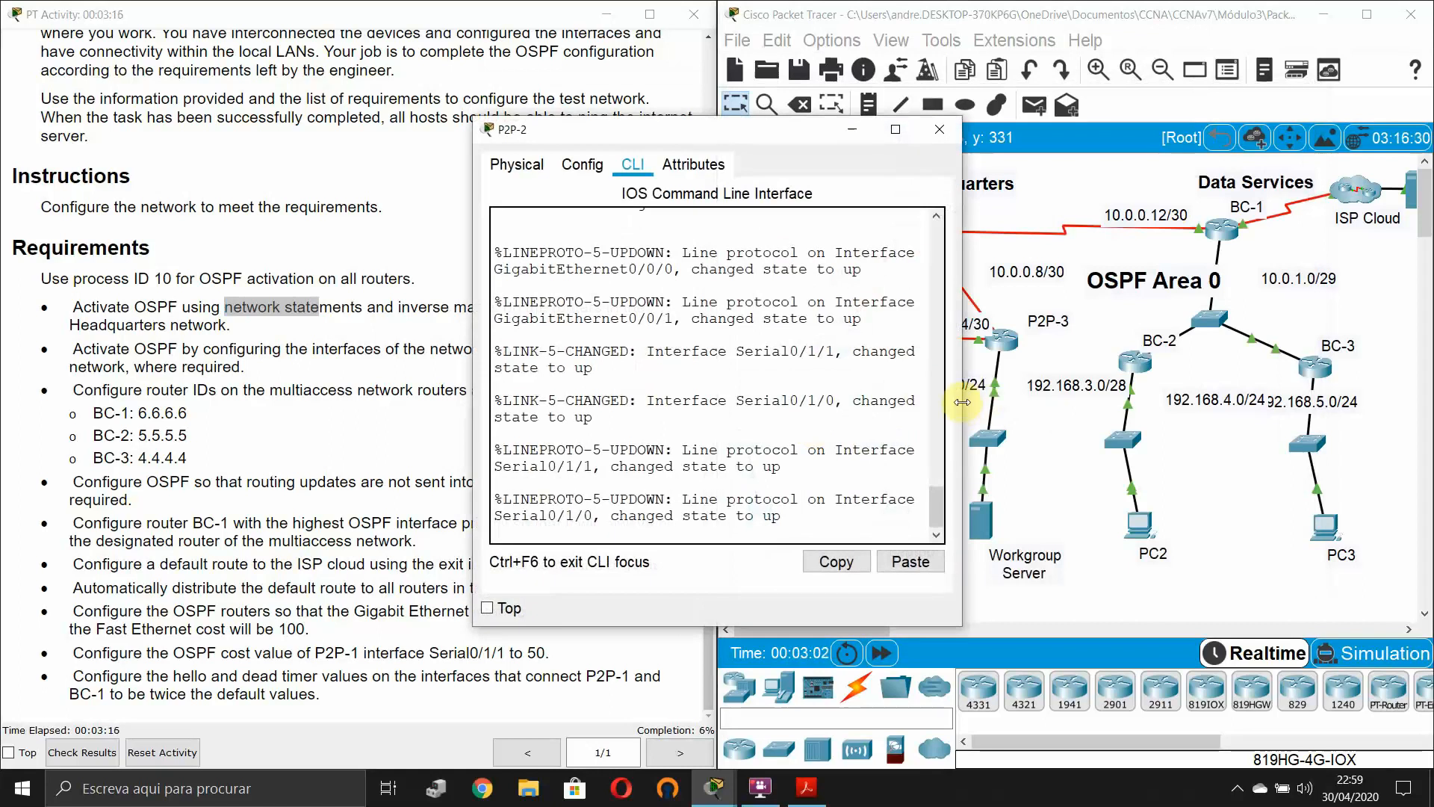
drag(962, 402, 1272, 413)
key(Return)
key(Return)
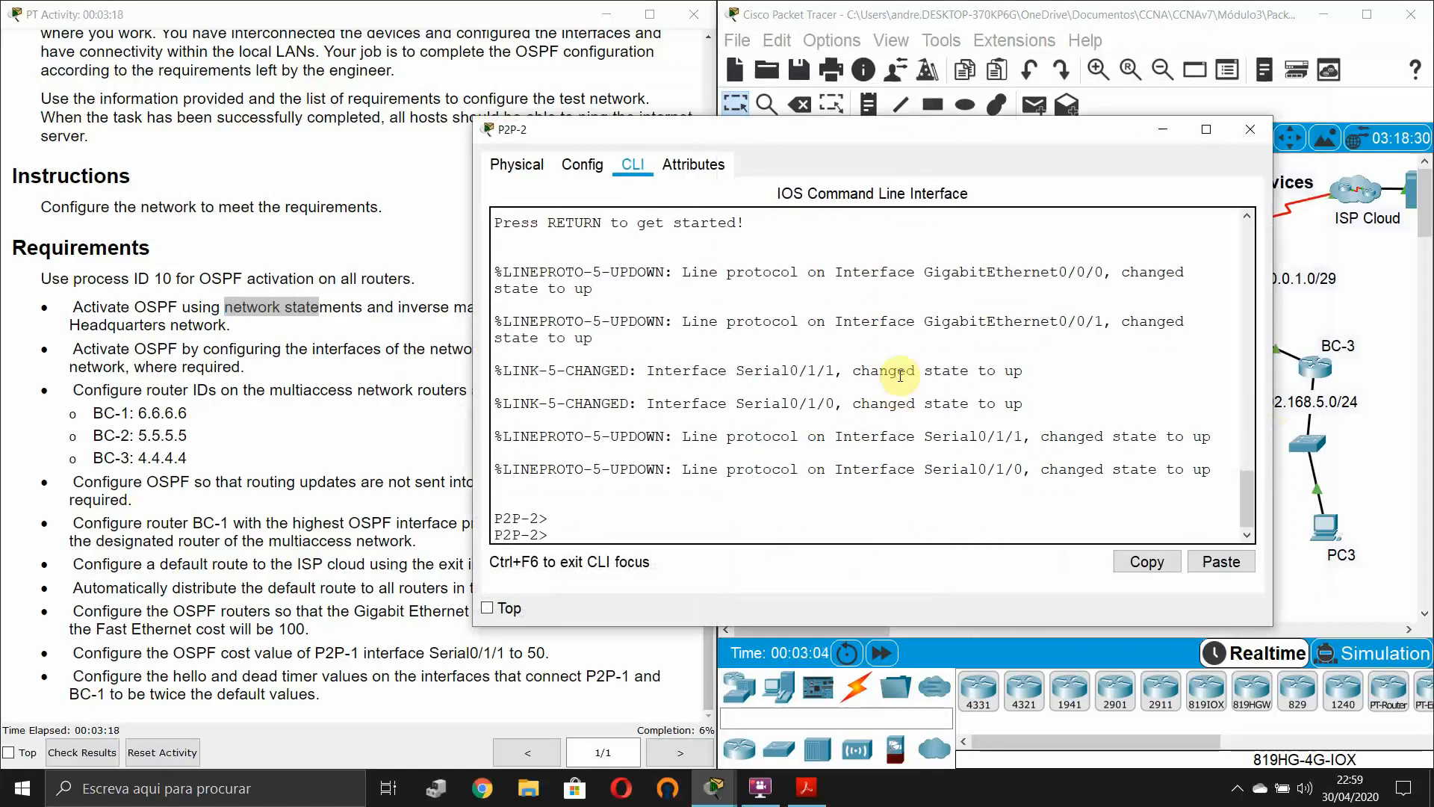
text(en)
key(Tab)
key(Return)
text(conf t)
key(Return)
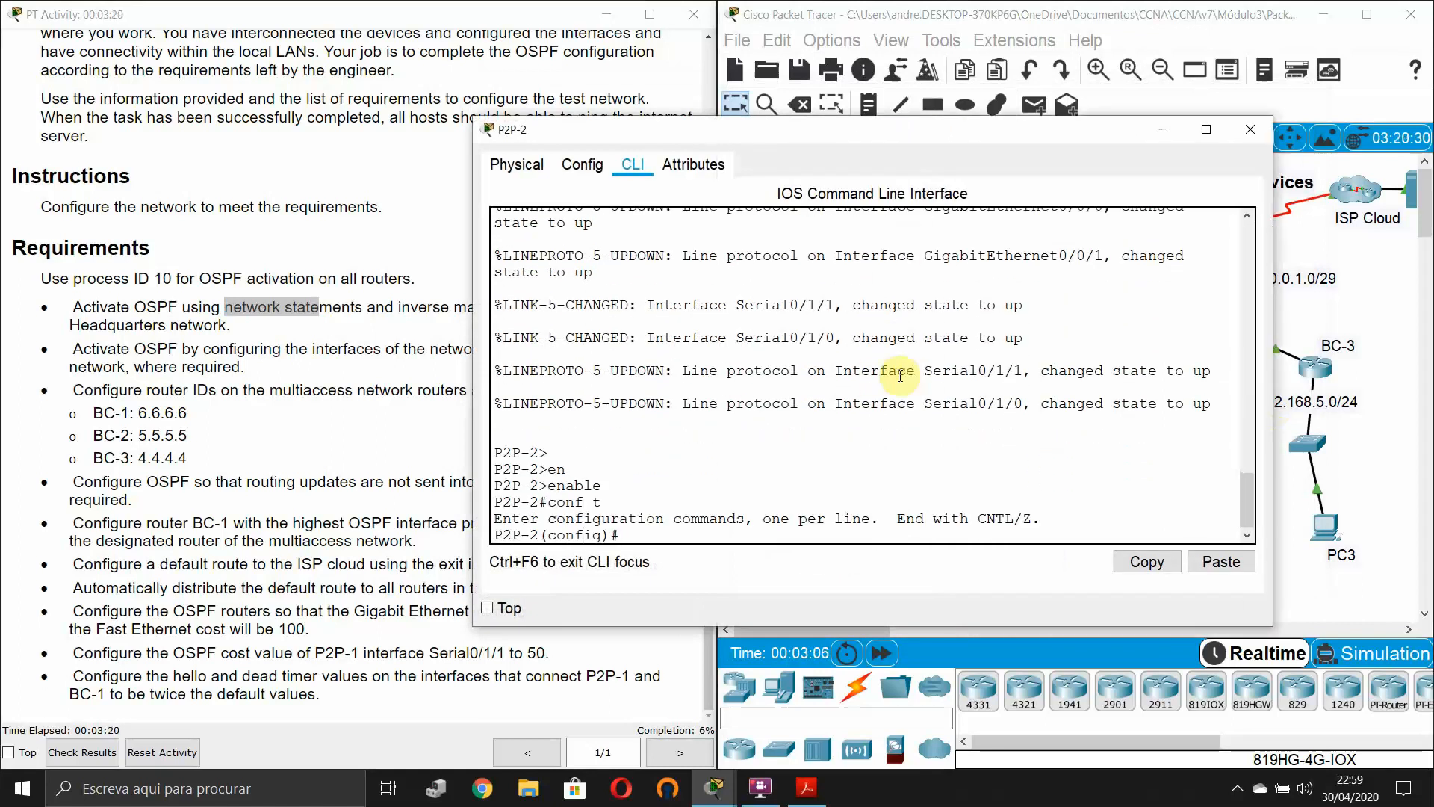
- Start OSPF routing process 10 on P2P-2
text(router os)
key(Tab)
text(10)
key(Return)
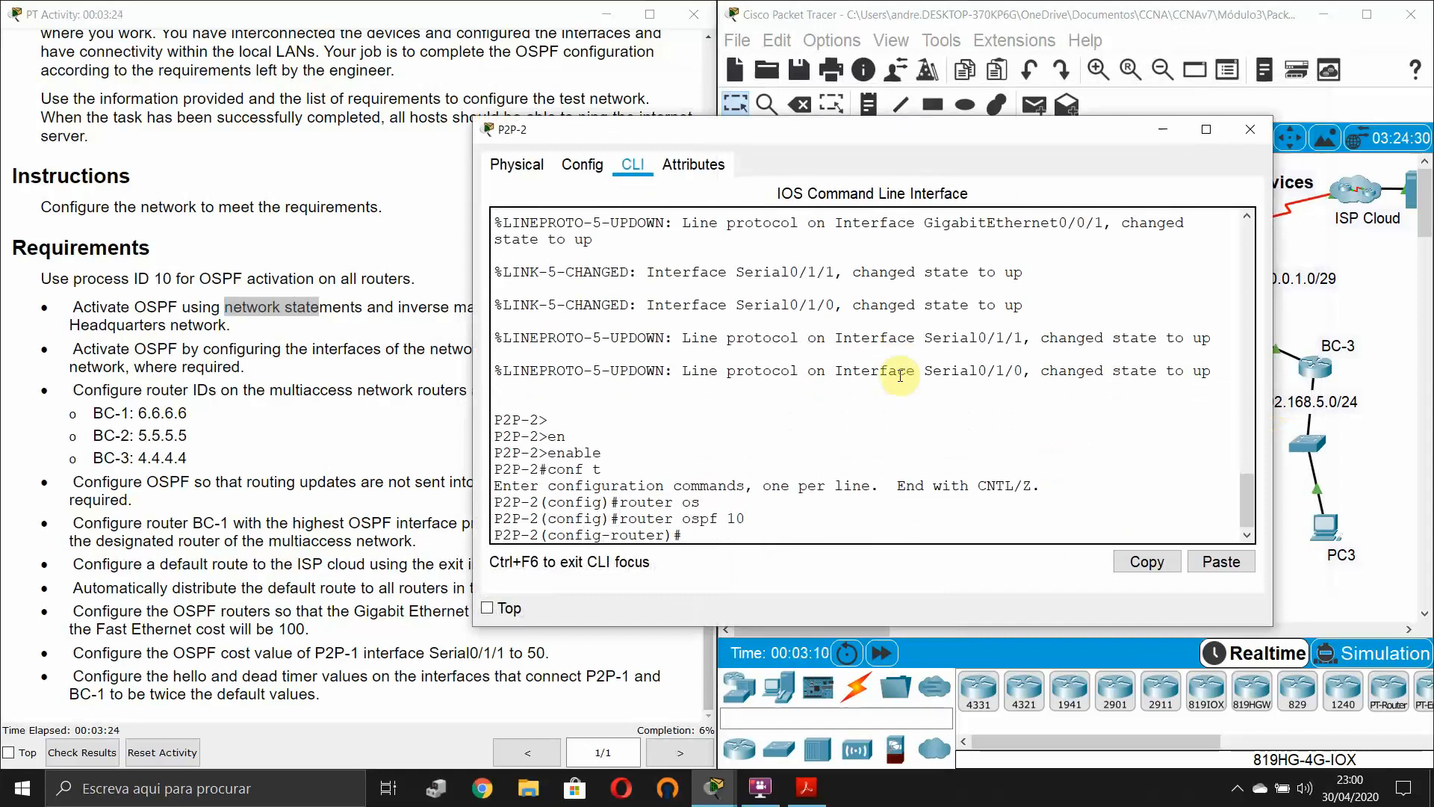
- List P2P-2's directly connected routes and add network 10.0.0.0 with inverse mask 0.0.0.3 to OSPF area 0
text(do show ip route con)
key(Return)
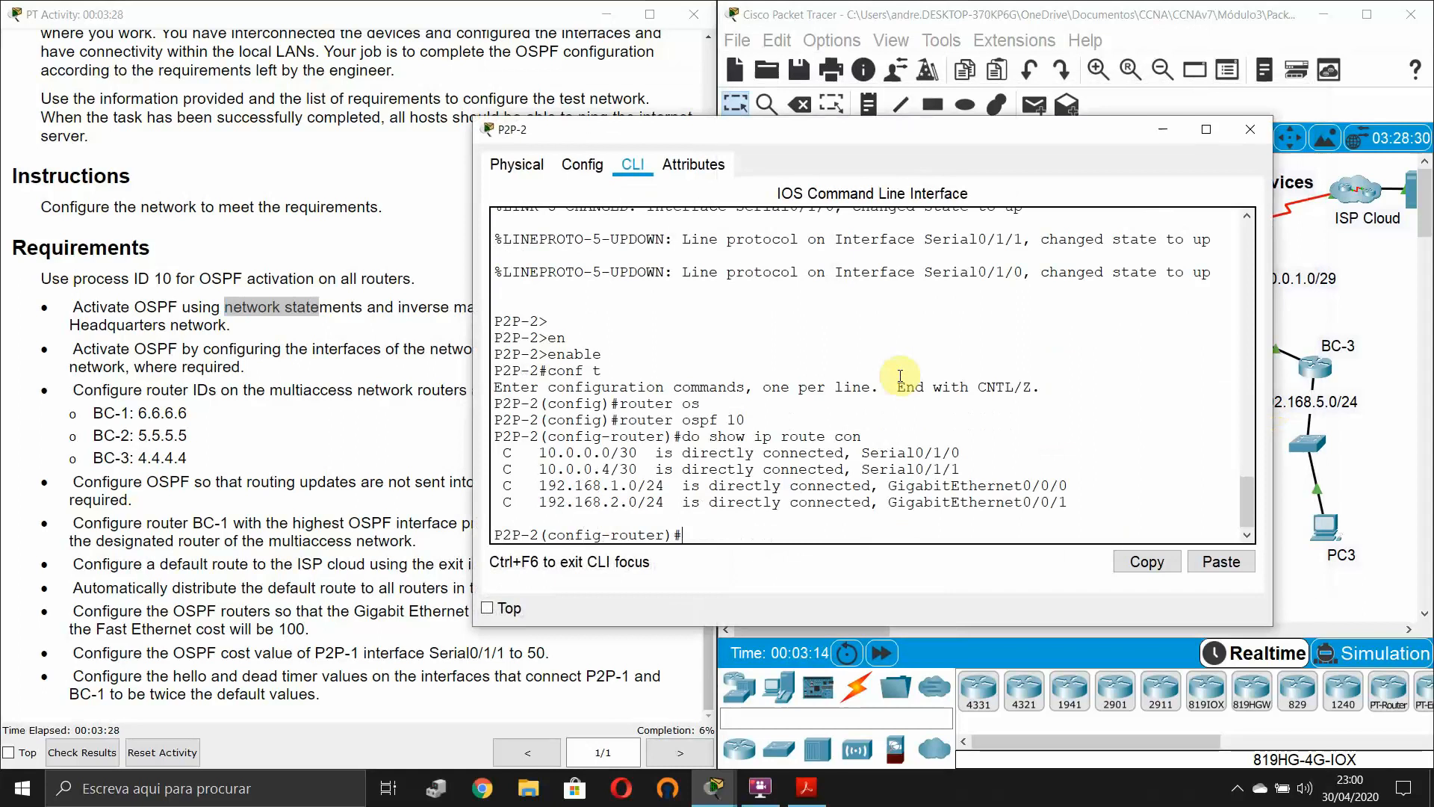
text(net)
key(Tab)
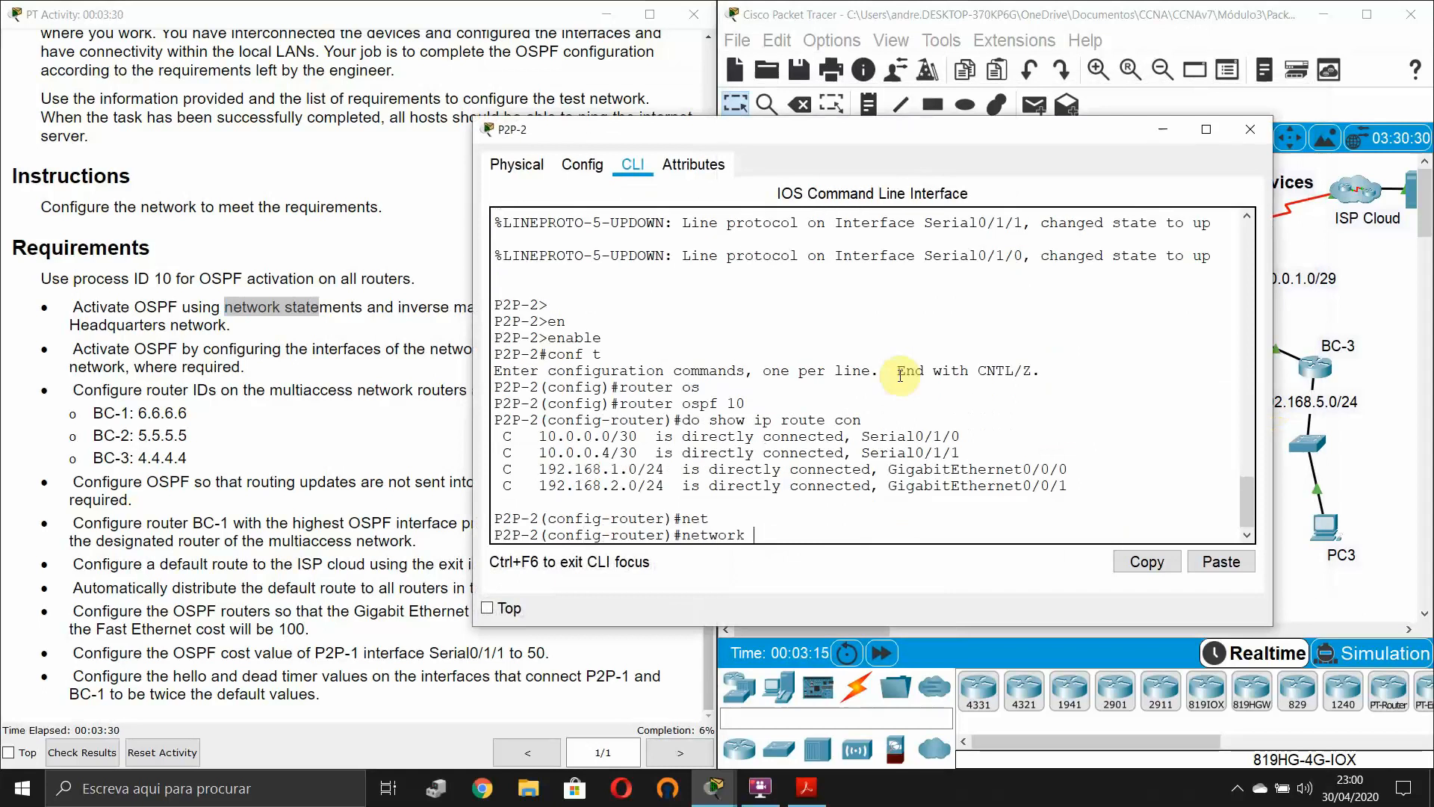
text(10.0.0.0 0.0.0.3 ar)
key(Tab)
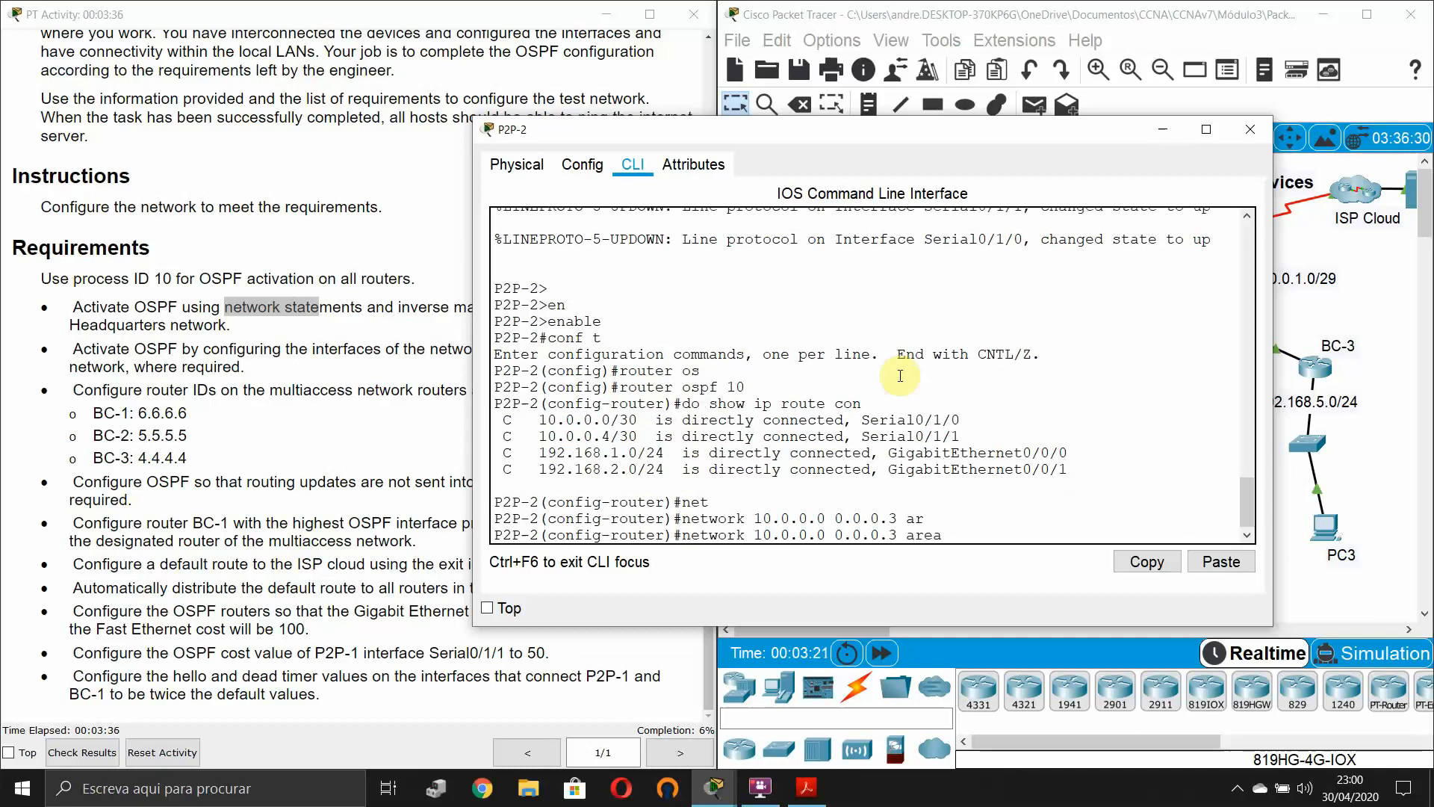
text(0)
key(Return)
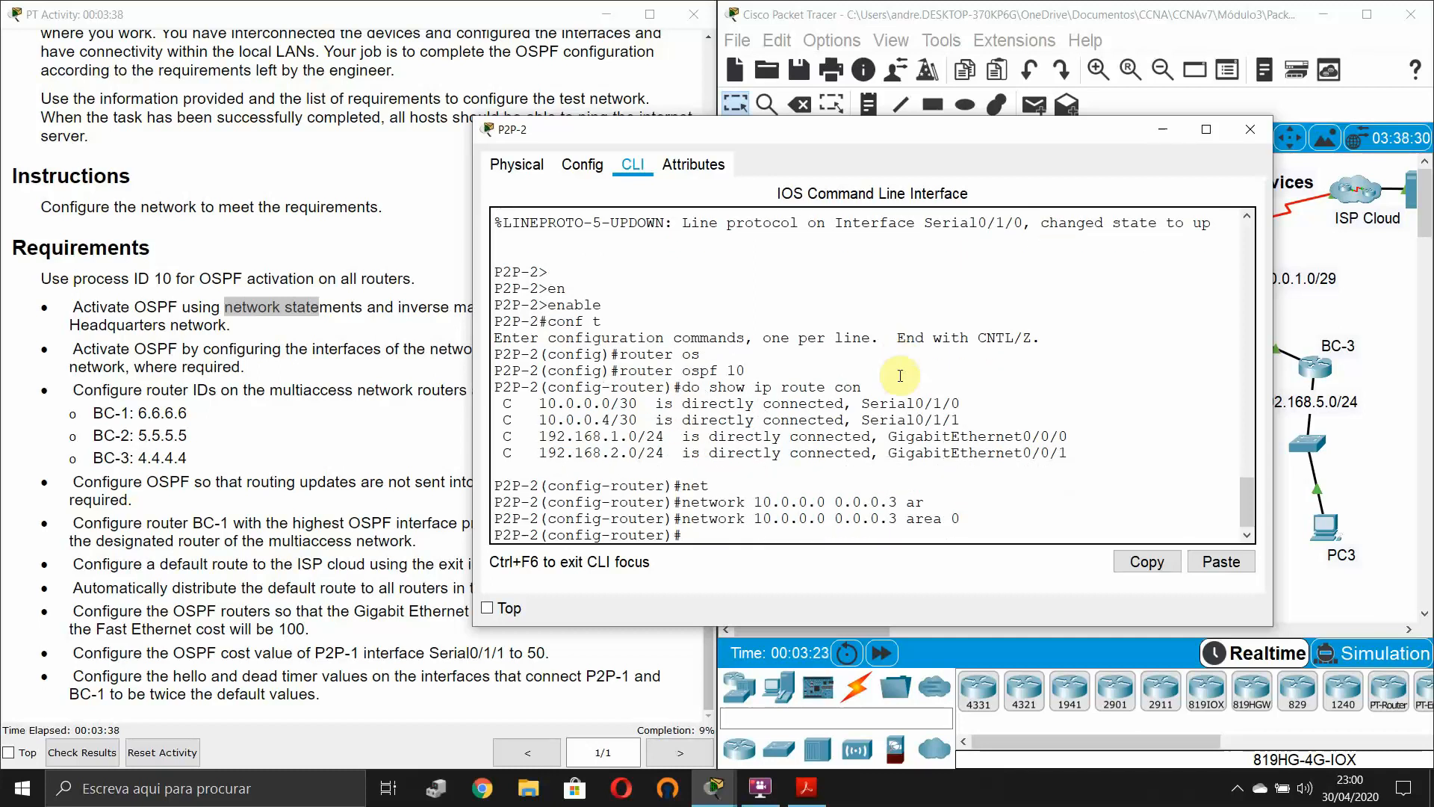
- Add network 10.0.0.4 with inverse mask 0.0.0.3 to OSPF area 0 on P2P-2
key(Up)
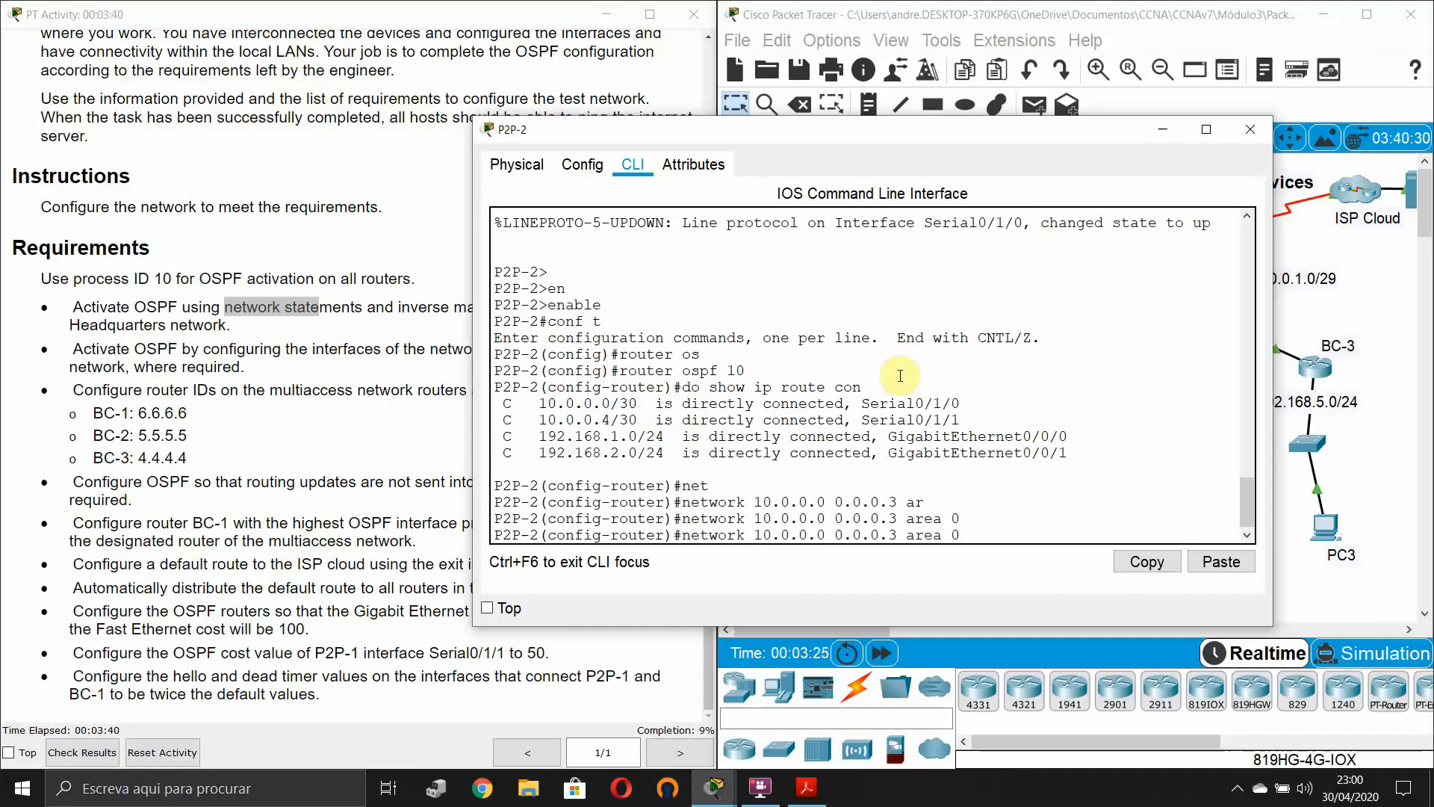
key(Delete)
text(4)
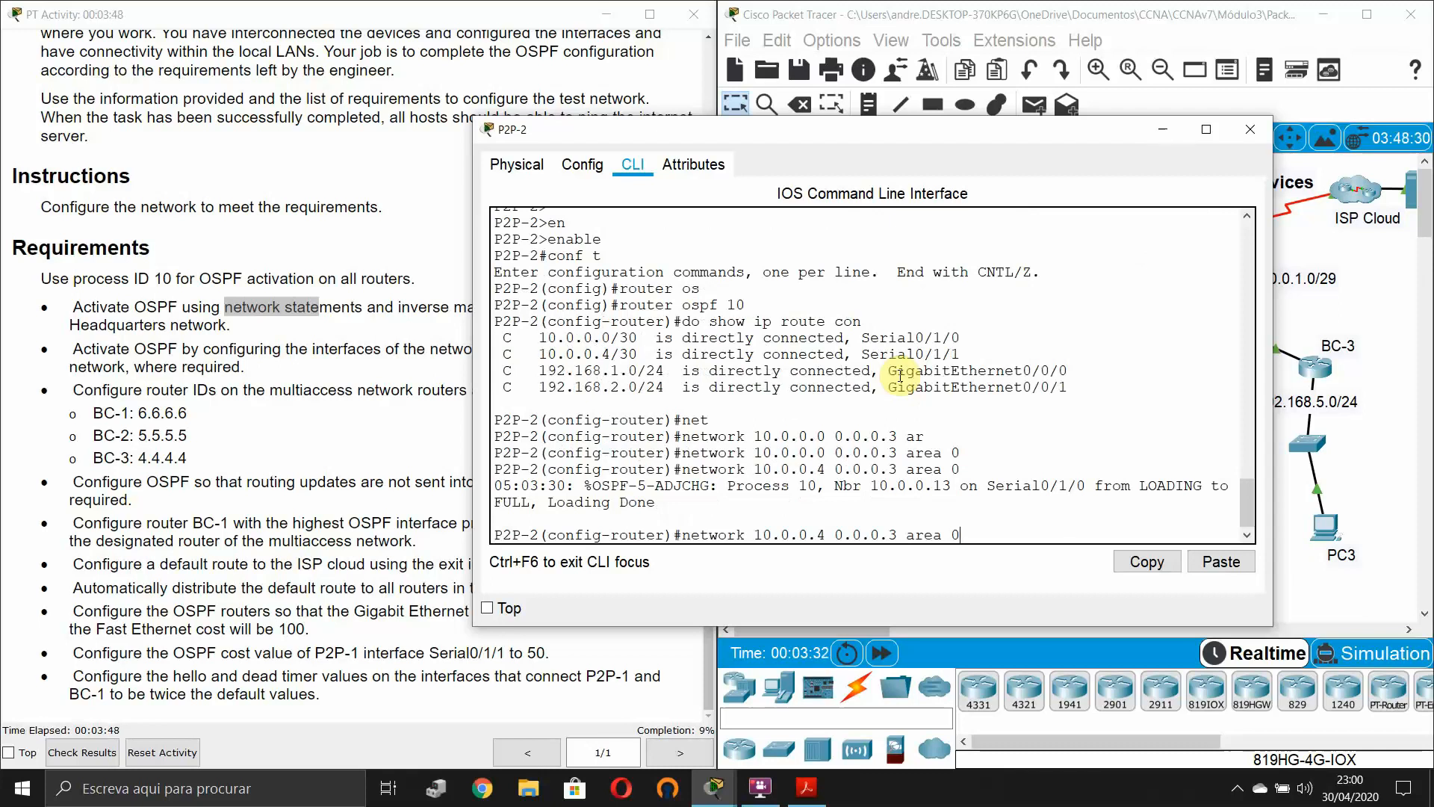
key(Return)
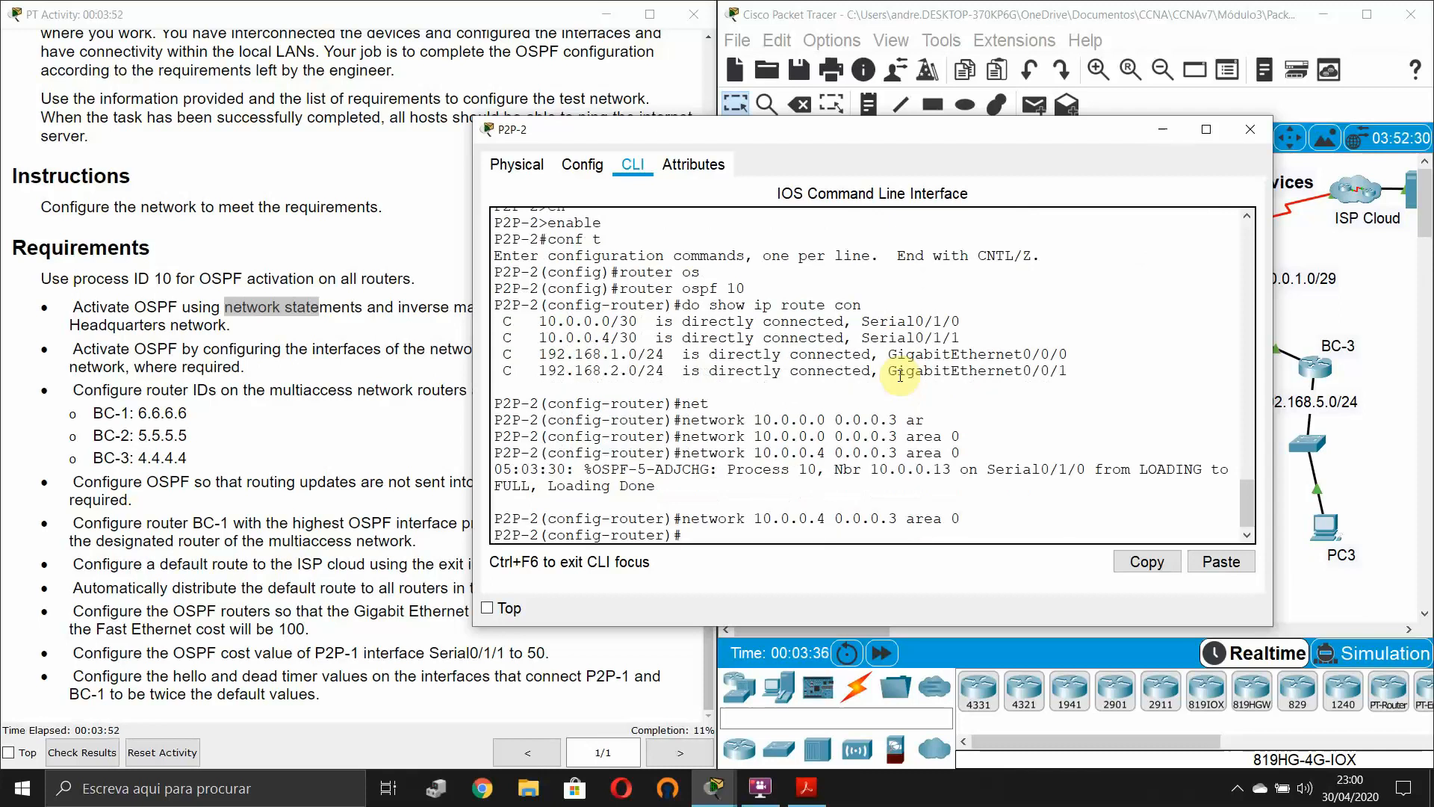
- Add the LAN network 192.168.1.0 with inverse mask 0.0.0.255 to OSPF area 0 on P2P-2
text(net)
key(Tab)
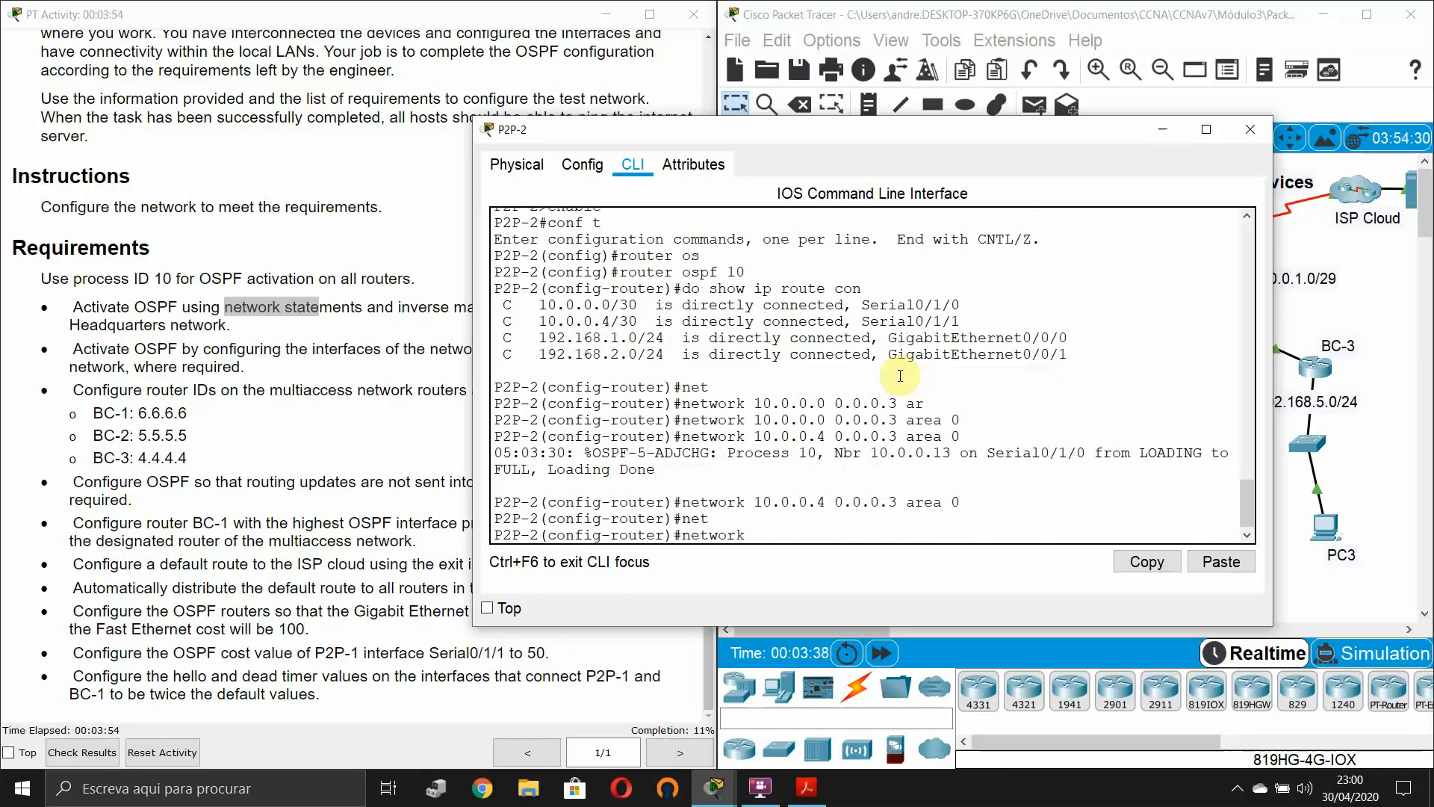
text(192.168.1.0 0.0.0.255 ar)
key(Tab)
text(0)
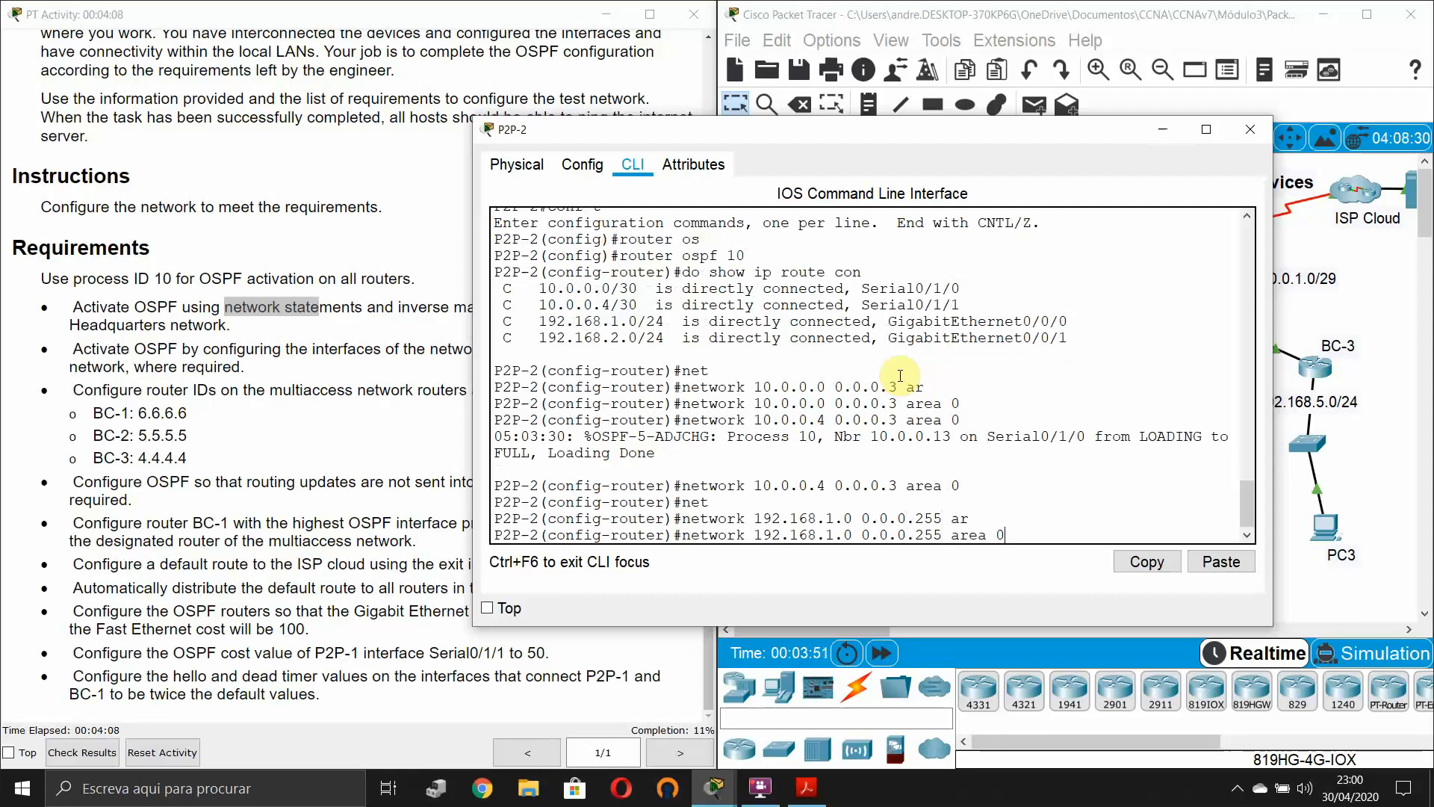
key(Return)
- Add the LAN network 192.168.2.0 with inverse mask 0.0.0.255 to OSPF area 0 on P2P-2
key(Up)
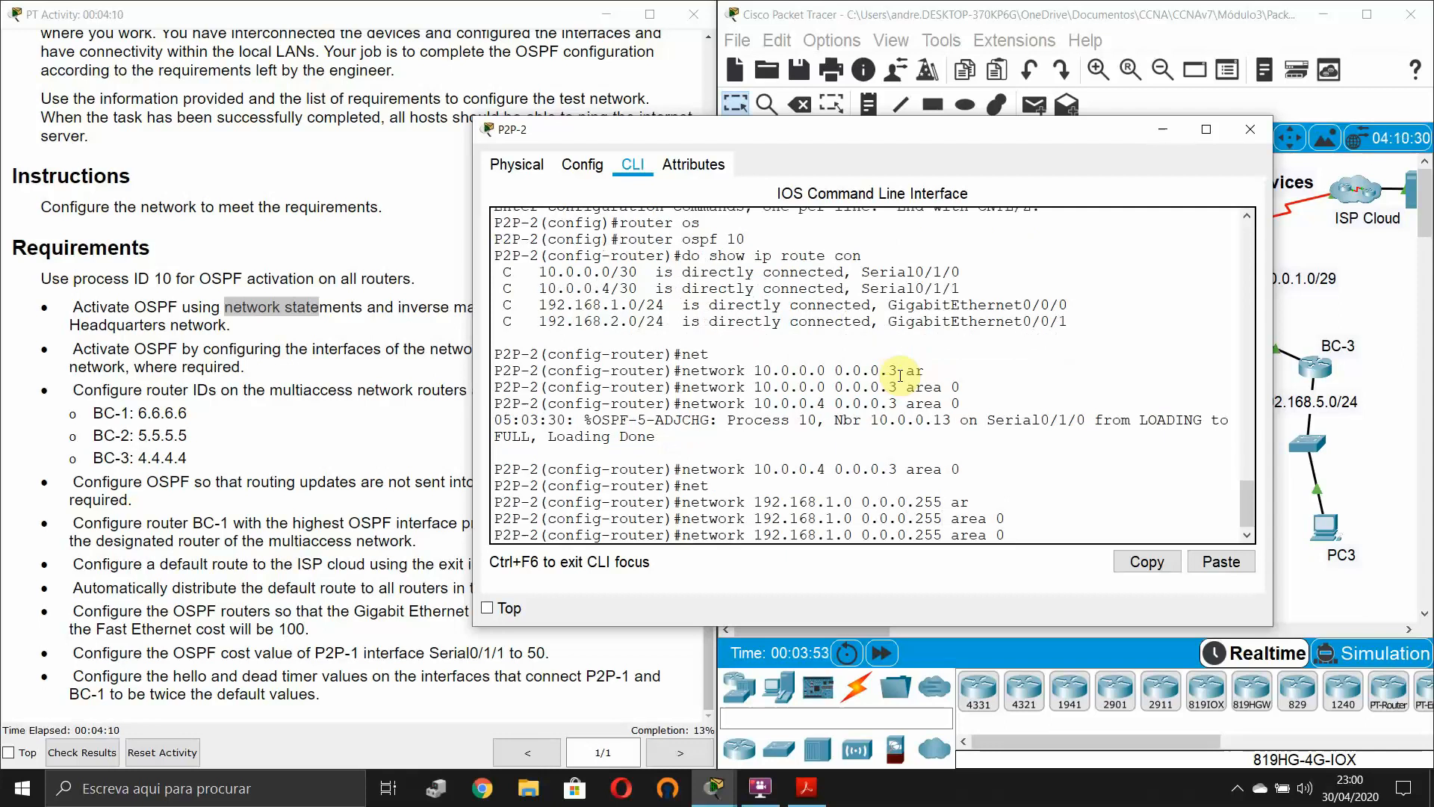
key(Left)
key(Left)
key(Left)
key(Left)
key(Left)
key(Left)
key(Left)
key(Left)
key(Left)
key(Left)
key(Left)
key(Left)
key(Left)
key(Left)
key(Left)
key(Left)
key(BackSpace)
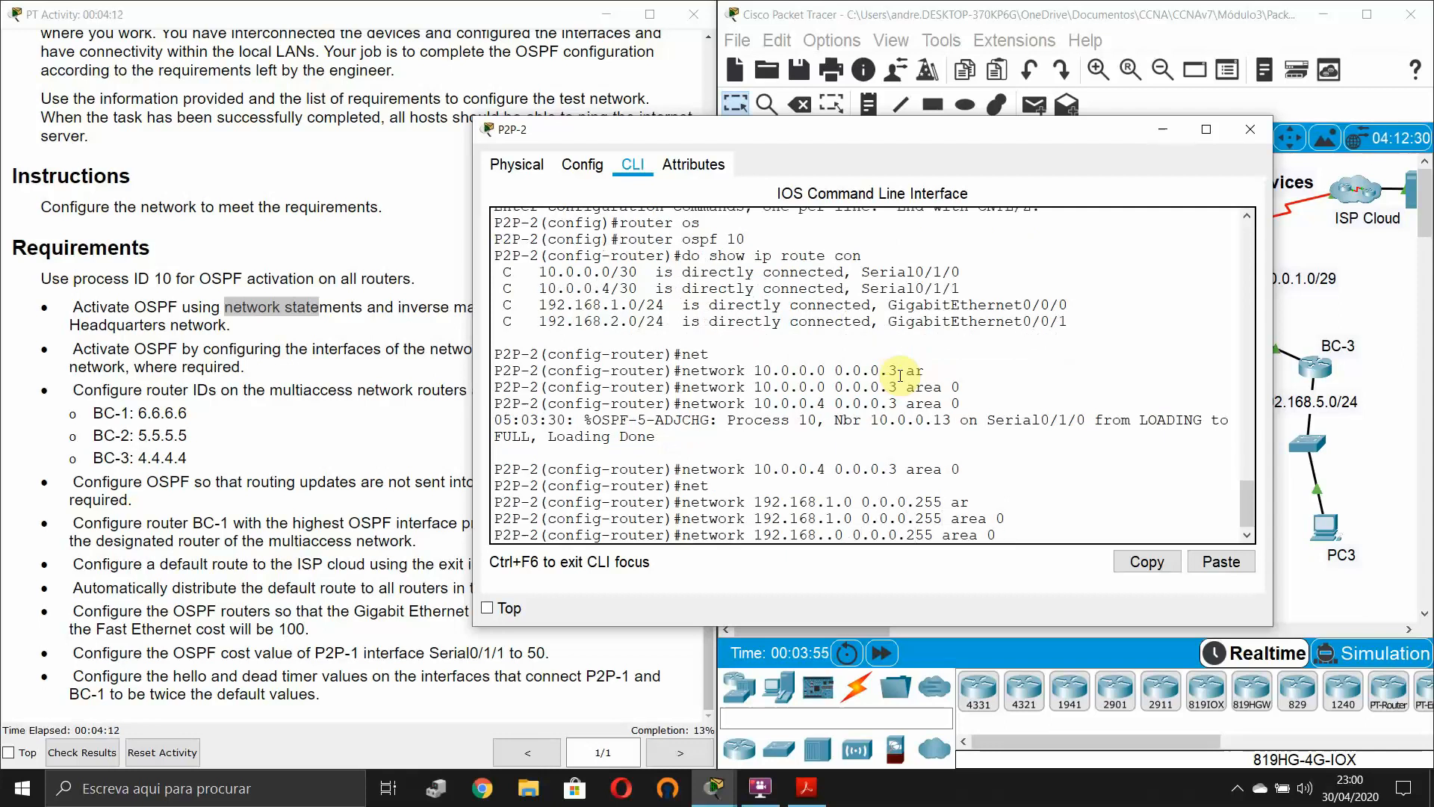
text(2)
key(Return)
key(Return)
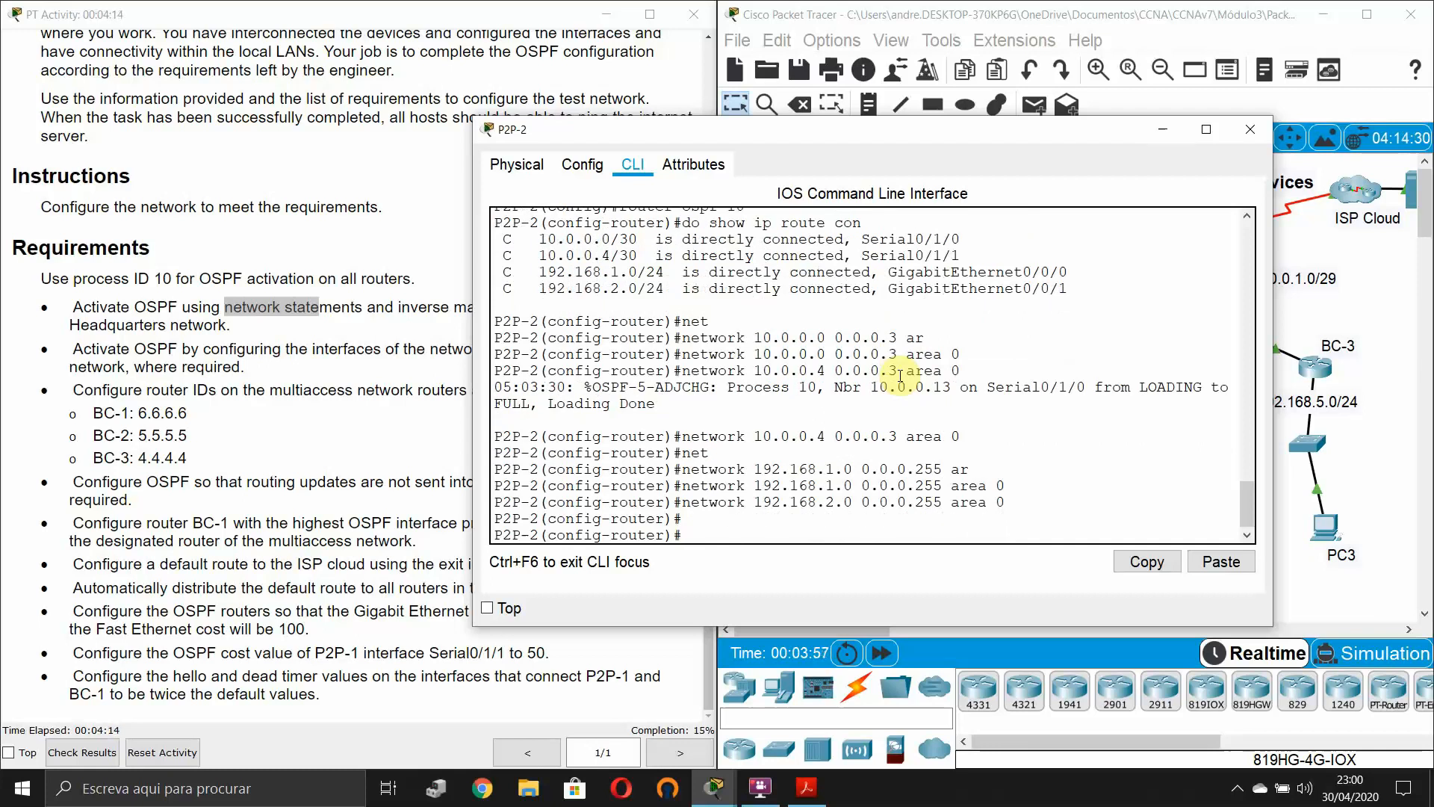
click(1163, 129)
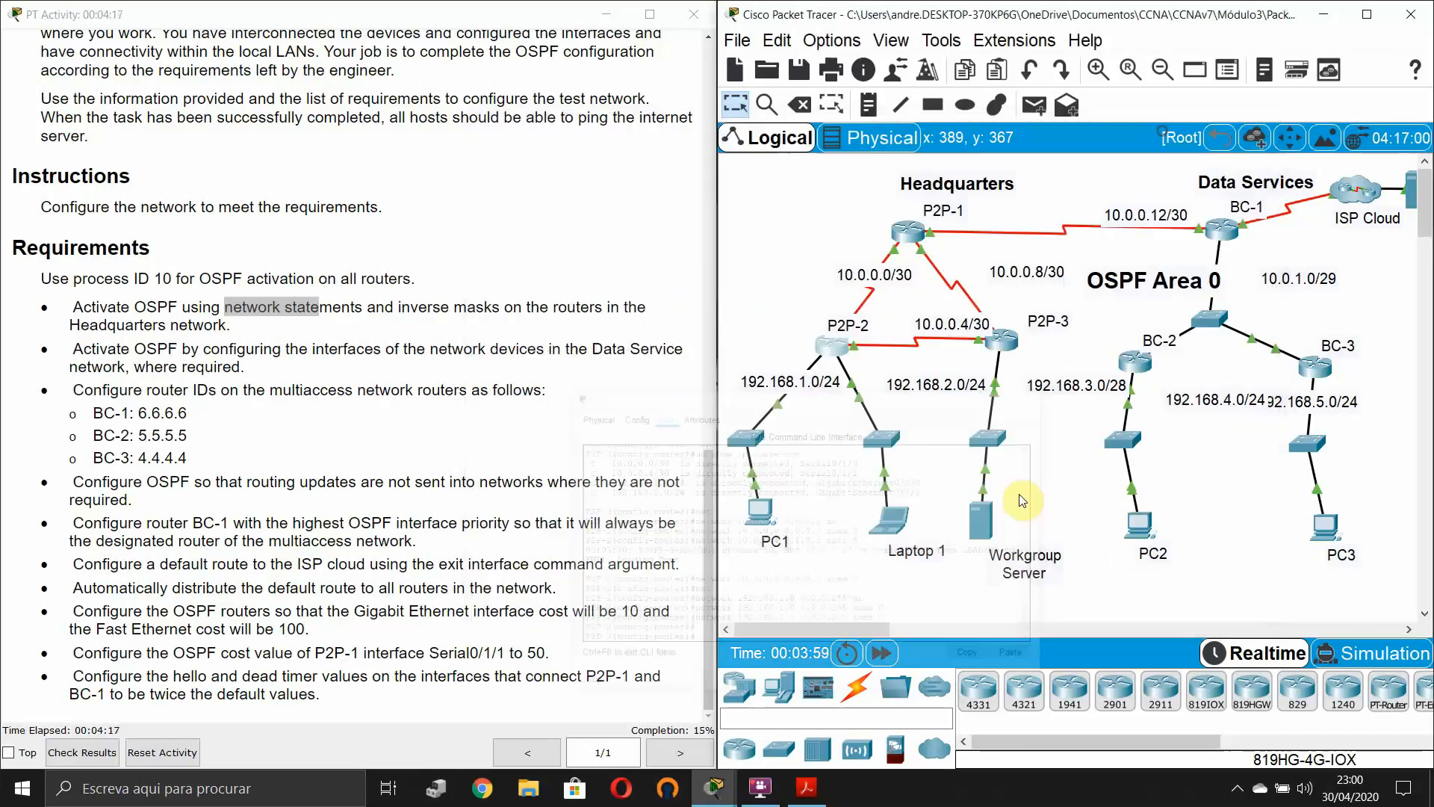
- Open router P2P-3's command line and enter global configuration mode
click(990, 348)
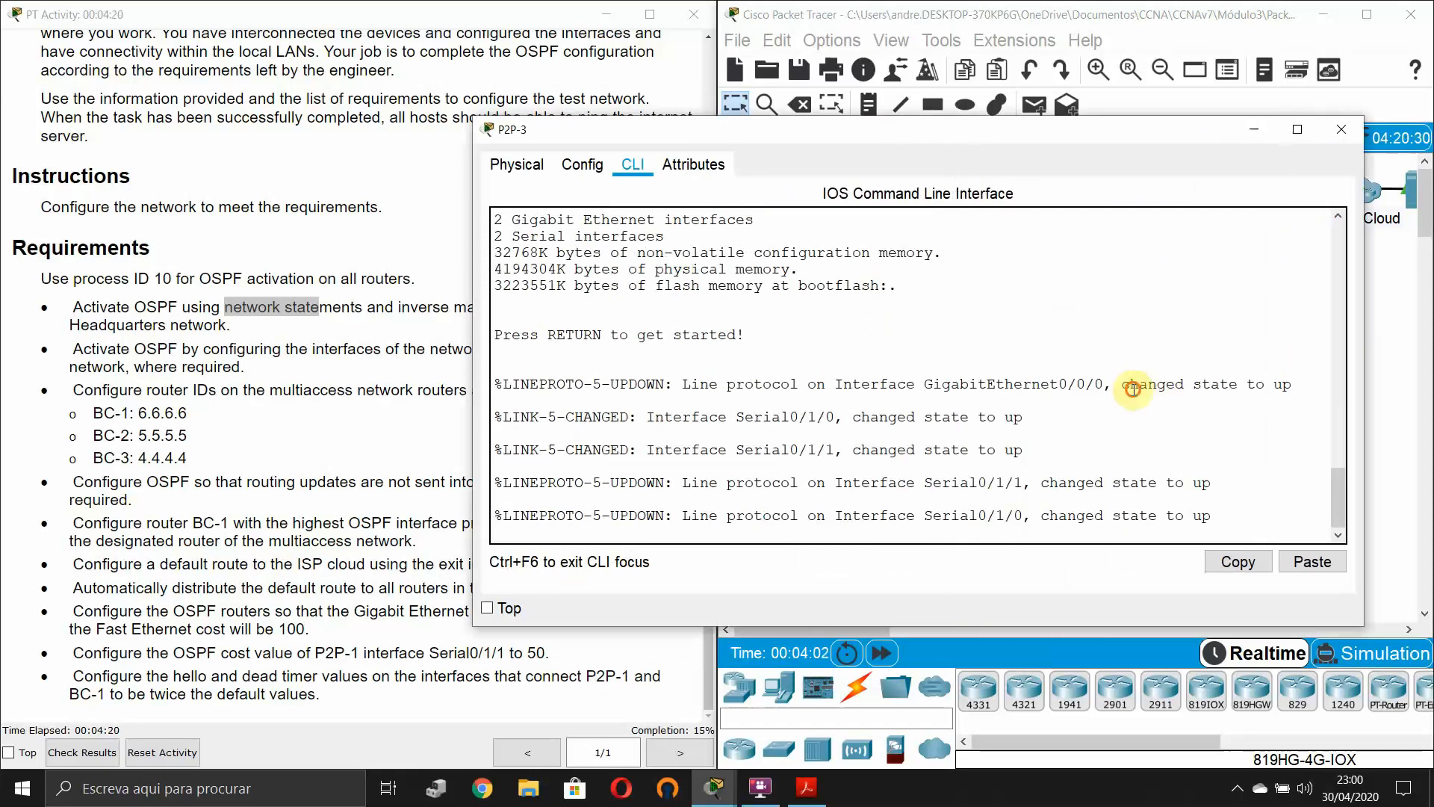
key(Return)
key(Return)
text(en)
key(Tab)
key(Return)
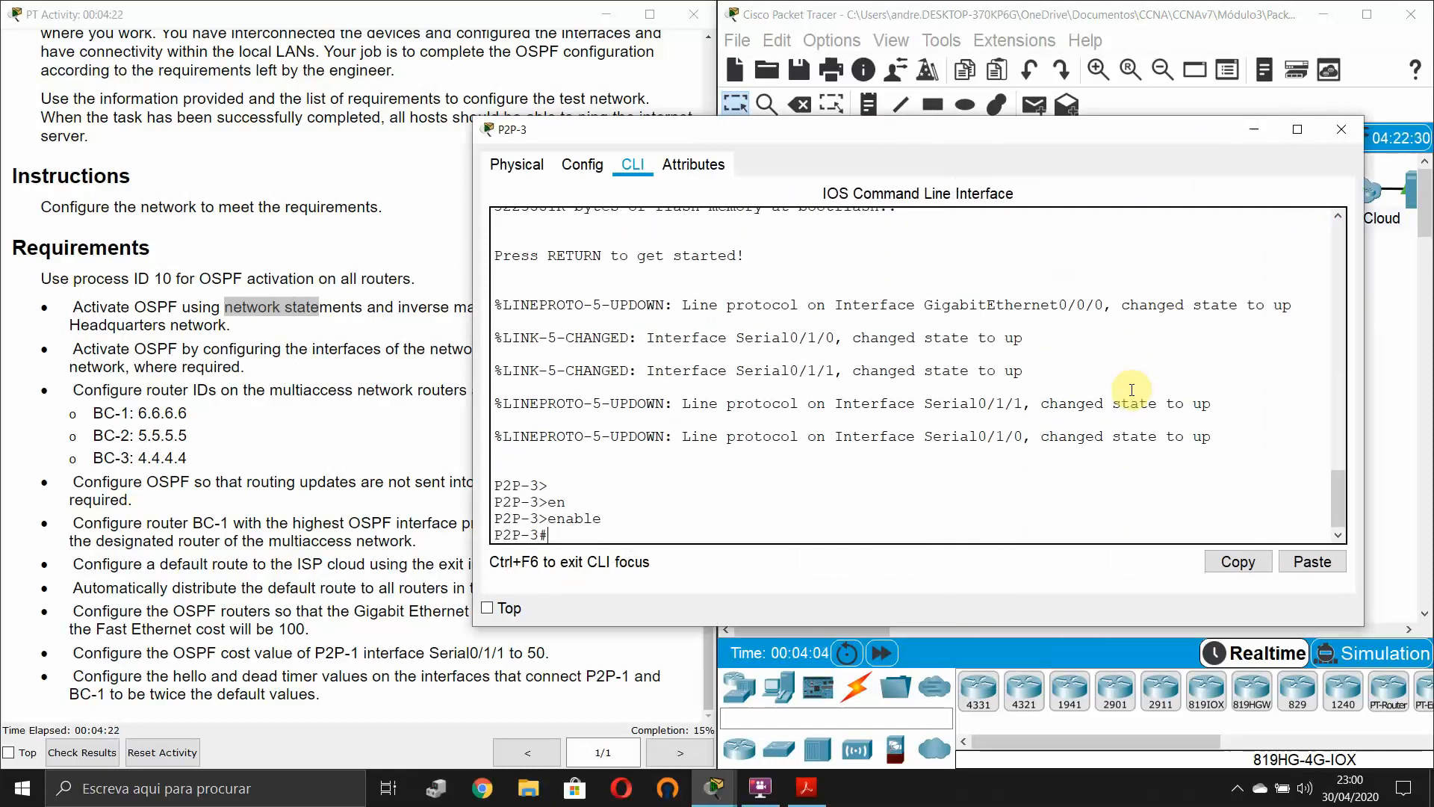
text(conf t)
key(Return)
key(Return)
- Start OSPF routing process 10 on P2P-3
text(router)
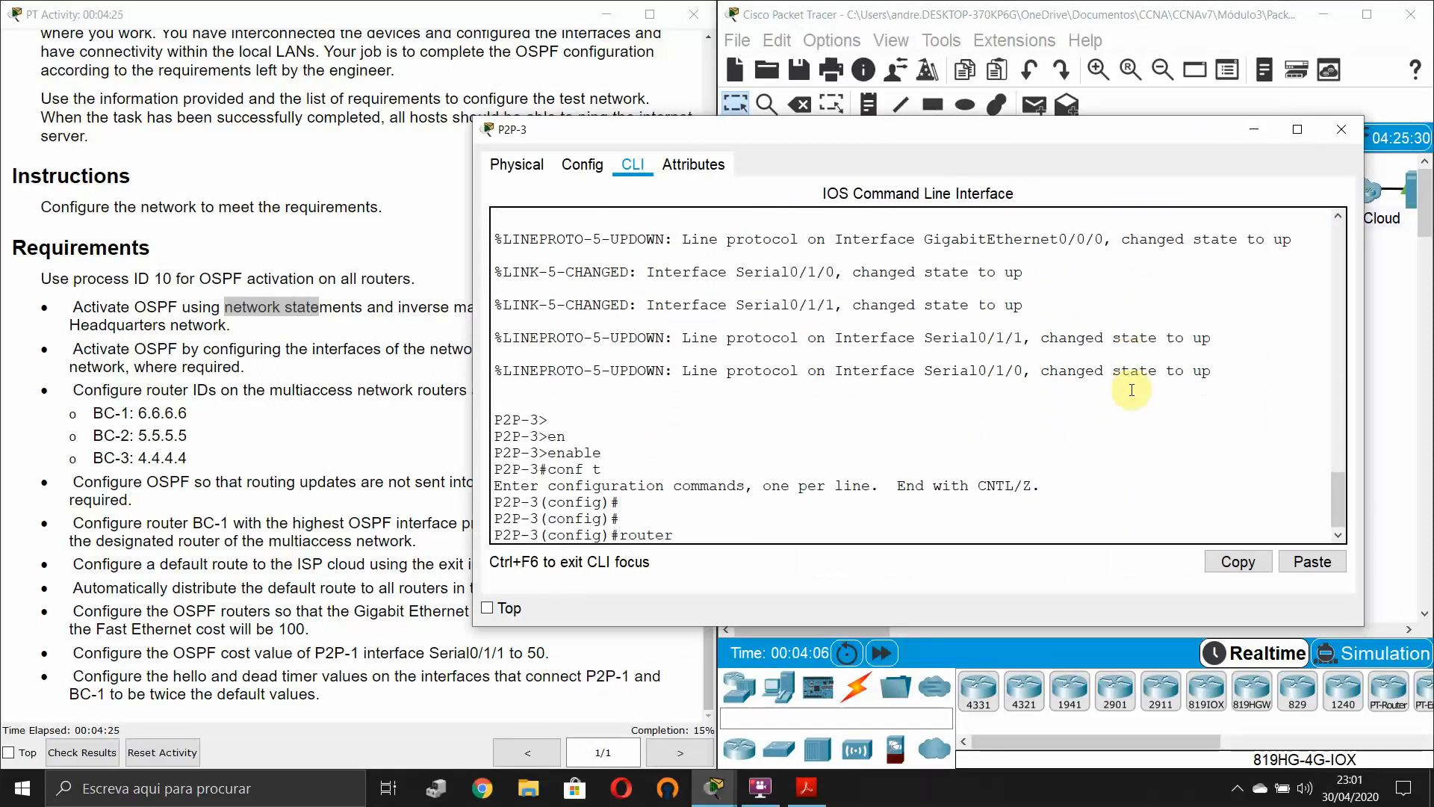
key(Tab)
text(os)
key(Tab)
text(1)
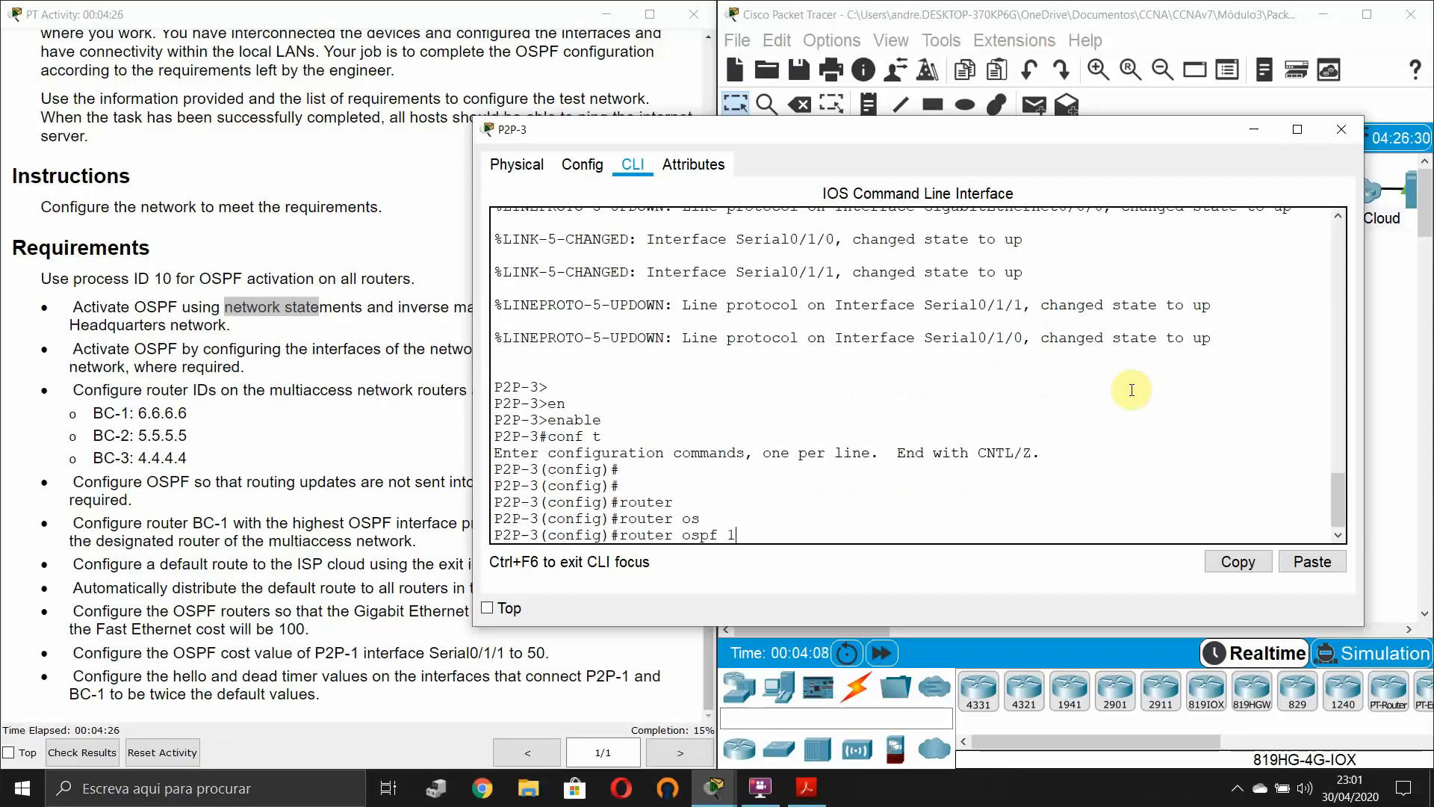
text(0)
key(Return)
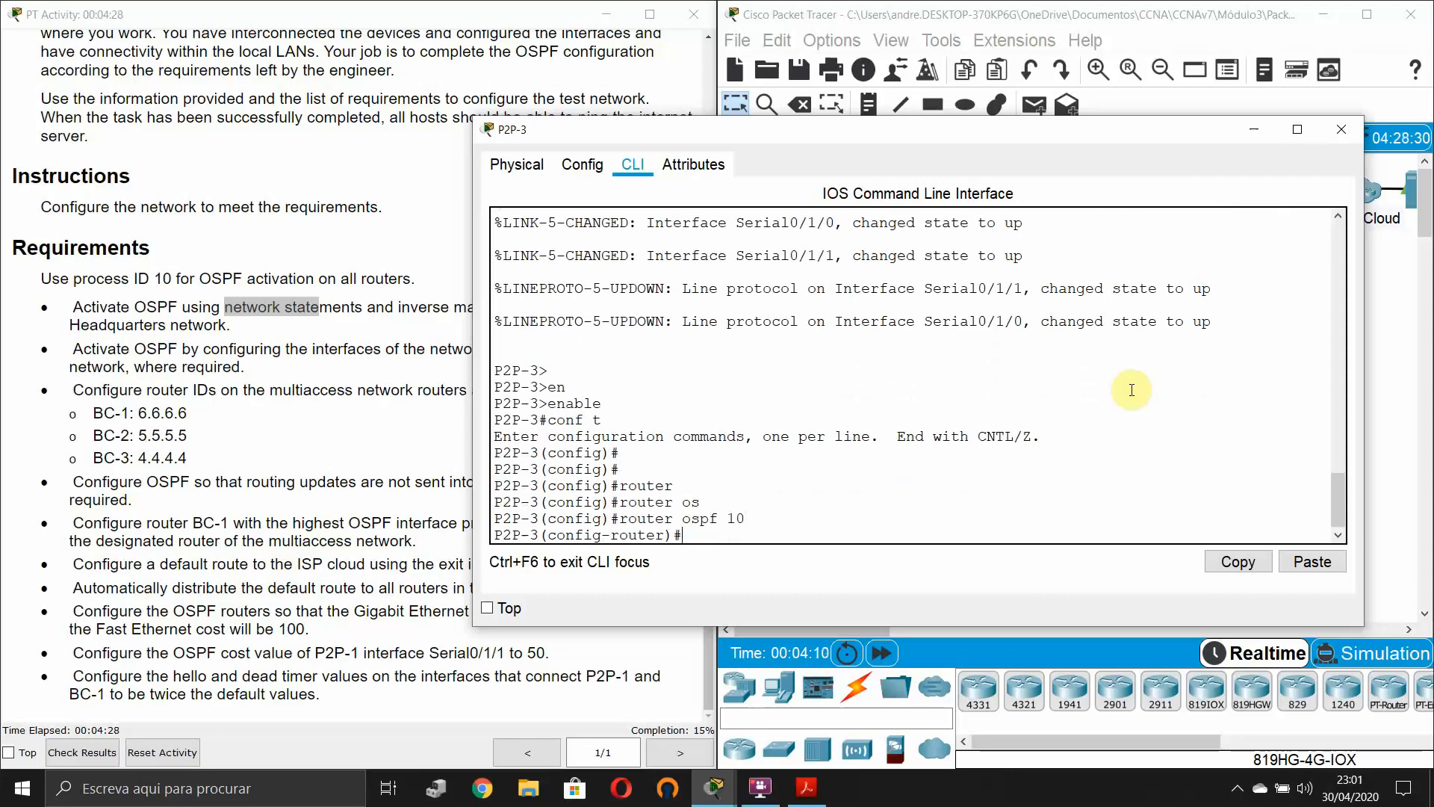
- List P2P-3's directly connected routes and add network 10.0.0.4 with inverse mask 0.0.0.3 to OSPF area 0
text(do show ip route con)
key(Return)
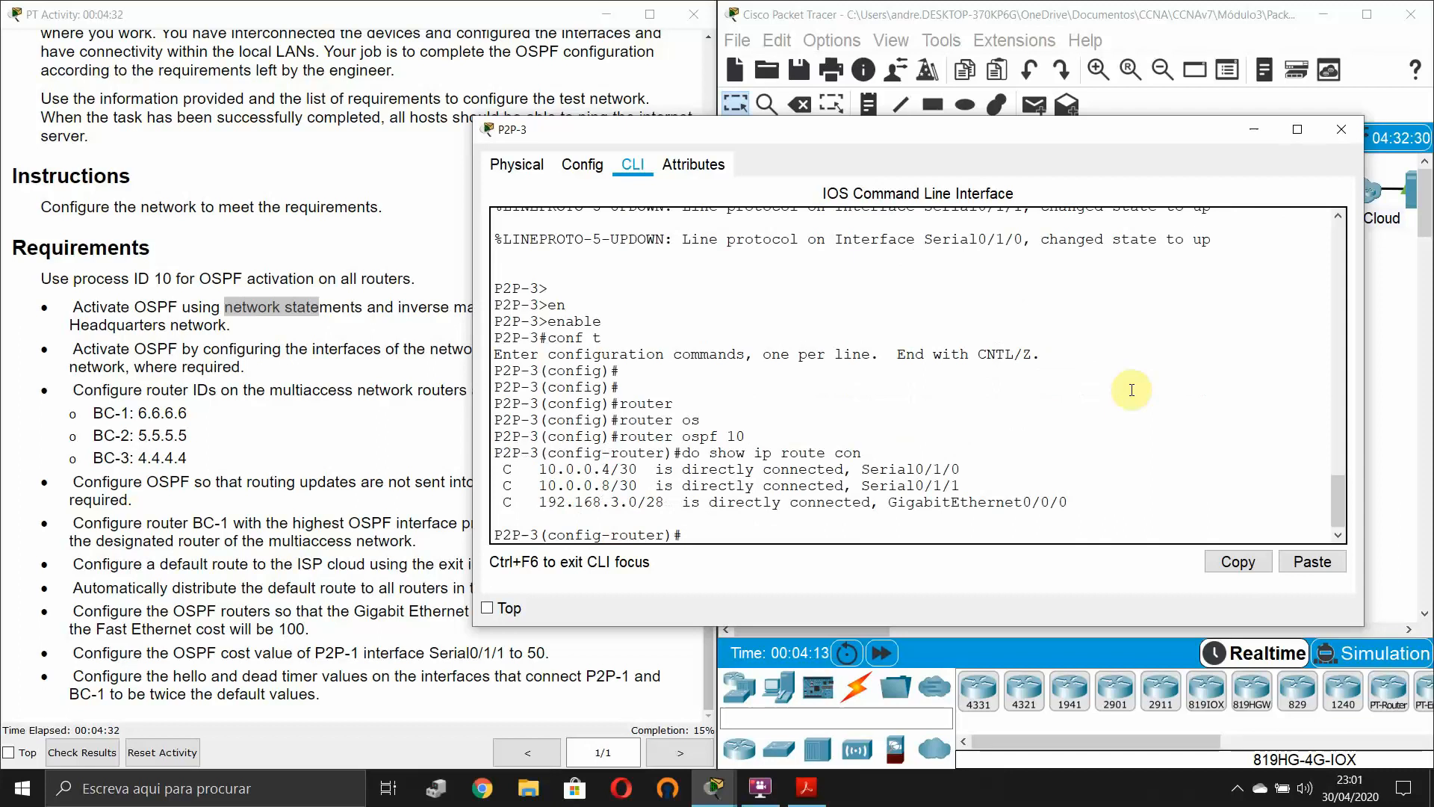
text(net)
key(Tab)
text(10.0.)
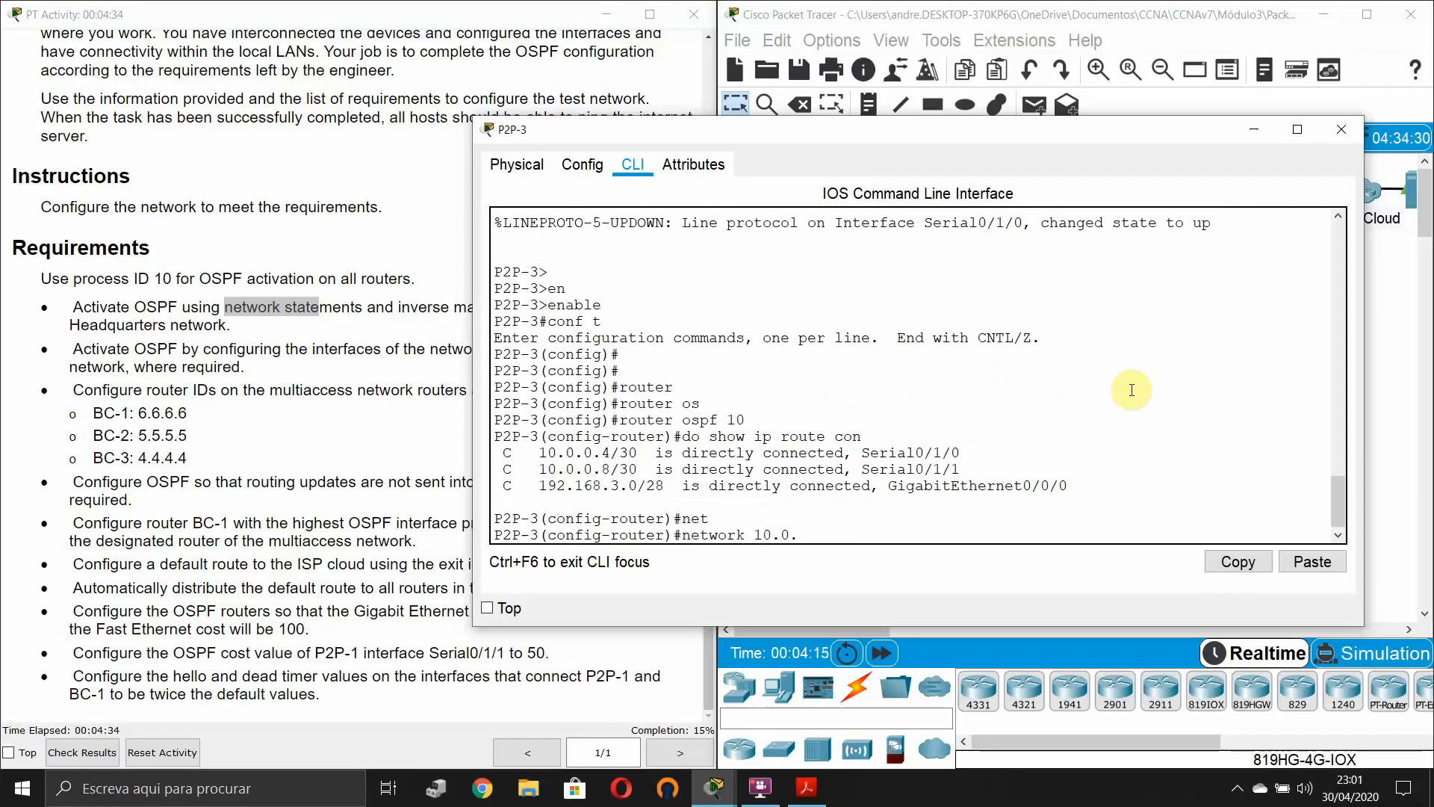
text(0.4 0.0.0.3 ar)
key(Tab)
text(0)
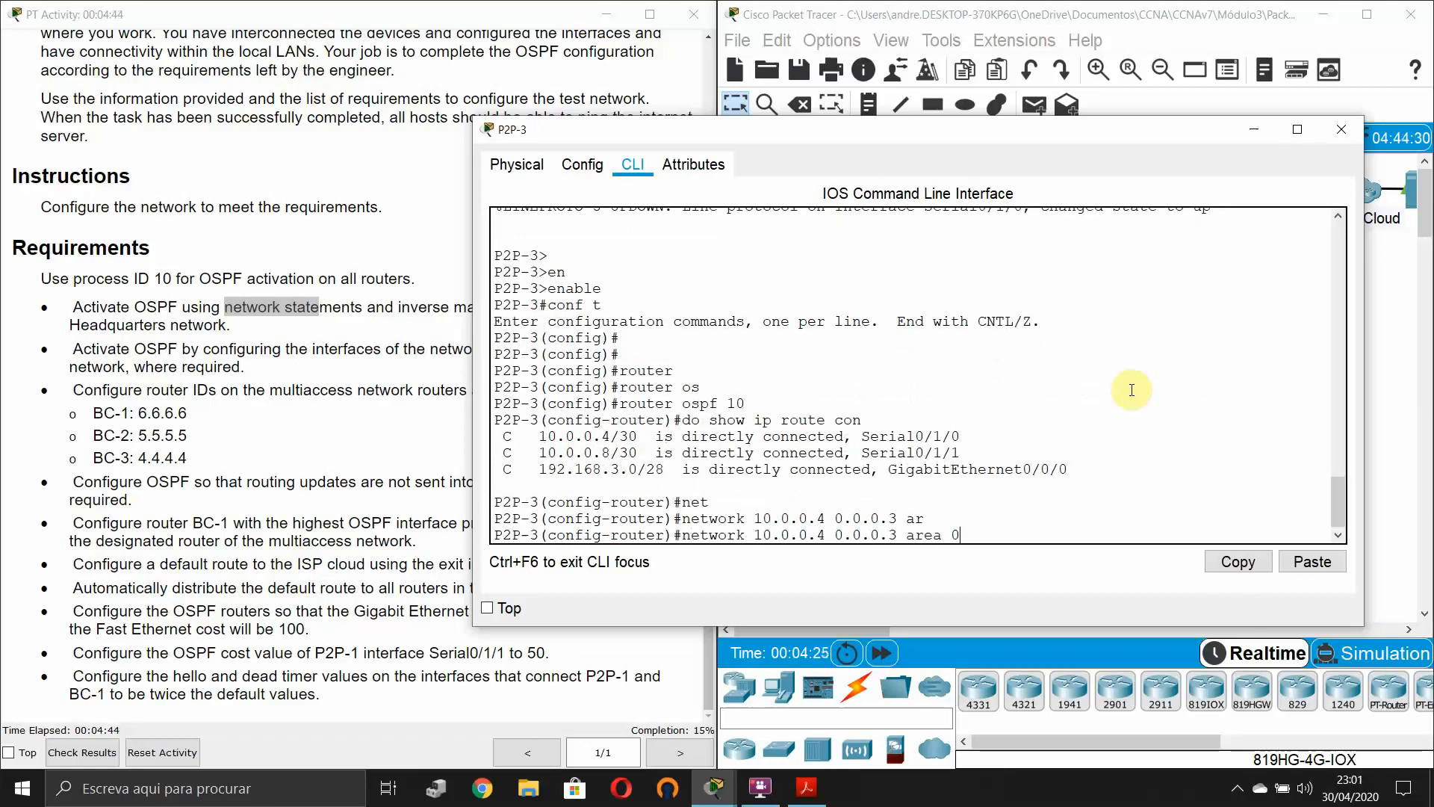
key(Return)
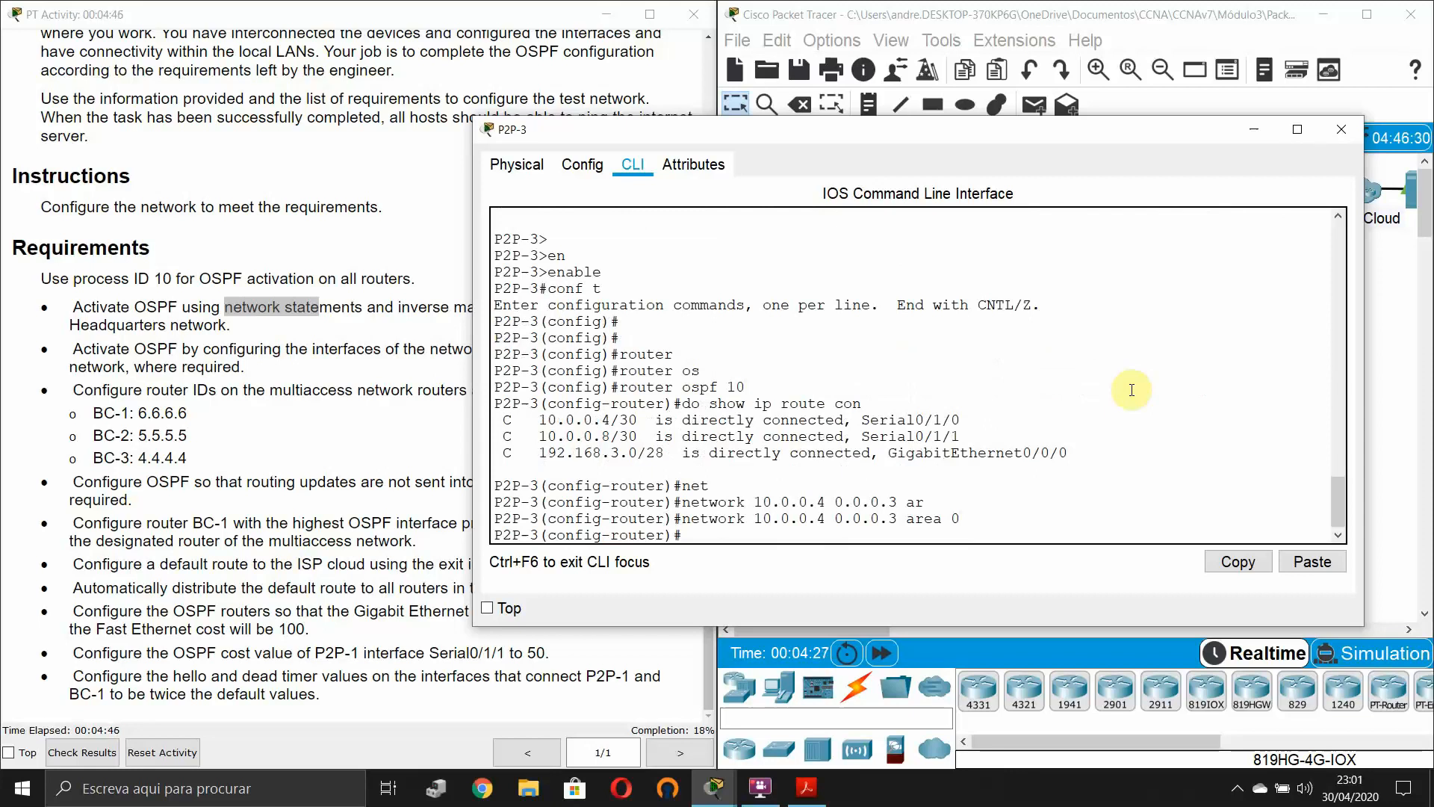
- Add network 10.0.0.8 with inverse mask 0.0.0.3 to OSPF area 0 on P2P-3
key(Up)
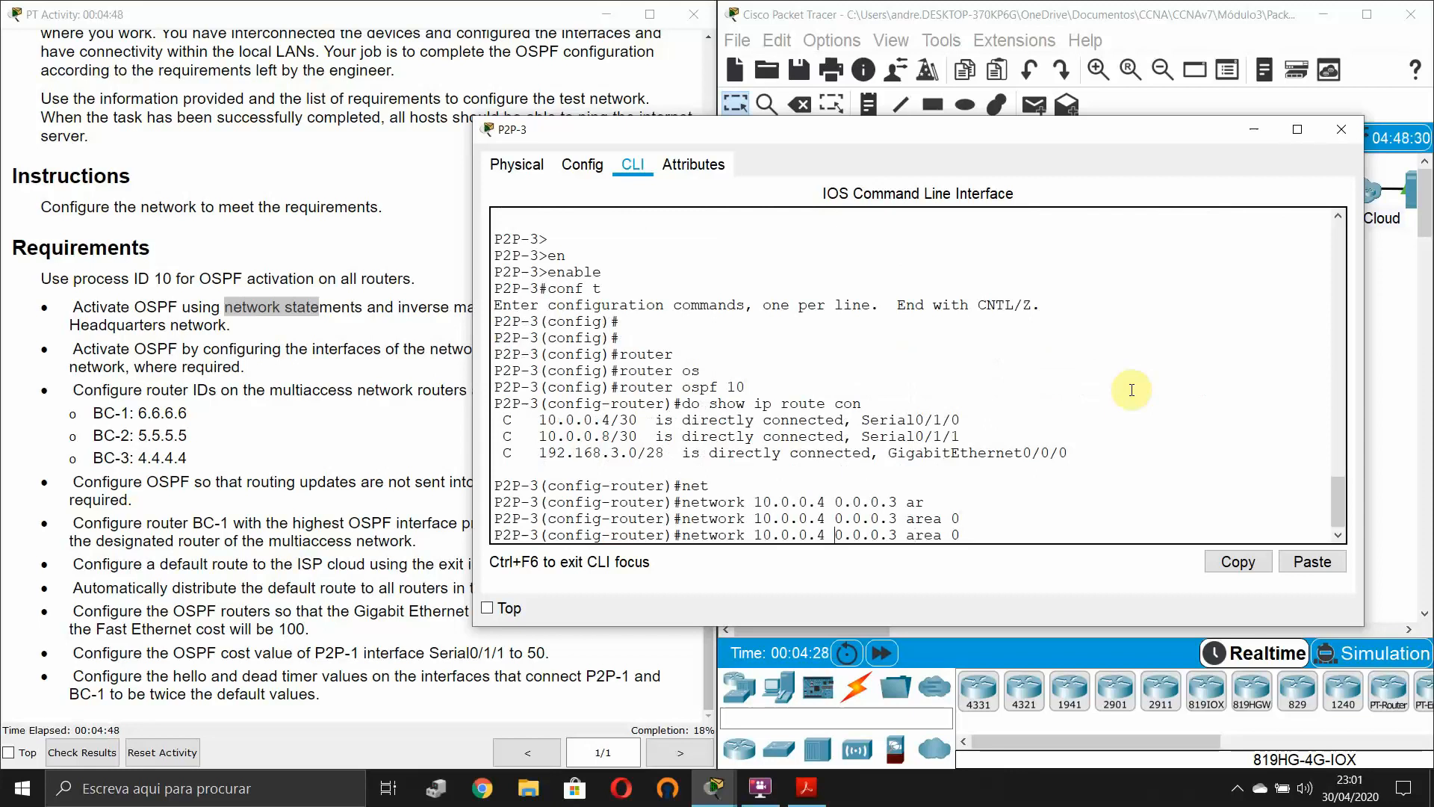
key(Left)
key(Left)
key(Left)
key(Left)
key(Left)
key(Left)
key(Left)
key(Left)
key(Left)
key(Left)
key(Left)
key(Left)
key(Left)
key(Left)
key(Left)
key(BackSpace)
text(8)
key(Return)
key(Return)
- Add network 192.168.3.0 with inverse mask 0.0.0.15 to OSPF area 0 on P2P-3
text(net)
key(Tab)
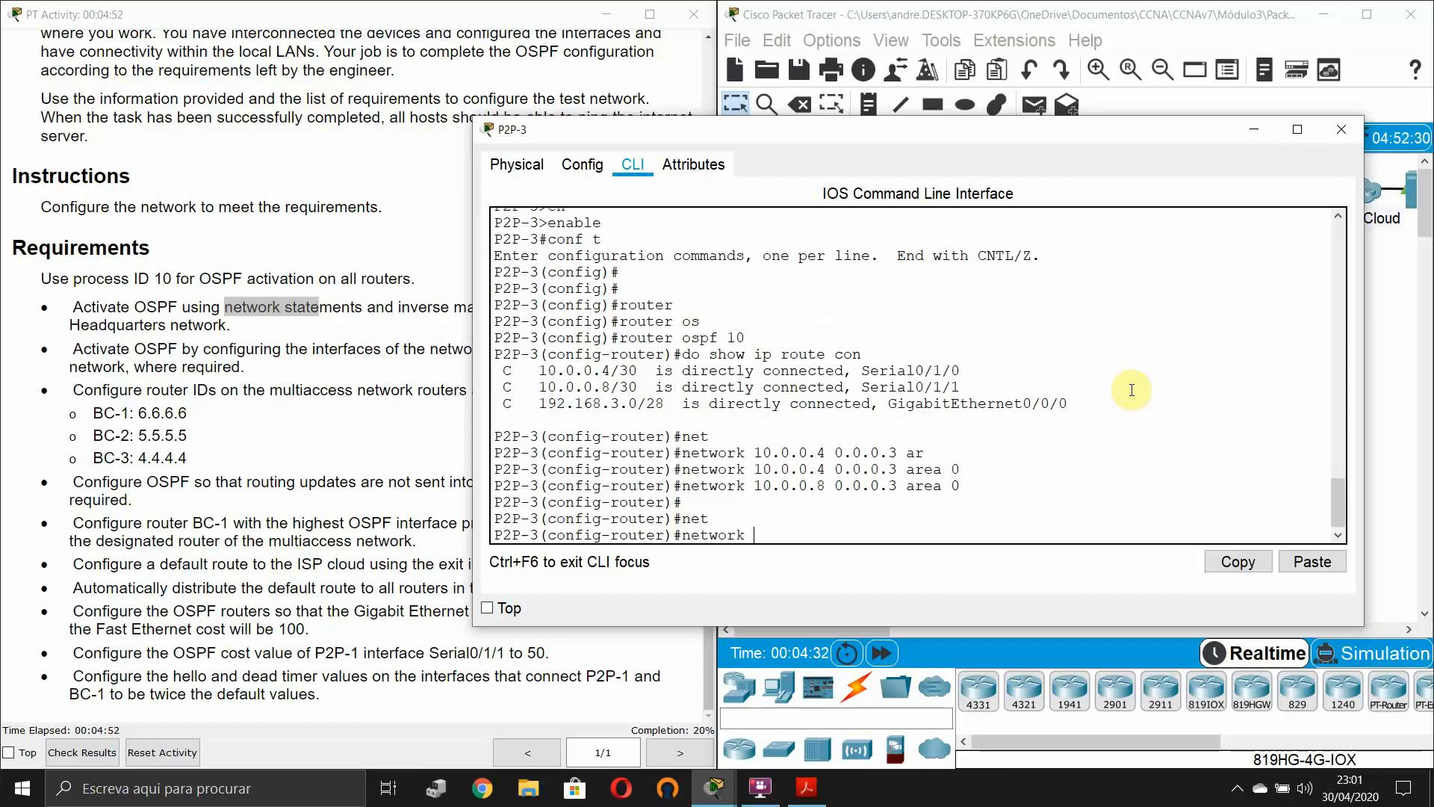
text(192.1268)
key(BackSpace)
key(BackSpace)
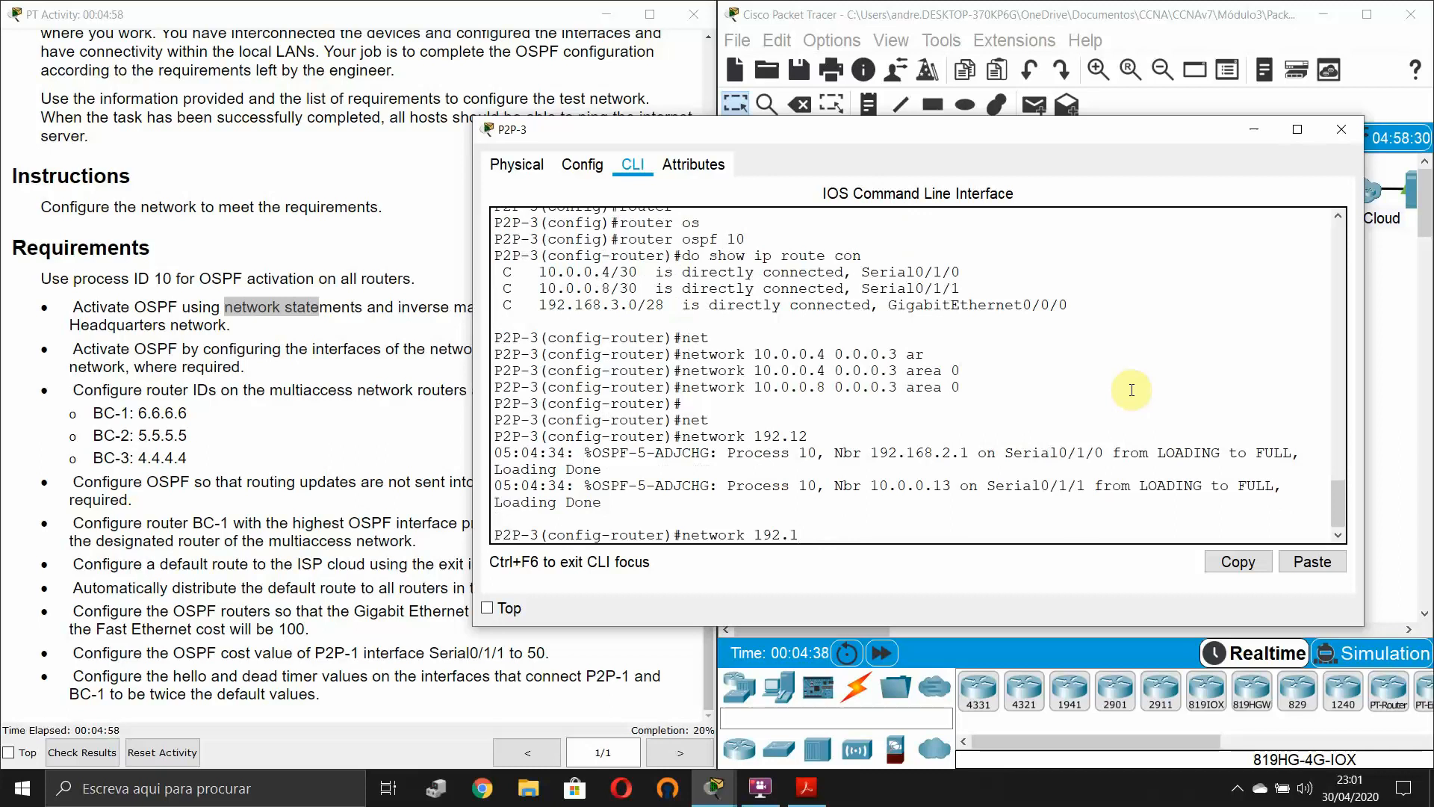
text(68.3.0 0.0.0.)
text(15 ar)
key(Tab)
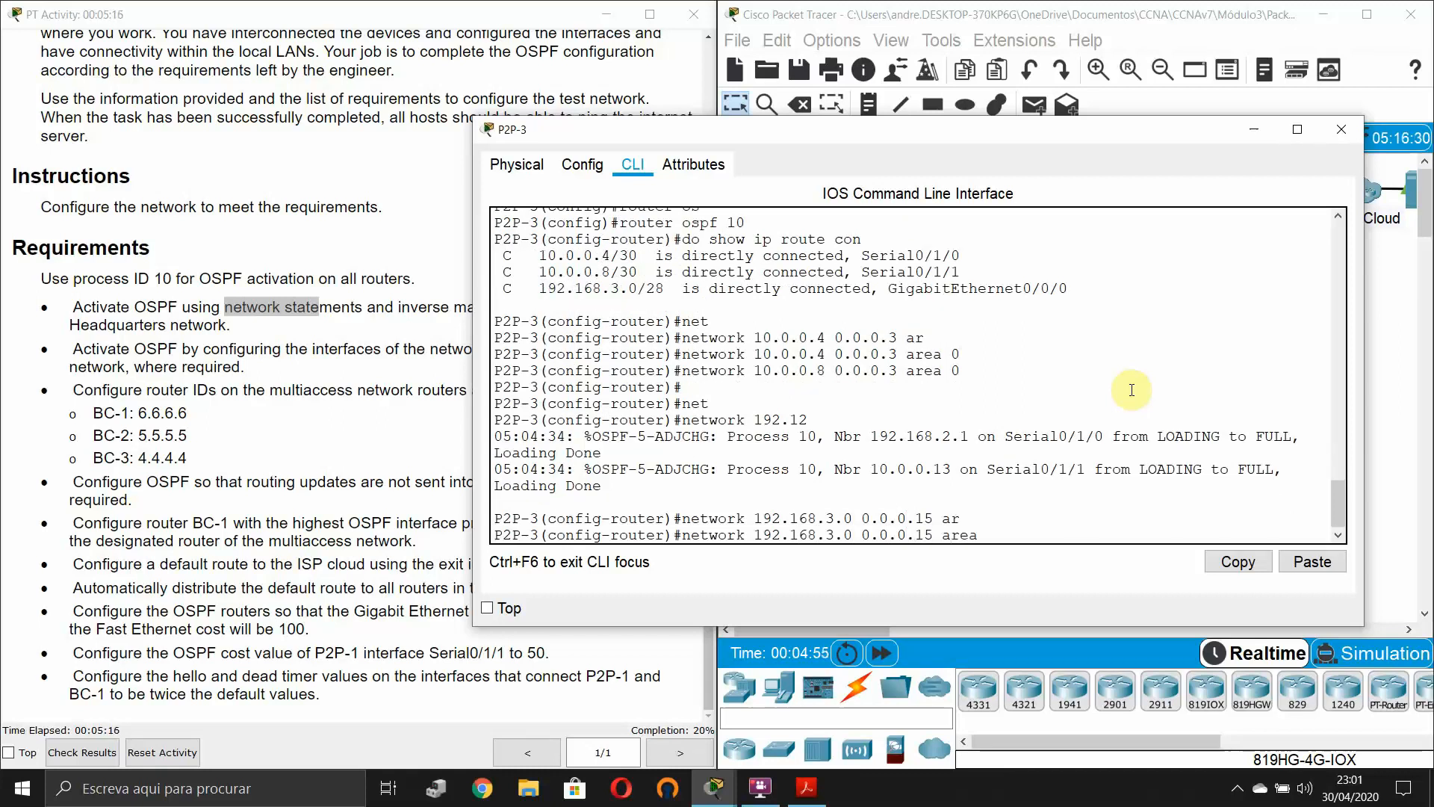
text(0)
key(Return)
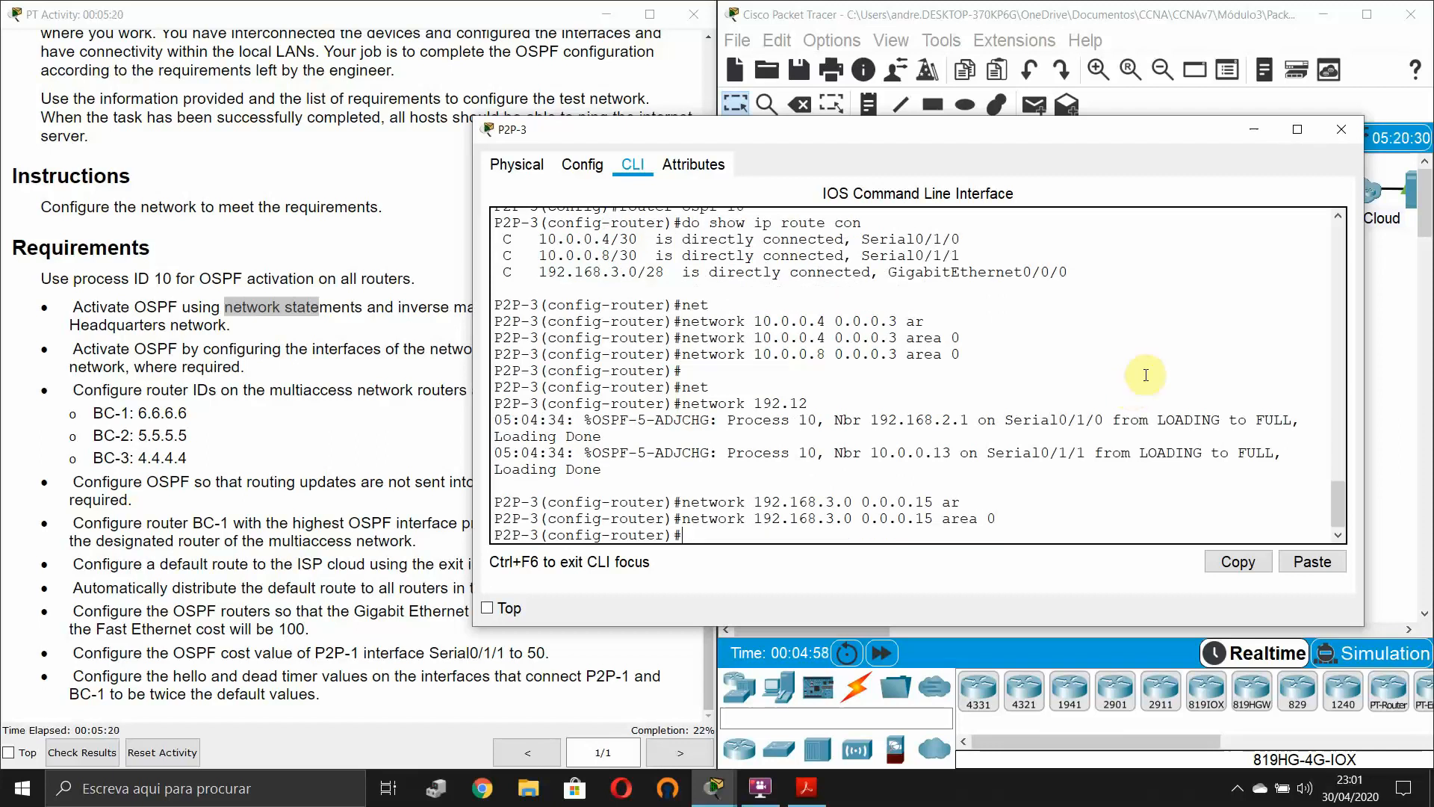
click(1250, 130)
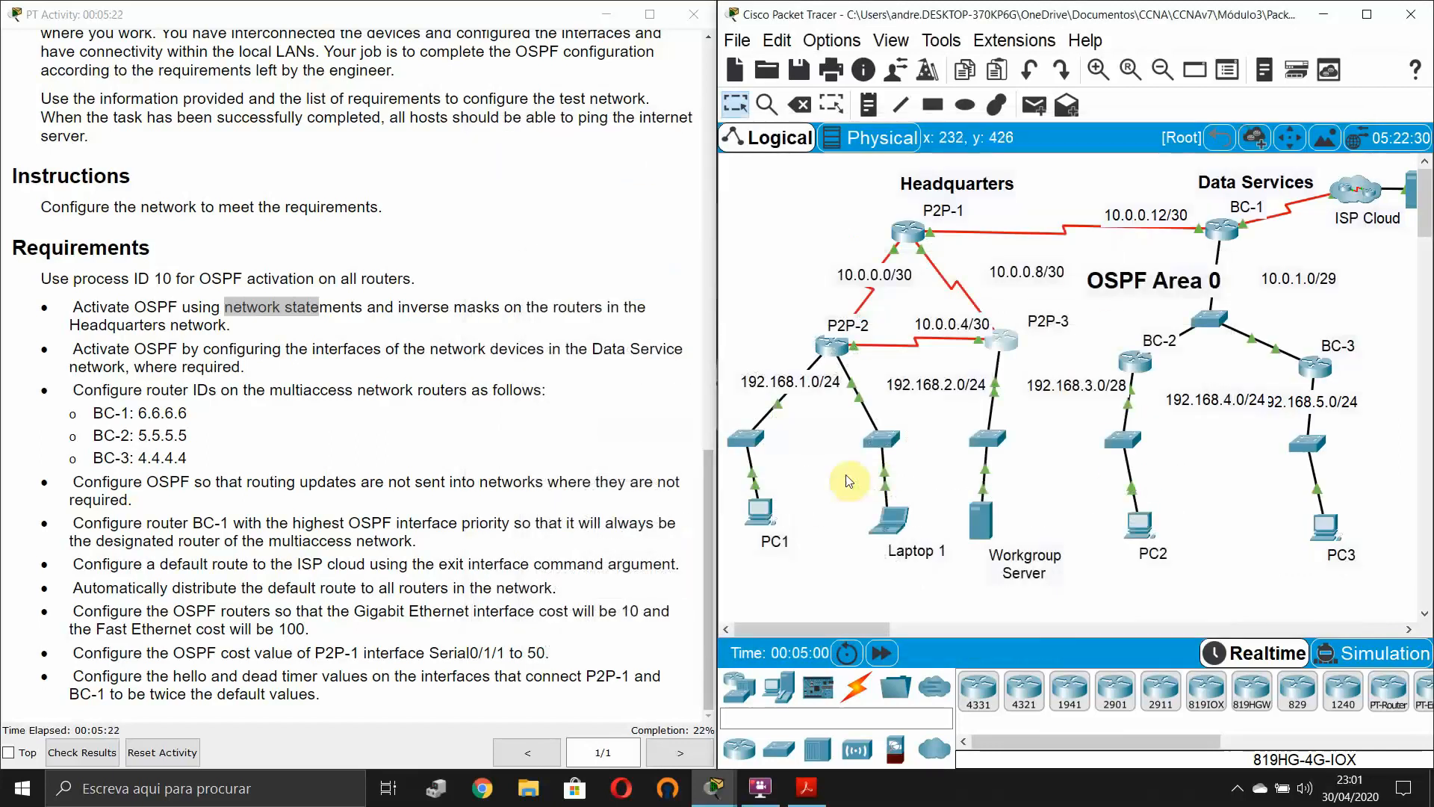
- Return to P2P-3's command line and exit OSPF and global configuration back to privileged EXEC mode
click(270, 417)
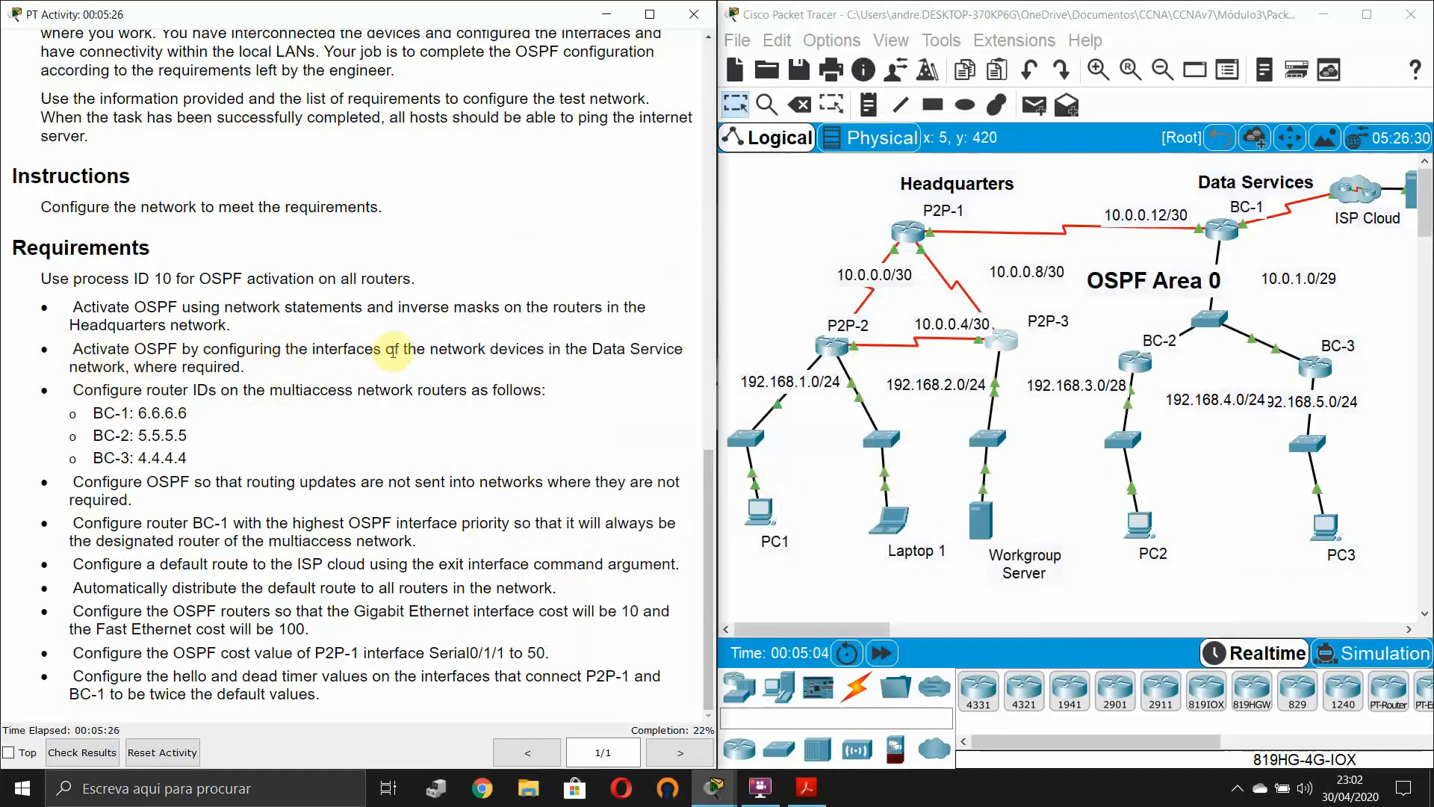
click(1004, 343)
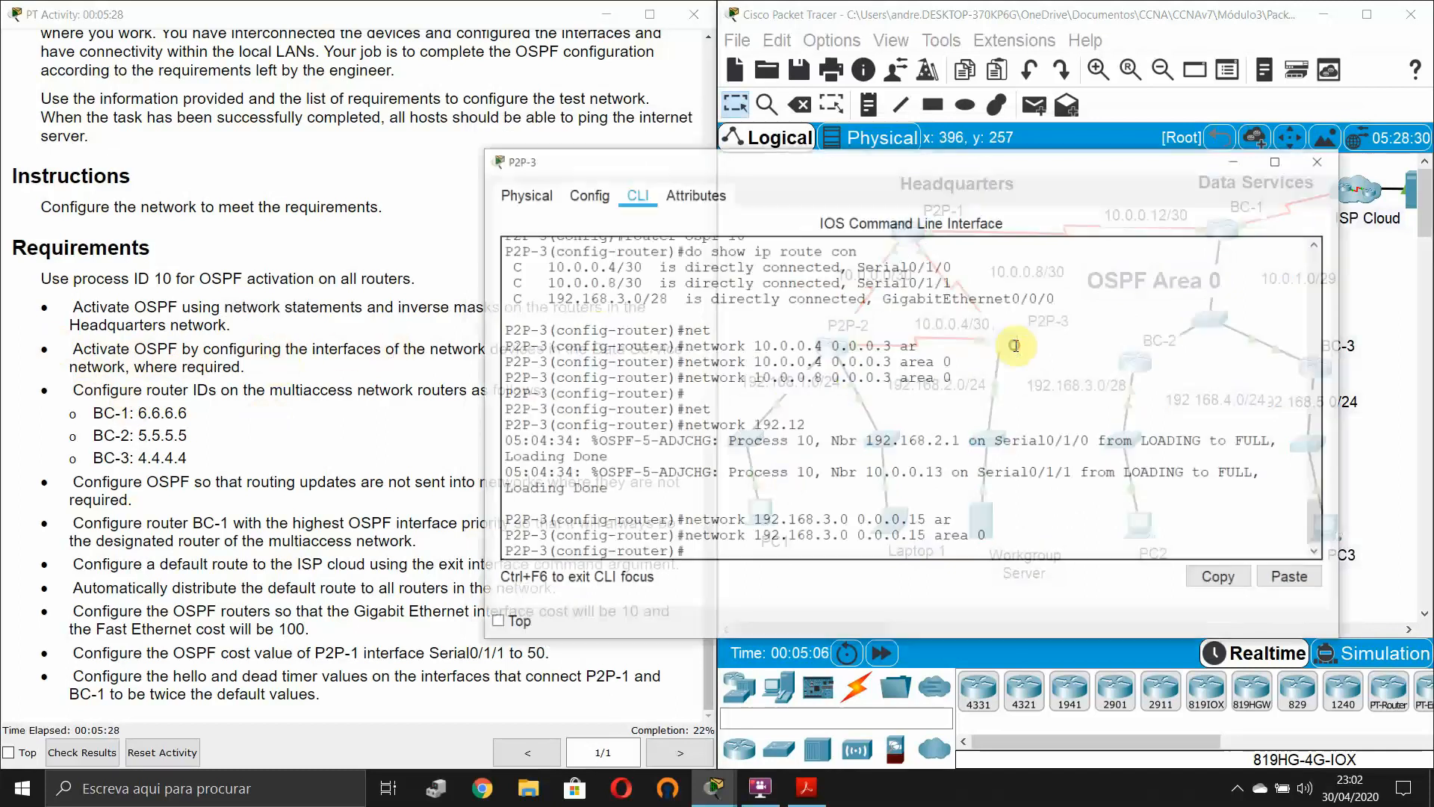
key(Return)
key(Return)
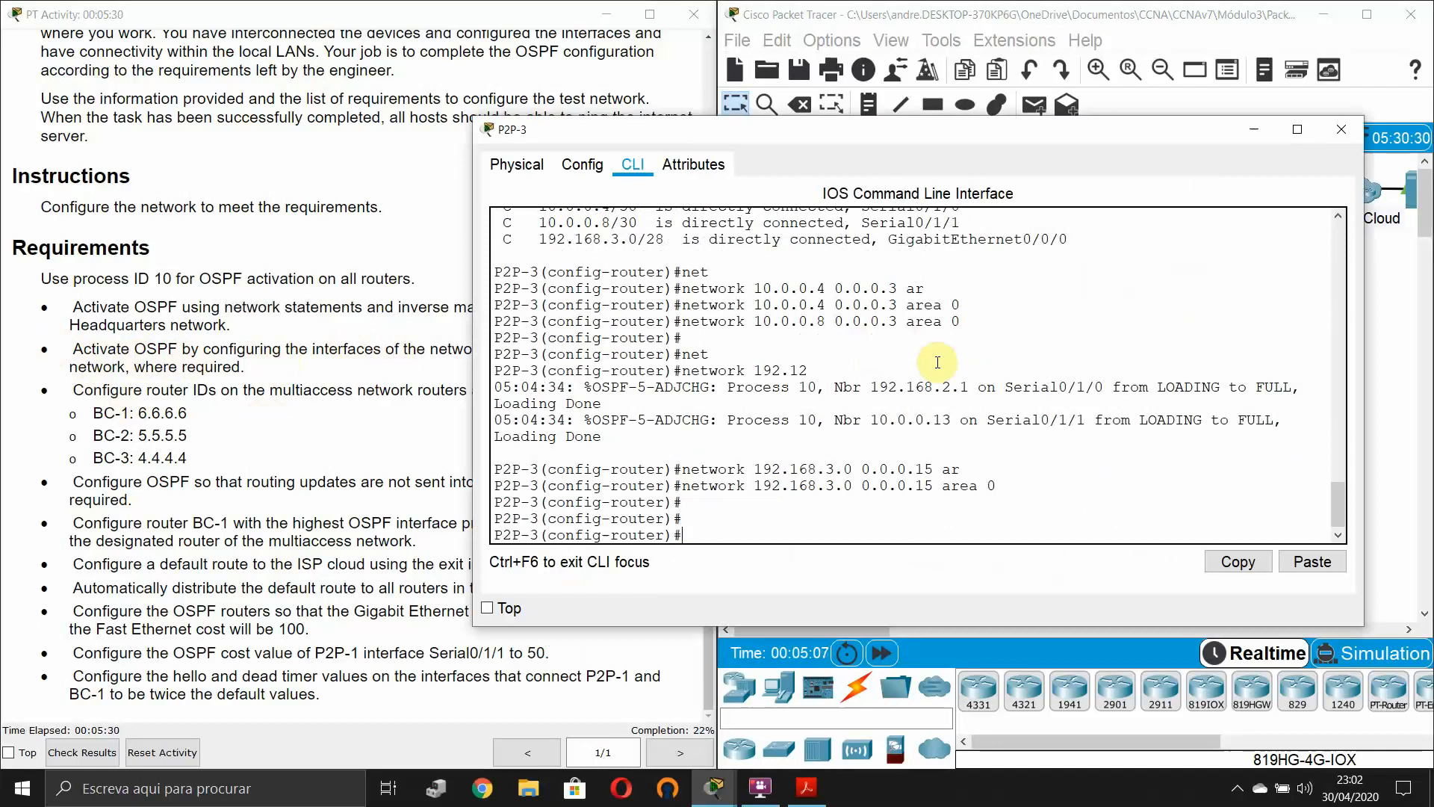
text(exi)
key(Tab)
key(Return)
text(ex)
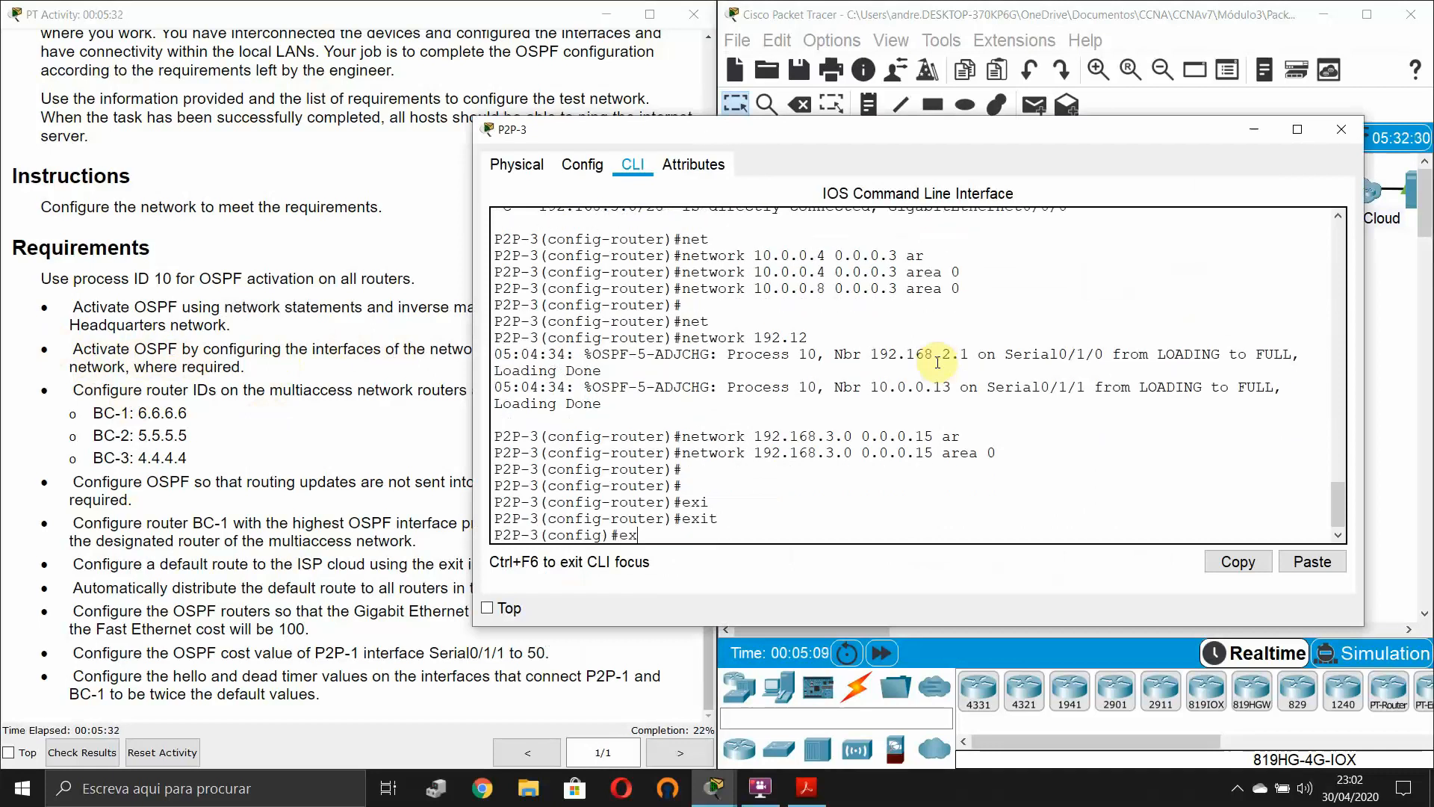
text(it)
key(Tab)
key(Return)
key(Return)
- List P2P-3's OSPF neighbors with the show ip ospf neighbor command
text(sho)
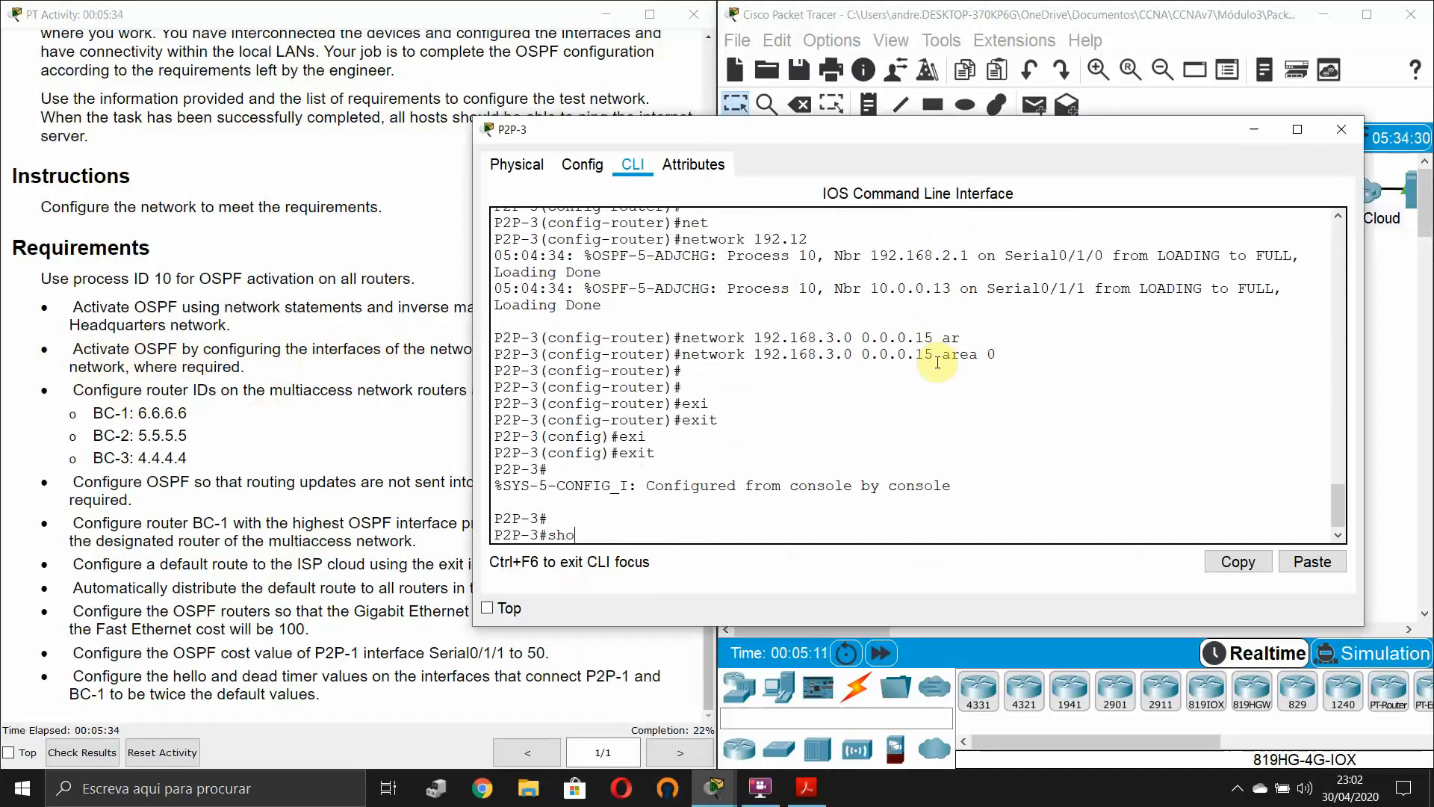
key(Tab)
text(ip o)
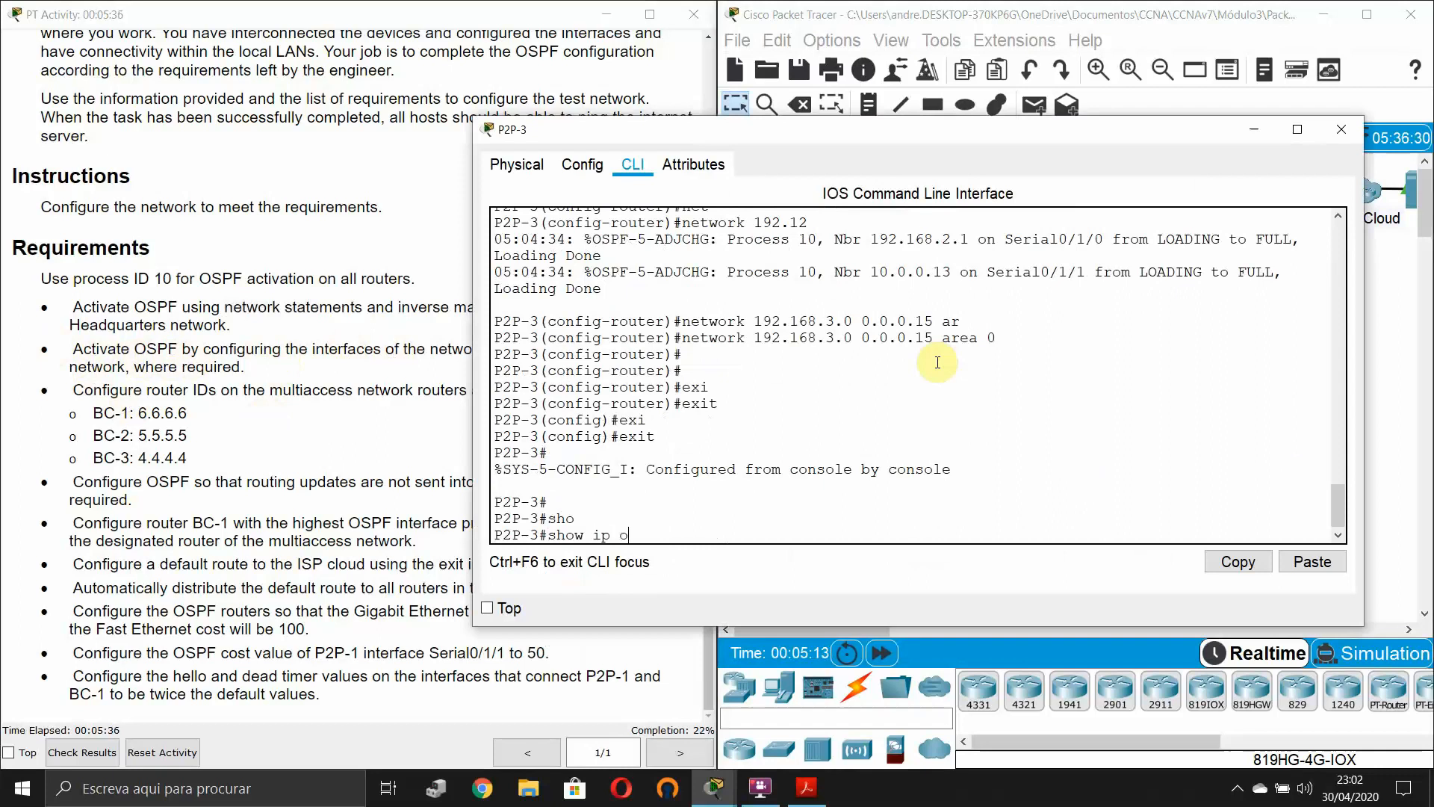
text(s)
key(Tab)
text(?)
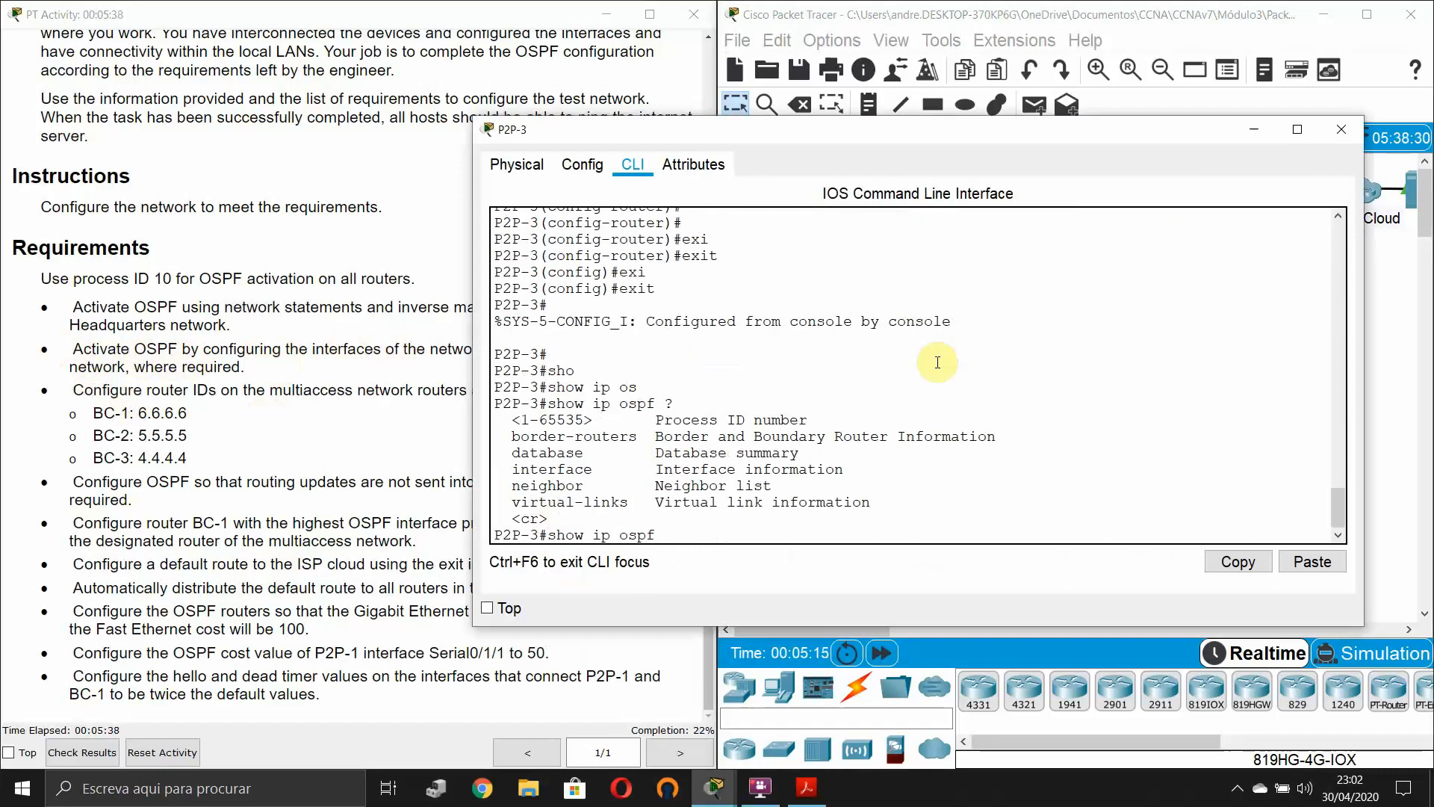
text(nei)
key(Tab)
key(Return)
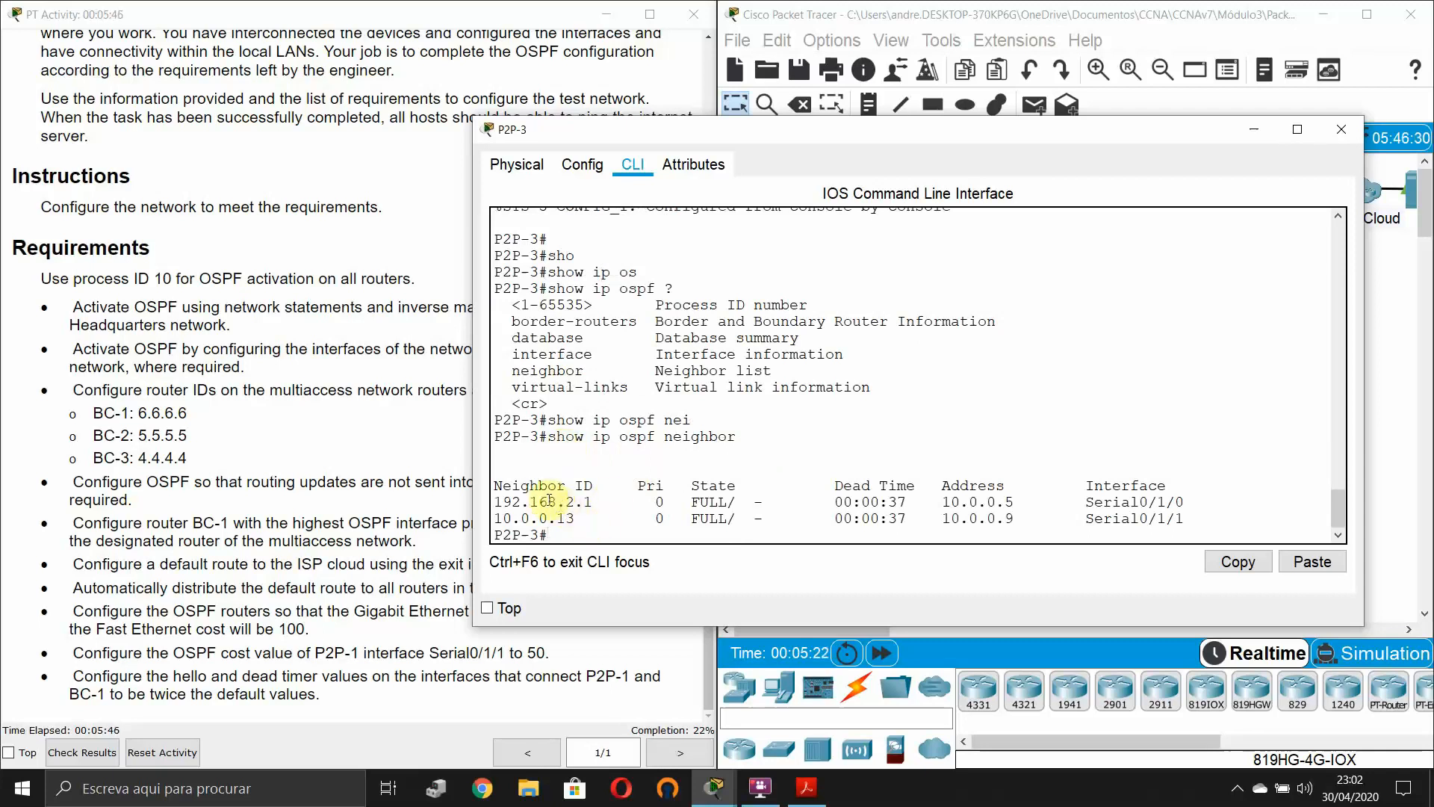
- Examine the ID, state, address and interface of each OSPF neighbor of P2P-3
drag(549, 501, 1194, 522)
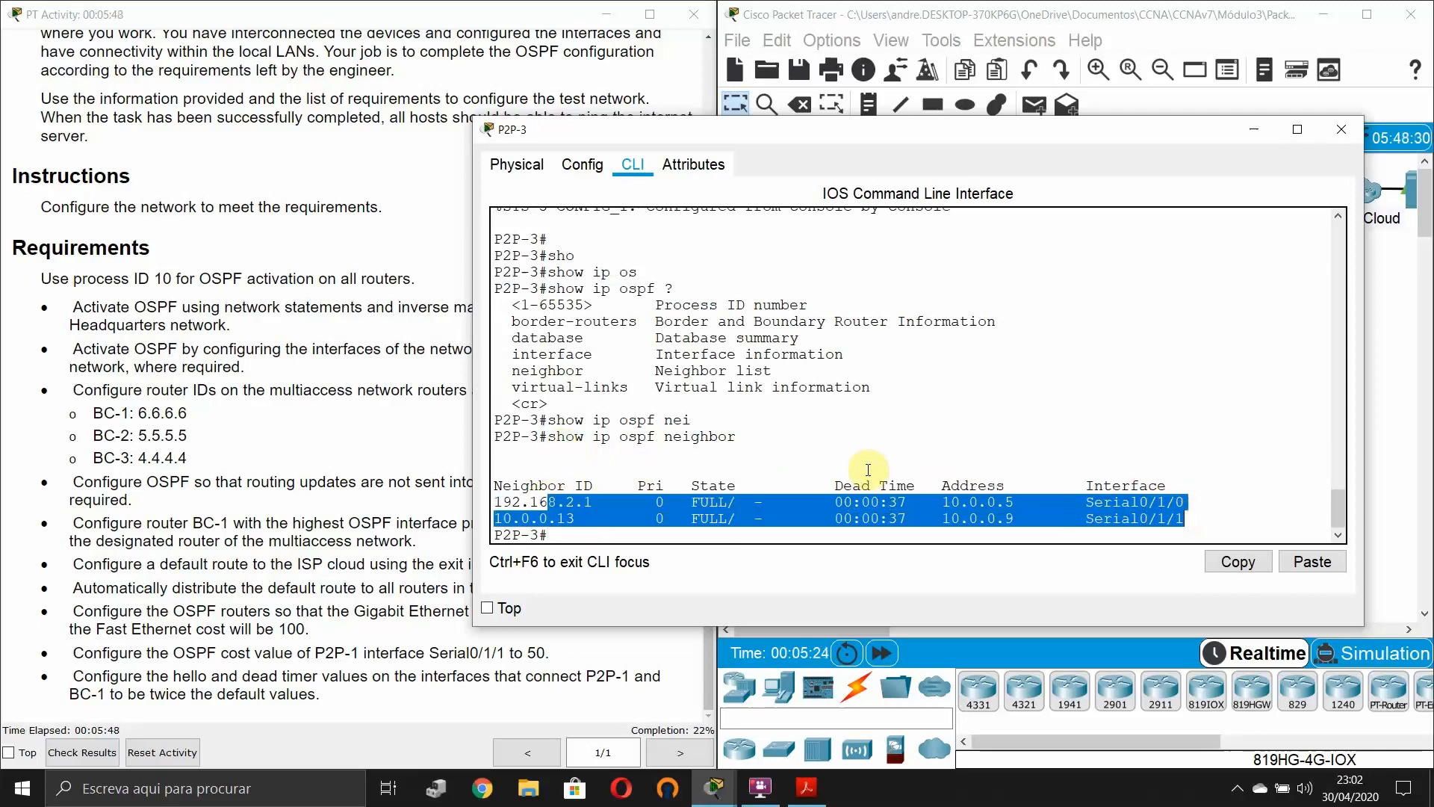
click(713, 485)
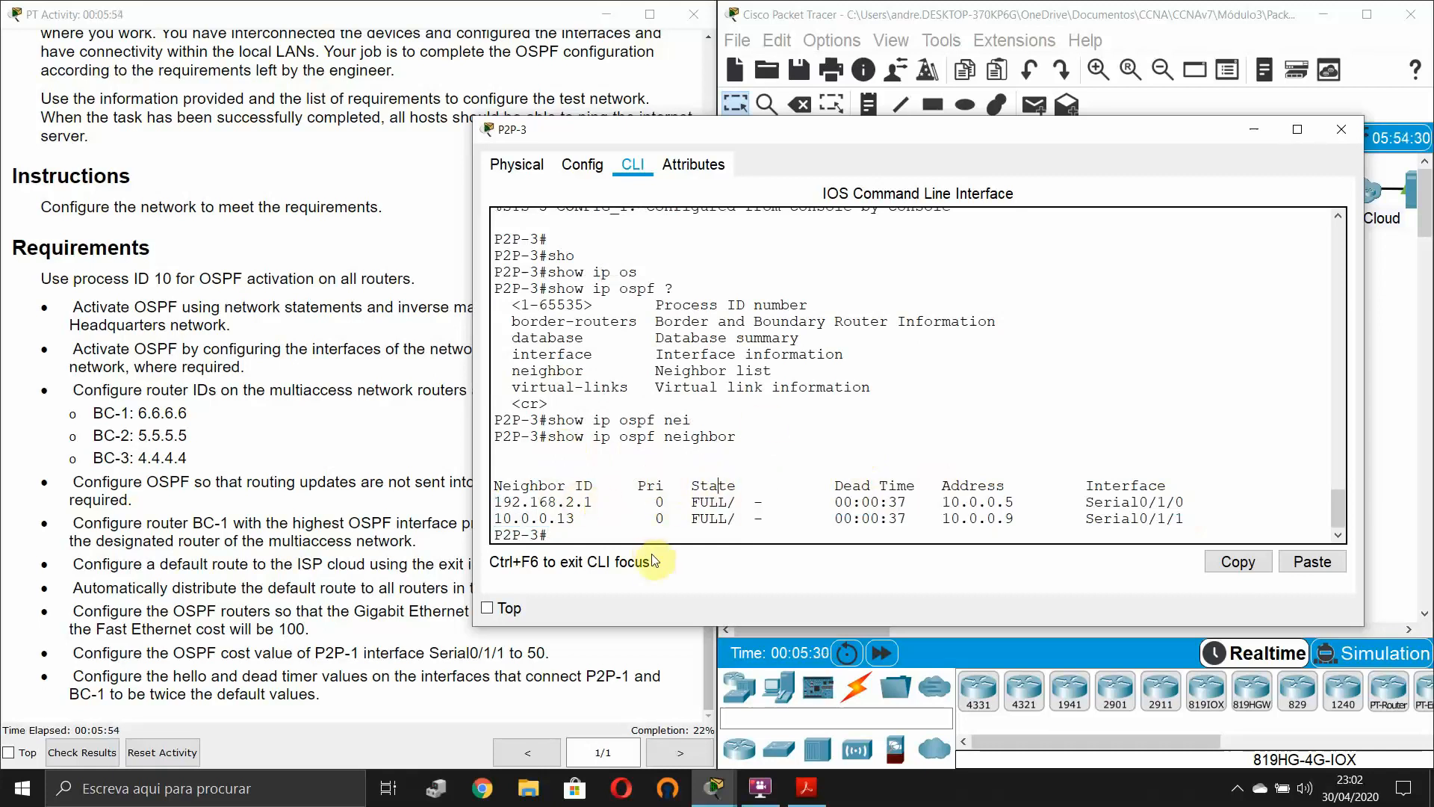
click(539, 502)
drag(683, 501, 1057, 500)
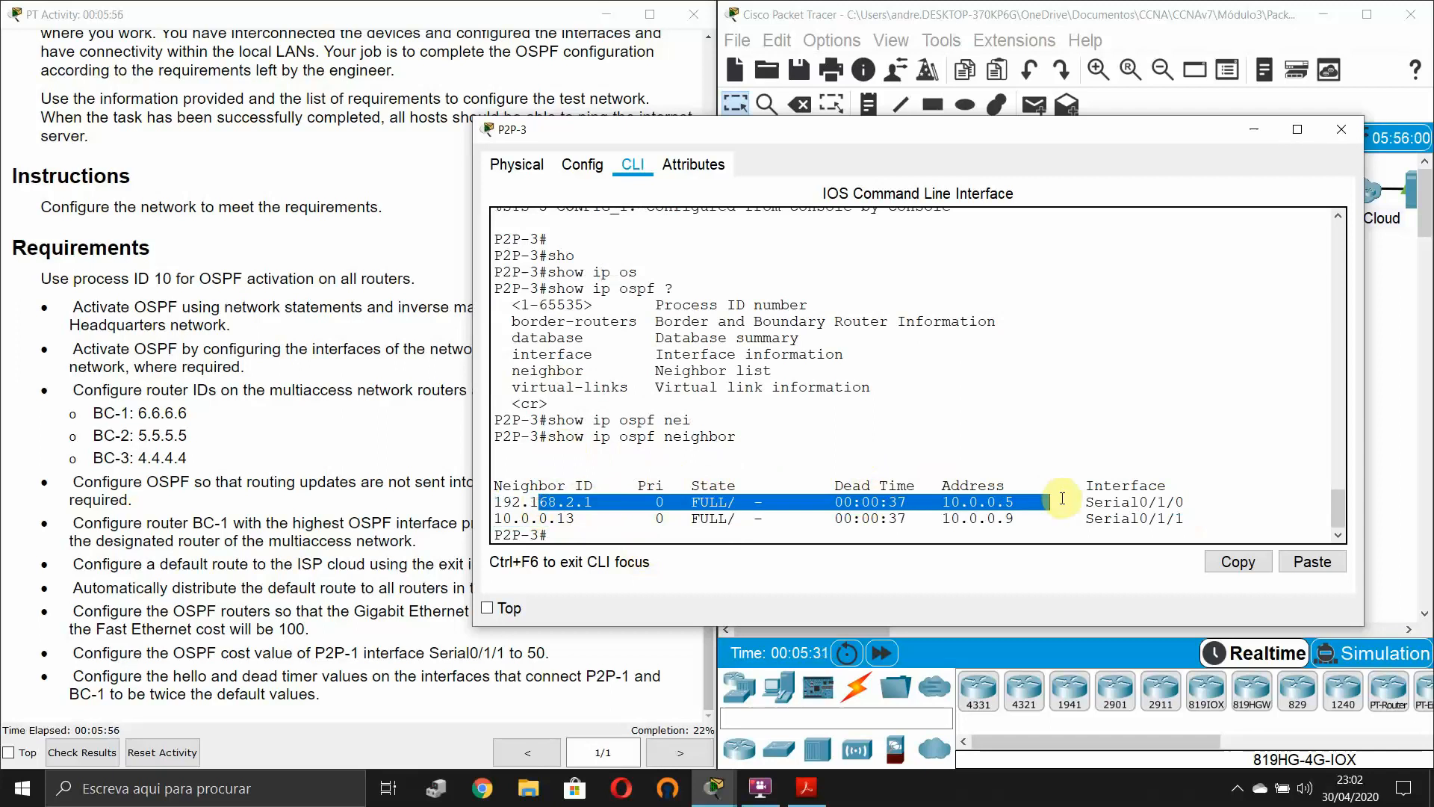
click(896, 457)
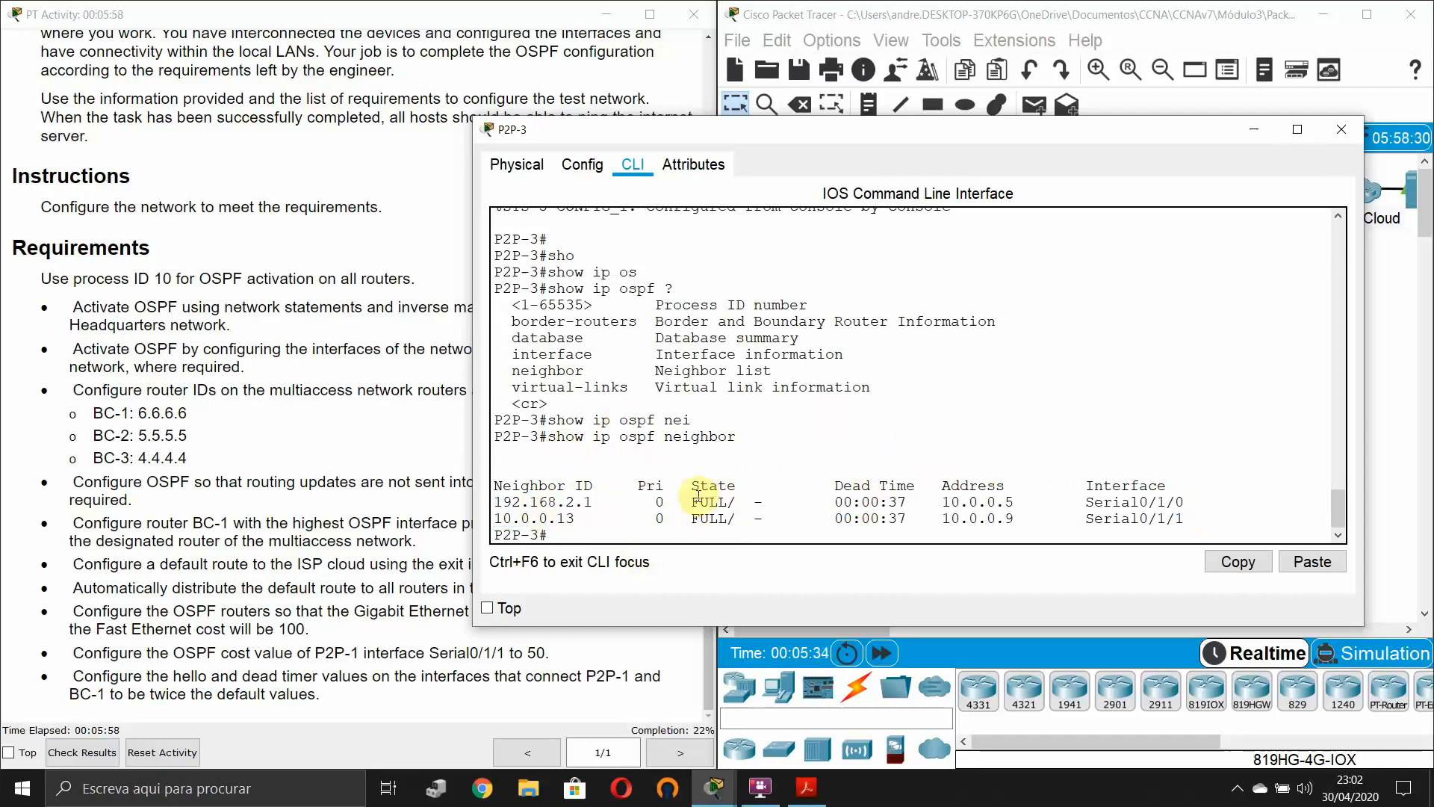
drag(691, 500, 717, 518)
click(613, 437)
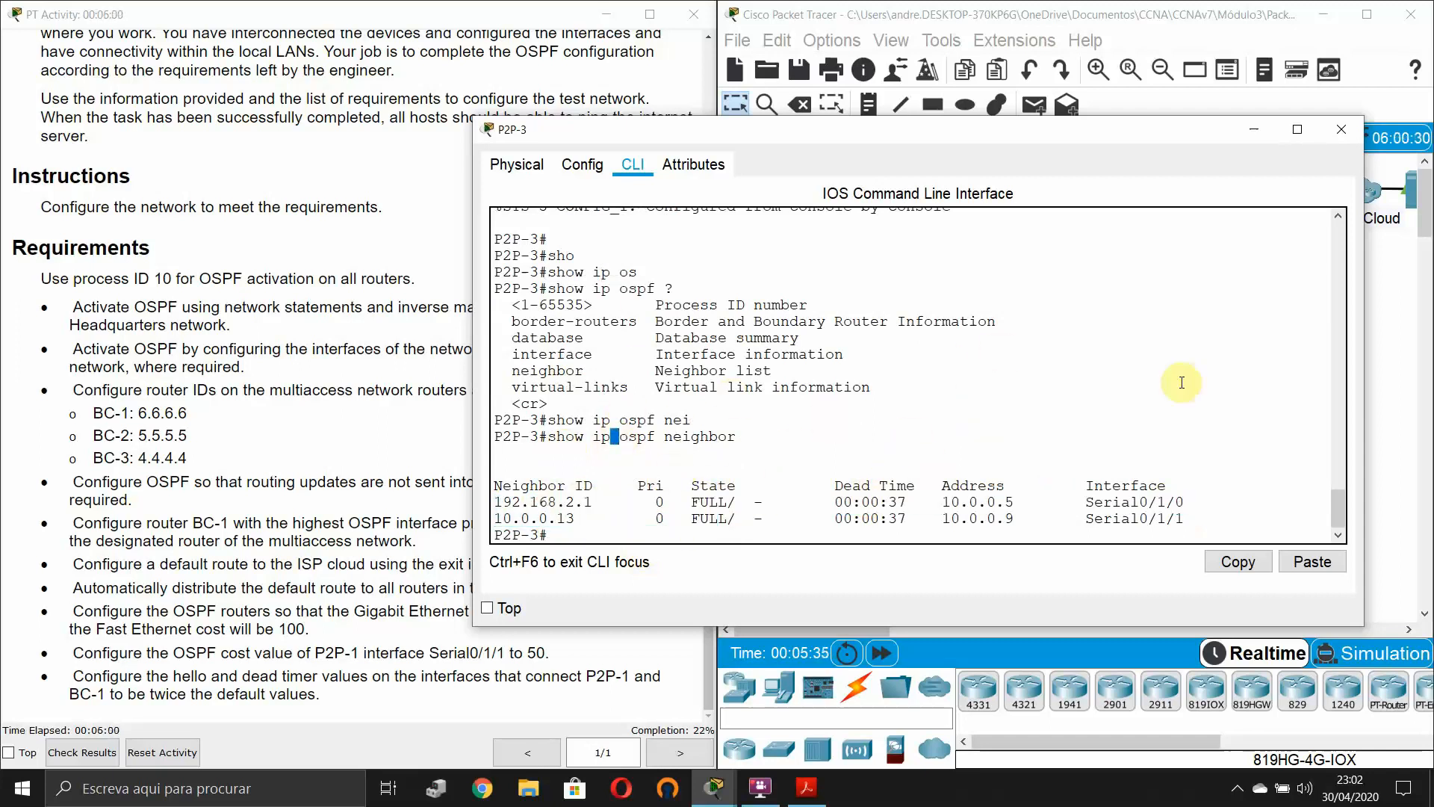
click(1253, 133)
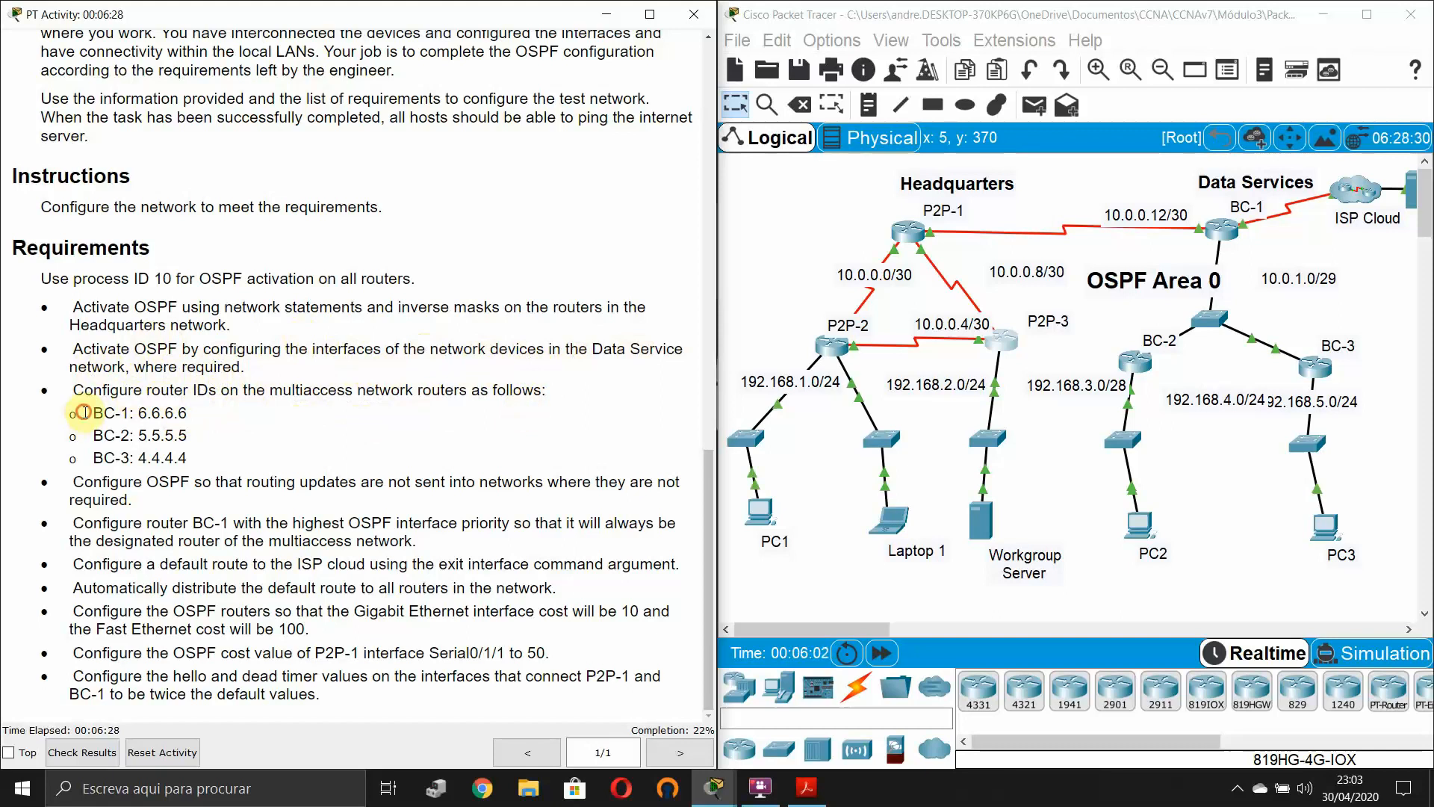
- Check the router IDs required for the multiaccess routers and start a command-line session on router BC-1
drag(82, 414, 174, 457)
click(203, 459)
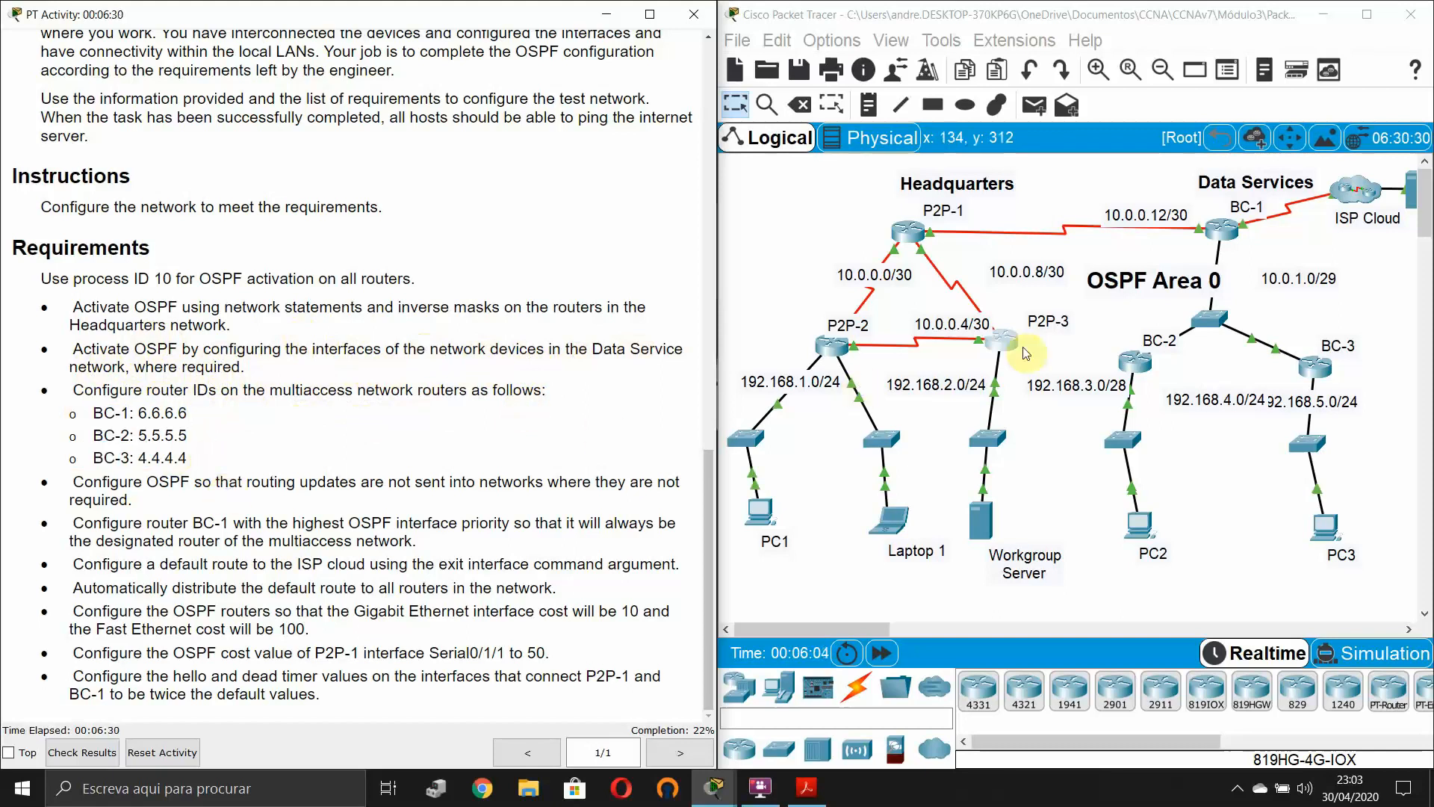
click(1221, 228)
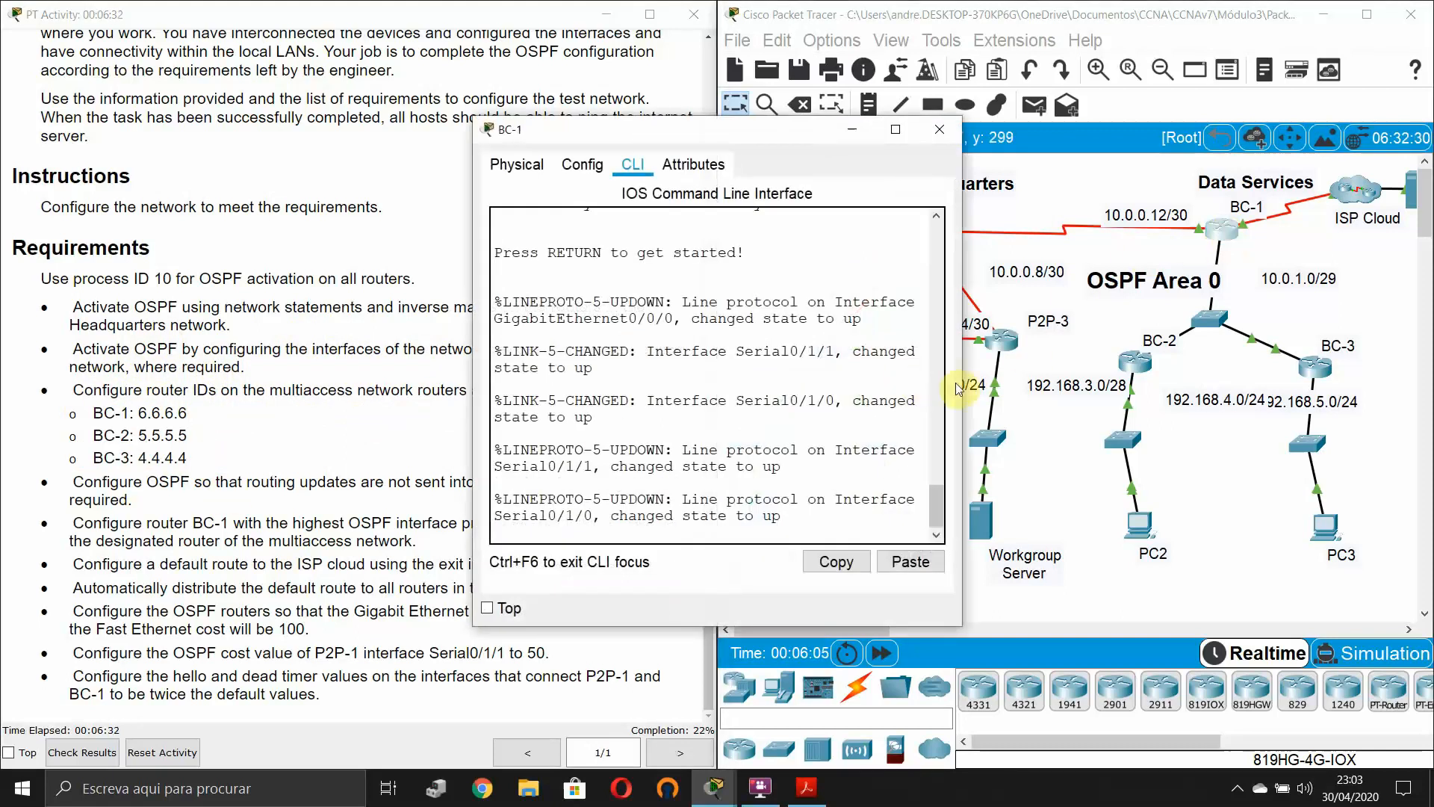
drag(964, 378, 1277, 378)
key(Return)
key(Return)
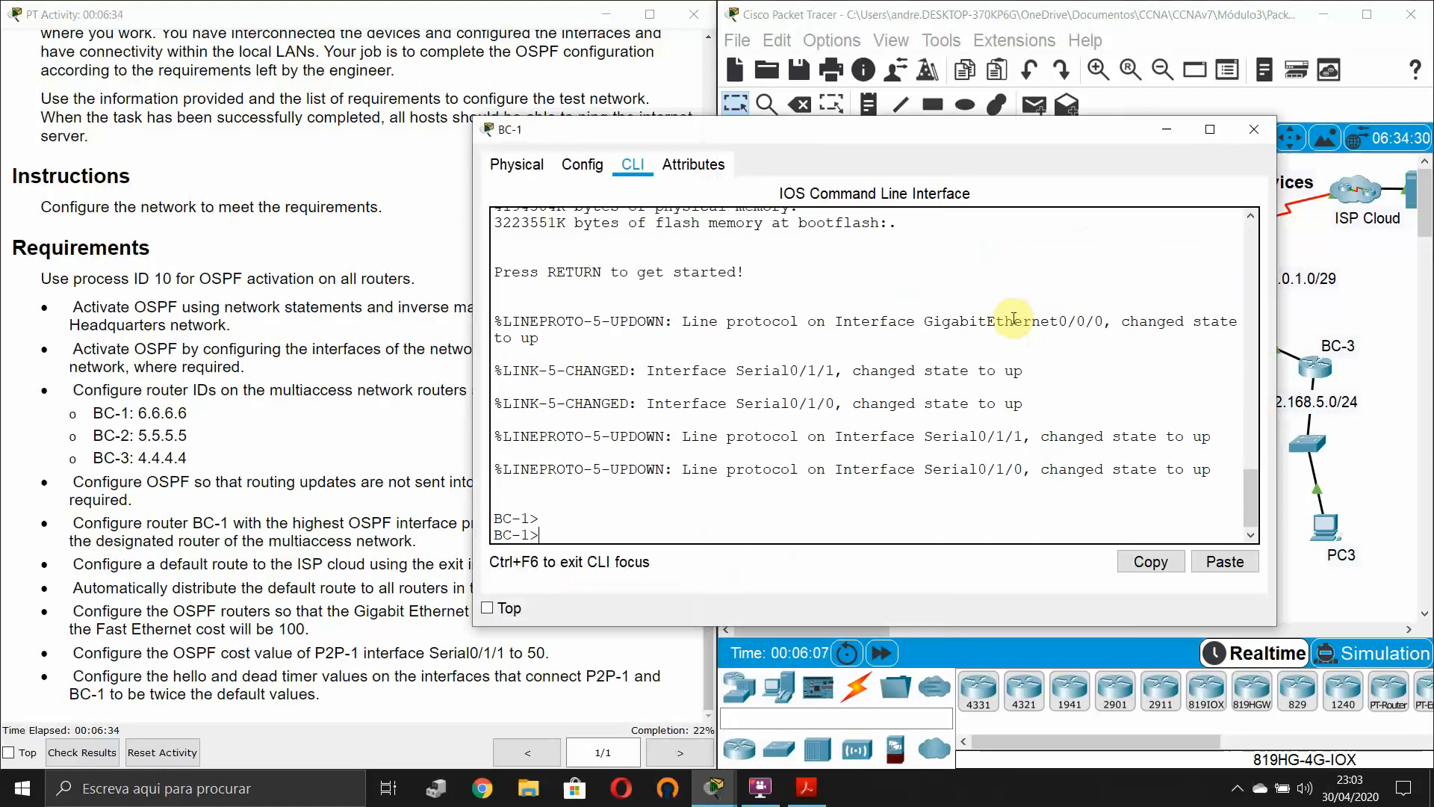
- Enter privileged EXEC mode and global configuration mode on BC-1
text(en)
key(Tab)
key(Return)
text(co)
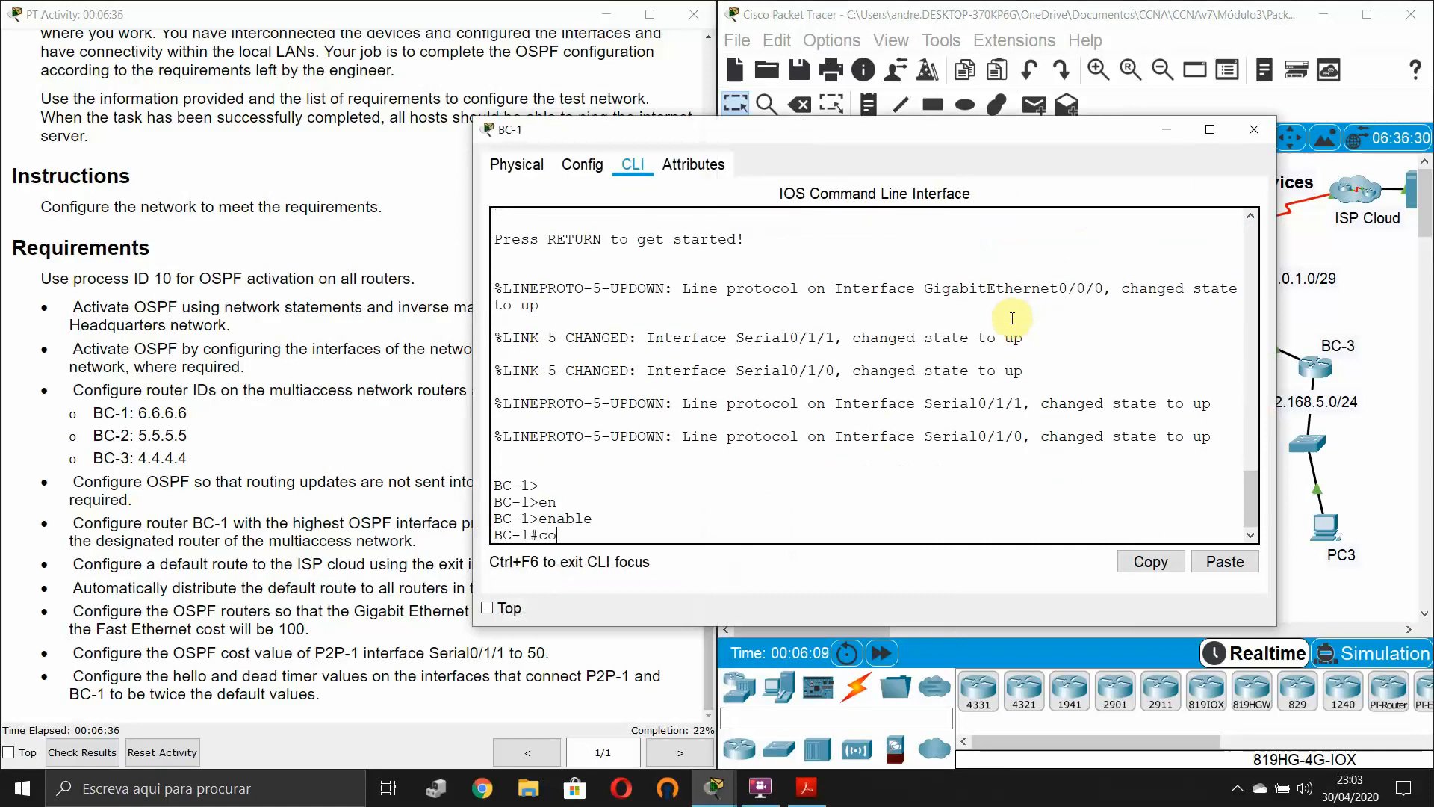
text(nf t)
key(Return)
key(Return)
- Start OSPF routing process 10 on BC-1
text(router)
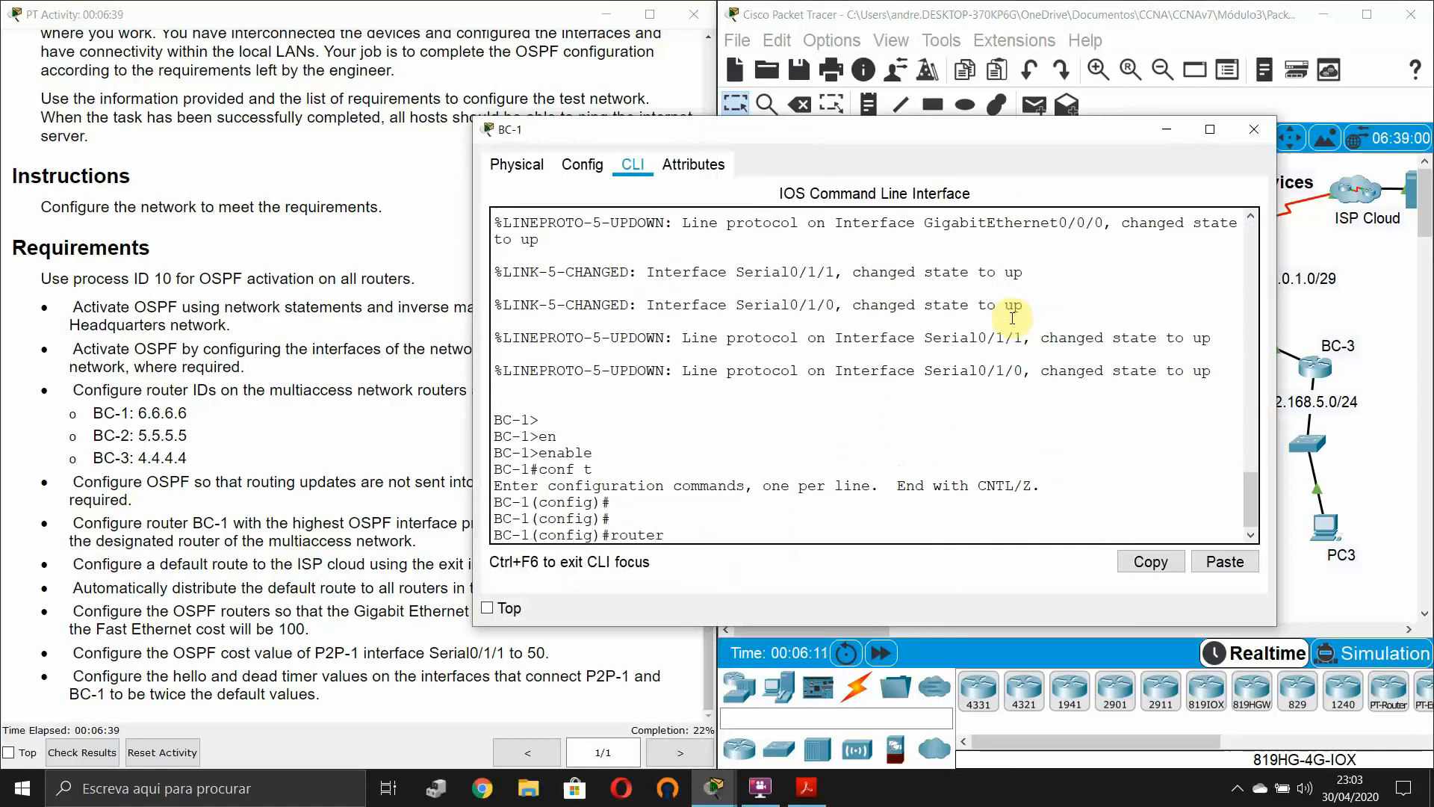
key(Tab)
text(os)
key(Tab)
text(1)
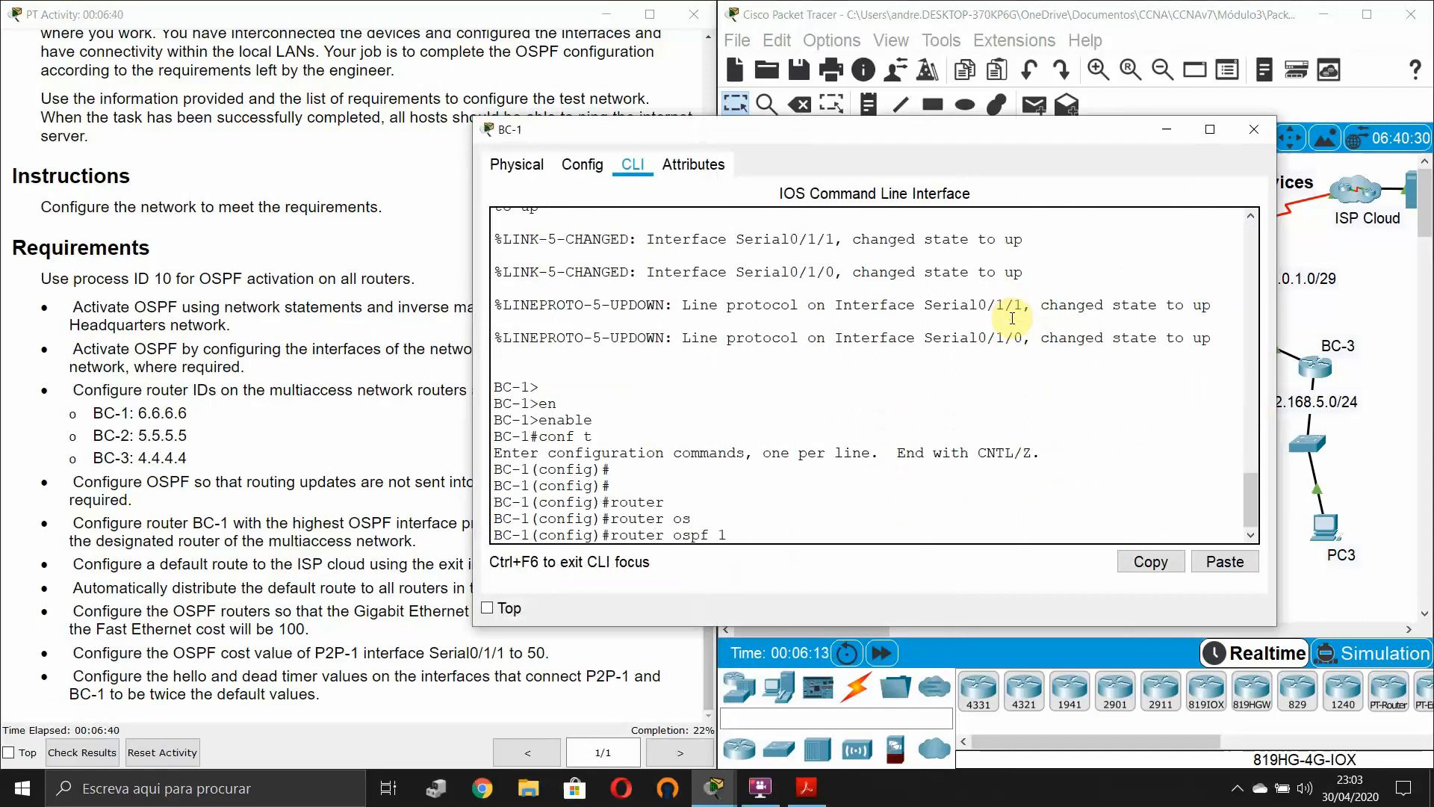
text(0)
key(Return)
- Set BC-1's OSPF router ID to 6.6.6.6 and return to global configuration mode
text(router)#rout)
key(Tab)
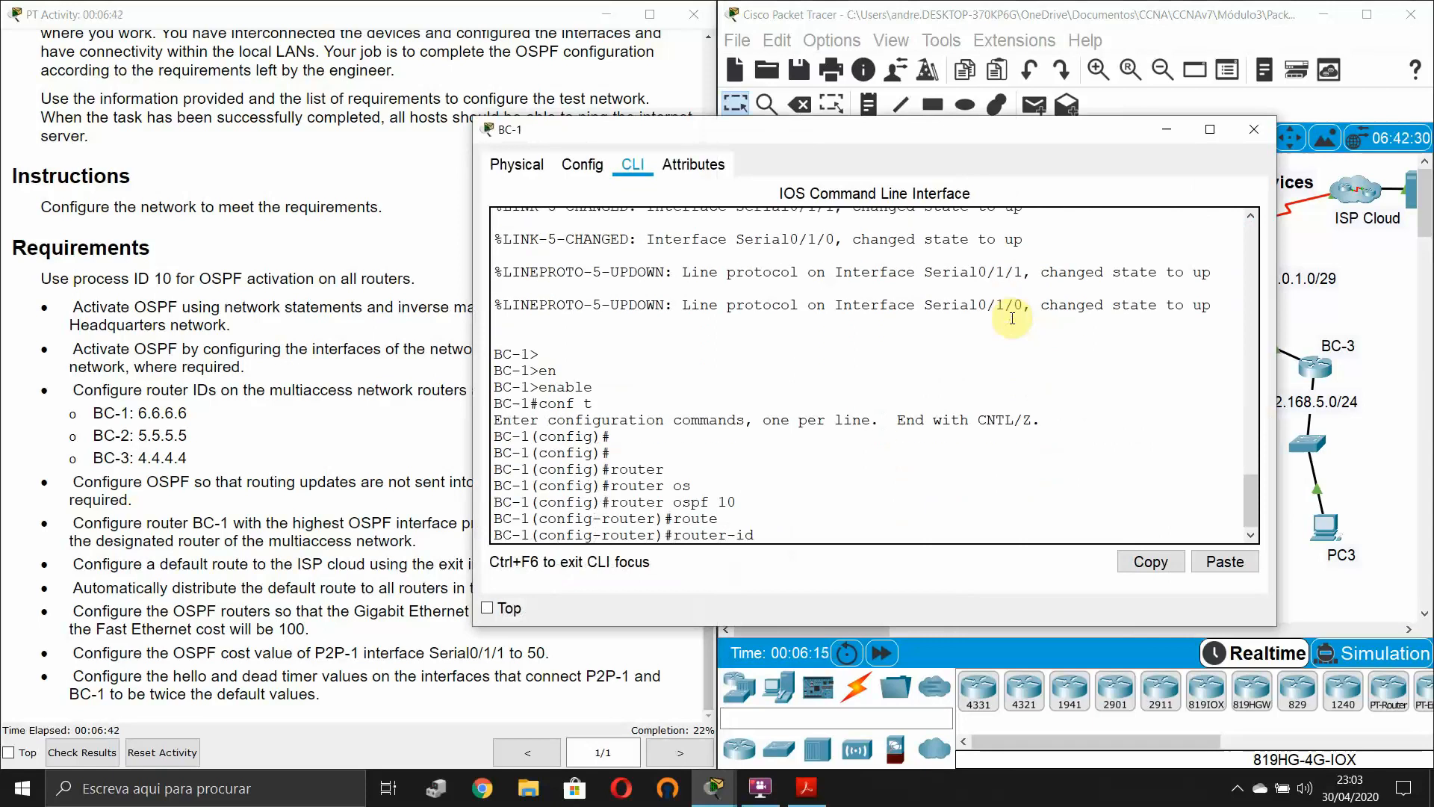
text(6.6.6.6)
key(Return)
text(exi)
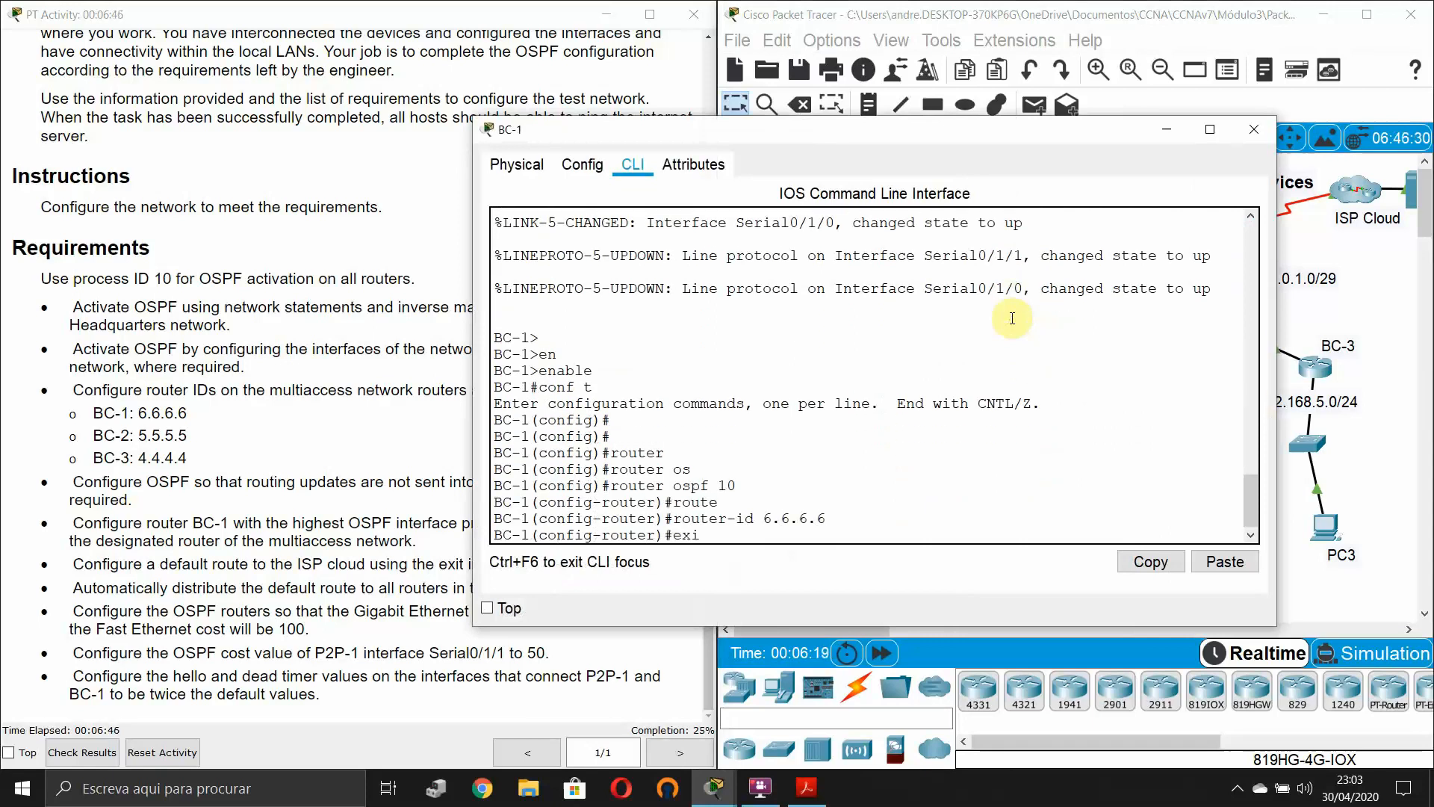
key(Tab)
key(Return)
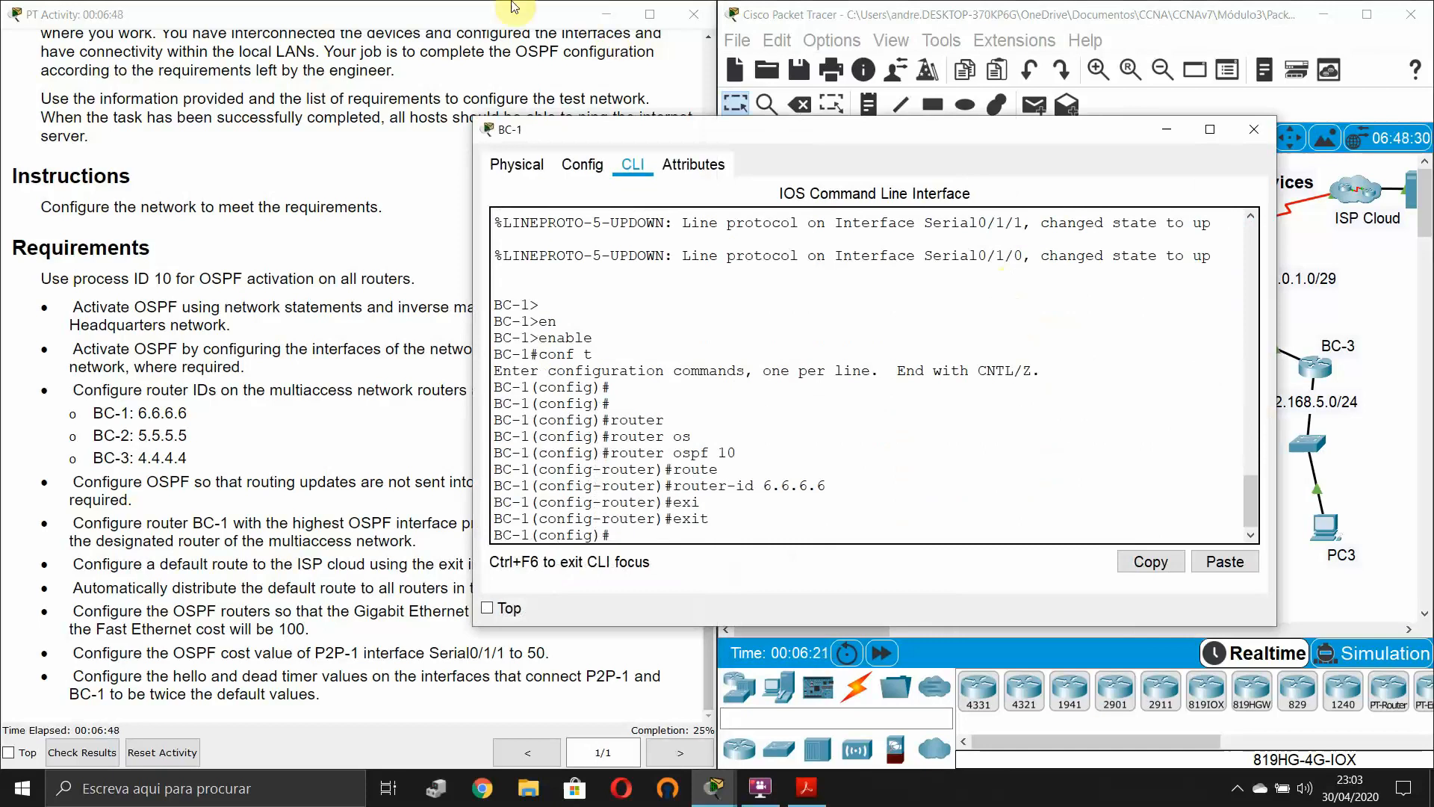
- Show the brief IP interface summary of BC-1 from configuration mode
drag(772, 107, 726, 109)
drag(1042, 115, 994, 118)
key(Return)
text(do sh)
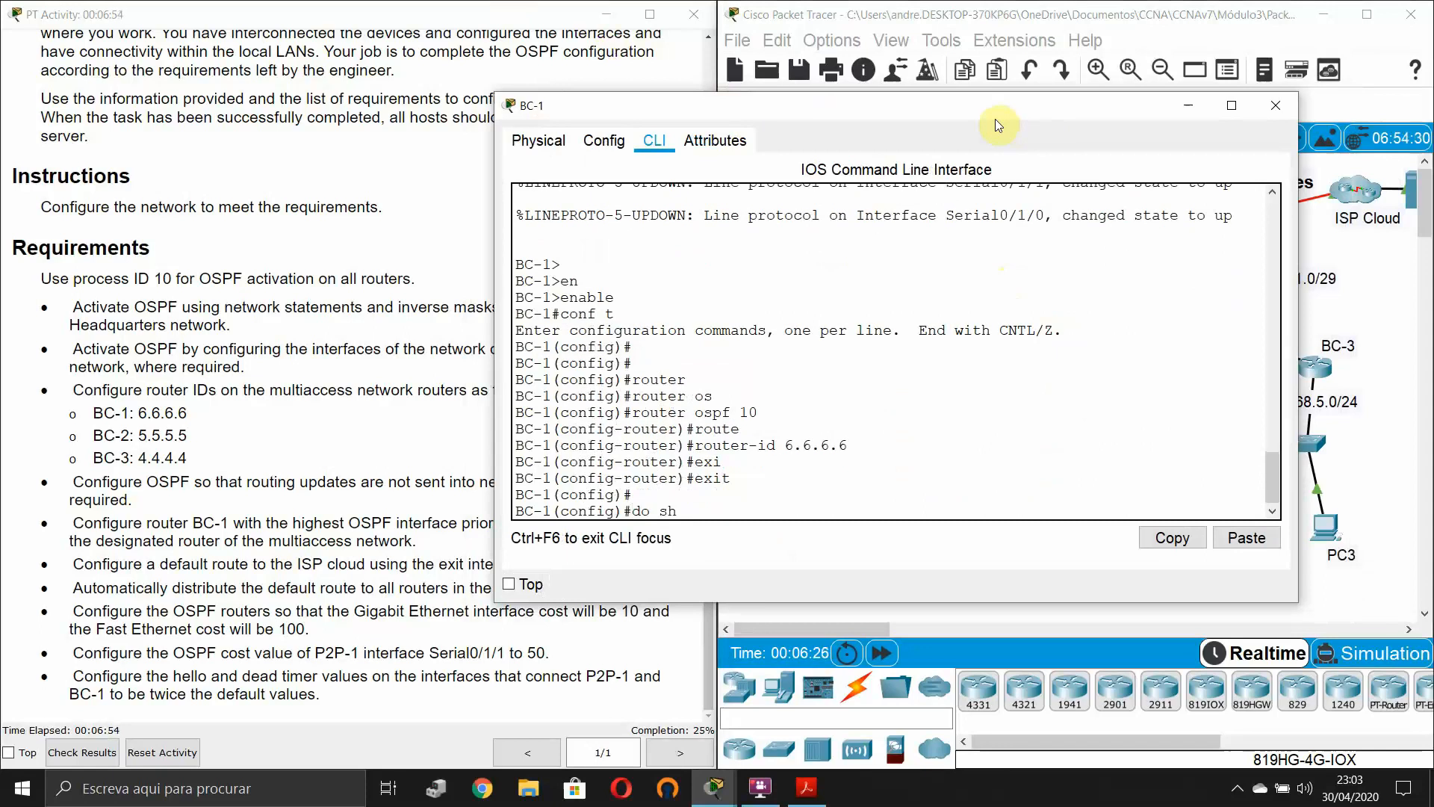
text(ow ip int brief)
key(Return)
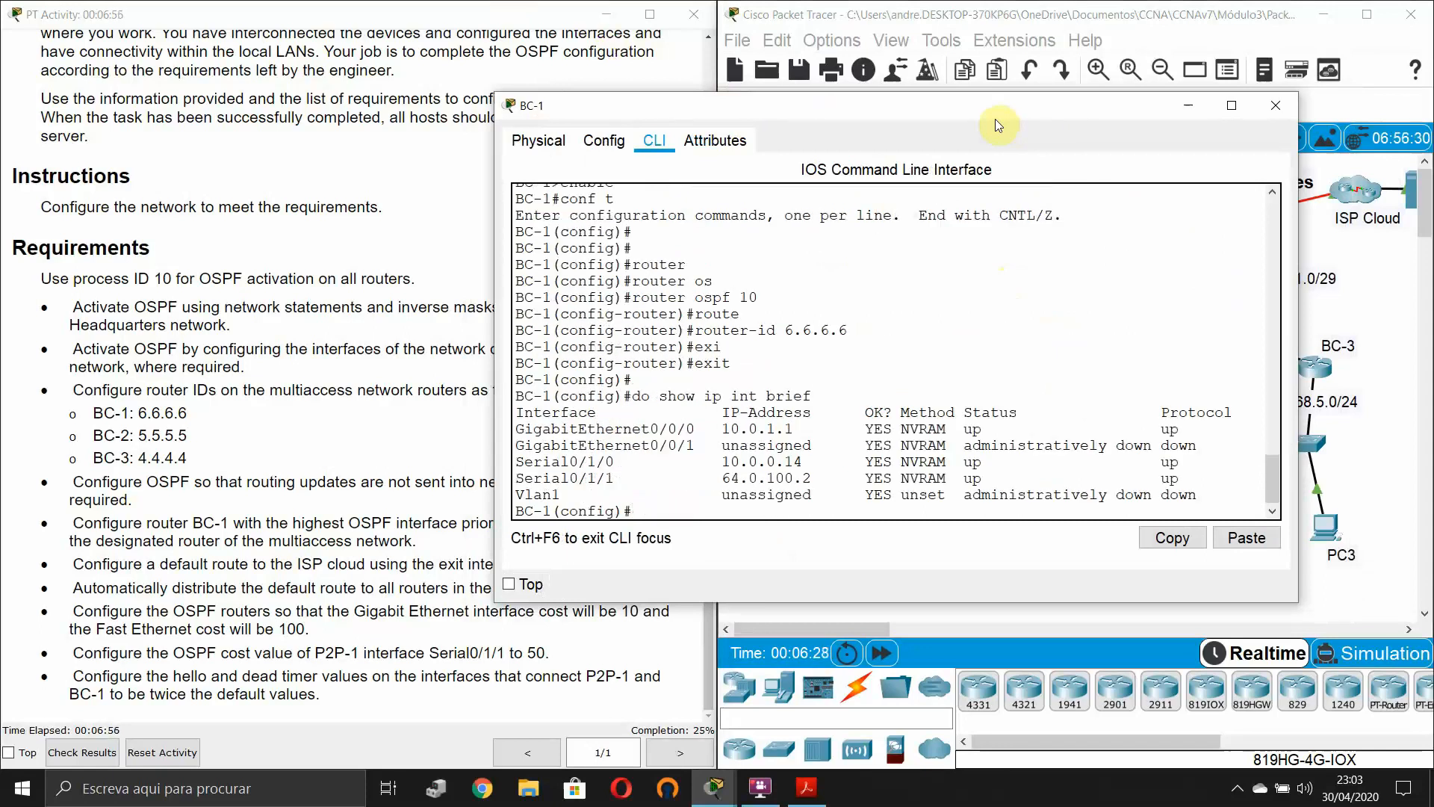
- Enter interface configuration mode for GigabitEthernet 0/0/0 on BC-1
text(int)
key(Tab)
text(gi)
key(Tab)
text(0)
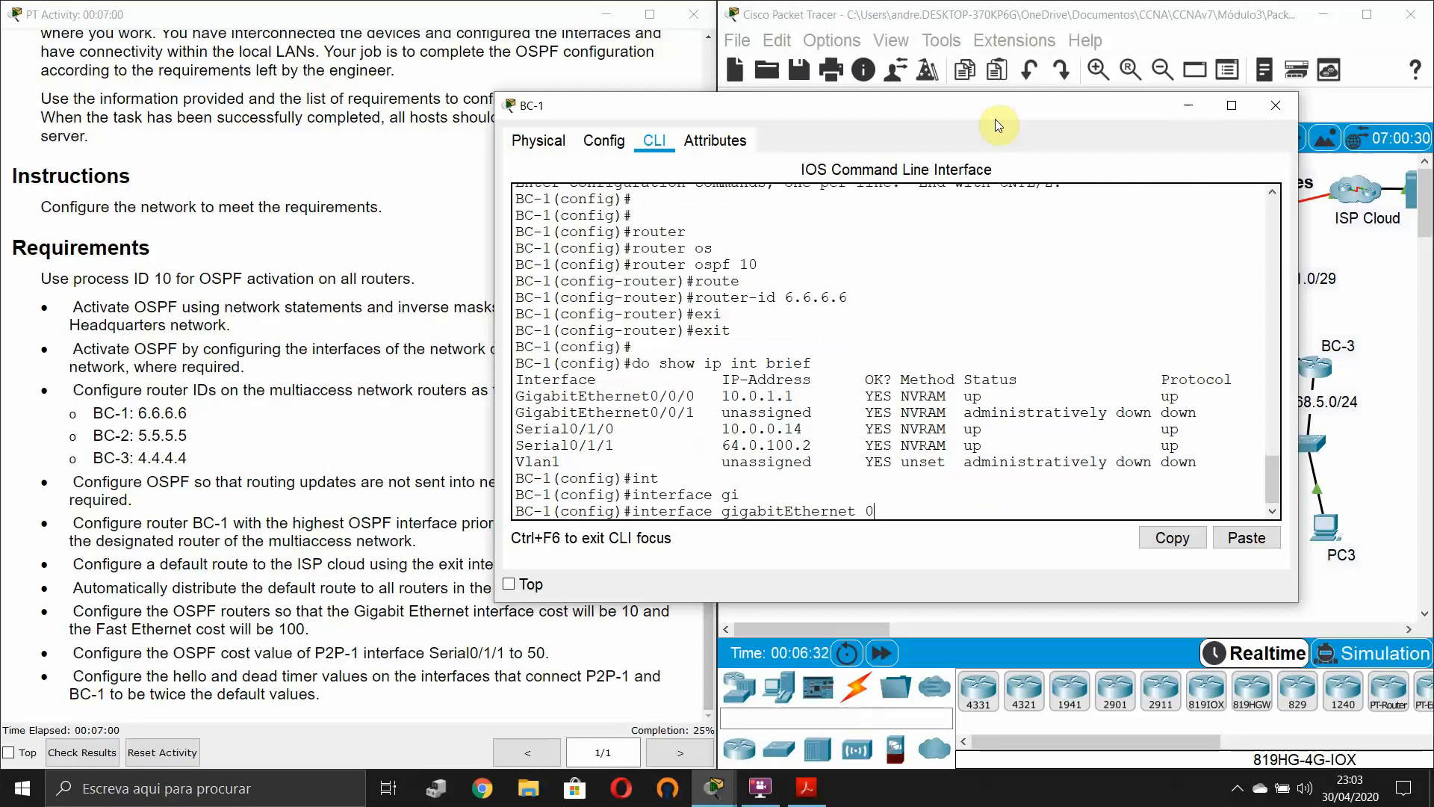
text(/0/0)
key(Return)
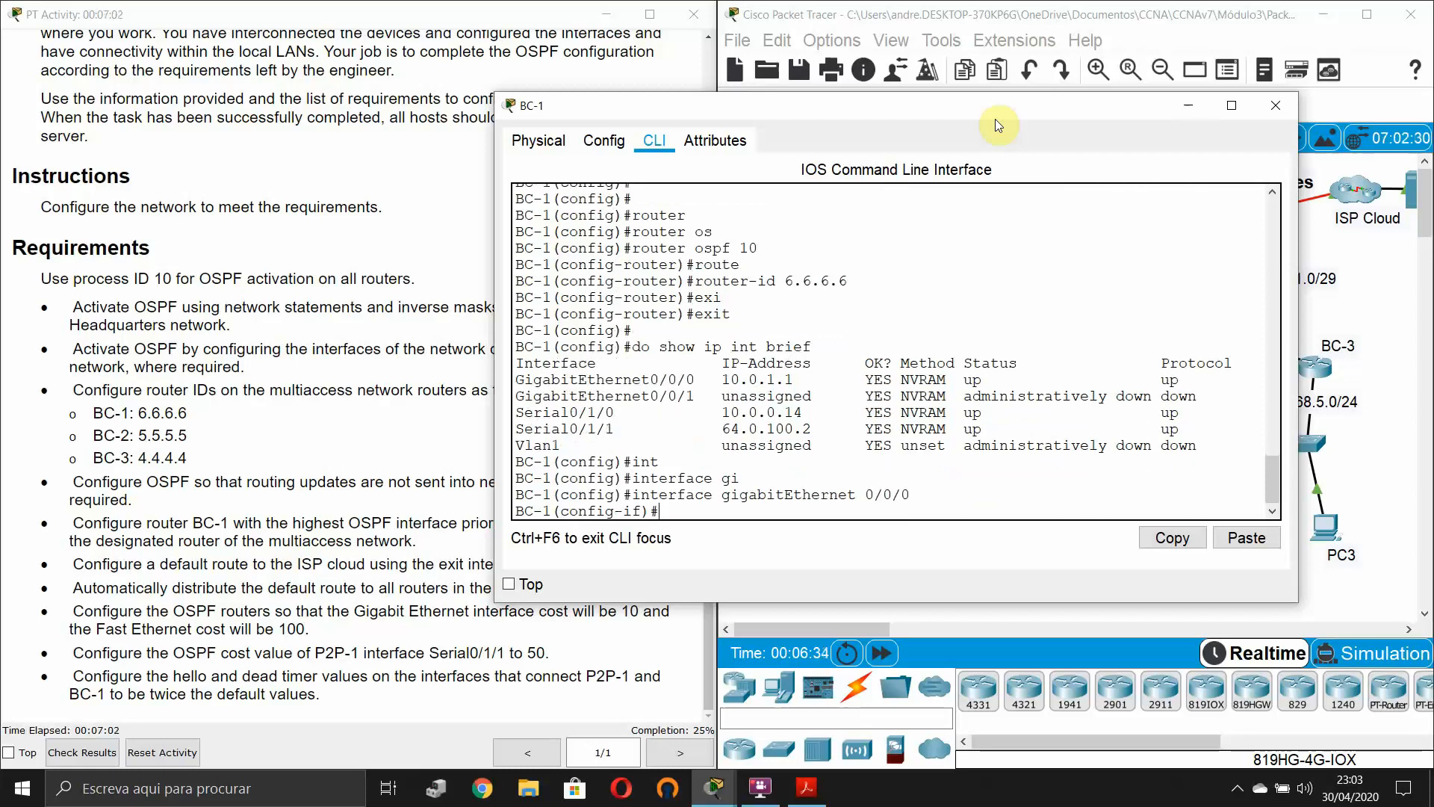
- Activate OSPF process 10 in area 0 on BC-1's GigabitEthernet 0/0/0 interface, consulting the command help for the available options
text(ip os)
key(Tab)
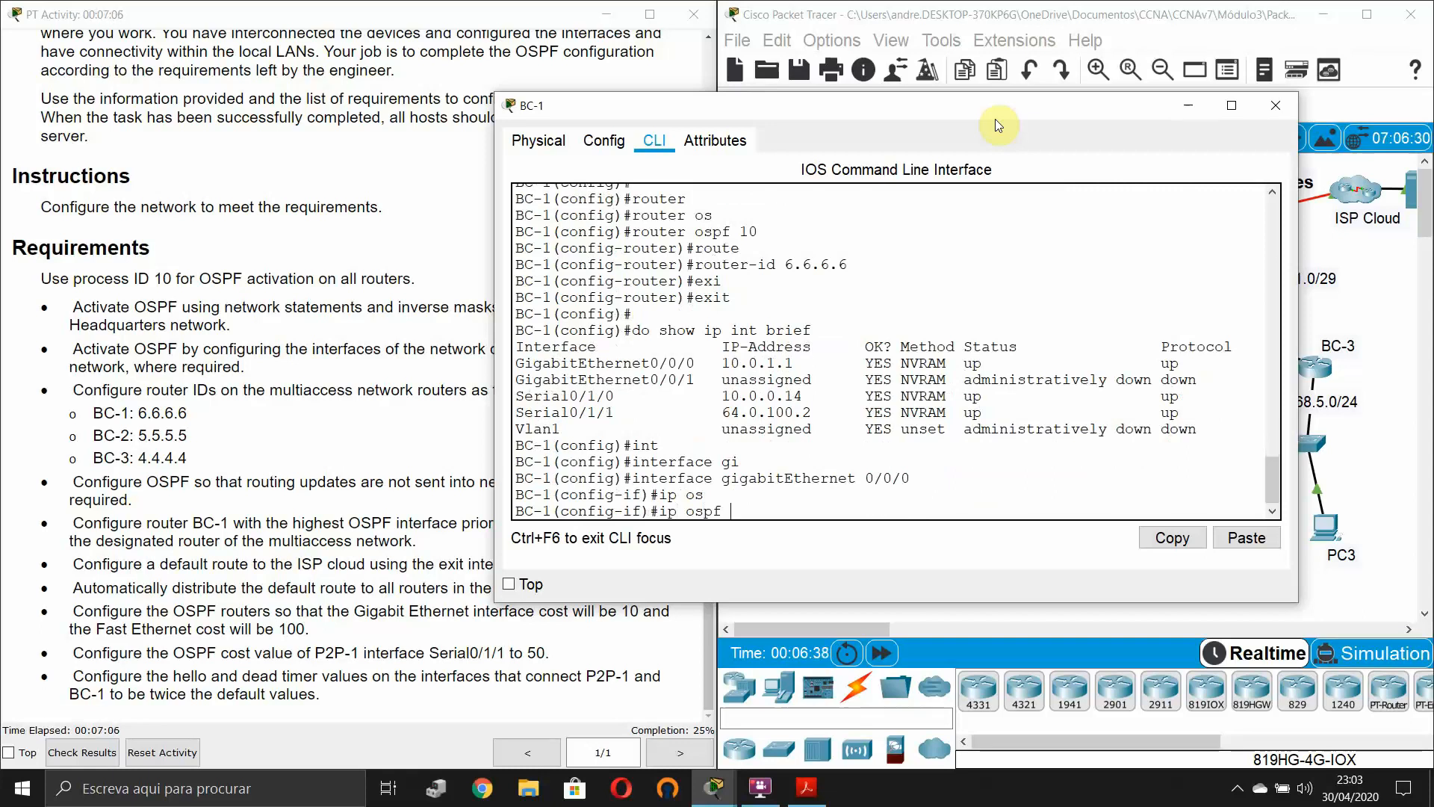
text(?)
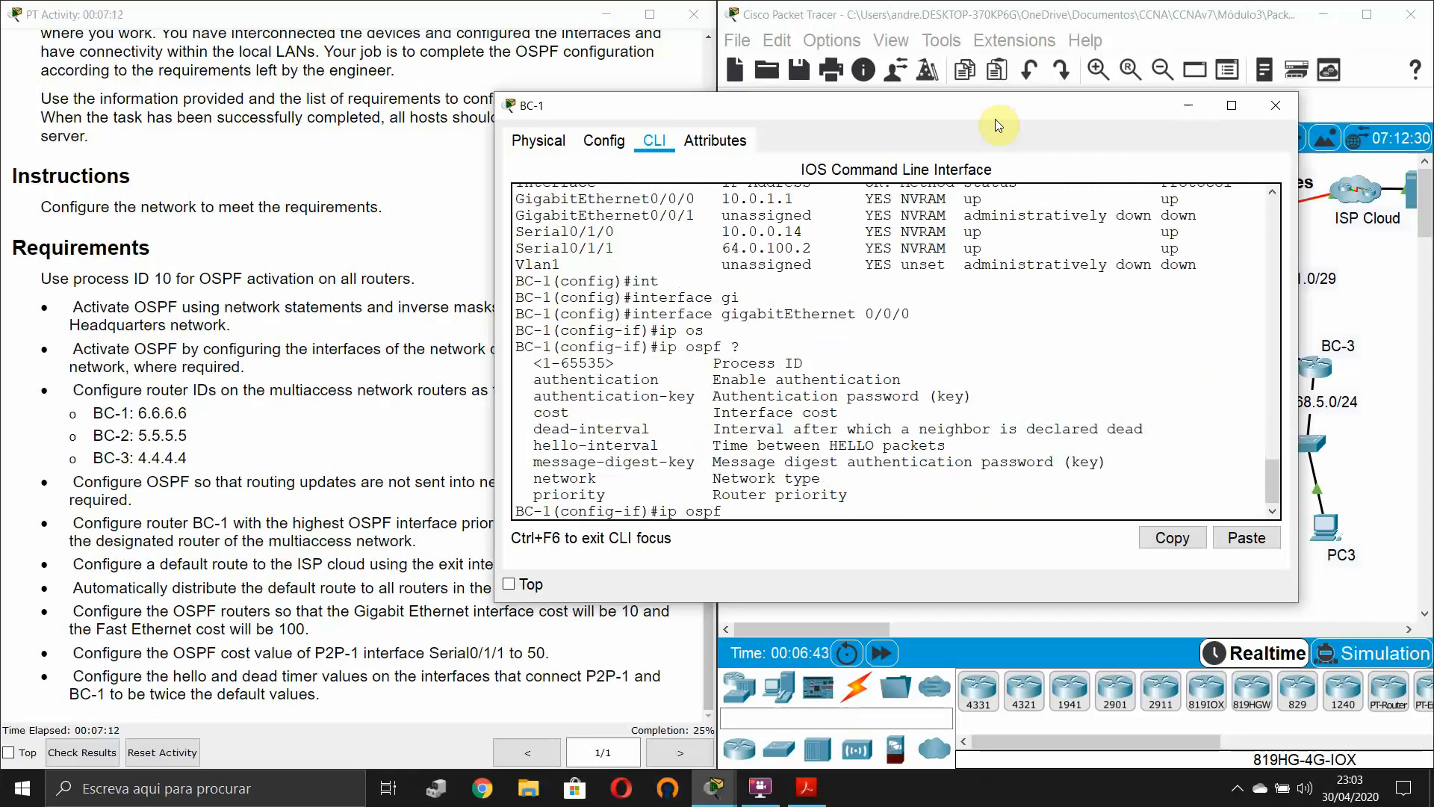
text(10)
text( ?)
text( ar)
key(Tab)
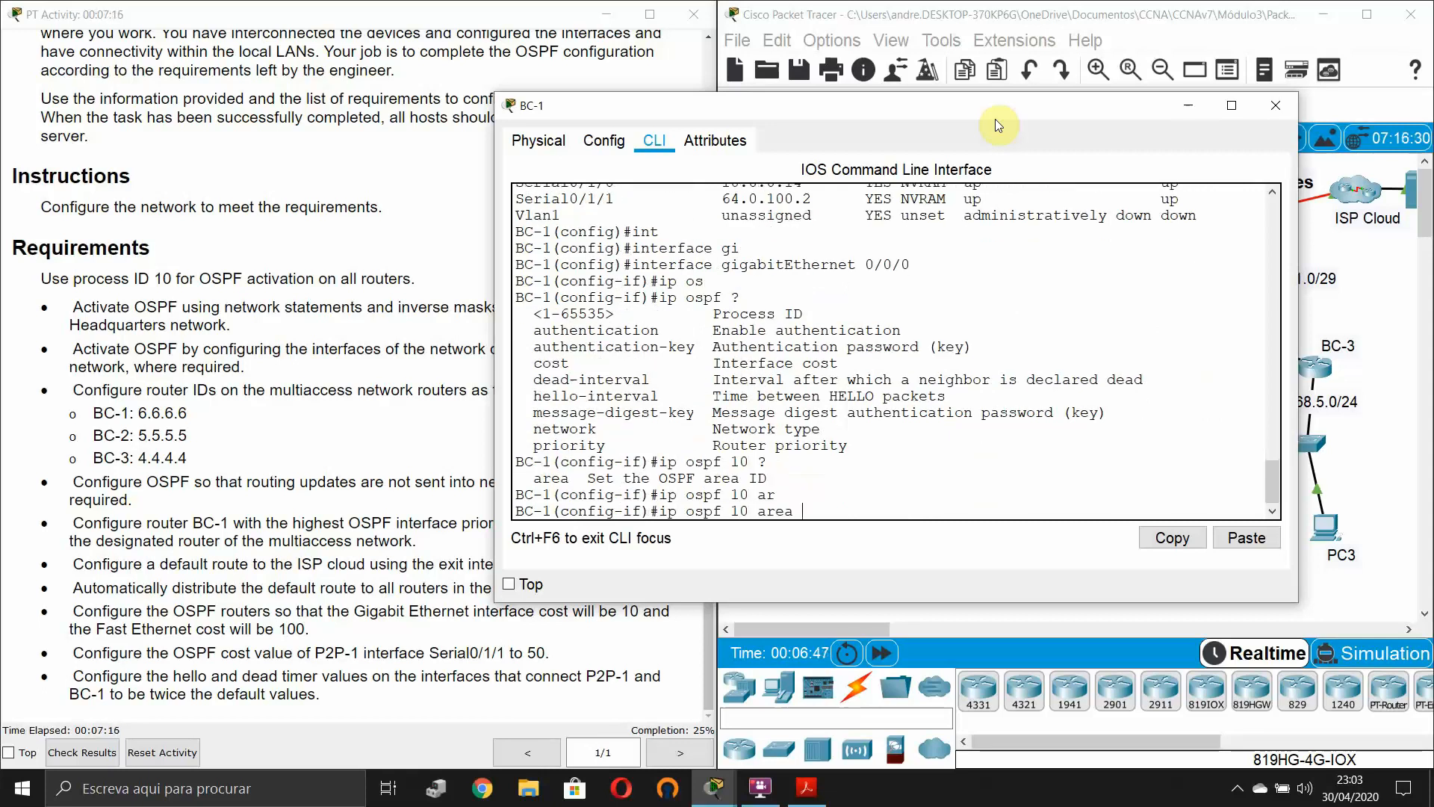
text(0)
key(Return)
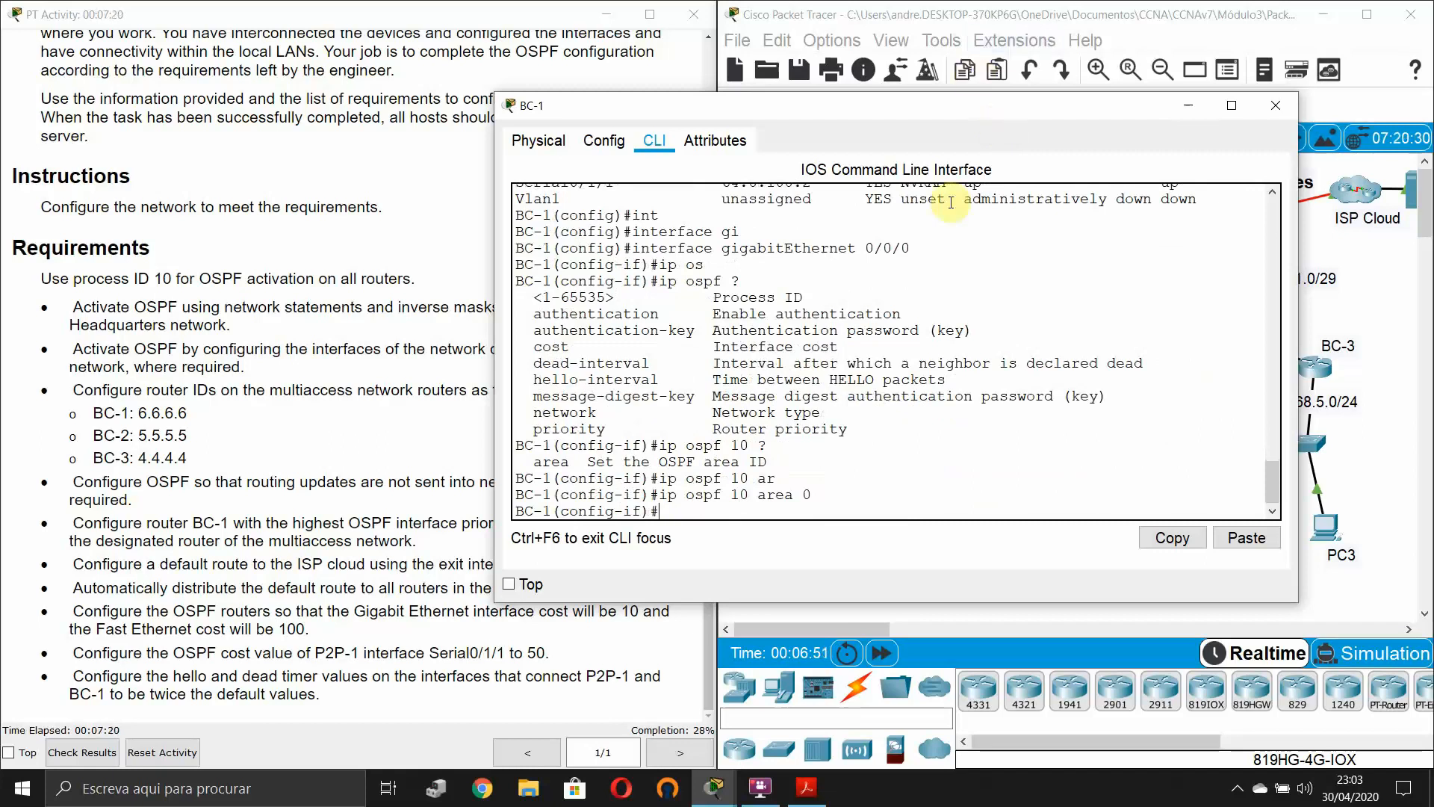
scroll(949, 217, up, 3)
scroll(947, 233, down, 3)
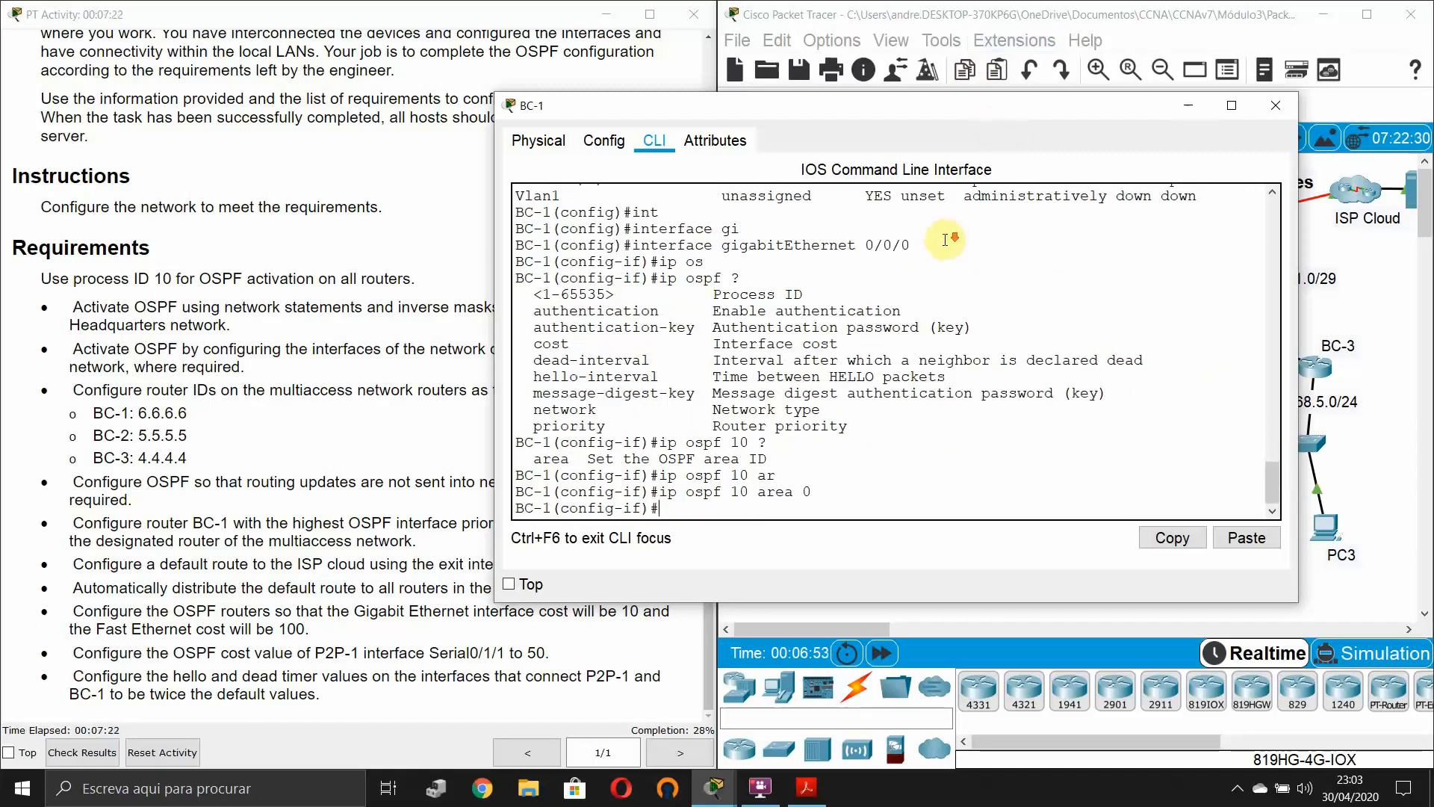
- Switch to BC-1's Serial 0/1/0 interface and activate OSPF process 10 in area 0 on it
text(exi)
key(Tab)
key(Return)
text(int)
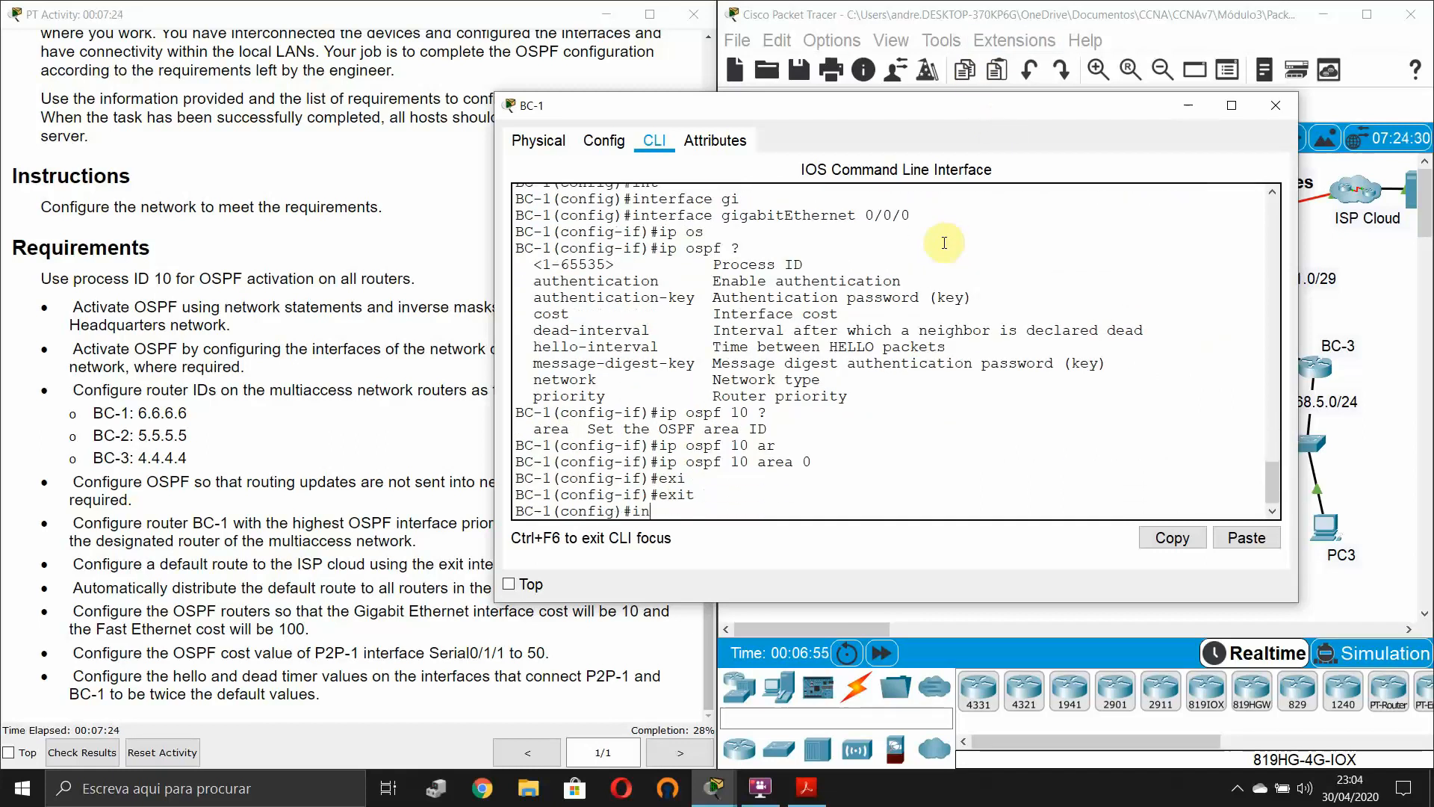
key(Tab)
text(se)
key(Tab)
text(0/1/0)
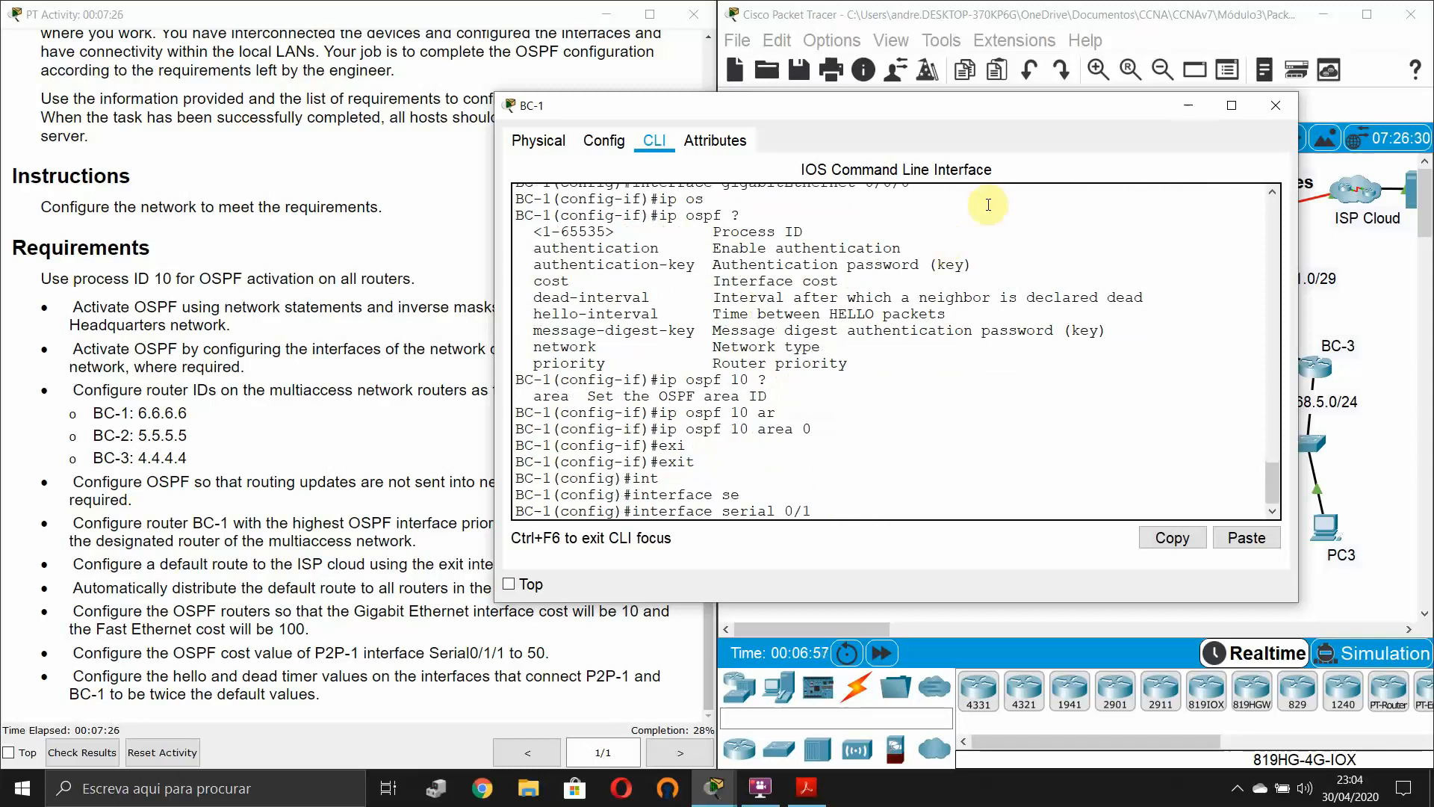
key(Return)
key(Up)
key(Up)
key(Up)
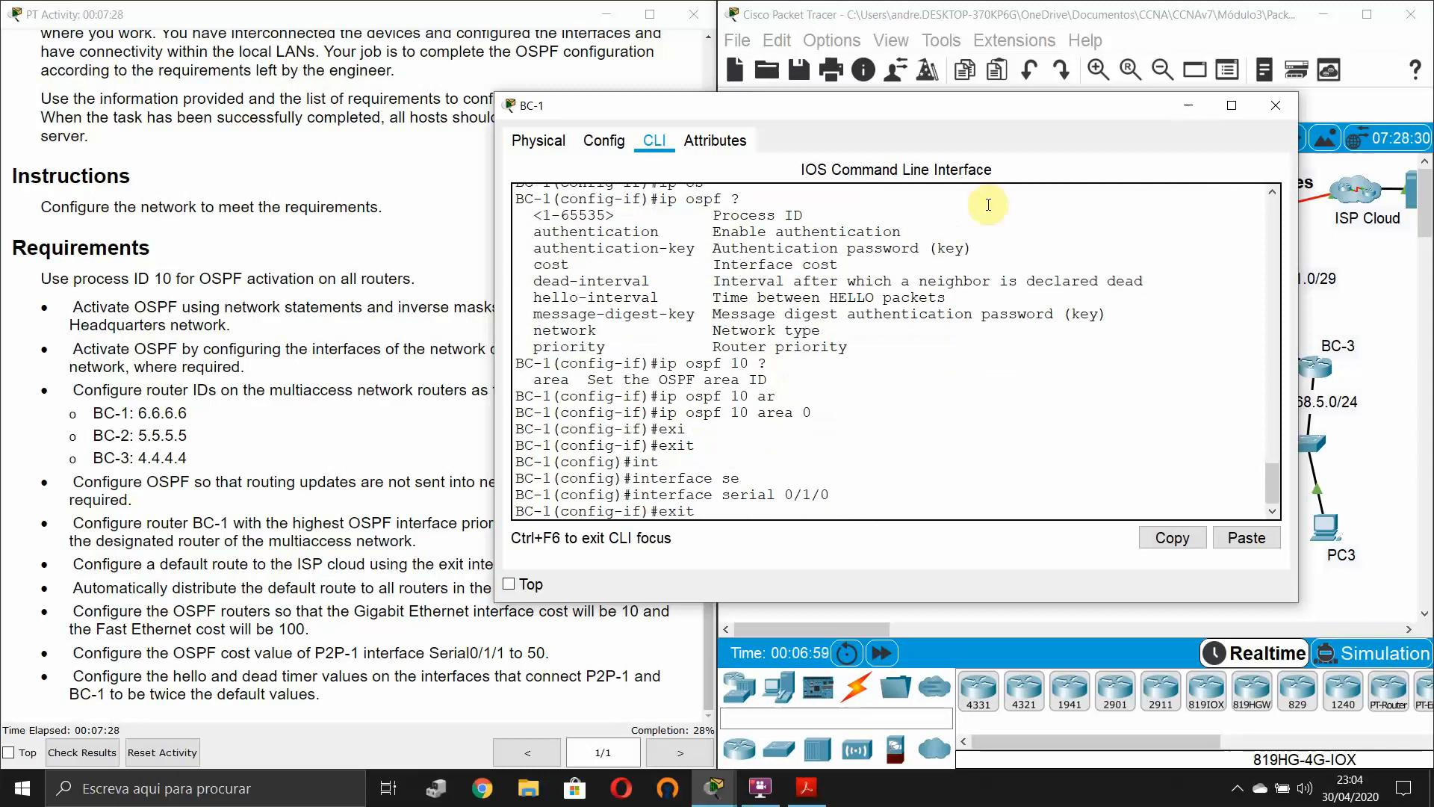
key(Return)
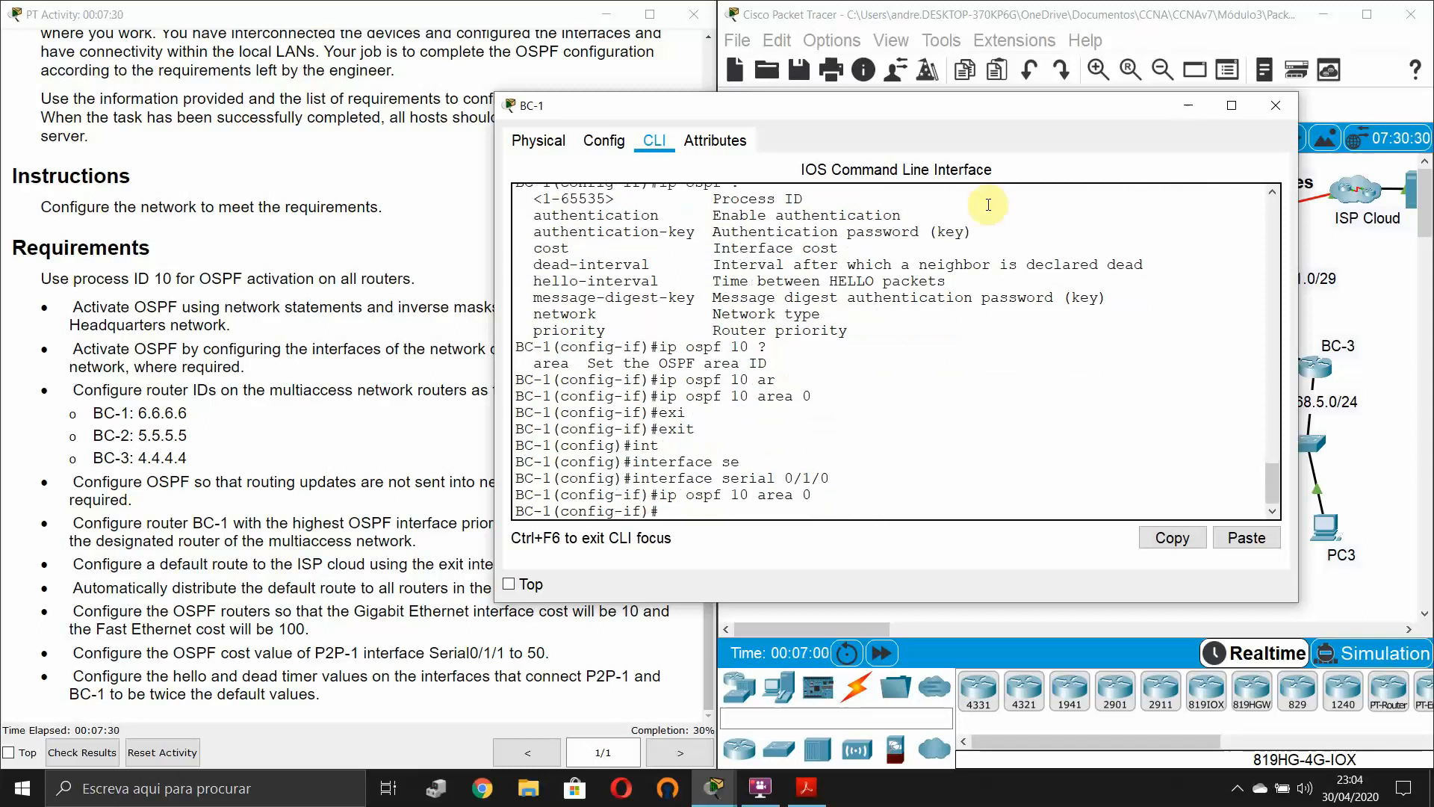
- Switch to BC-1's Serial 0/1/1 interface and activate OSPF process 10 in area 0 on it
key(Up)
key(Up)
key(BackSpace)
text(1)
key(Return)
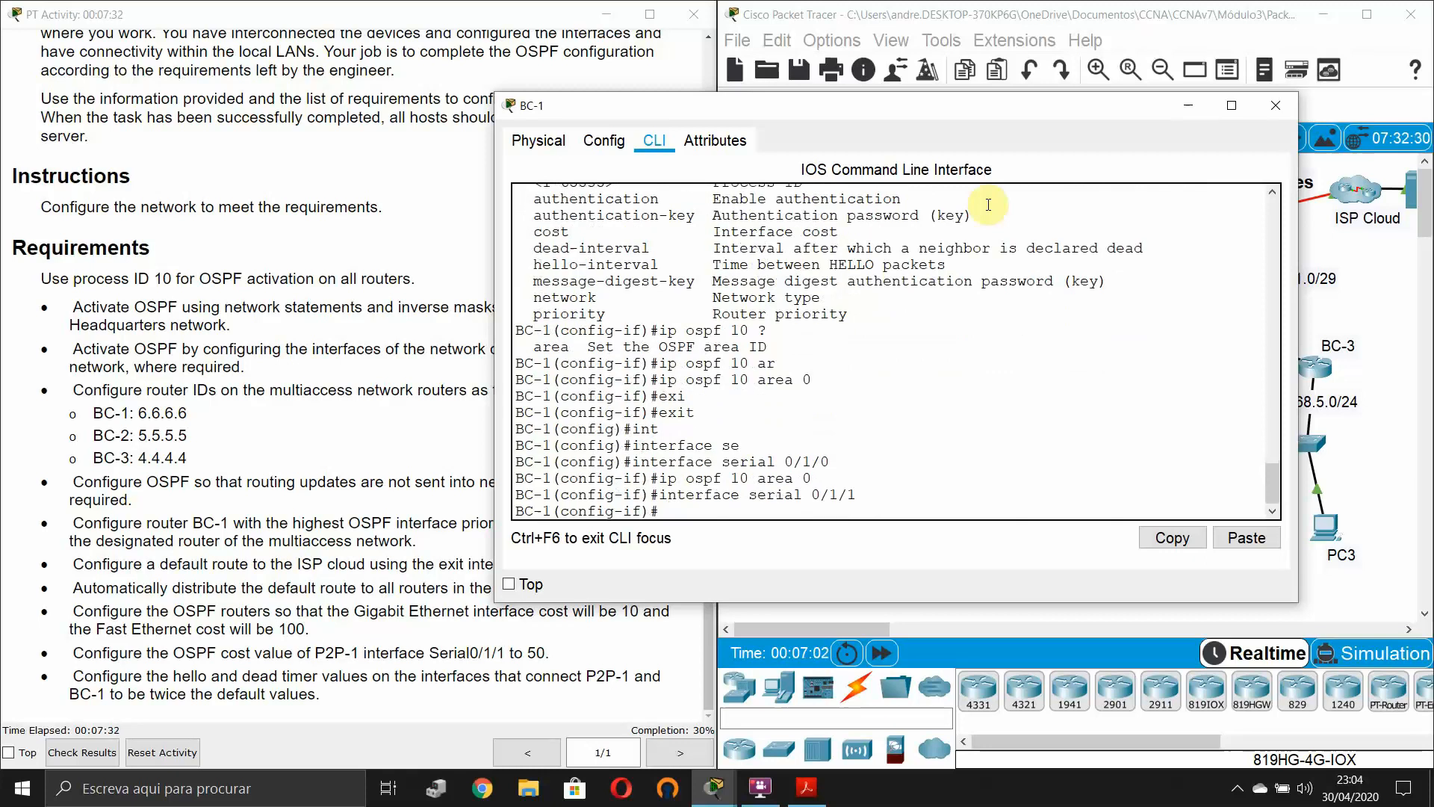
key(Up)
key(Up)
key(Return)
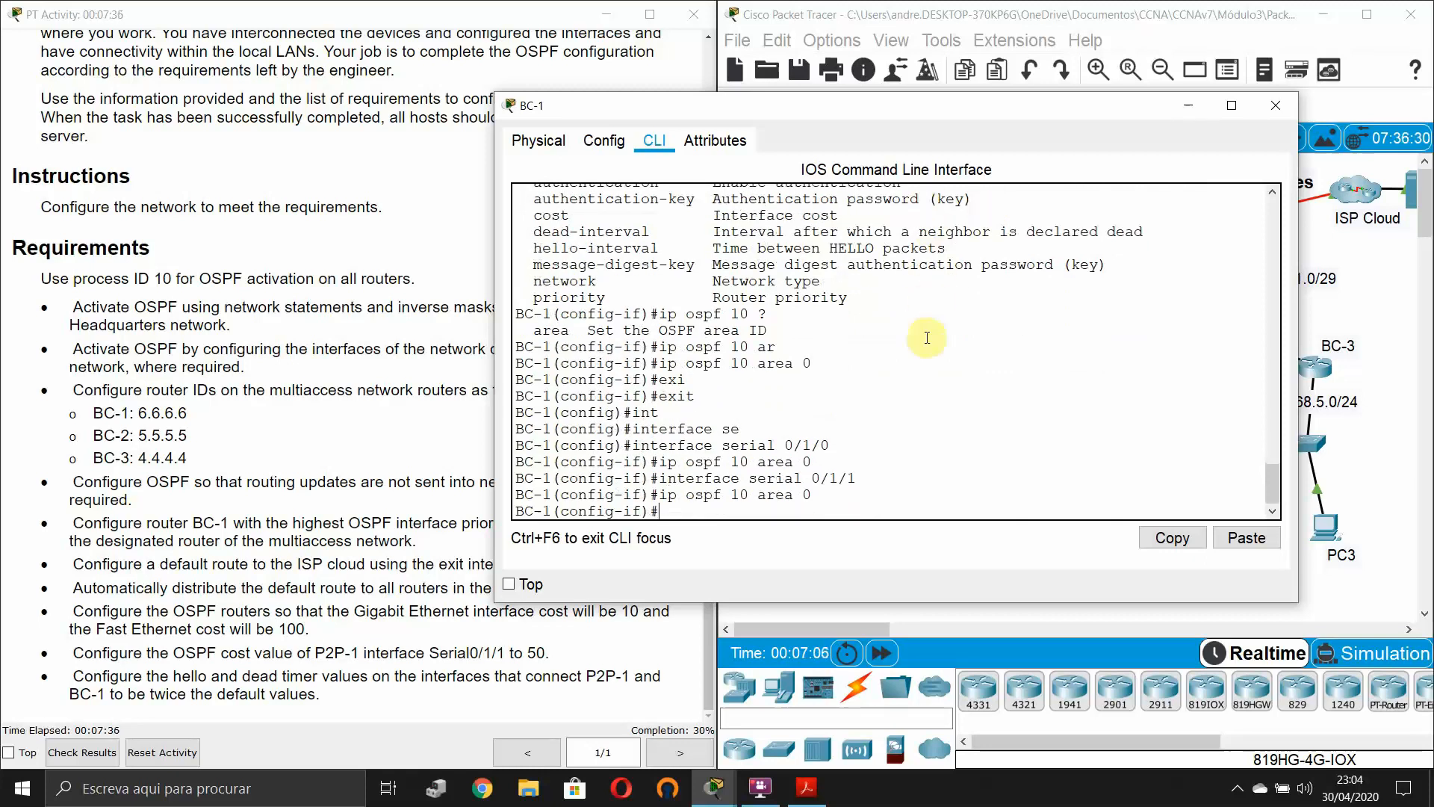
- Check in the topology which BC-1 serial interface connects to the ISP Cloud
drag(1111, 115, 808, 133)
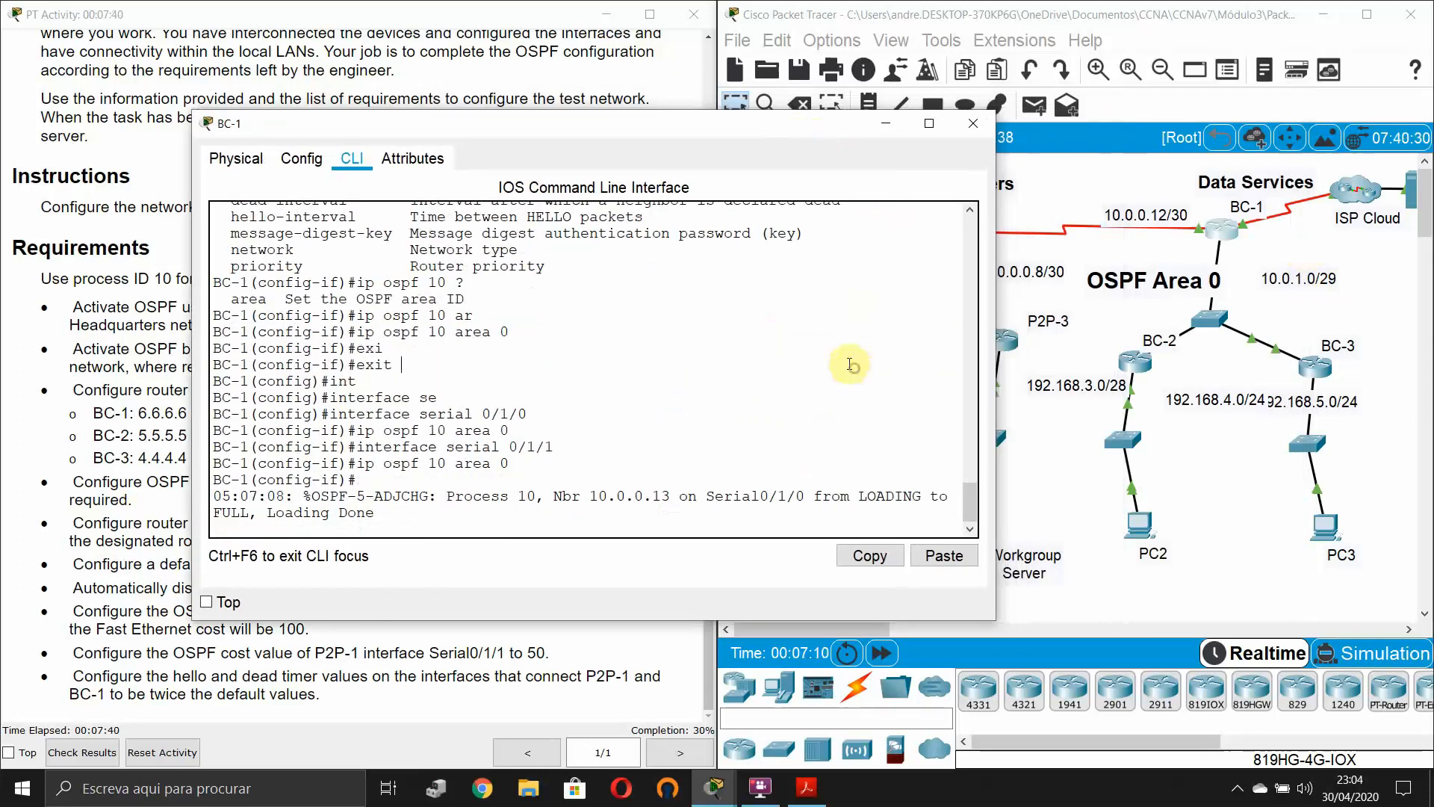
key(Return)
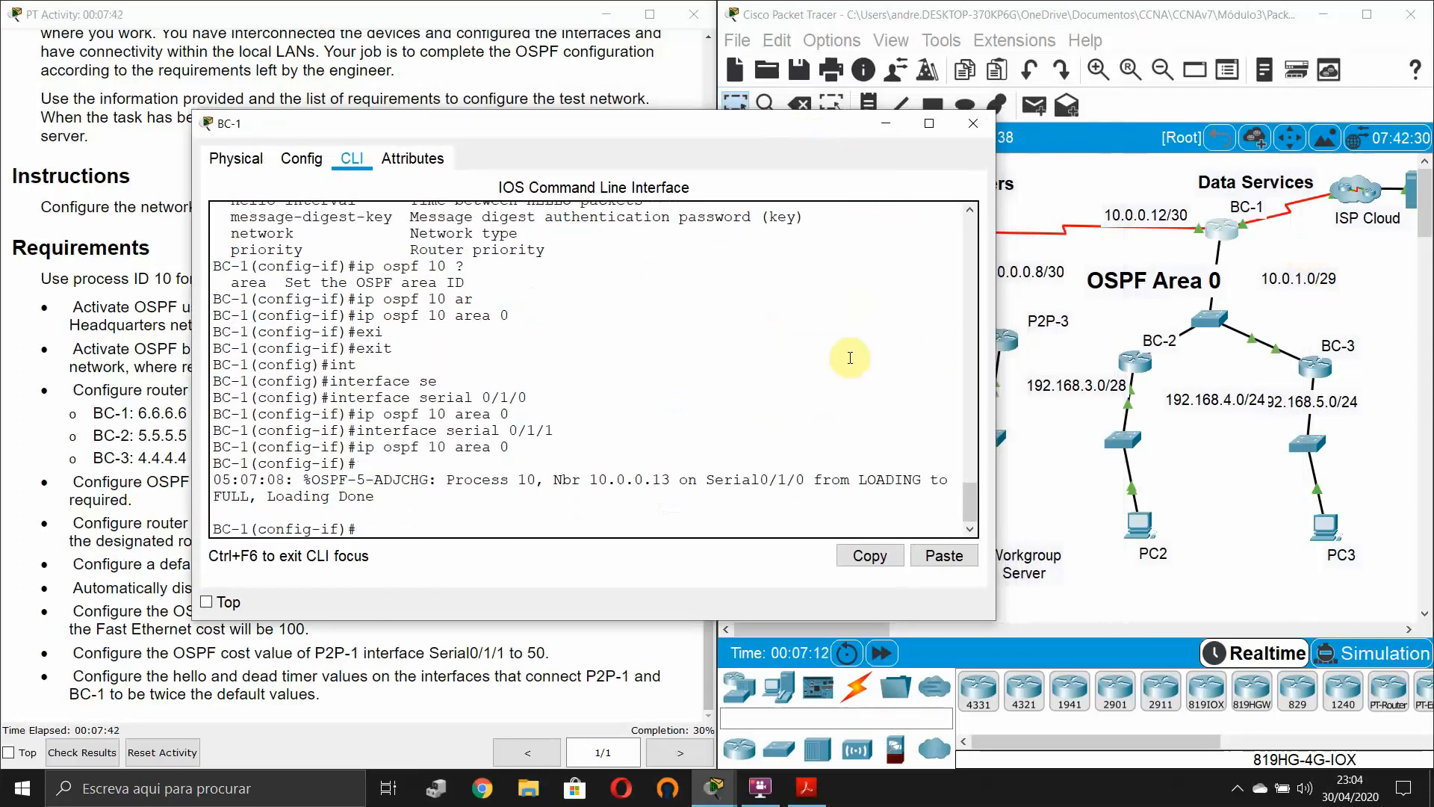
key(Return)
click(1113, 281)
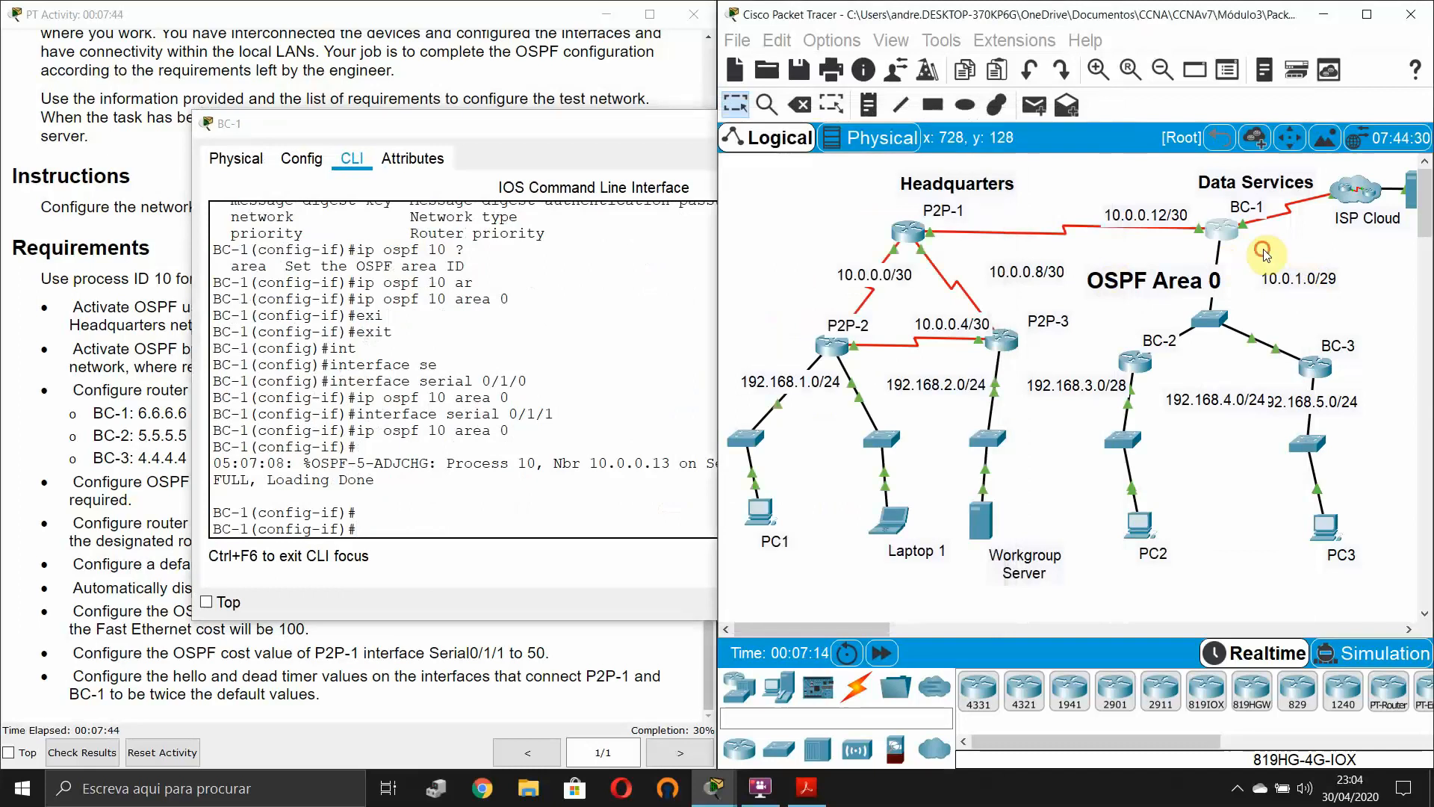
click(557, 124)
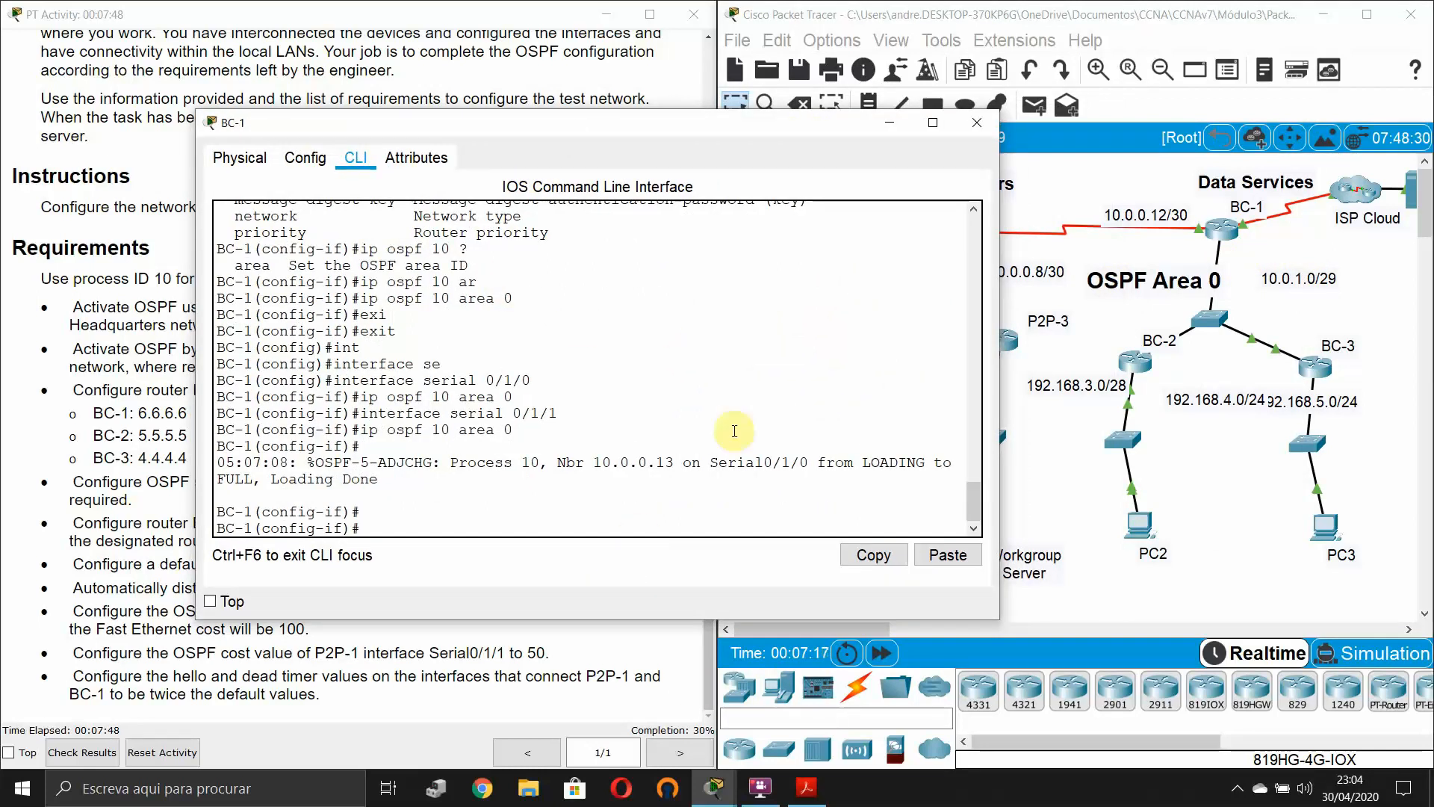
click(1280, 233)
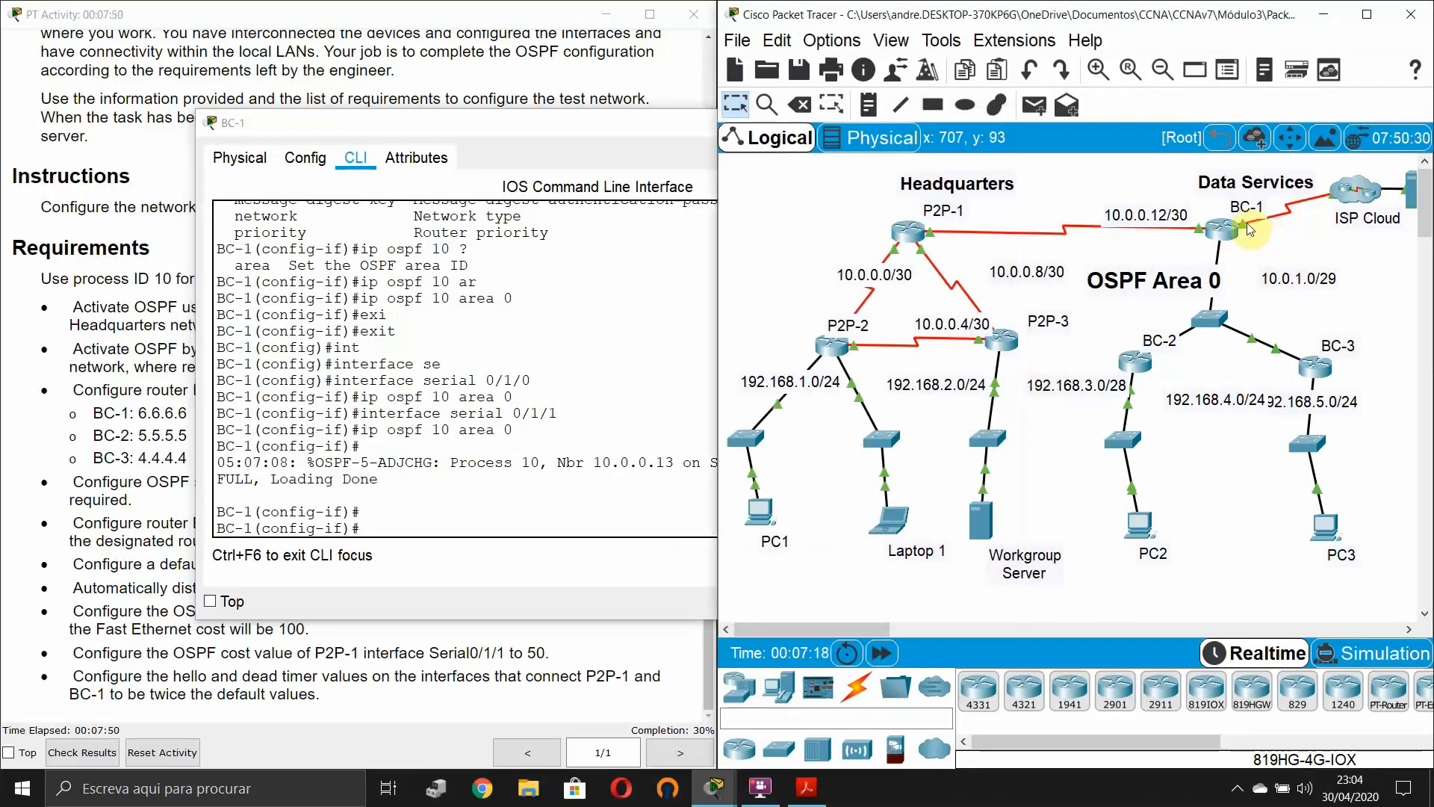
- Remove OSPF process 10 area 0 from BC-1's Serial 0/1/1 interface
click(395, 407)
key(Up)
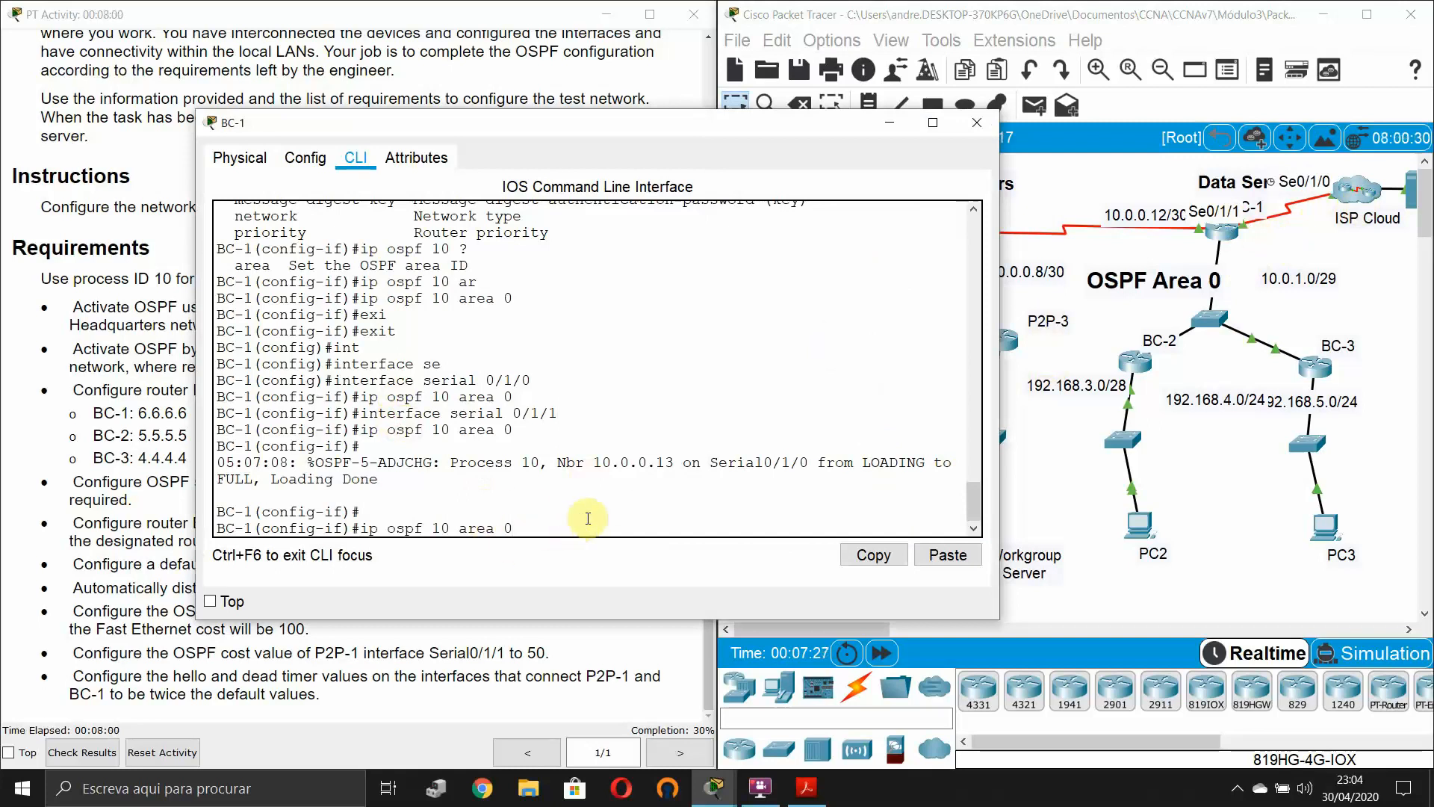
key(Up)
key(Down)
key(Up)
key(Down)
text(no)
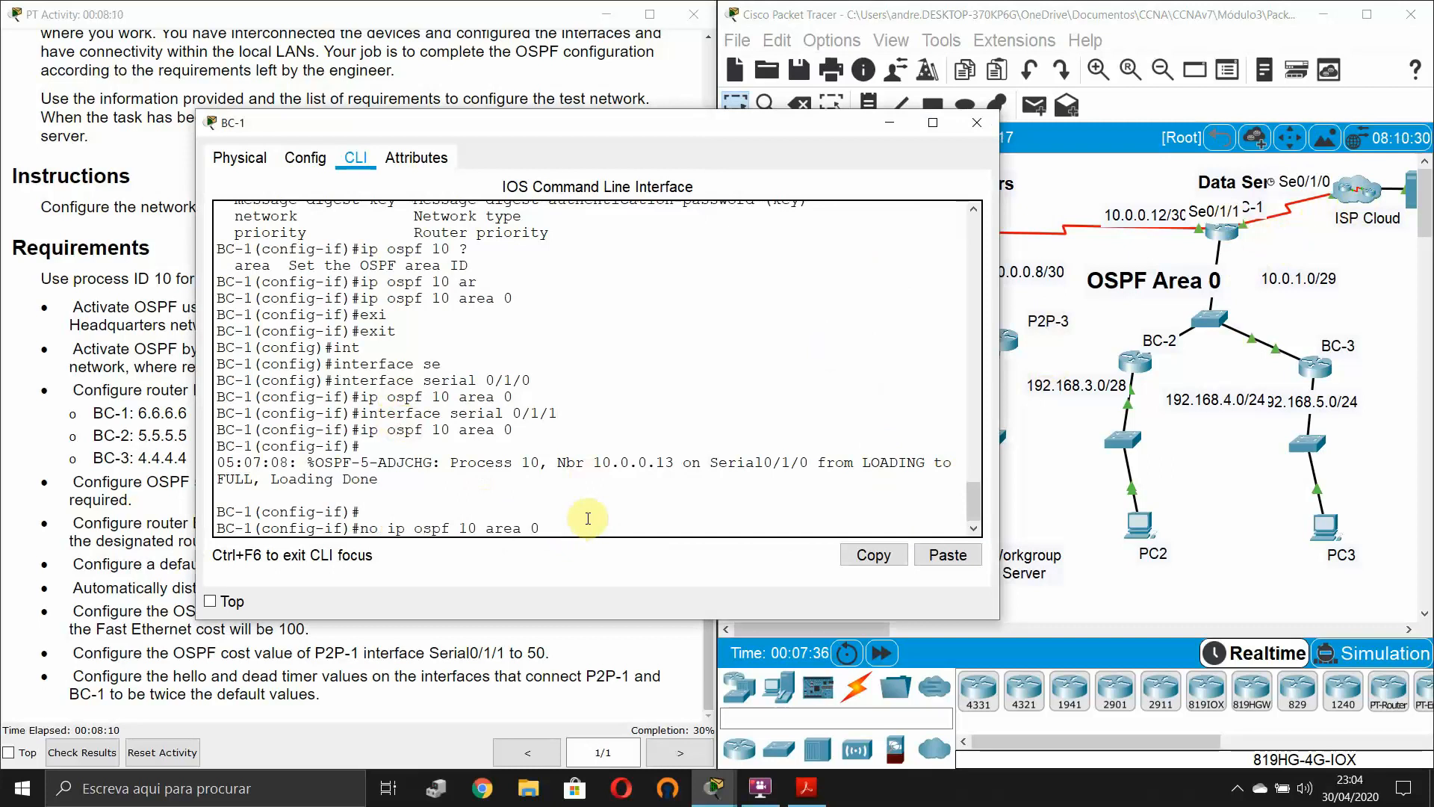
key(Return)
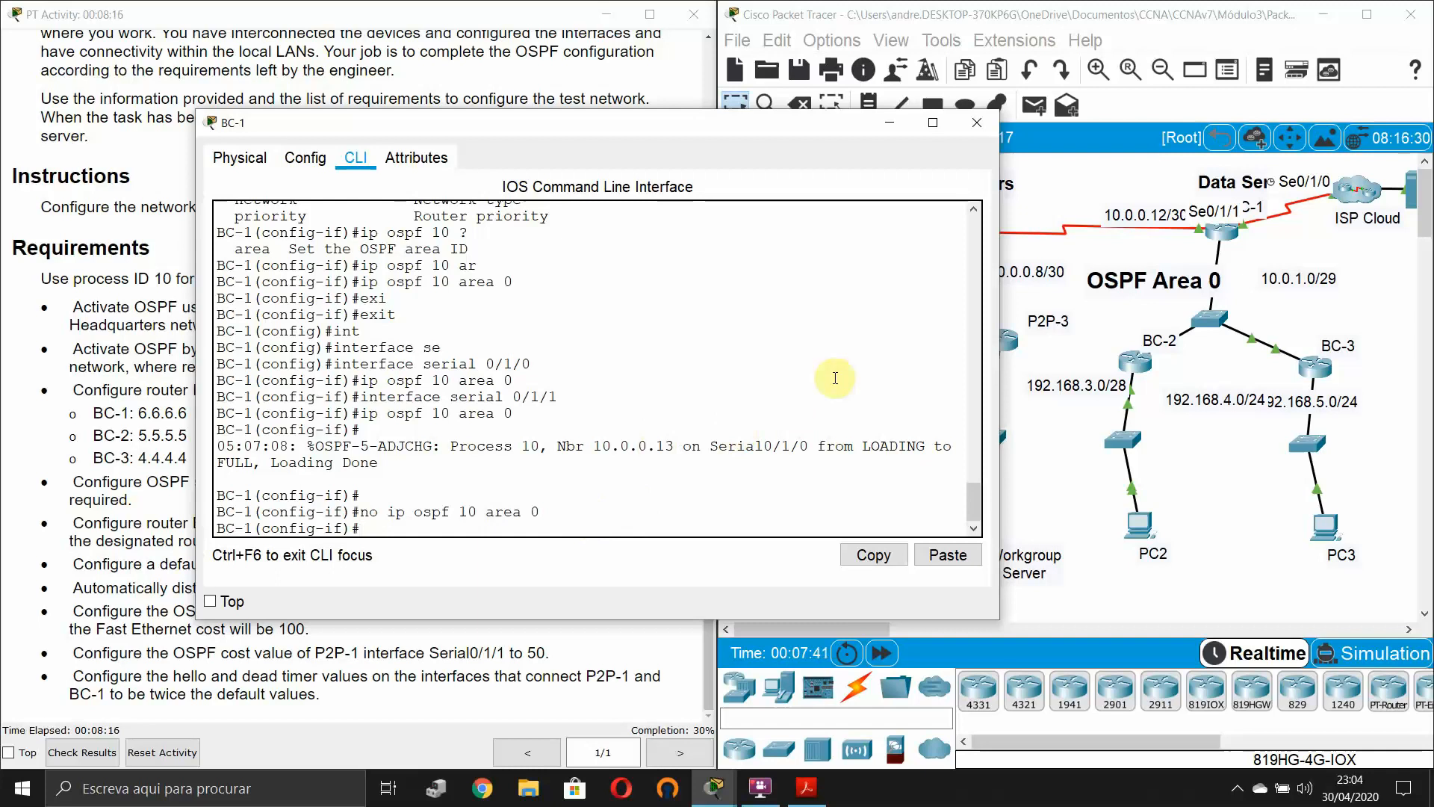
- Put BC-1's window away, open the command line of router BC-2 and enter global configuration mode
click(890, 127)
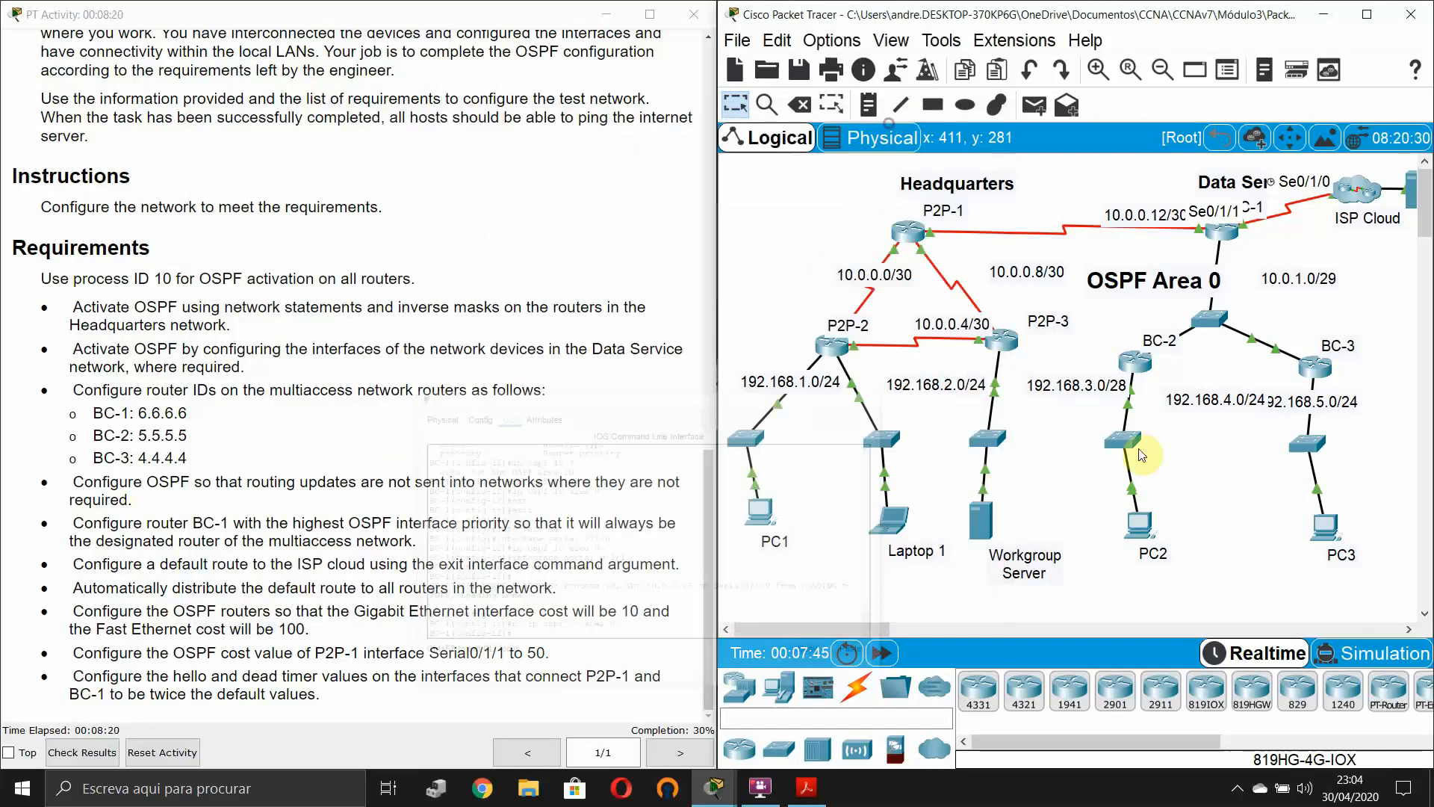
click(1131, 366)
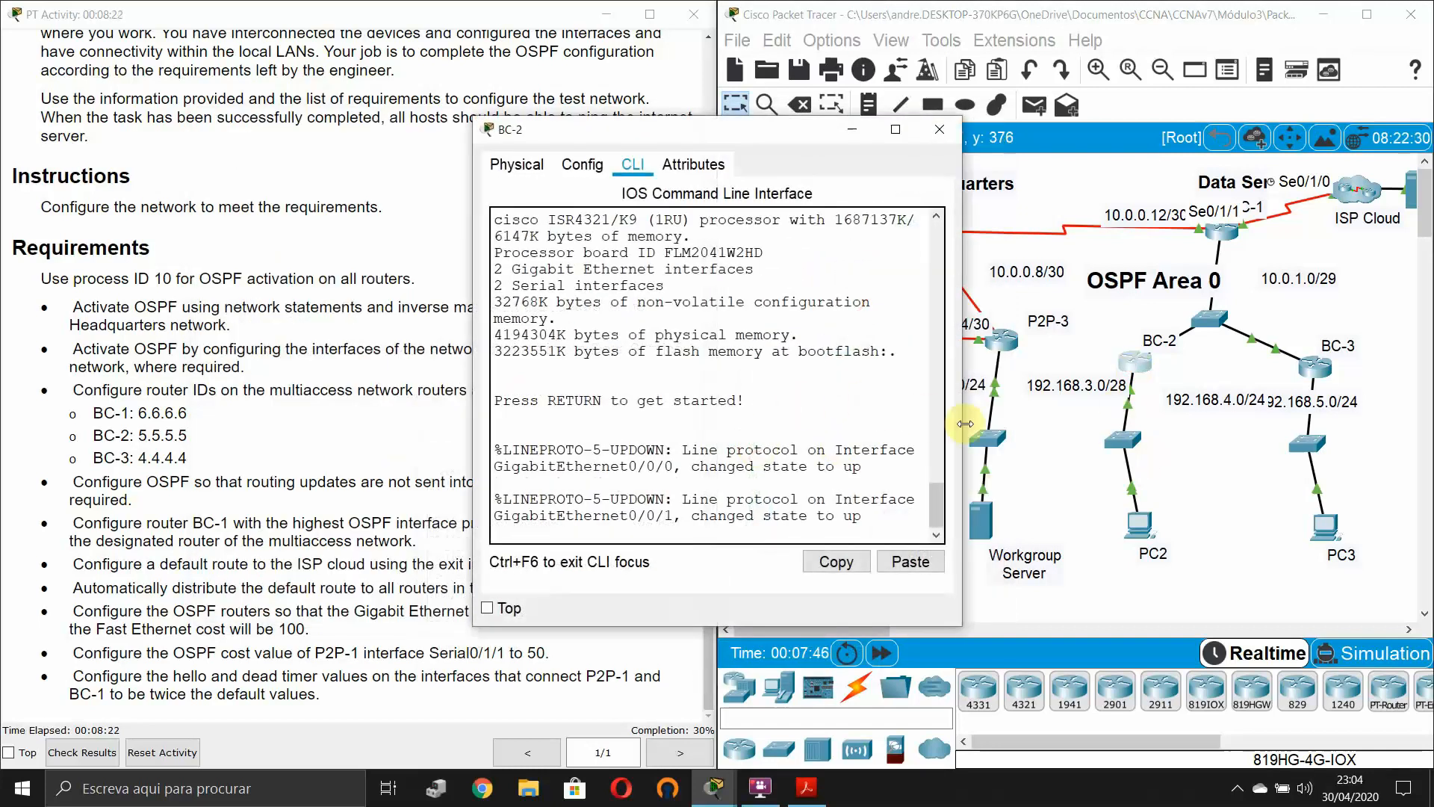
drag(961, 422, 1354, 426)
key(Return)
text(en)
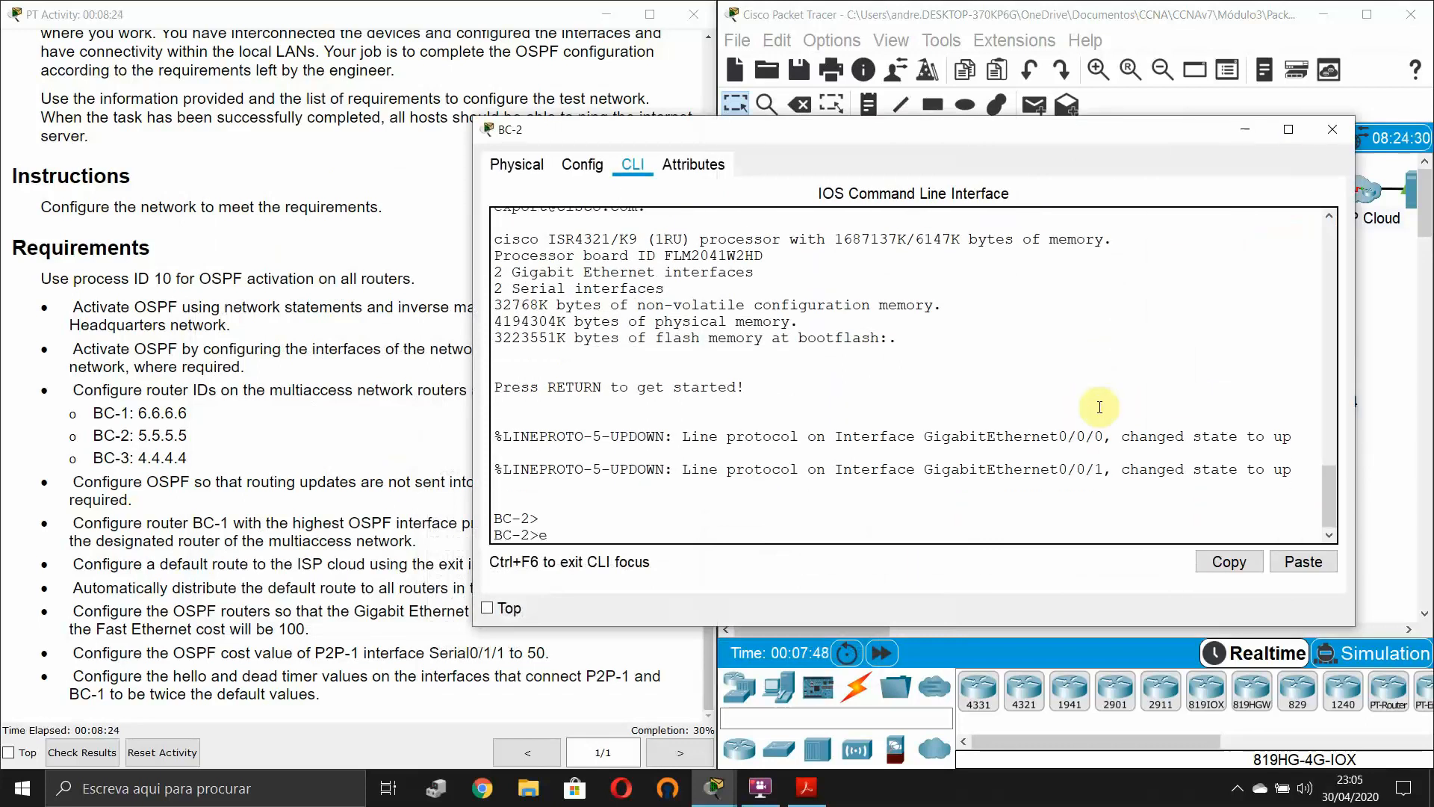
key(Tab)
key(Return)
text(conf t)
key(Return)
key(Return)
key(Return)
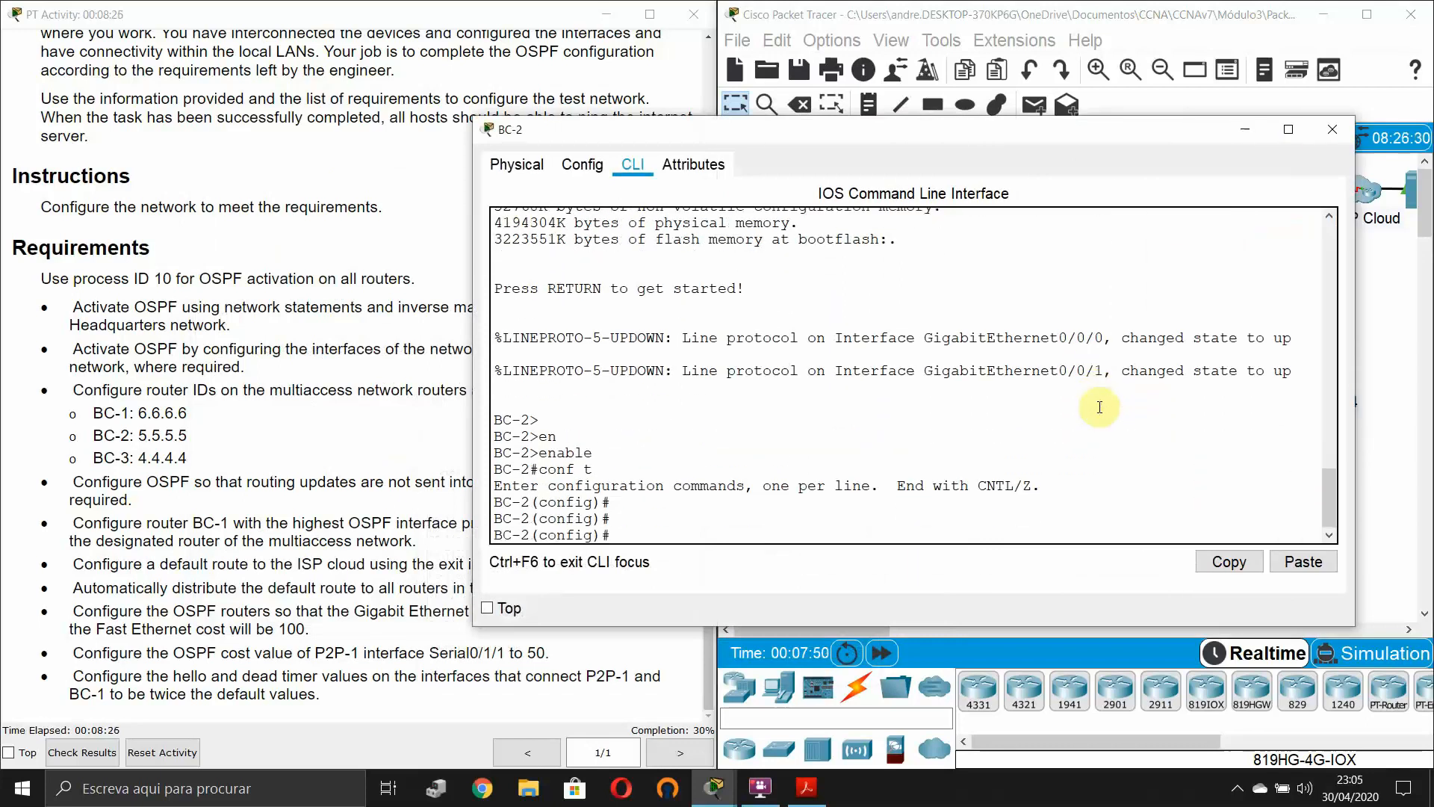
- Start OSPF routing process 10 on BC-2 and set its router ID to 5.5.5.5
text(router)
key(Tab)
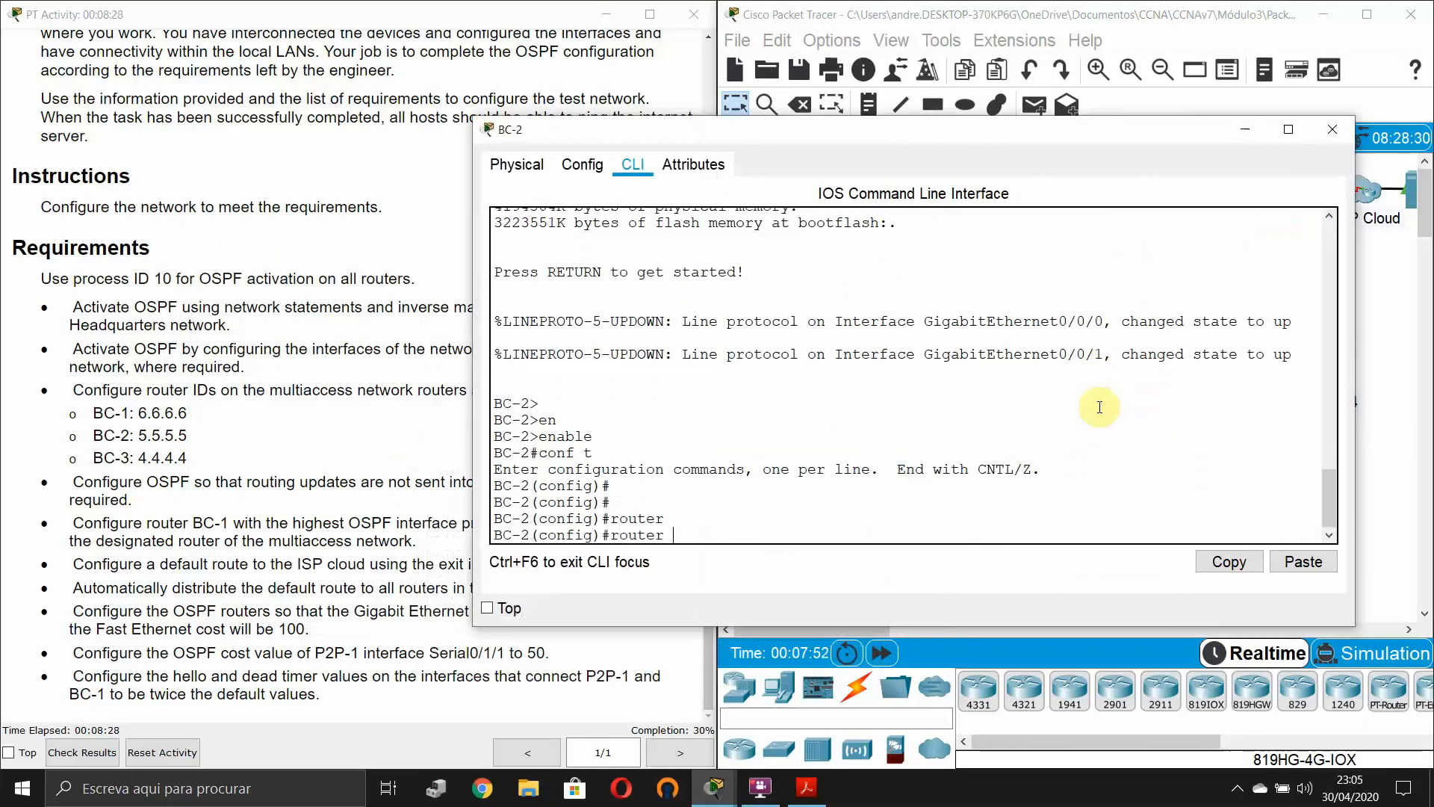
text(os)
key(Tab)
text(10)
key(Return)
text(router)#router)
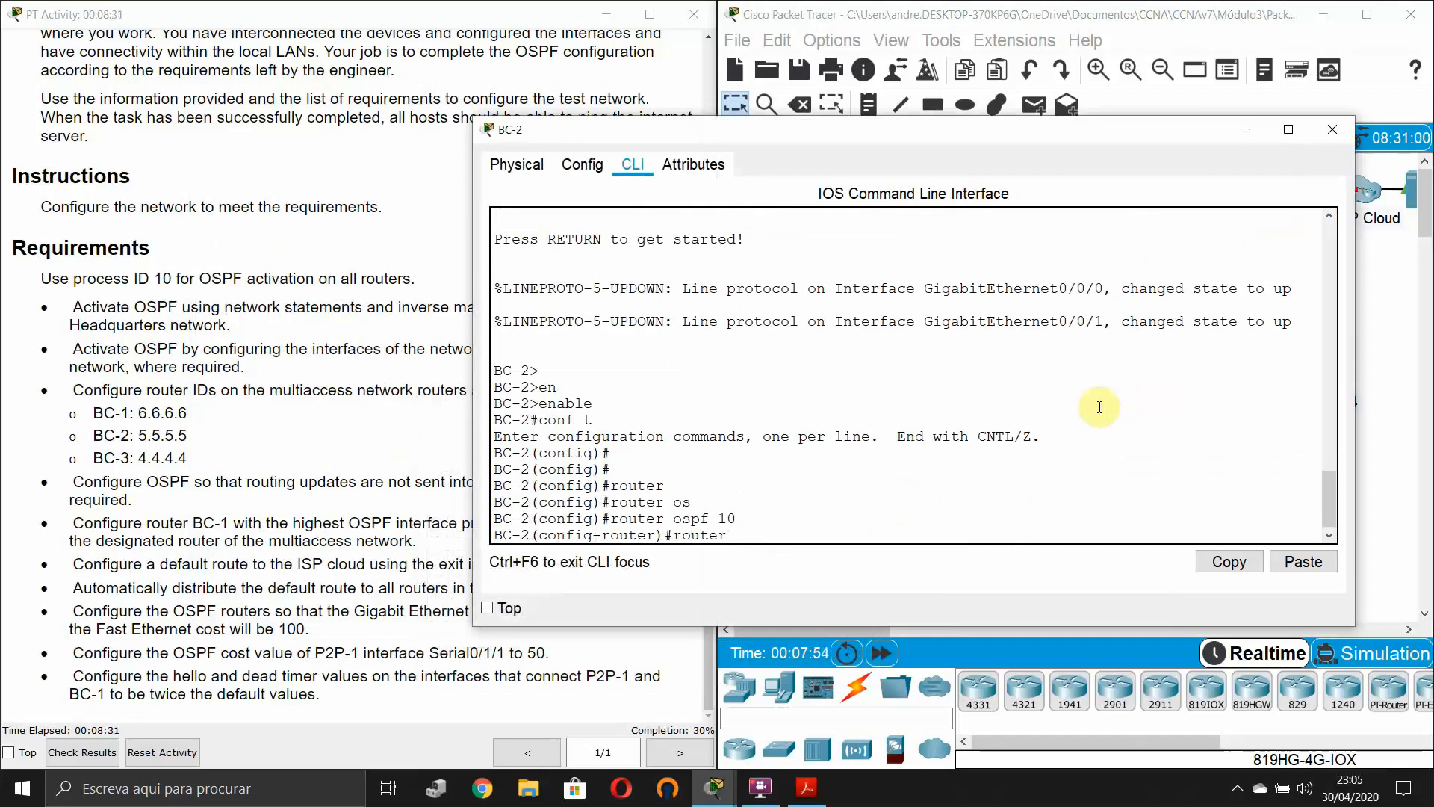
key(Tab)
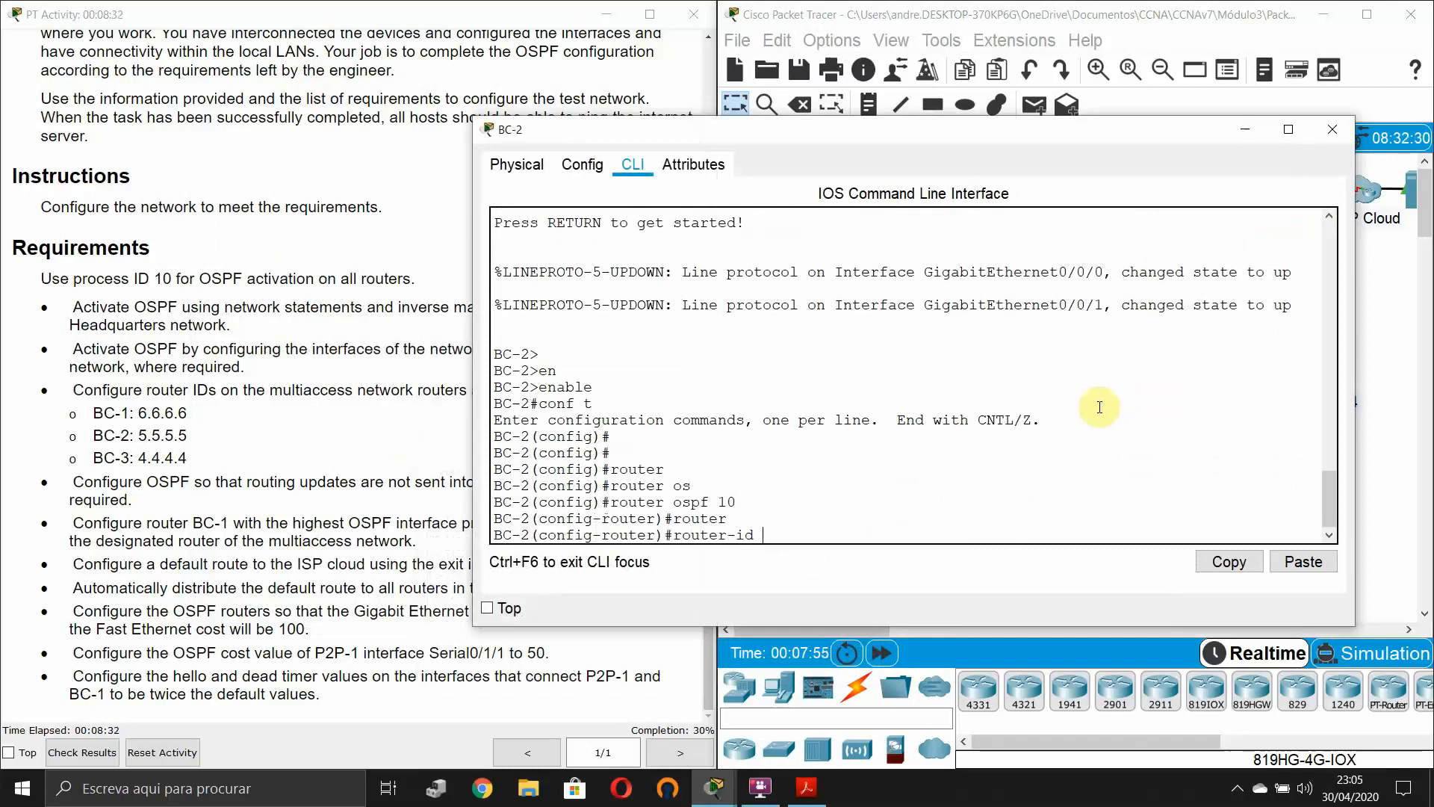
text(5.5.5.5)
key(Return)
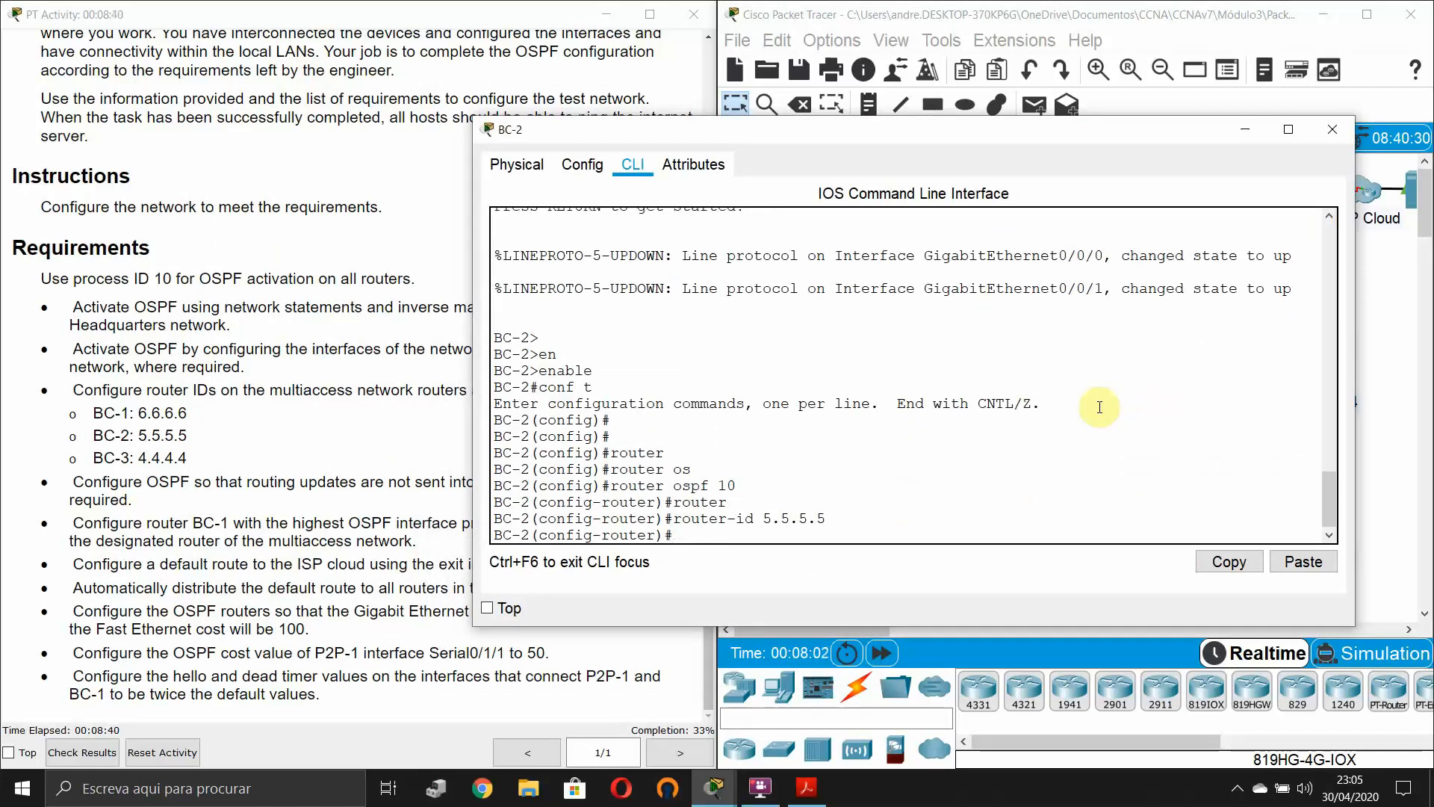
- Return BC-2 to global configuration mode and show its brief IP interface summary
text(exi)
key(Tab)
key(Return)
key(Return)
text(do show)
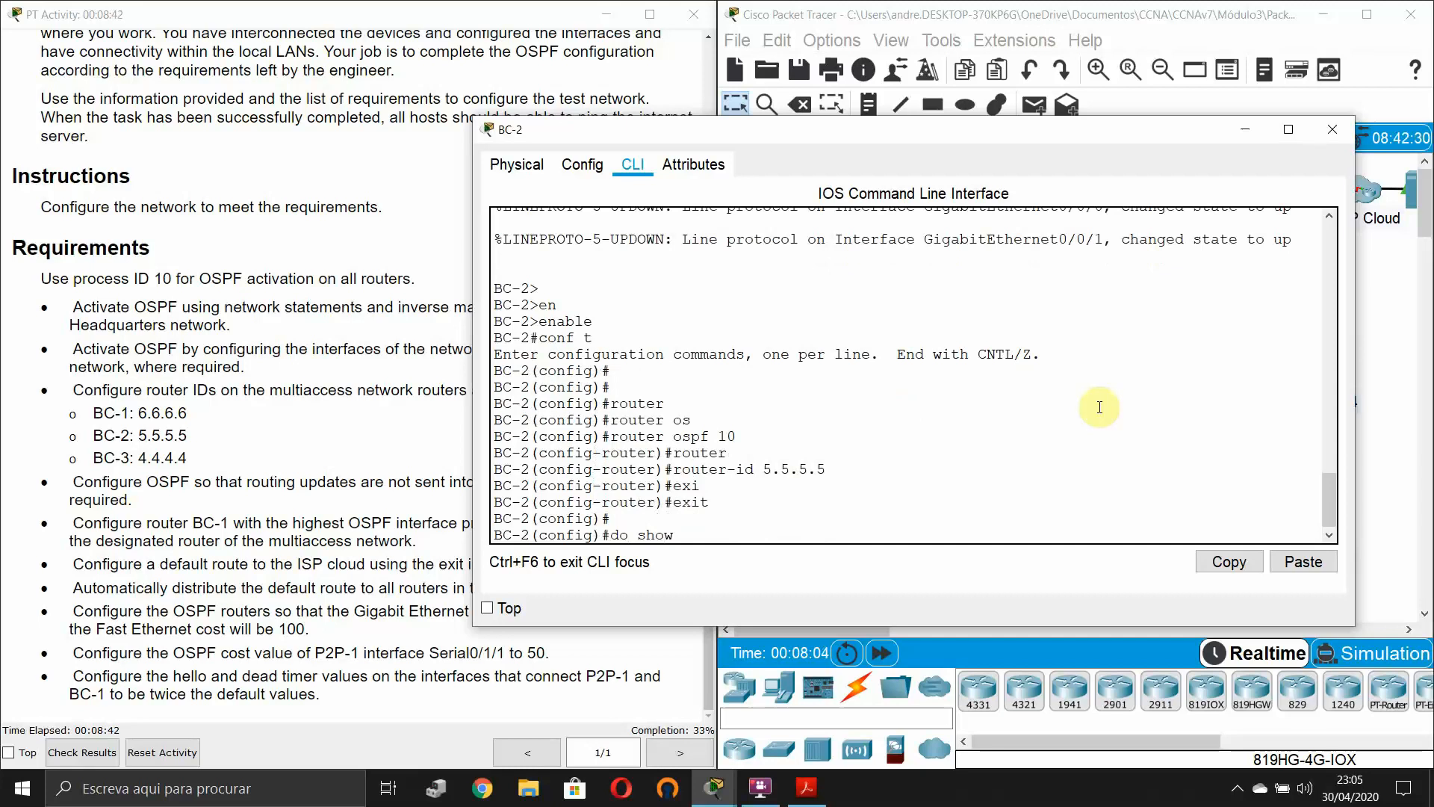
text( ip int brief)
key(Return)
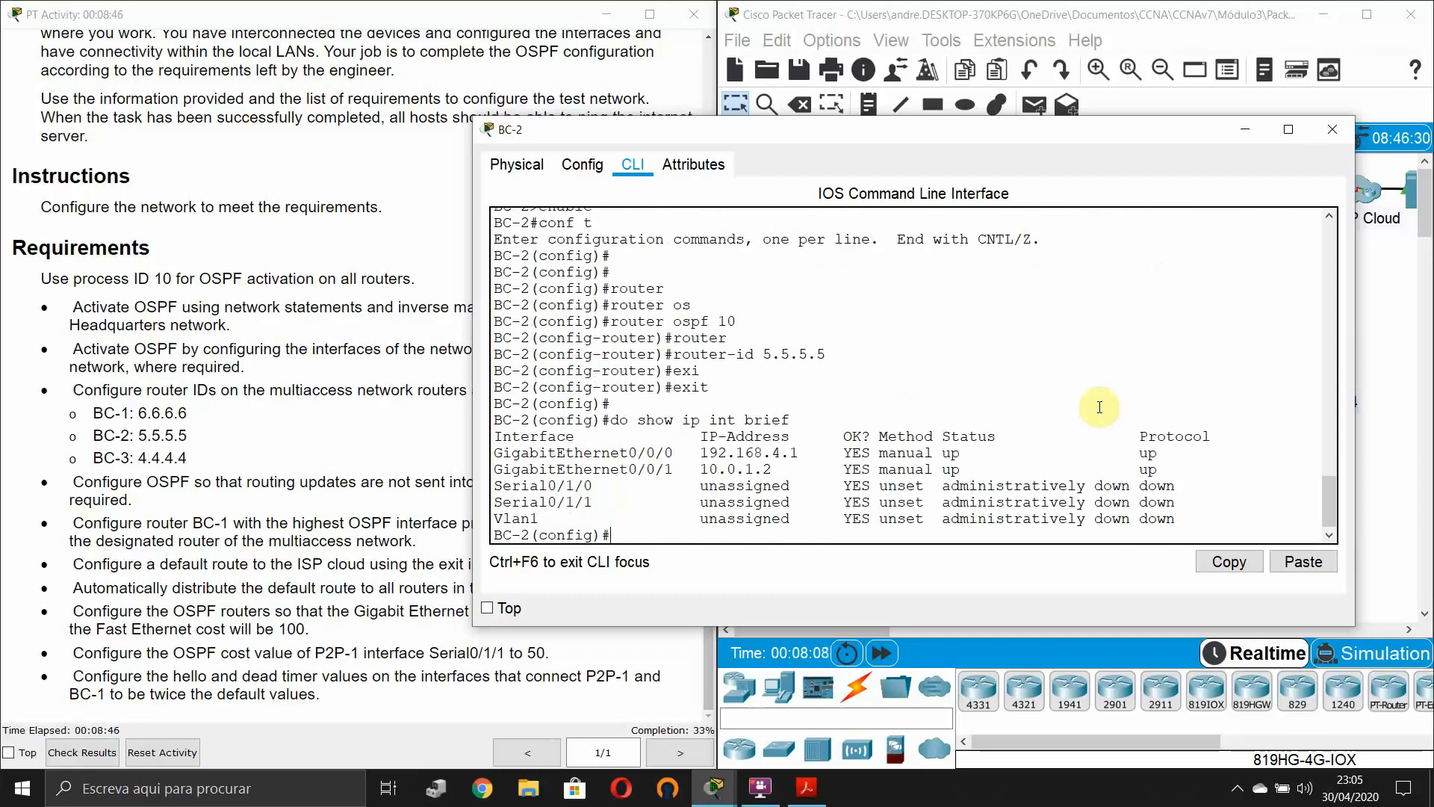
- Activate OSPF process 10 in area 0 on BC-2's GigabitEthernet 0/0/0 interface
text(int)
key(Tab)
text(gi)
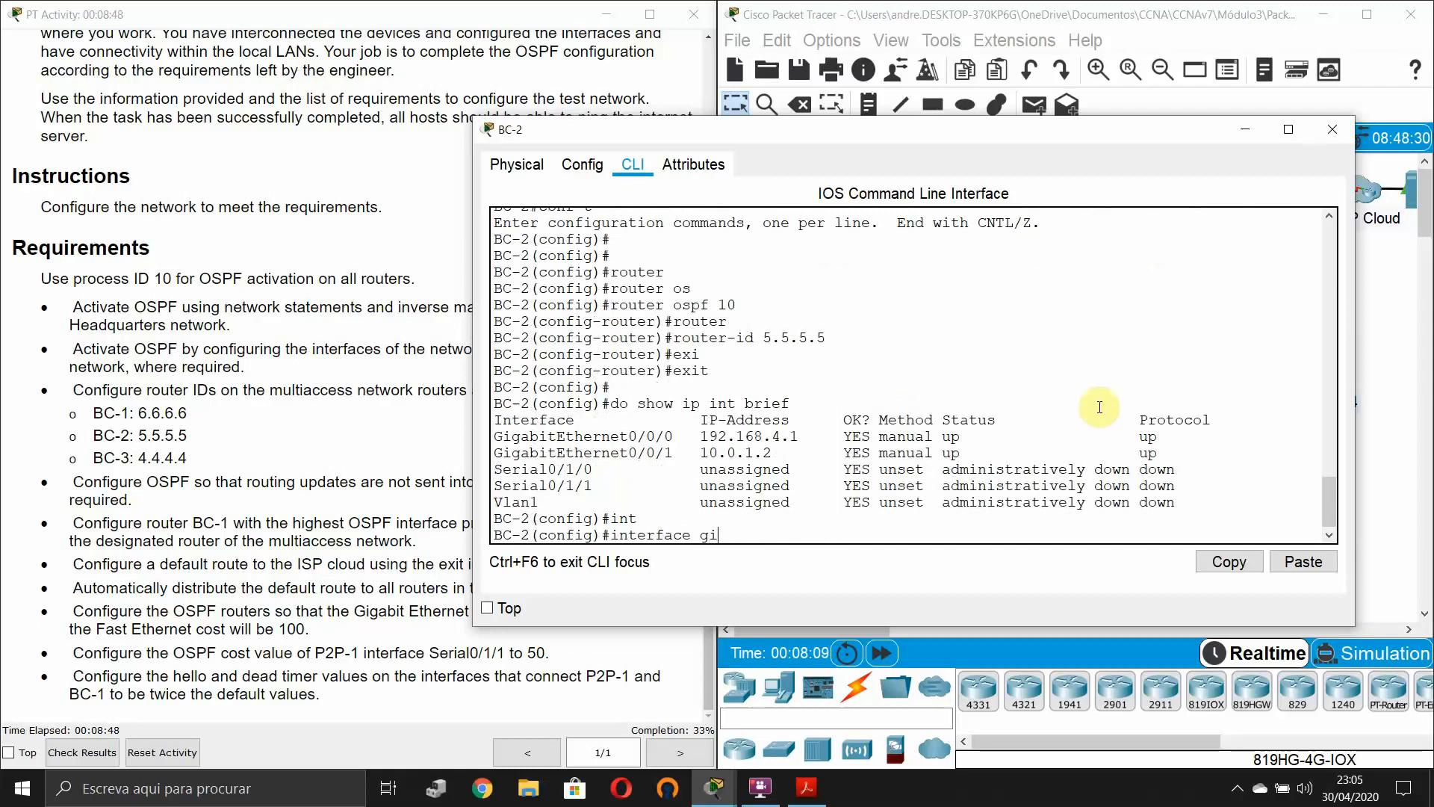
key(Tab)
text(0/0)
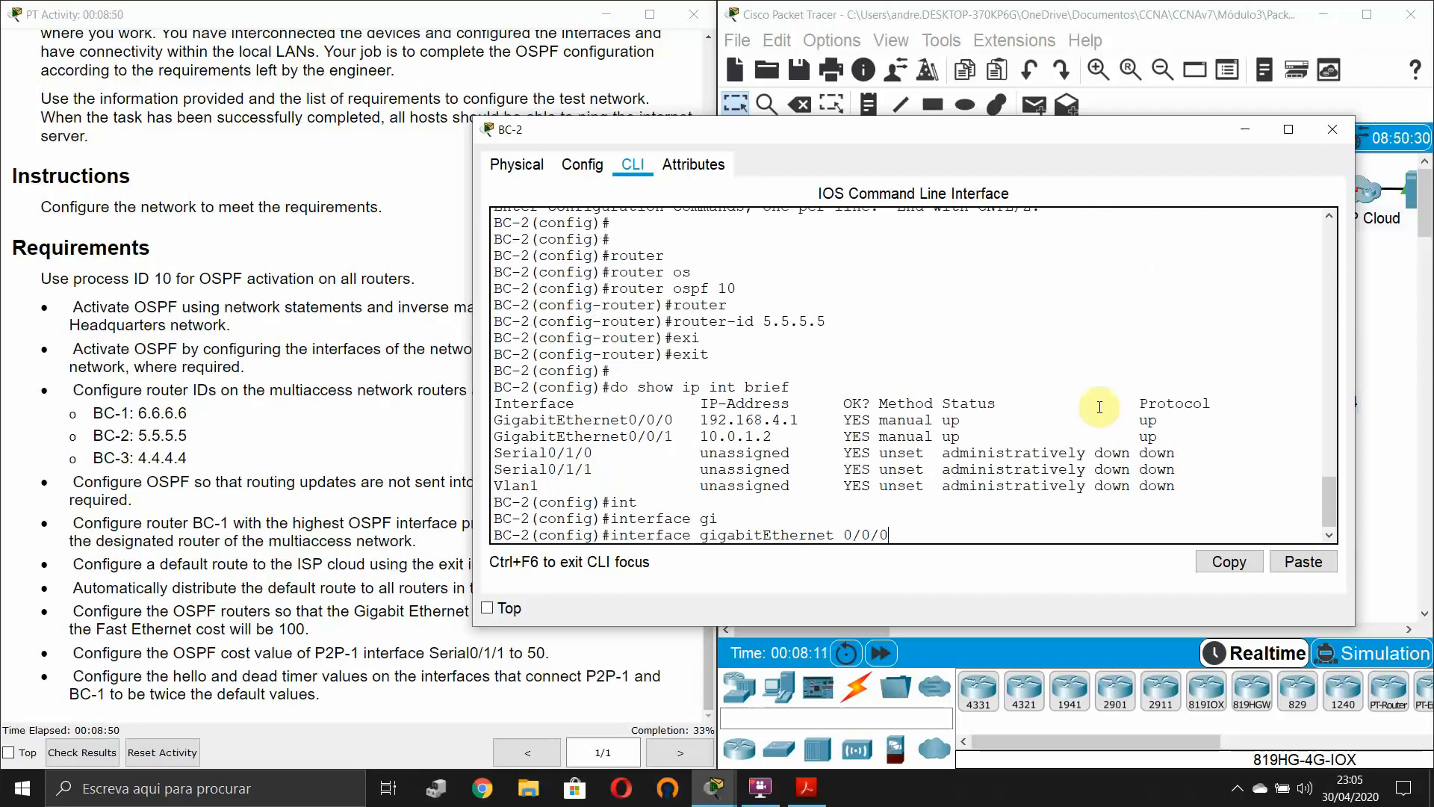
key(Return)
text(ip )
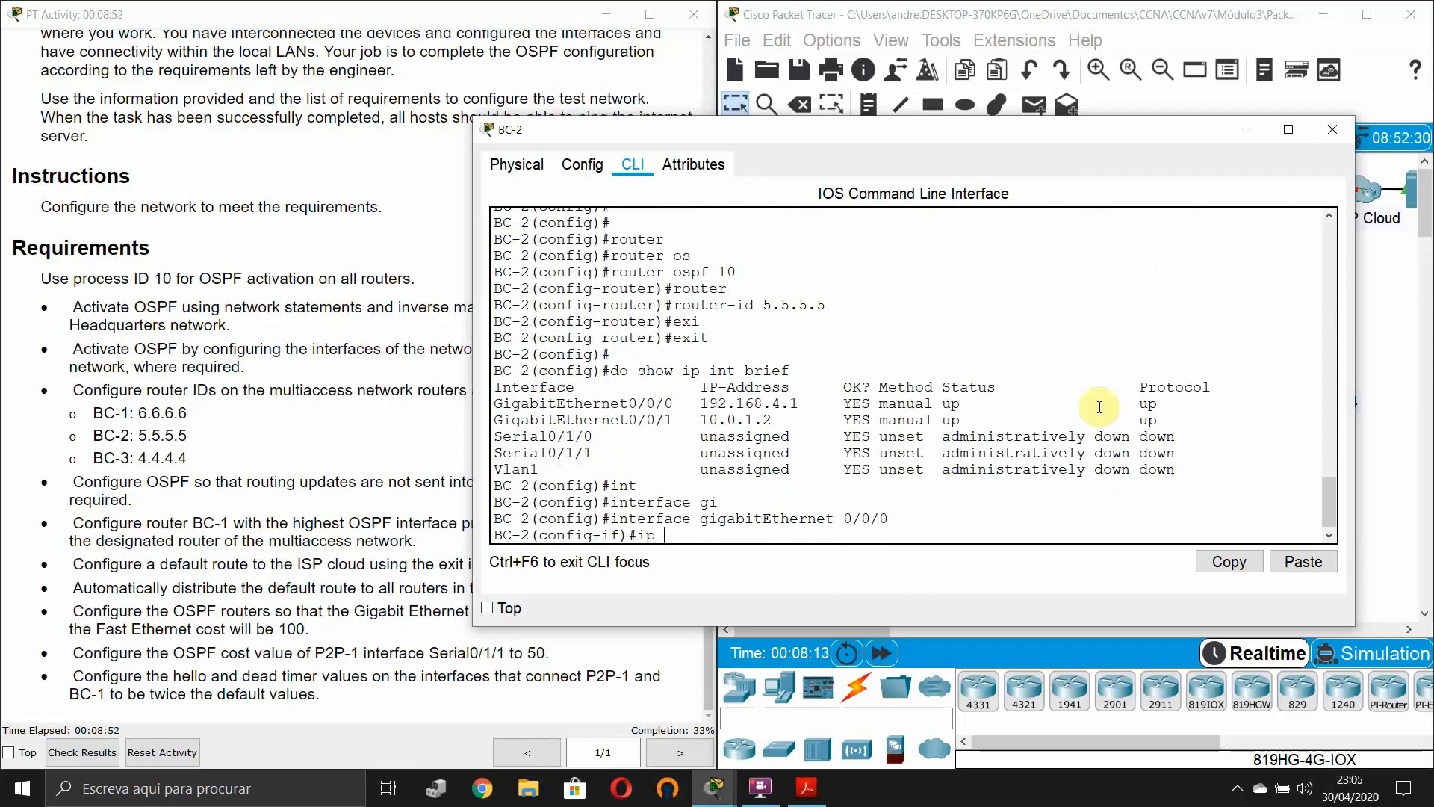
text(os)
key(Tab)
text(10)
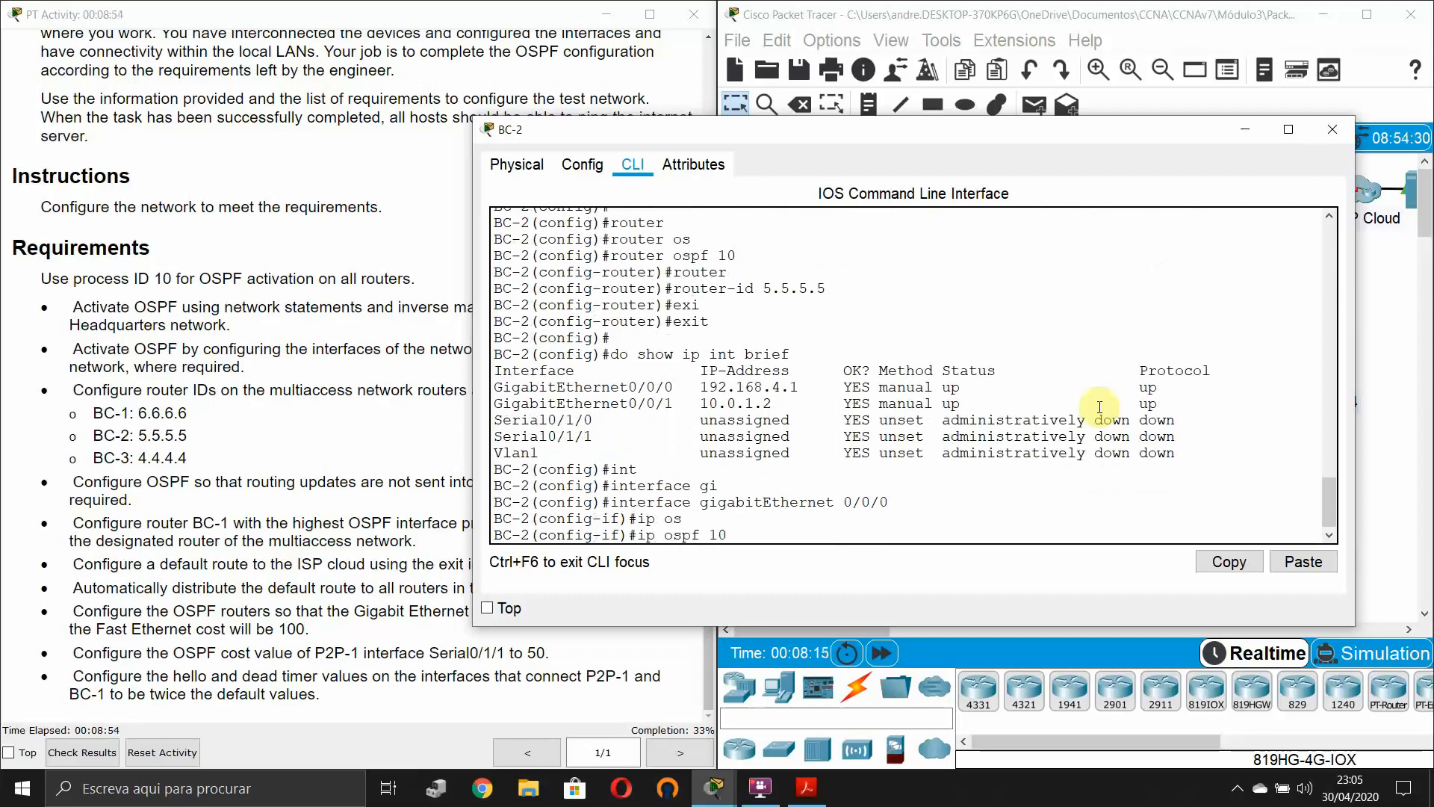
text( are)
key(Tab)
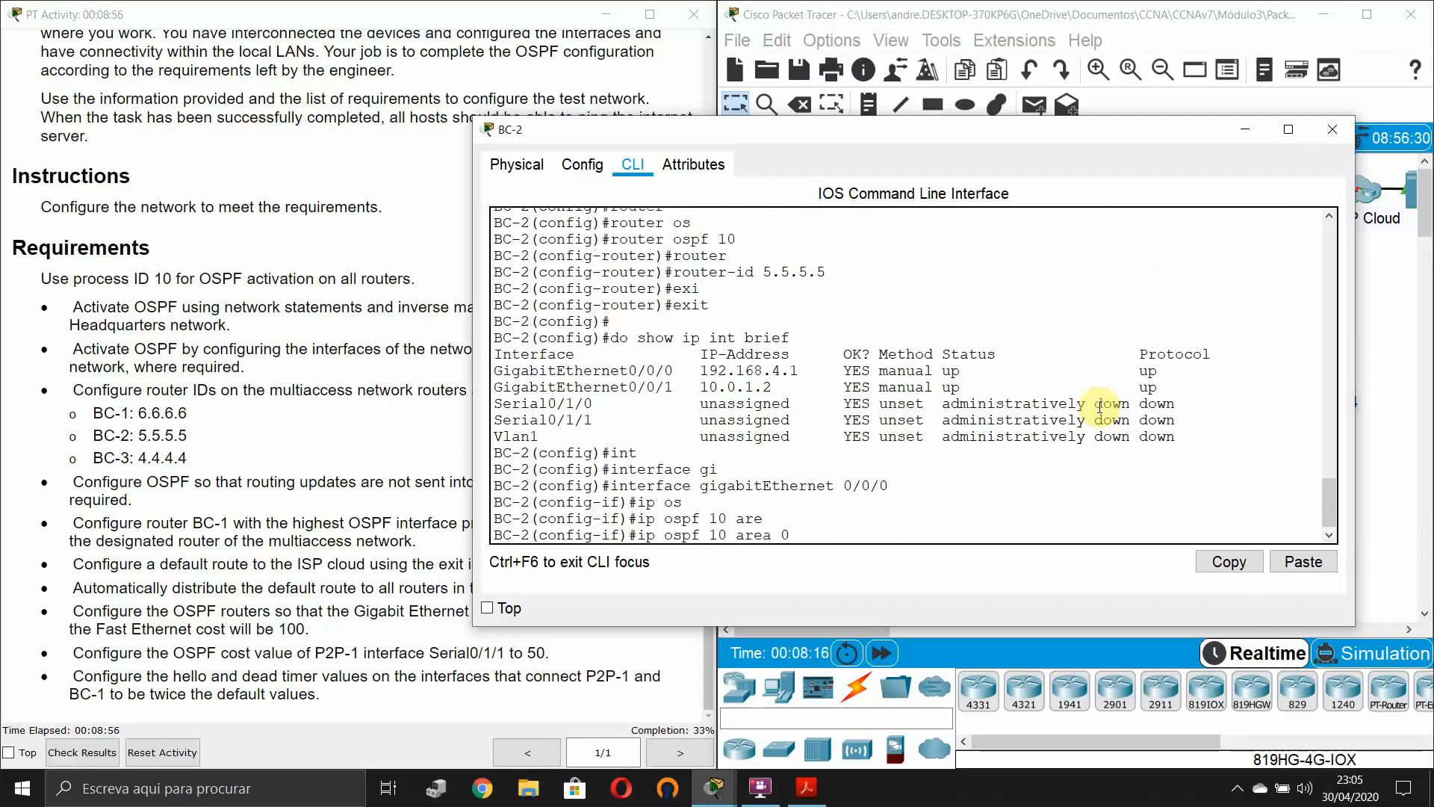
key(Return)
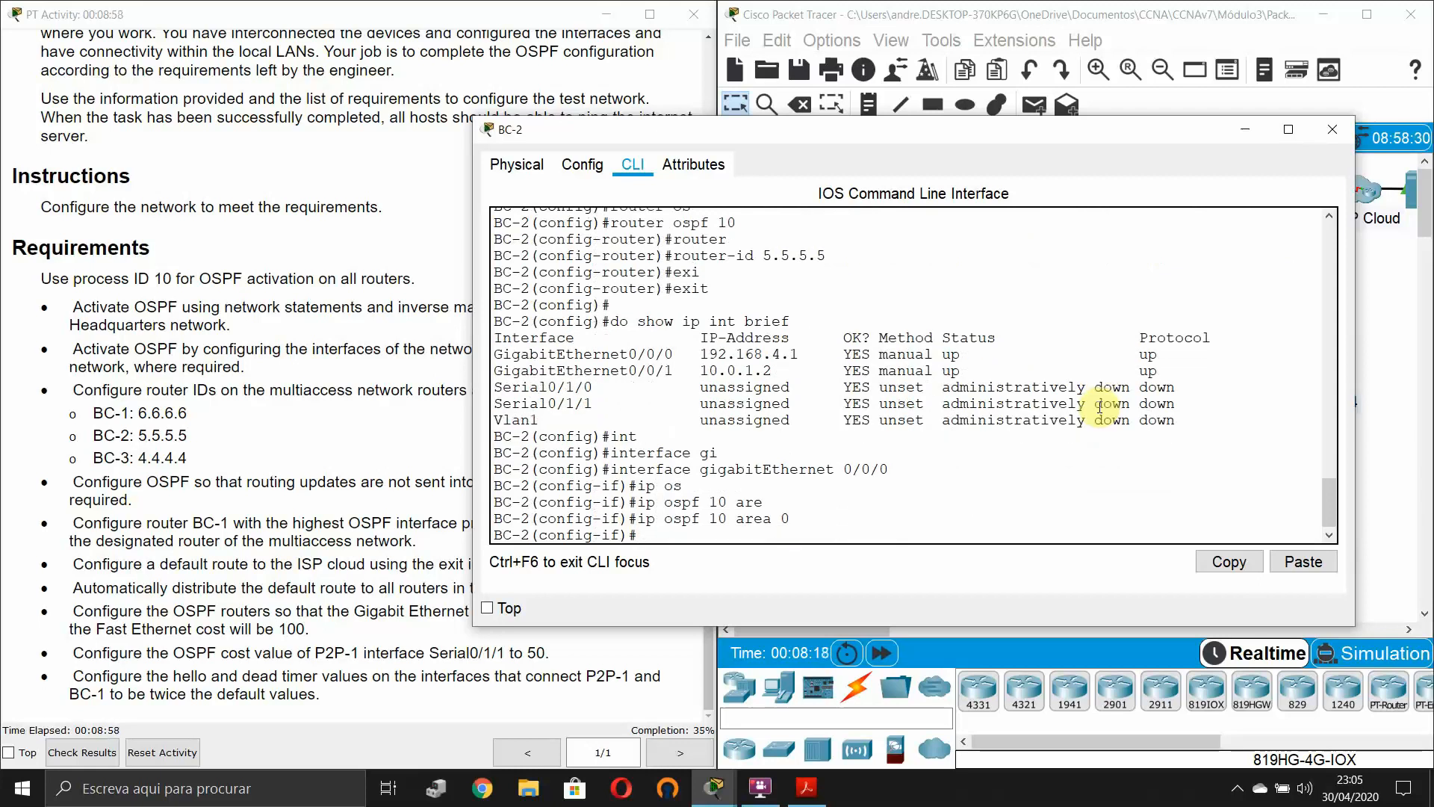
- Activate OSPF process 10 in area 0 on BC-2's GigabitEthernet 0/0/1 interface
key(Up)
key(Up)
key(Up)
key(Up)
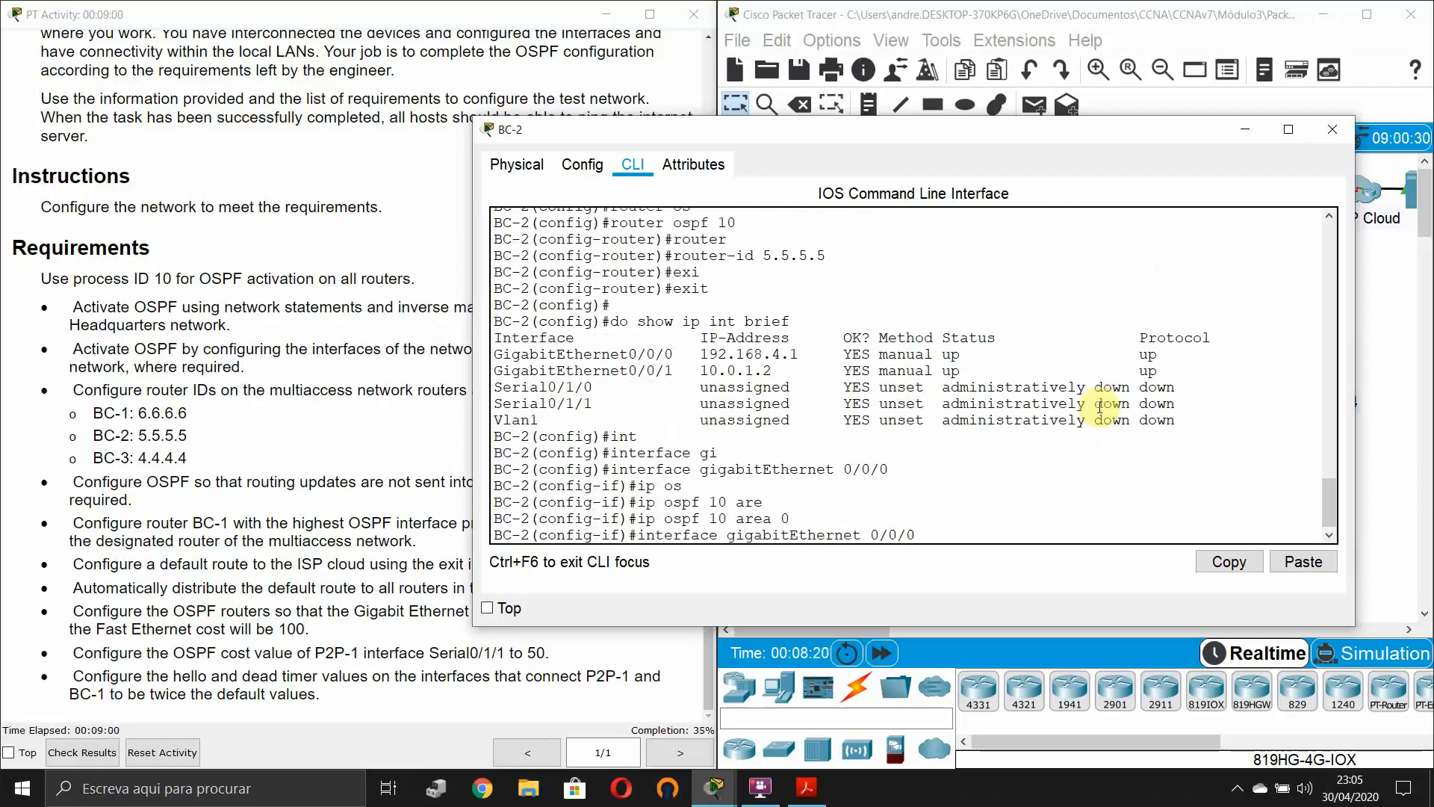
key(BackSpace)
text(1)
key(Return)
key(Up)
key(Up)
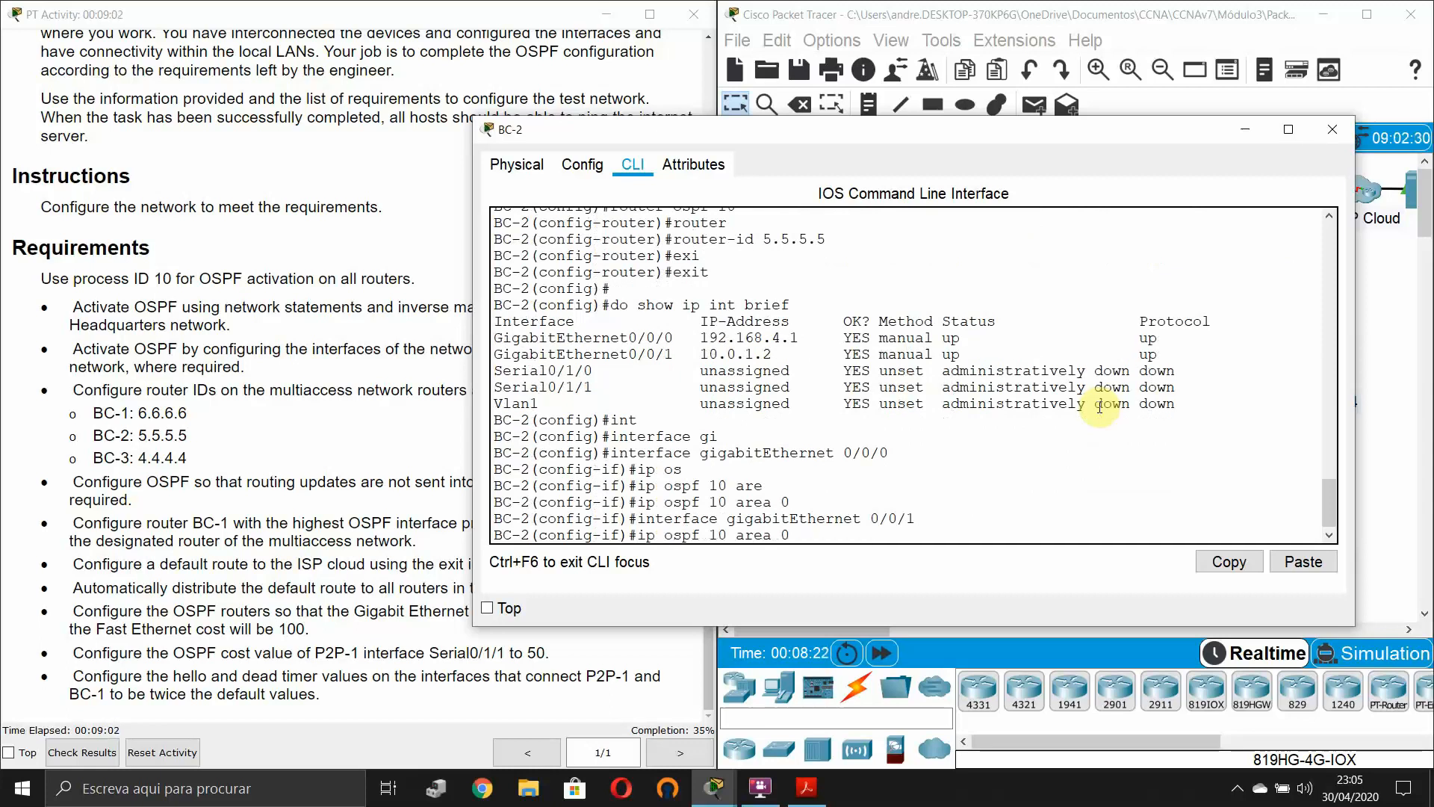
key(Return)
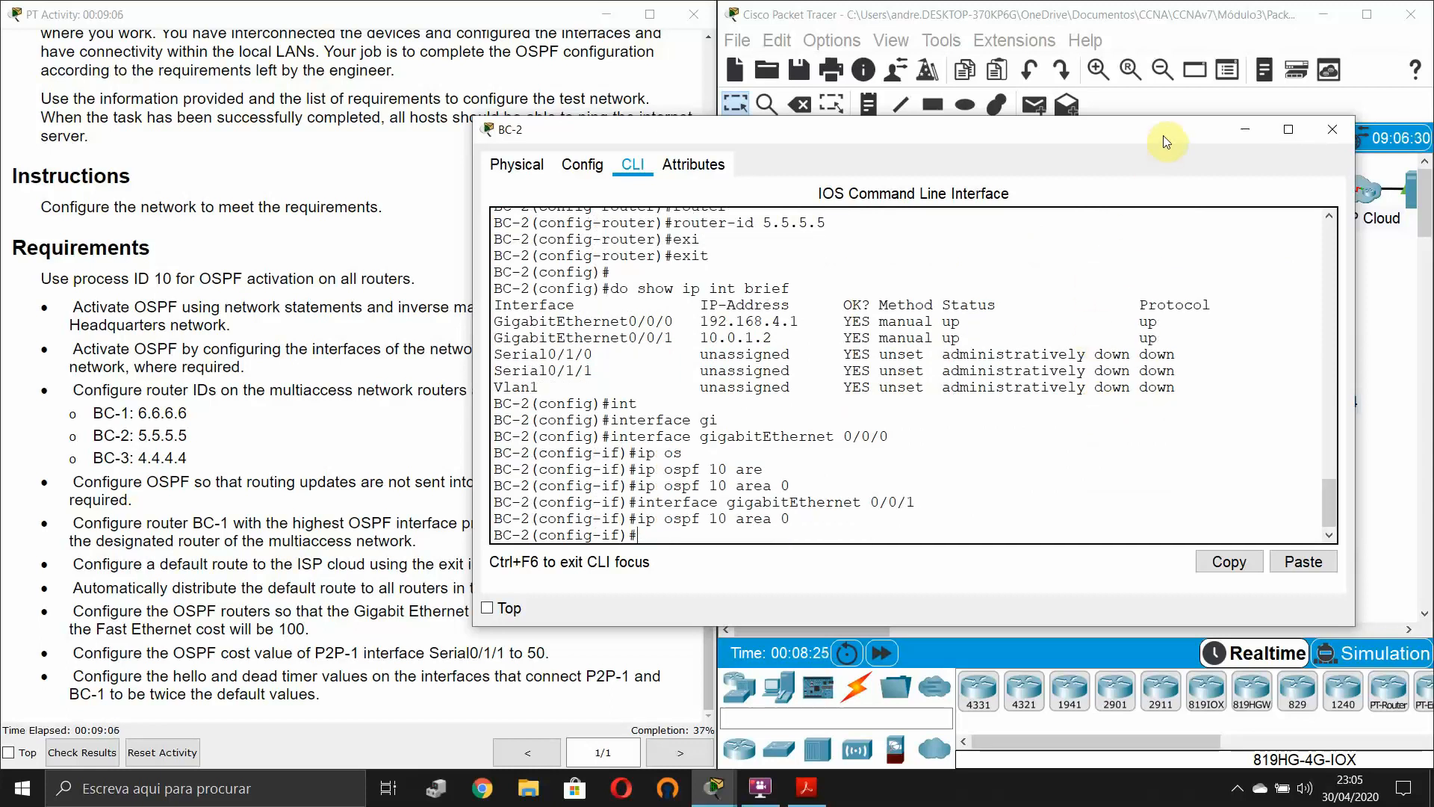
- Put BC-2's window away, open the command line of router BC-3 and enter global configuration mode
drag(1207, 141, 939, 153)
click(977, 145)
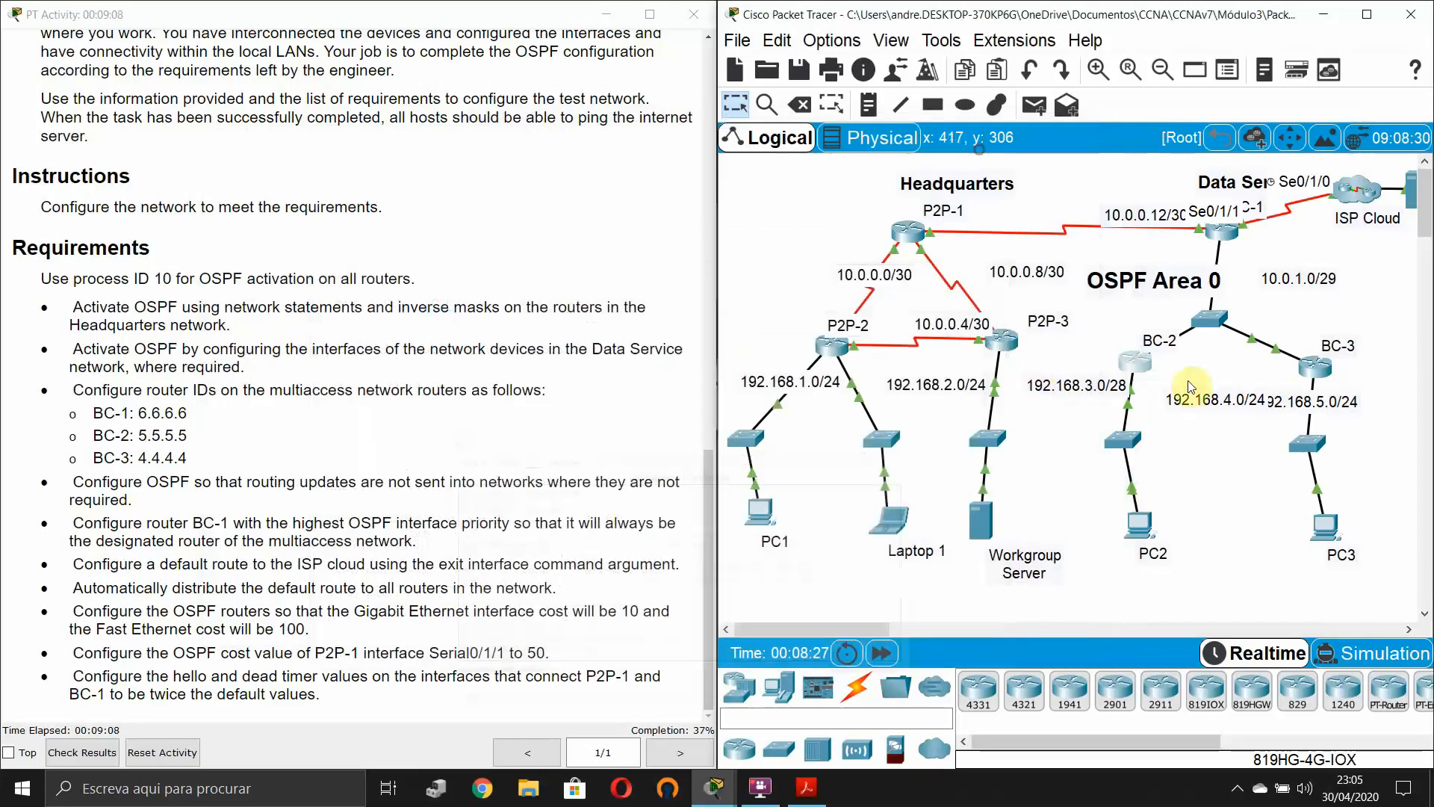
click(1316, 371)
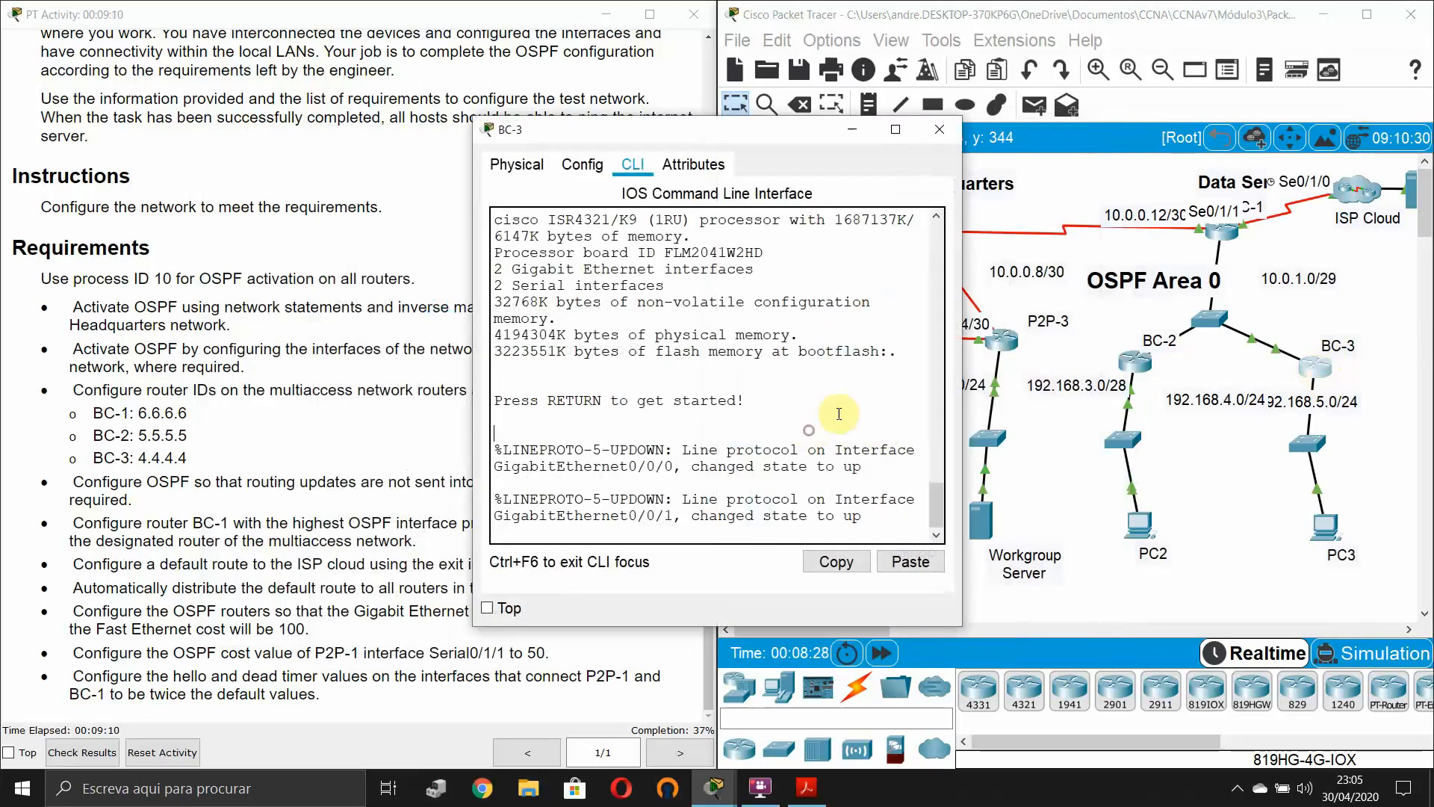
key(Return)
key(Return)
text(en)
key(Tab)
key(Return)
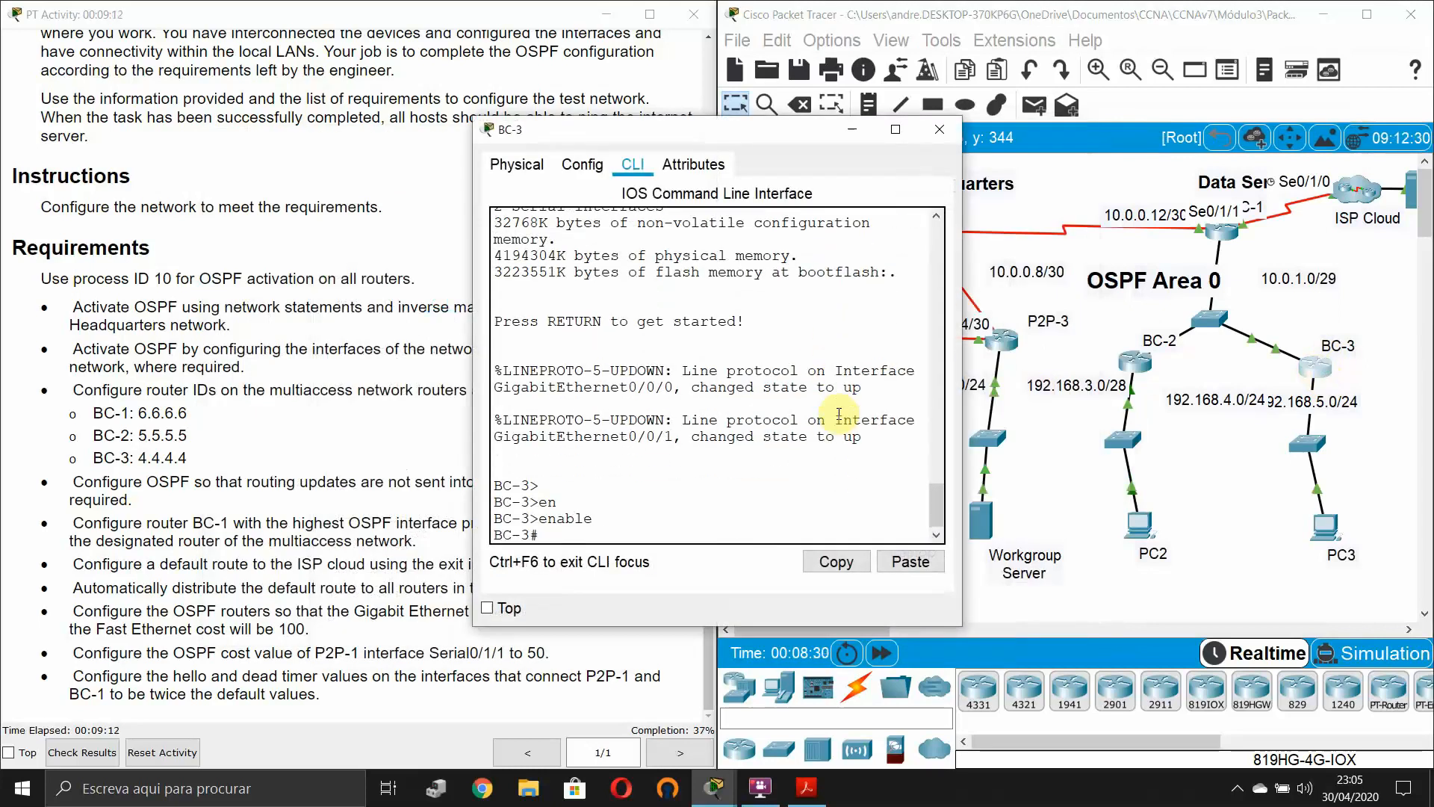
text(conf t)
key(Return)
key(Return)
- Start OSPF routing process 10 on BC-3 and set its router ID to 4.4.4.4
text(router)
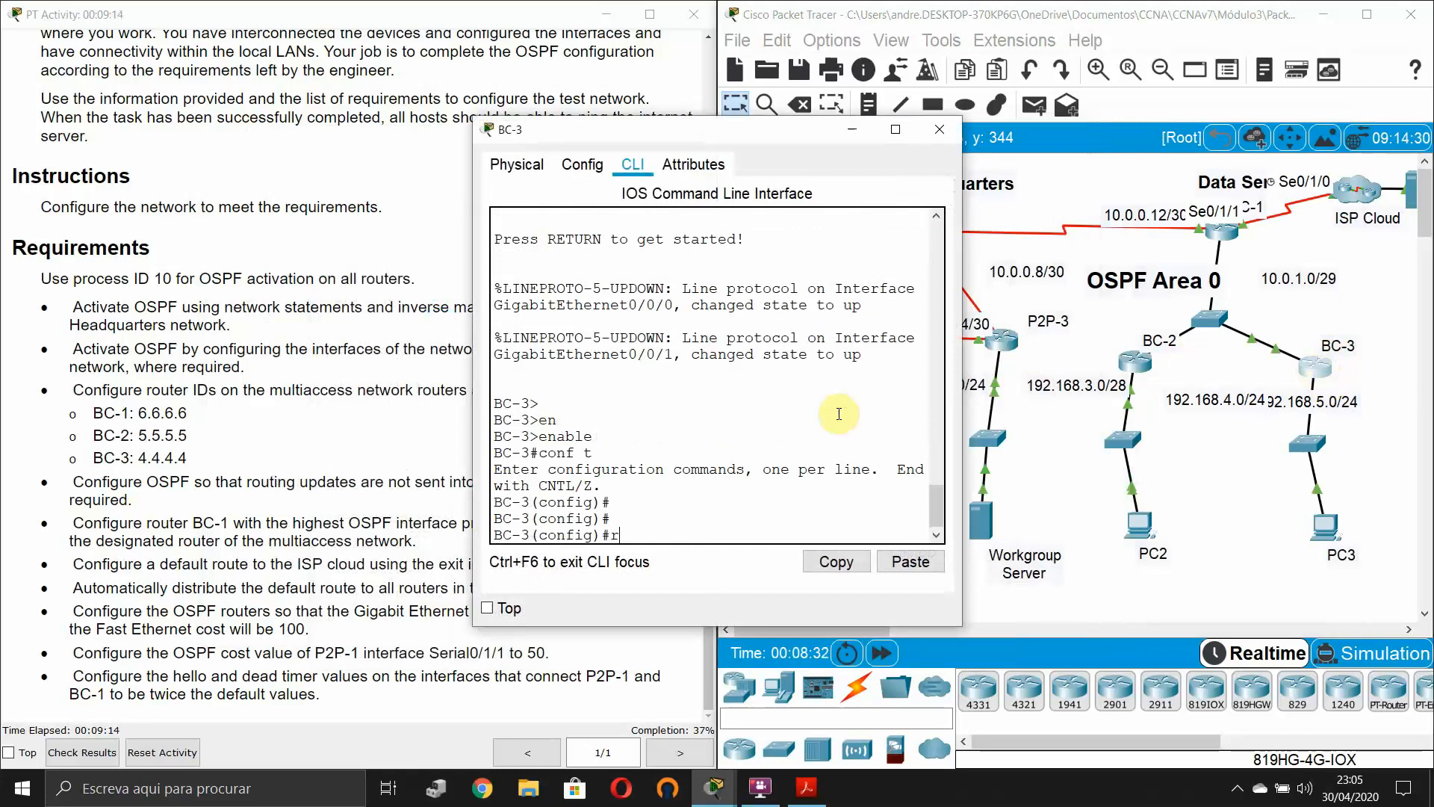
key(Tab)
text(os)
key(Tab)
text(10)
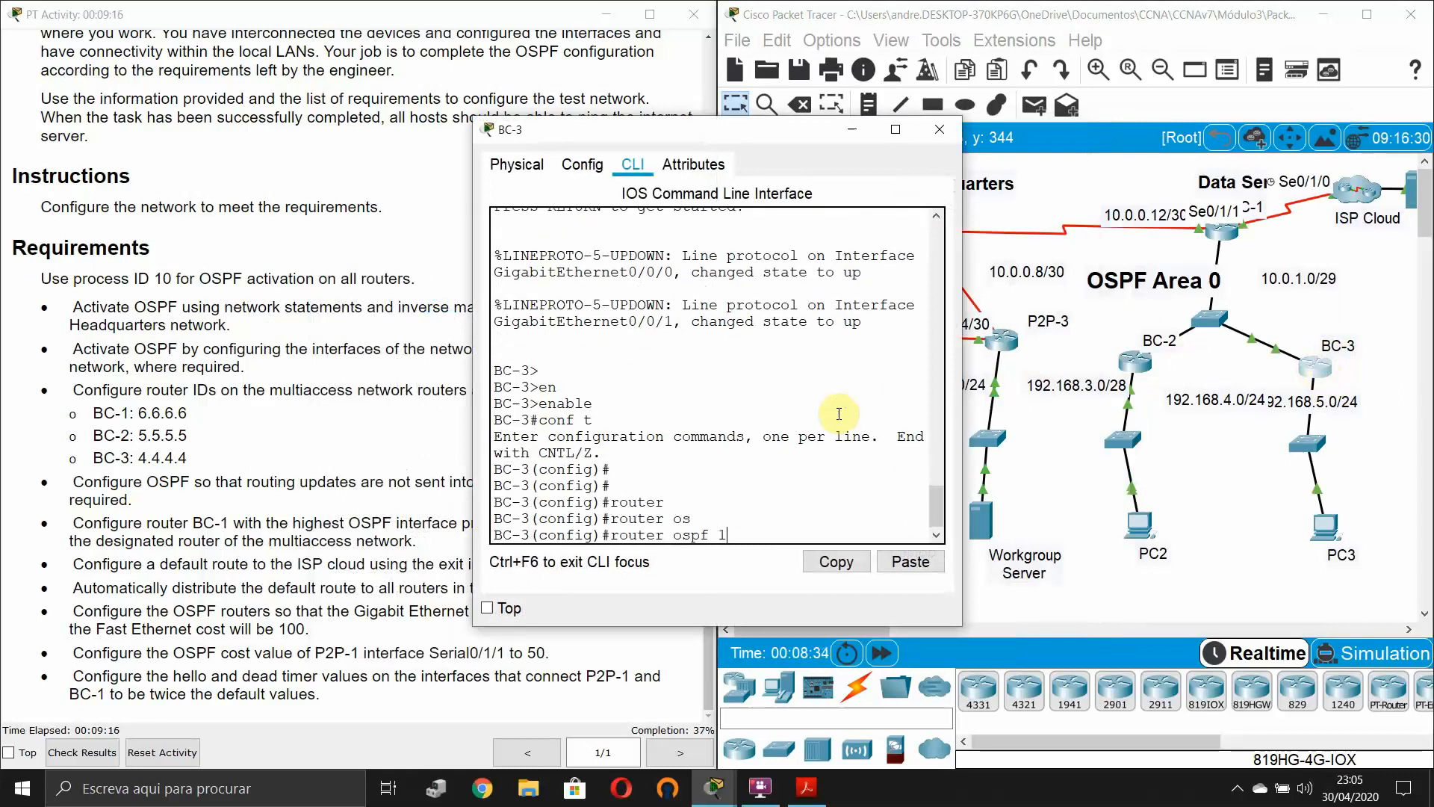
key(Return)
text(router)#route)
key(Tab)
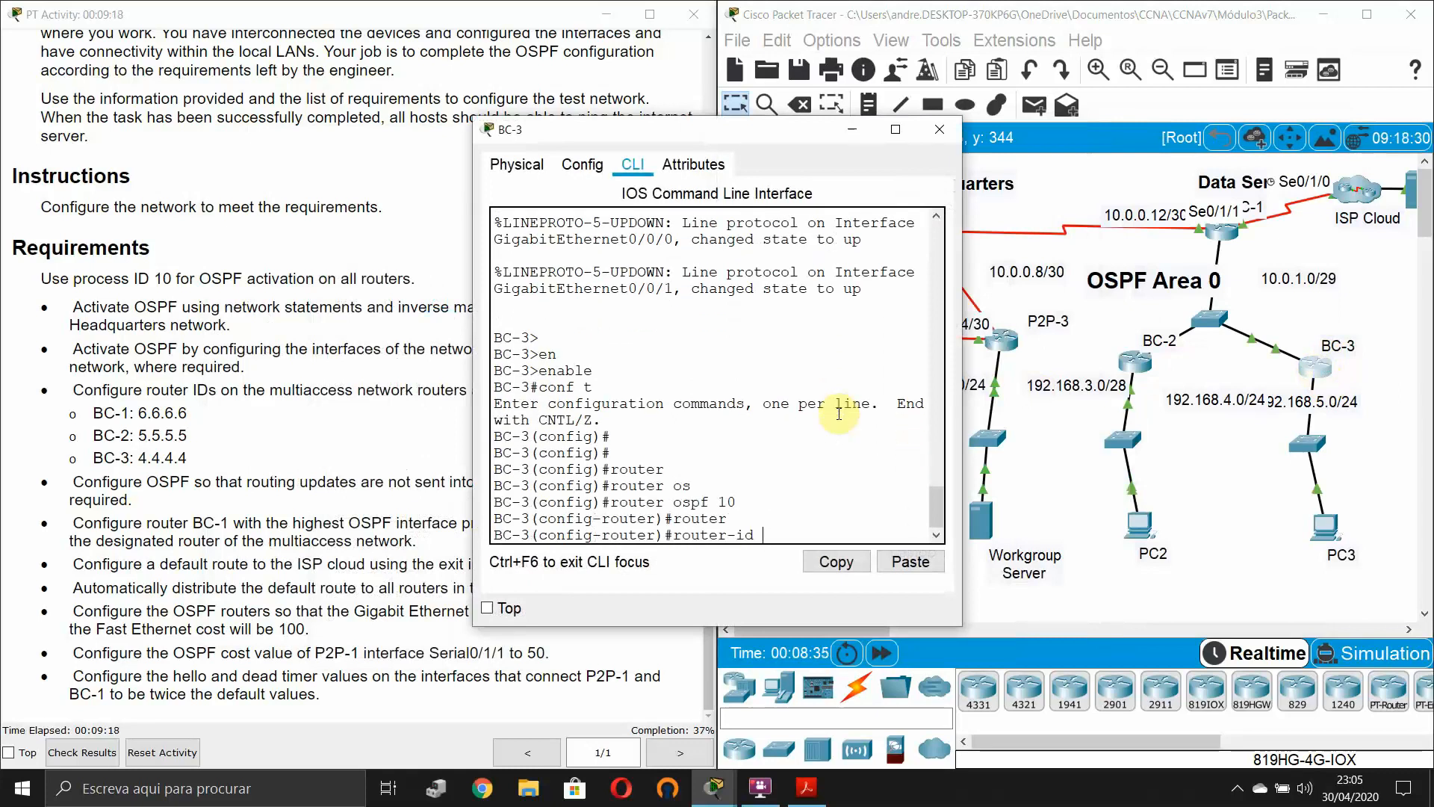
text(4.4.4.4)
key(Return)
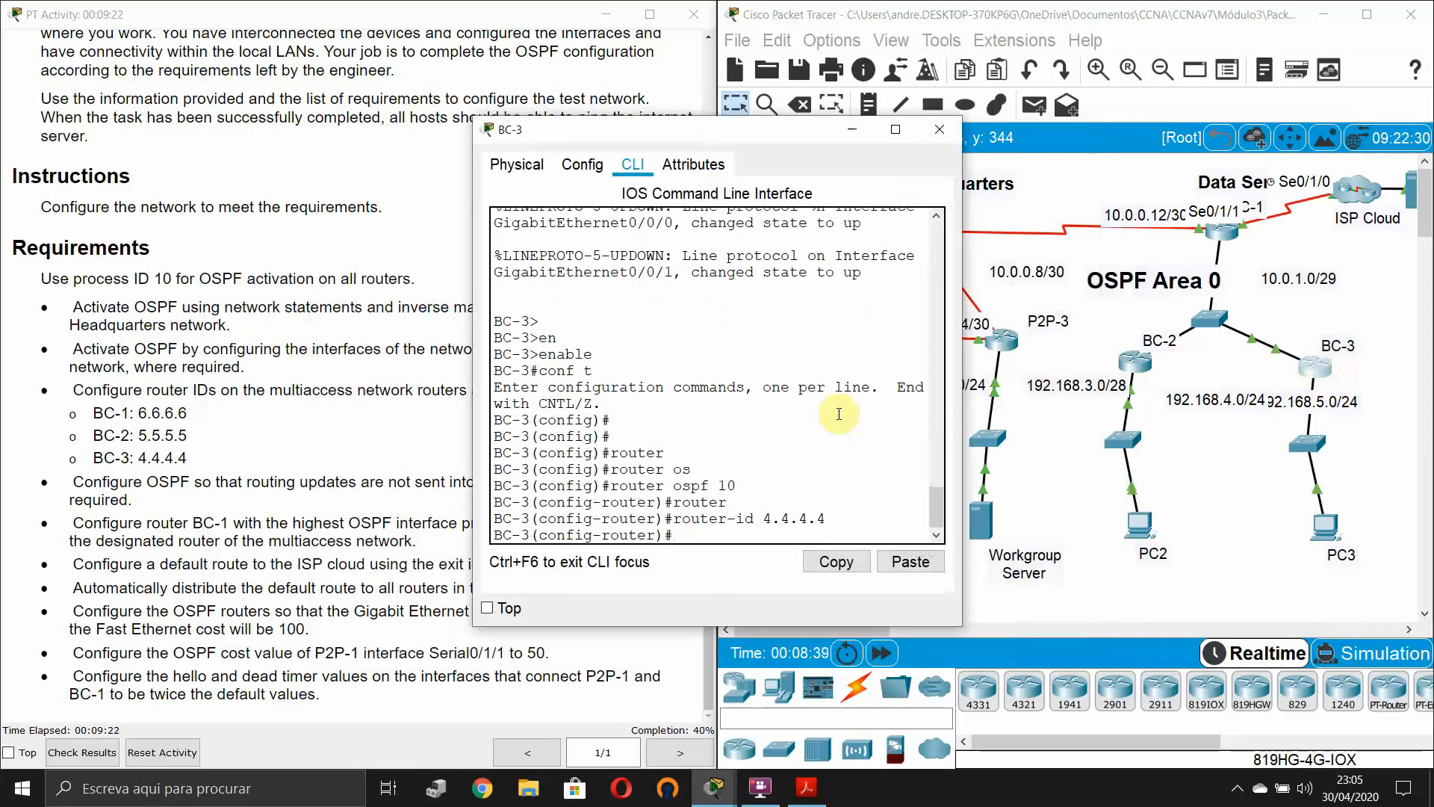
- Return BC-3 to global configuration mode, show its brief IP interface summary and widen its window
text(exi)
key(Tab)
key(Return)
text(in)
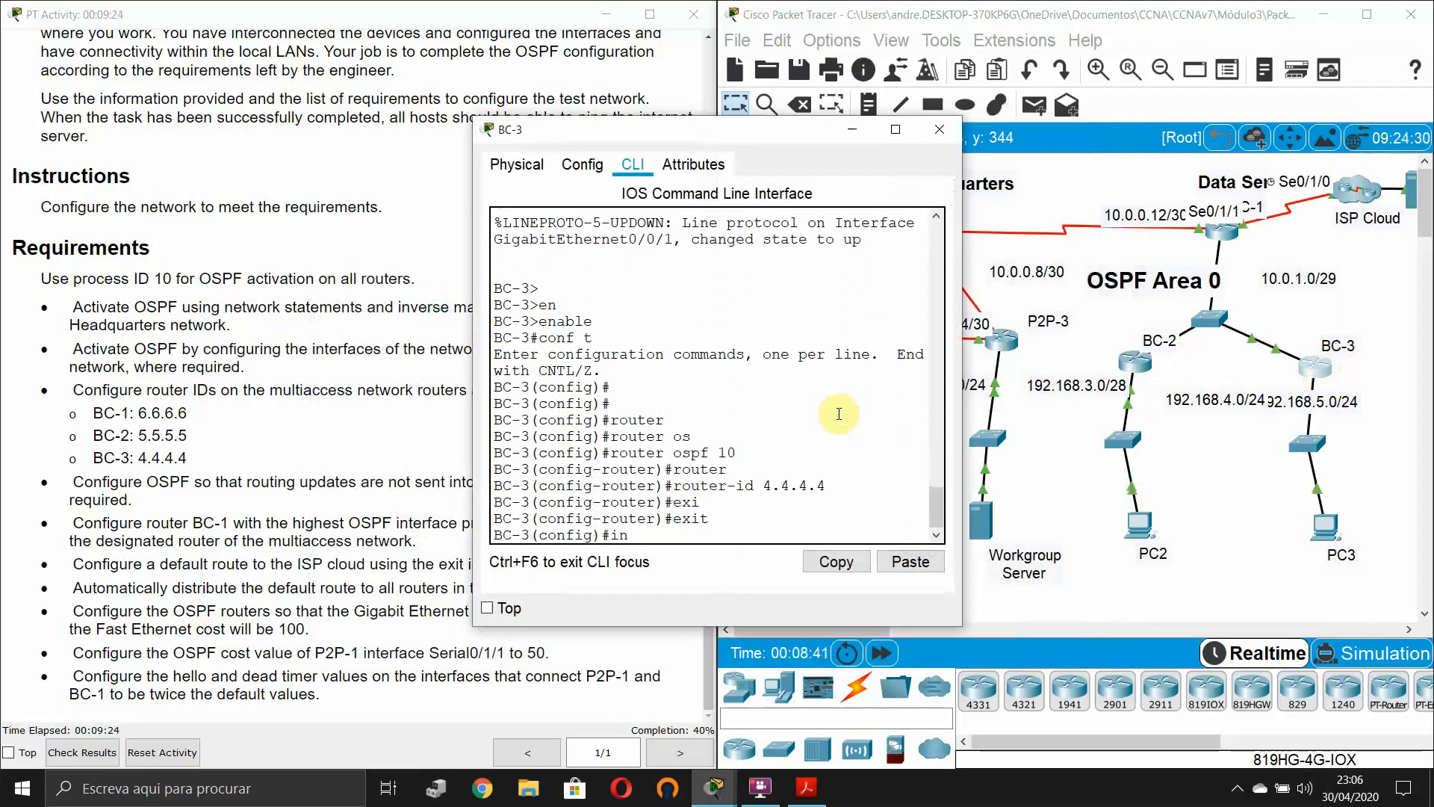
key(BackSpace)
key(BackSpace)
text(do show ip int brief)
key(Return)
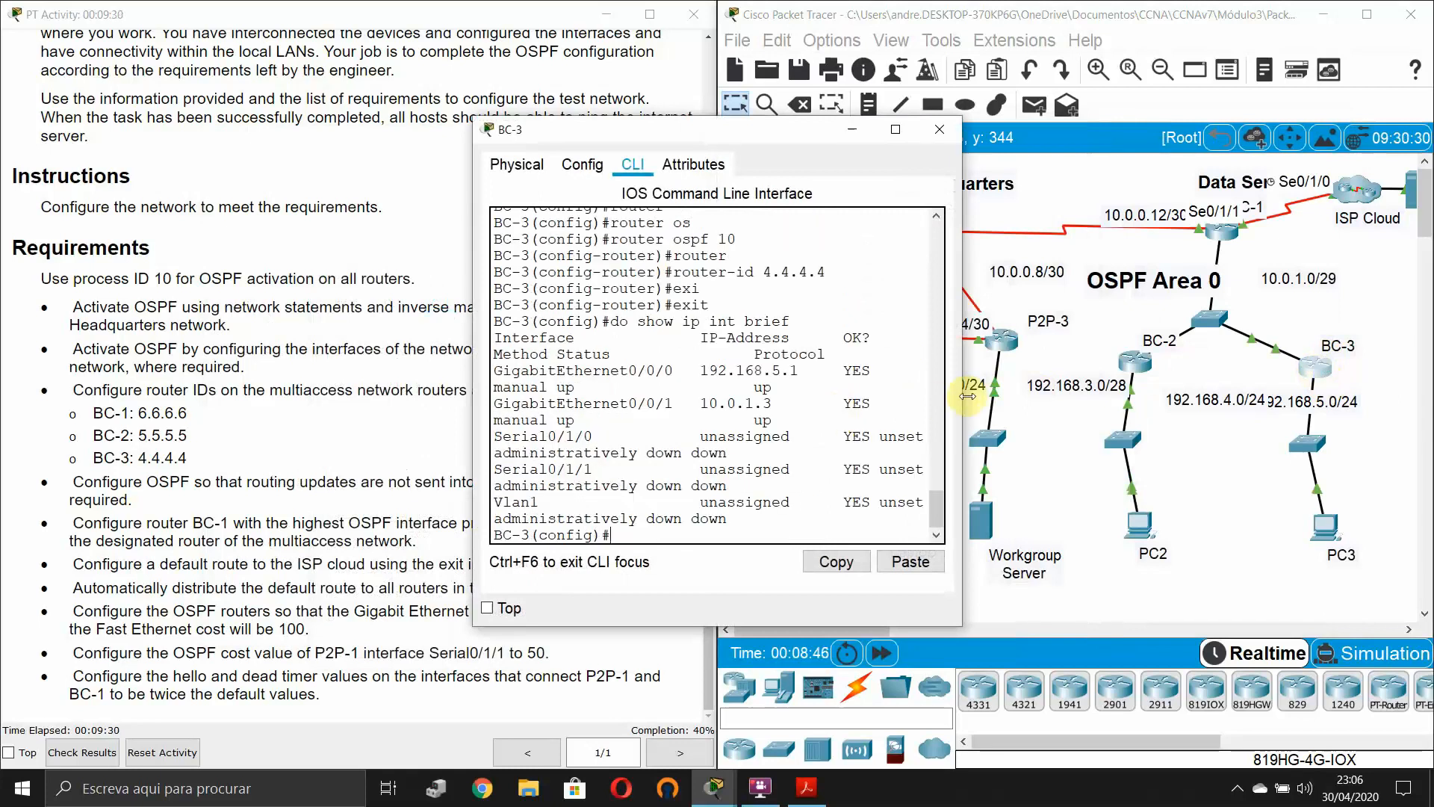
drag(962, 397, 1276, 396)
- Activate OSPF process 10 in area 0 on BC-3's GigabitEthernet 0/0/0 interface
text(in)
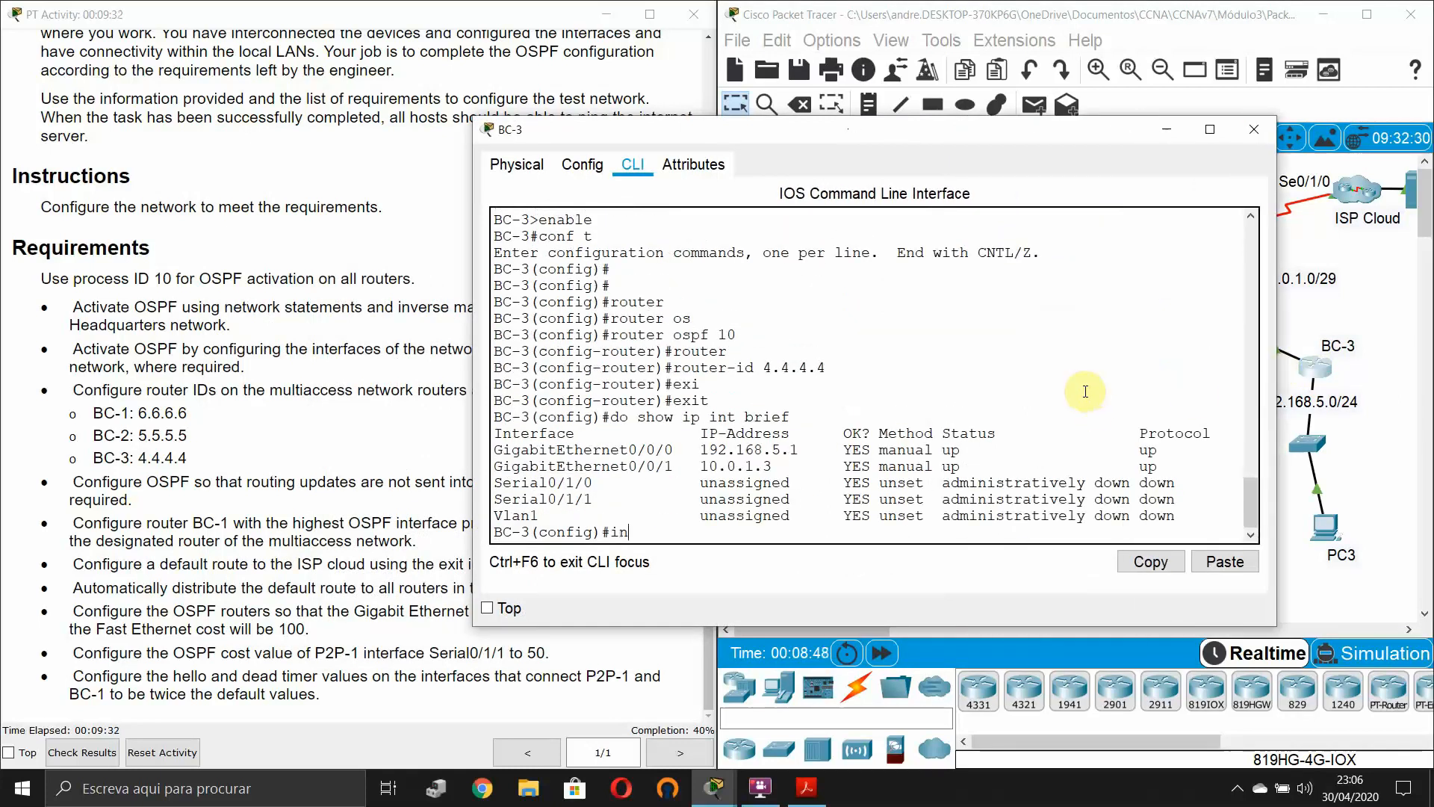
text(t)
key(Tab)
text(gi)
key(Tab)
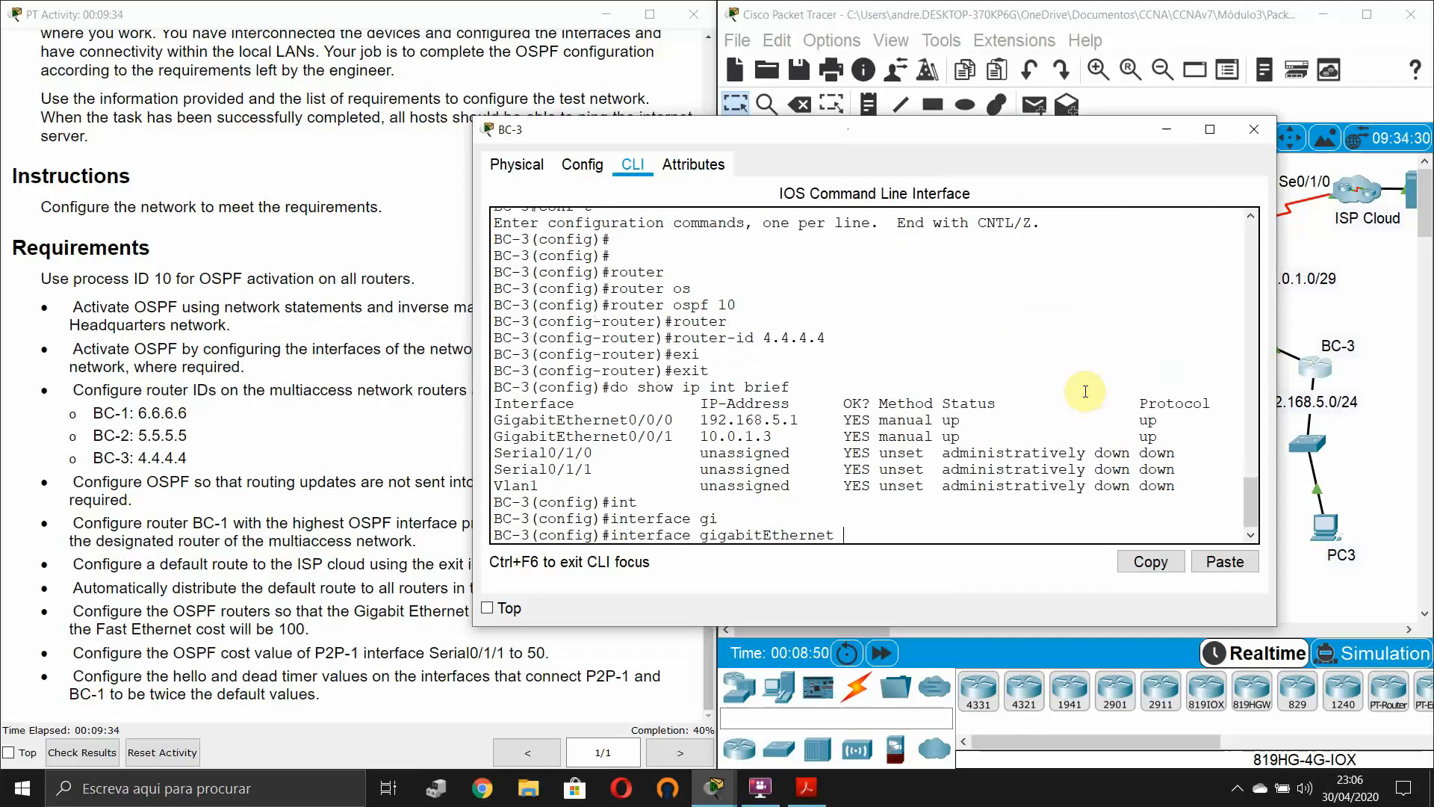
text(0/0/0)
key(Return)
text(ip)
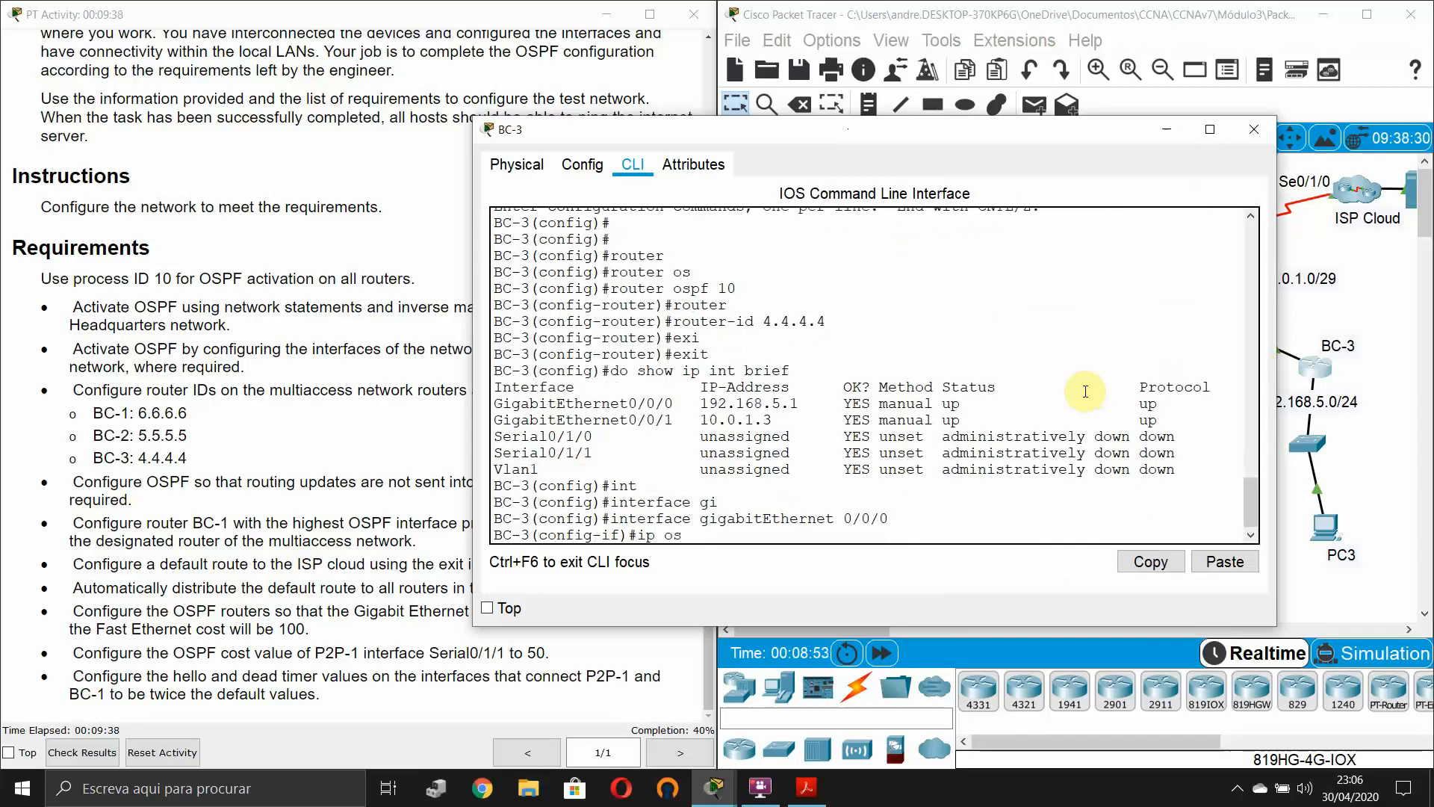
text( os)
key(Tab)
text(10 ar)
key(Tab)
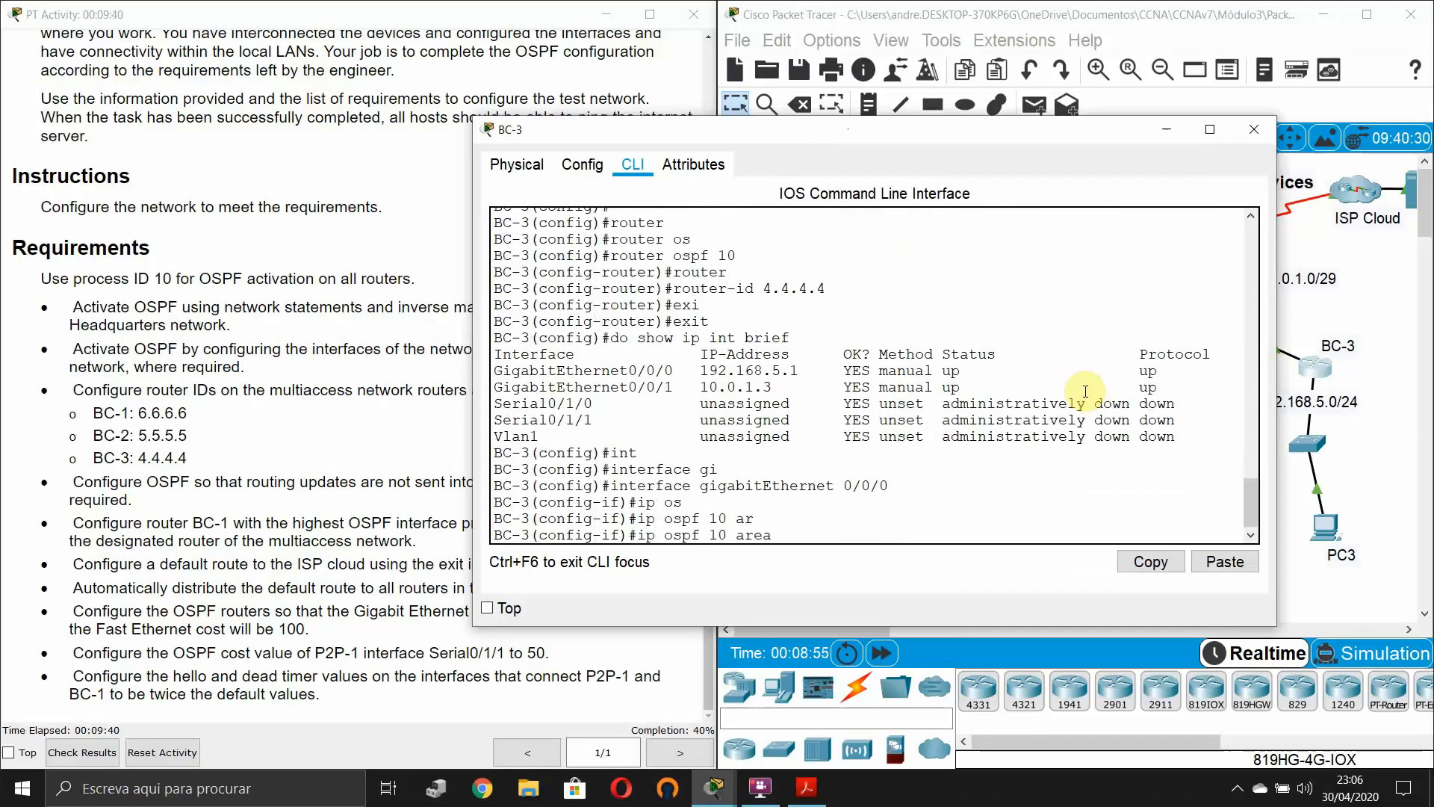
text(0)
key(Return)
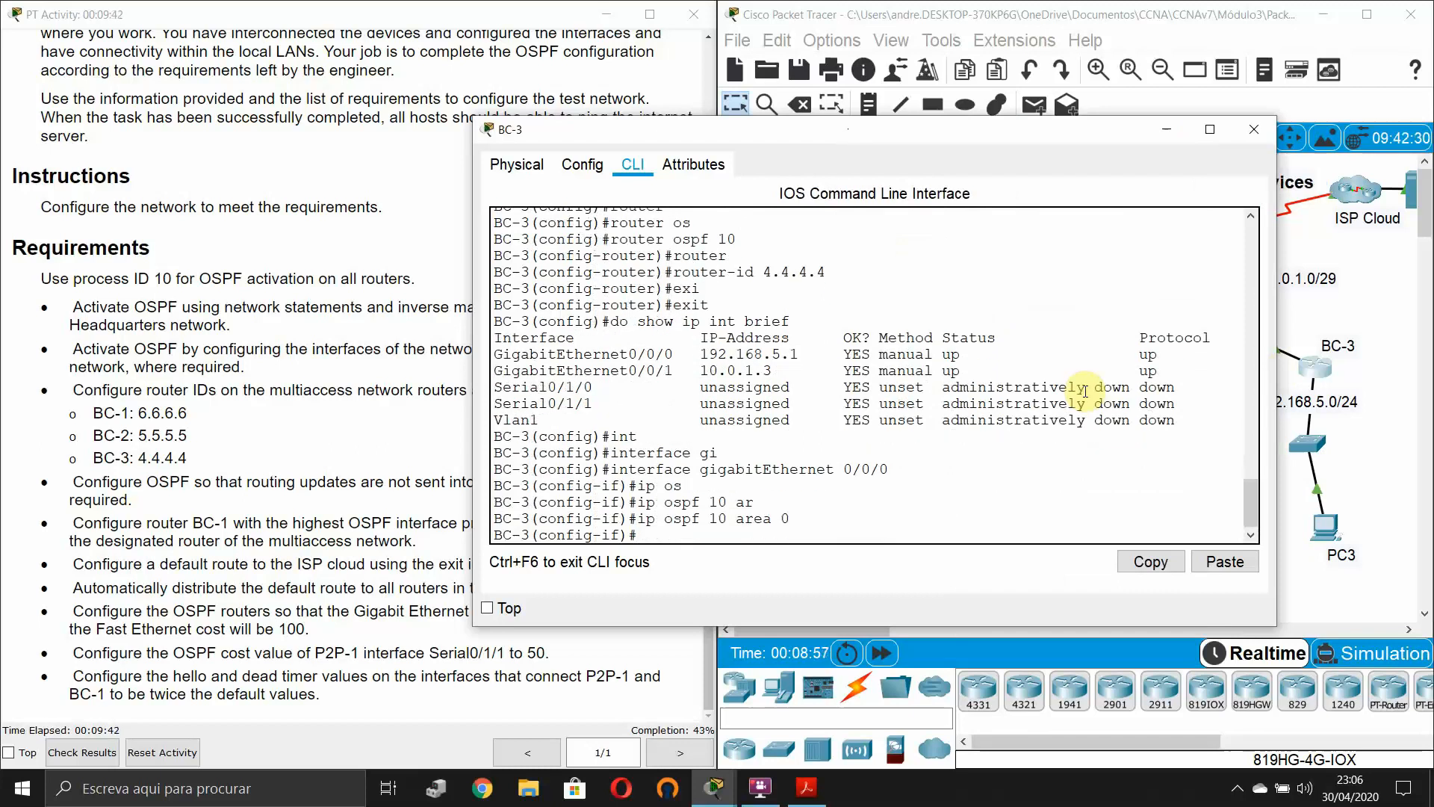
- Activate OSPF process 10 in area 0 on BC-3's GigabitEthernet 0/0/1 interface
key(Up)
key(Up)
key(BackSpace)
text(1)
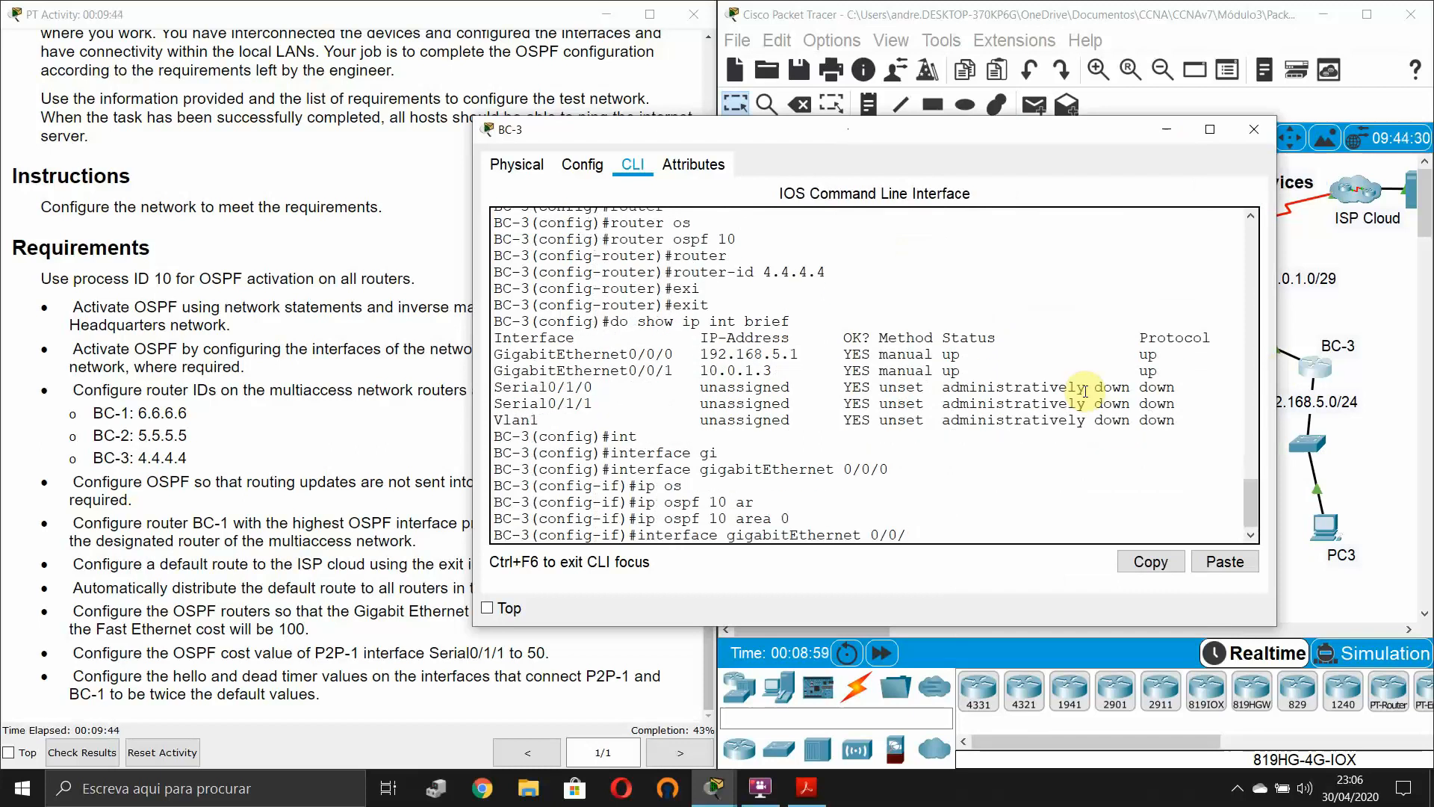
key(Return)
key(Up)
key(Up)
key(Return)
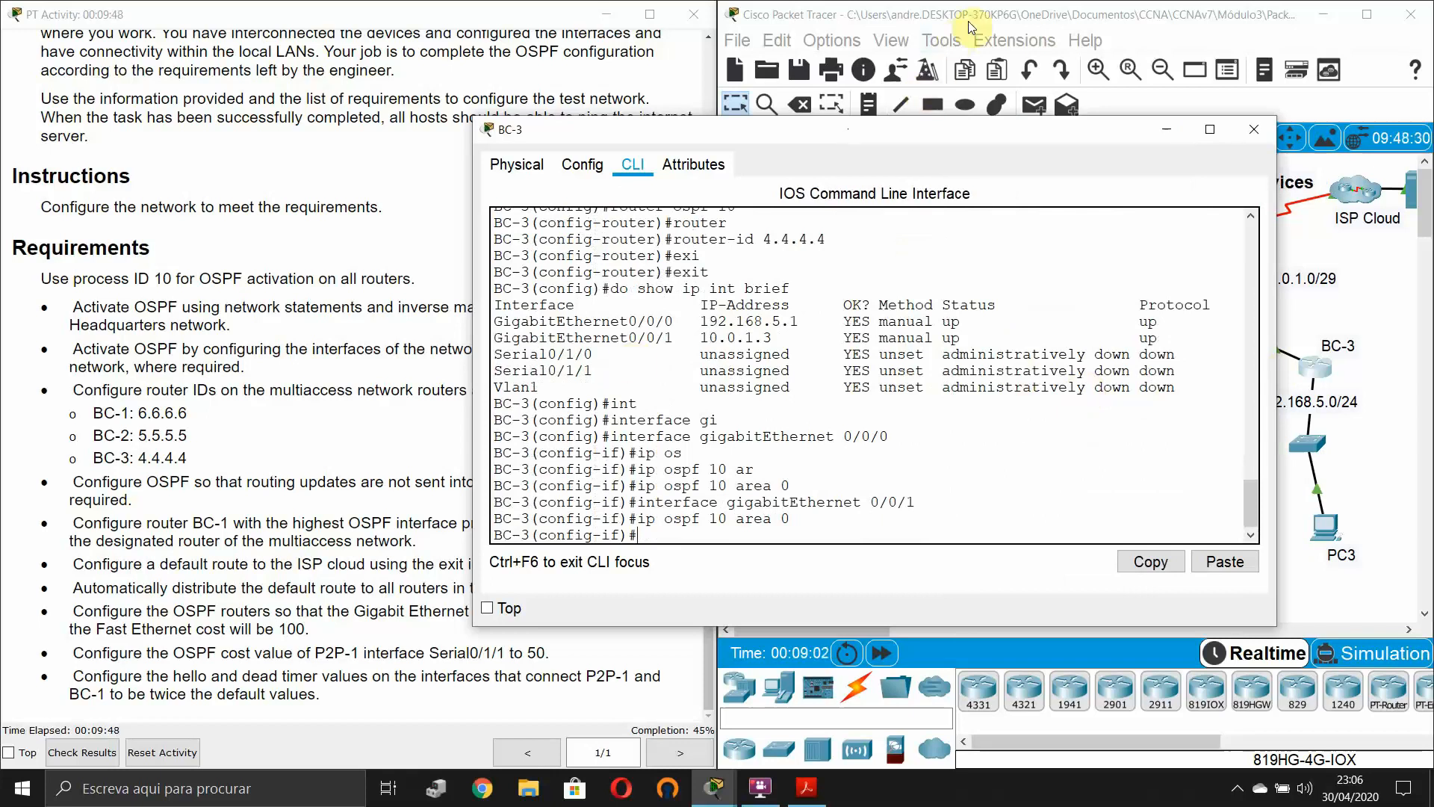
- Bring the activity requirements and topology into view and check which requirements follow the router ID configuration
click(1164, 17)
click(277, 374)
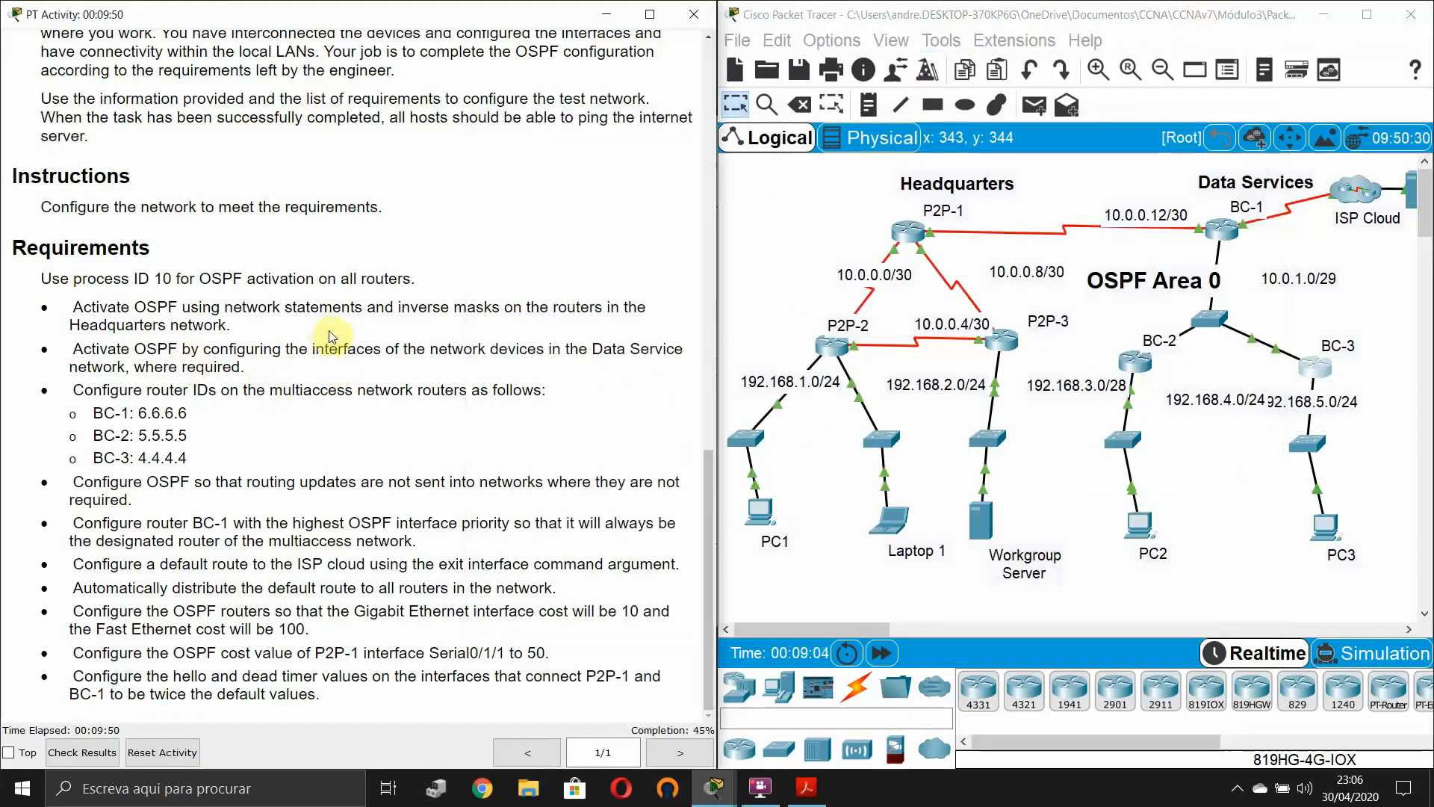
drag(1092, 181, 1357, 457)
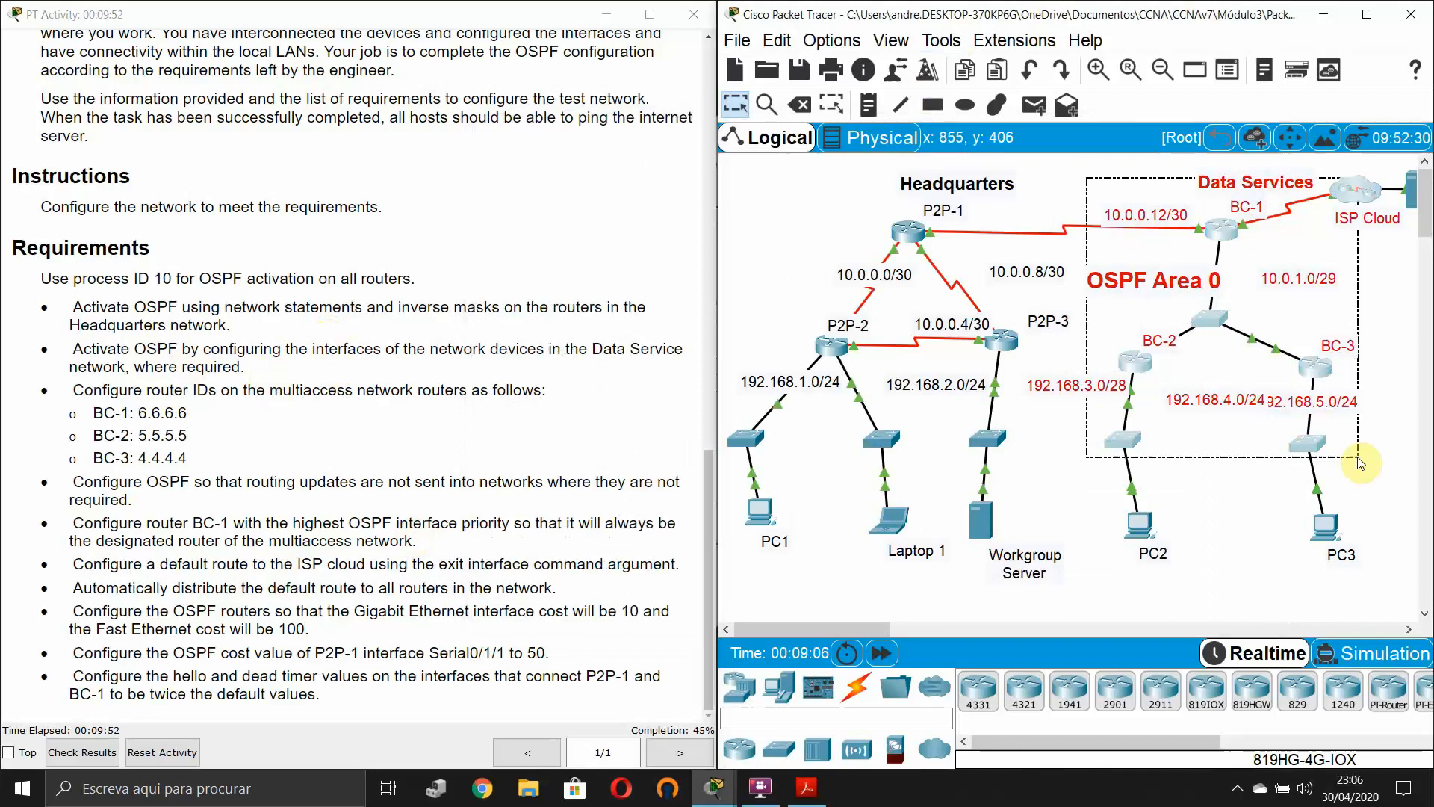
click(1099, 181)
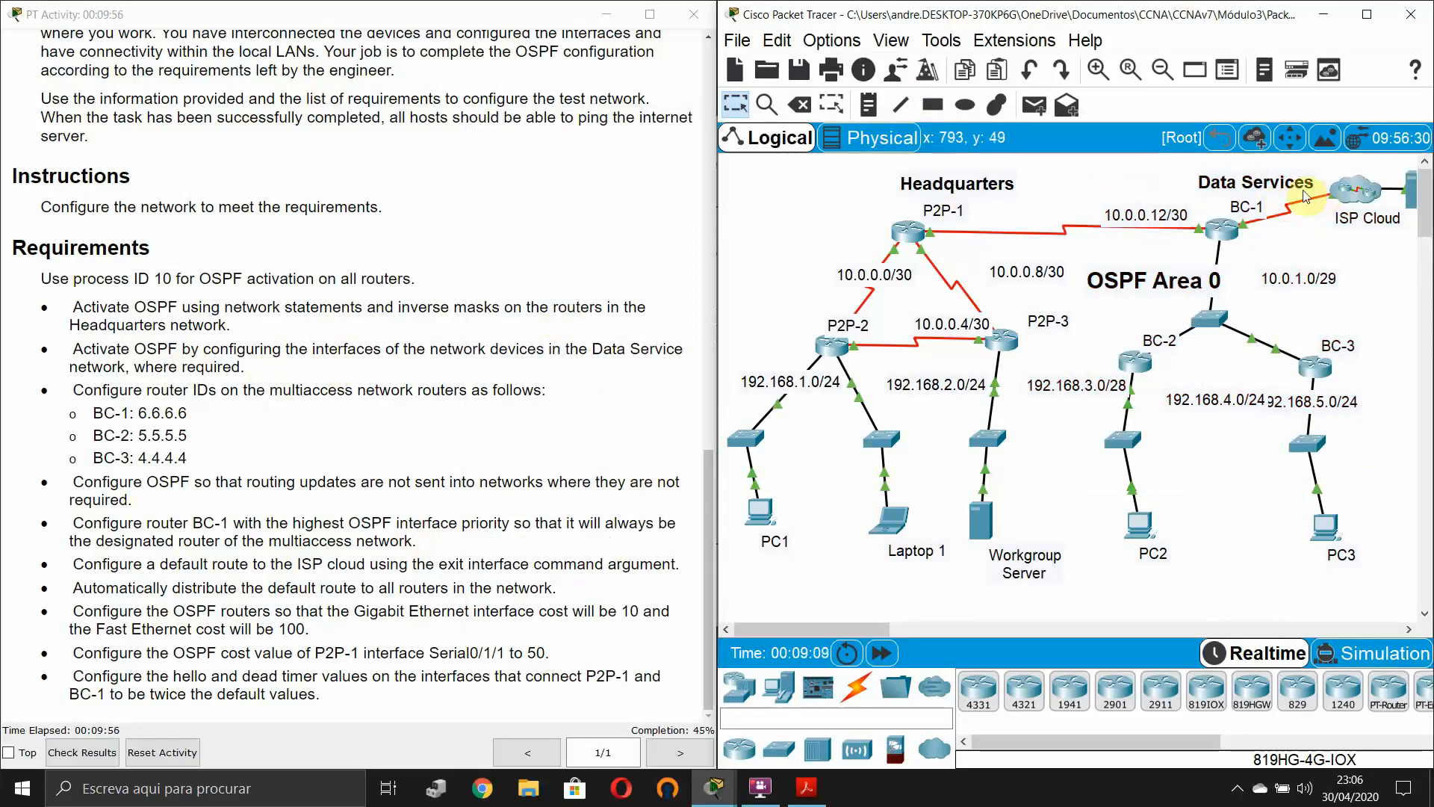
click(564, 404)
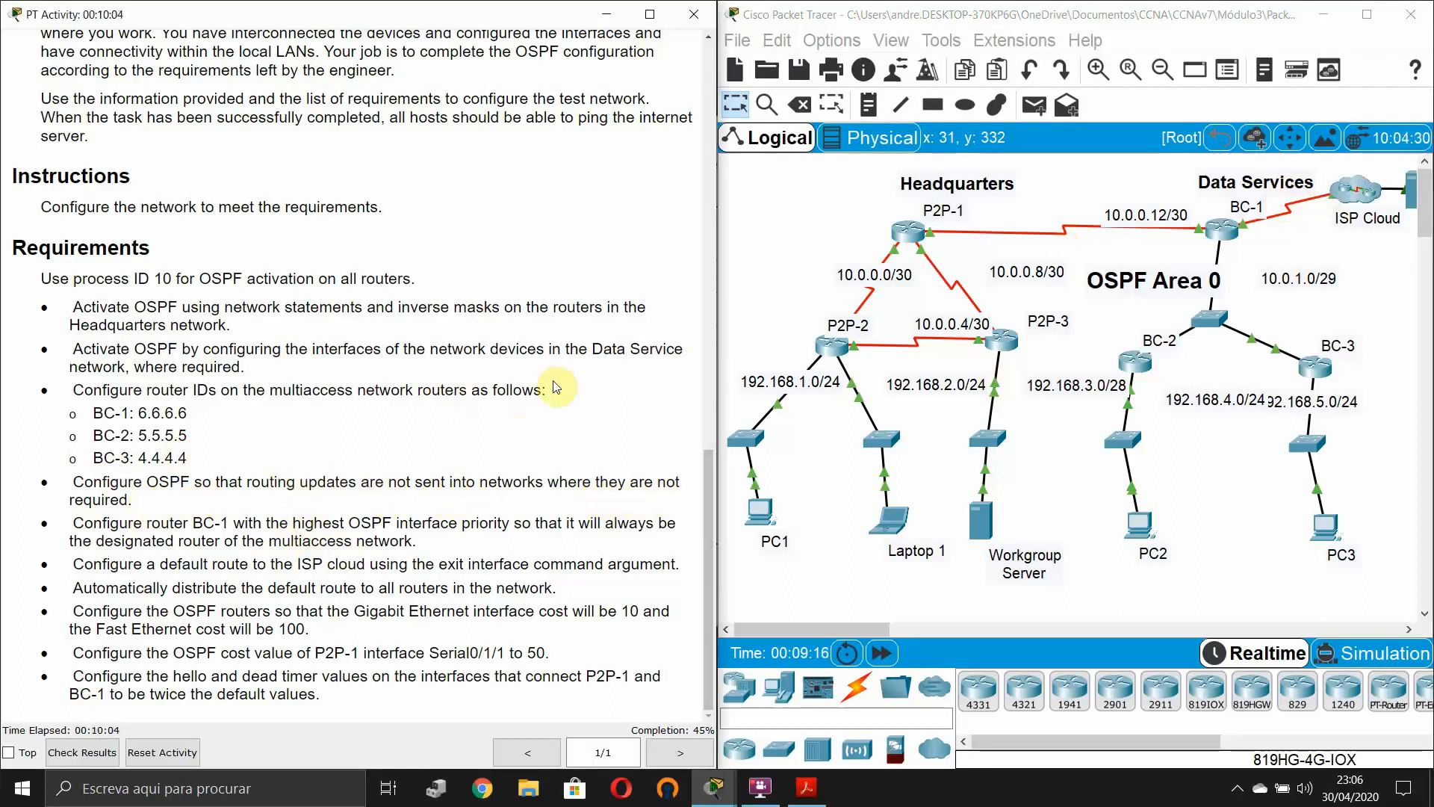
click(752, 261)
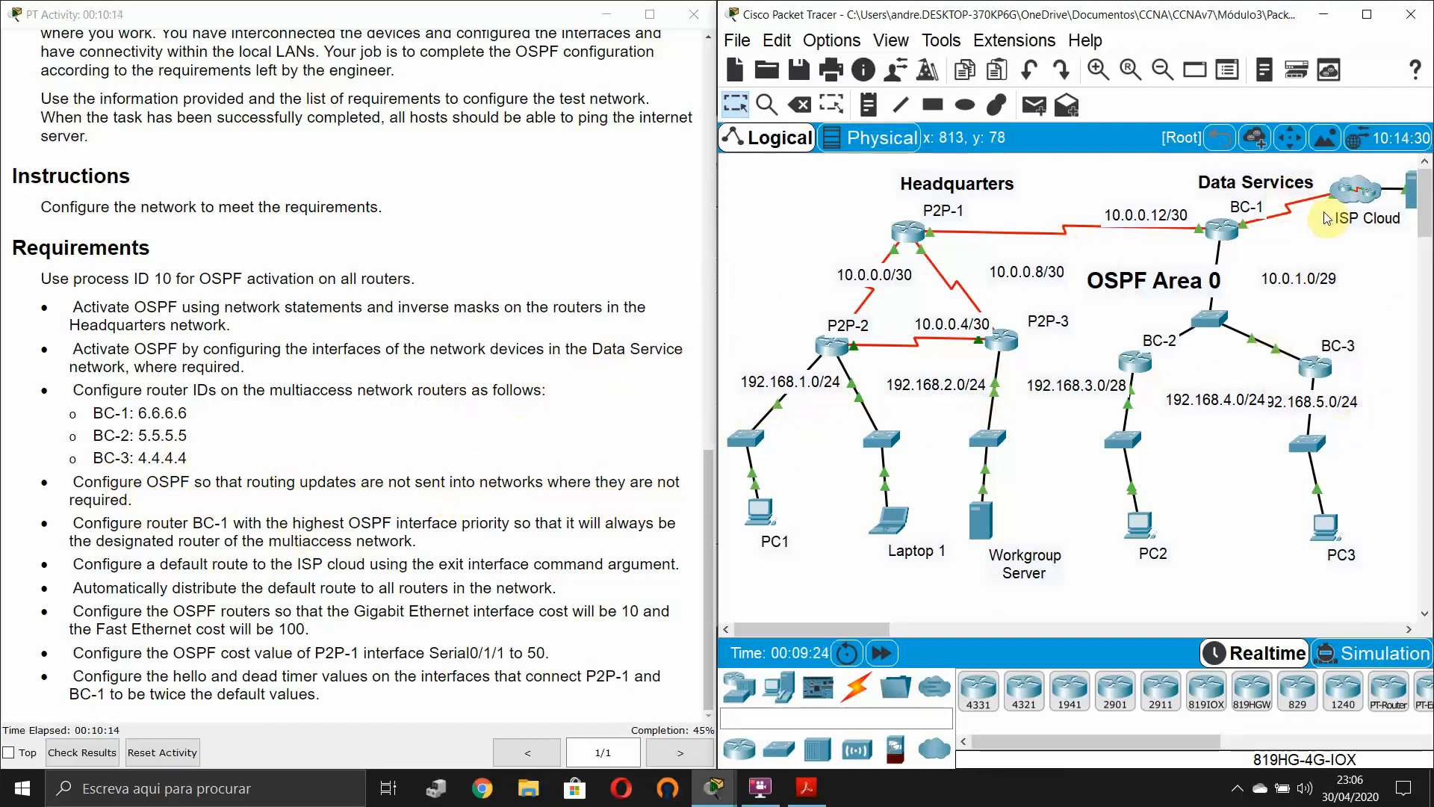
click(737, 292)
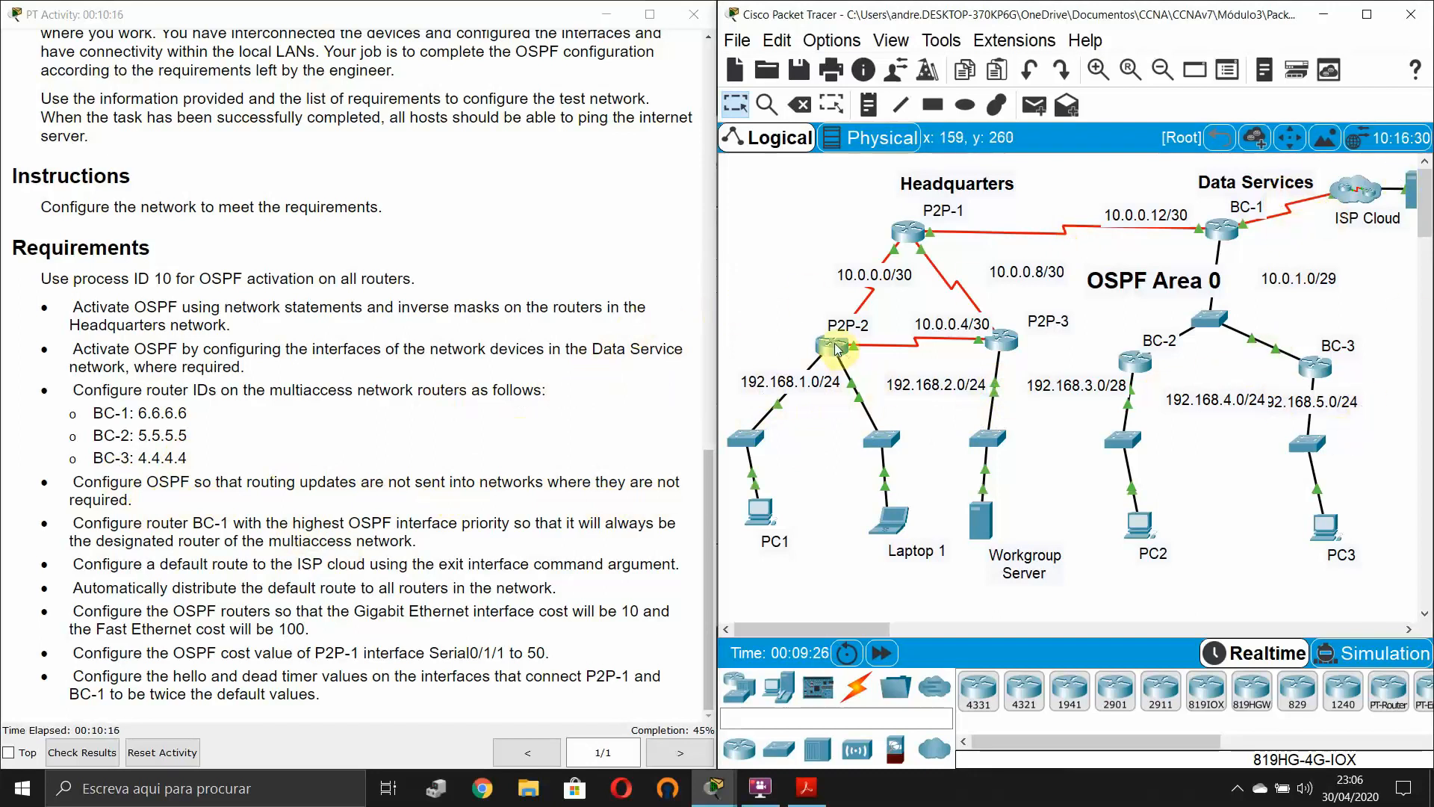
- Open the command line of router P2P-2, position its window beside the topology and show its brief IP interface summary
click(835, 346)
drag(944, 134, 471, 108)
click(452, 239)
key(Return)
key(Return)
key(Return)
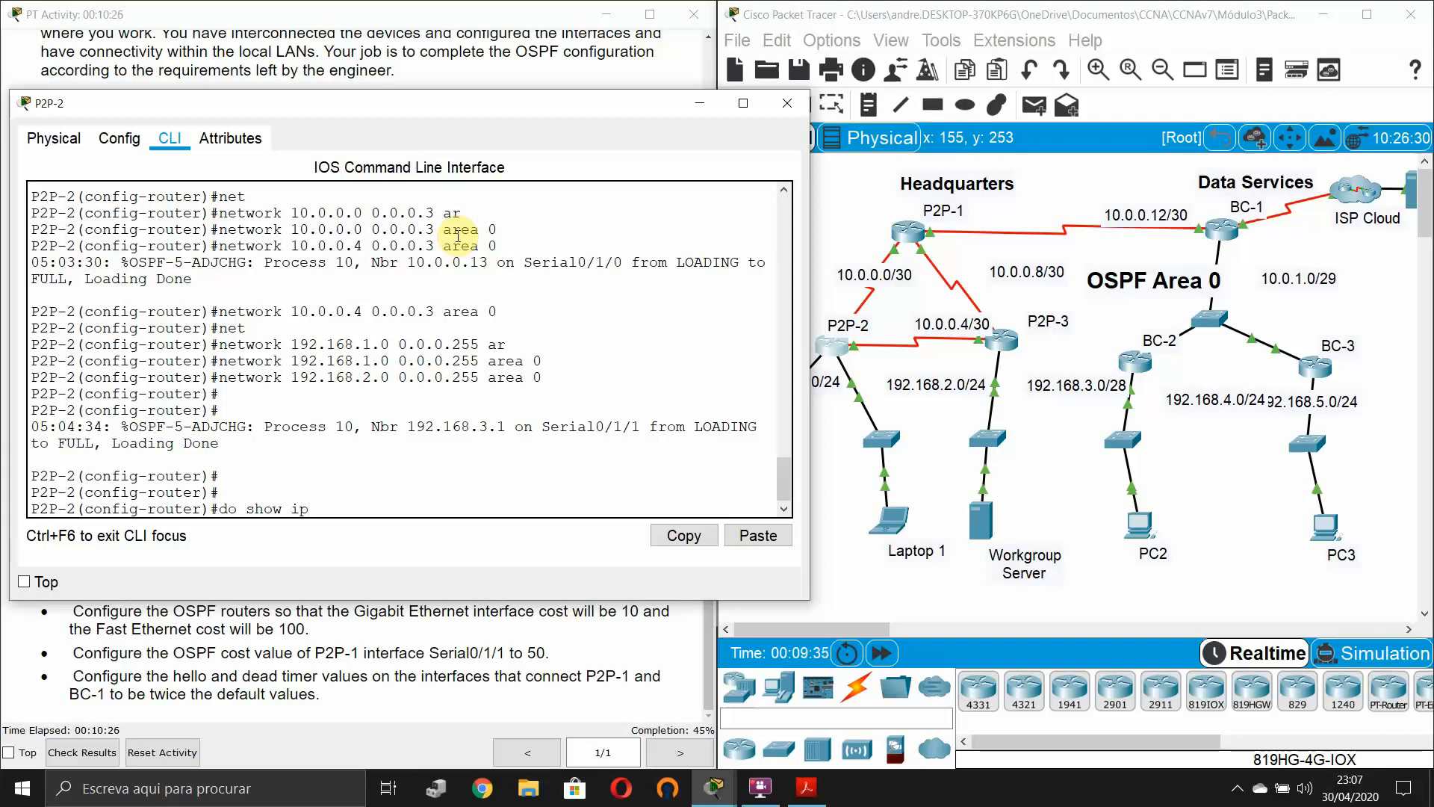
text(do show ip int brief)
key(Return)
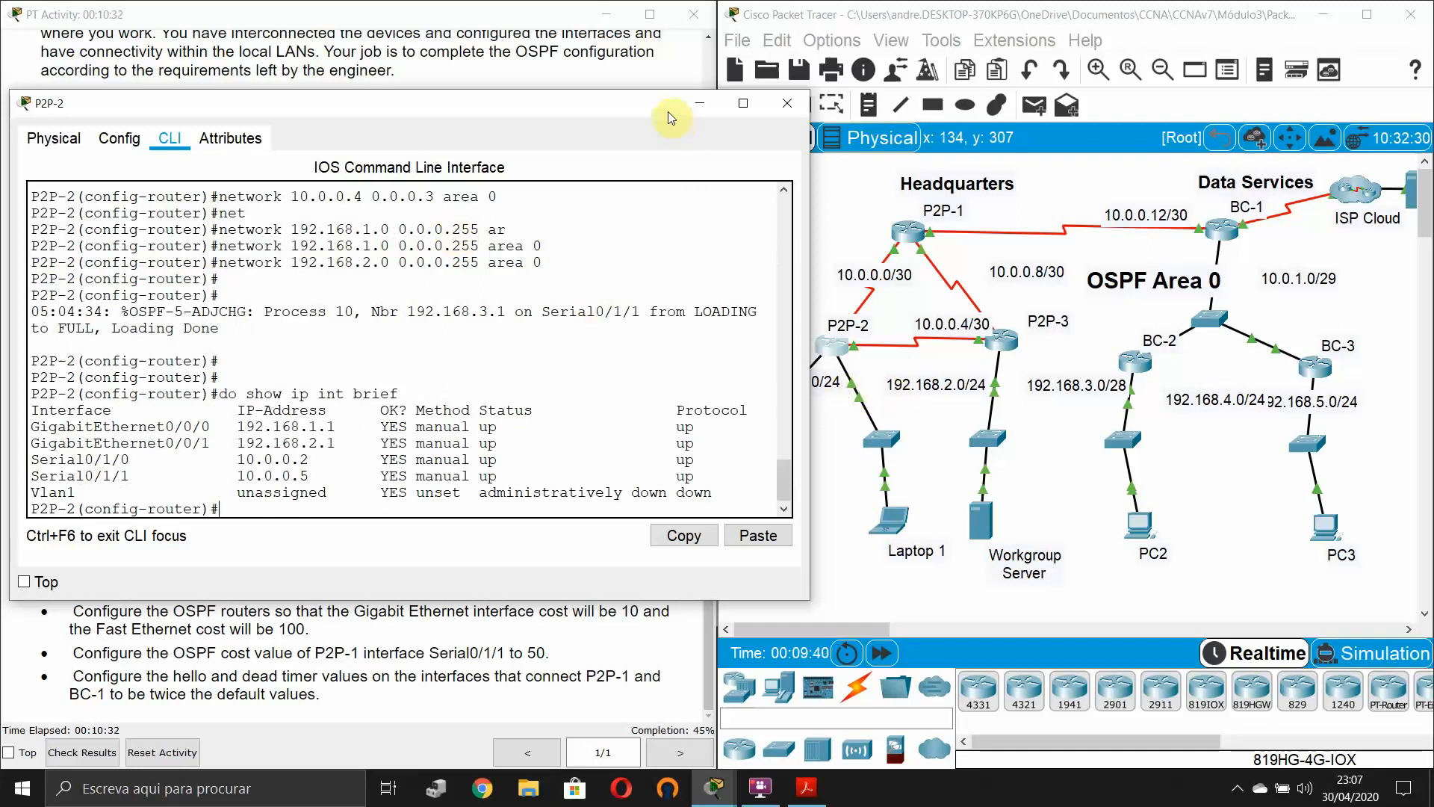
mouse_move(668, 111)
mouse_down()
mouse_move(613, 110)
mouse_move(675, 113)
mouse_up()
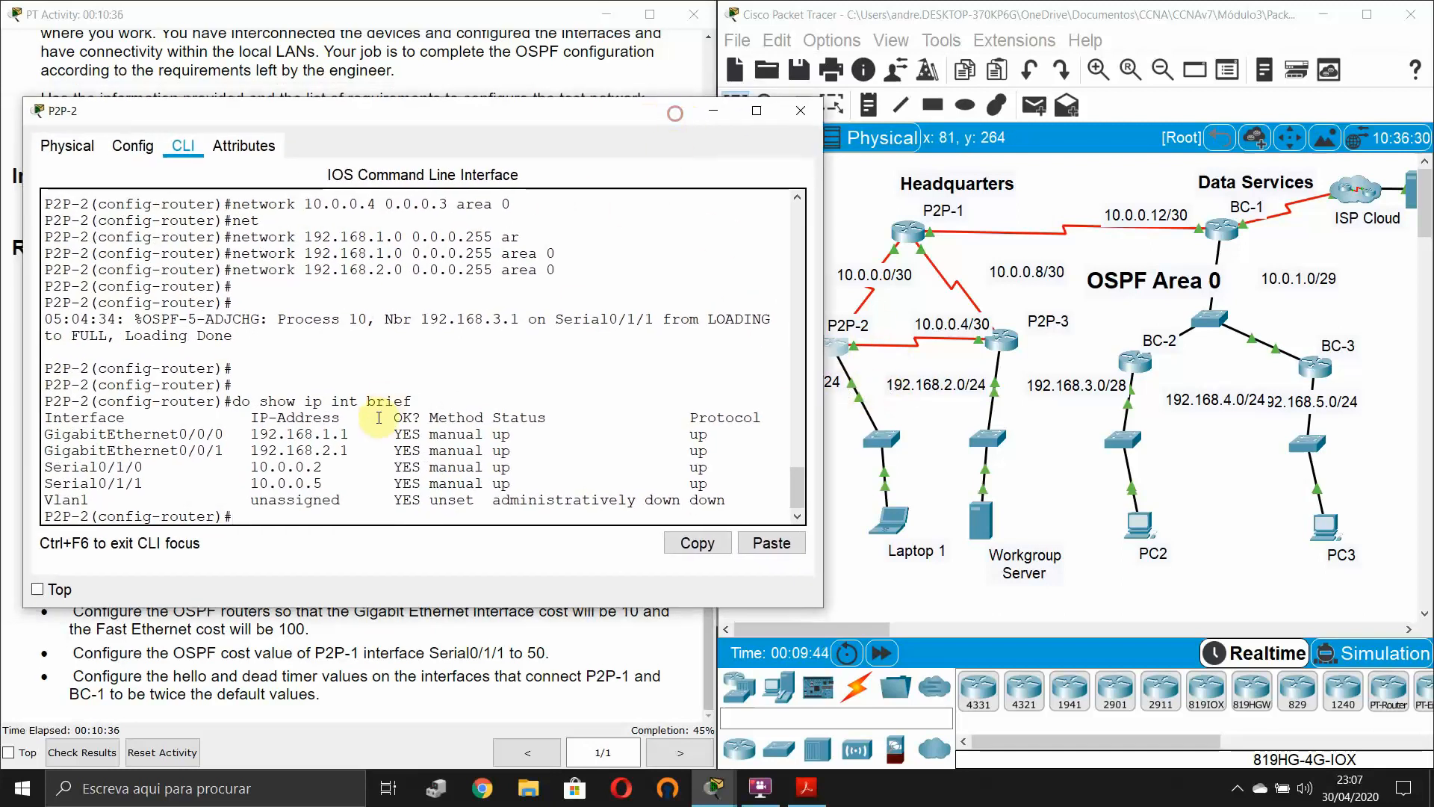
- Make P2P-2's GigabitEthernet 0/0/0 and GigabitEthernet 0/0/1 passive interfaces in its OSPF process
key(Tab)
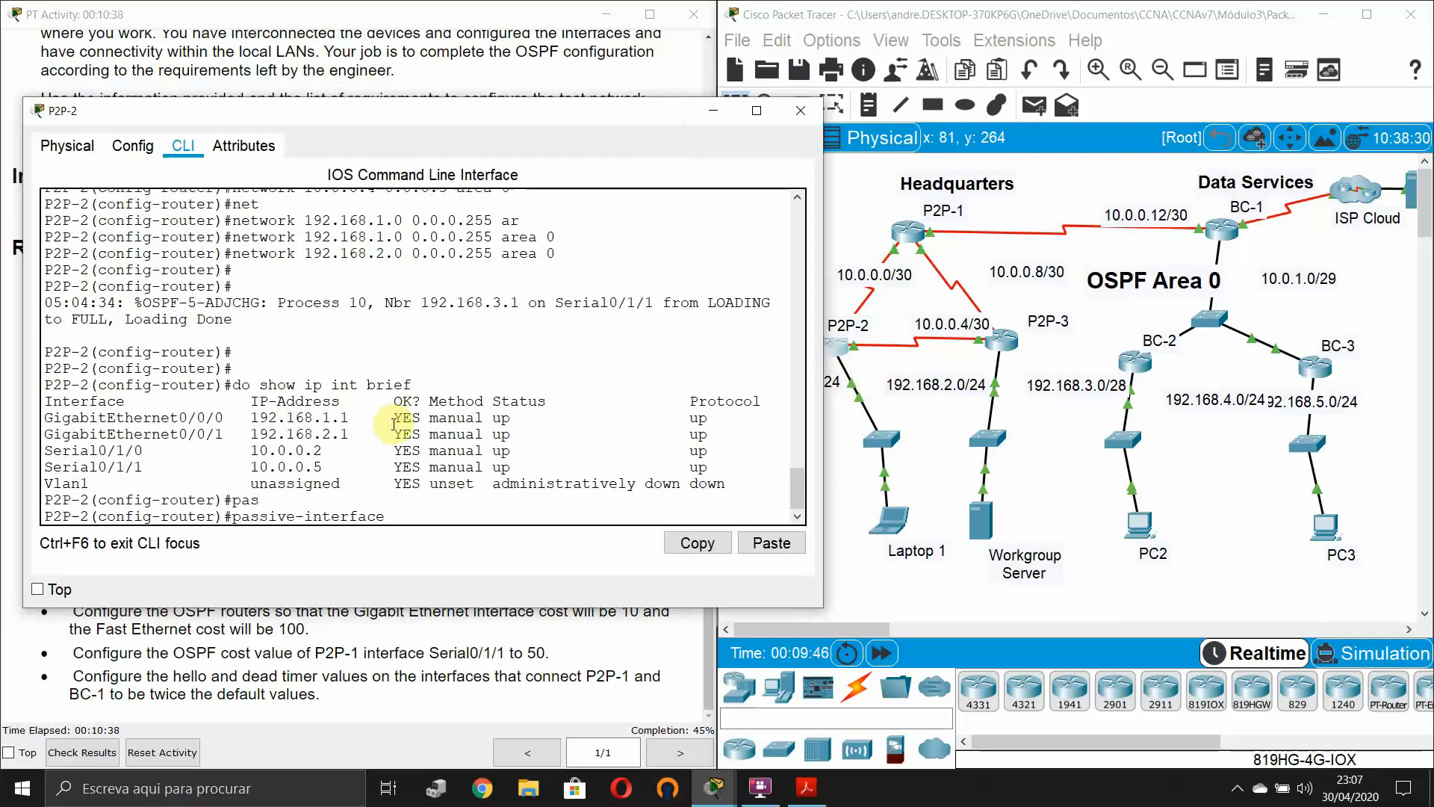
text(gi)
key(Tab)
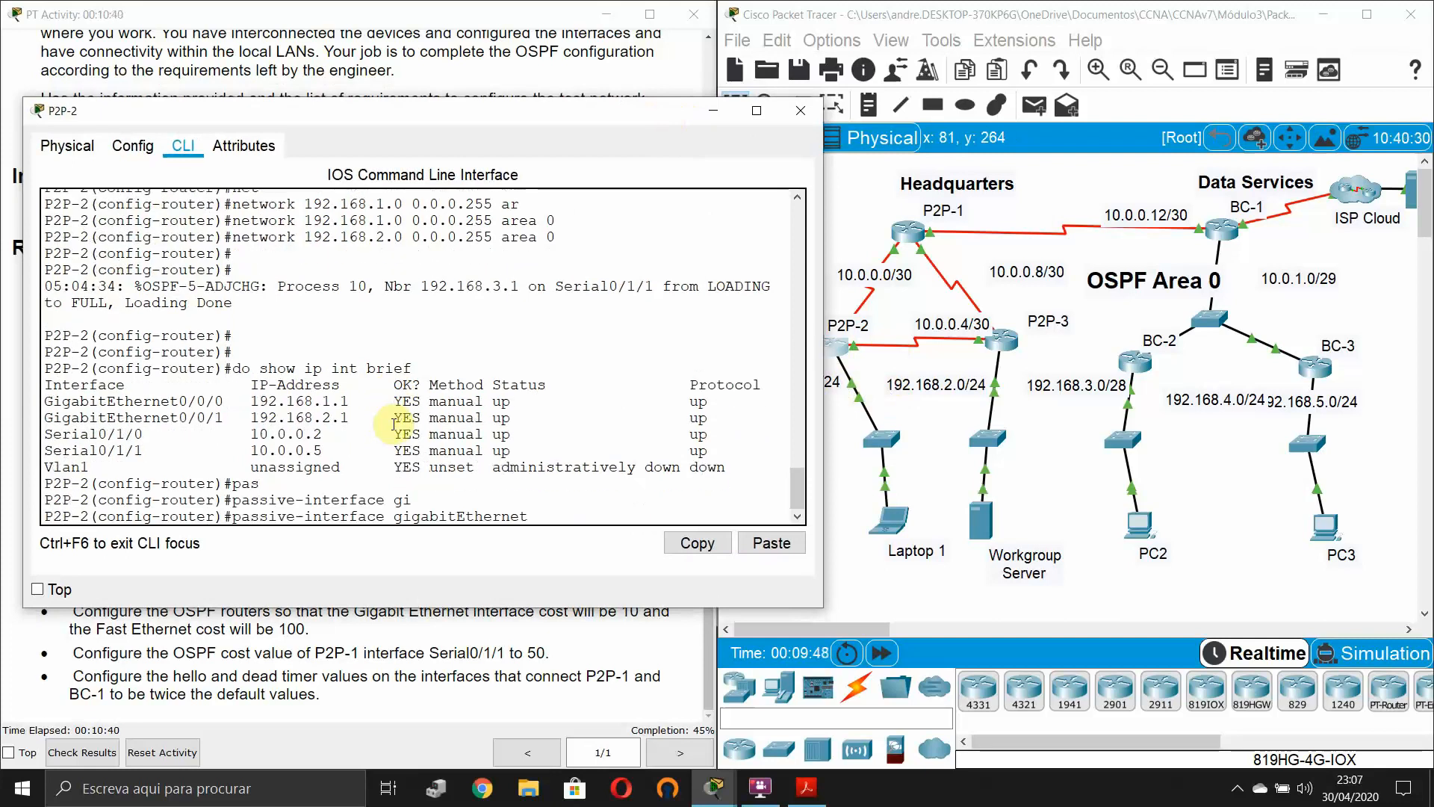
text(0/0/0)
key(Return)
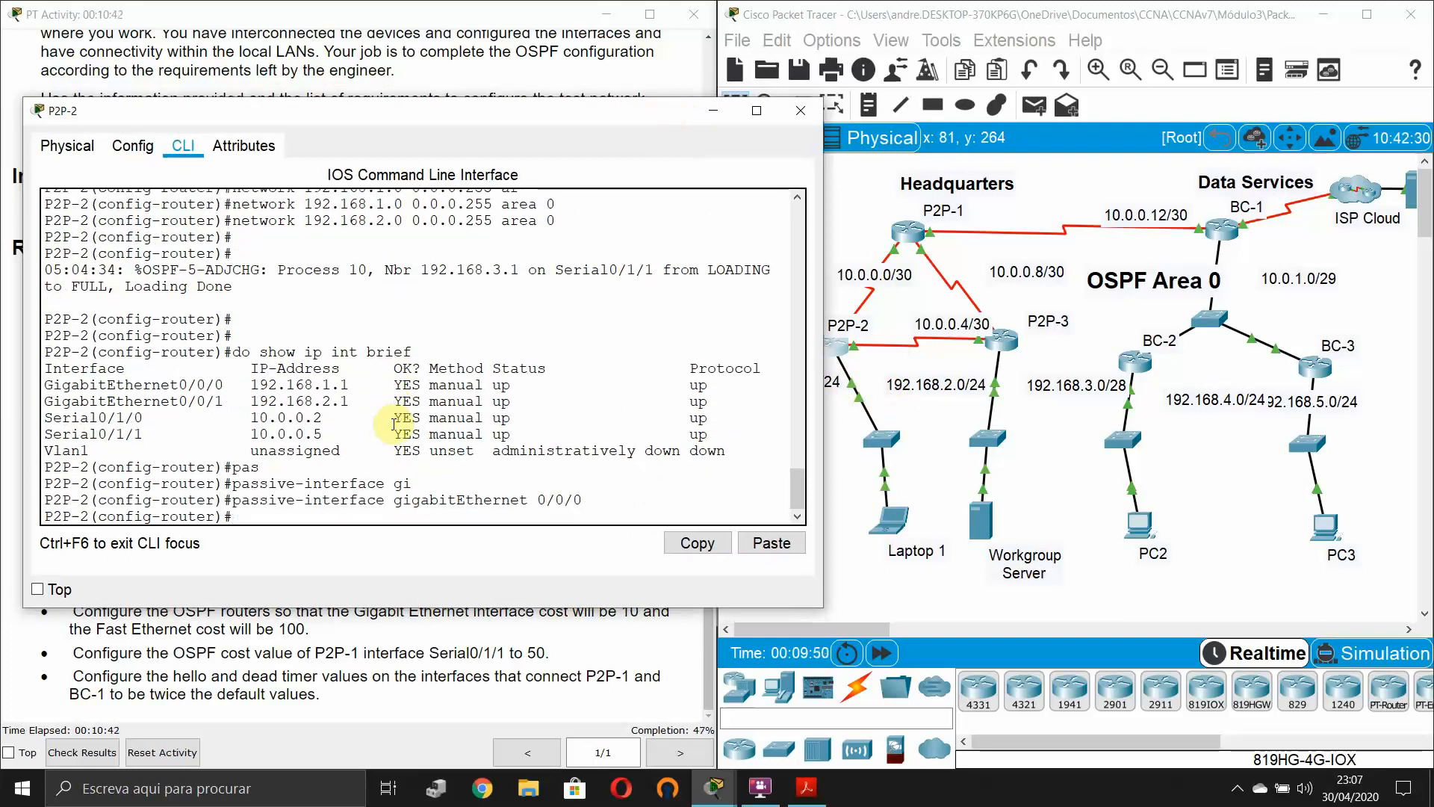
key(Up)
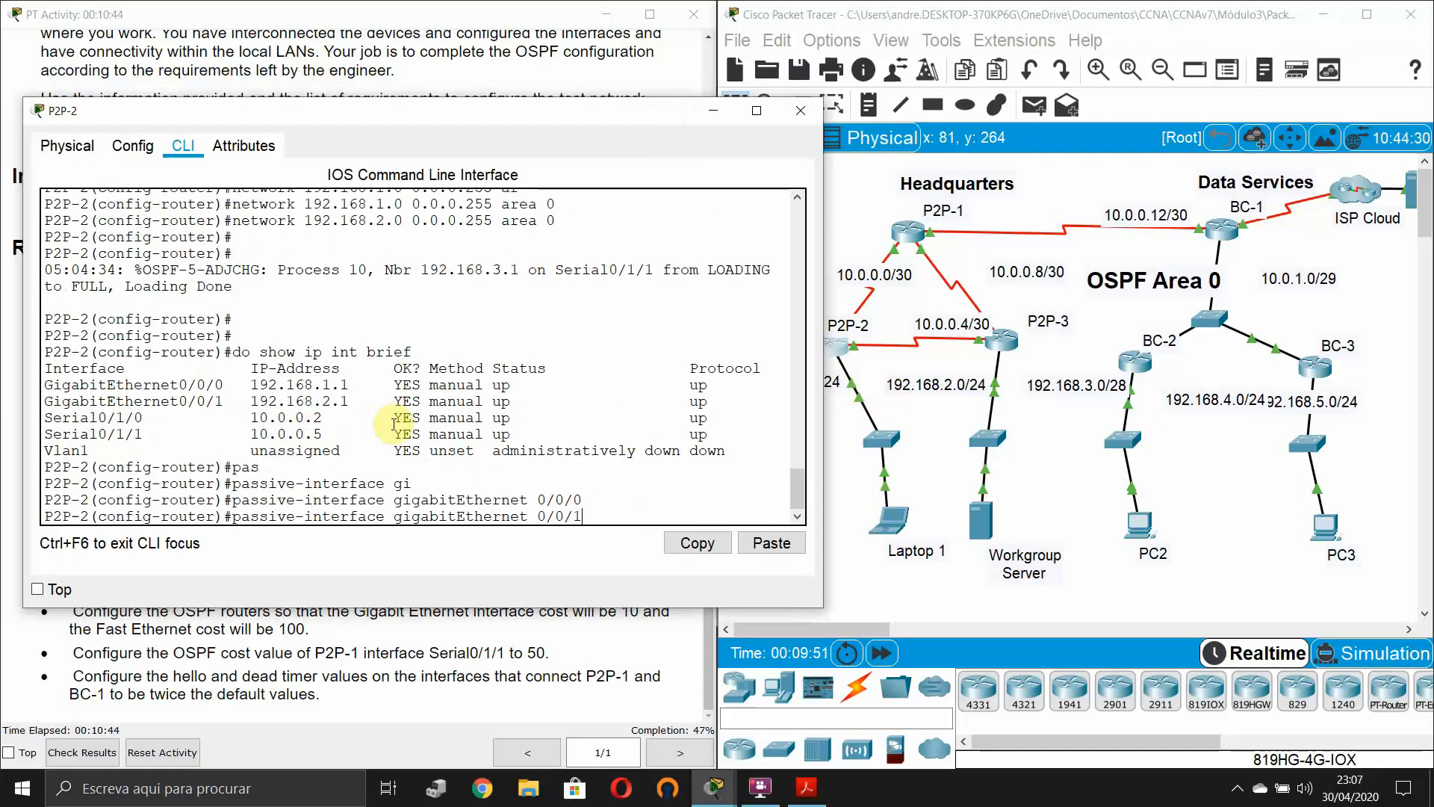
key(Return)
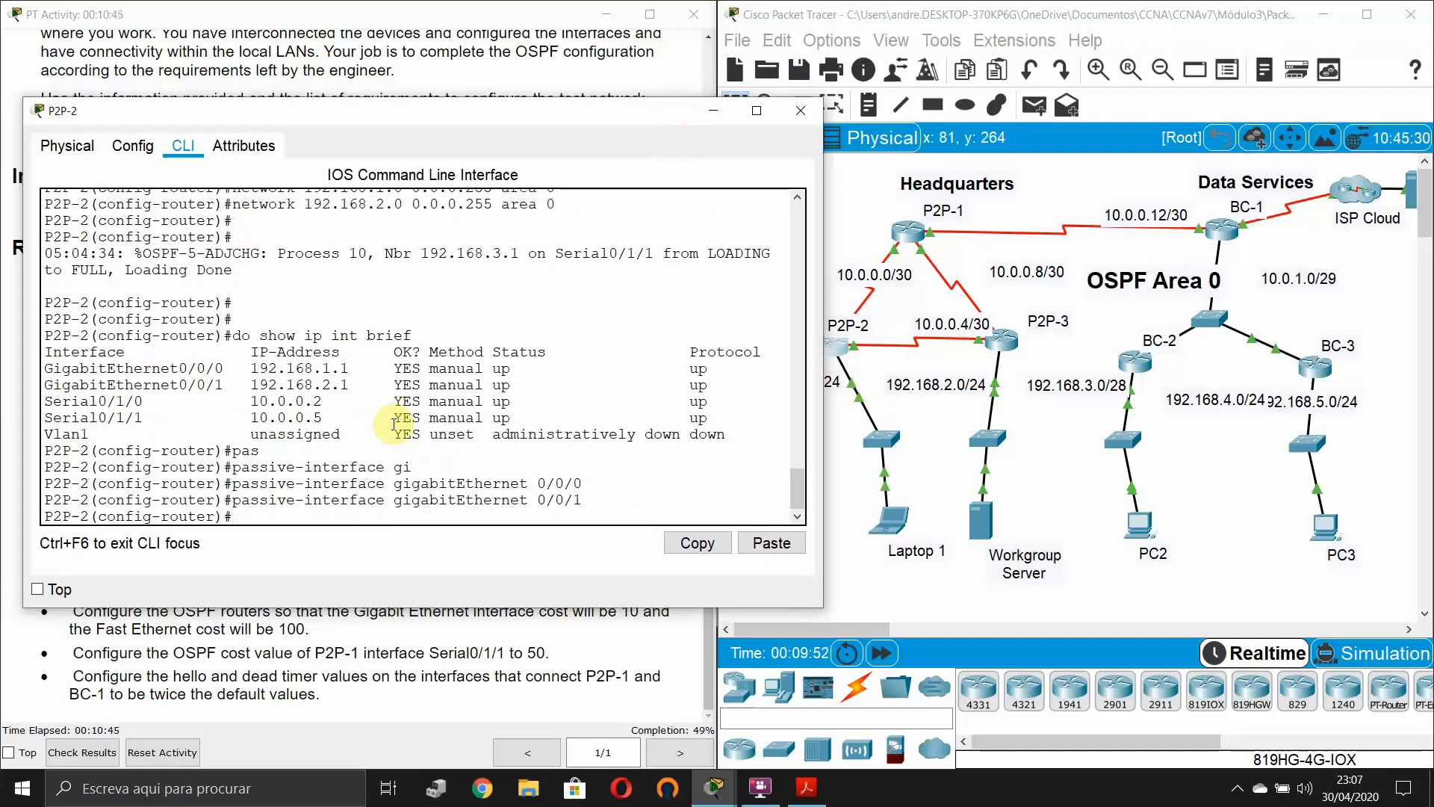
- Open the command line of router P2P-3, position its window beside the topology and enter global configuration mode
click(1008, 346)
drag(1078, 142, 625, 113)
click(543, 298)
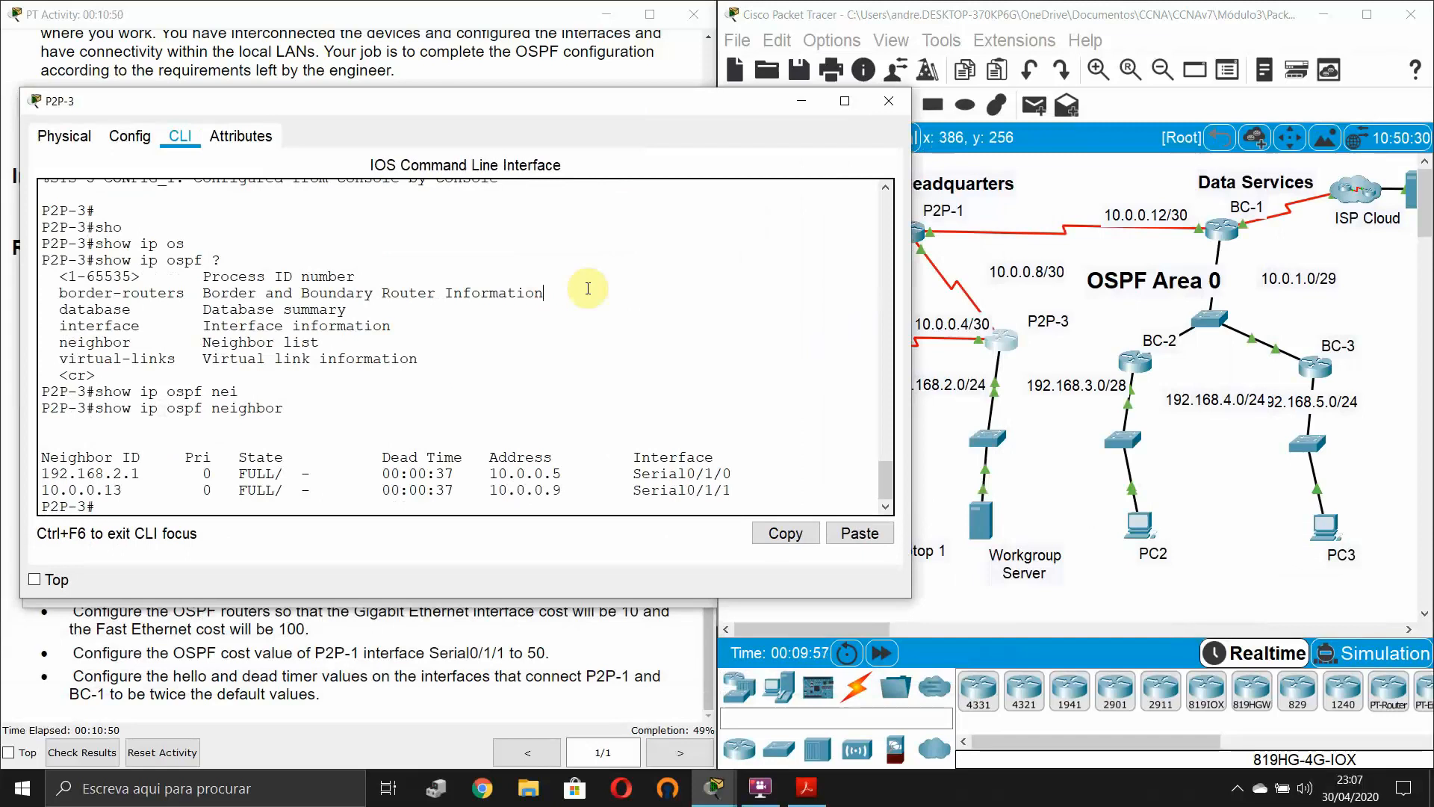
text(conf t)
key(Return)
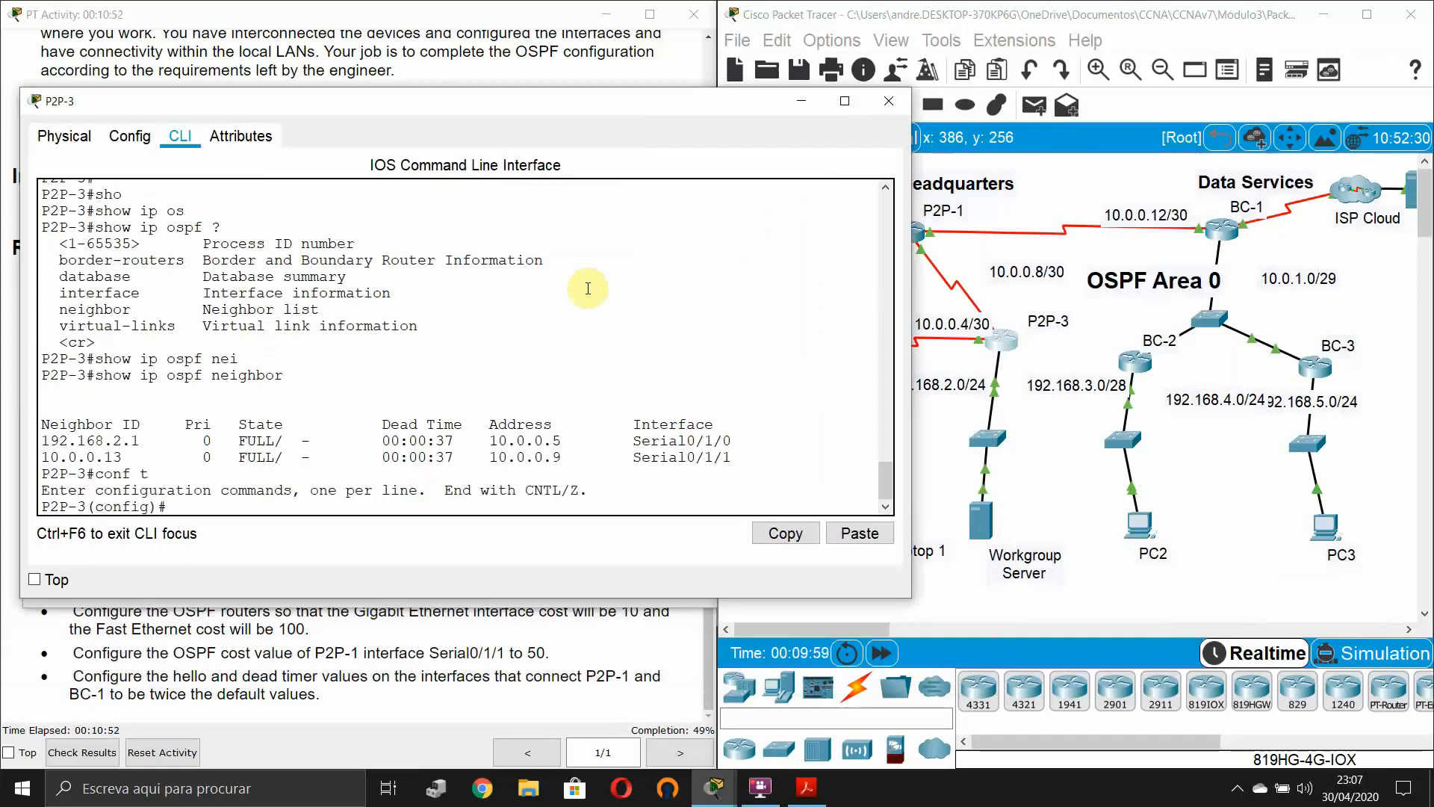
- Enter OSPF process 10 configuration on P2P-3 and show its brief IP interface summary
key(Return)
text(router)
key(Tab)
text(os)
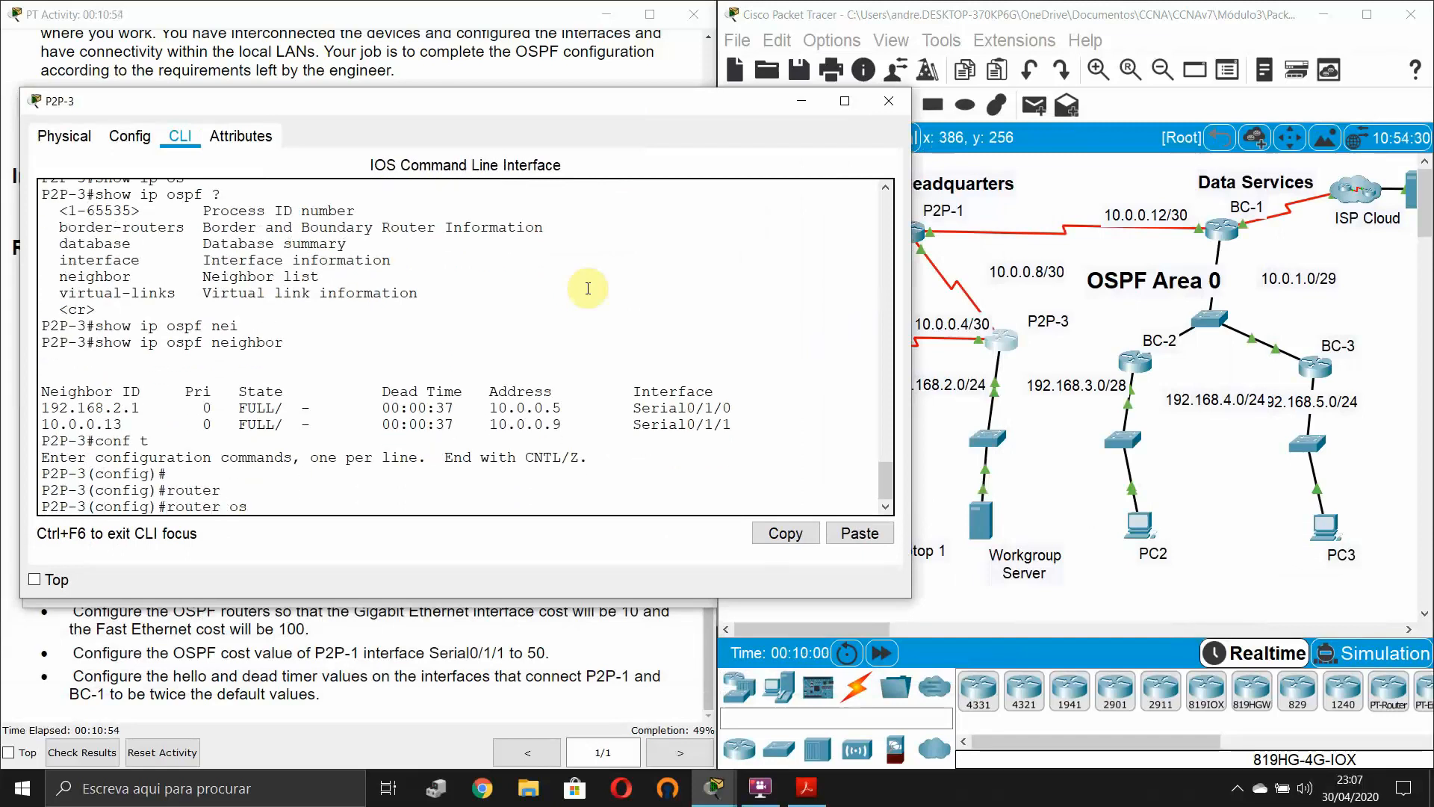
key(Tab)
text(10)
key(Return)
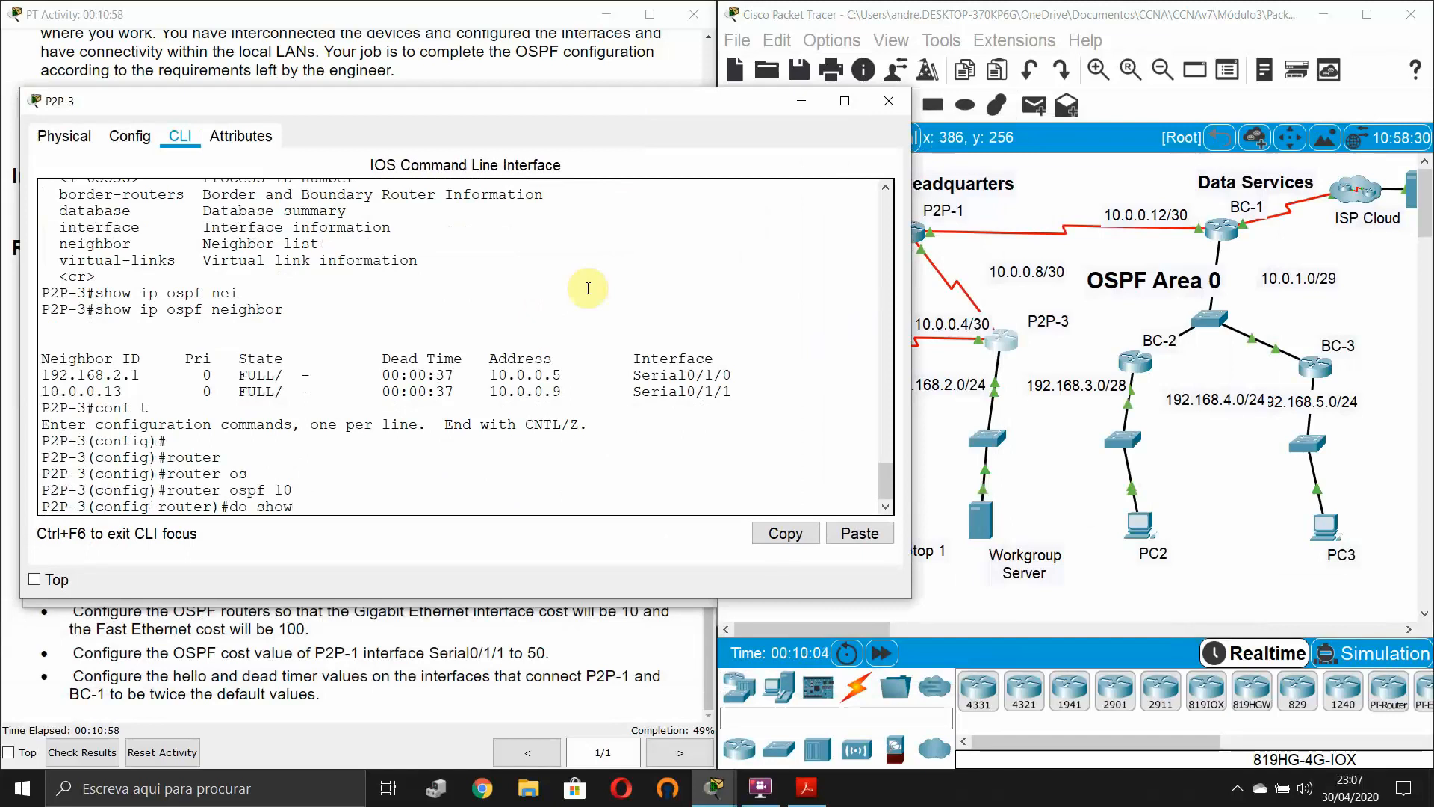
text(do show ip int brief)
key(Return)
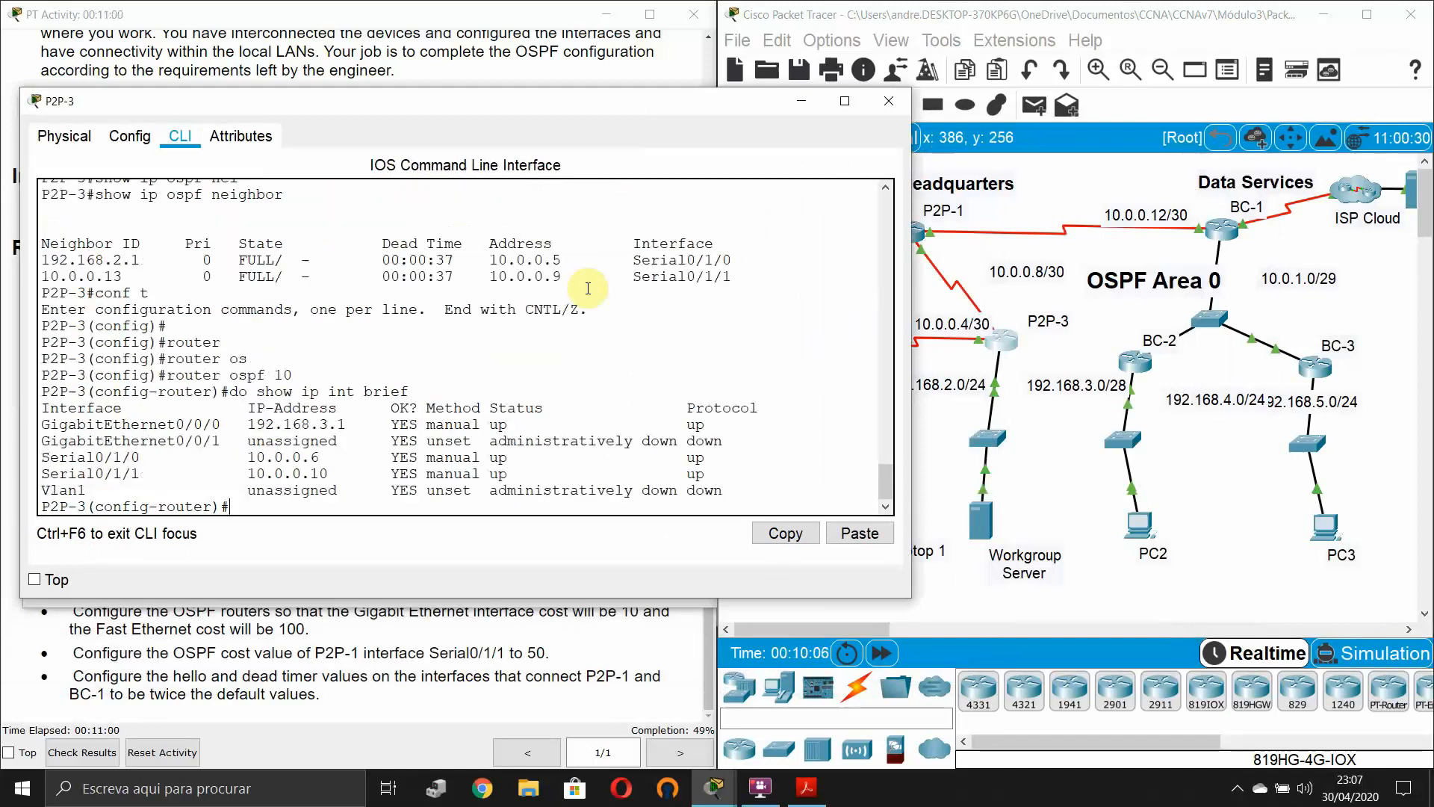
- Make P2P-3's GigabitEthernet 0/0/0 a passive interface in its OSPF process and minimize the router's window
key(Return)
text(pas)
key(Tab)
text(g)
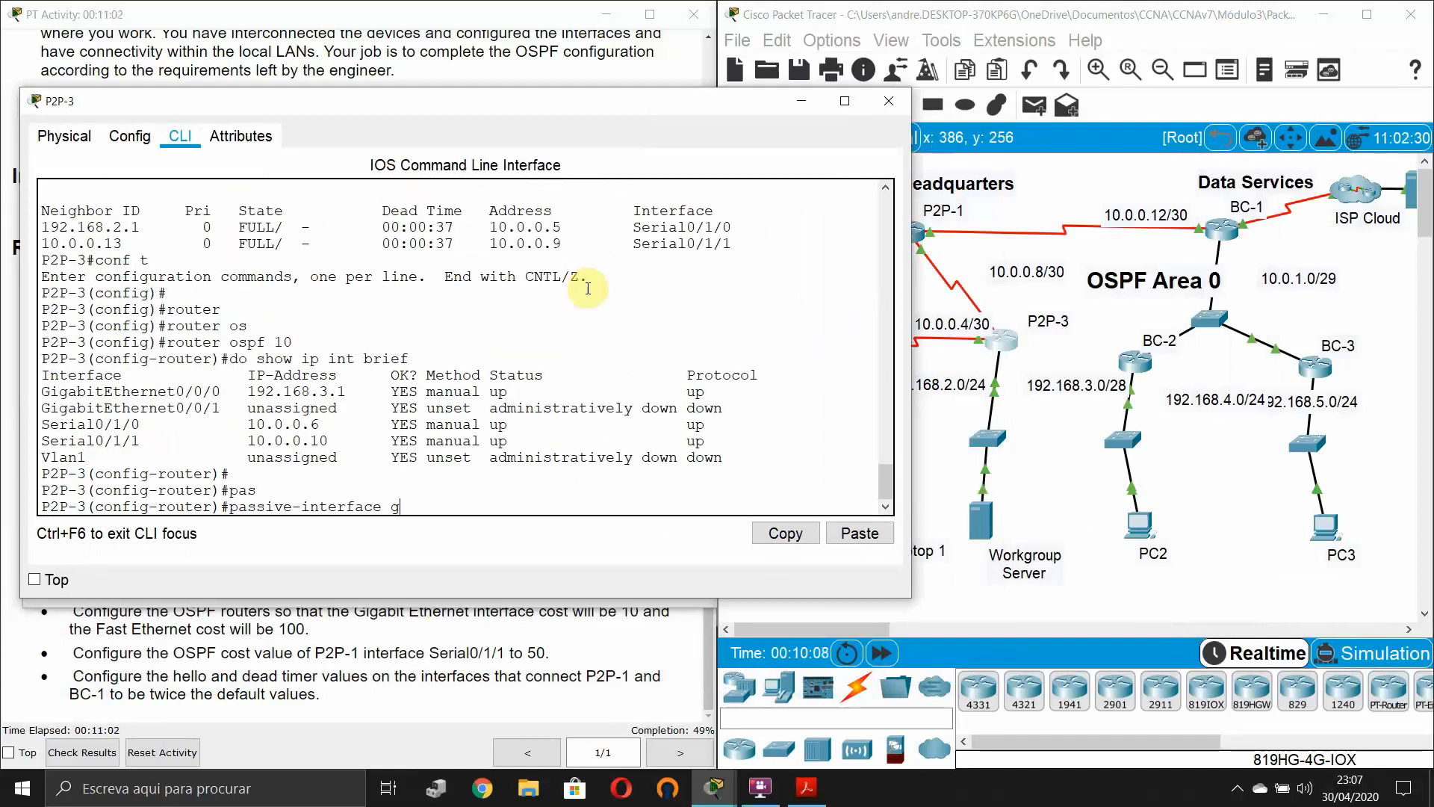
text(i)
key(Tab)
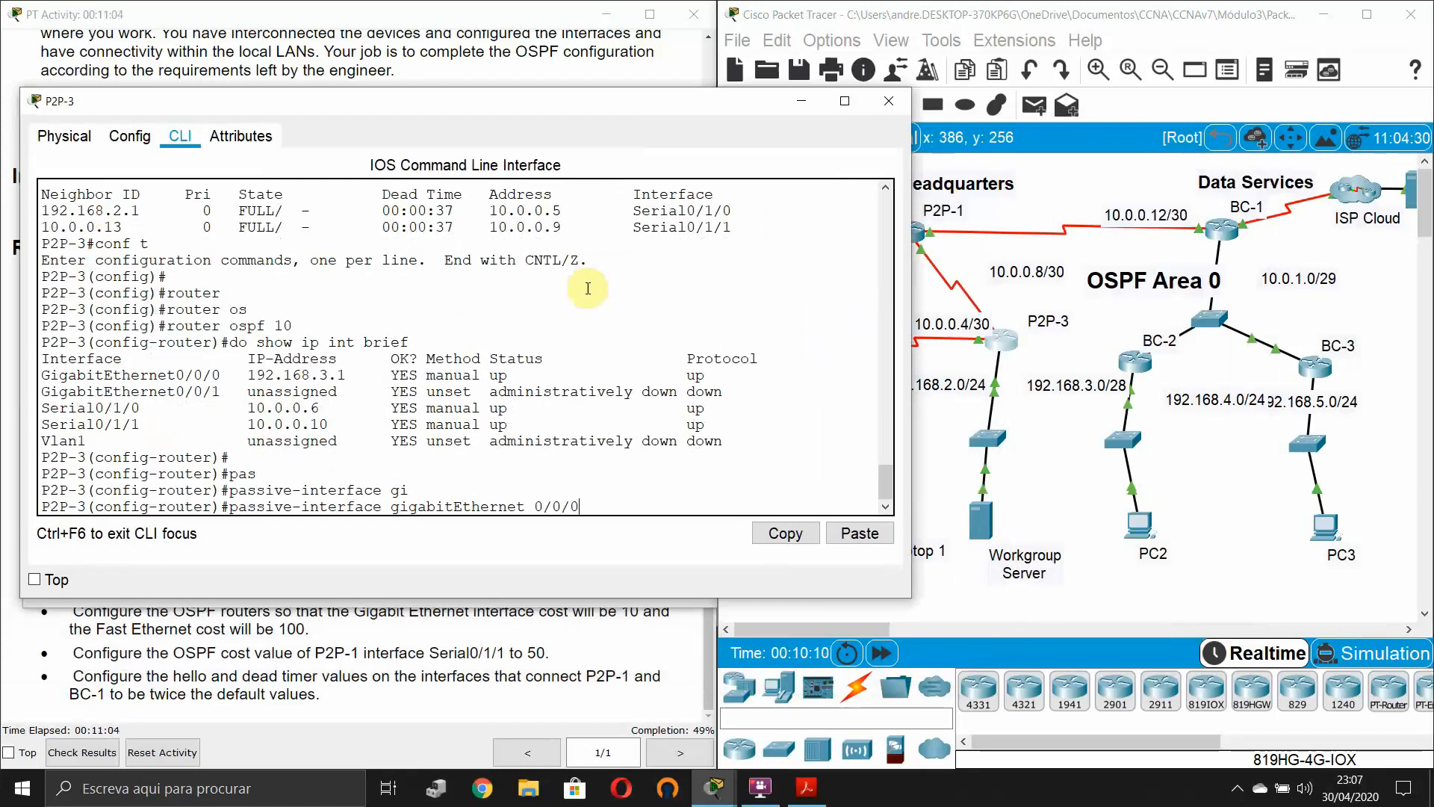
key(Return)
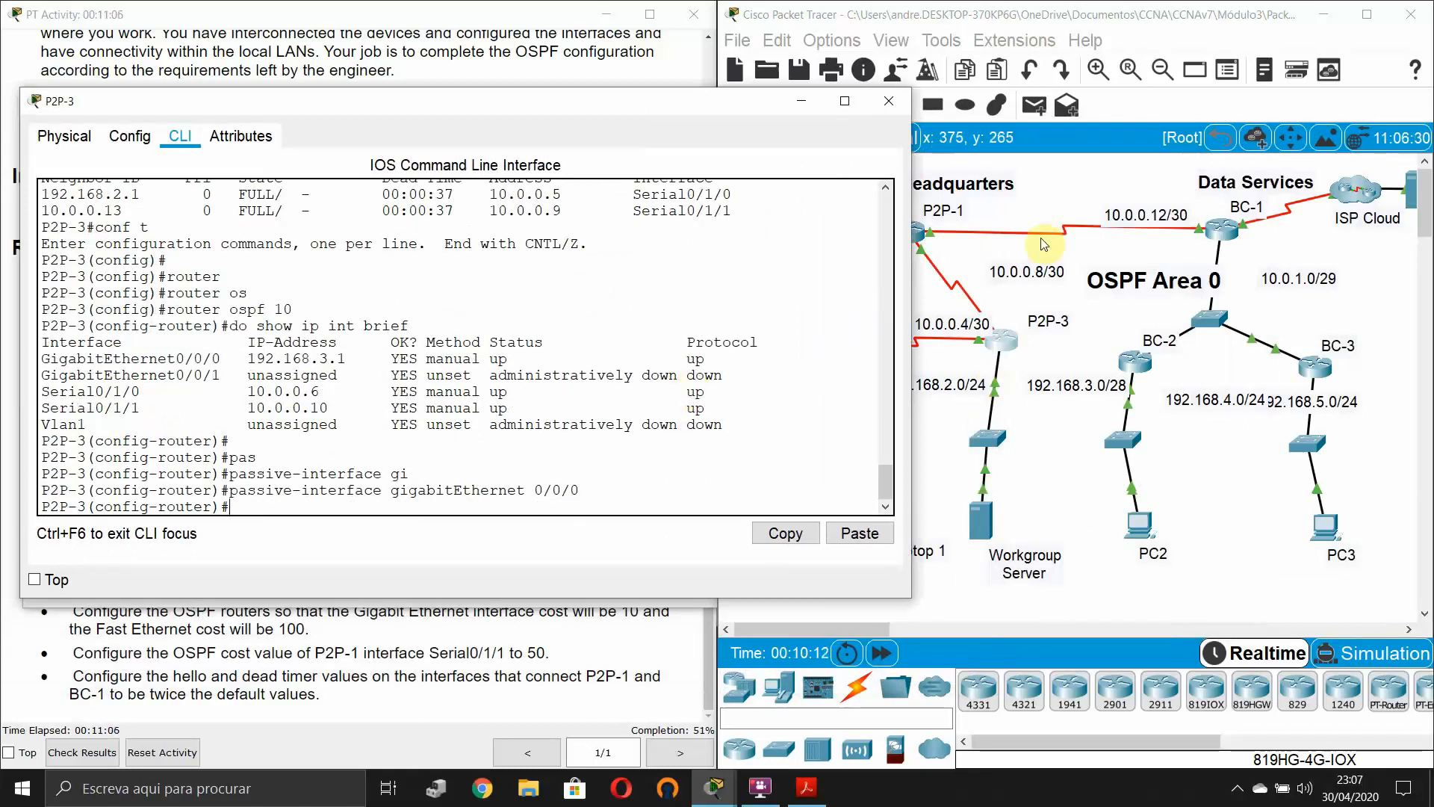
click(803, 103)
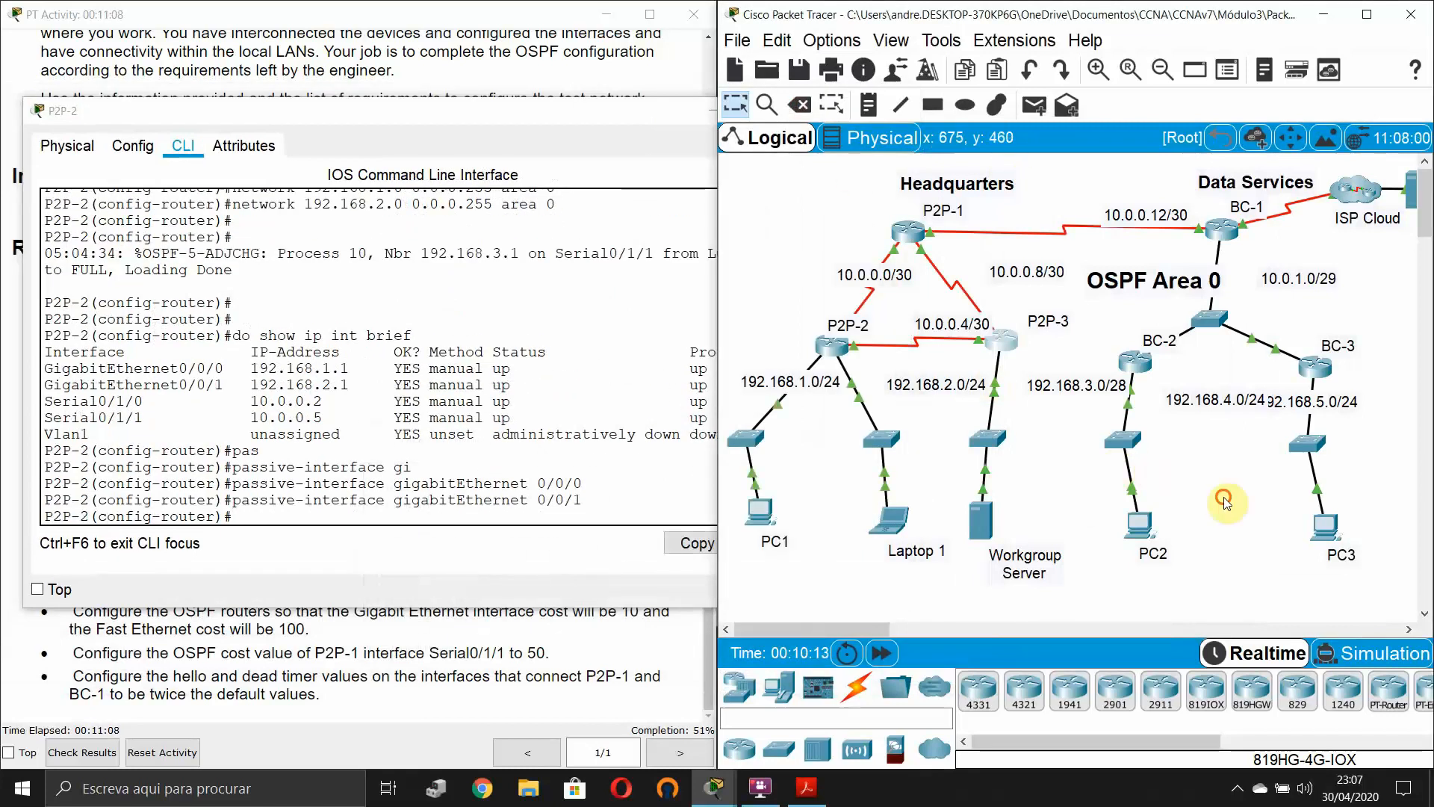
- Open the command line of router BC-2, position its window beside the topology and return to global configuration mode
click(1135, 362)
drag(922, 160, 754, 109)
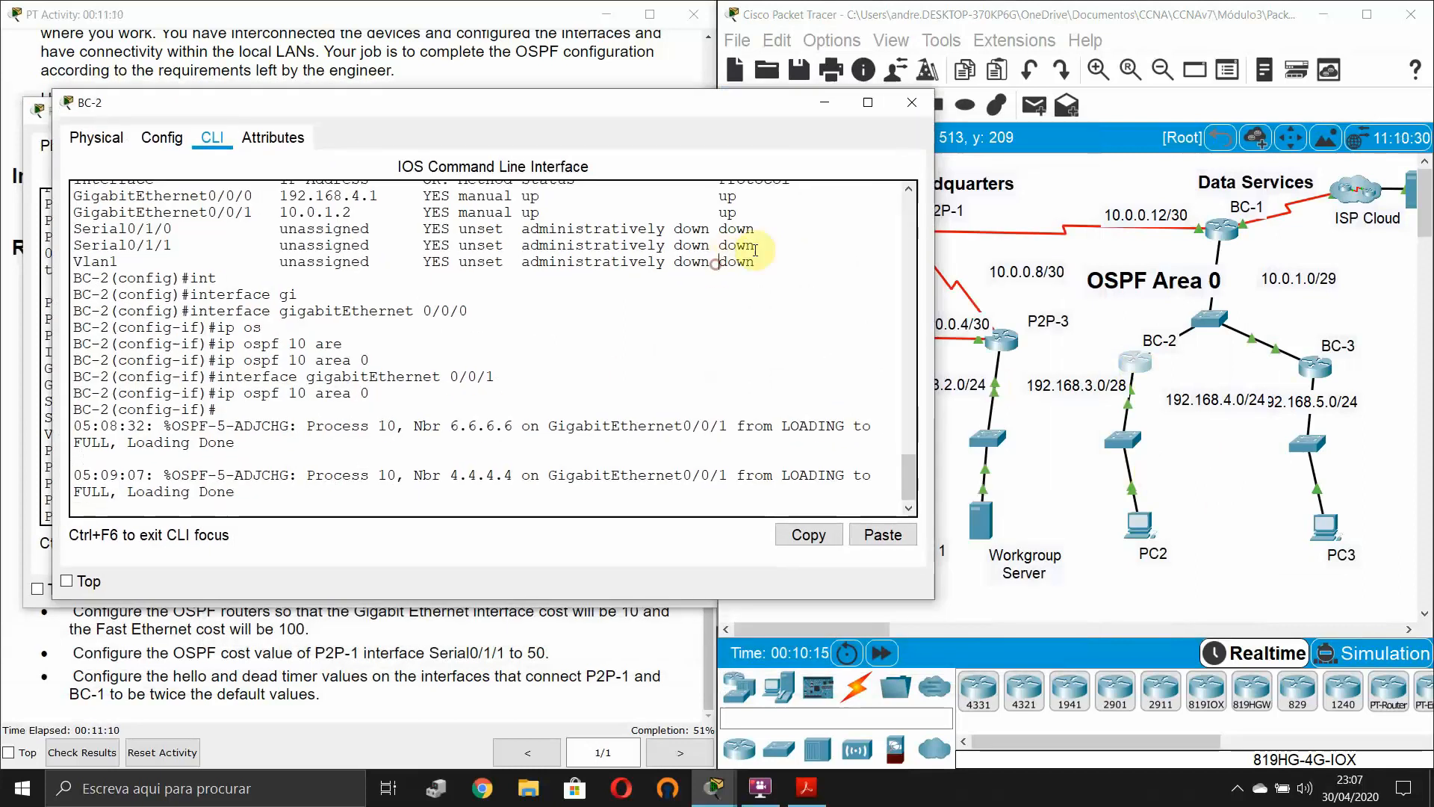
key(Return)
key(Return)
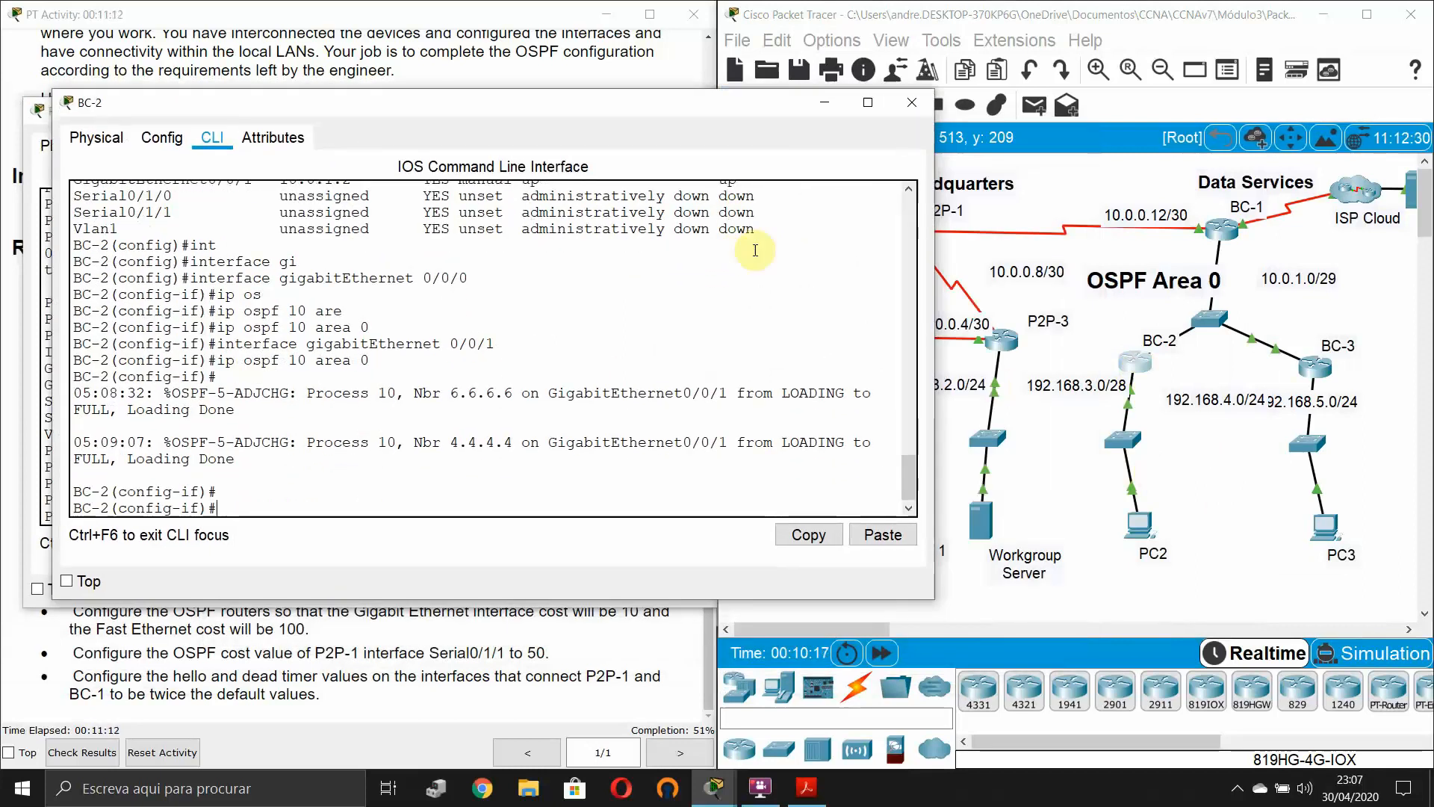
text(exi)
key(Tab)
key(Return)
- Enter OSPF process 10 configuration on BC-2
text(route)
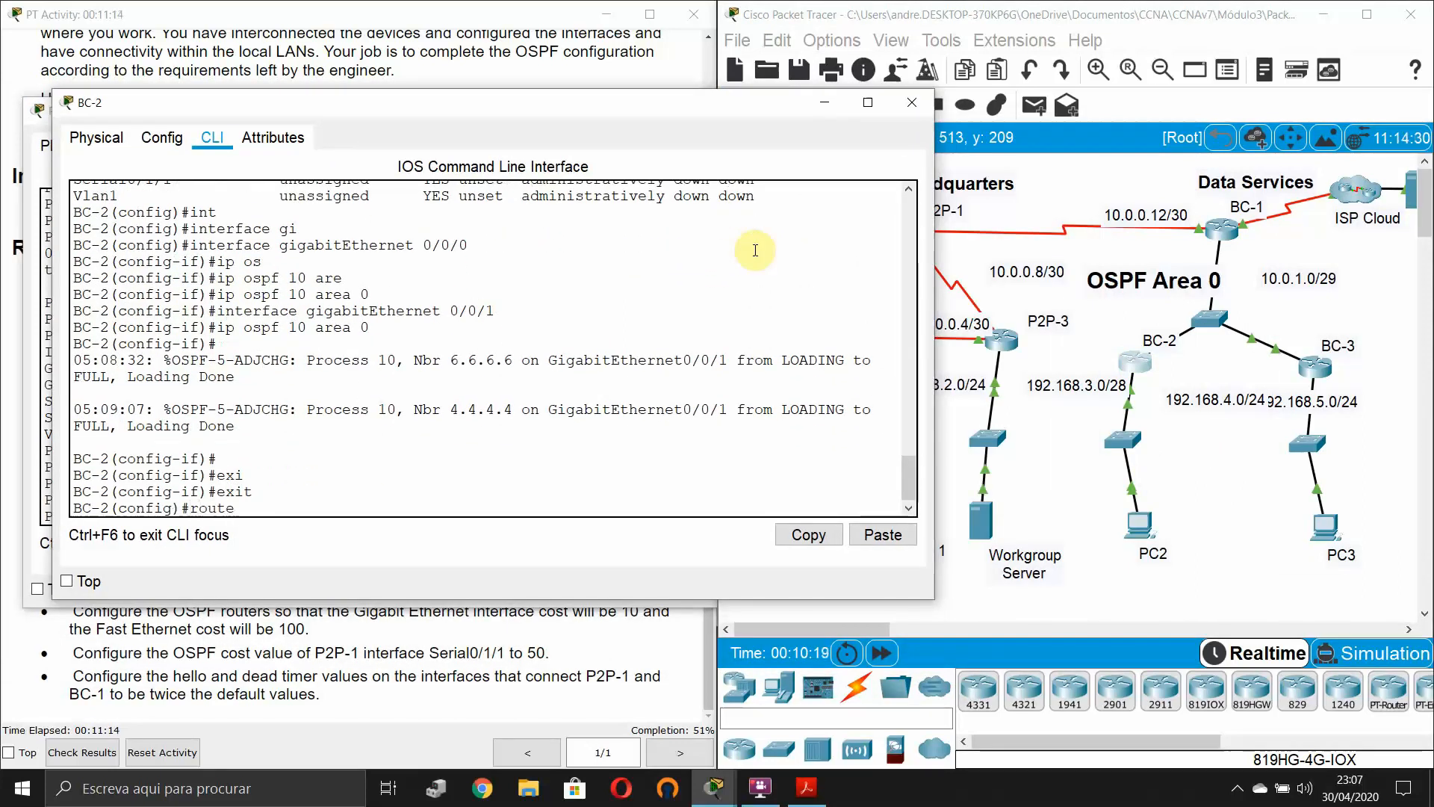
text(r)
key(Tab)
text(os)
key(Tab)
text(10)
key(Return)
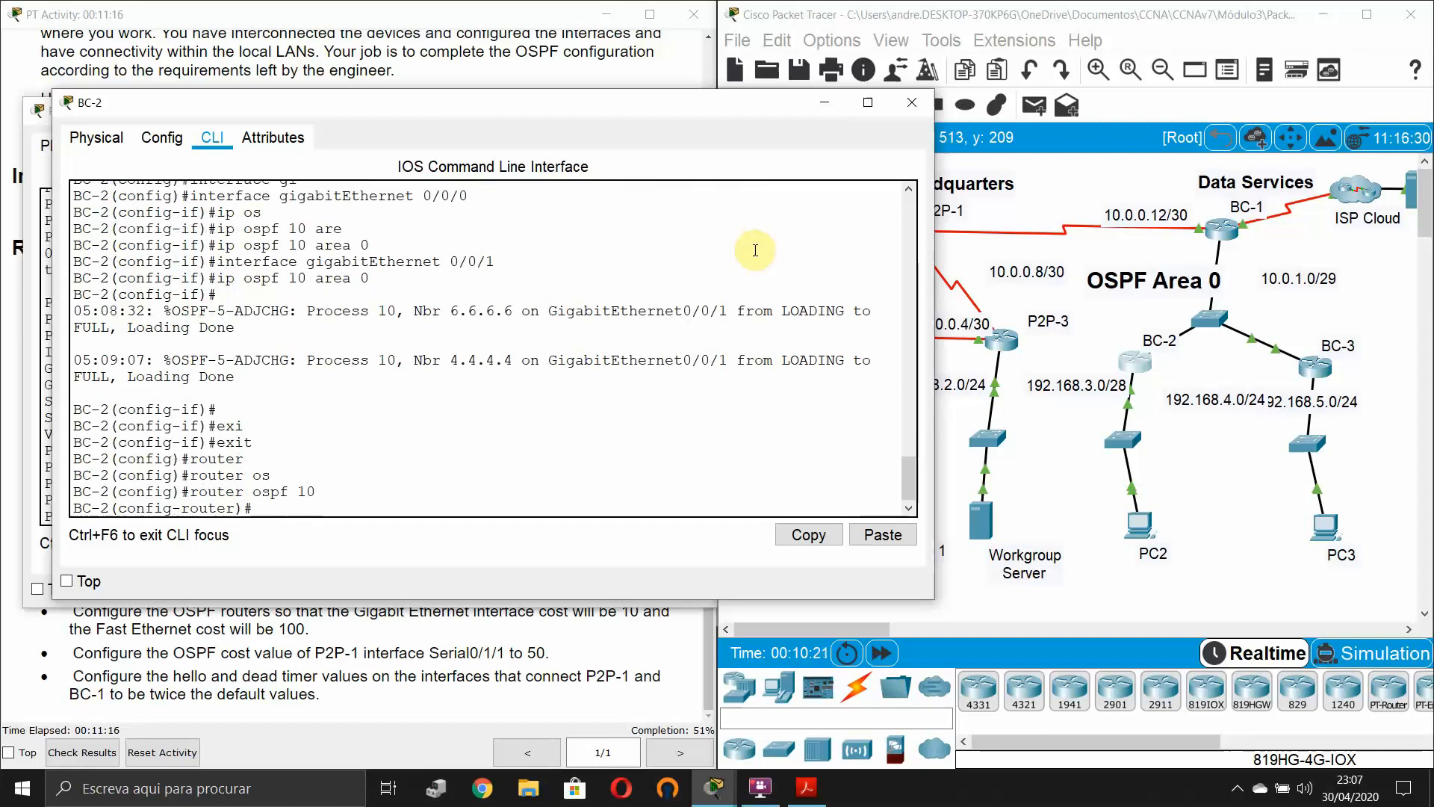
key(Return)
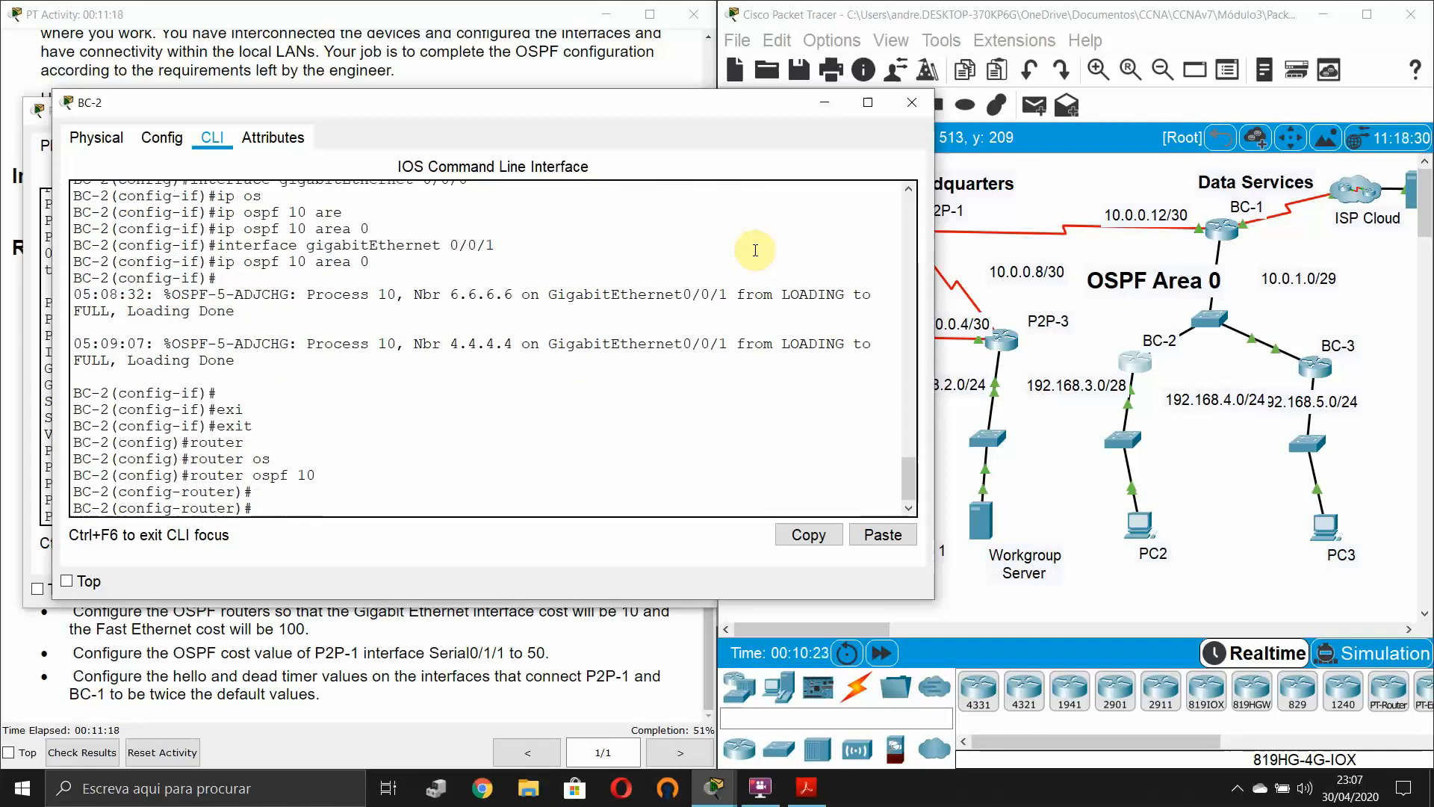
- Check the port labels on BC-2's LAN link and try to make GigabitEthernet 0/1 a passive interface
click(1161, 352)
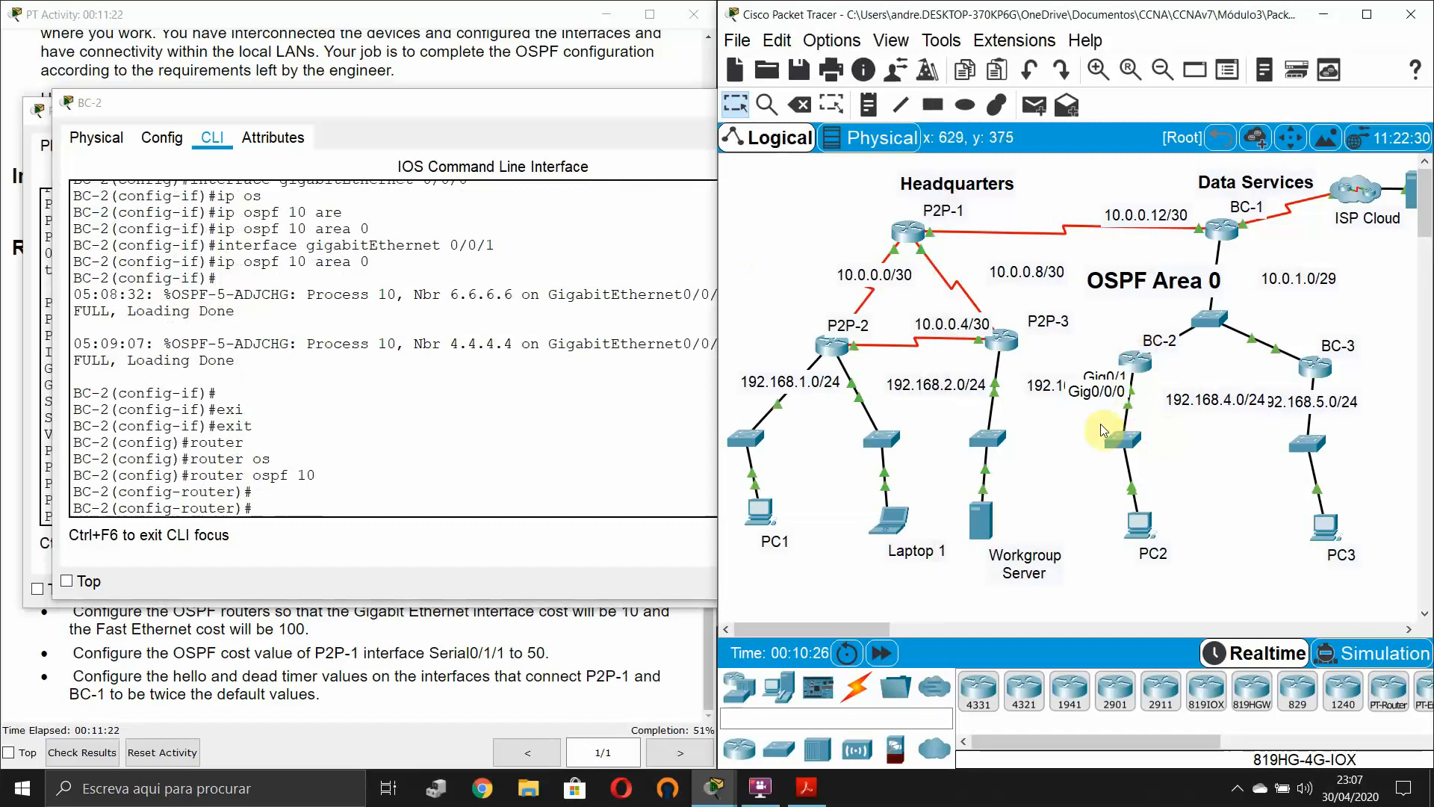
click(574, 416)
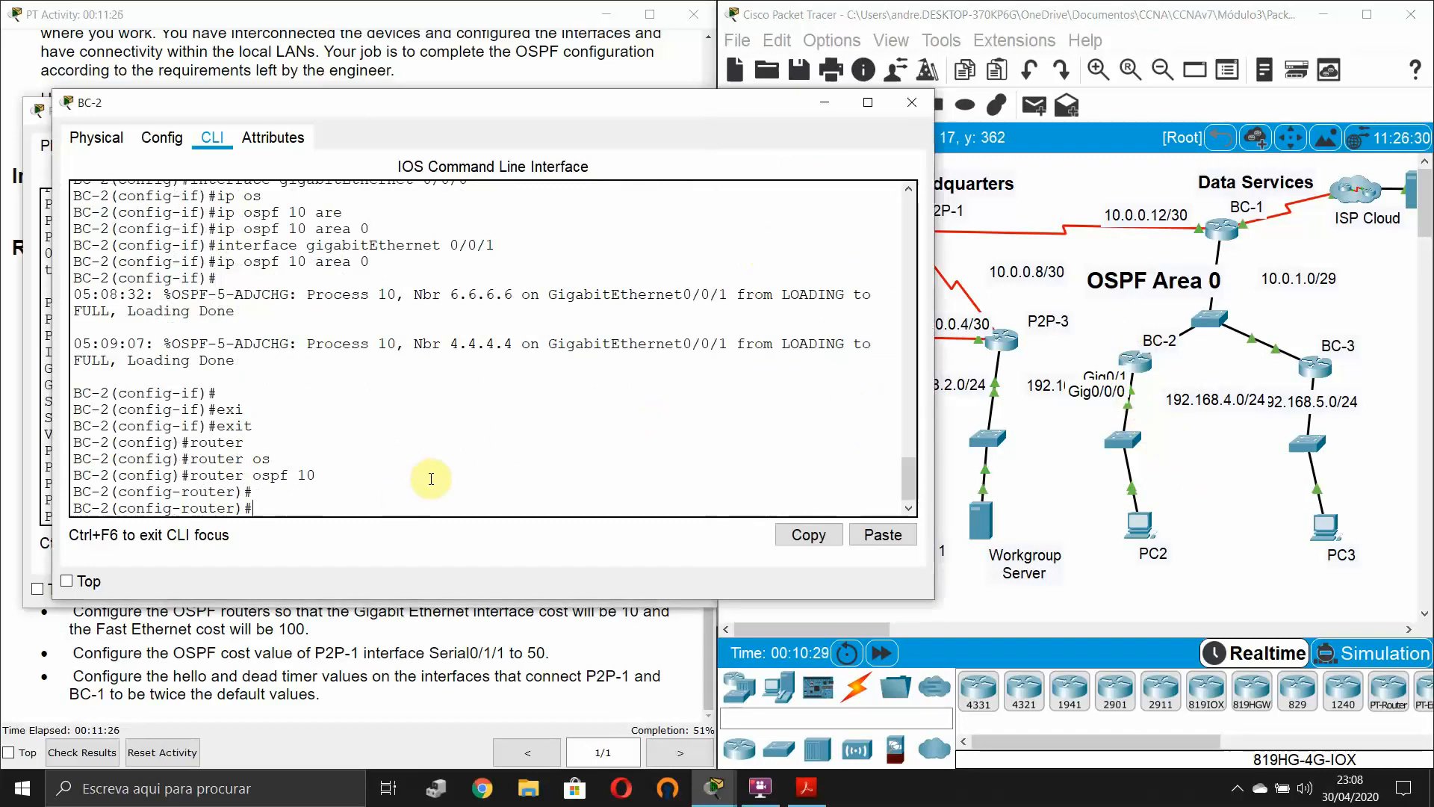
text(pas)
key(Tab)
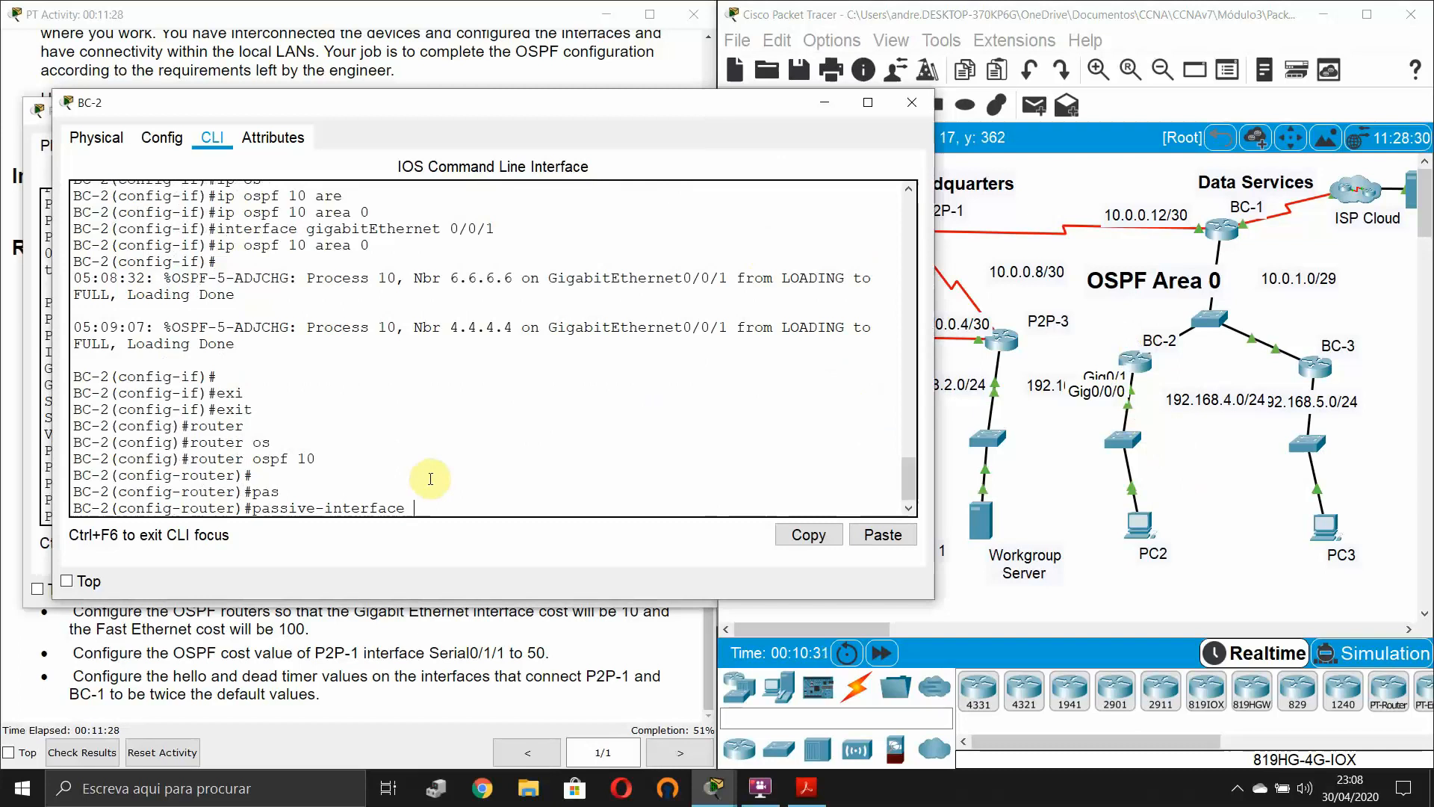
text(fi)
key(Tab)
key(BackSpace)
key(BackSpace)
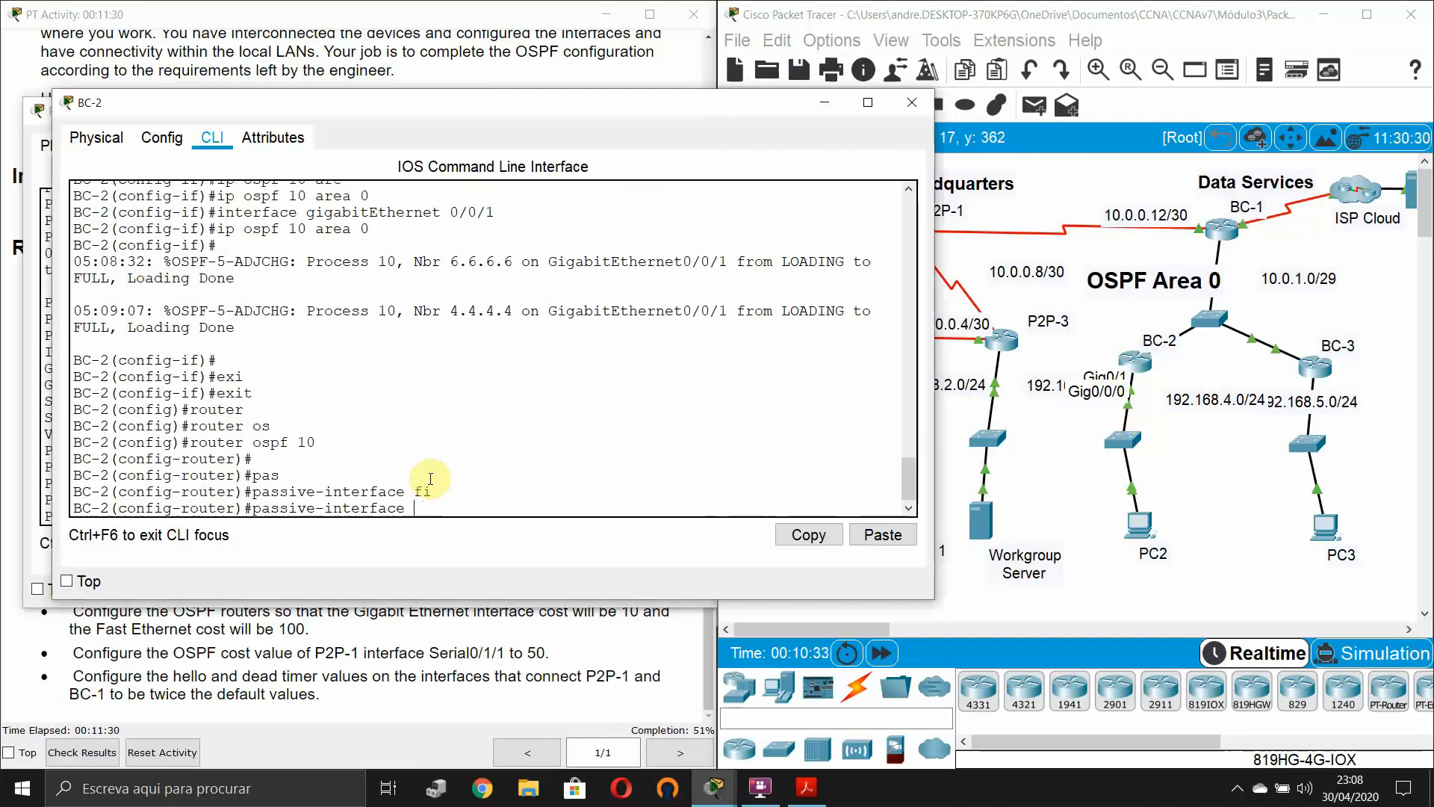
text(gi)
key(Tab)
text(0/1)
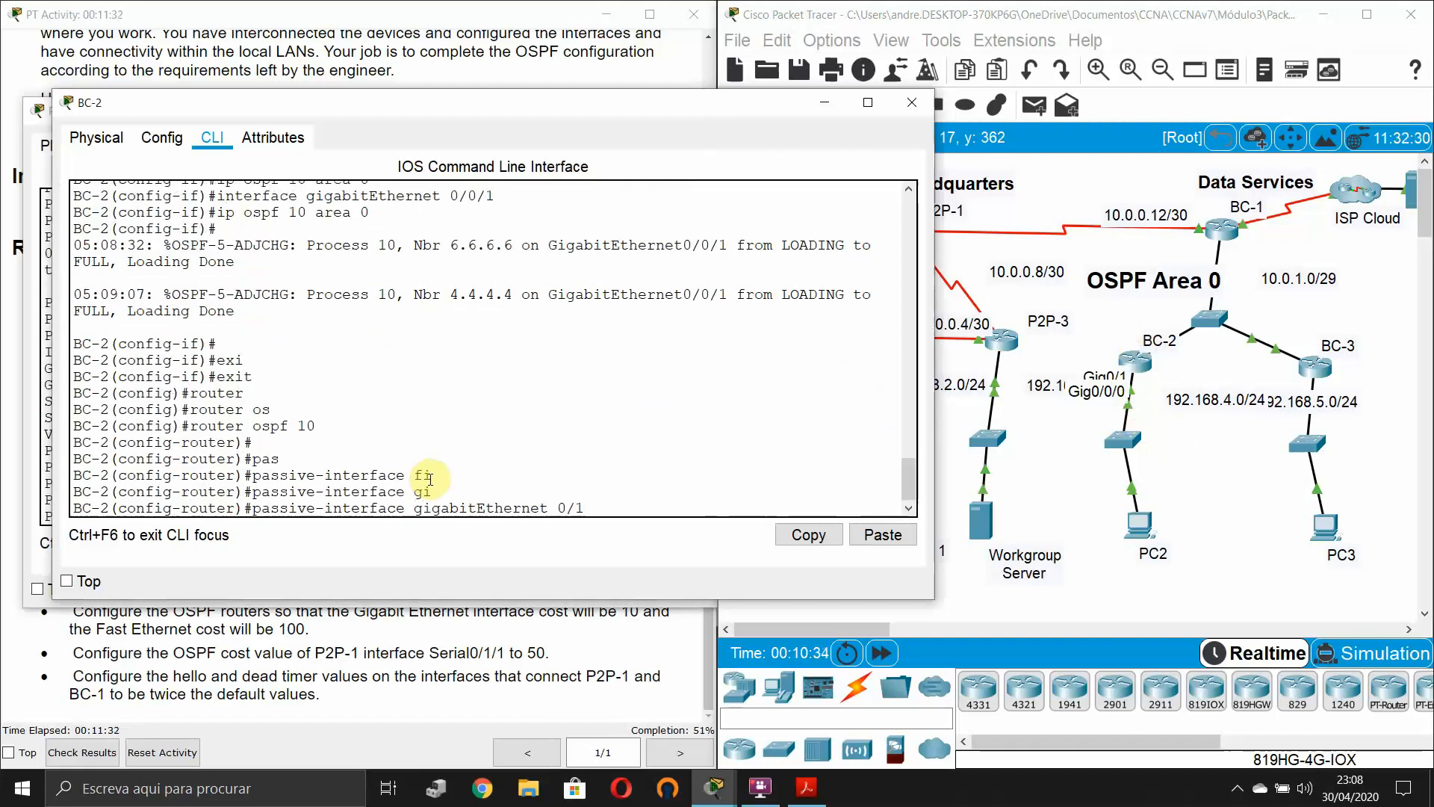
key(Return)
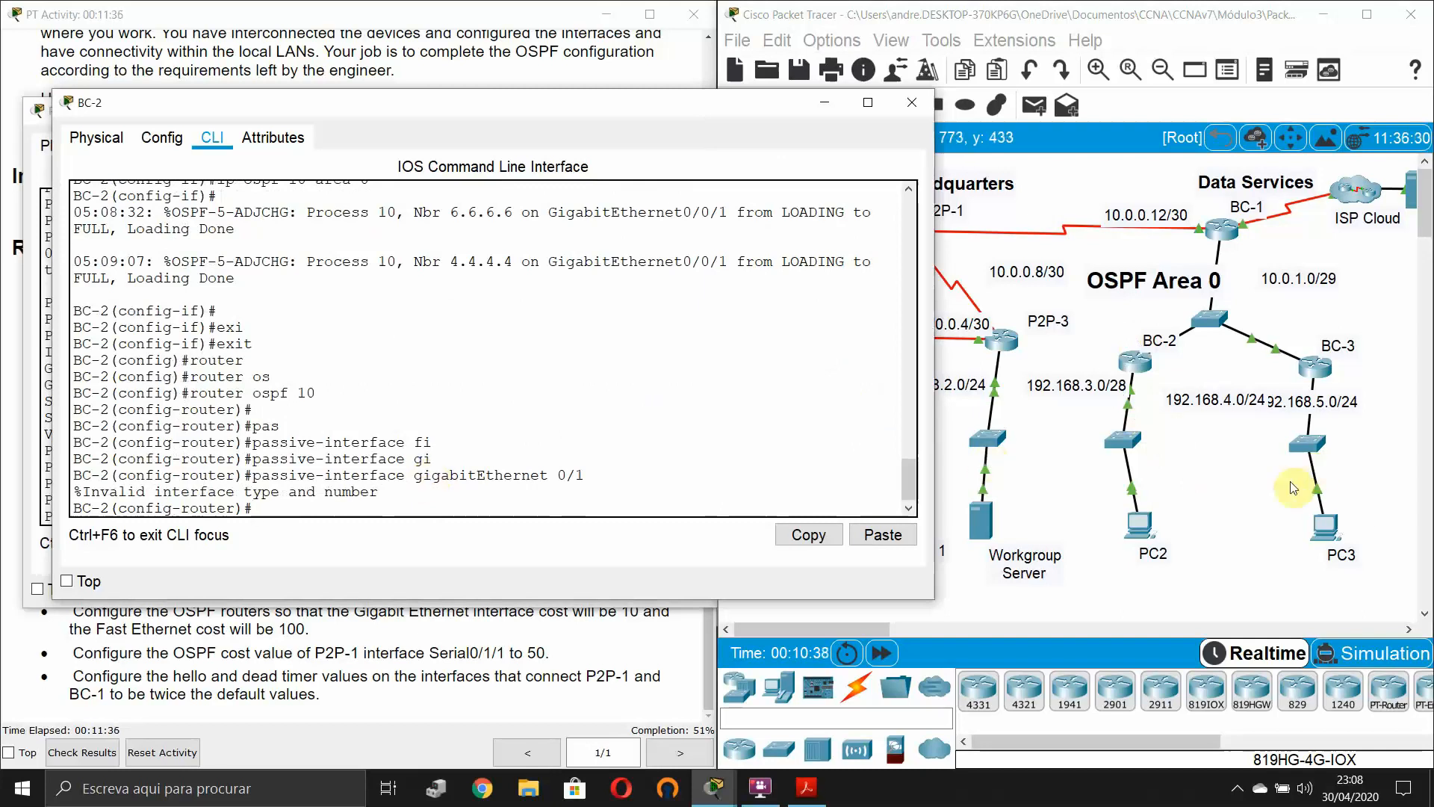
- Recheck the port labels on BC-2's LAN link and make GigabitEthernet 0/0/0 a passive interface in its OSPF process
click(1225, 449)
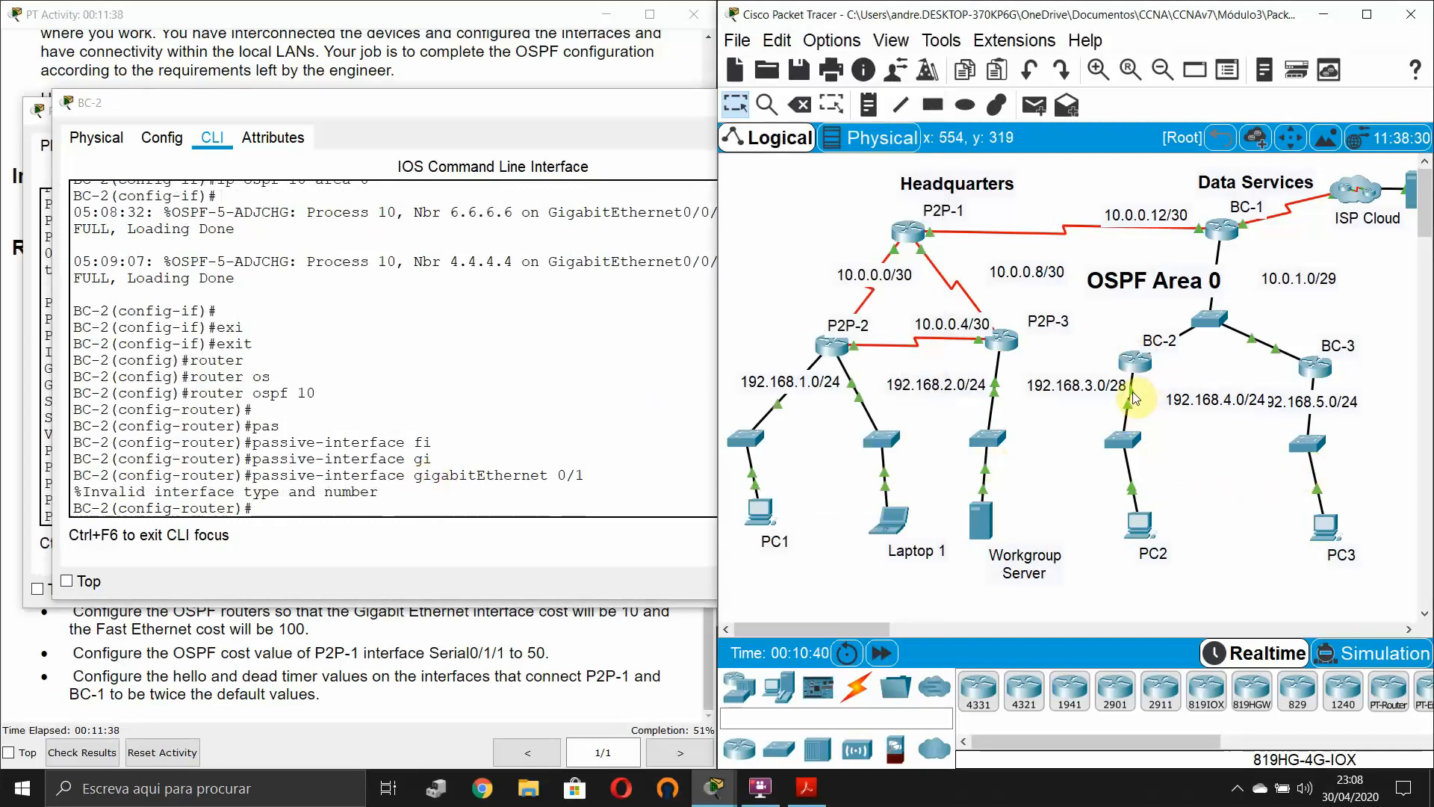
mouse_move(1133, 397)
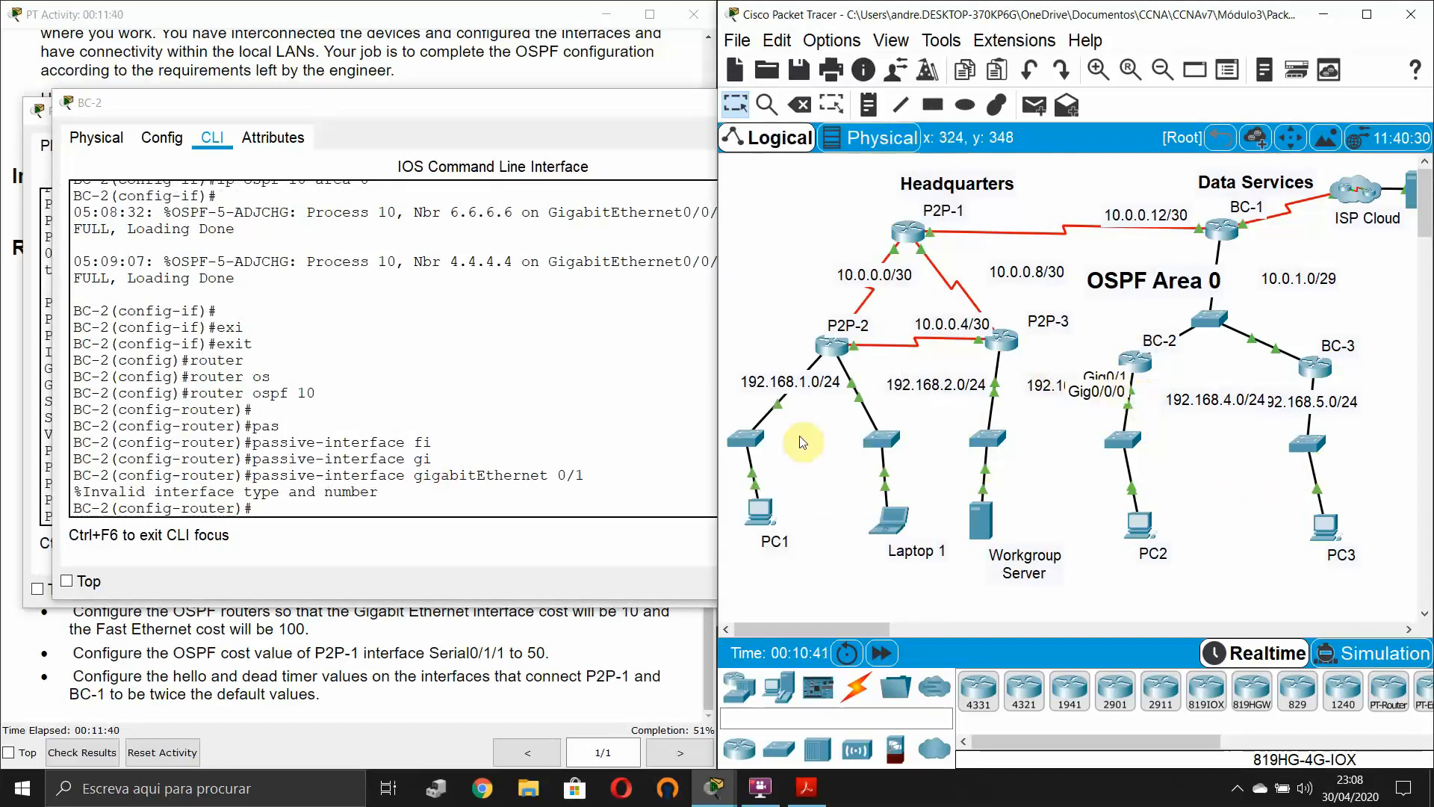
click(578, 500)
key(Up)
key(BackSpace)
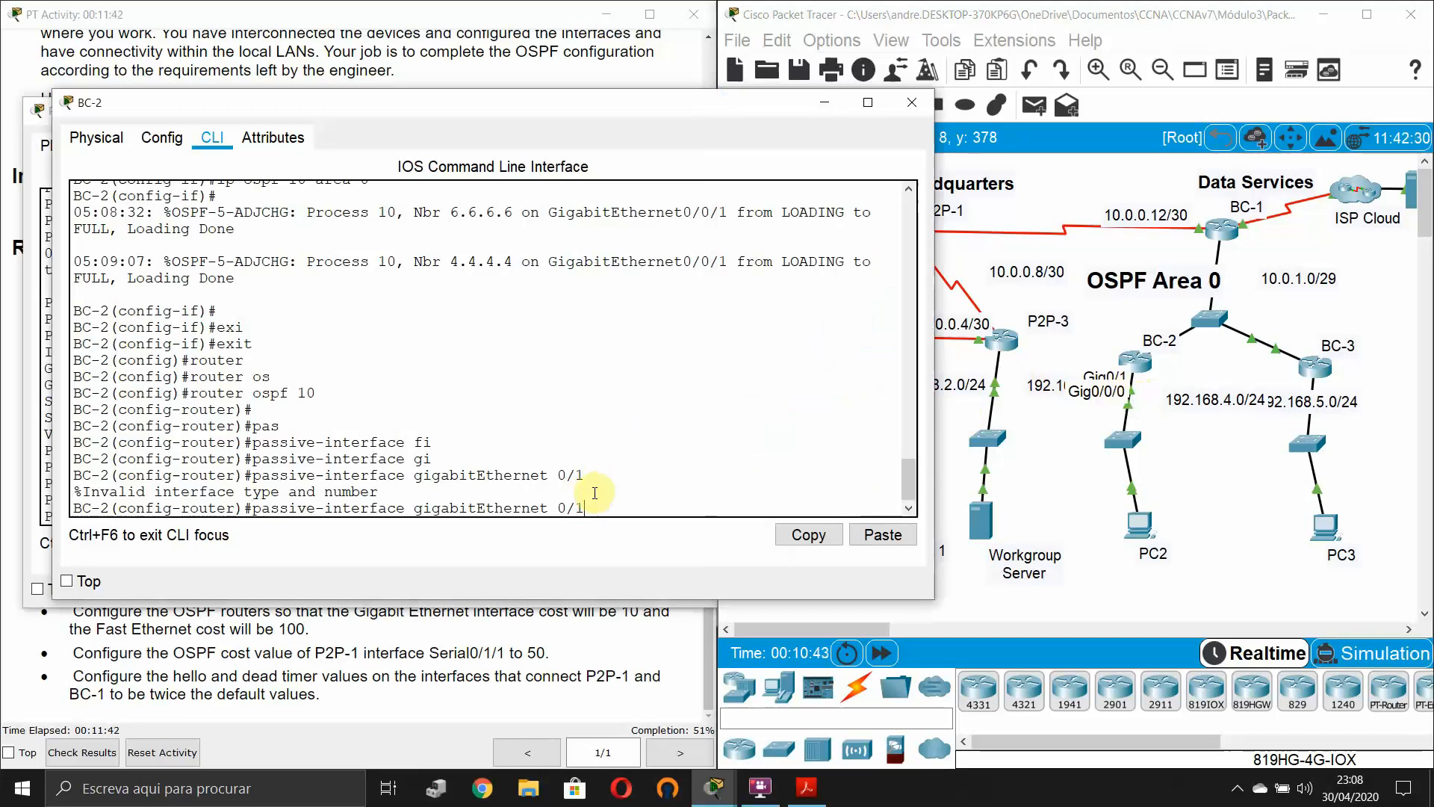
text(0/0)
key(Return)
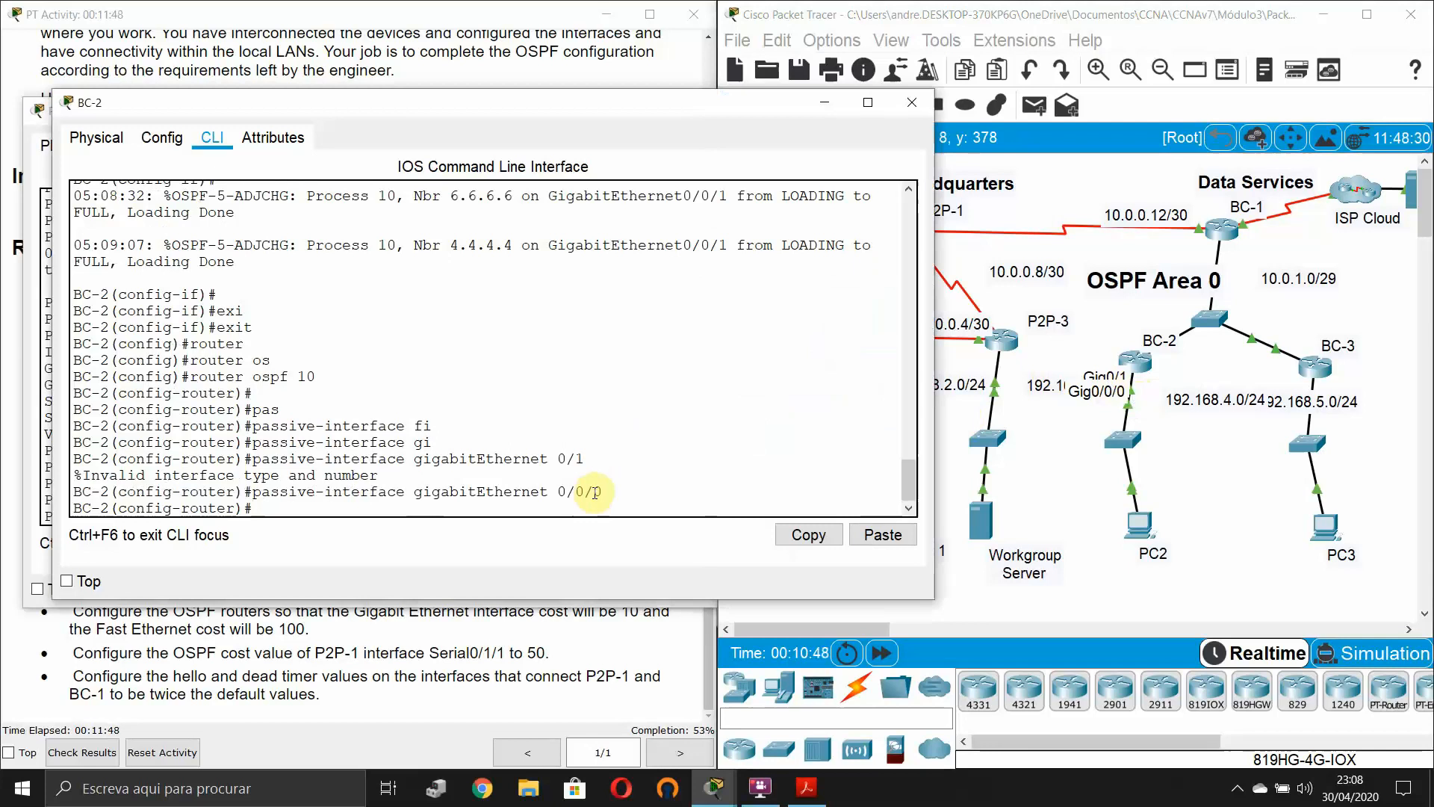
- Open the command line of router BC-3, position its window beside the topology and return to global configuration mode
click(1215, 479)
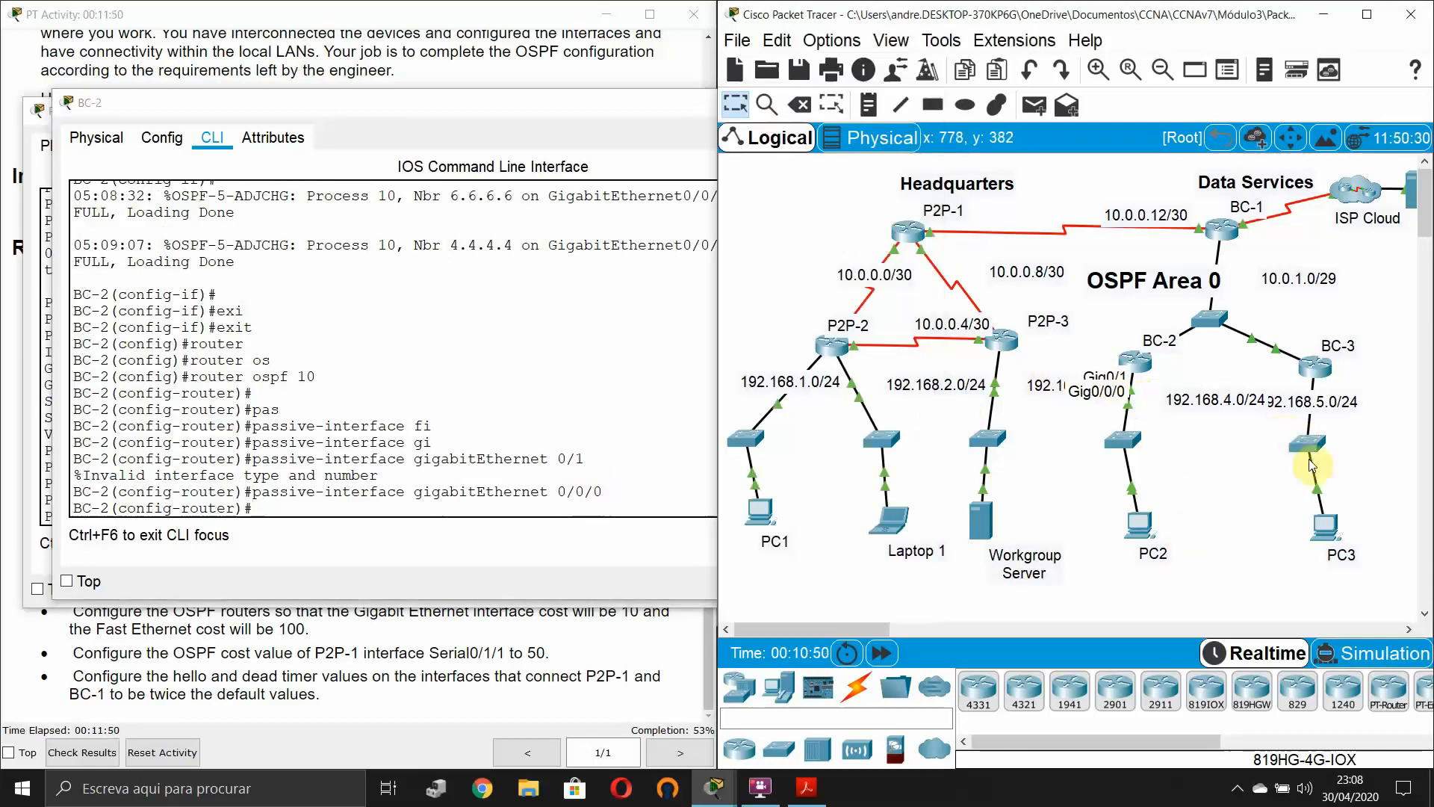
click(1313, 370)
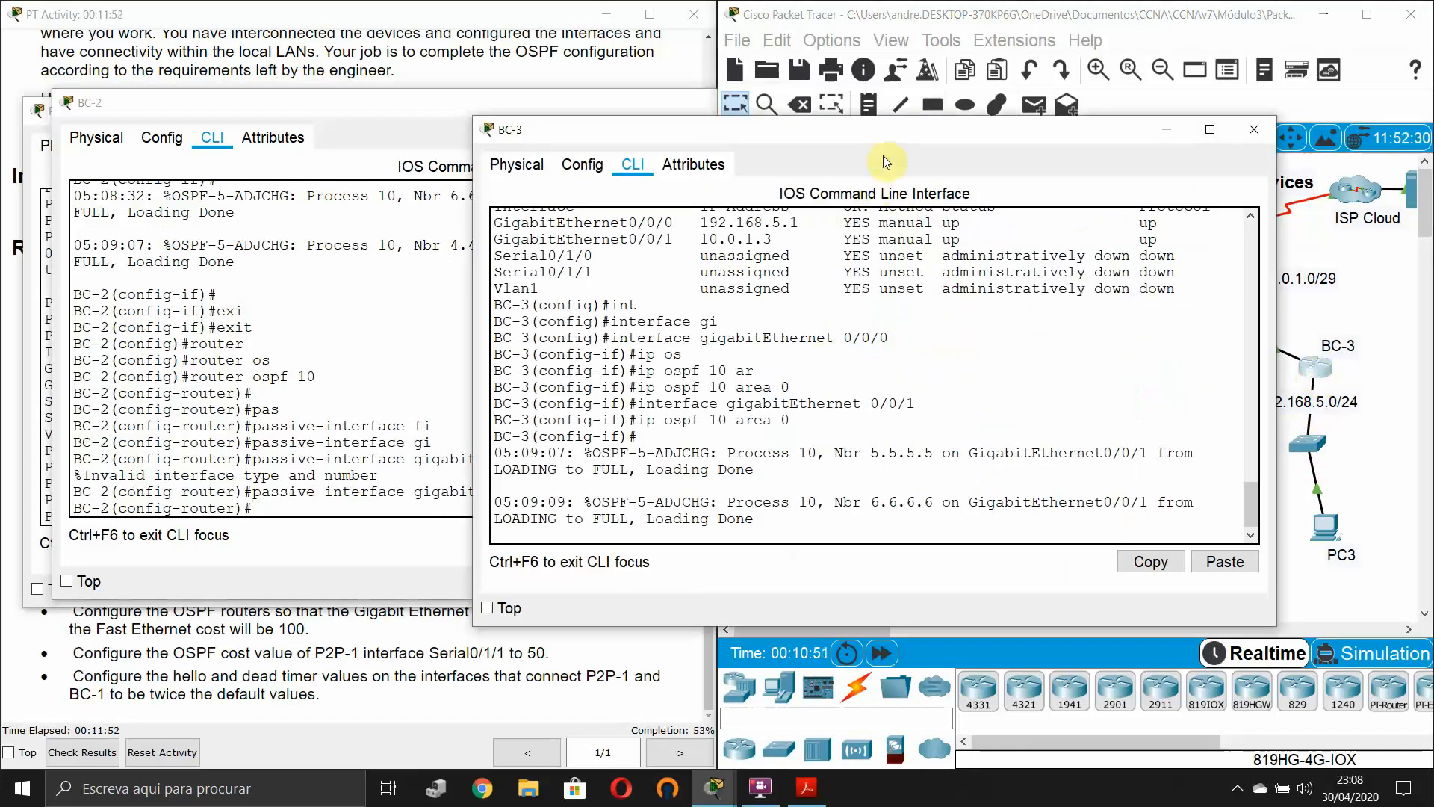
drag(885, 134, 534, 99)
click(557, 299)
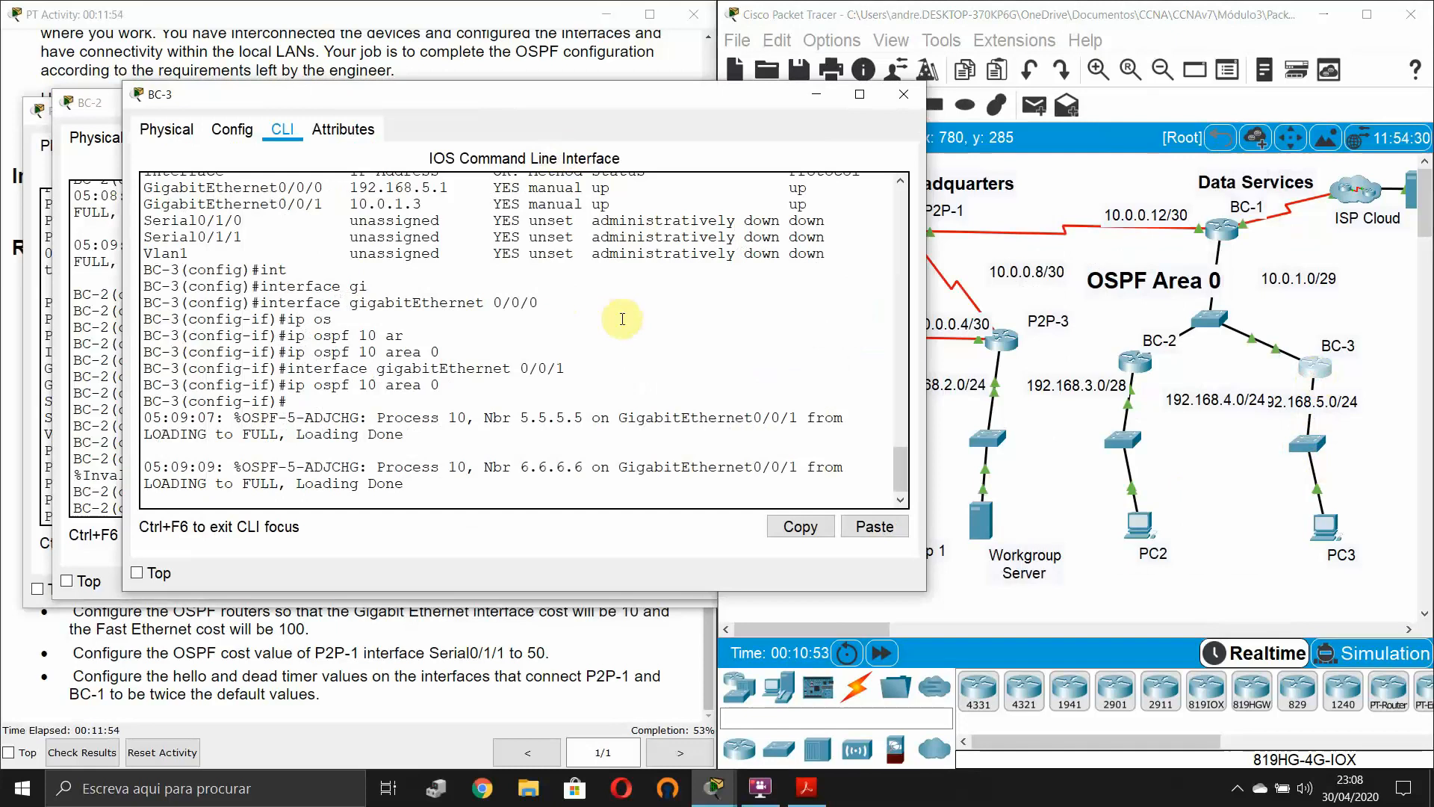
key(Return)
key(Return)
text(exi)
key(Tab)
key(Return)
key(Return)
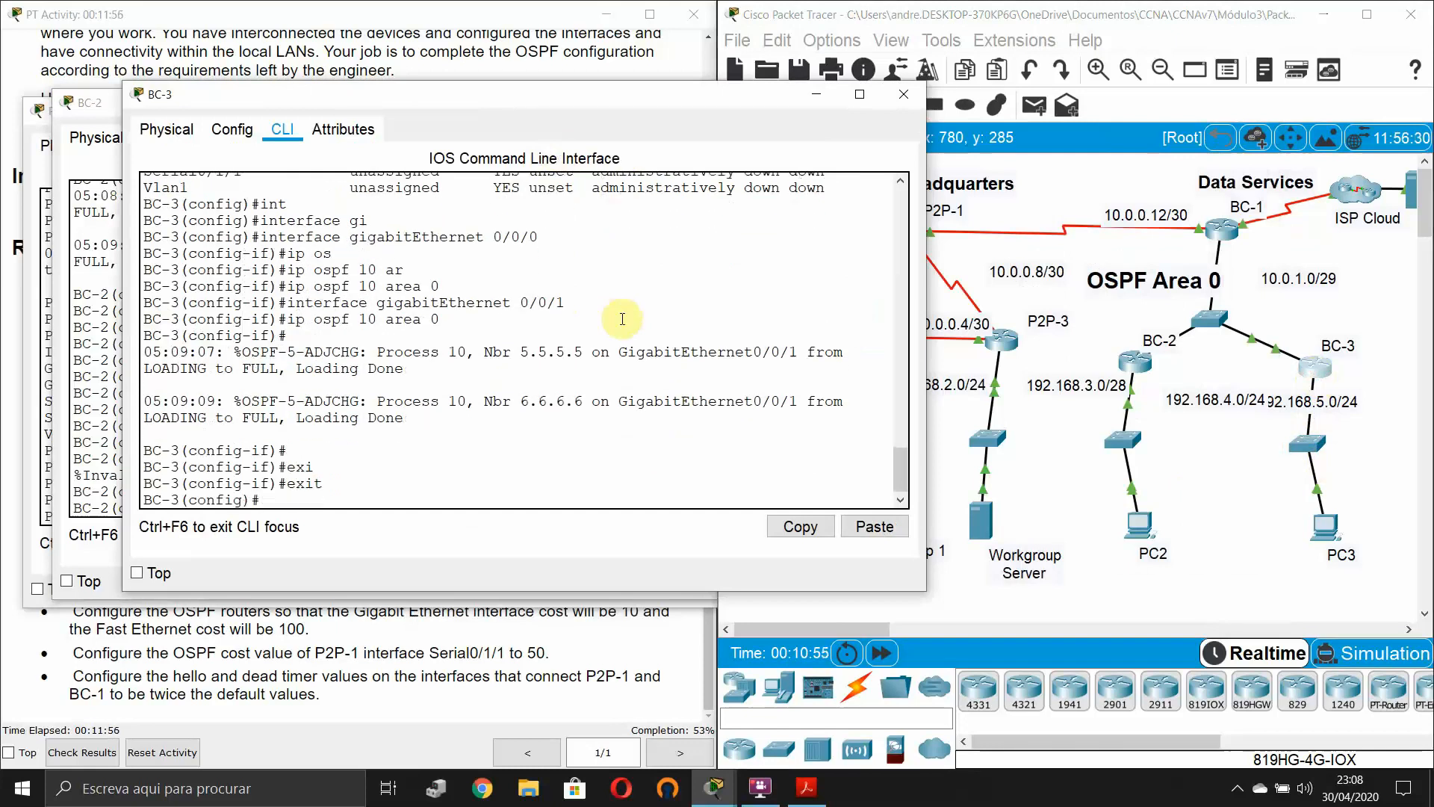
- Enter OSPF process 10 configuration on BC-3
text(route)
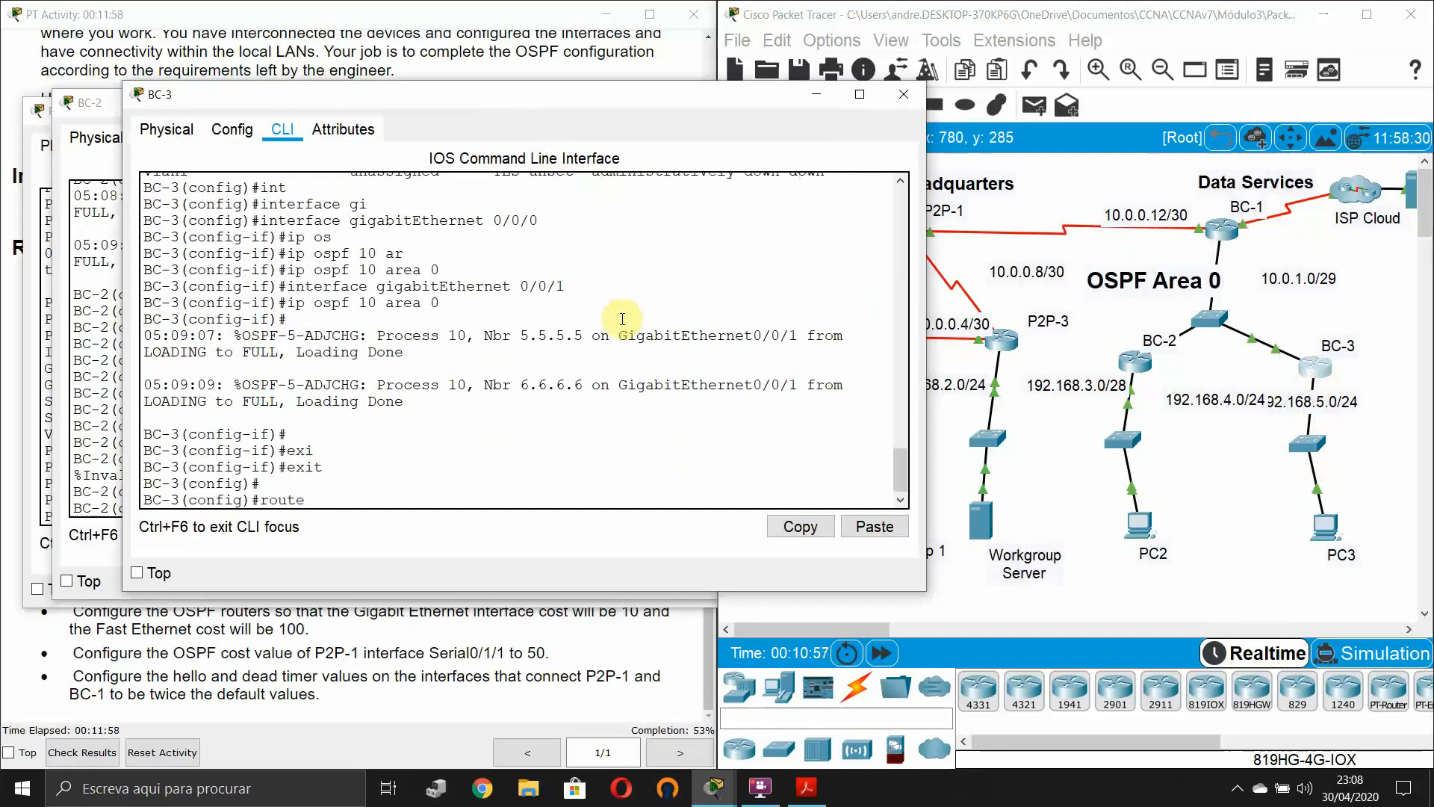
key(Tab)
text(os)
key(Tab)
text(1)
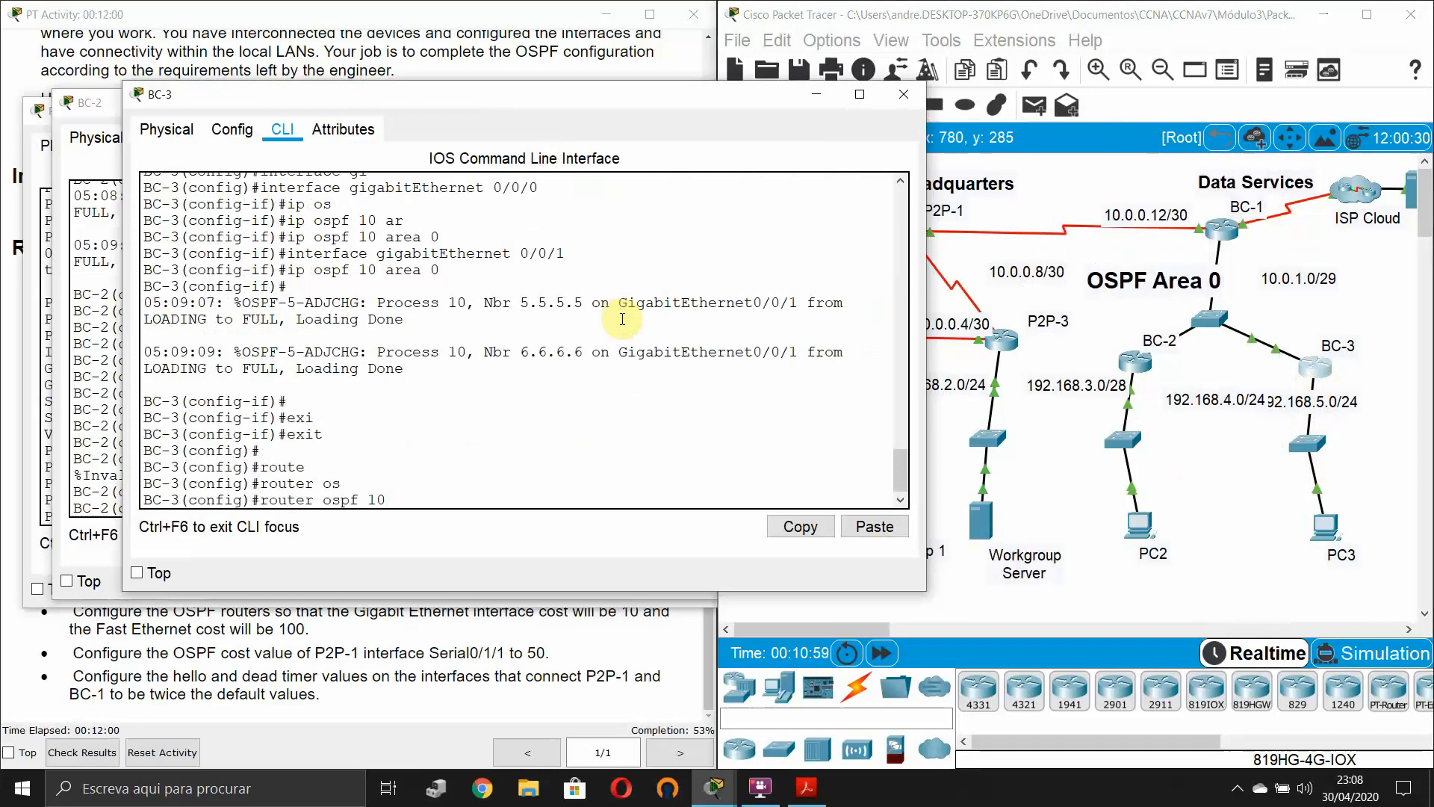
text(0)
key(Return)
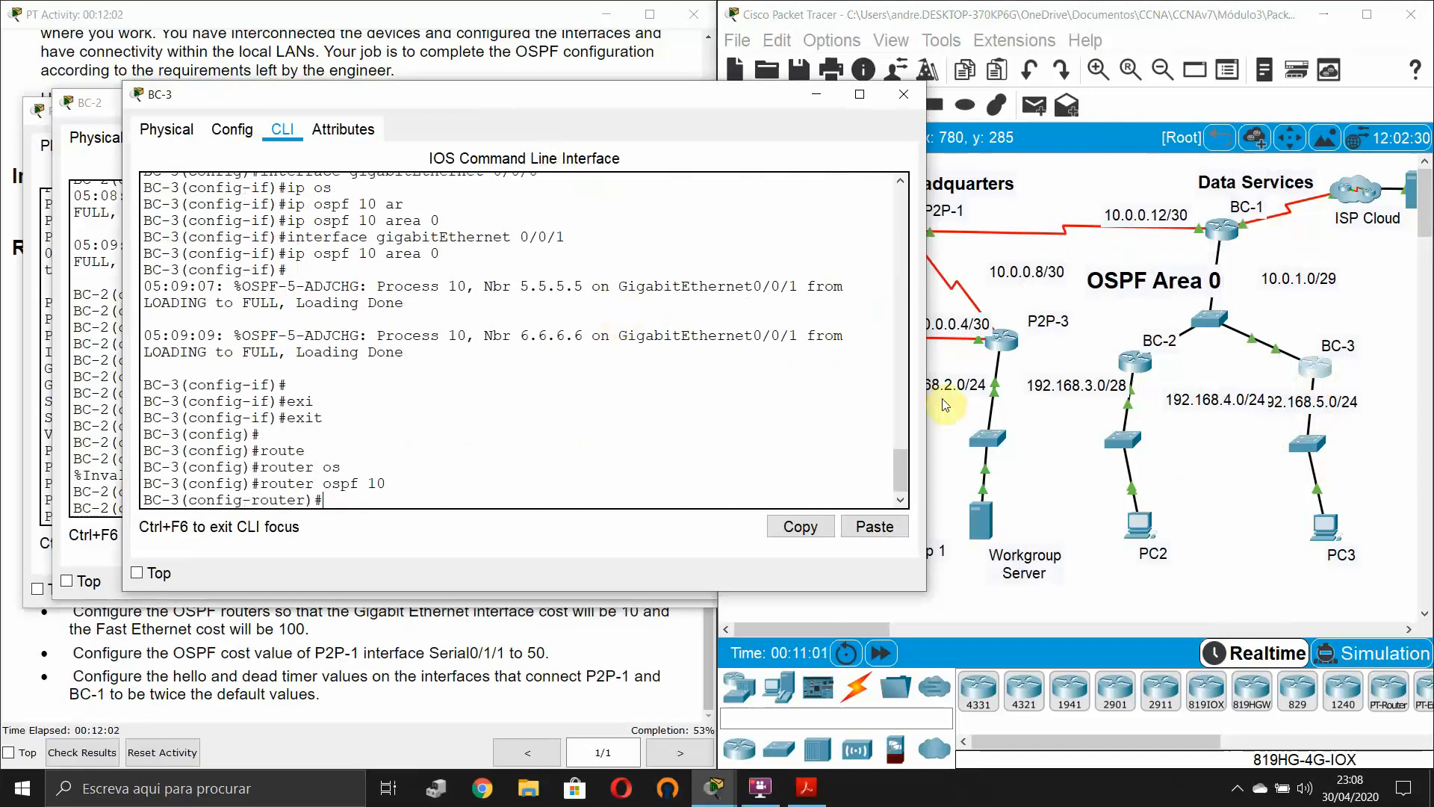
- Check the port labels on BC-3's LAN link and make GigabitEthernet 0/0/0 a passive interface in its OSPF process
drag(1308, 445, 1231, 502)
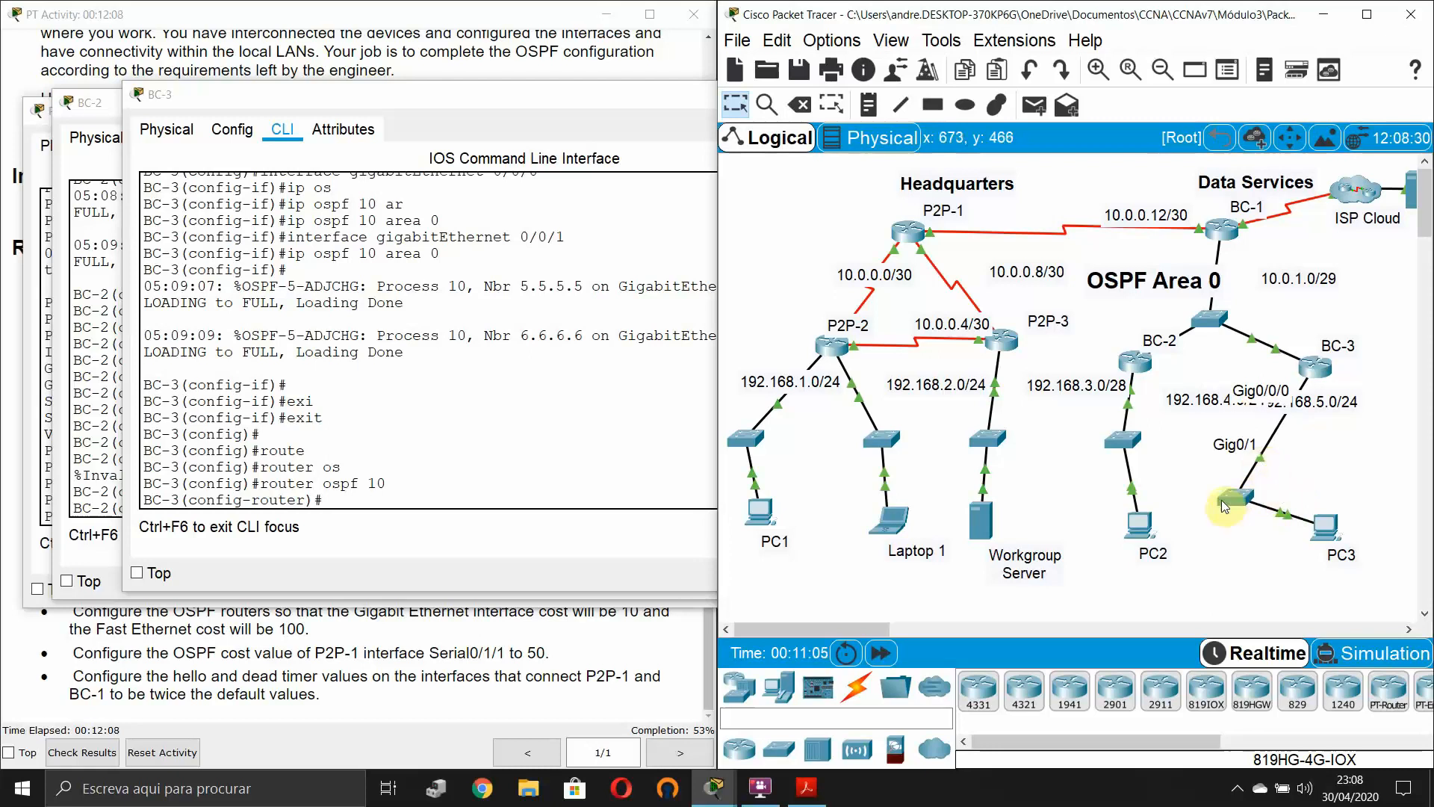
drag(1225, 506, 1316, 457)
click(581, 446)
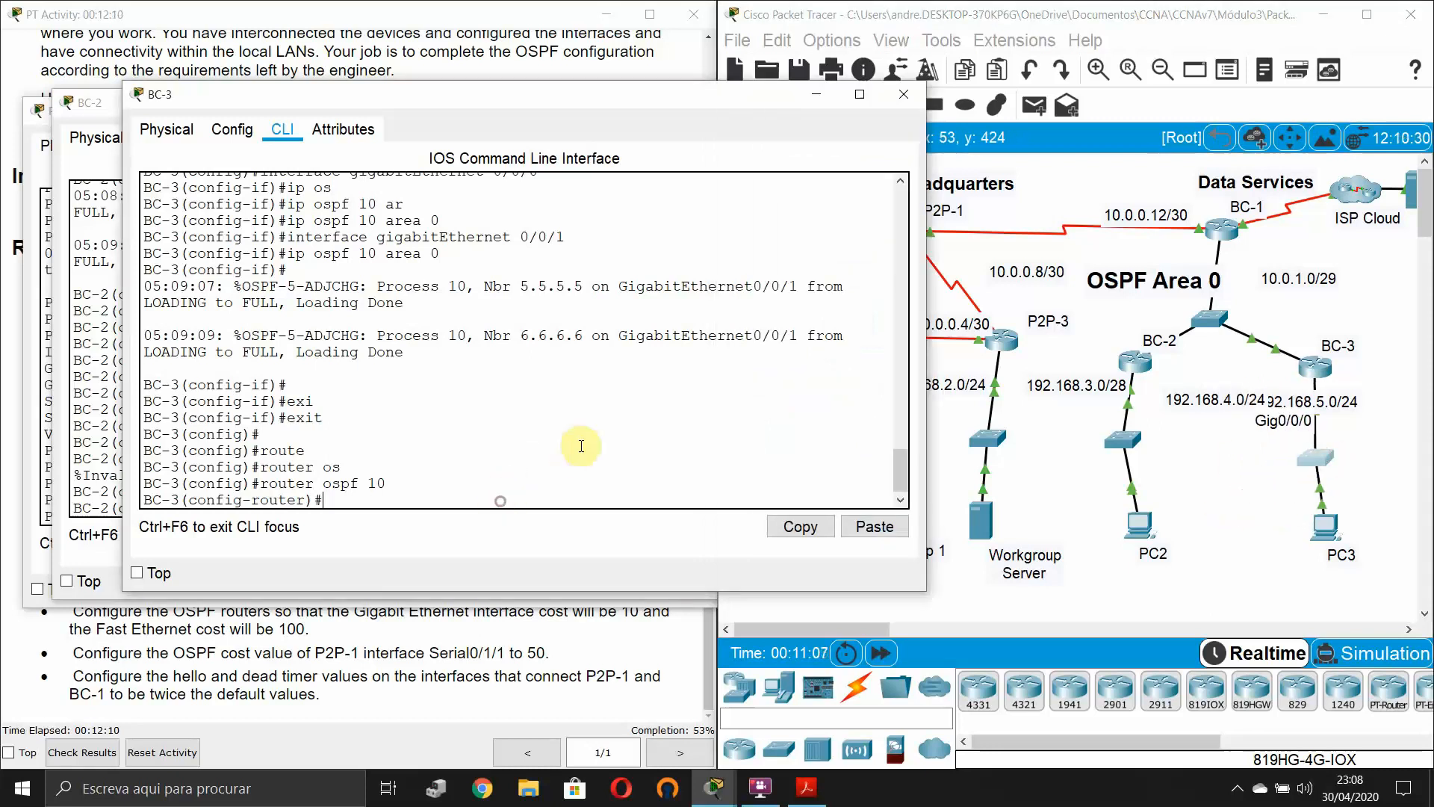
text(pas)
key(Tab)
text(gi)
key(Tab)
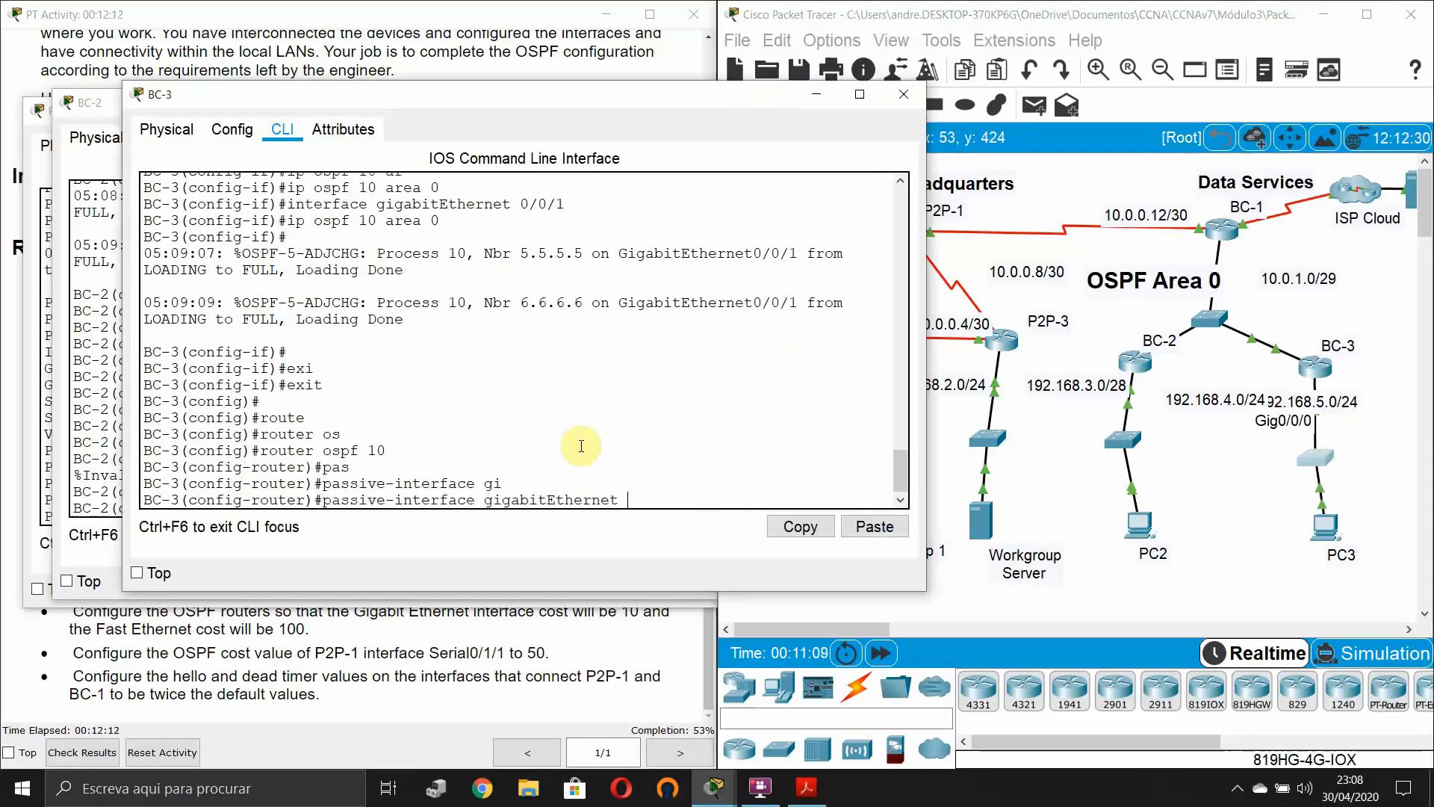
text(0/0/0)
key(Return)
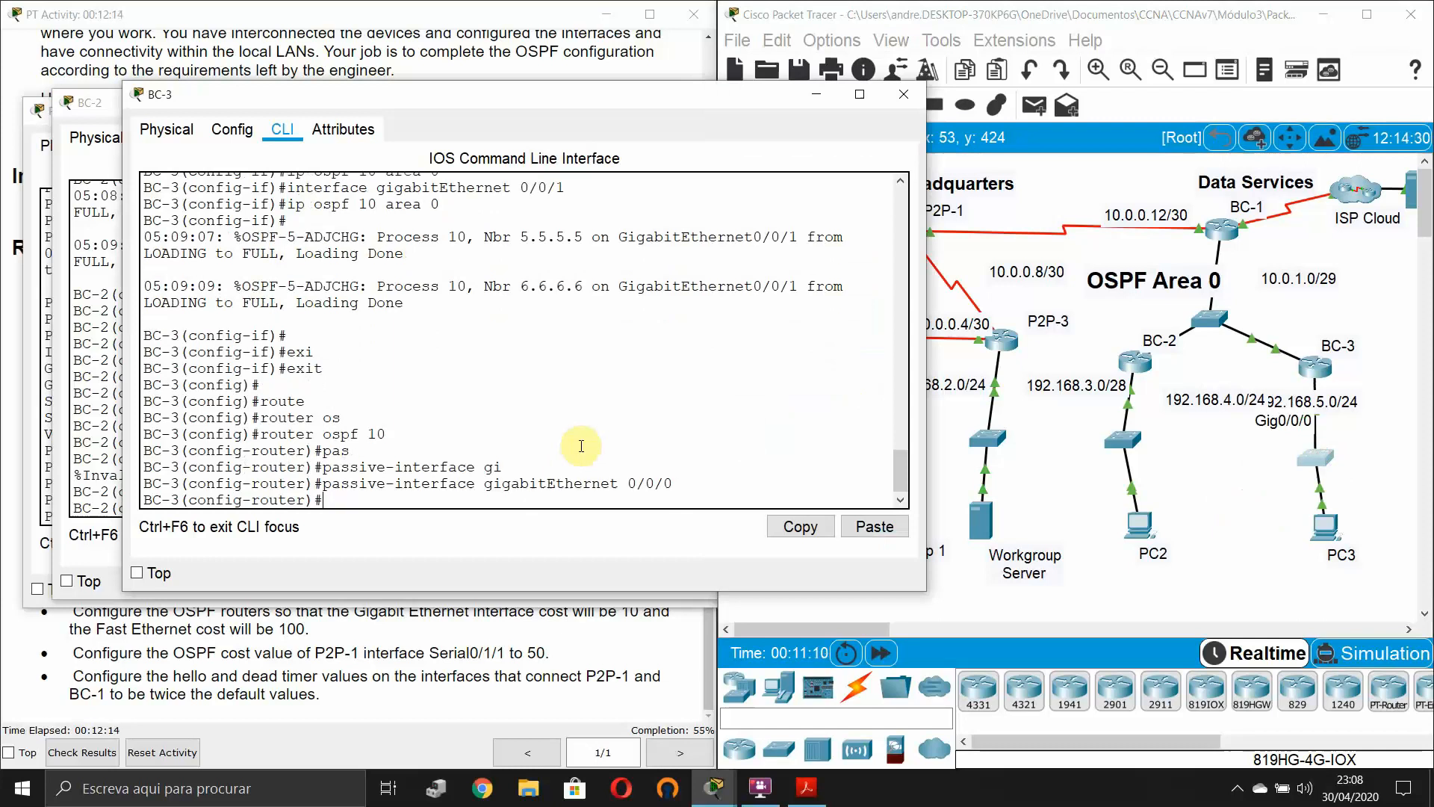
- Open the command line of router BC-1 and position its window beside the topology
click(1389, 293)
click(1224, 232)
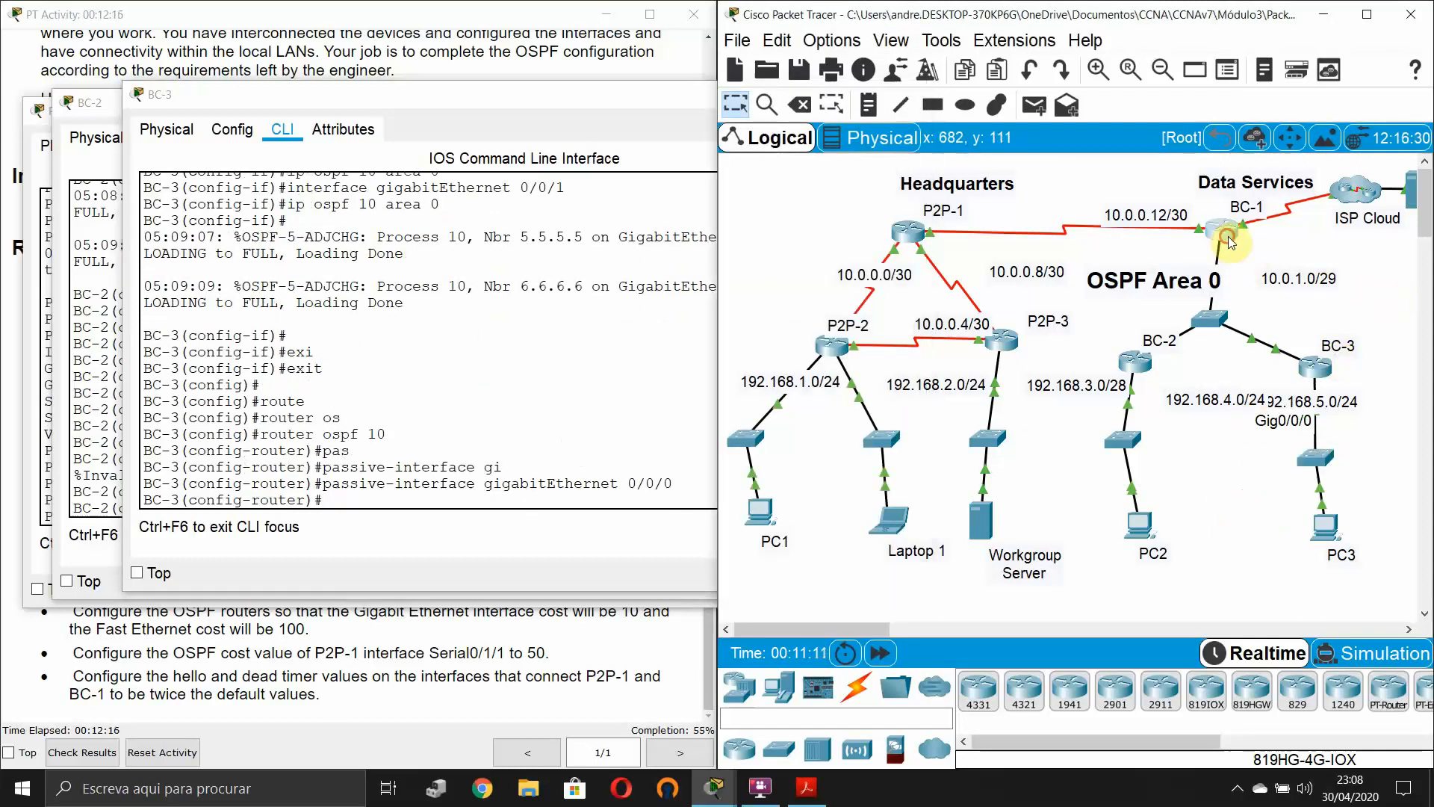
drag(736, 127, 709, 105)
click(641, 383)
key(Return)
key(Return)
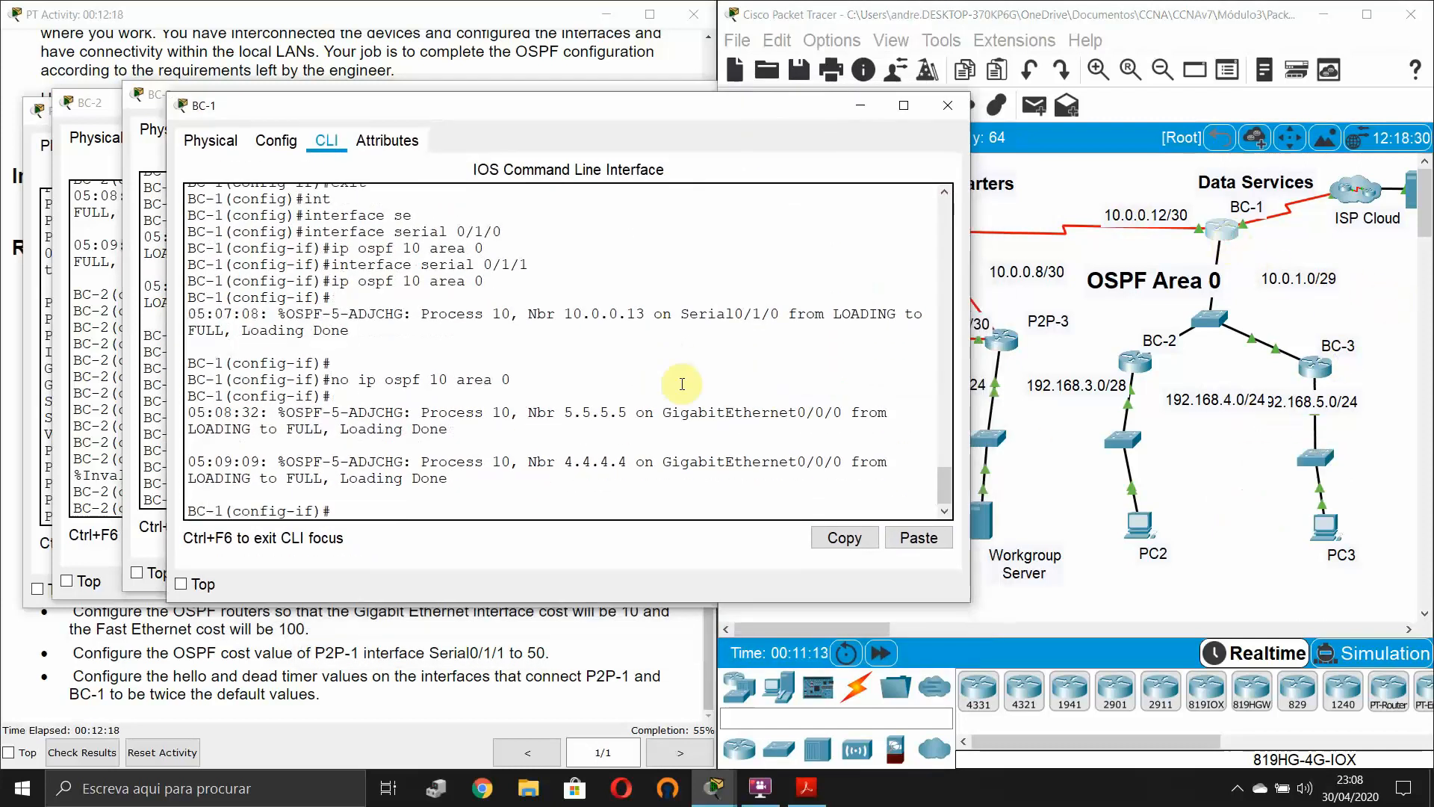
- Return BC-1 to global configuration mode and enter its OSPF process 10 configuration
text(exi)
key(Tab)
key(Return)
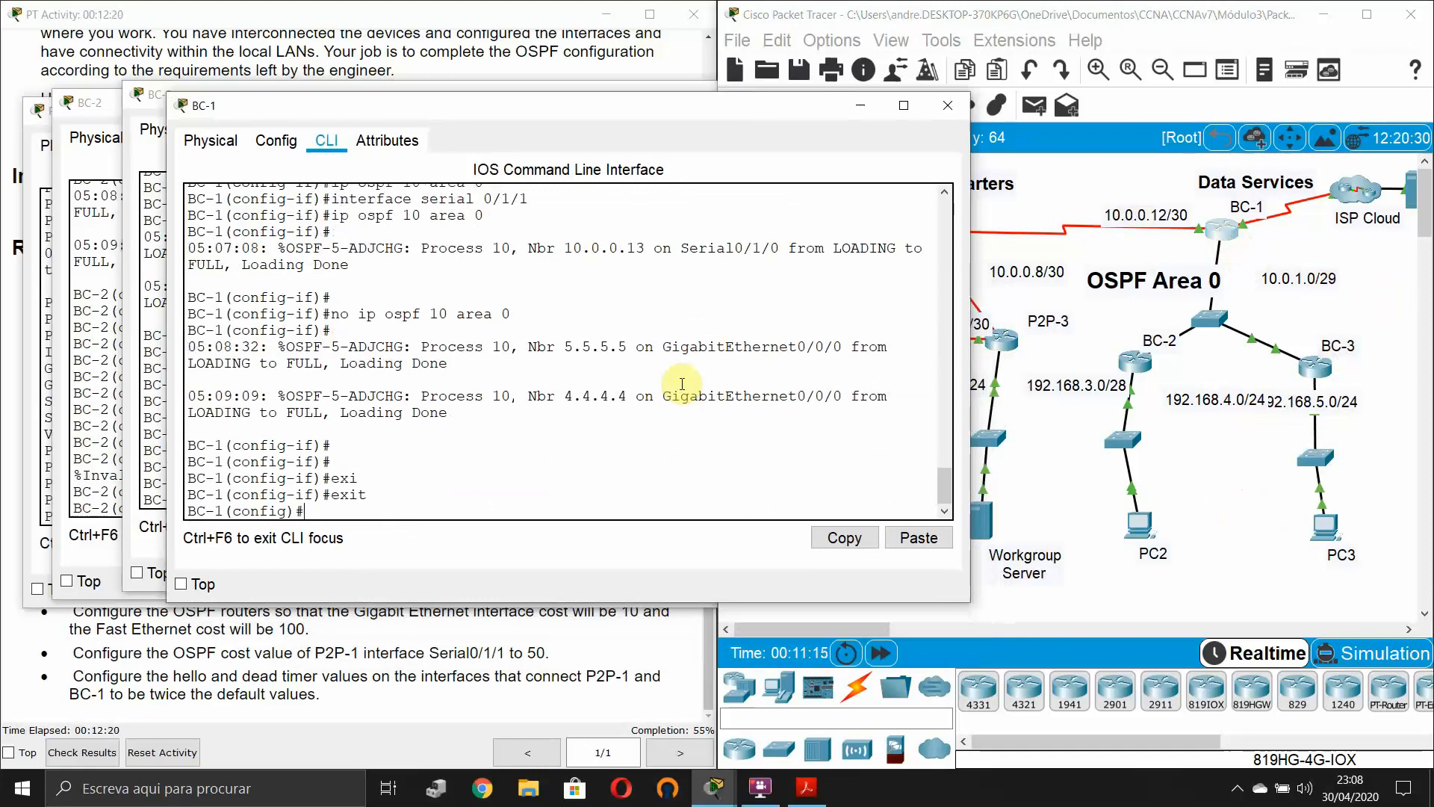
text(router)
key(Tab)
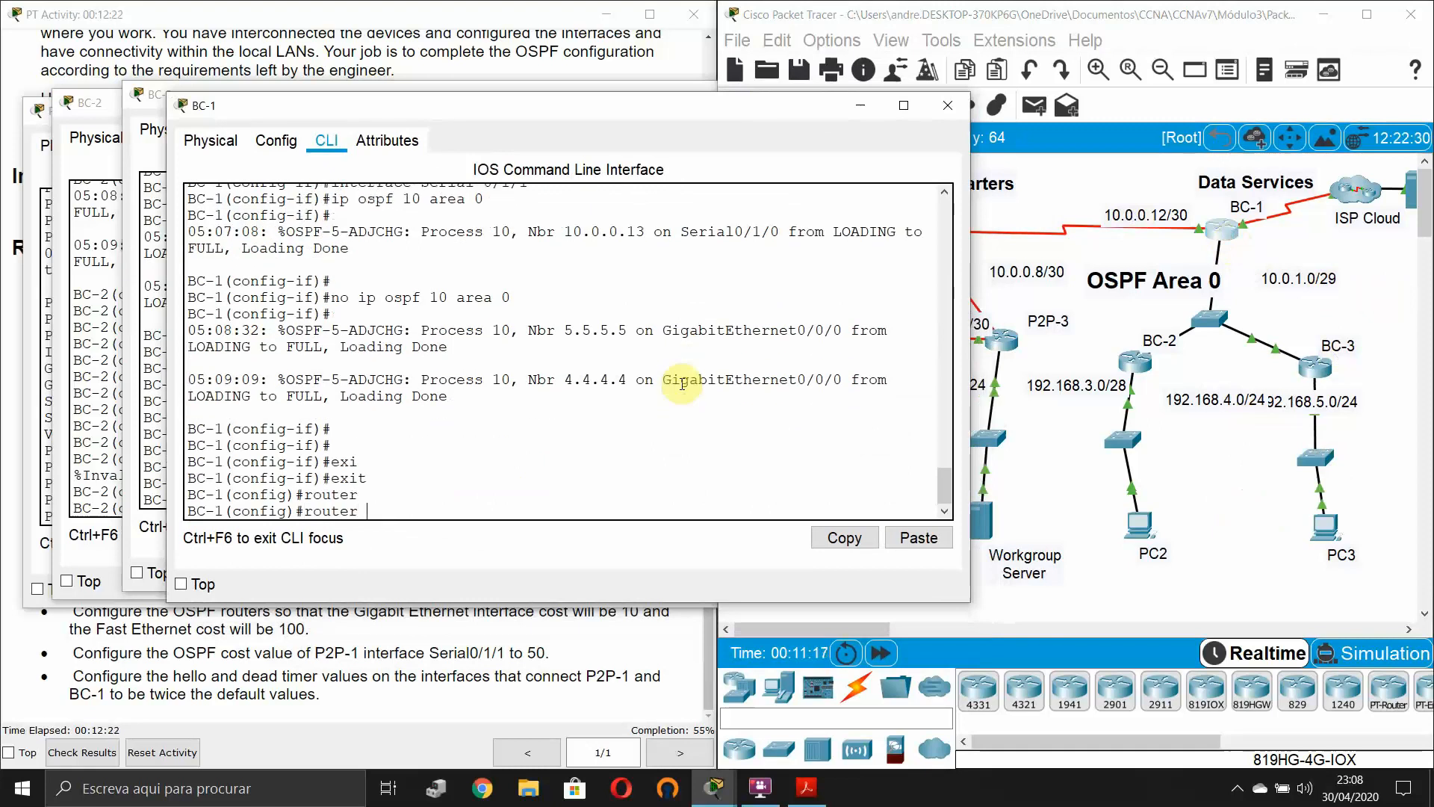
key(Tab)
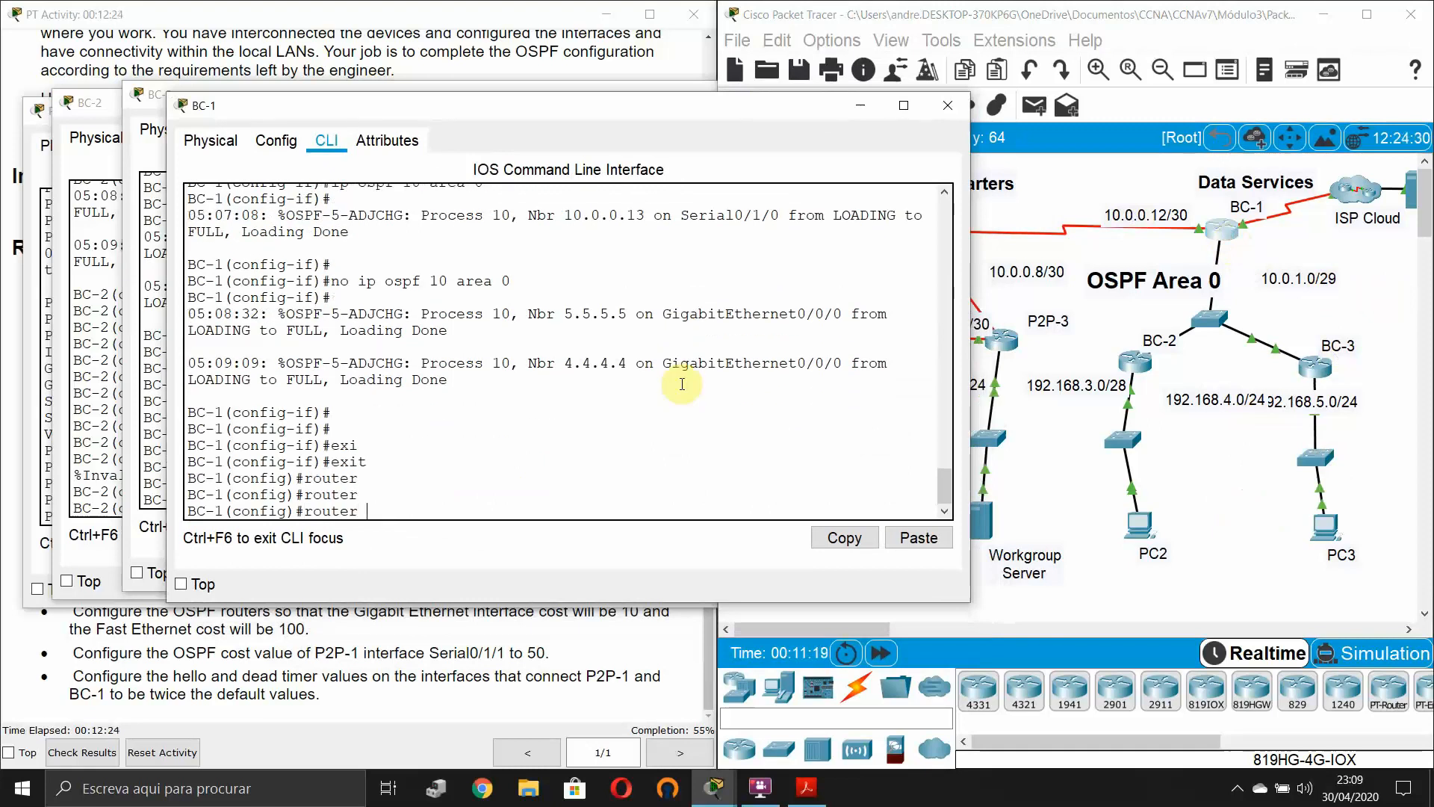
text(os)
key(Tab)
text(10)
key(Return)
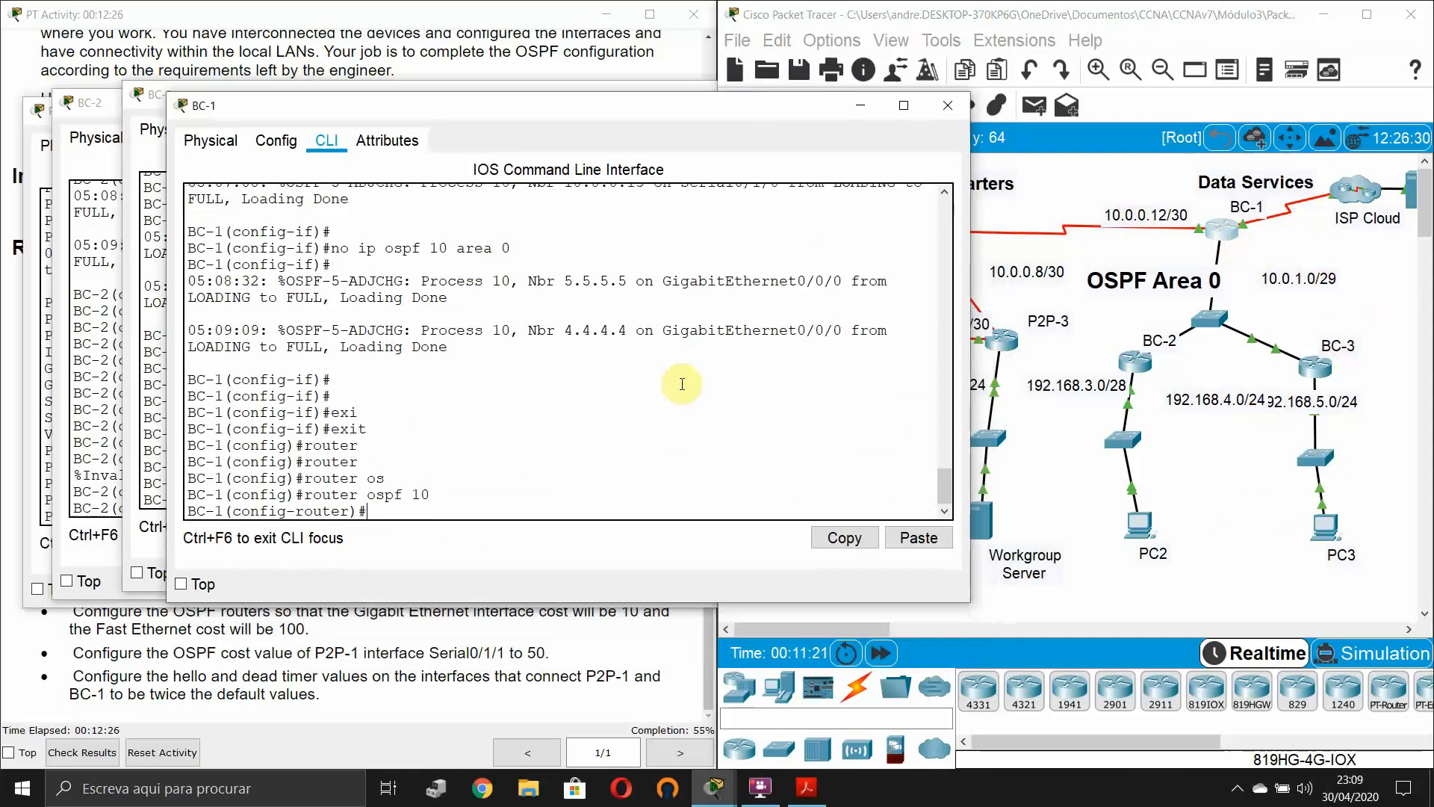
- Check the port labels on BC-1's link to the ISP cloud and make Serial 0/1/1 a passive interface in OSPF
click(1316, 234)
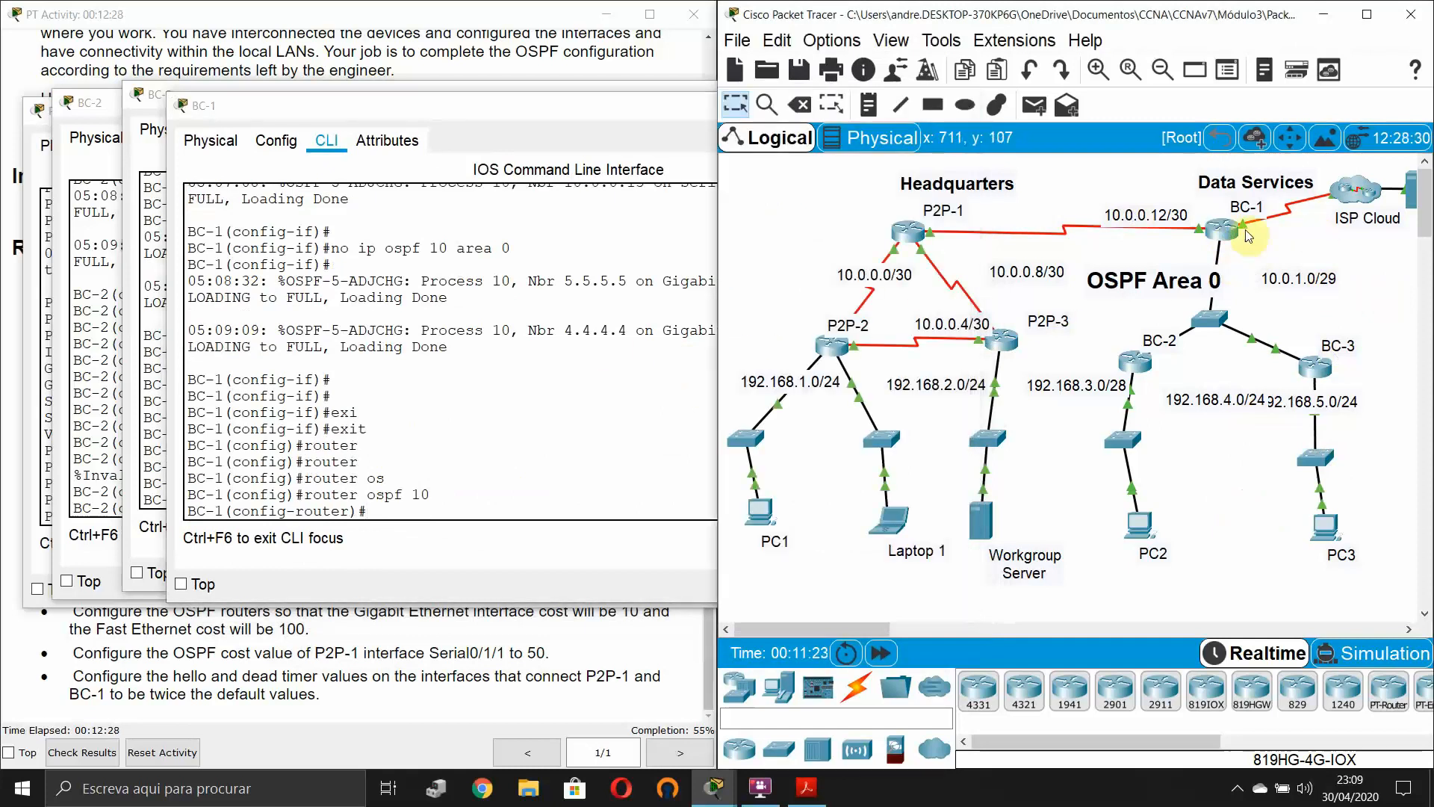
click(303, 420)
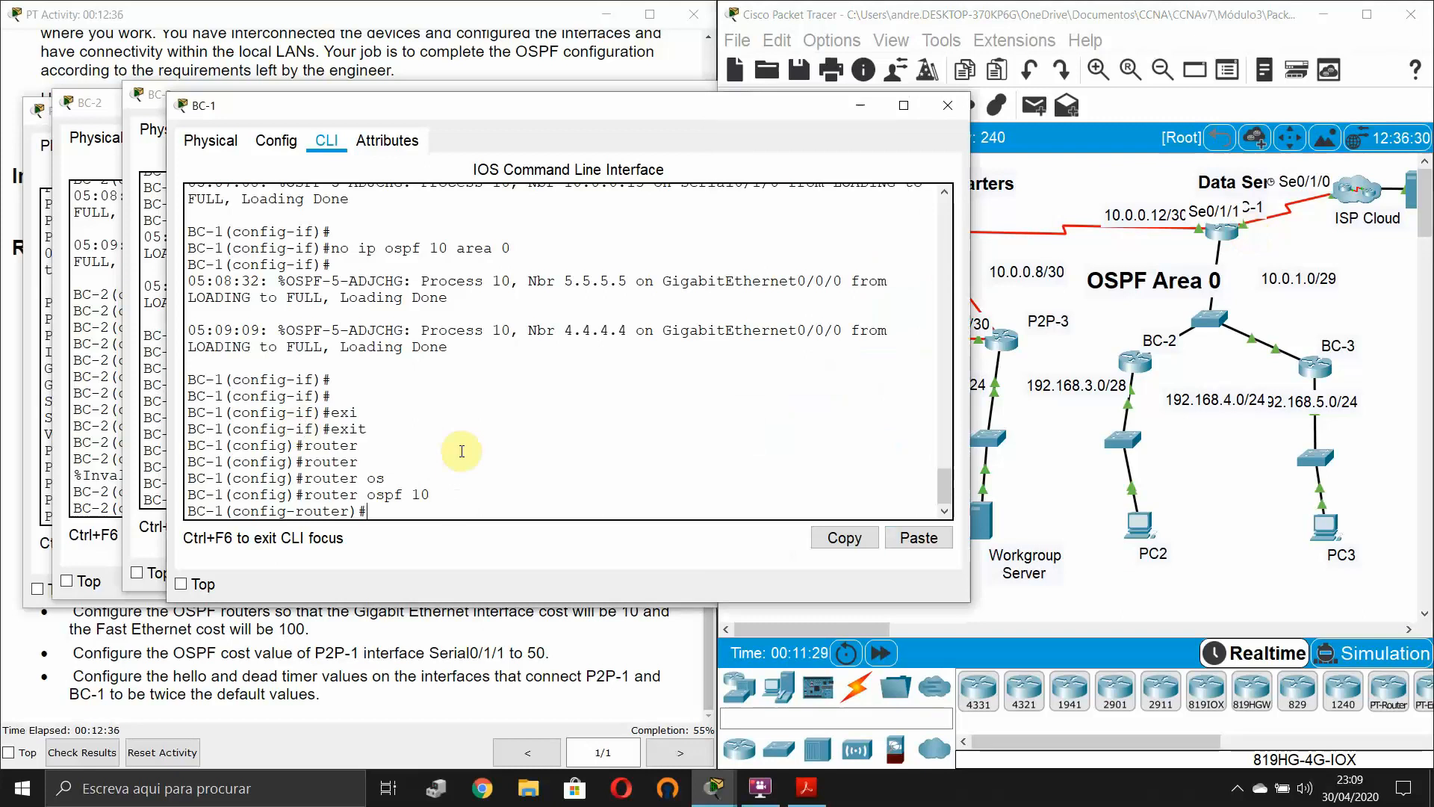
text(pas)
key(Tab)
text(s)
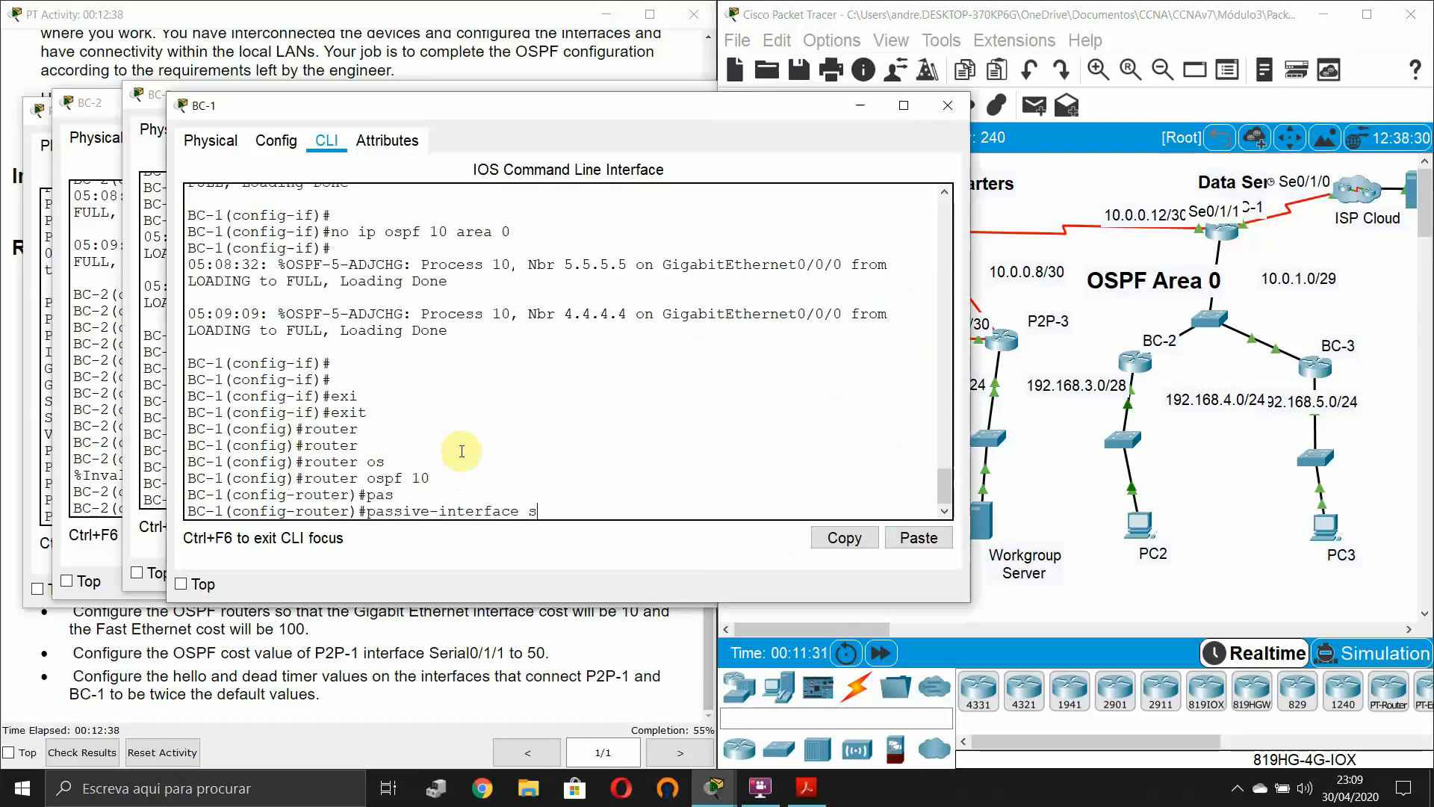
text(e)
key(Tab)
text(0/1/1)
key(Return)
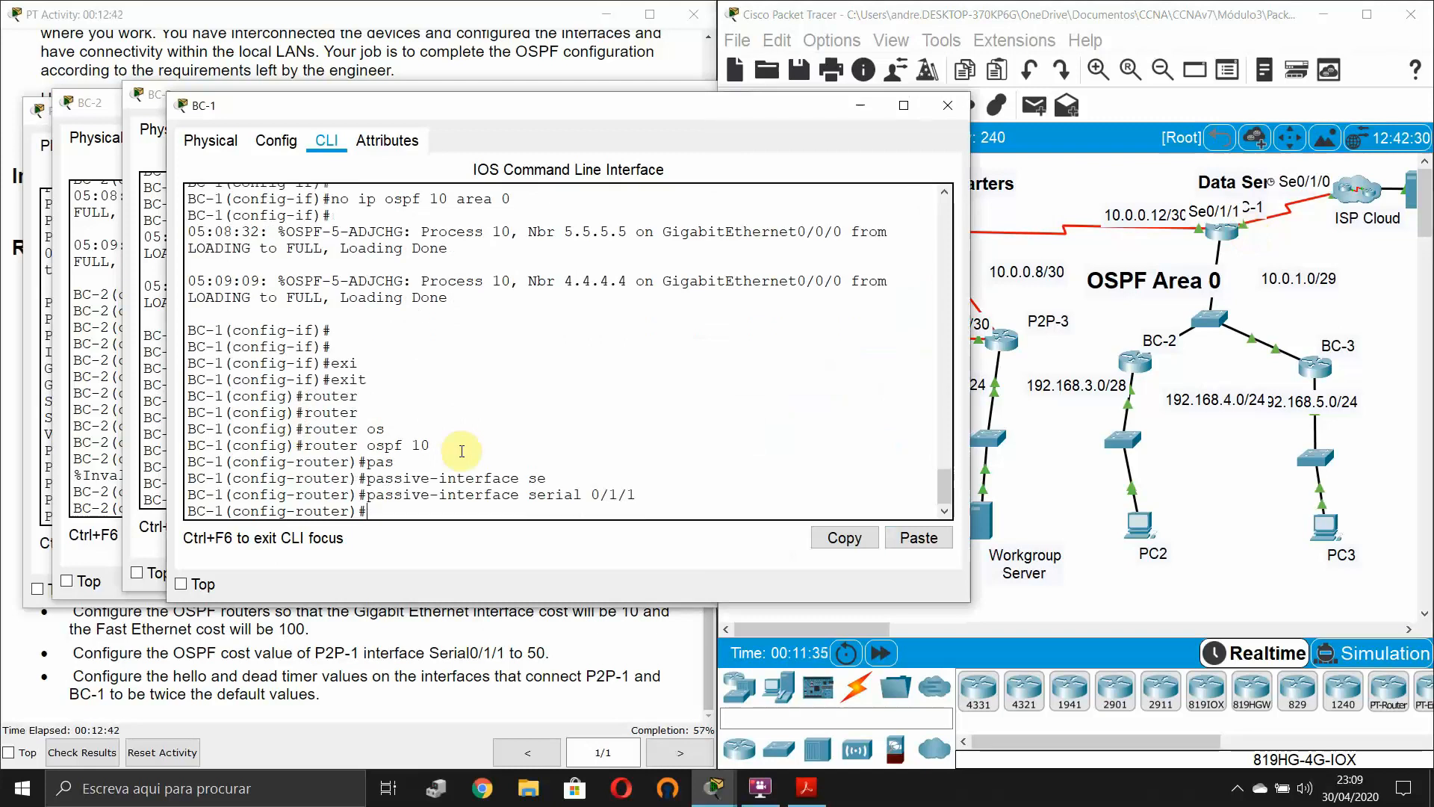
- Review the activity requirements, reposition BC-1's command line window clear of the remaining requirements, and return the router to global configuration mode
click(1092, 205)
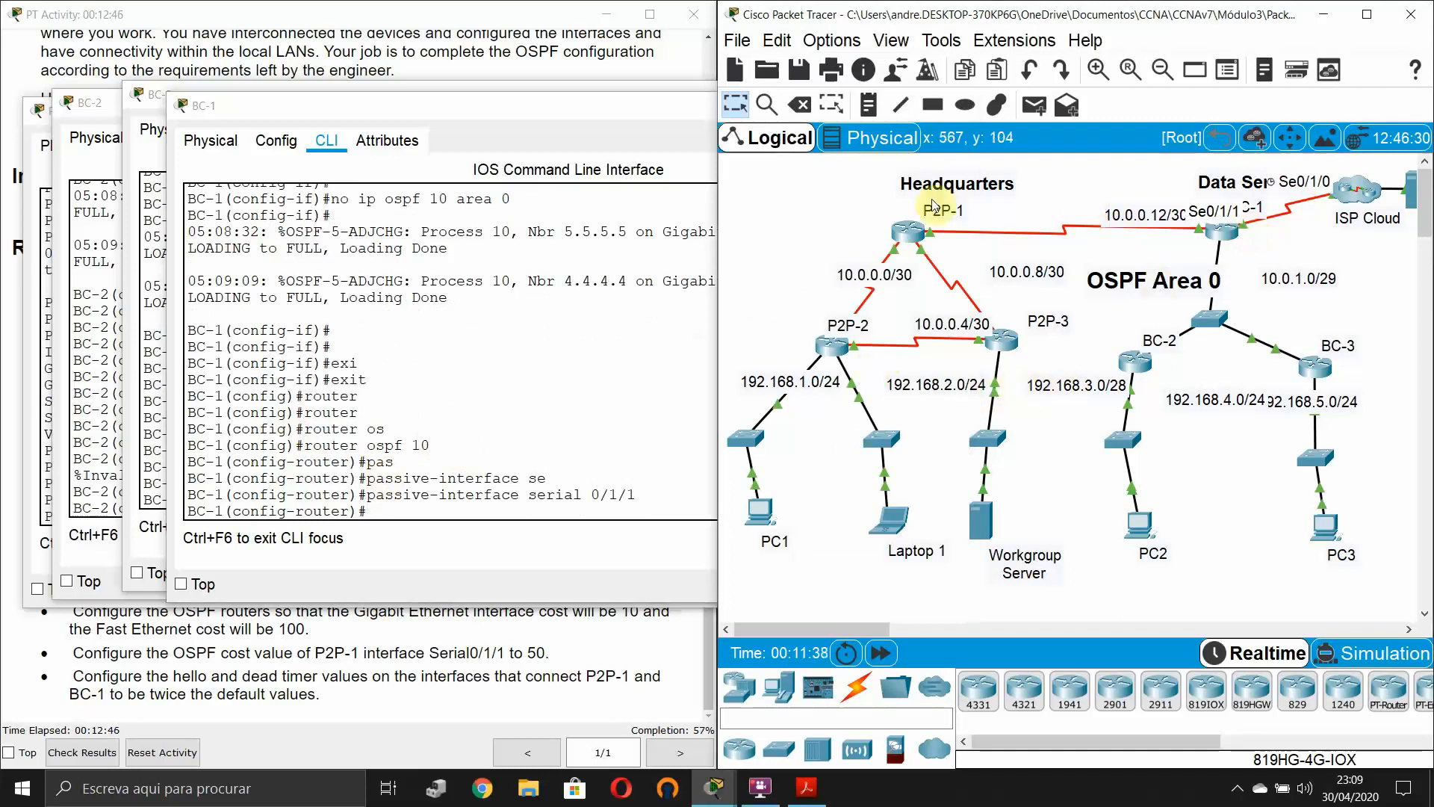
click(408, 64)
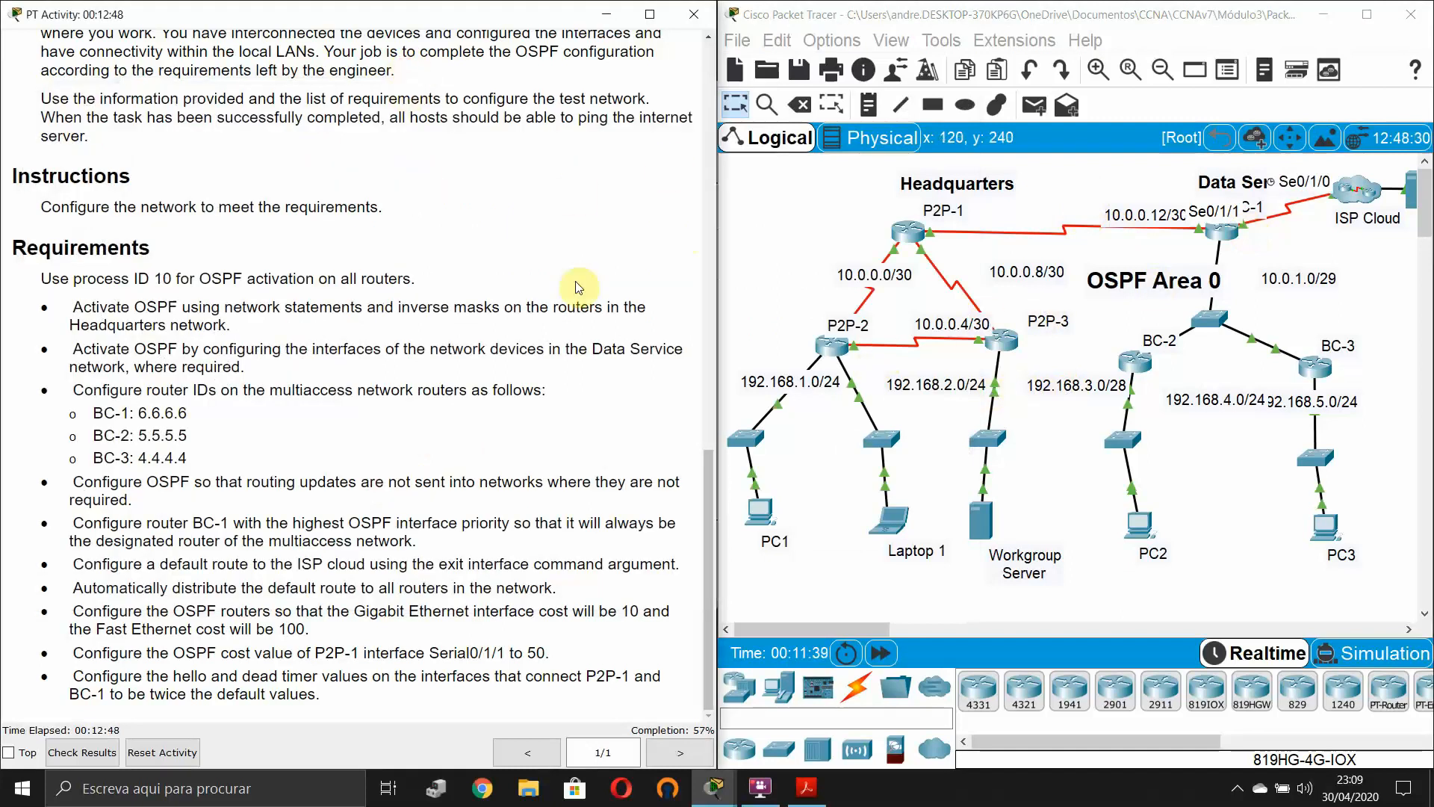
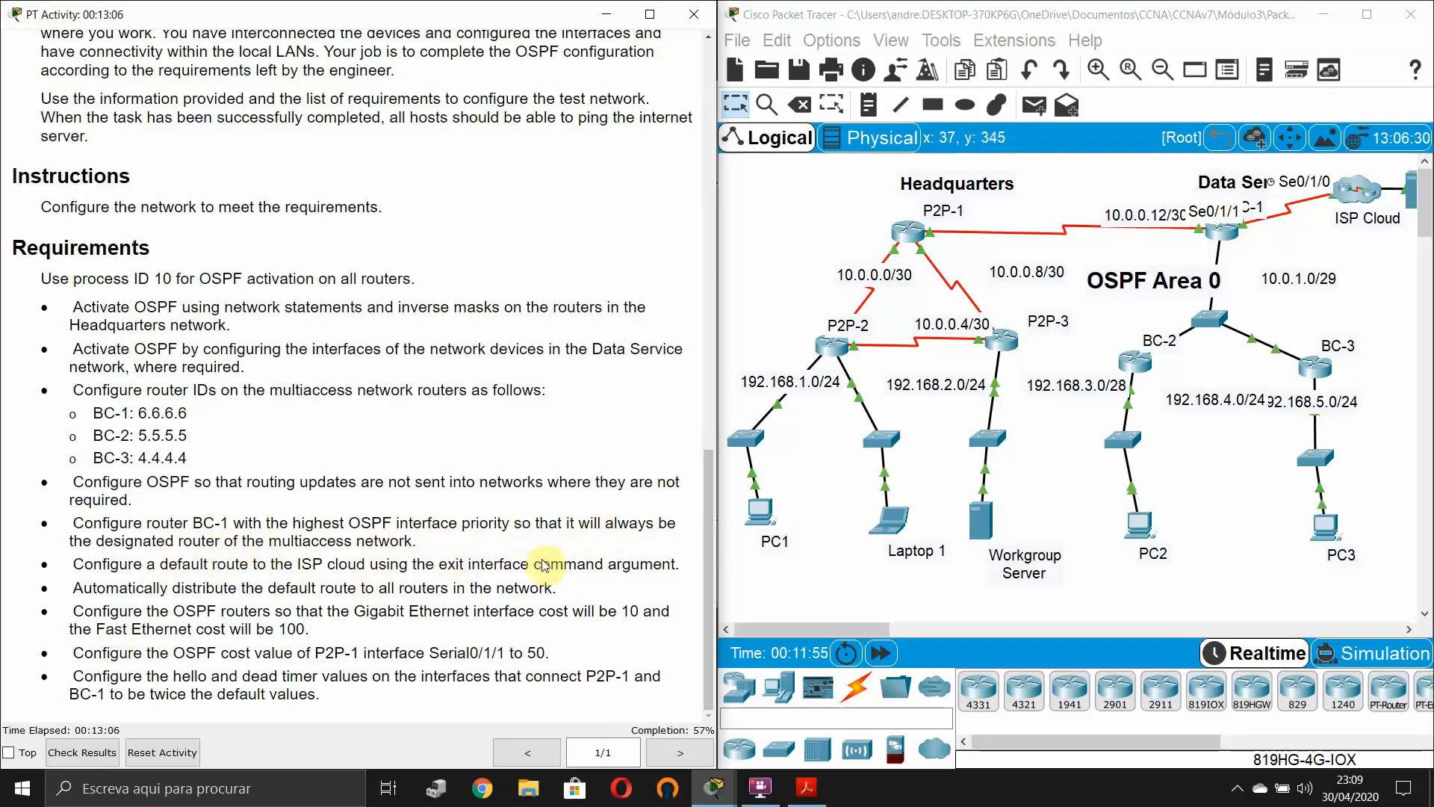
click(1222, 233)
drag(740, 105, 731, 44)
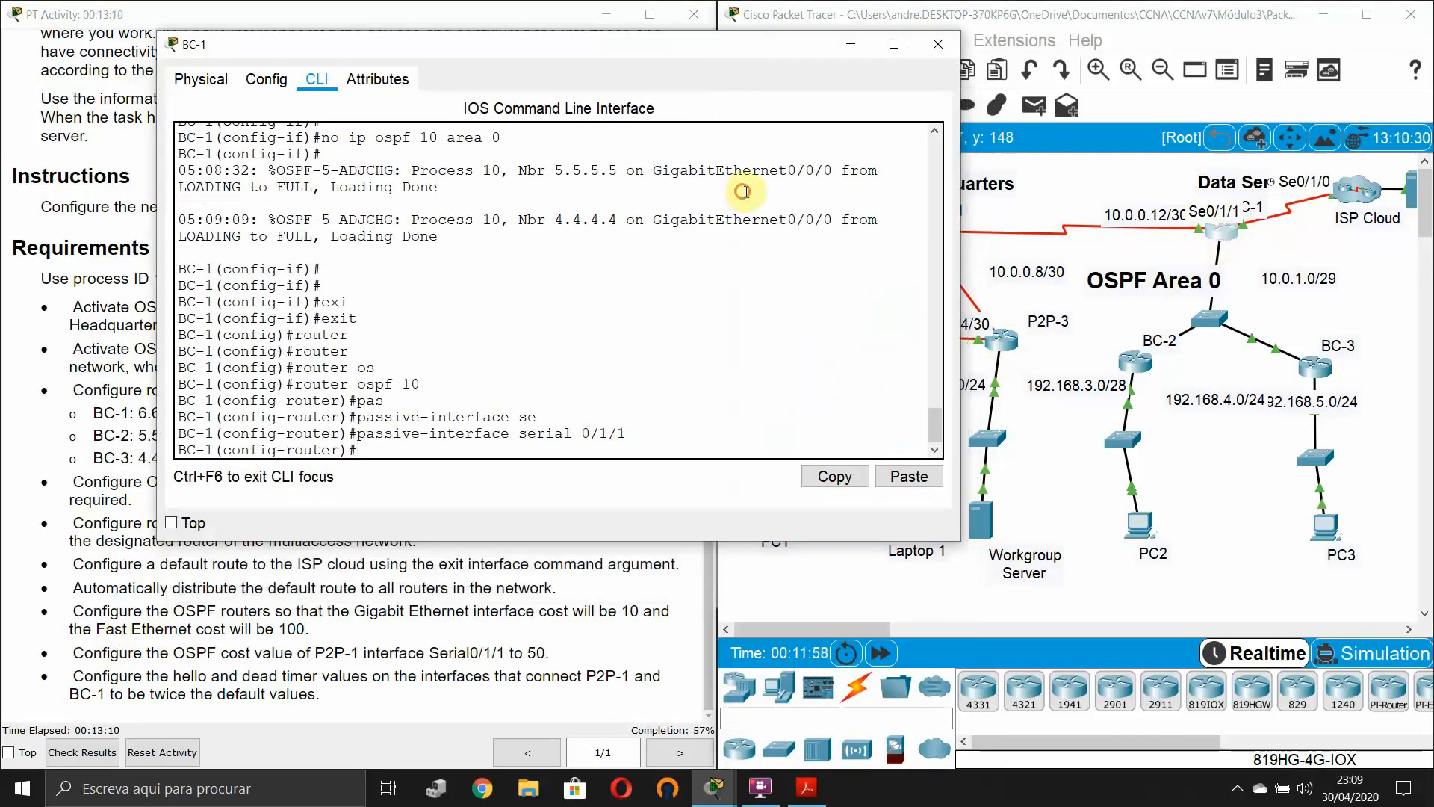
key(Return)
key(Return)
text(exi)
key(Tab)
key(Return)
key(Return)
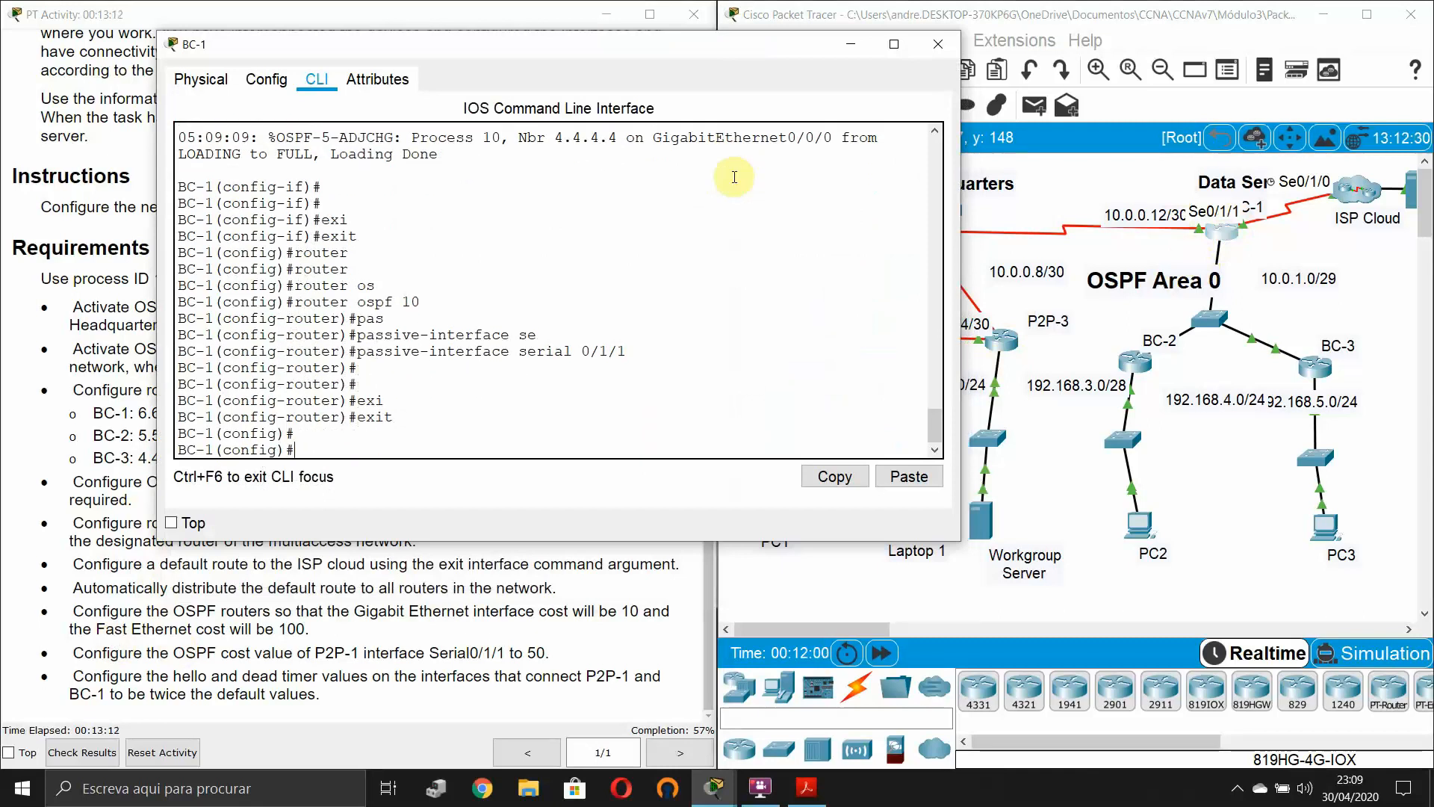
- Move the switch below BC-1 slightly down, check the link's port labels and enter configuration of BC-1's GigabitEthernet 0/0/0 interface
drag(1209, 321, 1223, 342)
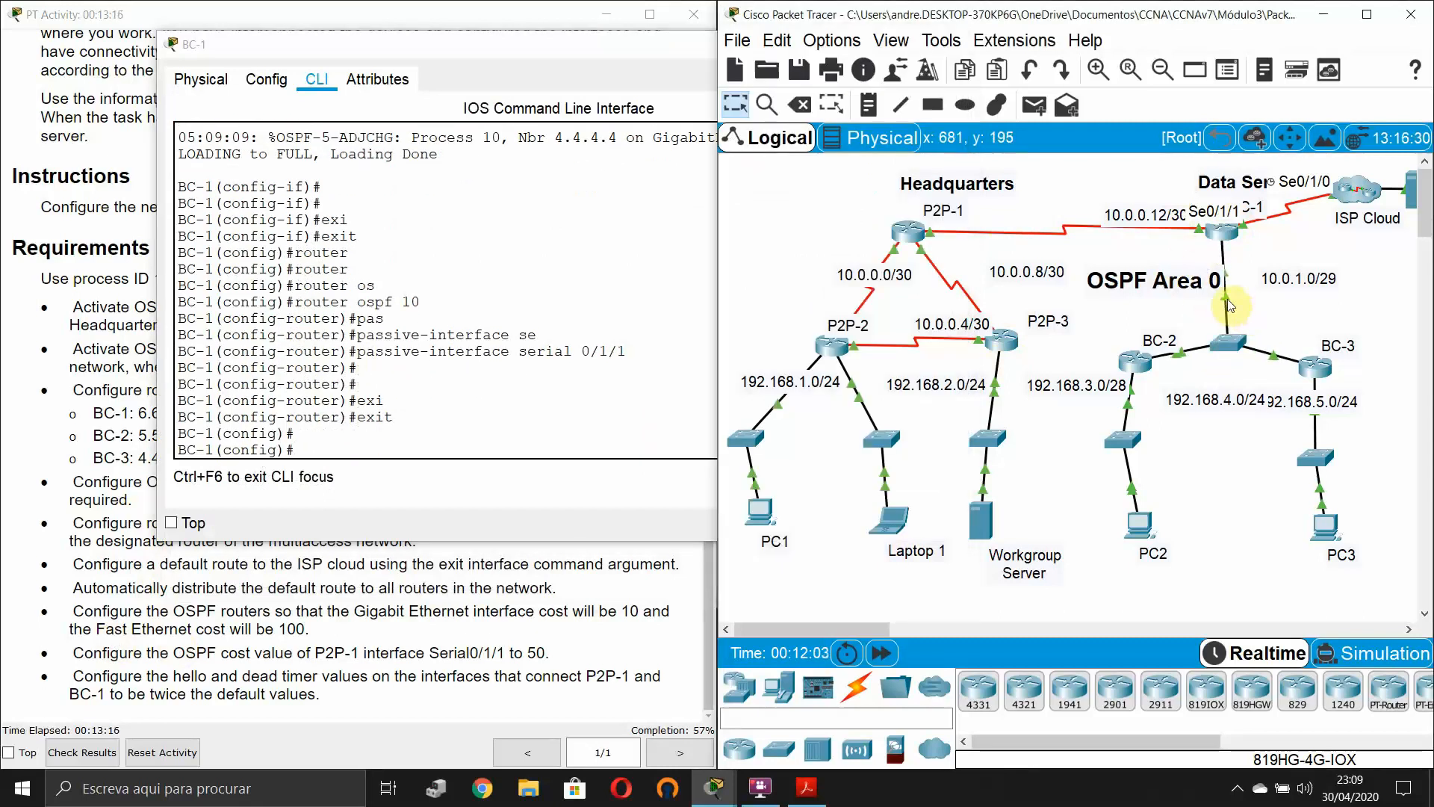
click(263, 332)
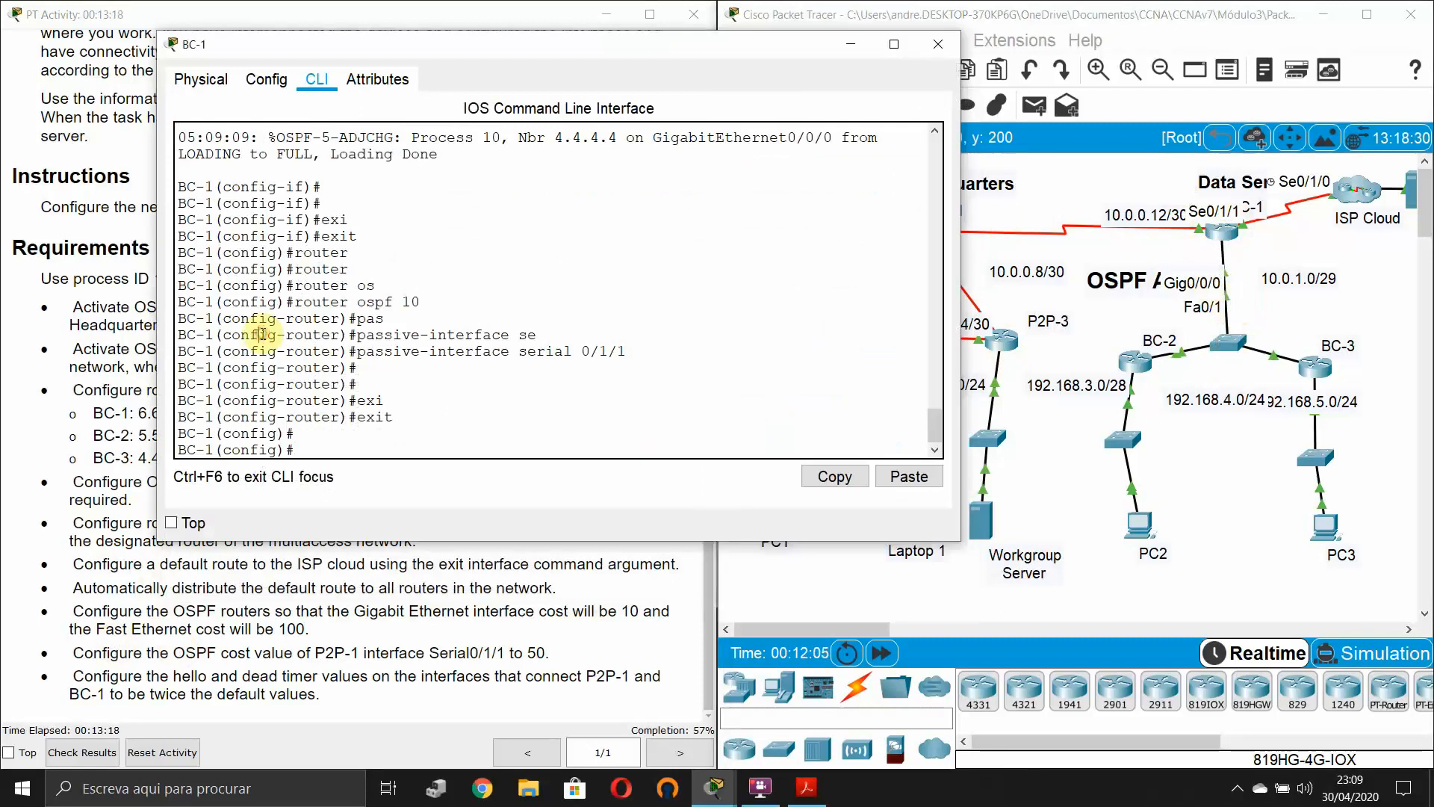
key(Tab)
text(gi)
key(Tab)
text(0)
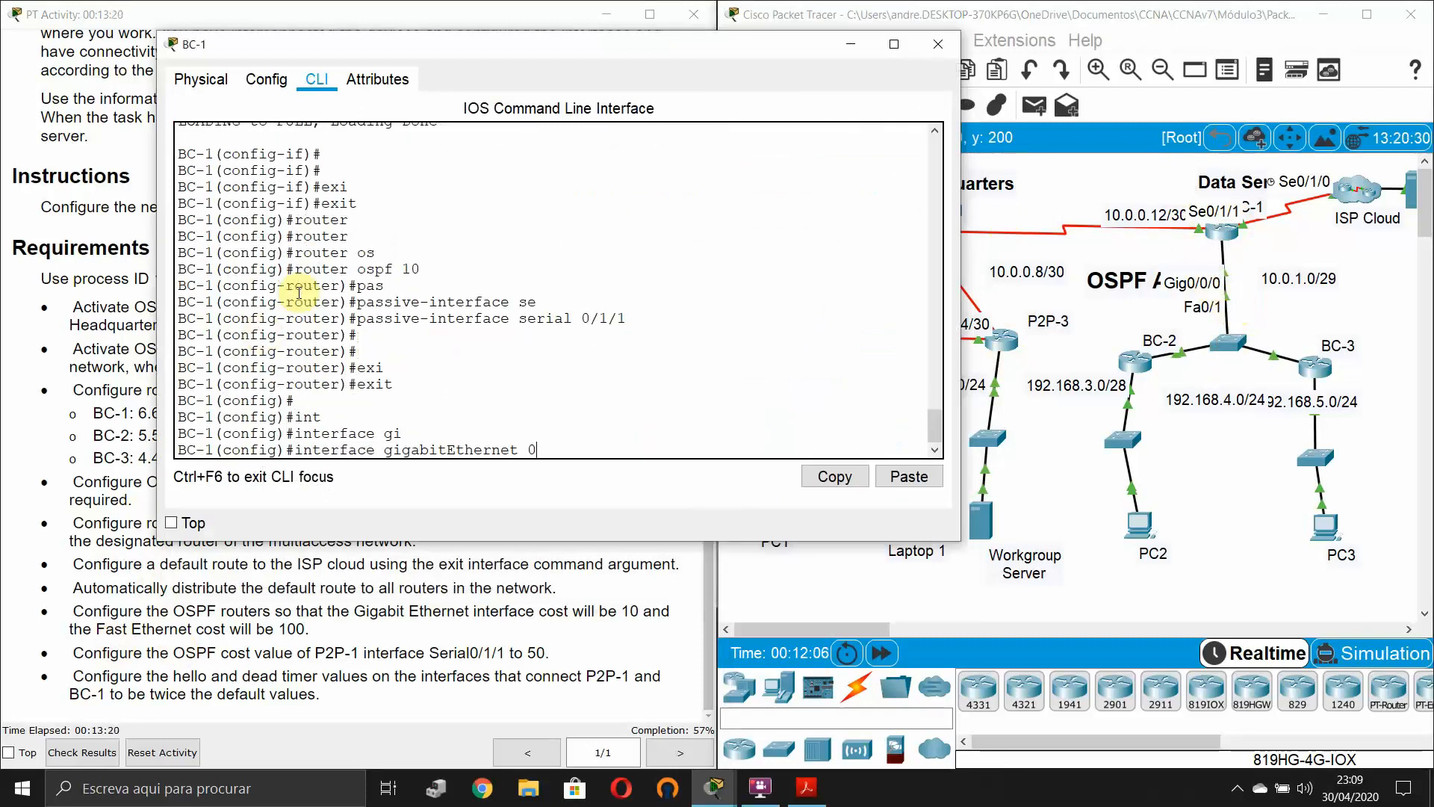
text(/0/0)
key(Return)
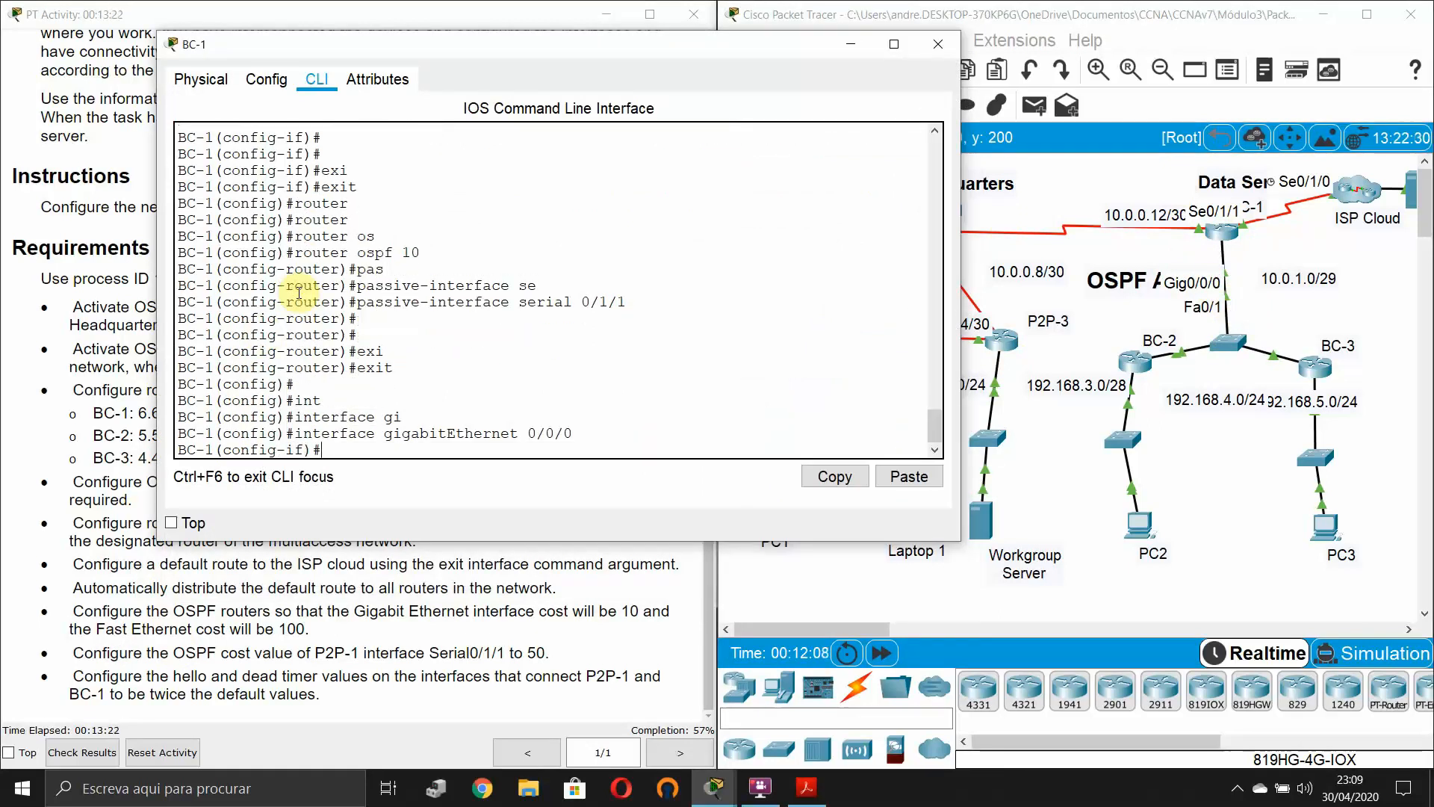
text(router)
key(Tab)
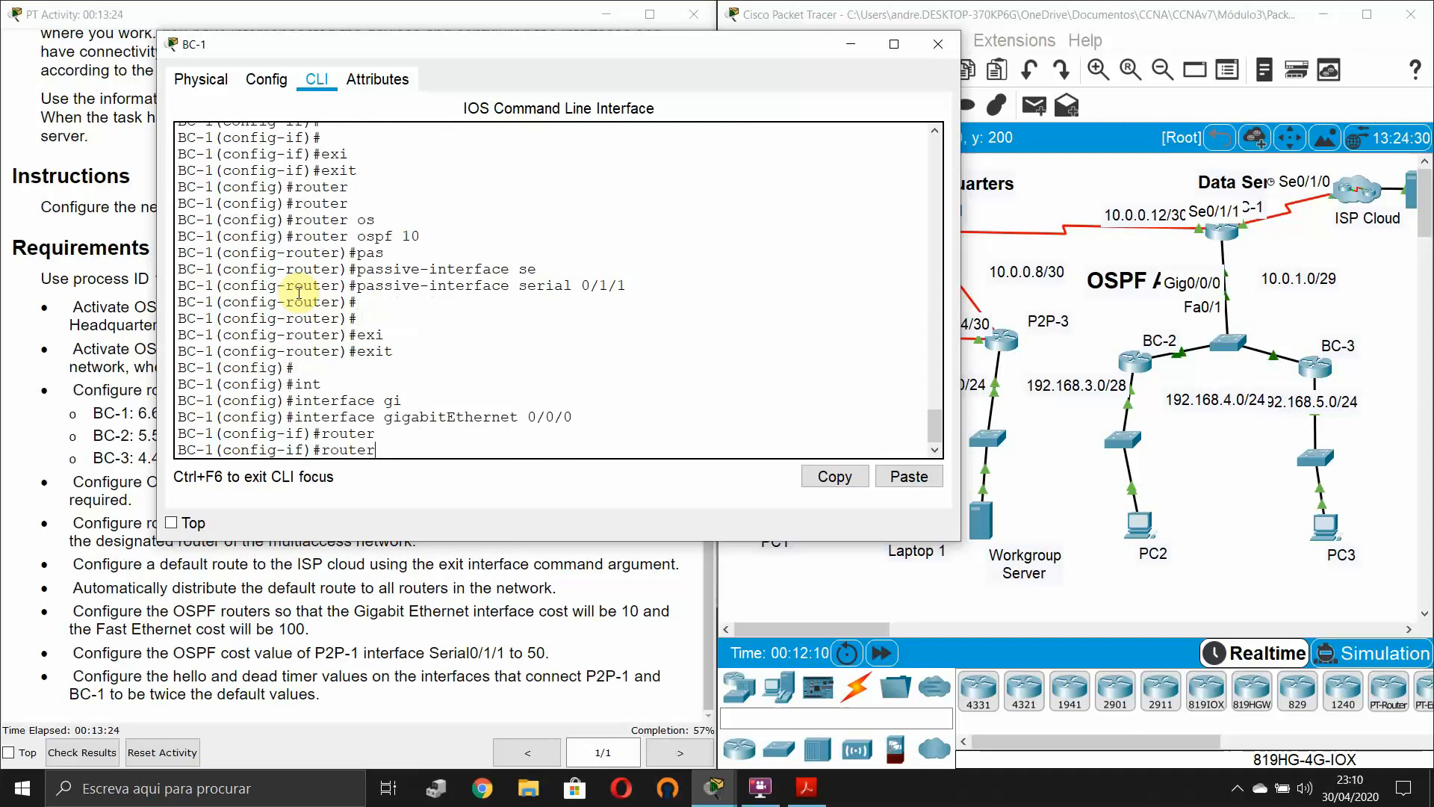
key(BackSpace)
key(BackSpace)
key(BackSpace)
- Look up the allowed priority range and set the OSPF priority of BC-1's GigabitEthernet 0/0/0 interface to 255
text(ip os)
key(Tab)
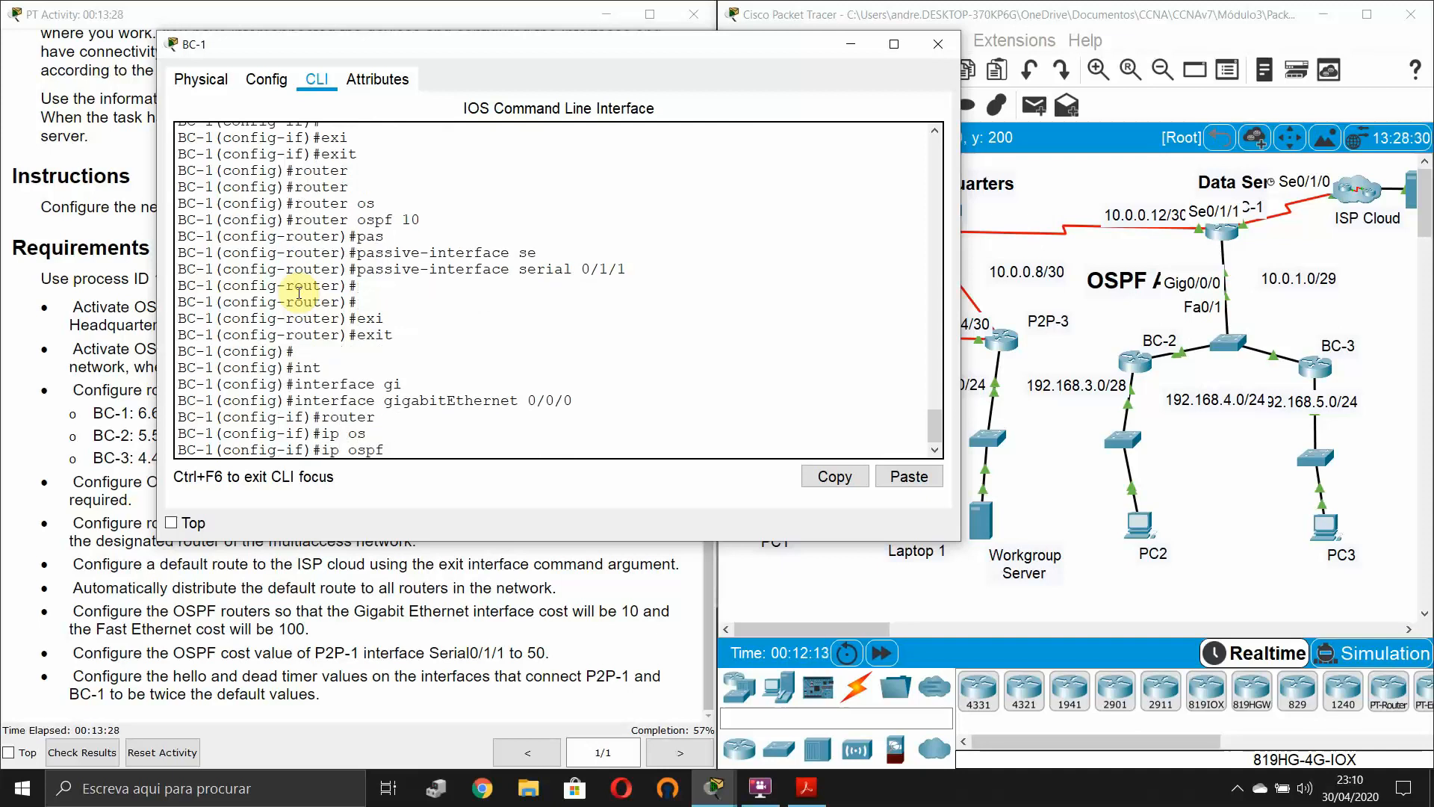
text(pr)
key(Tab)
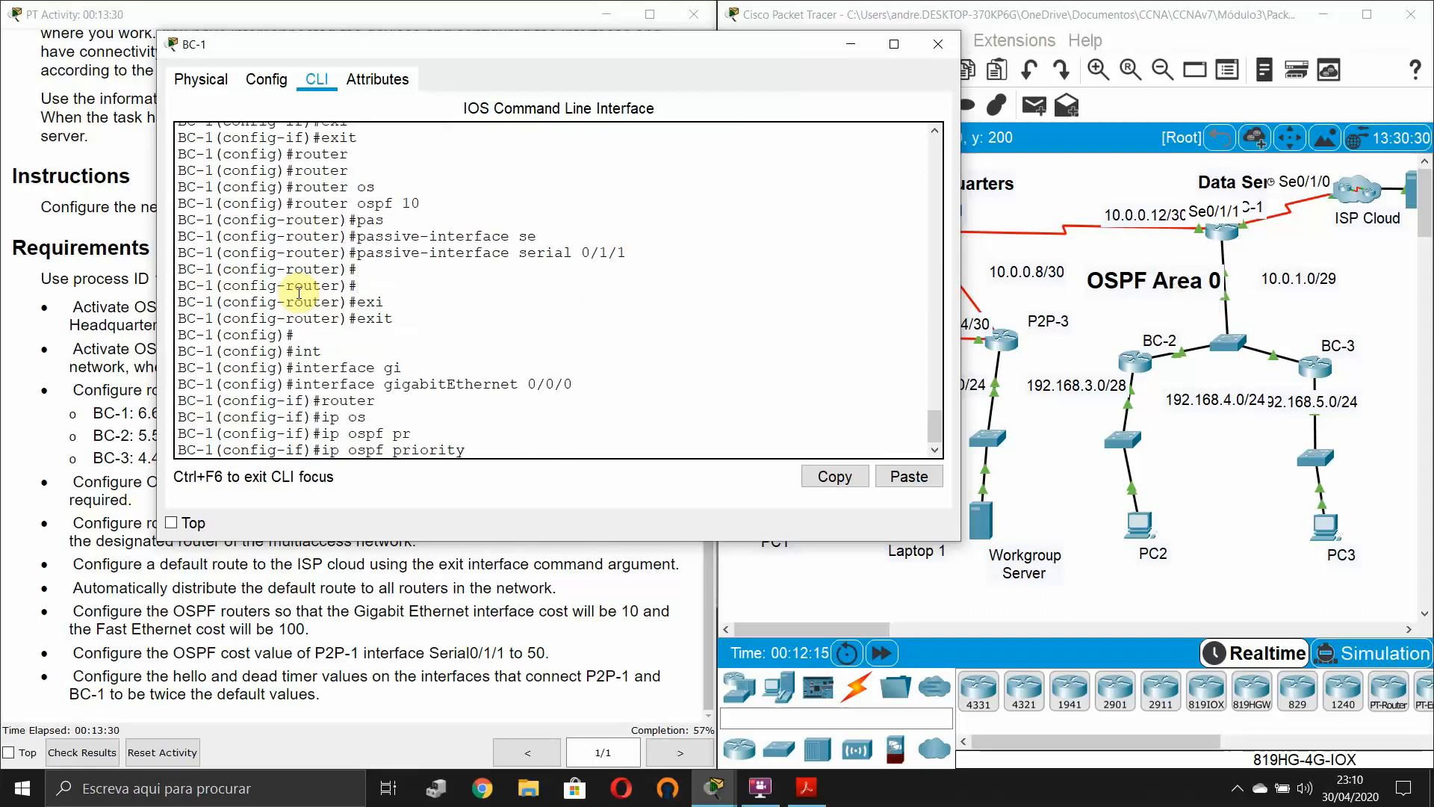
text(25)
key(BackSpace)
key(BackSpace)
key(BackSpace)
text(?255)
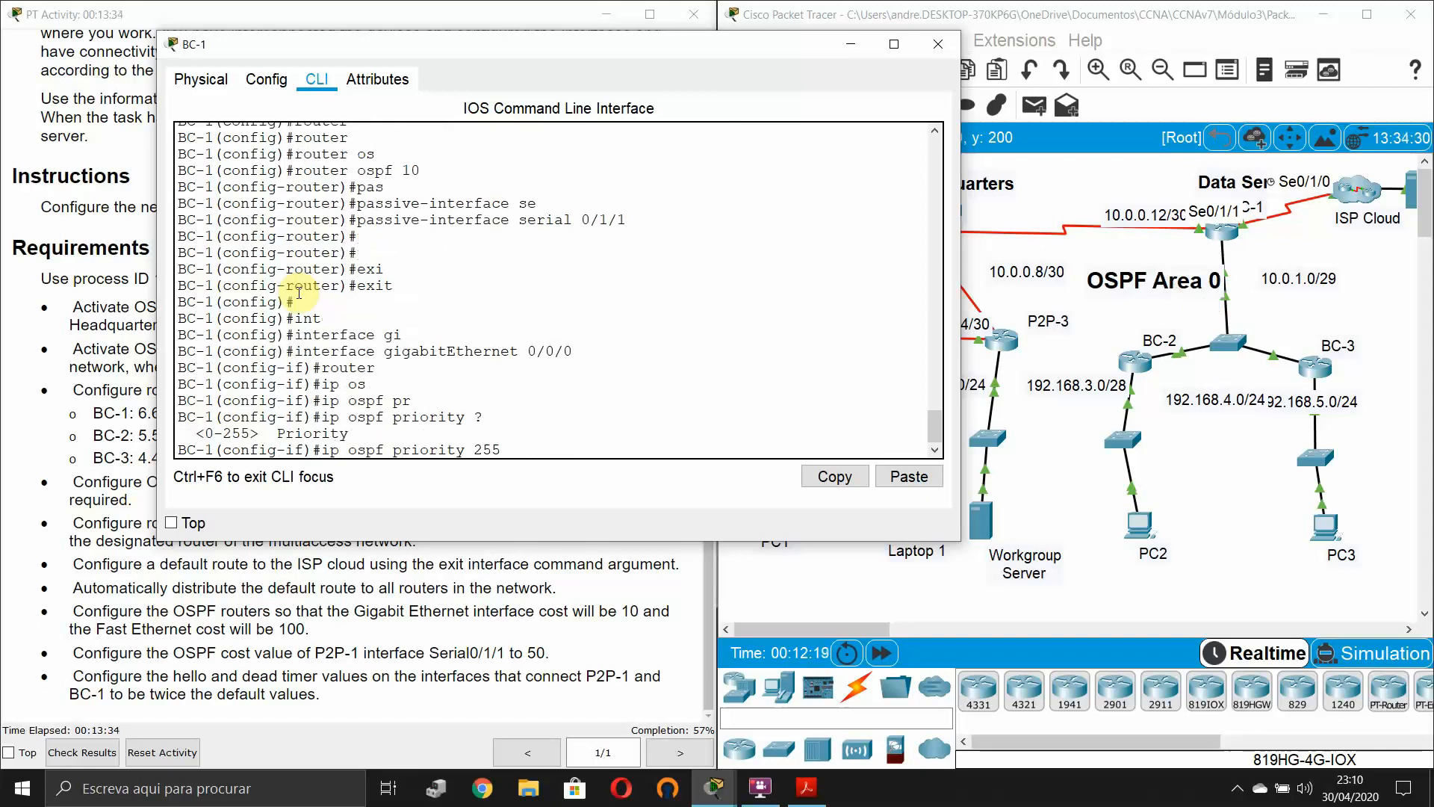
key(Return)
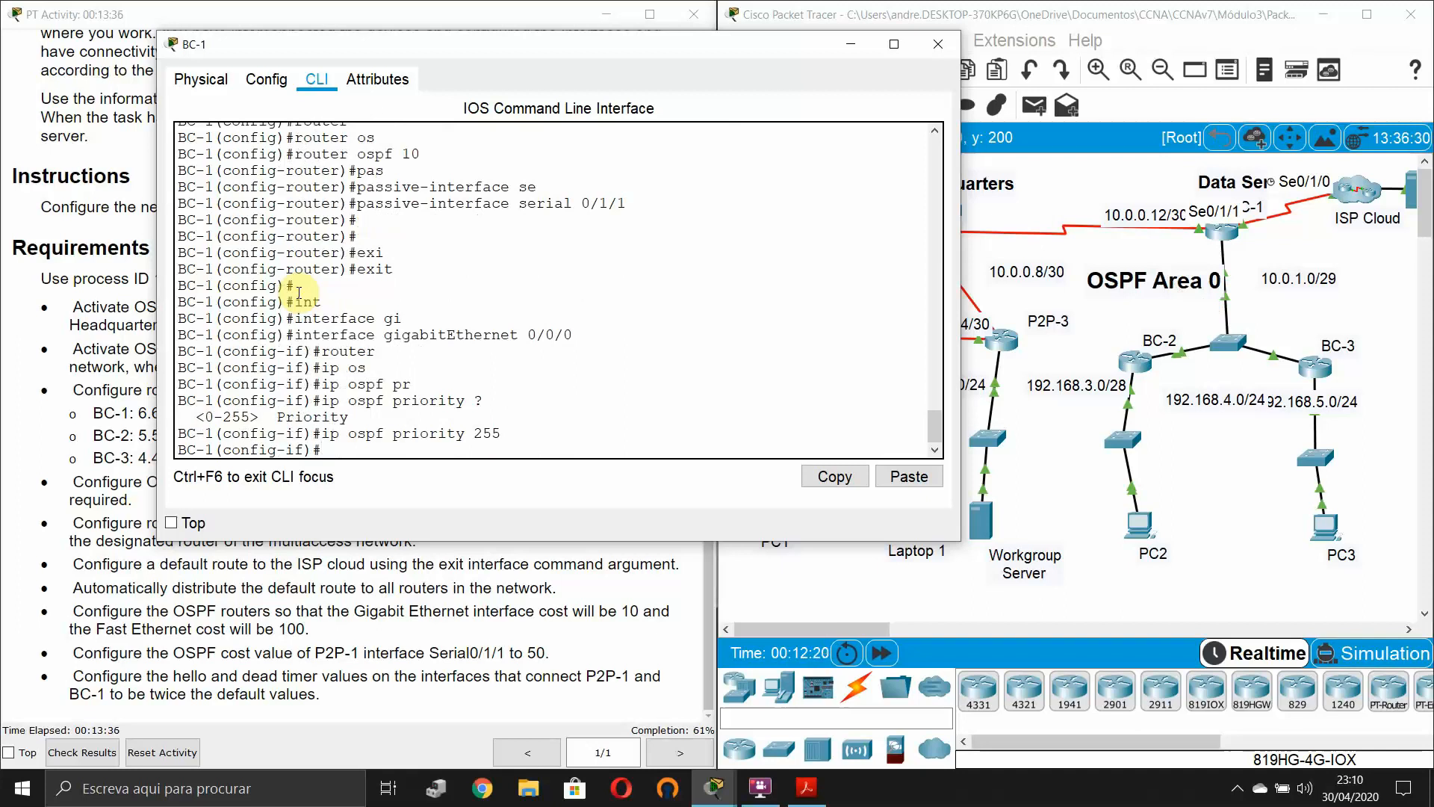
- Review the default route requirement and BC-1's ISP link, and return BC-1 from interface configuration to global configuration mode
click(234, 626)
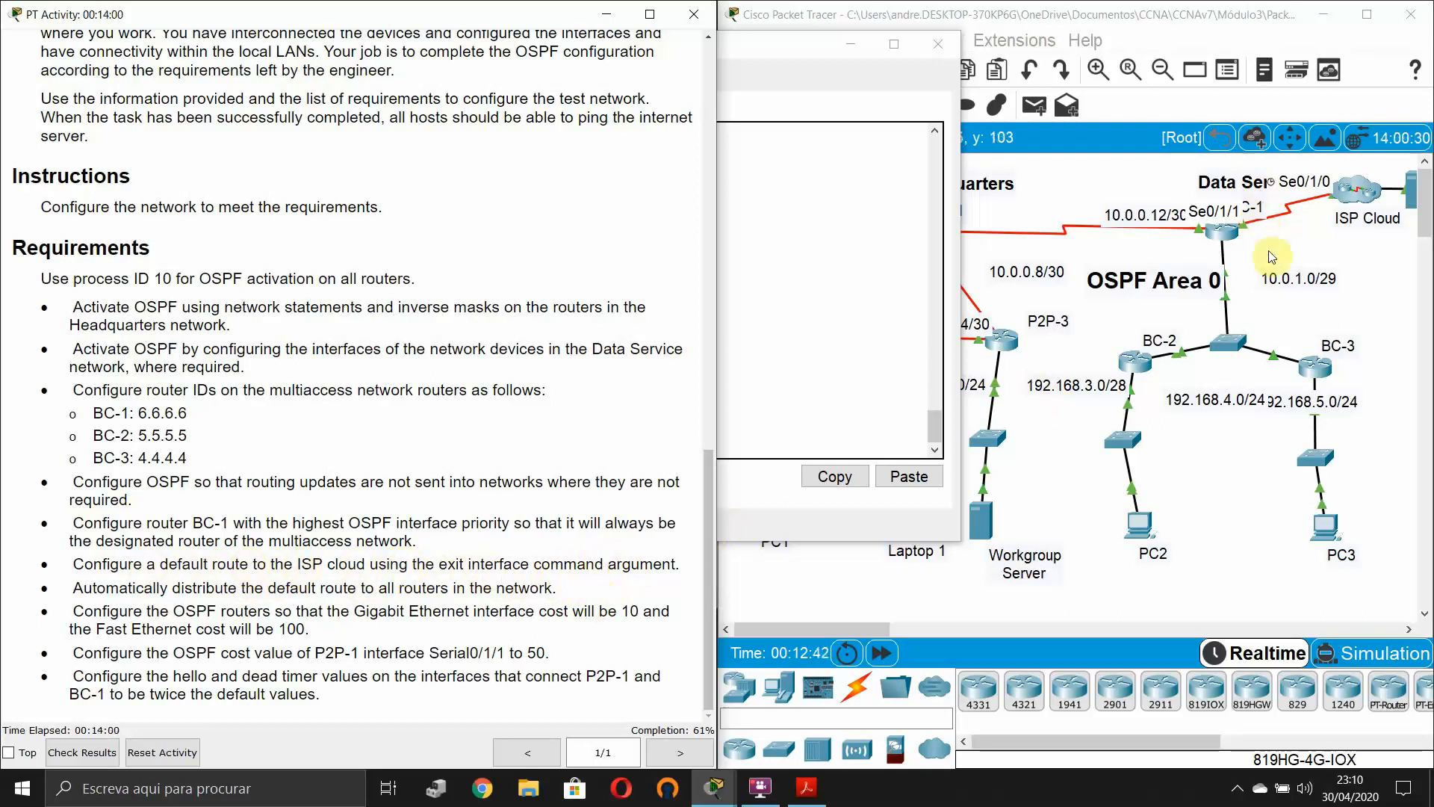
click(1231, 240)
click(1246, 231)
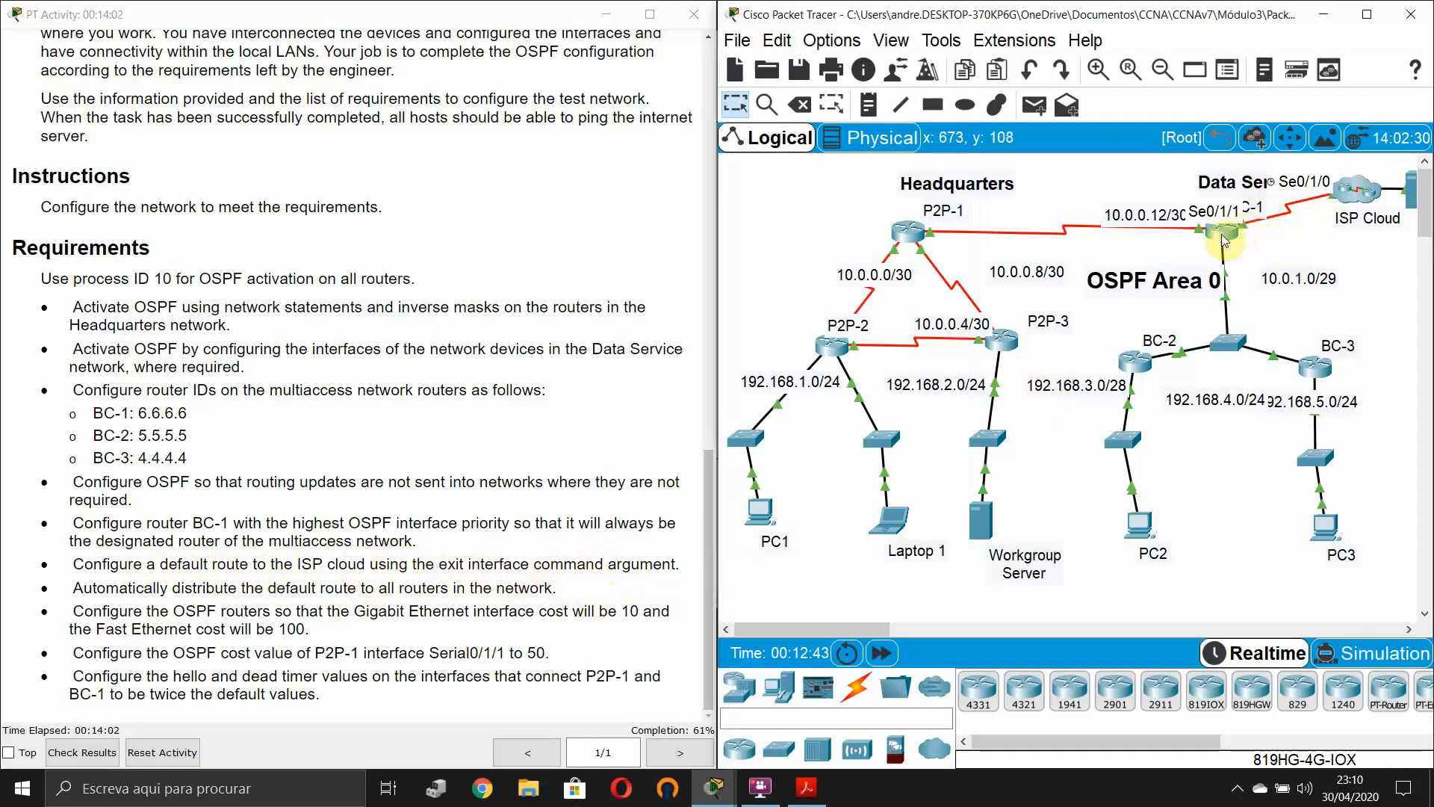
click(847, 288)
key(Return)
key(Return)
text(exi)
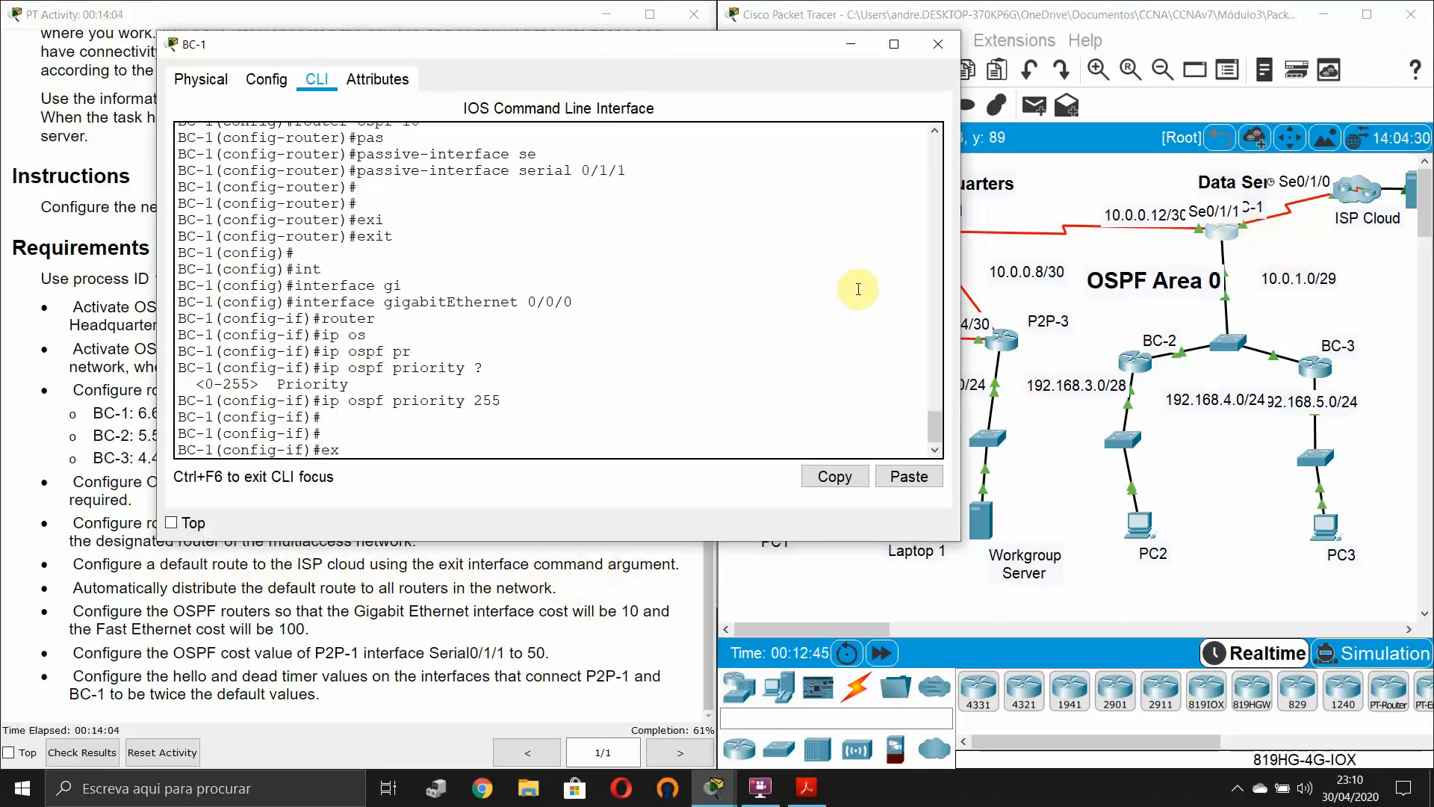
key(Tab)
key(Return)
key(Return)
key(Return)
- Configure a default route 0.0.0.0 0.0.0.0 on BC-1 with Serial 0/1/1 as the exit interface
text(ip r)
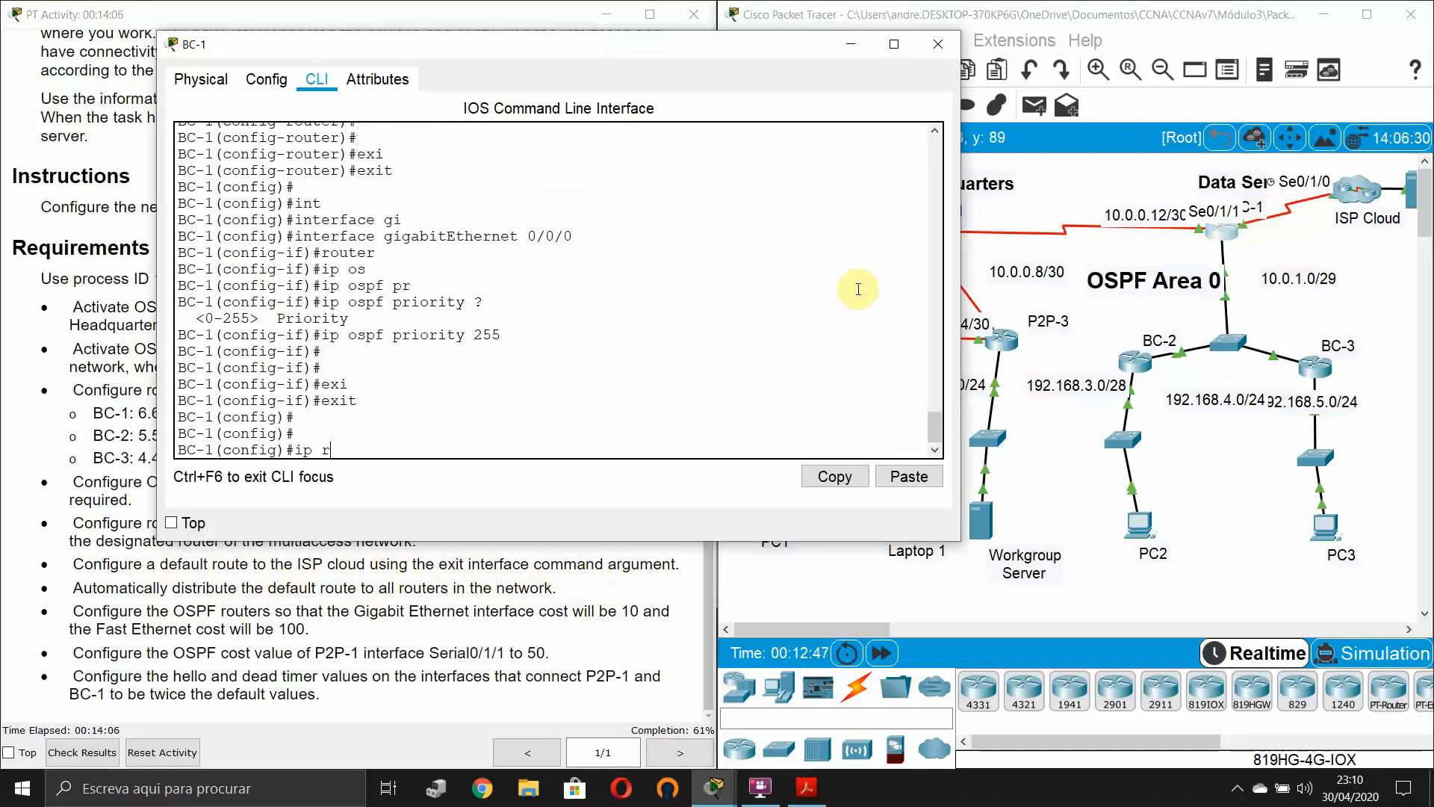
text(oute)
key(Tab)
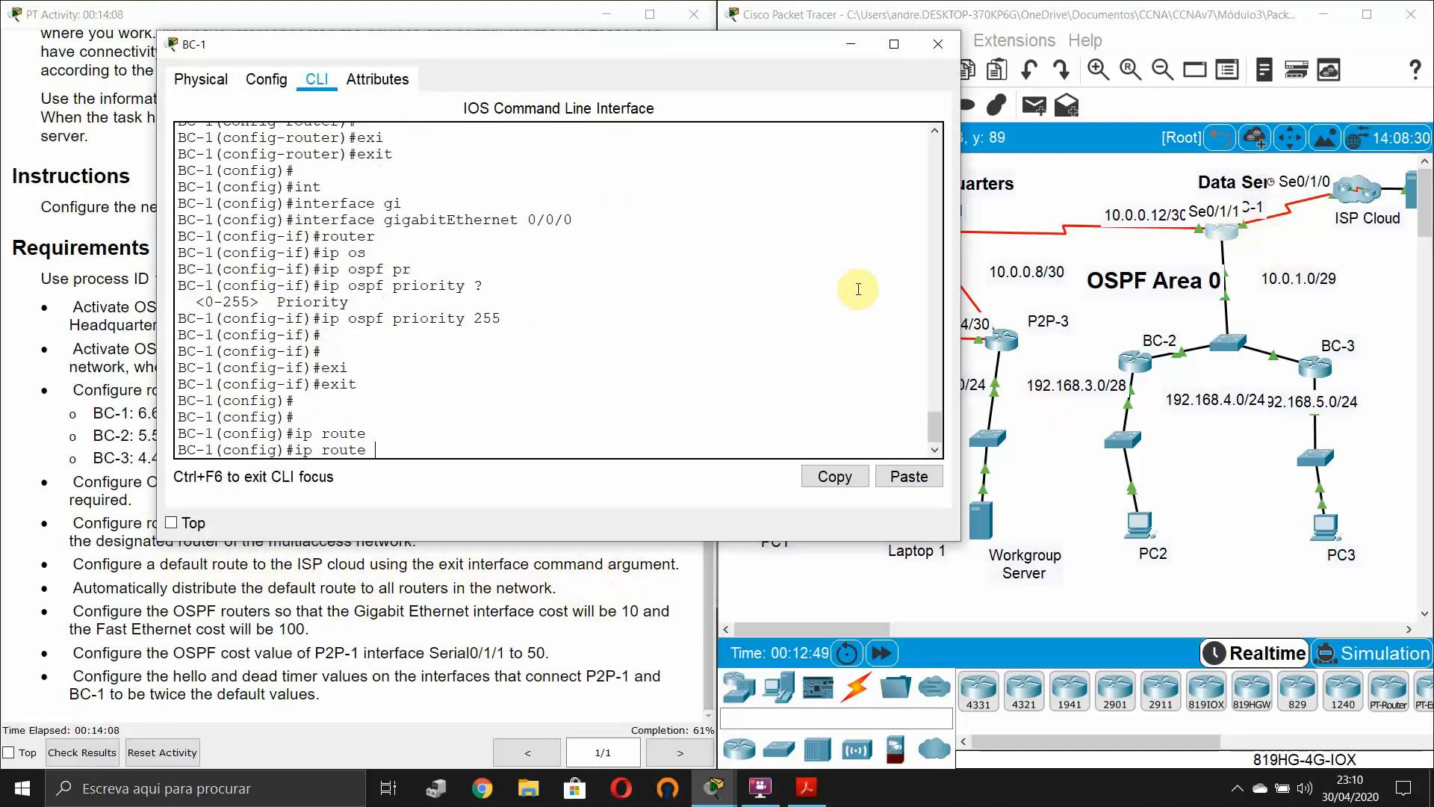
text(0.0.0.0 0.0.0.0 )
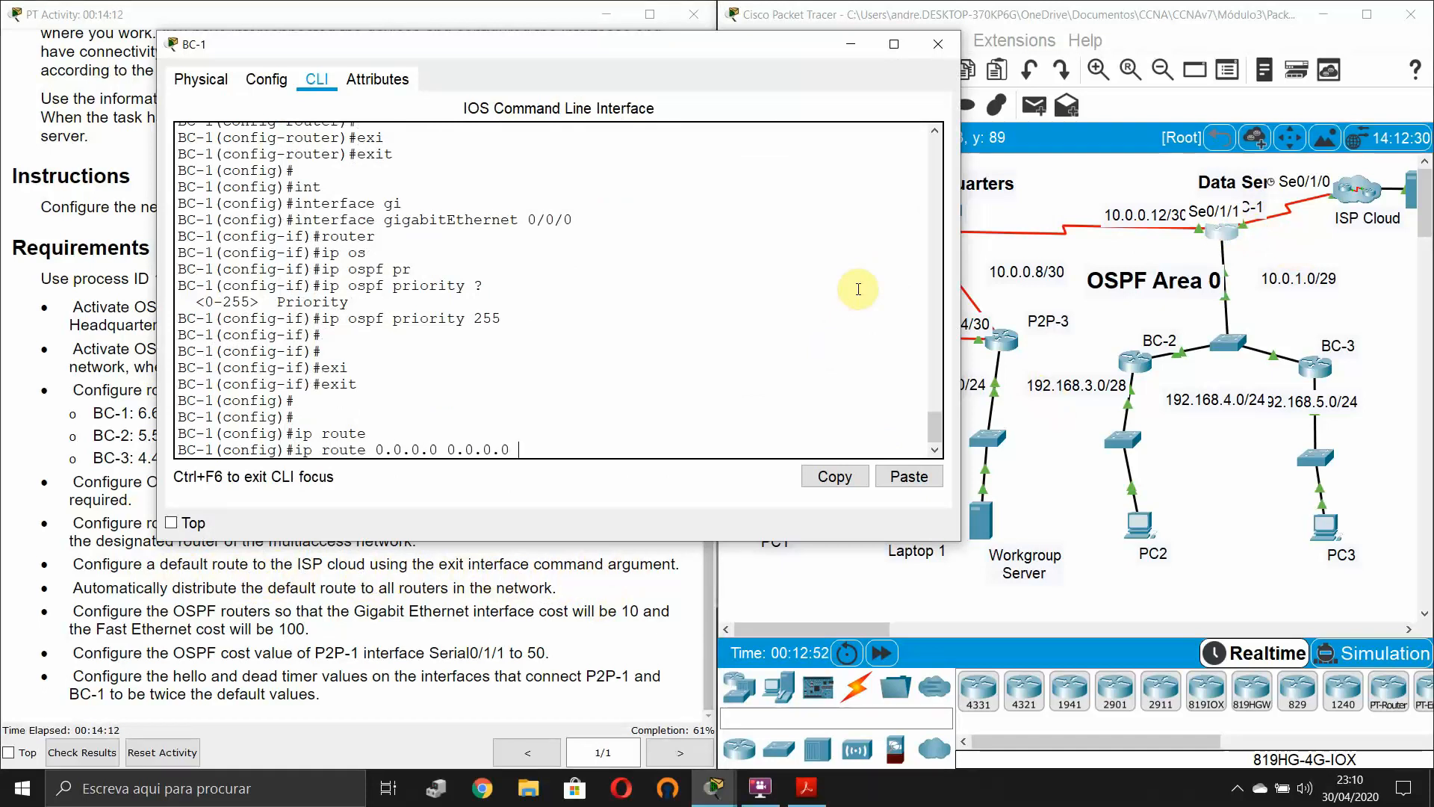
text(se)
key(Tab)
text(0/)
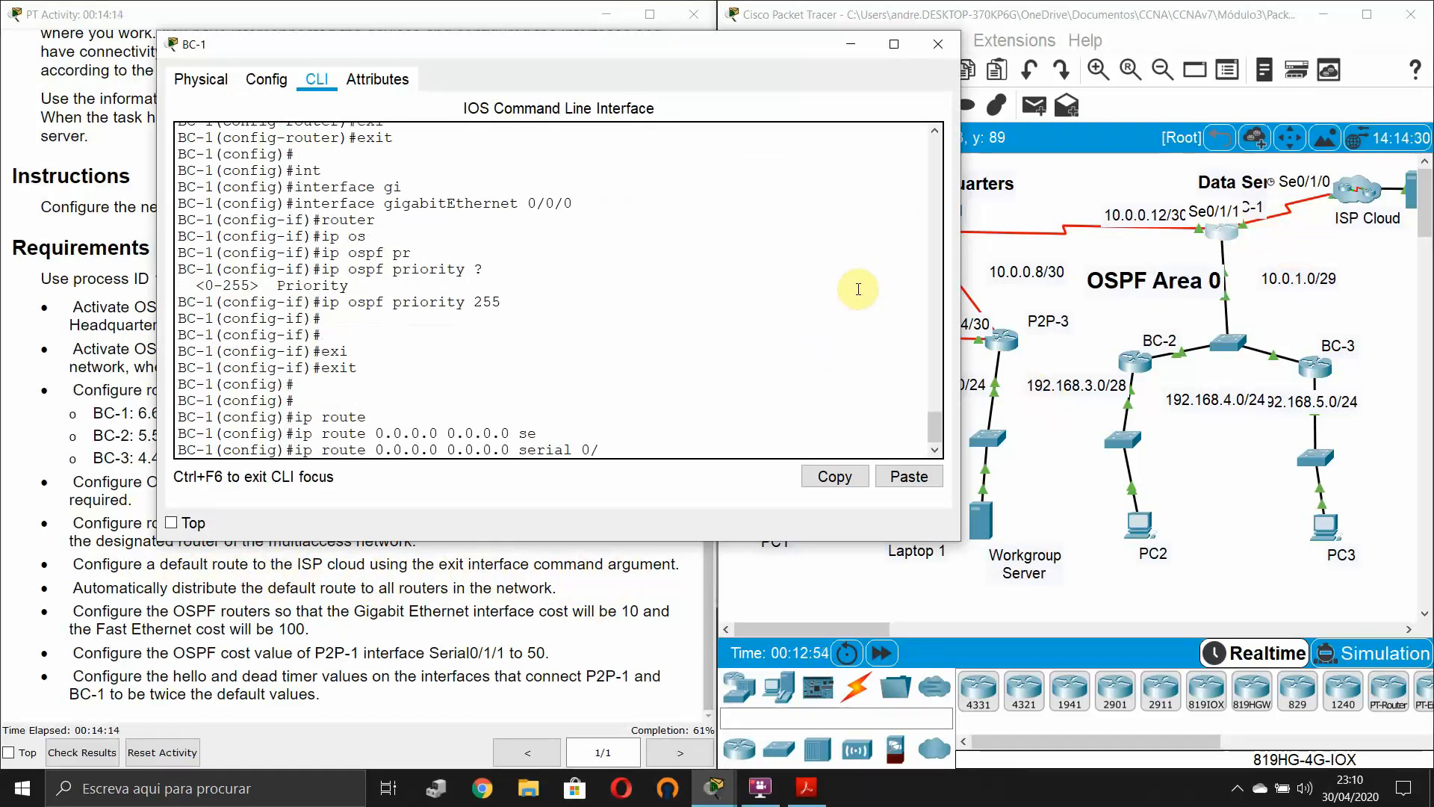
text(1/1)
key(Return)
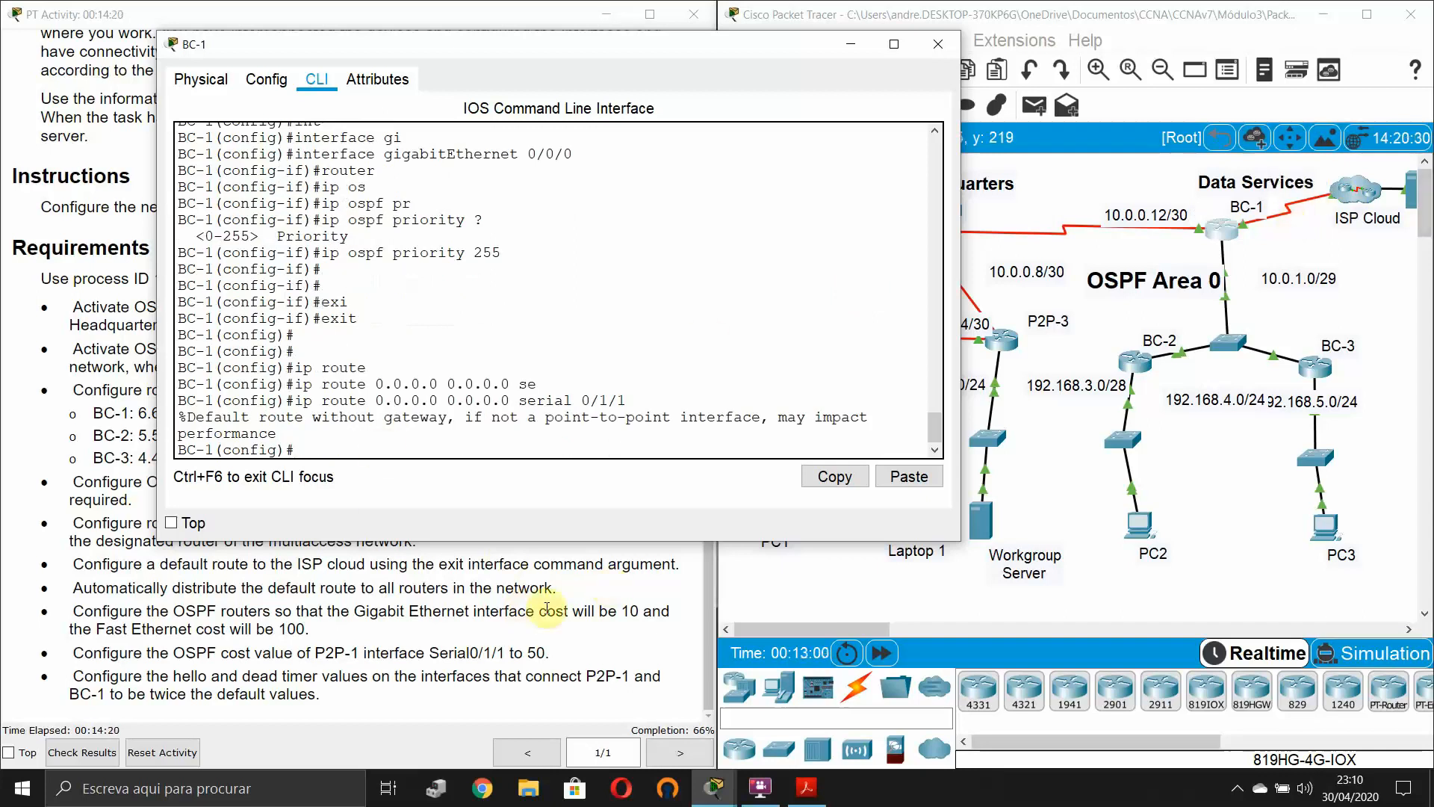
- Read the requirement for distributing the default route and enter OSPF process 10 configuration on BC-1
drag(547, 608, 539, 608)
click(383, 603)
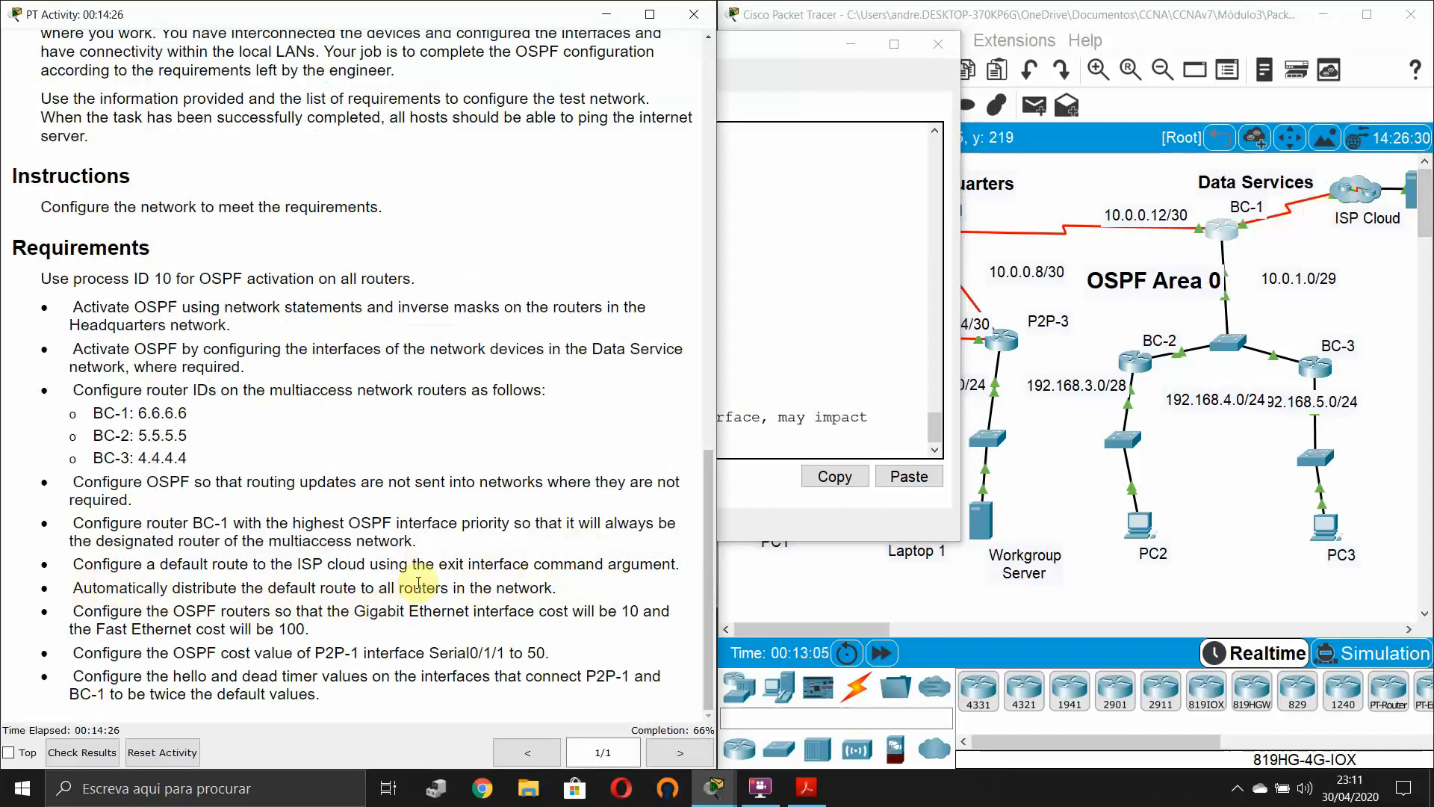
click(757, 425)
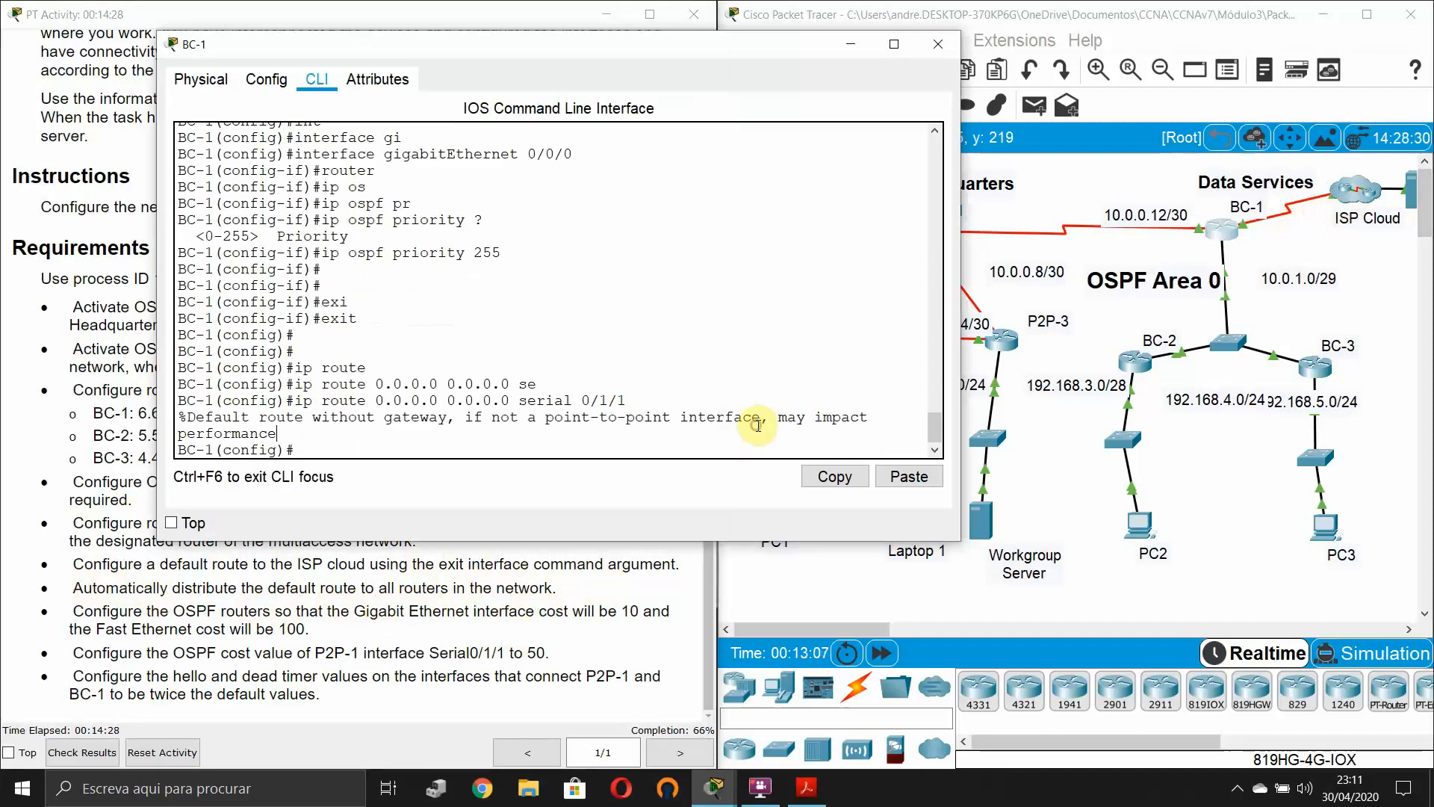
key(Return)
key(Return)
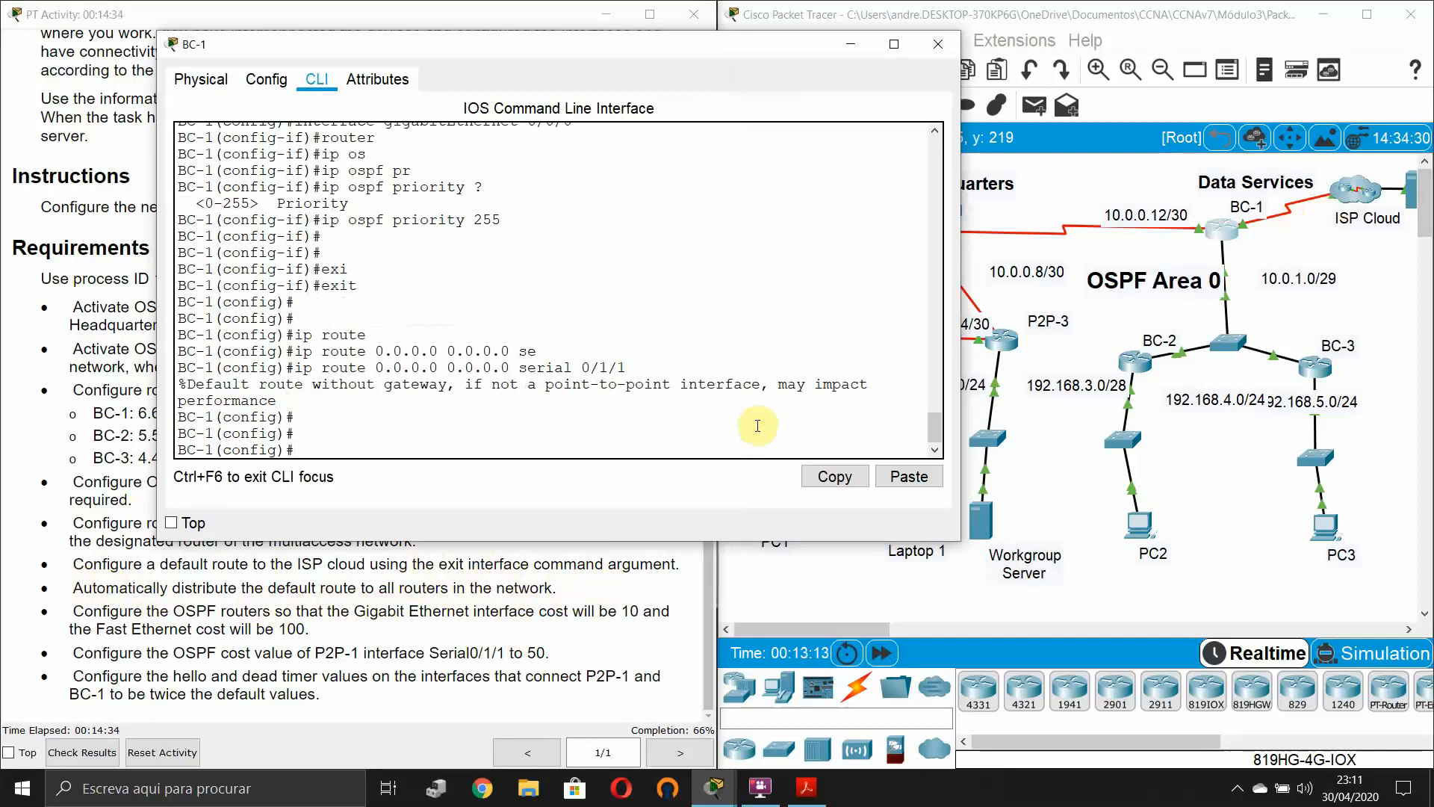
text(router)
key(Tab)
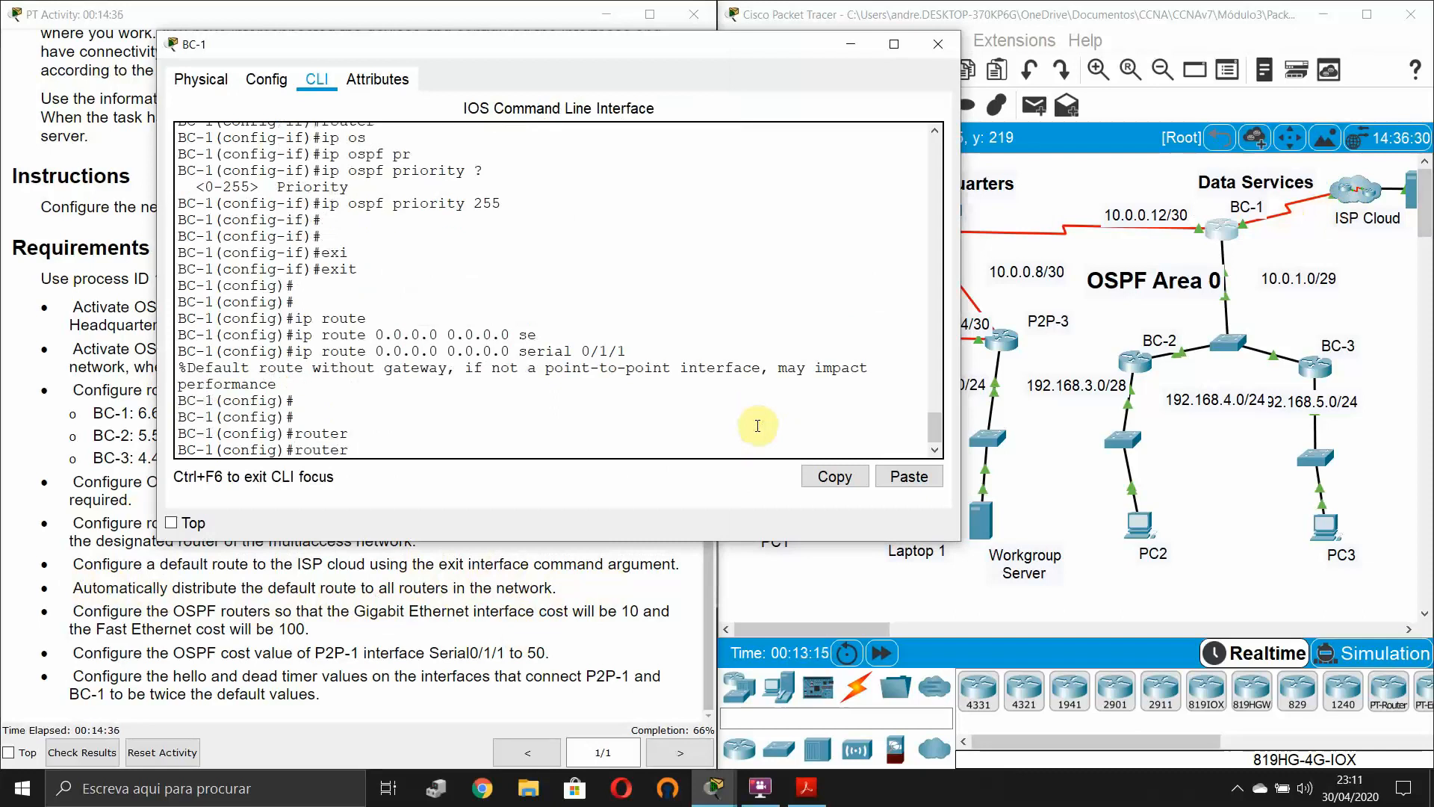
text(os)
key(Tab)
text(10)
key(Return)
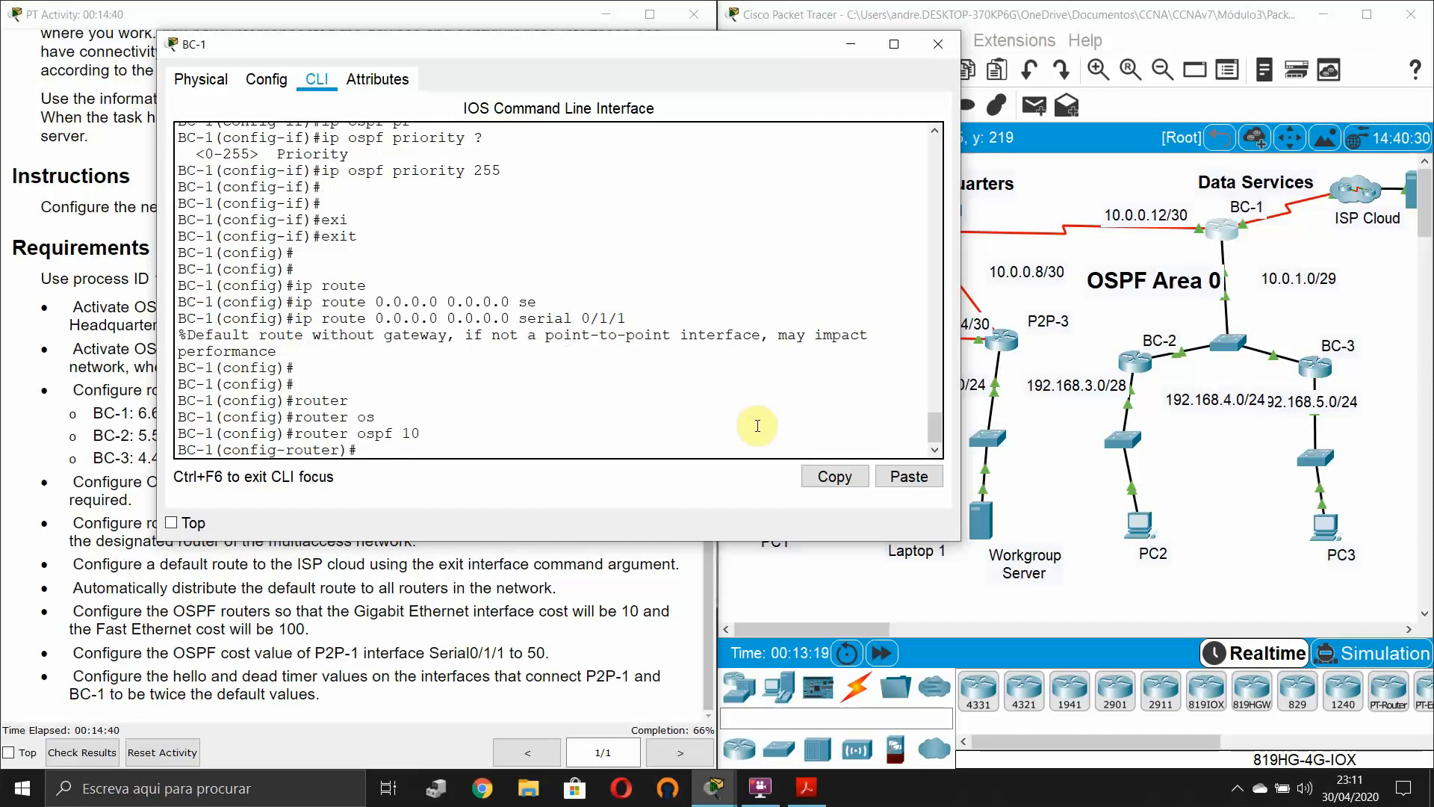
- List the OSPF router configuration commands on BC-1 and try redistributing static routes into OSPF process 10
text(?)
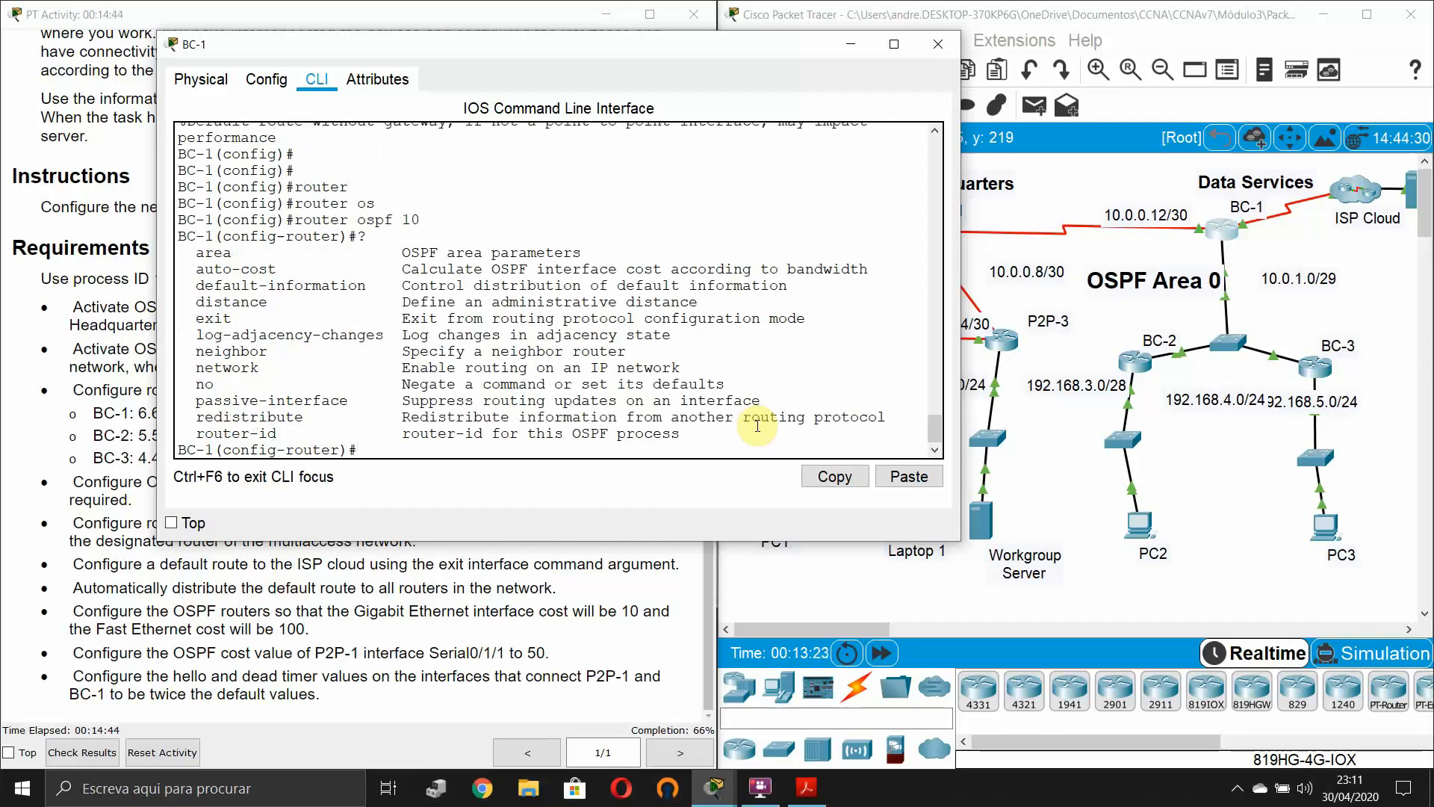
text(re)
key(Tab)
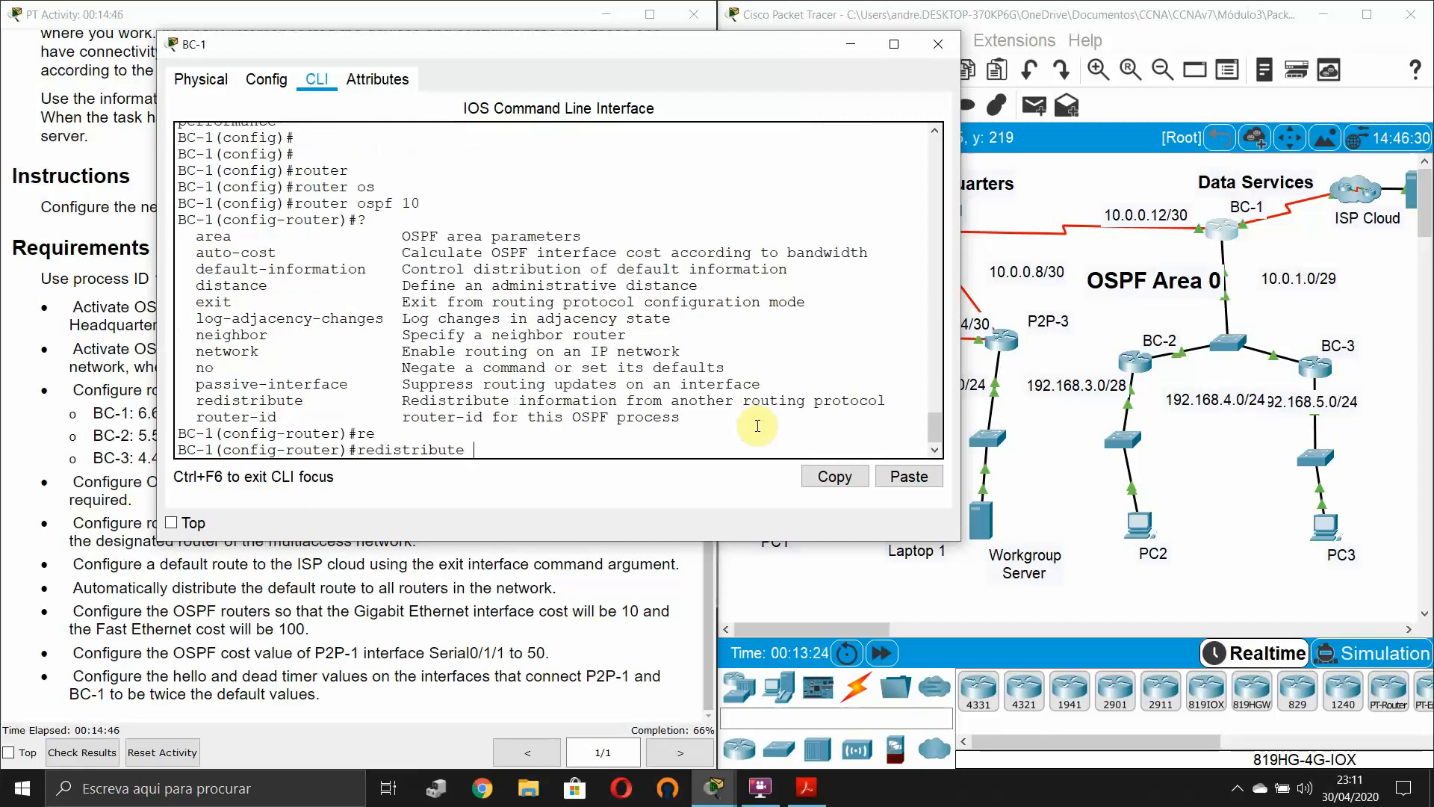
text(st)
key(Tab)
key(Return)
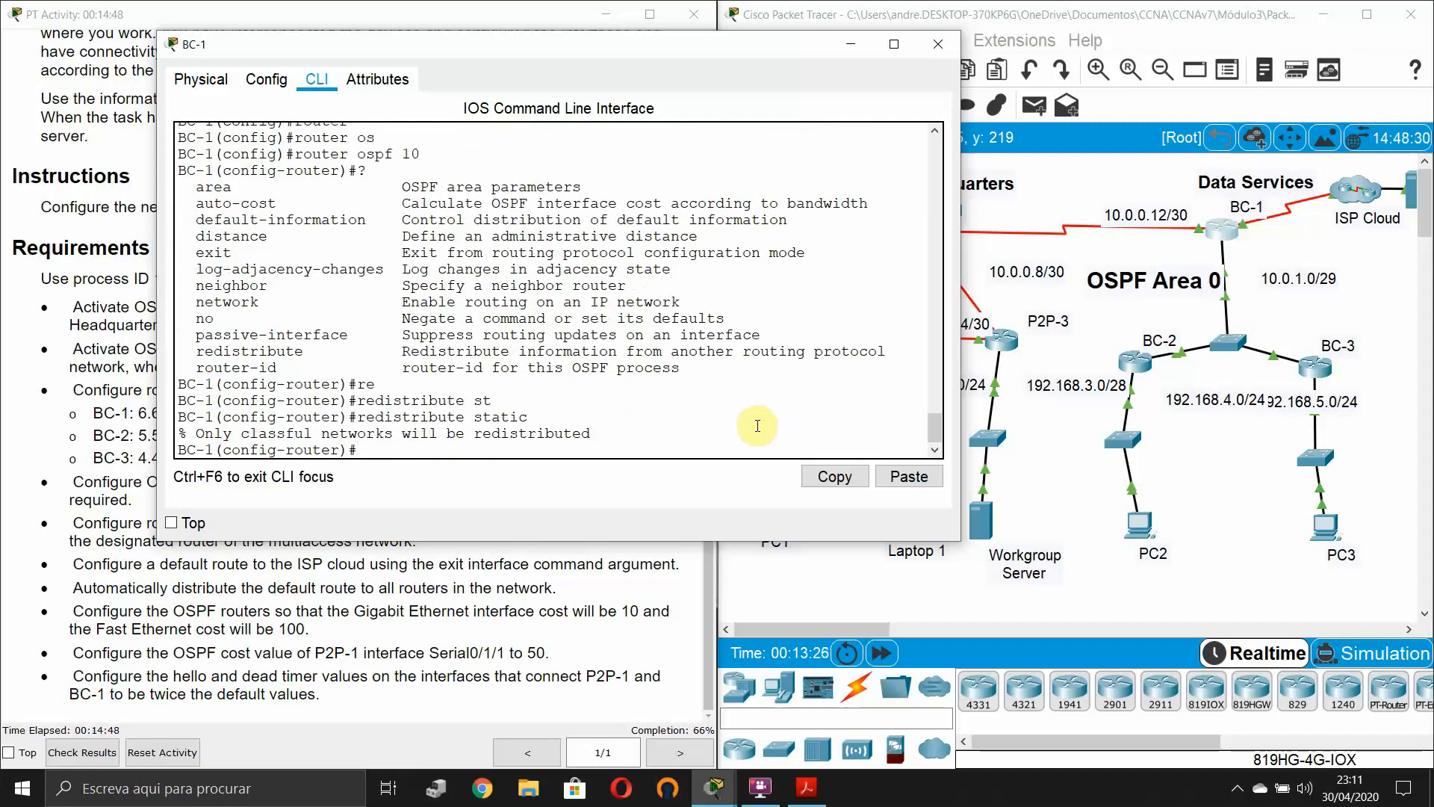
- Remove static route redistribution from OSPF process 10 on BC-1
key(Return)
key(Up)
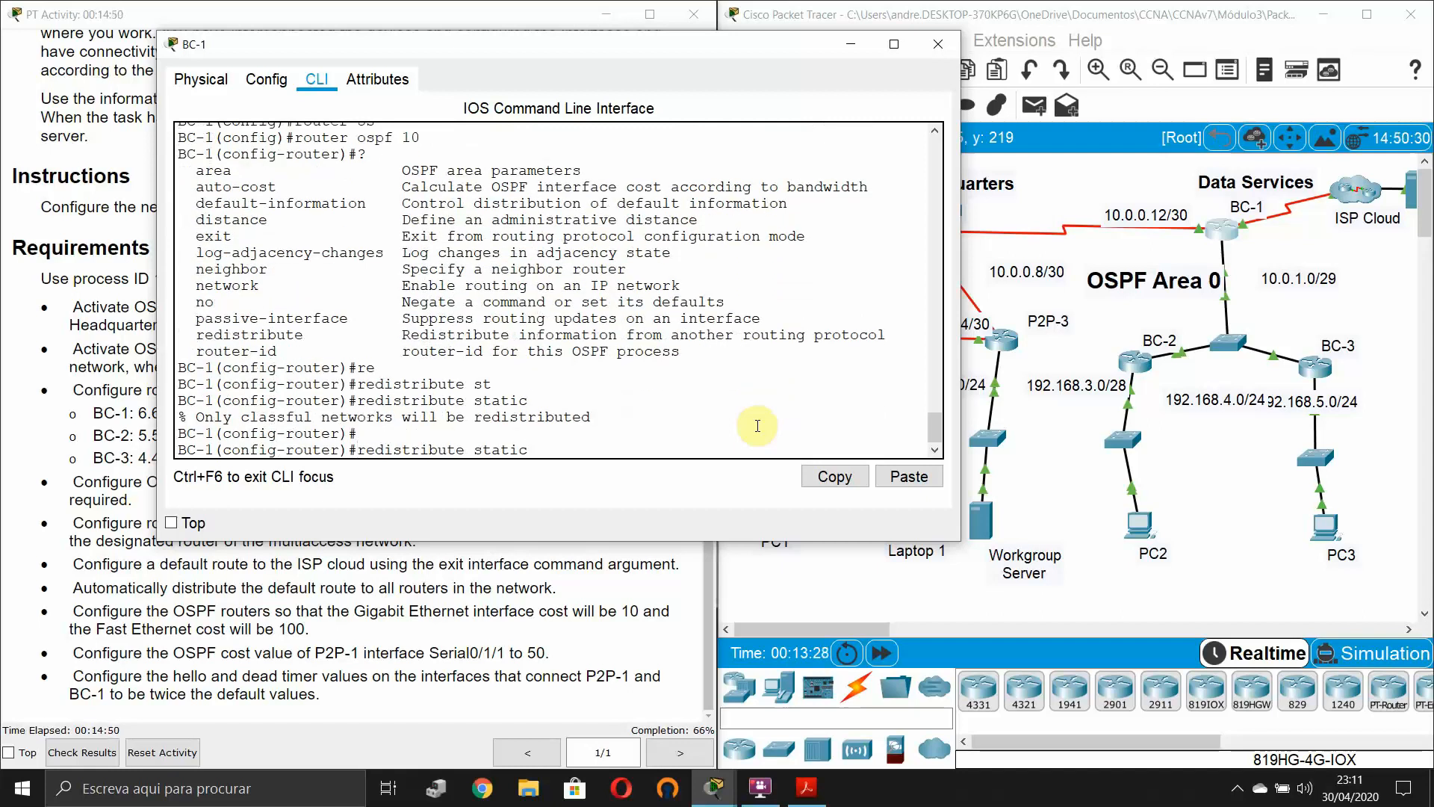
text(n)
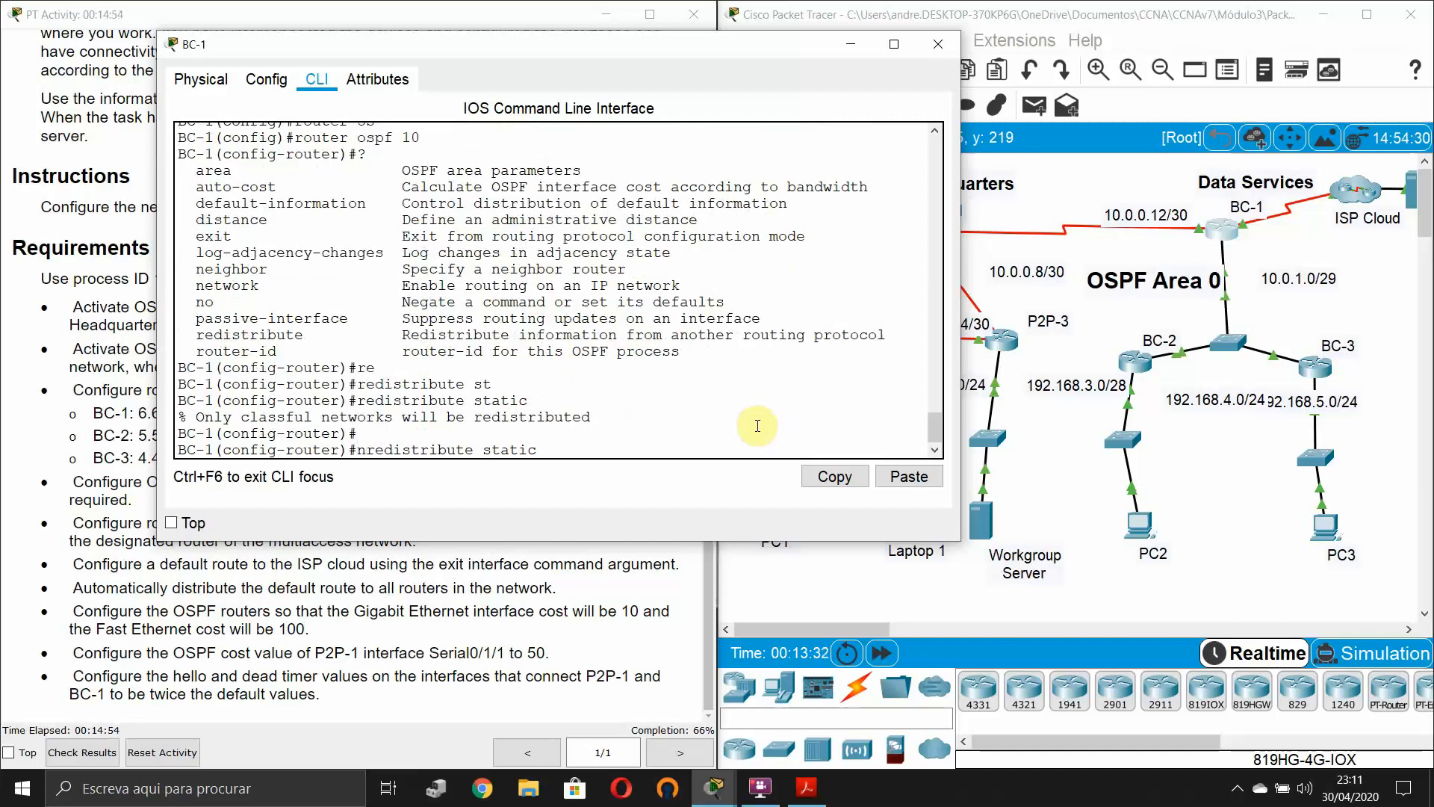
key(Left)
text(o)
key(Return)
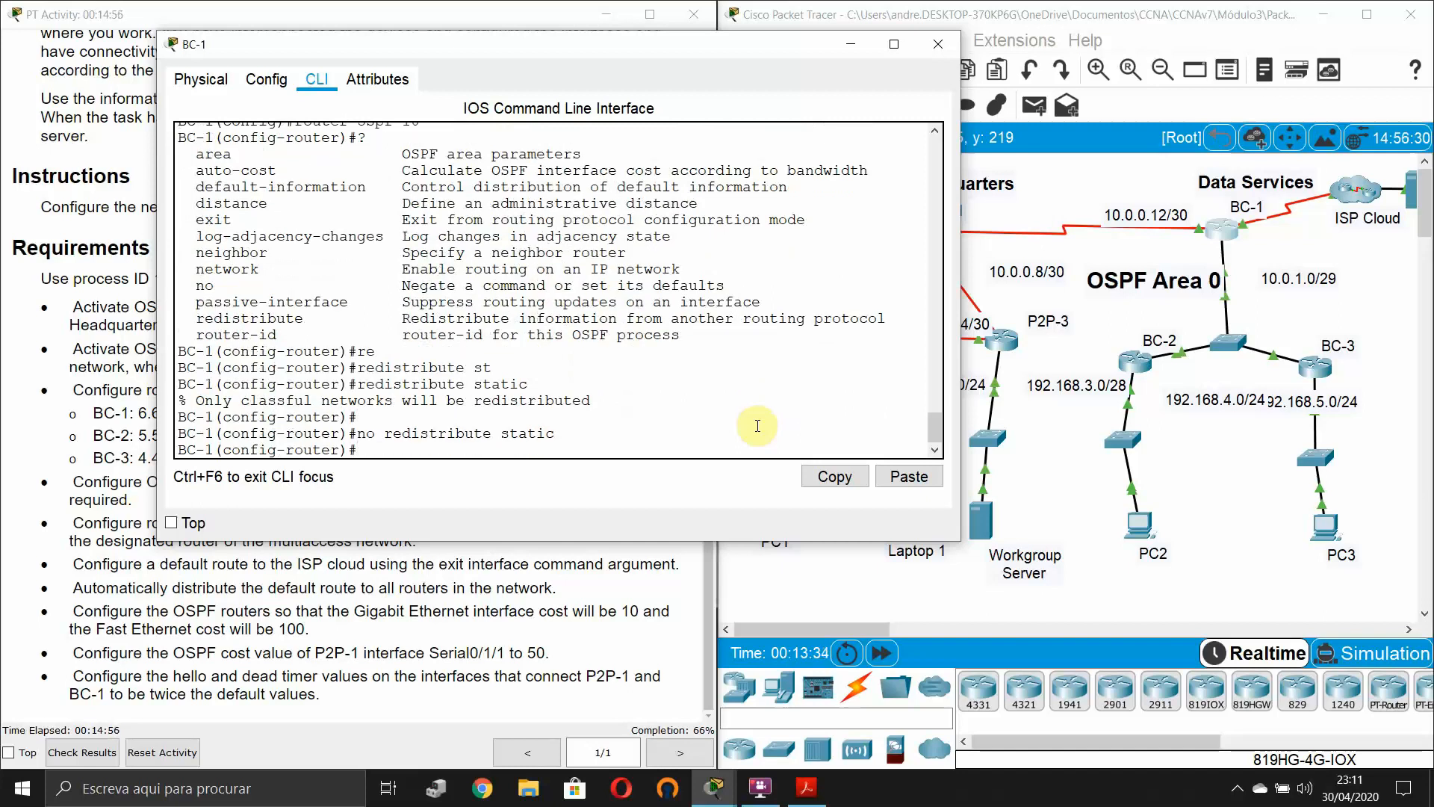
- Distribute BC-1's default route through OSPF process 10 with default-information originate
text(def)
key(Tab)
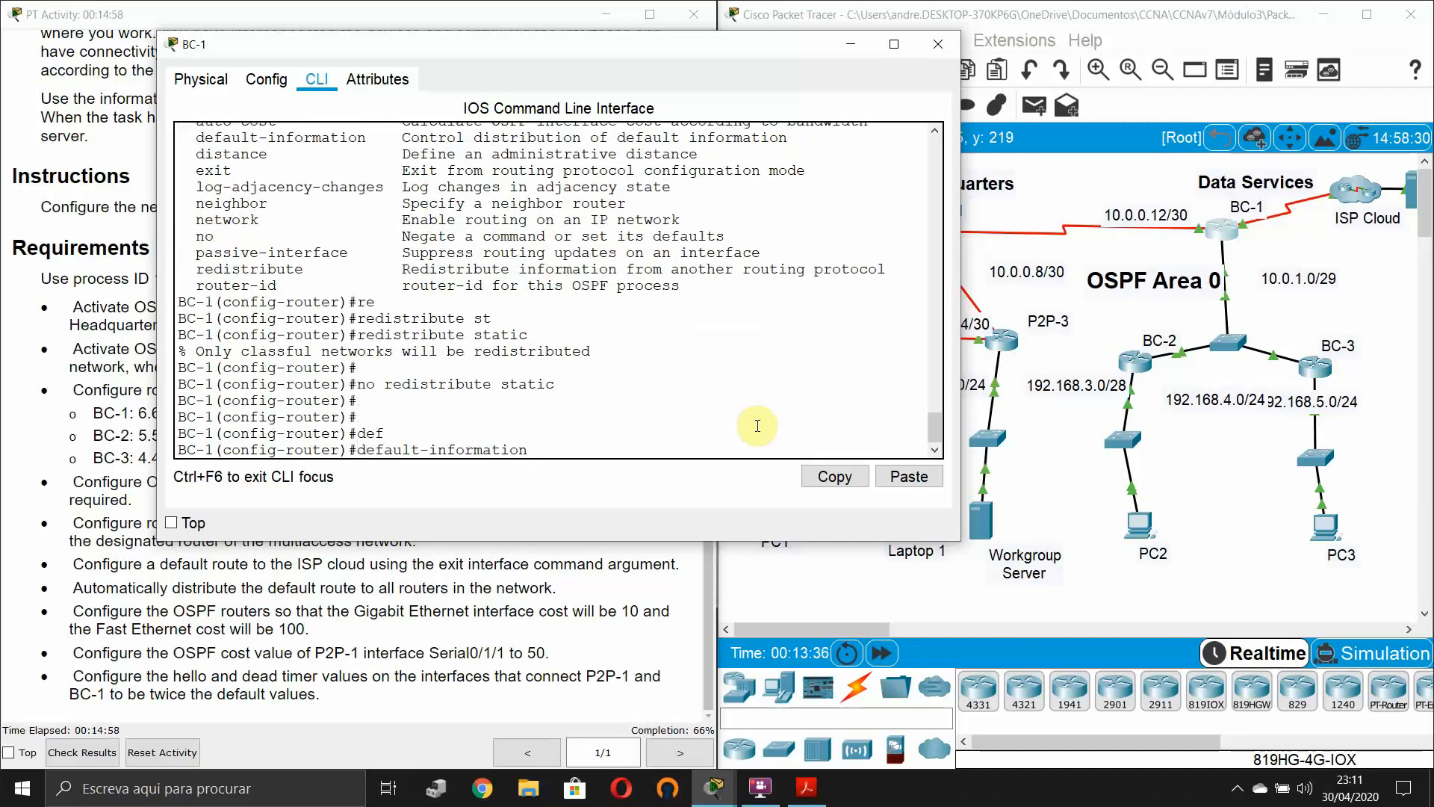
text(in)
key(Tab)
key(Tab)
key(BackSpace)
key(BackSpace)
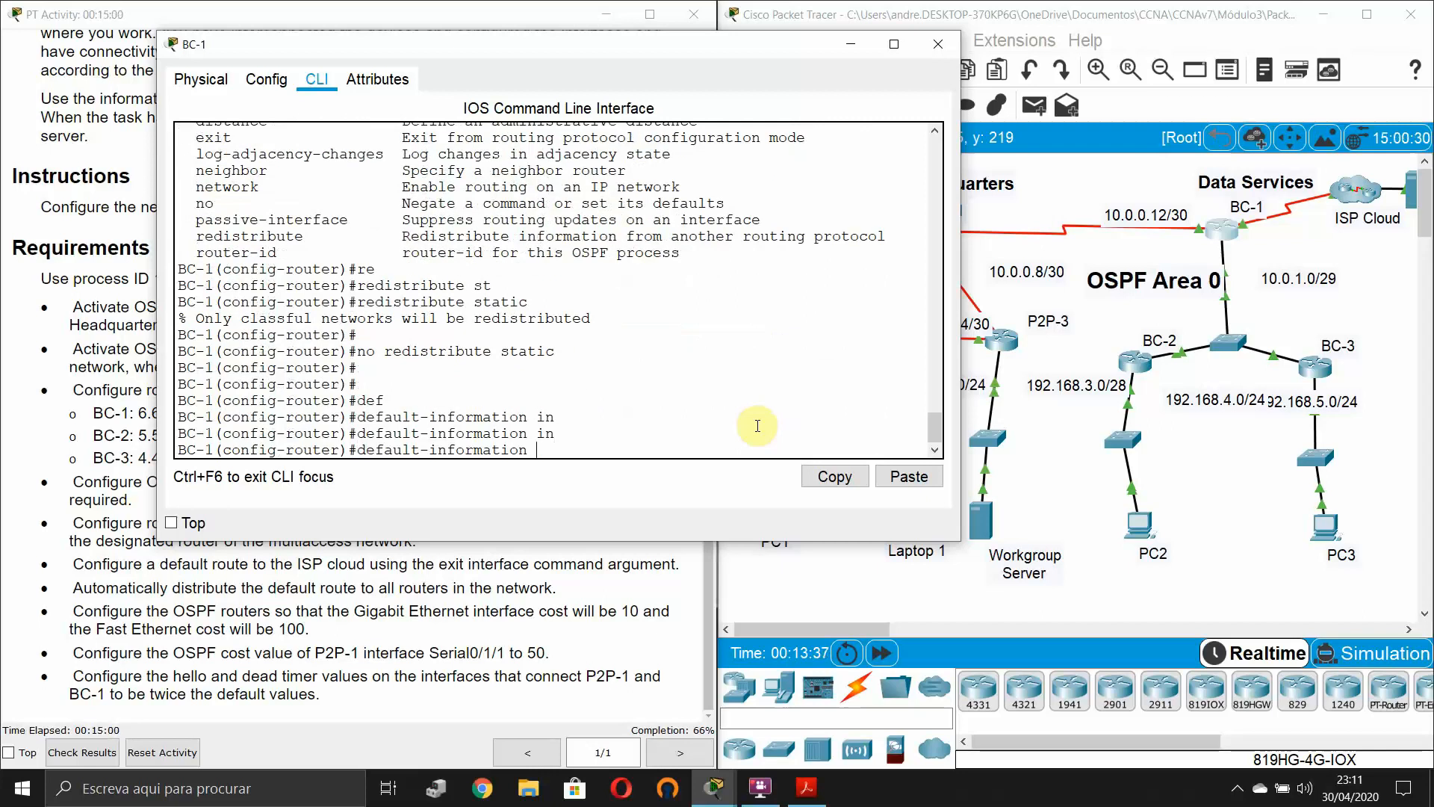
text(or)
key(Tab)
key(Return)
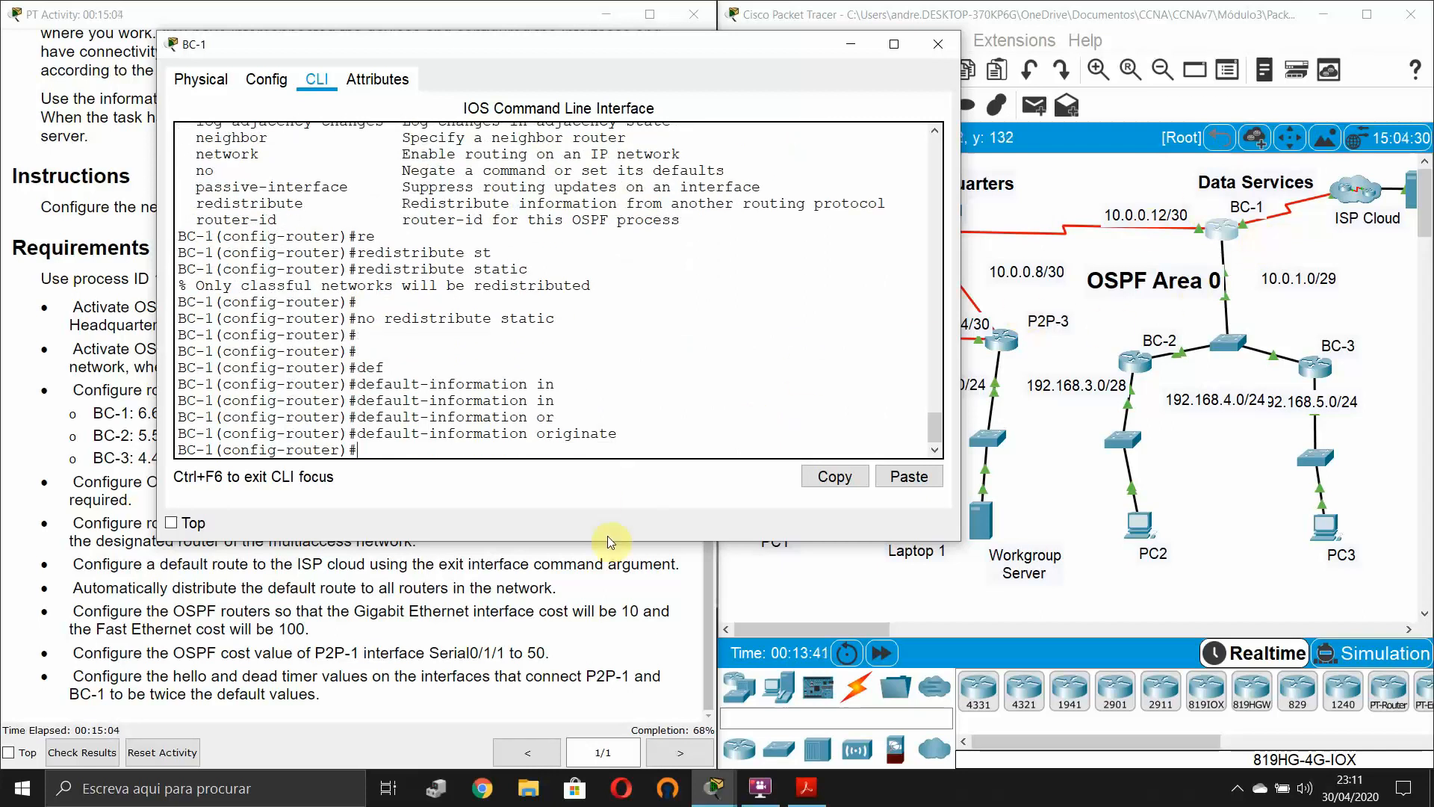
- Fast-forward the simulation time and display BC-3's IP routing table
click(574, 607)
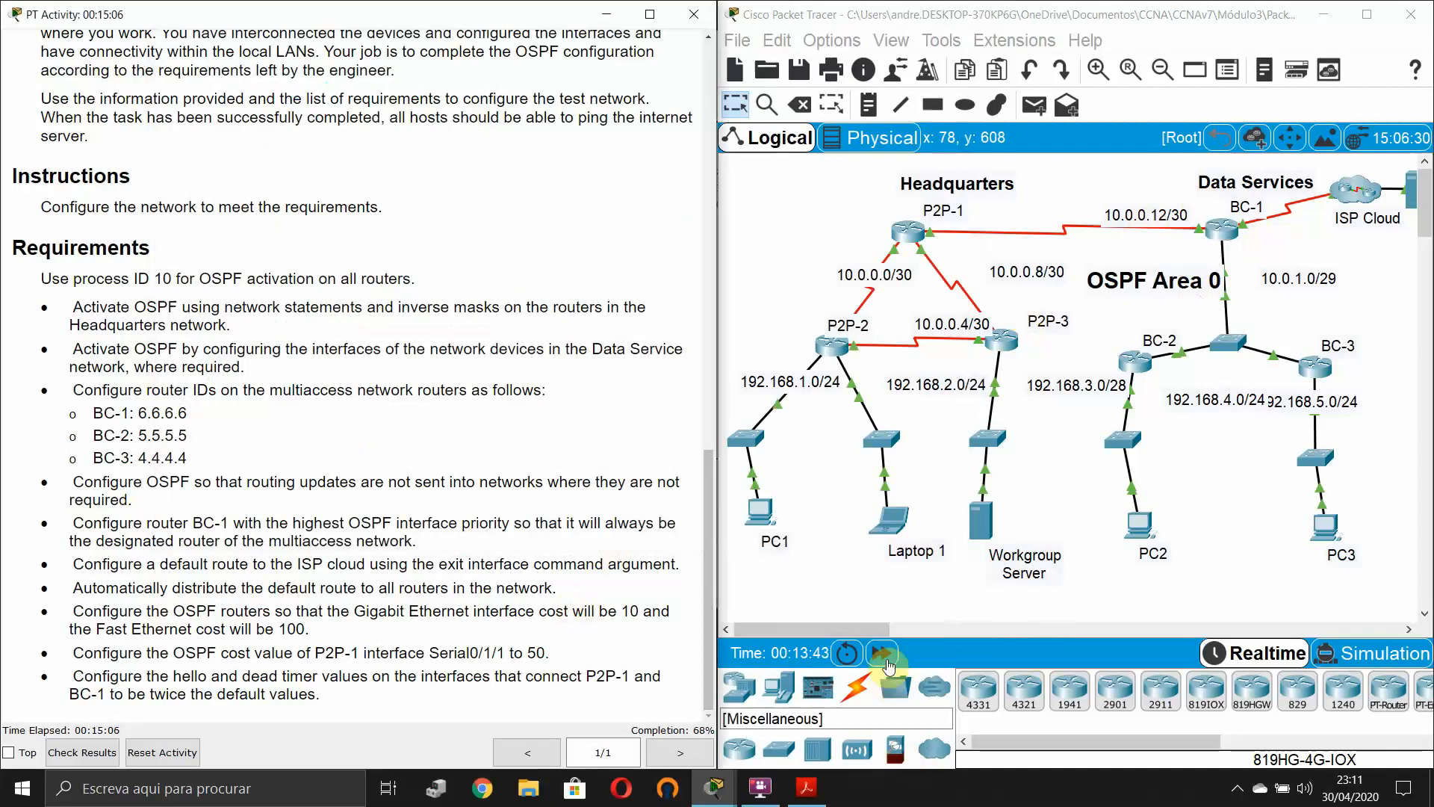
click(882, 654)
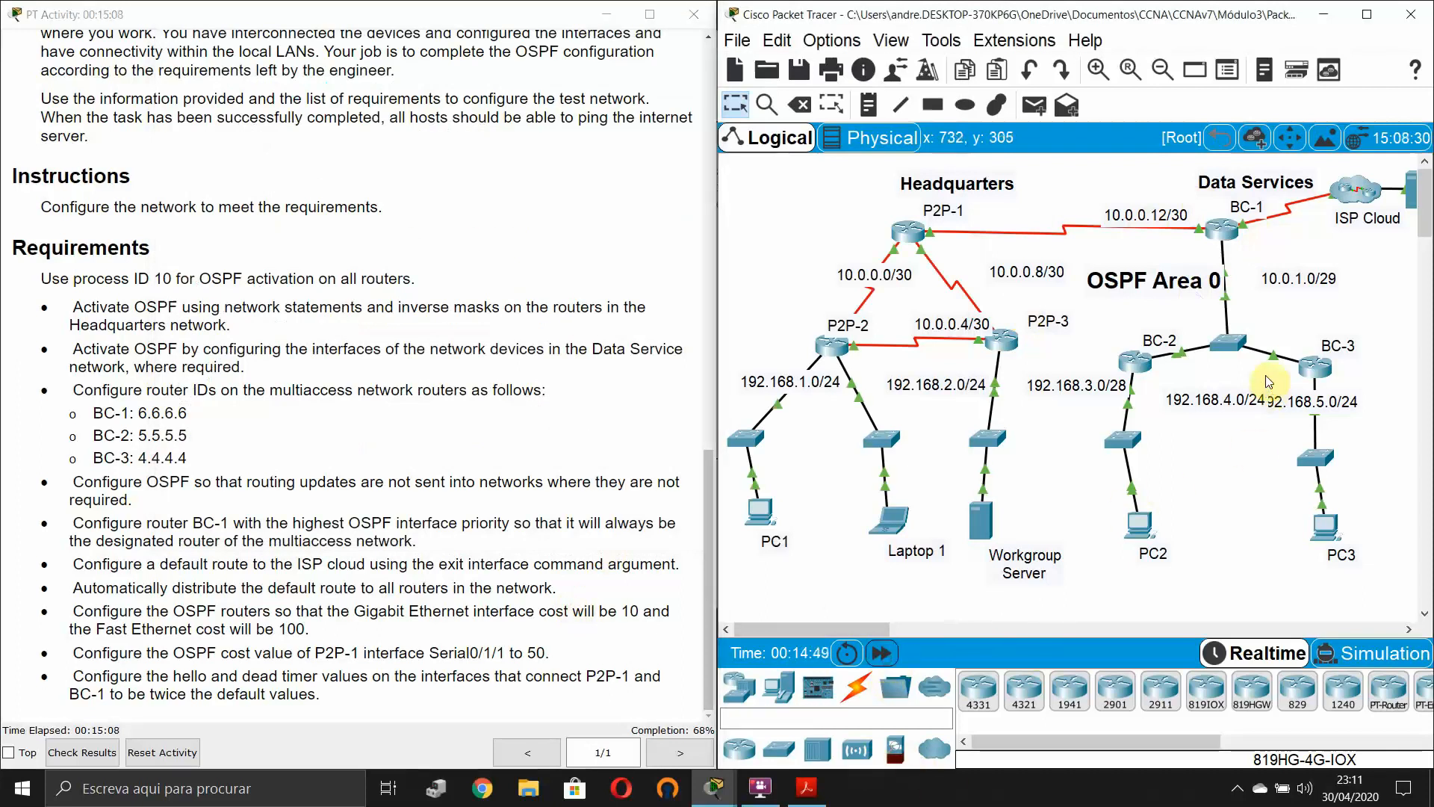
click(1314, 367)
key(Return)
key(Return)
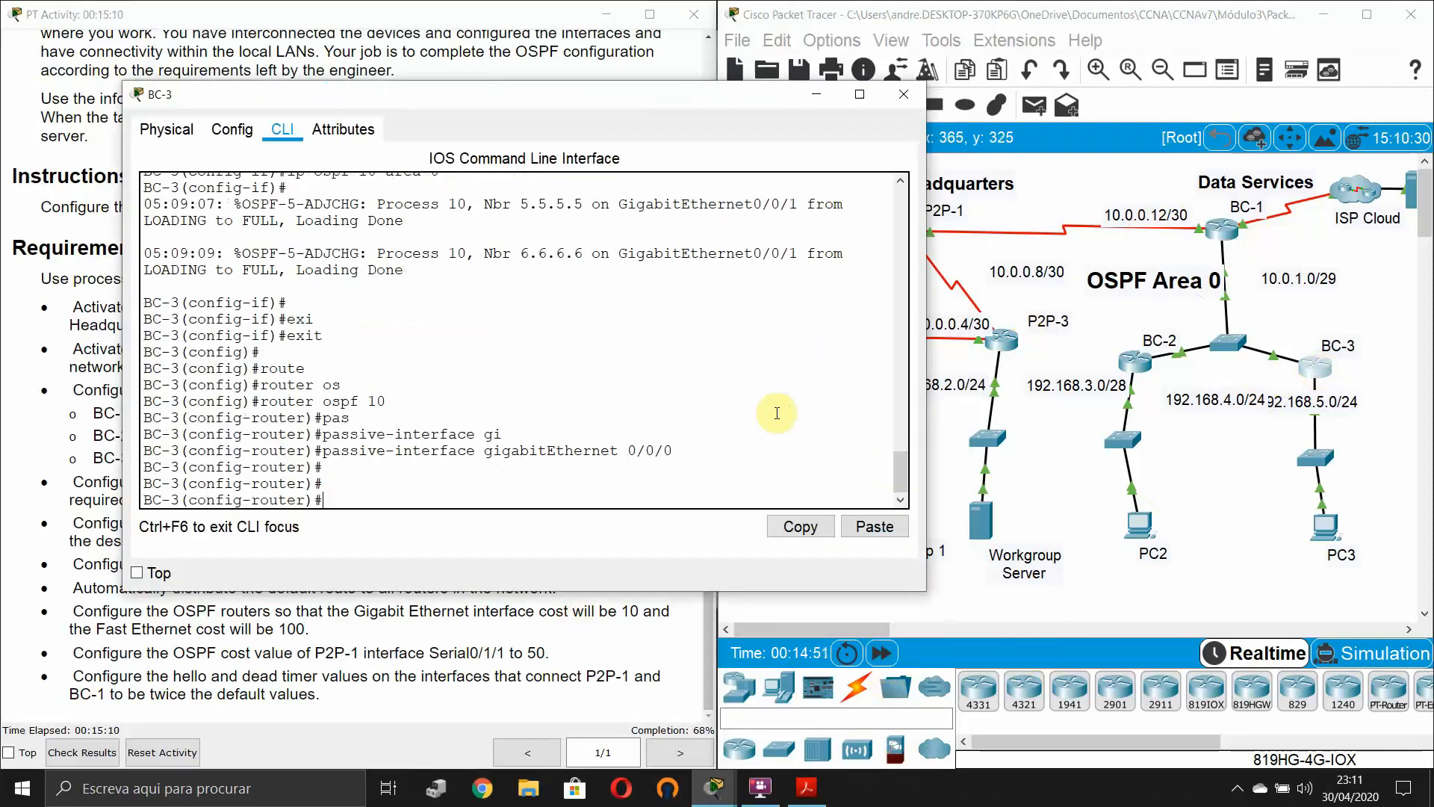
text(do show ip route)
key(Return)
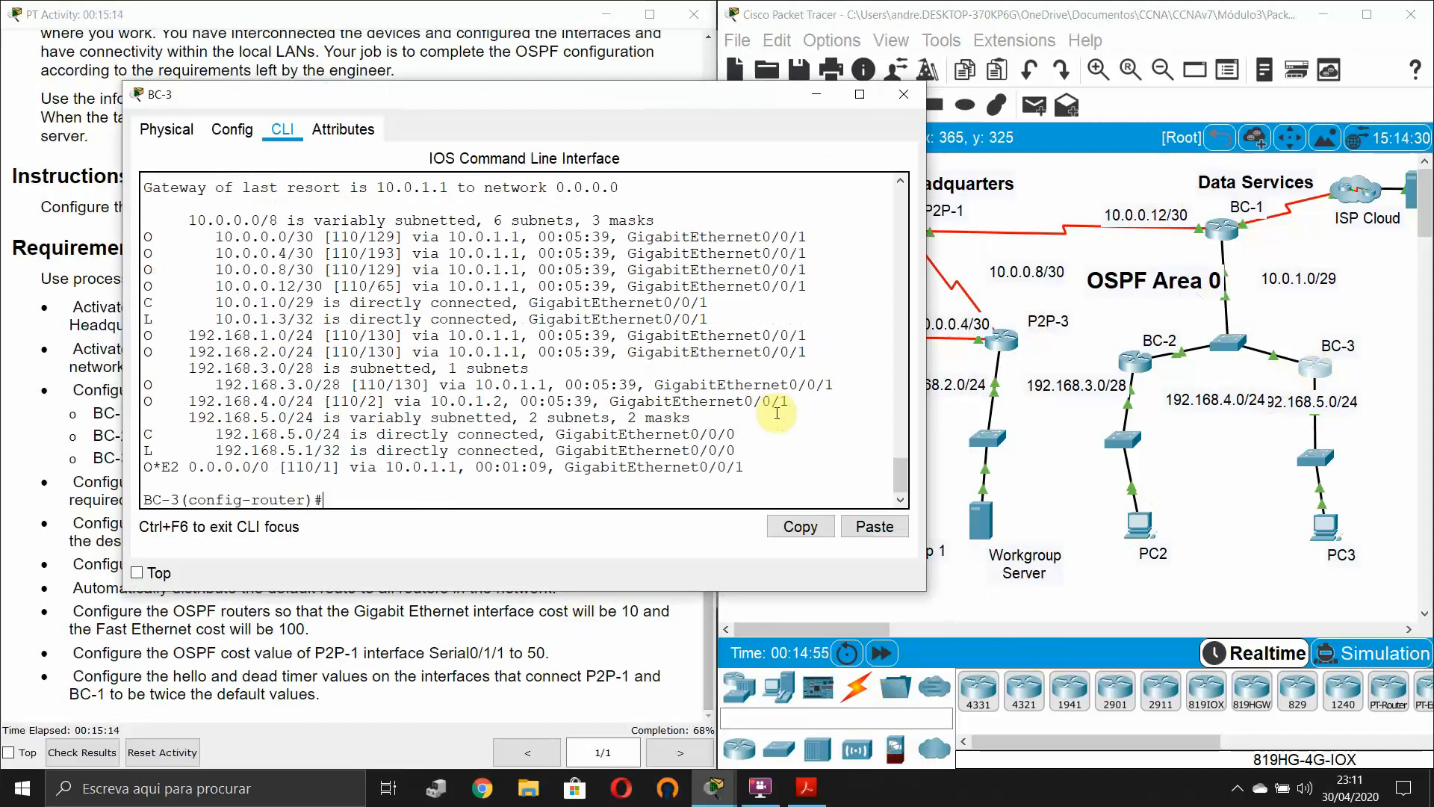
scroll(220, 441, down, 1)
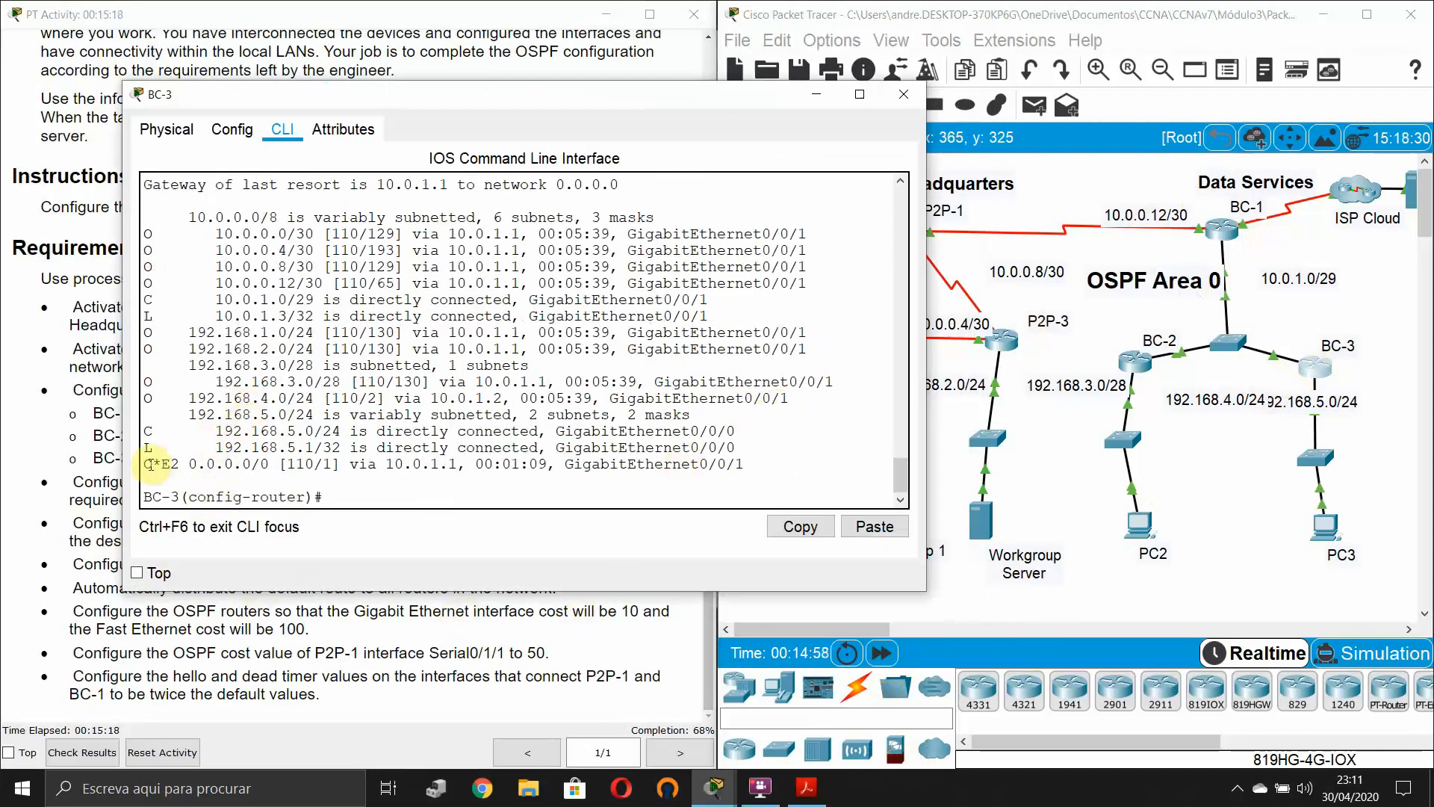
- Examine the OSPF default route entry and the gateway of last resort in BC-3's routing table, and close BC-3's window
drag(152, 464, 745, 469)
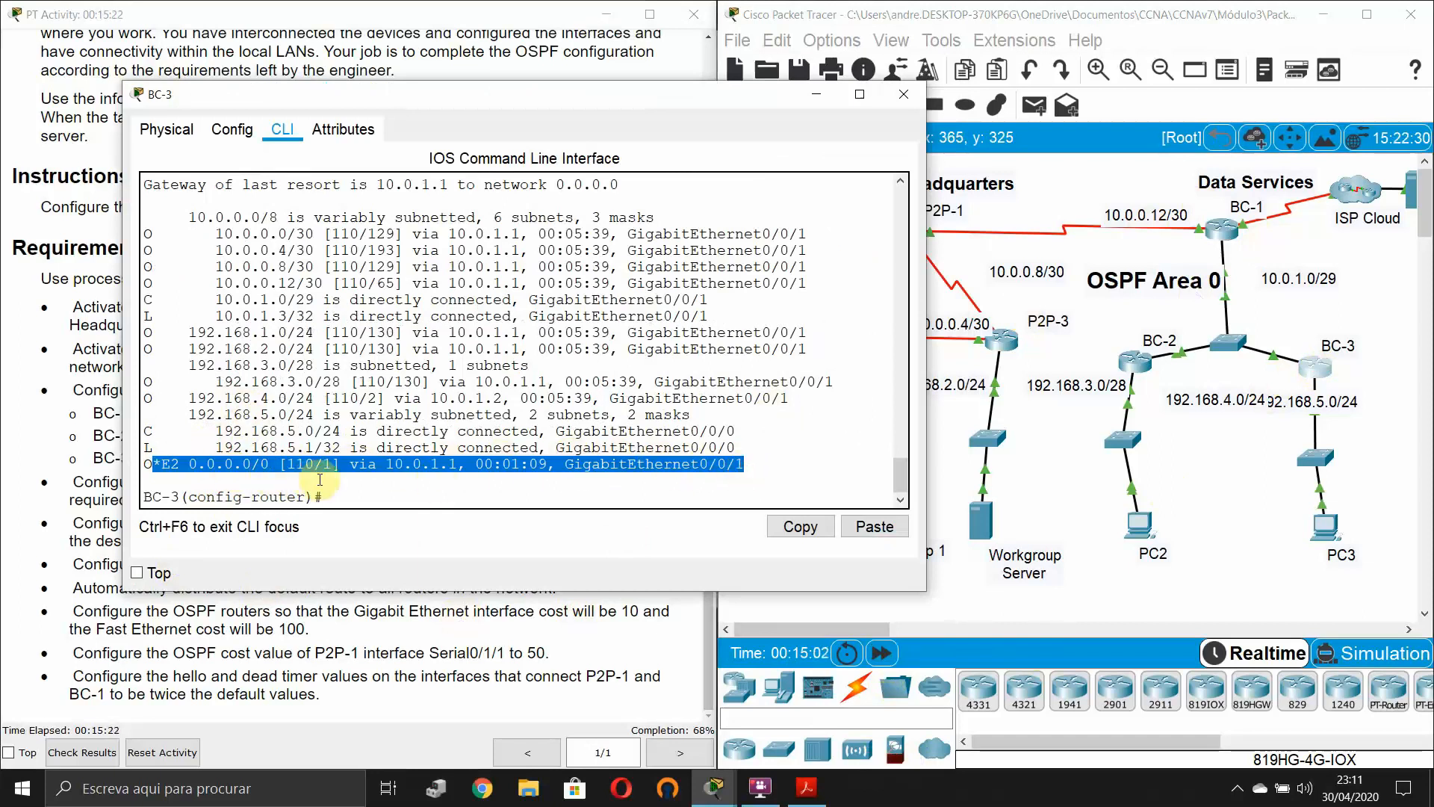
drag(145, 466, 157, 464)
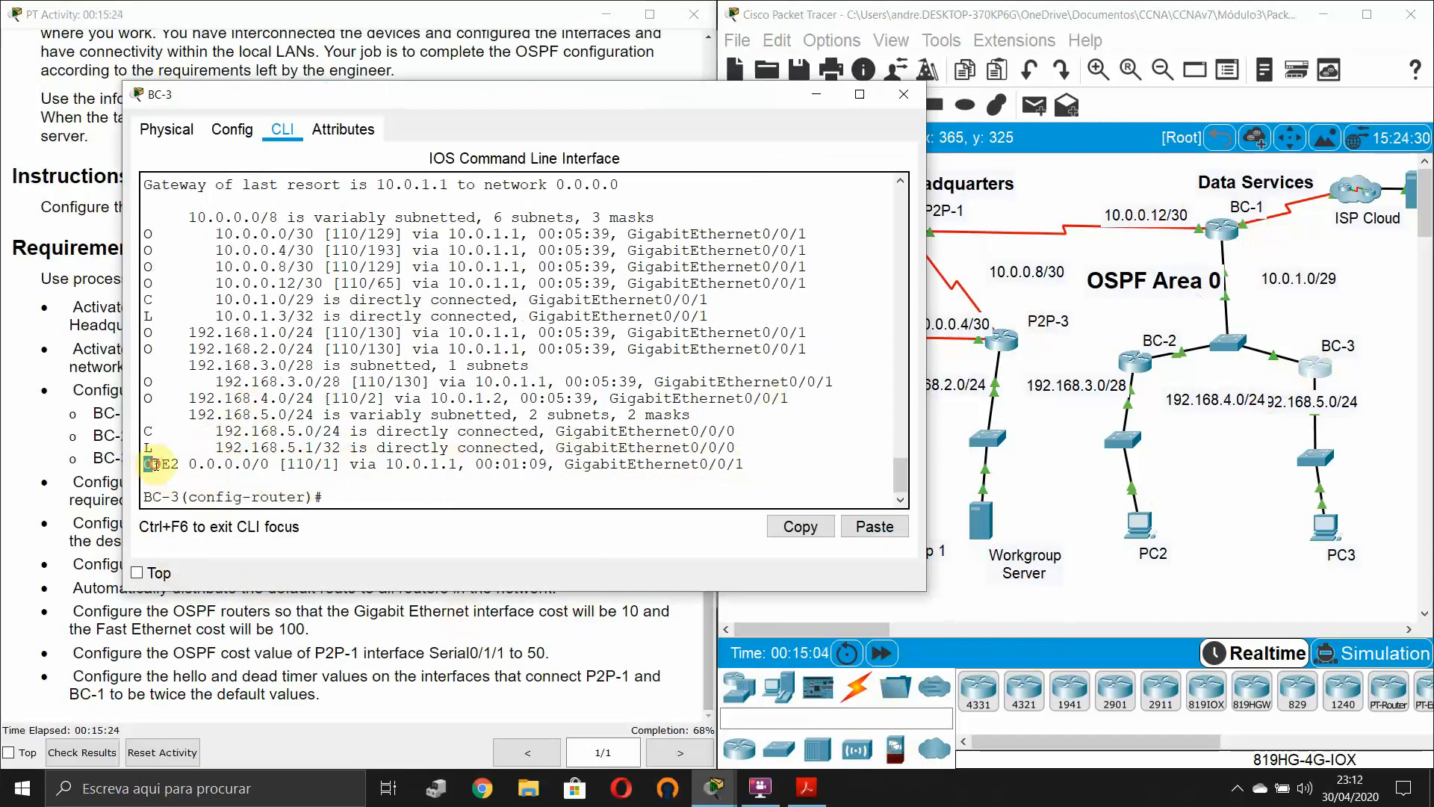
click(155, 464)
drag(155, 464, 158, 464)
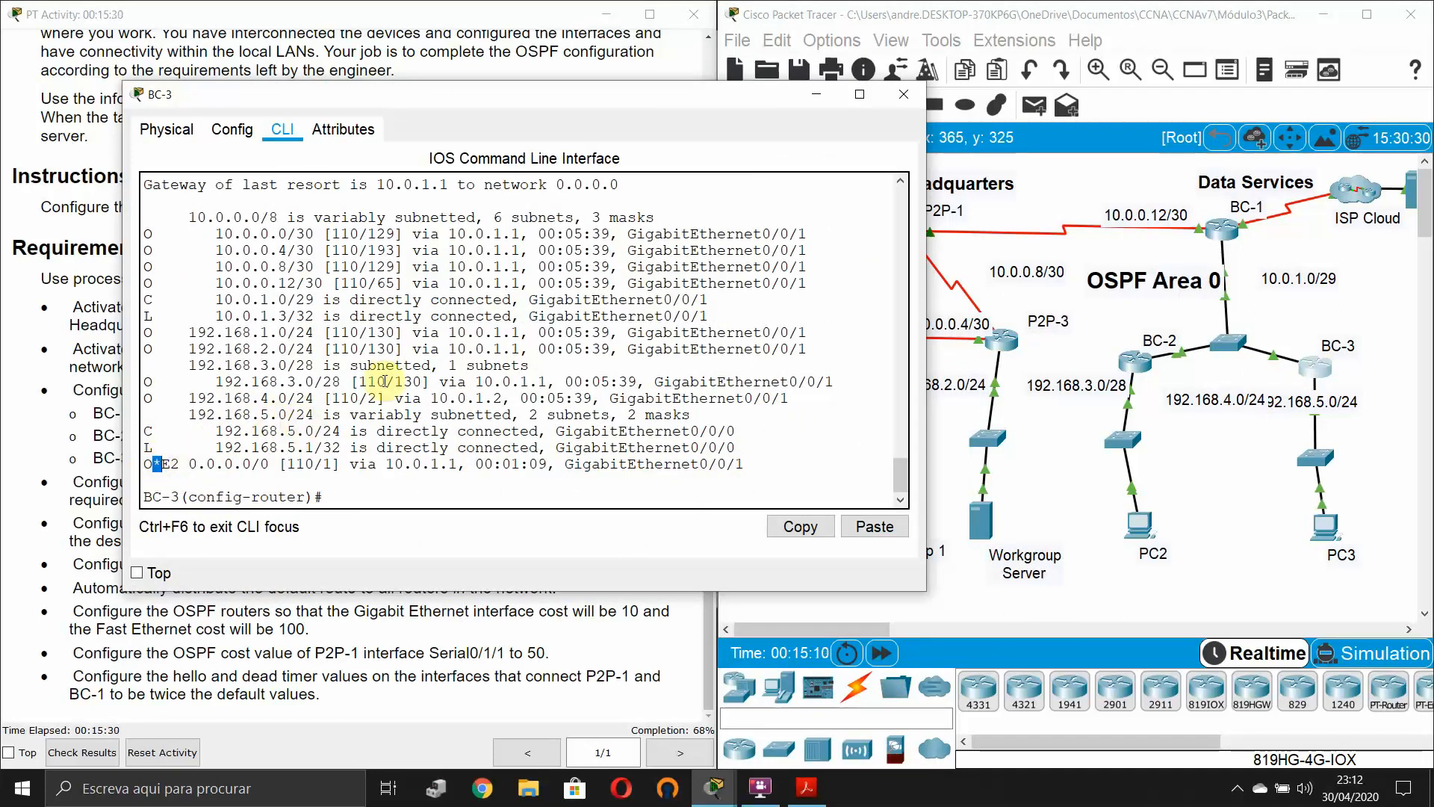
scroll(385, 381, up, 2)
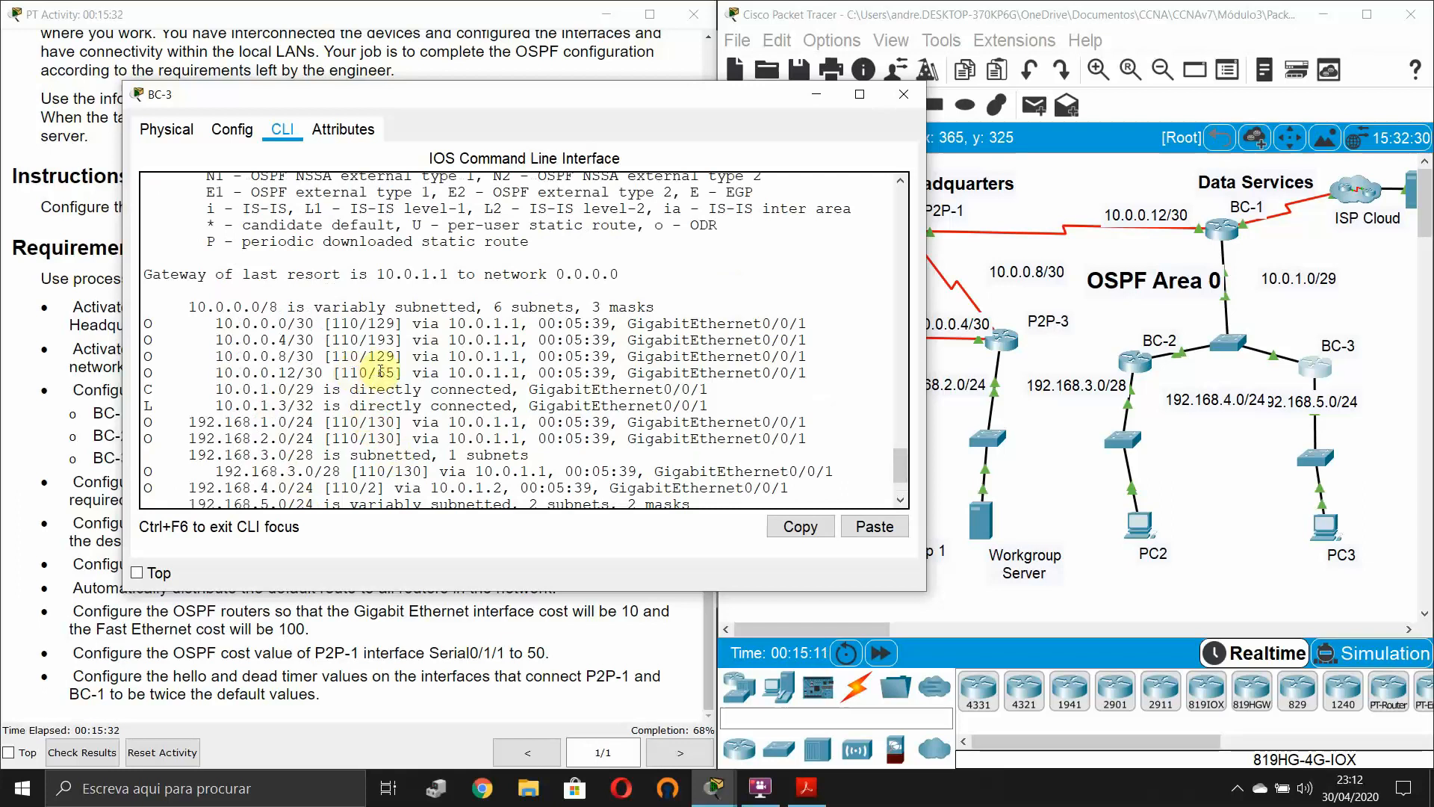
drag(197, 273, 631, 273)
scroll(631, 322, down, 2)
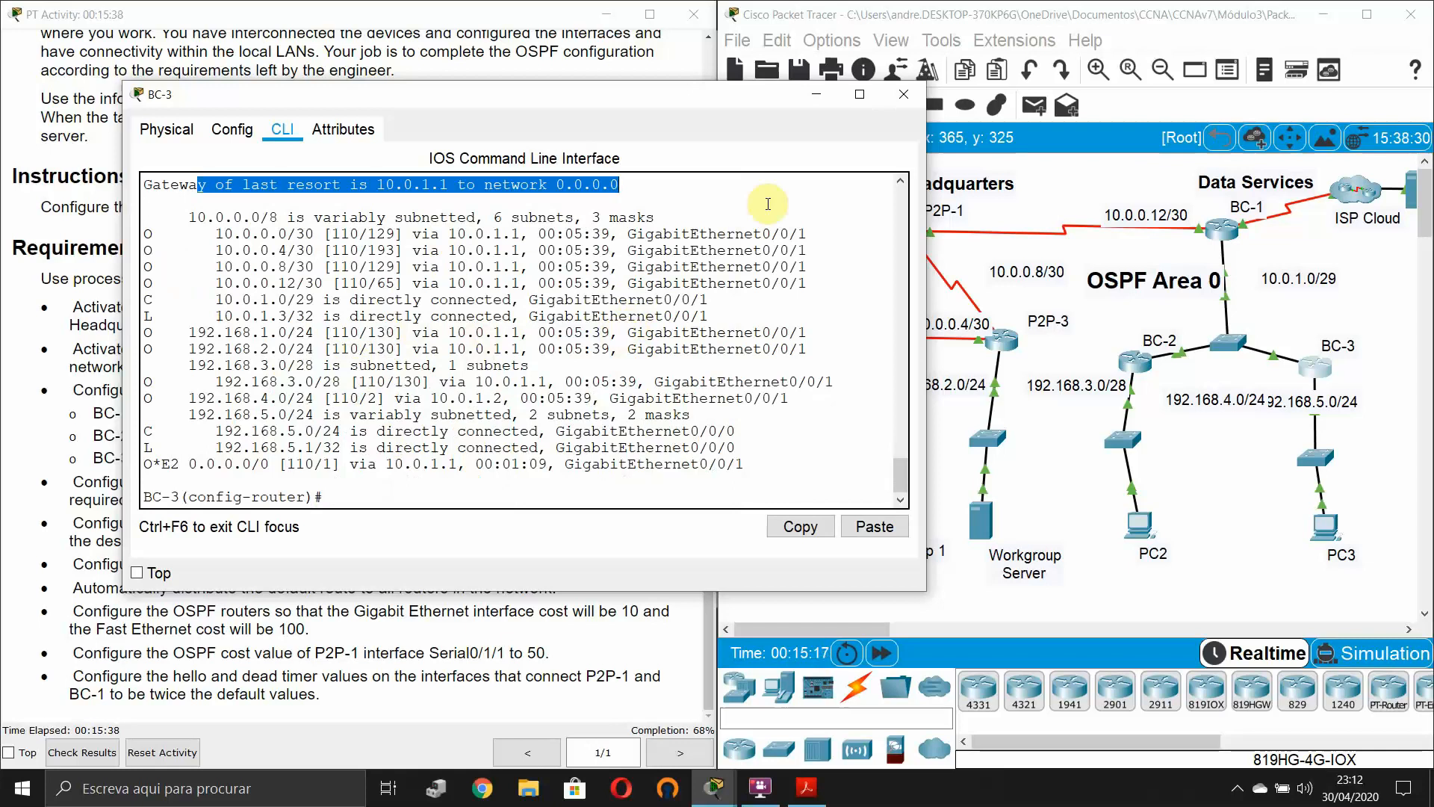
click(897, 108)
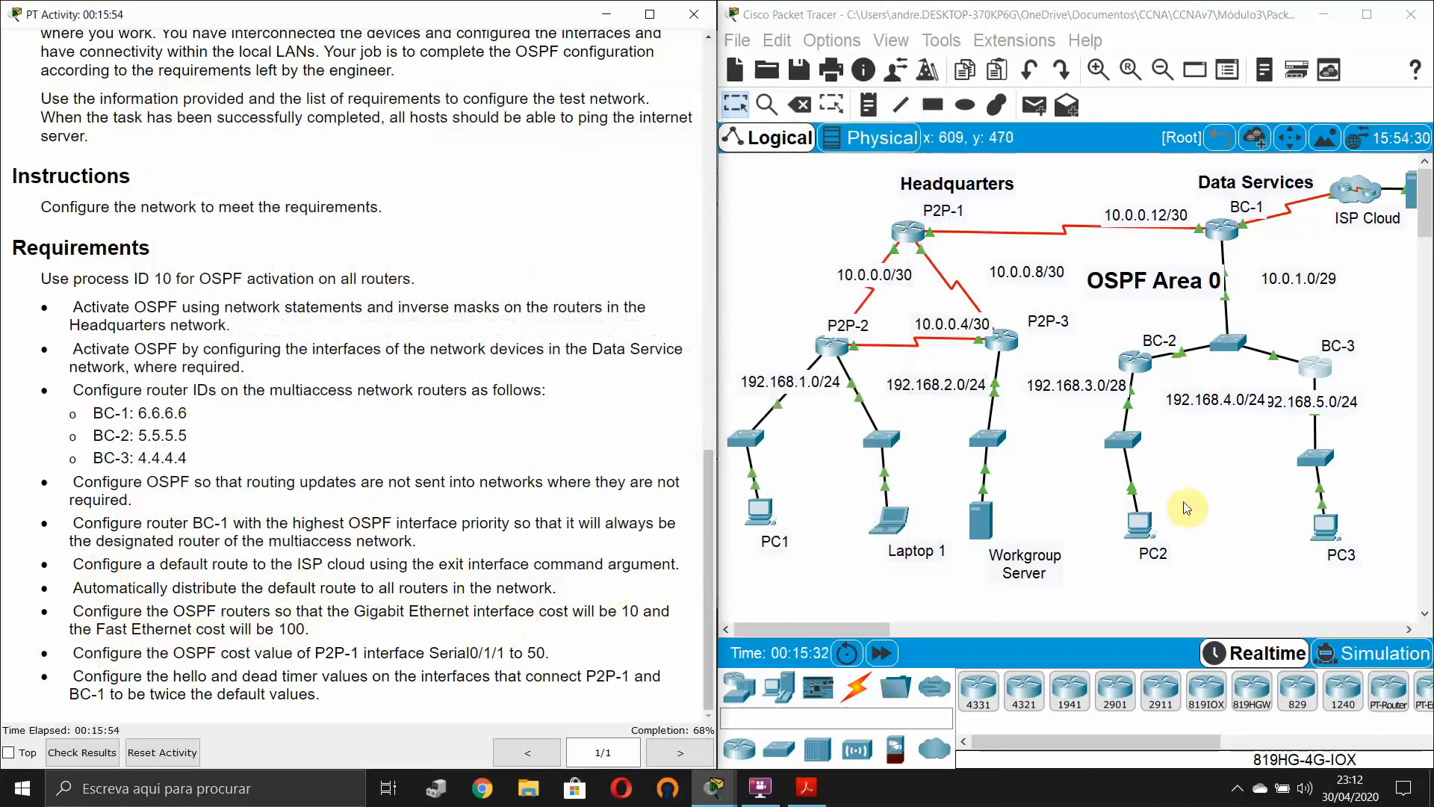
- Reopen BC-3's command line in a widened window and list the available OSPF router configuration commands
click(1270, 471)
click(1307, 374)
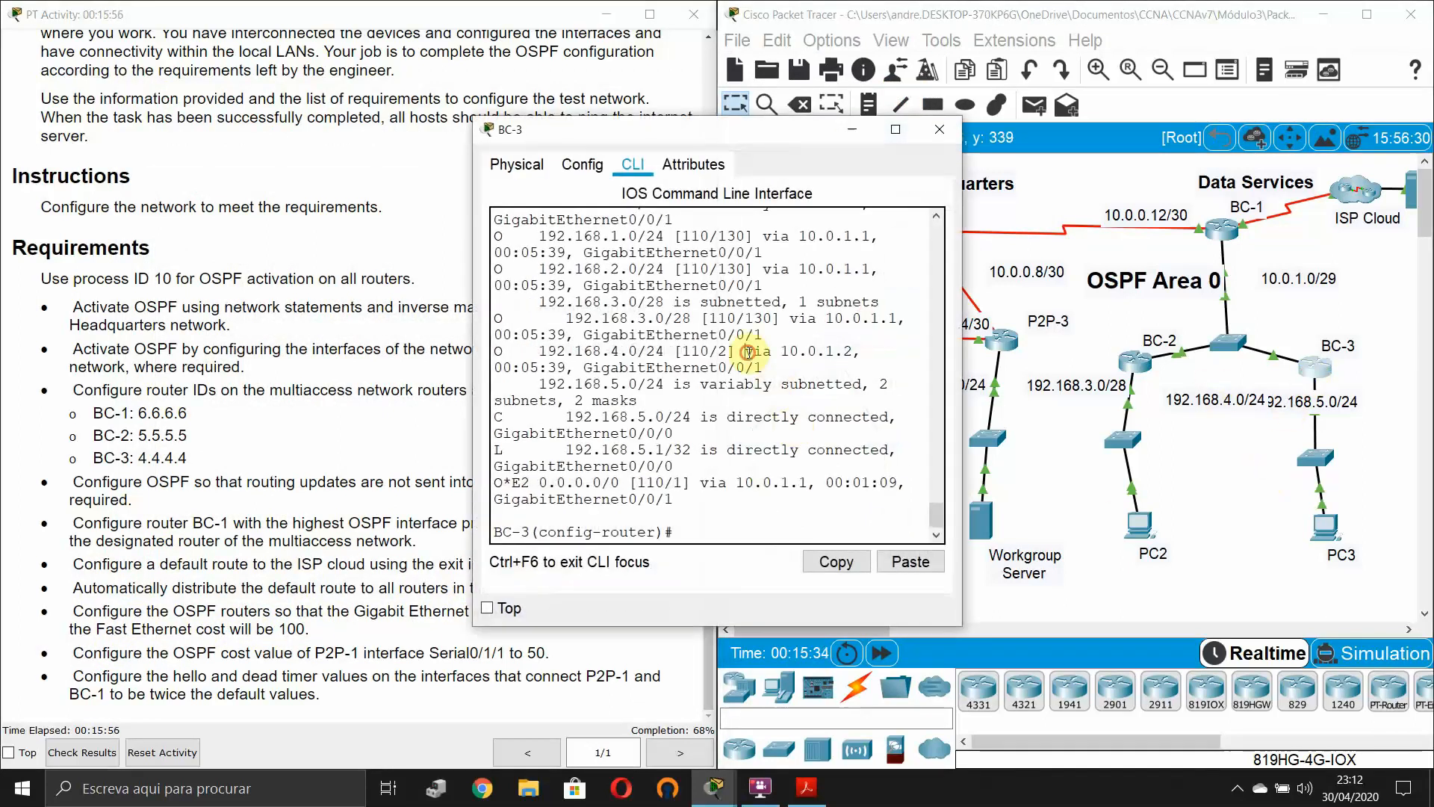
drag(961, 464, 1136, 457)
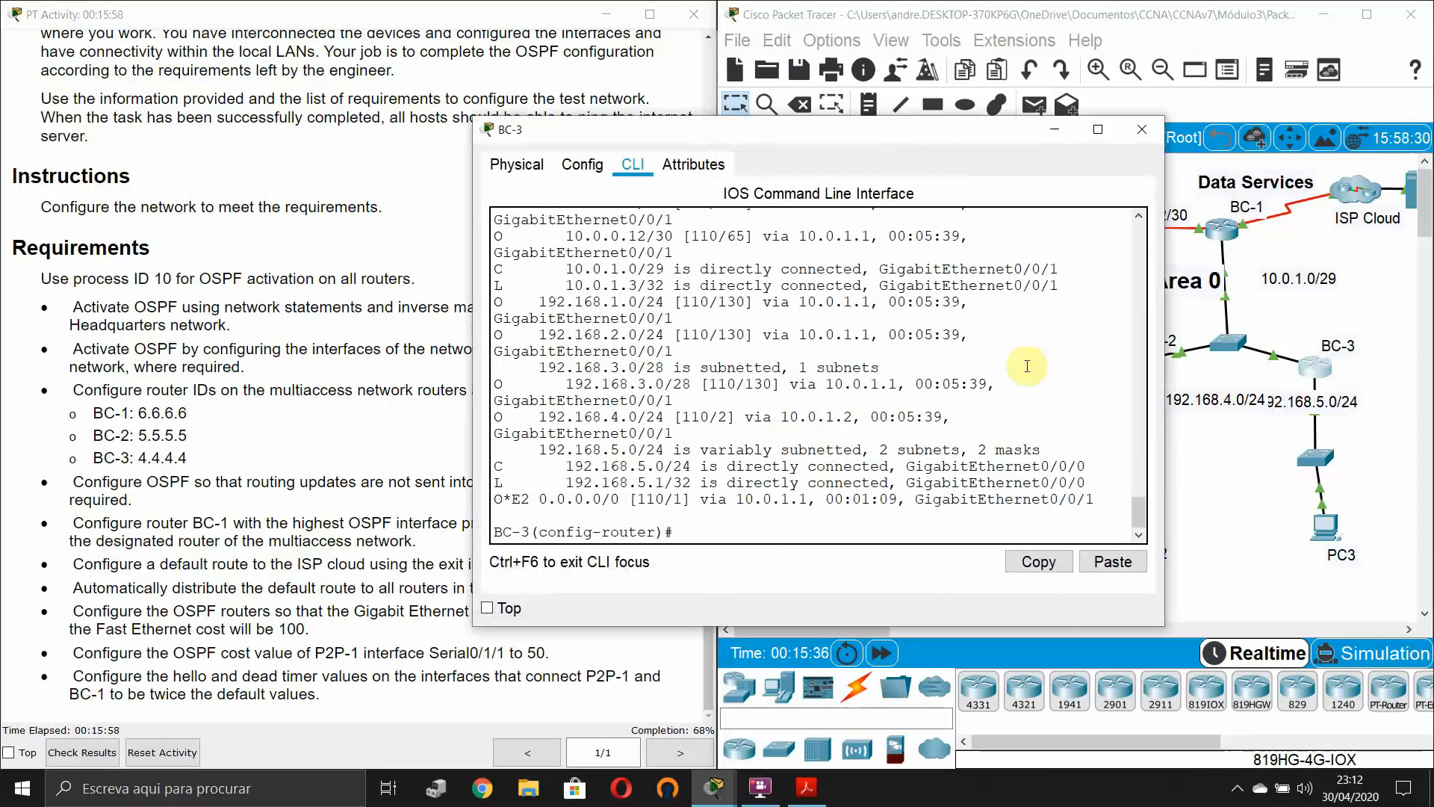
drag(922, 130, 737, 75)
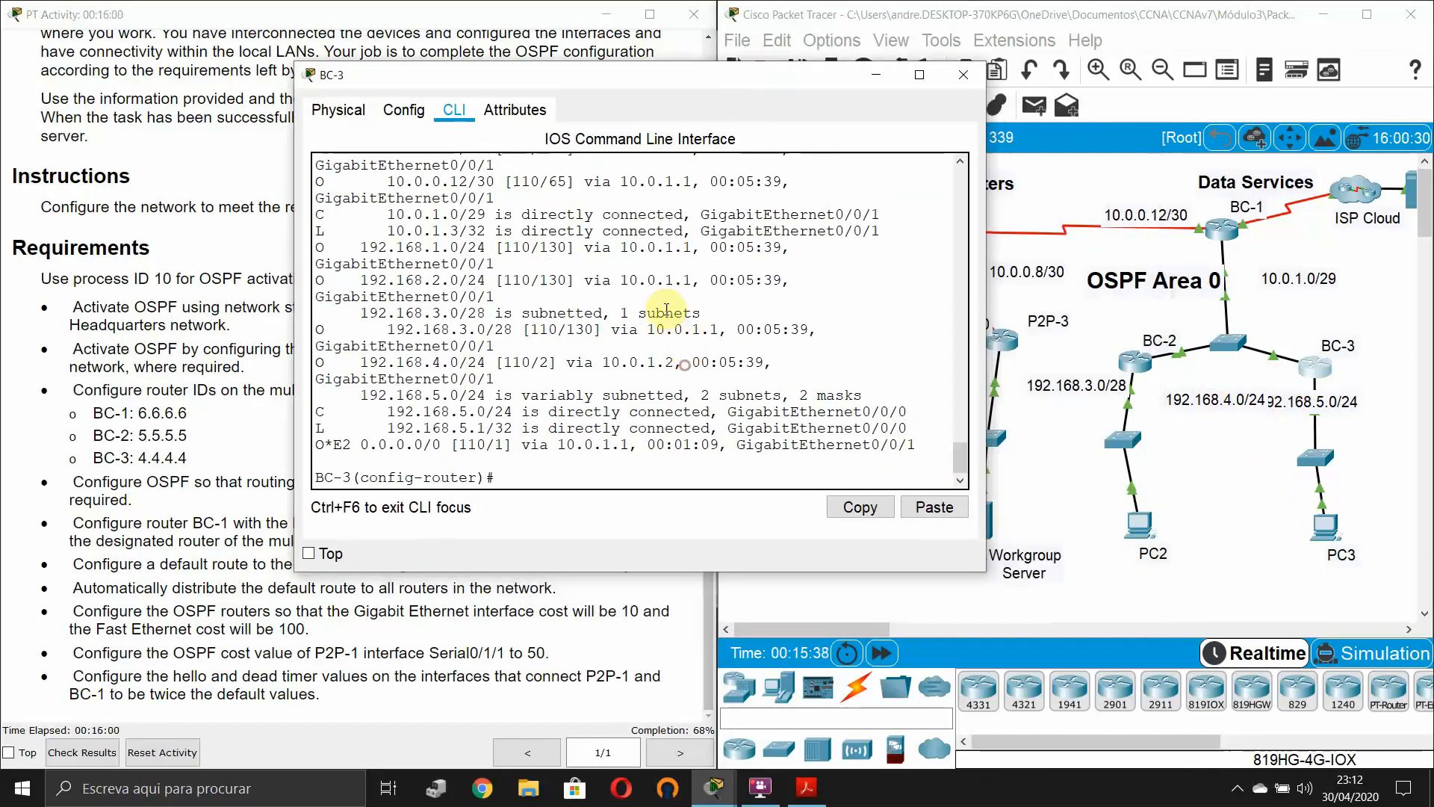
key(Return)
key(Return)
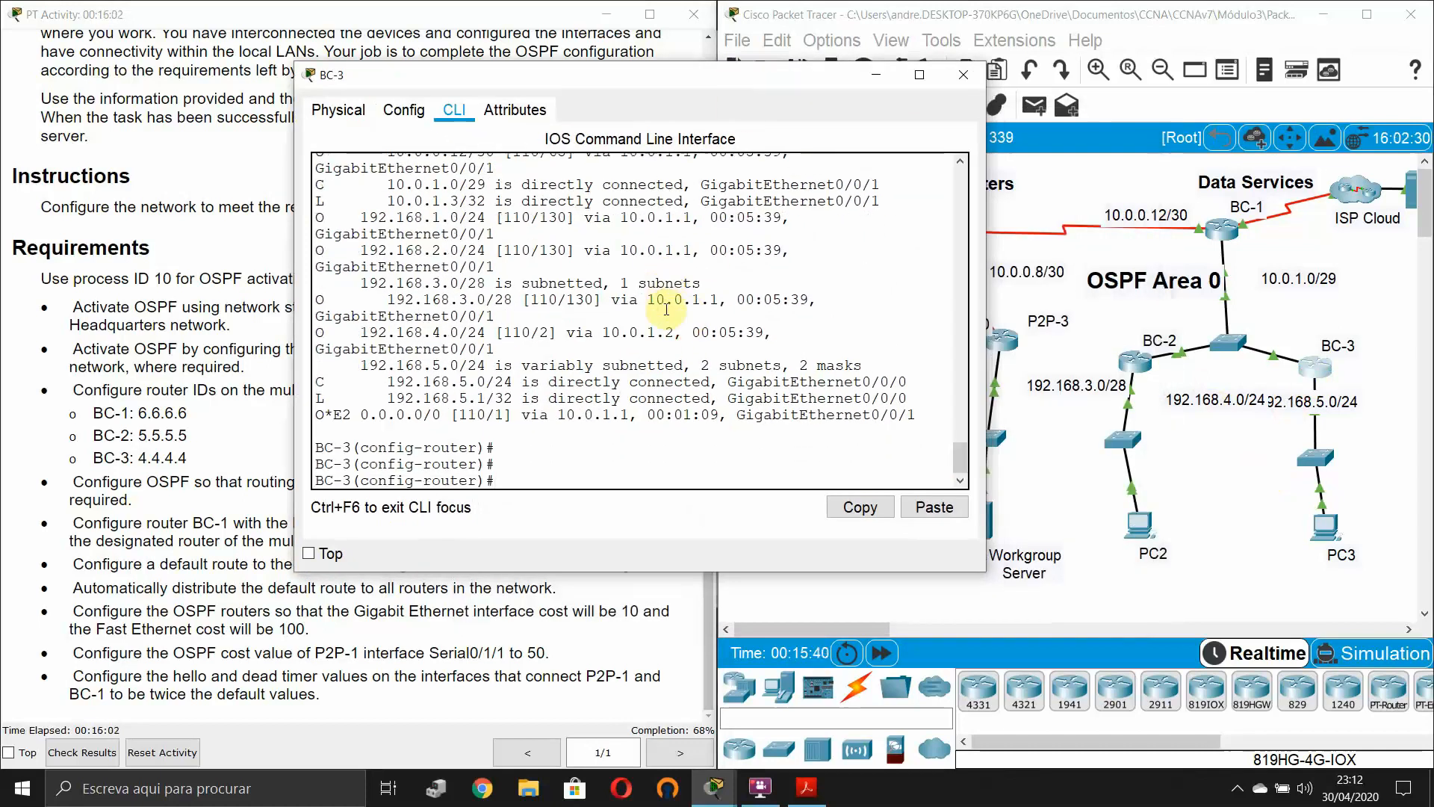
text(?)
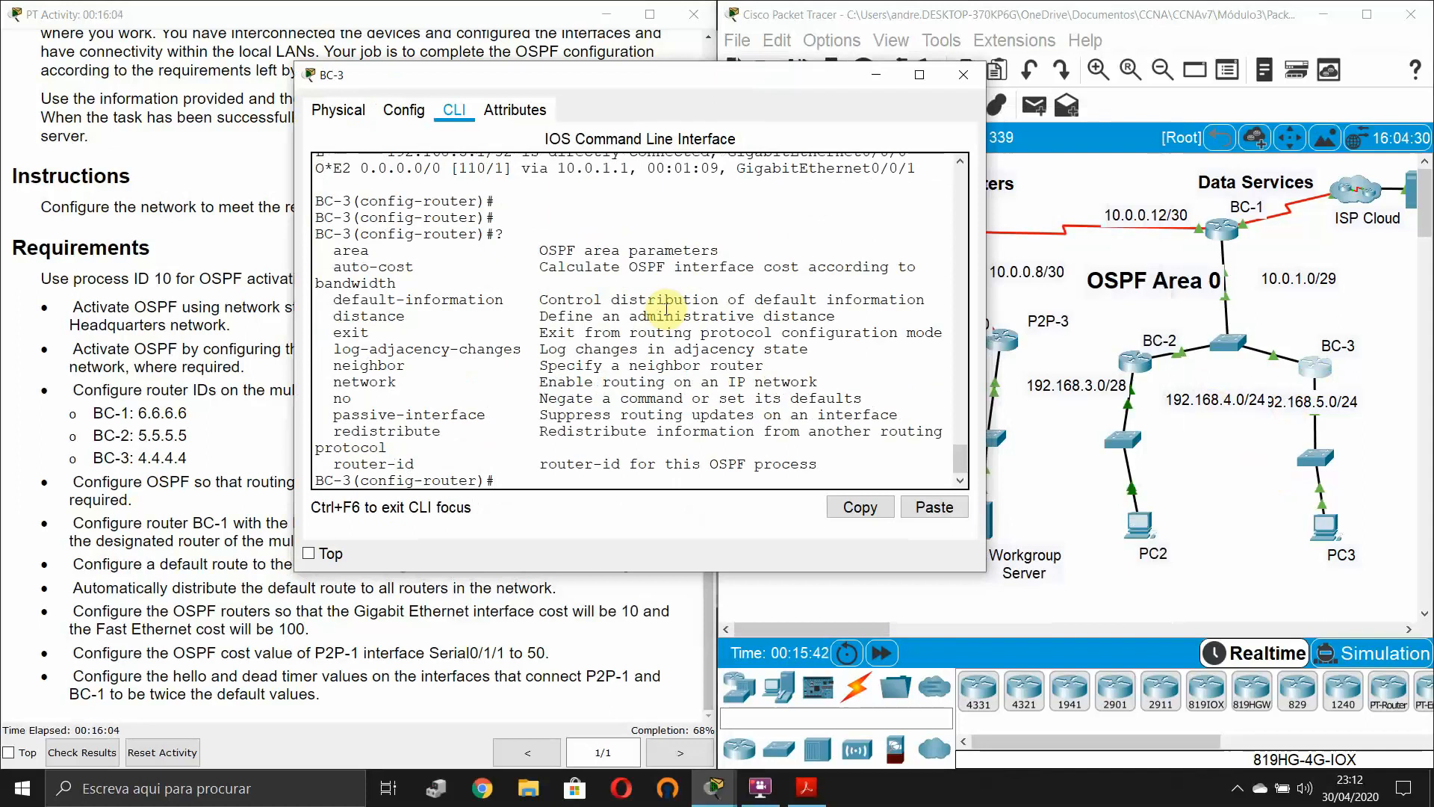
drag(989, 293, 1128, 293)
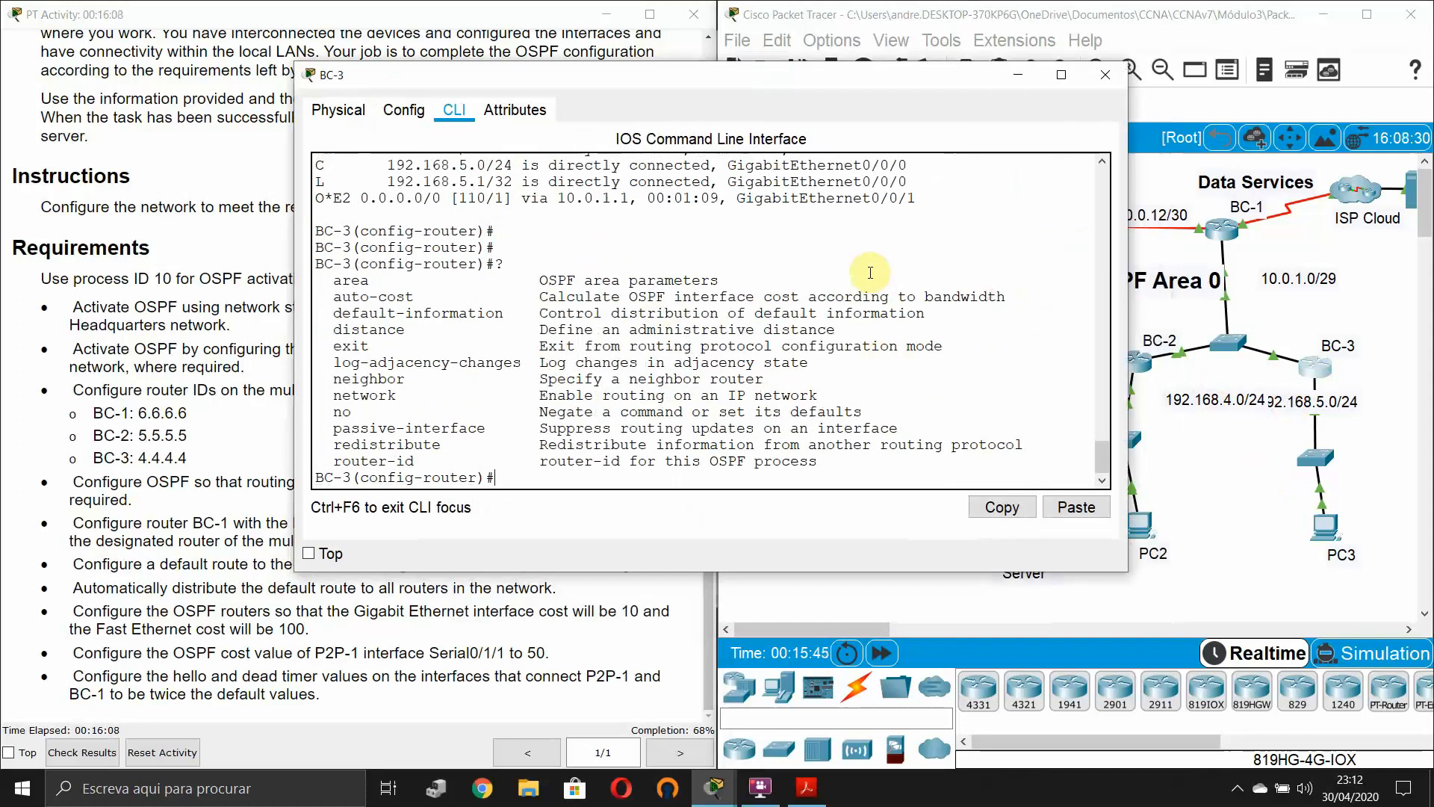
- Look up the auto-cost options and the allowed reference-bandwidth range on BC-3
text(au)
key(Tab)
text(?)
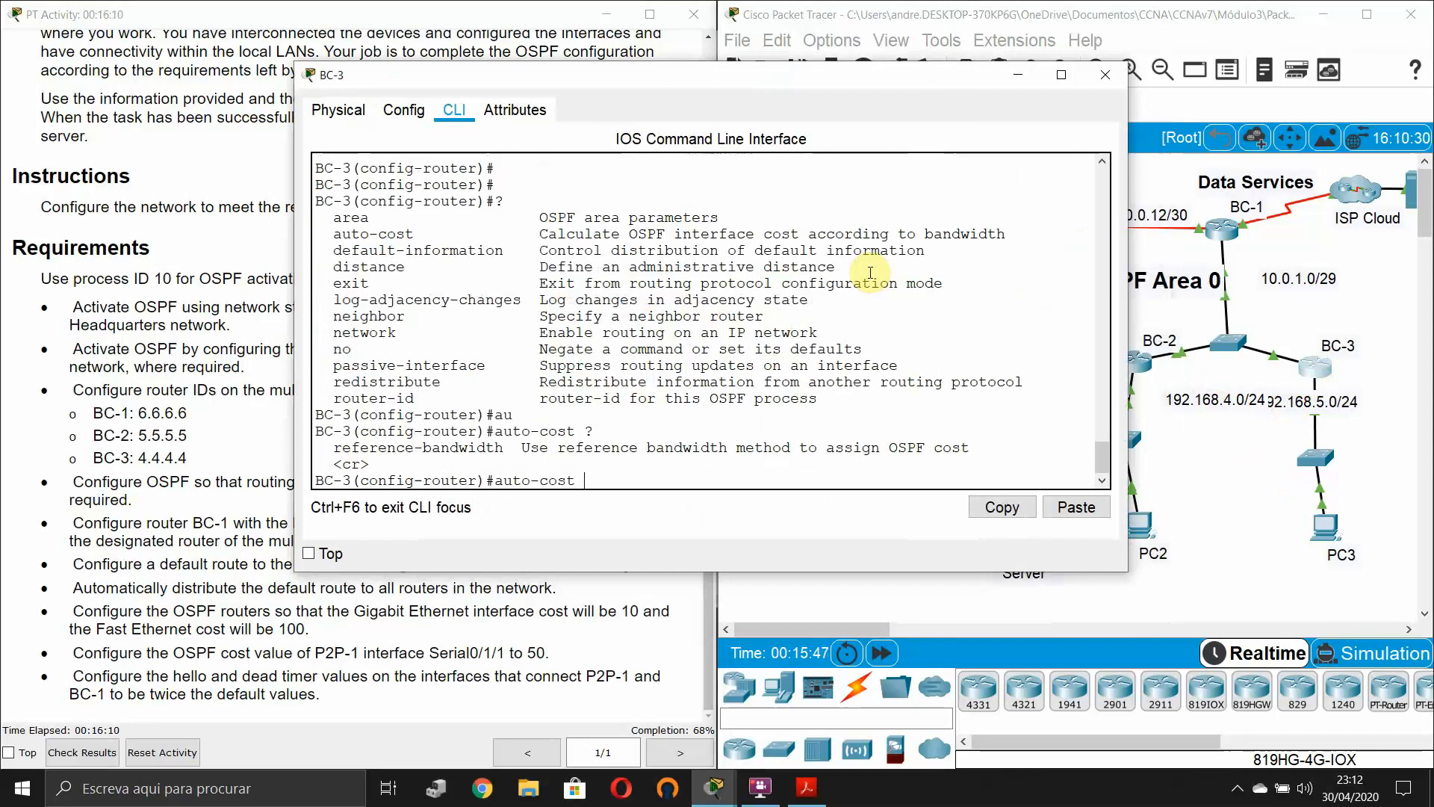
text(re)
key(Tab)
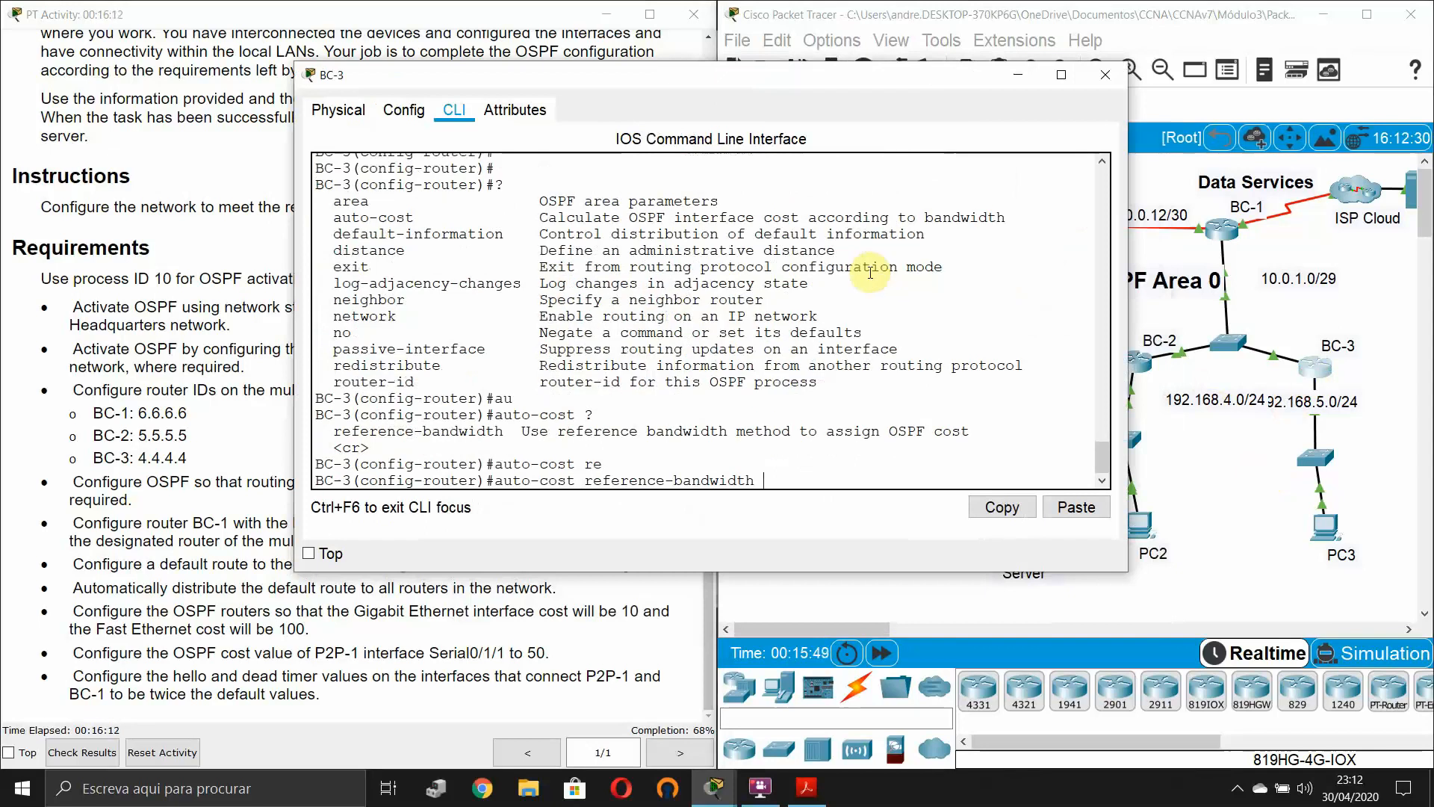
text(?)
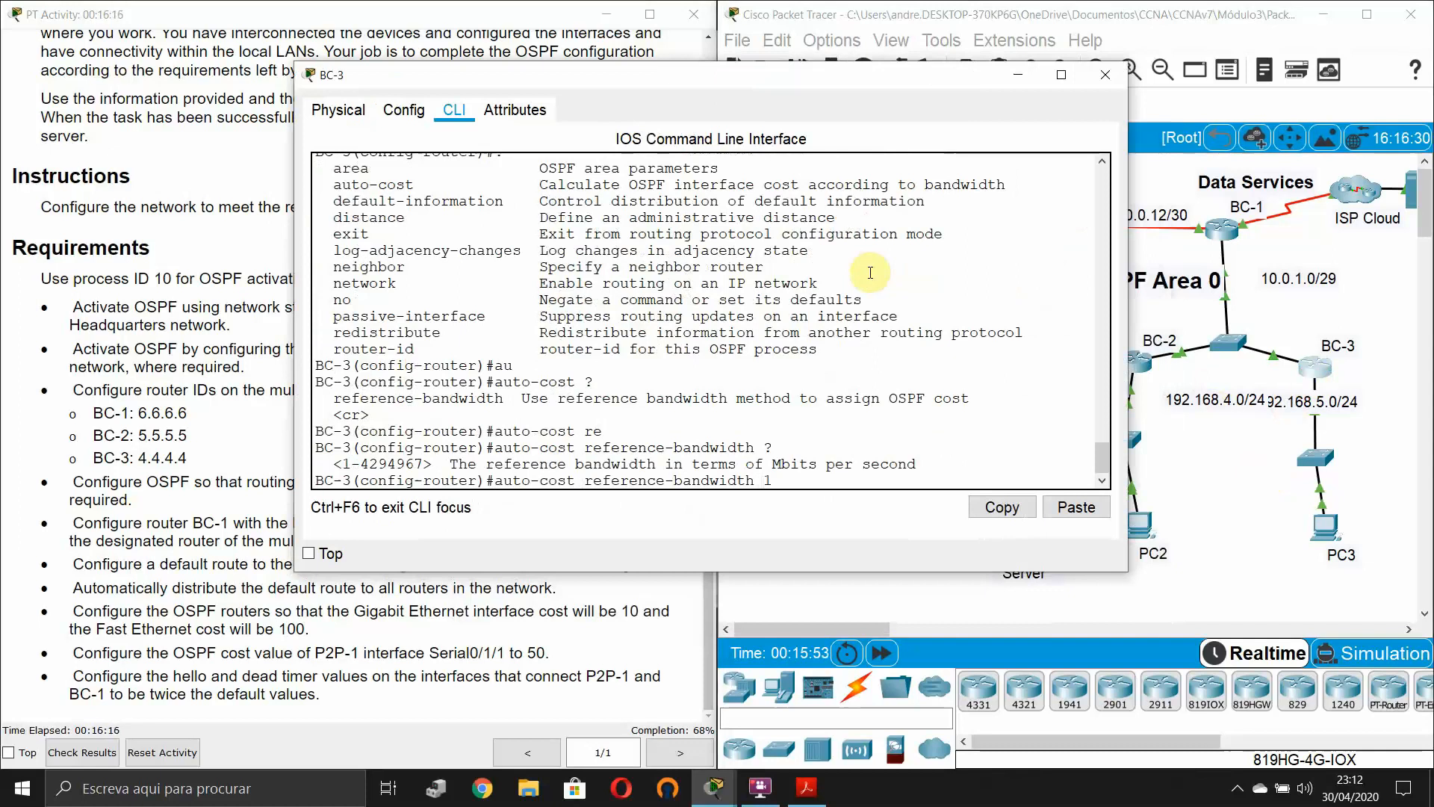
- Set BC-3's OSPF auto-cost reference bandwidth to 100 Mbit/s
text(1000)
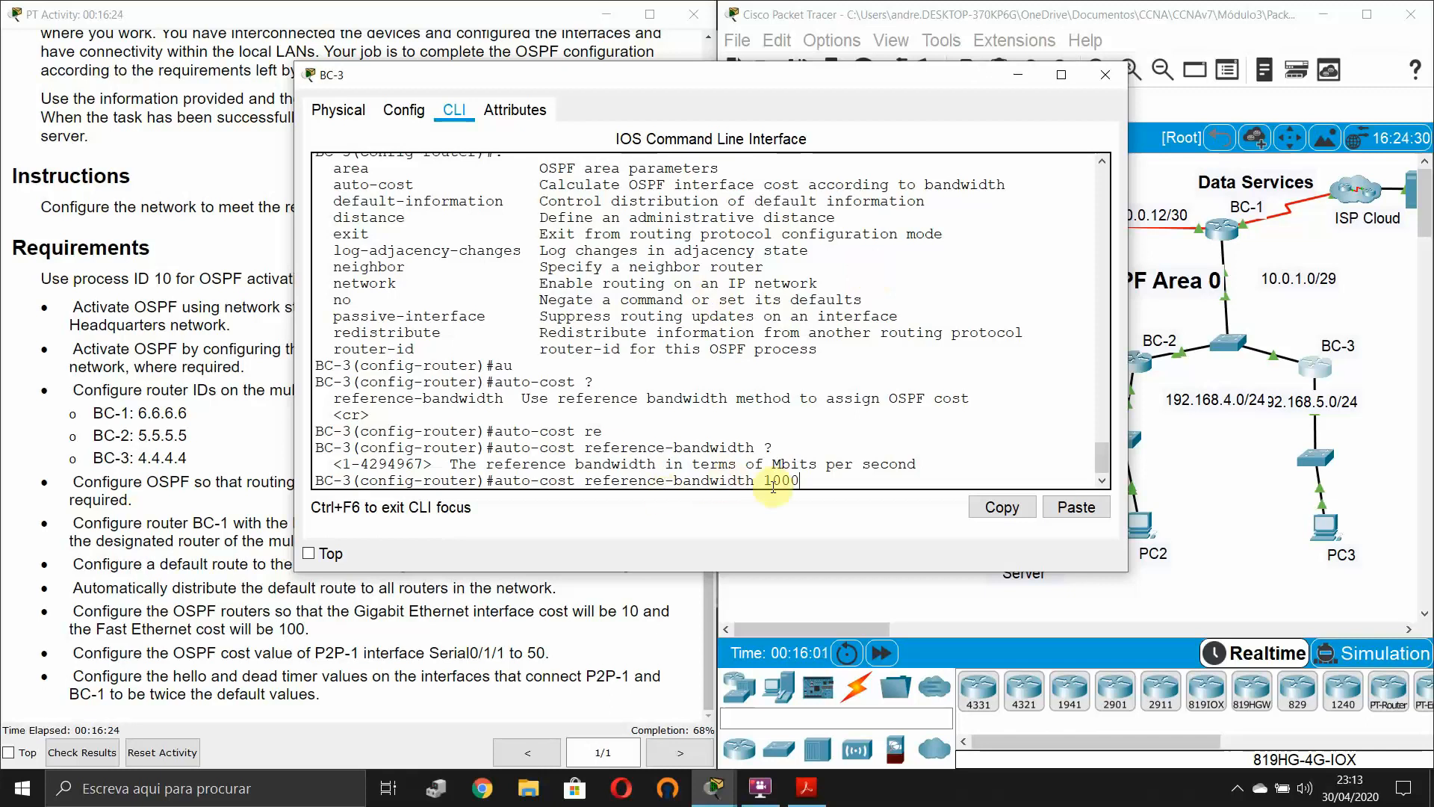
drag(673, 74, 705, 65)
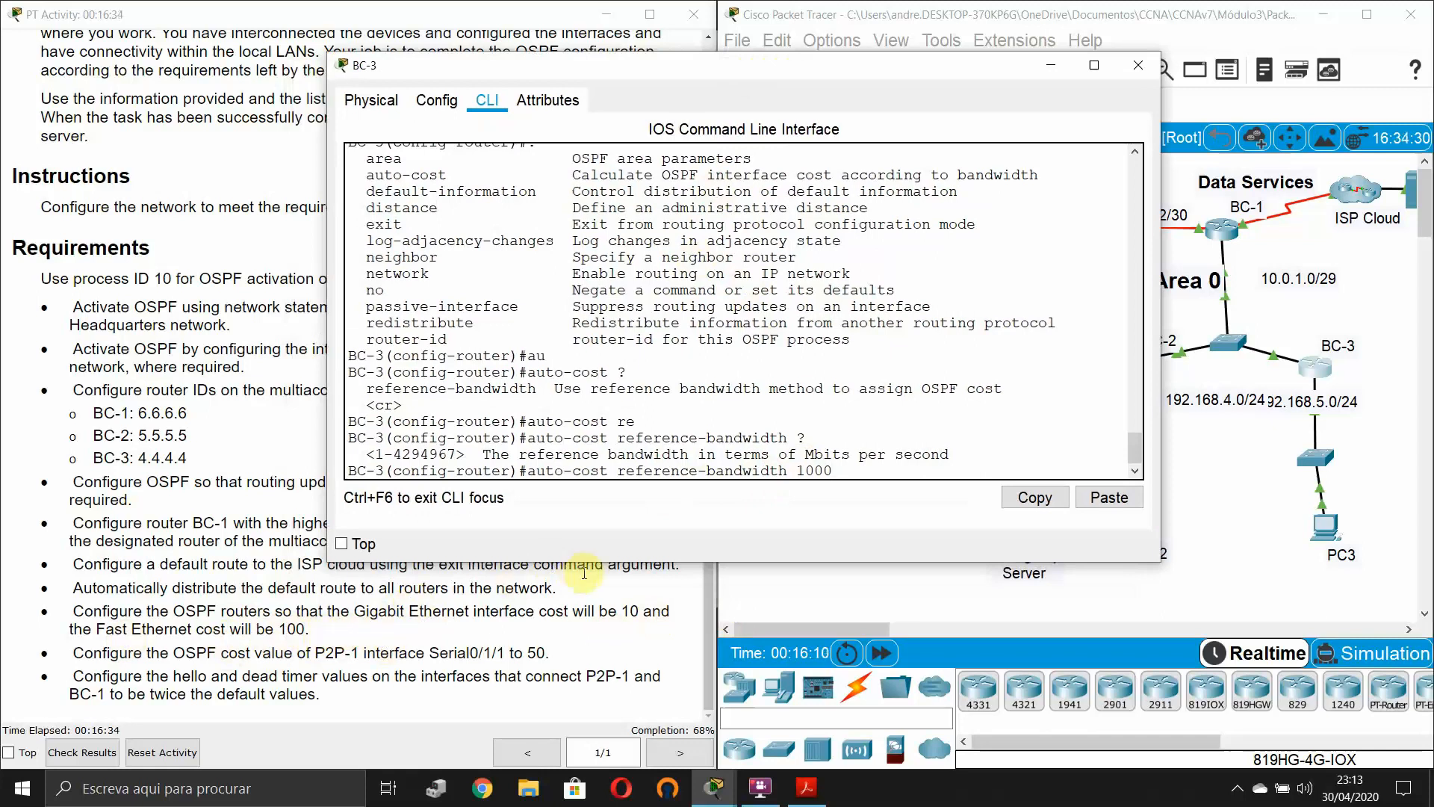
key(BackSpace)
key(Return)
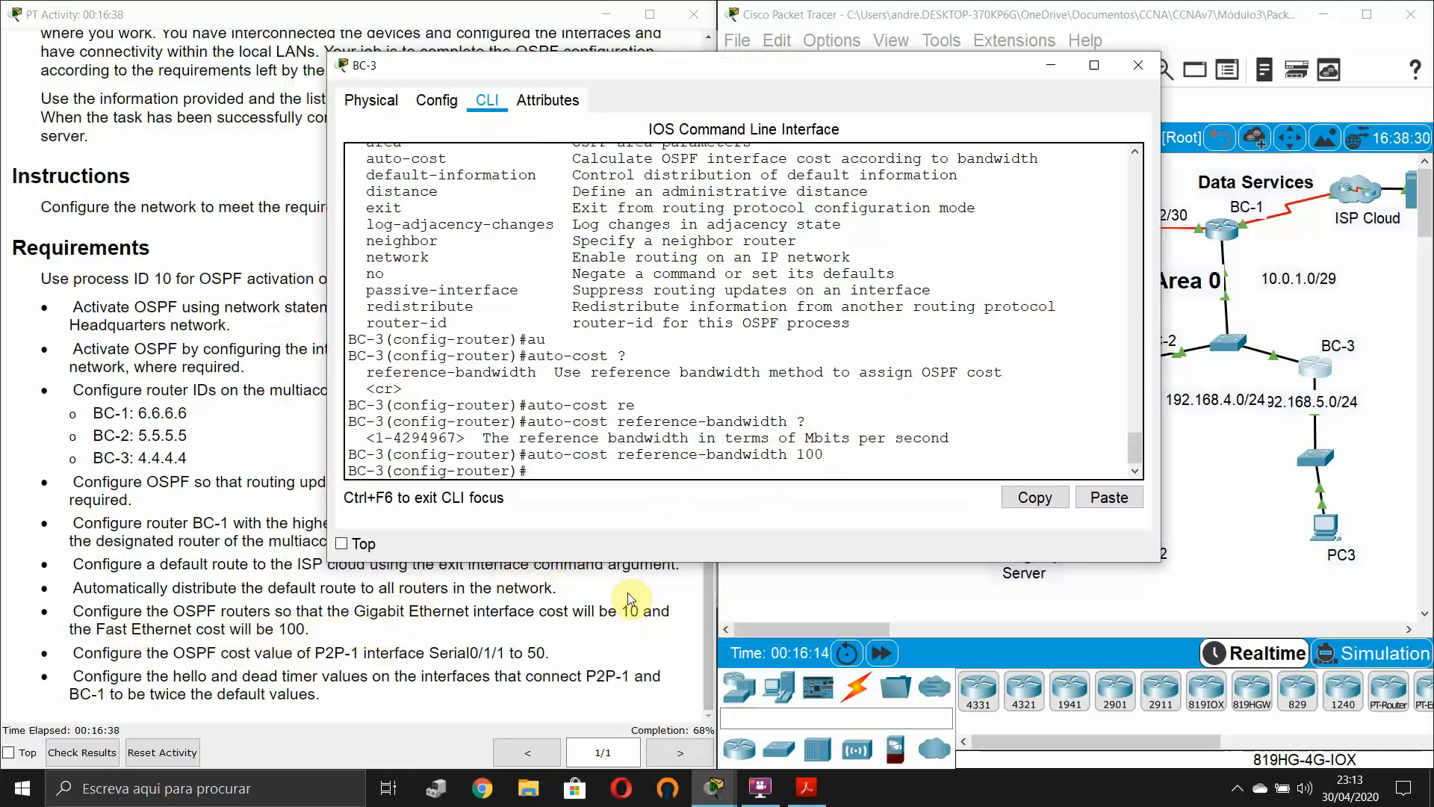
- Set BC-3's OSPF auto-cost reference bandwidth to 1000 Mbit/s
key(Up)
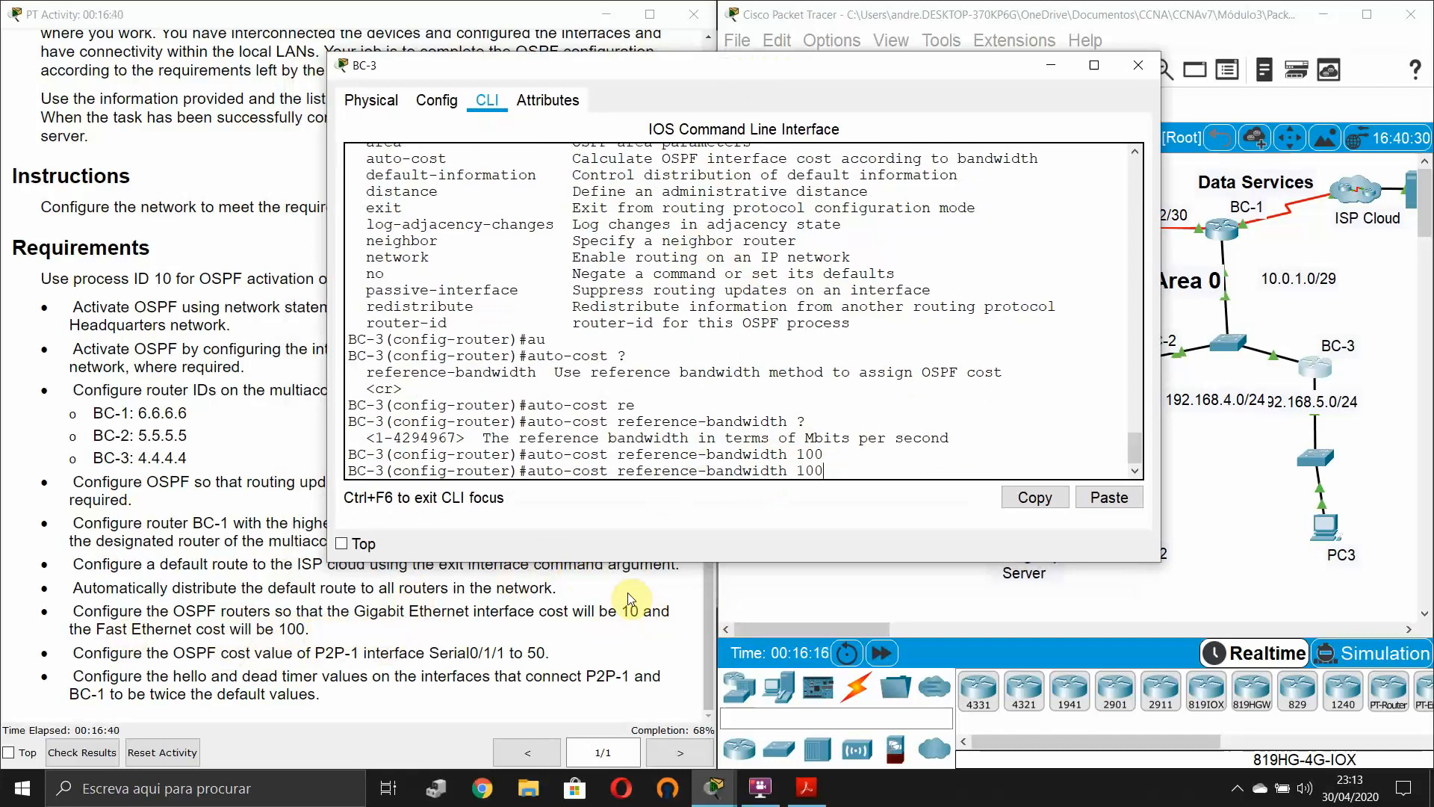
text(0)
key(Return)
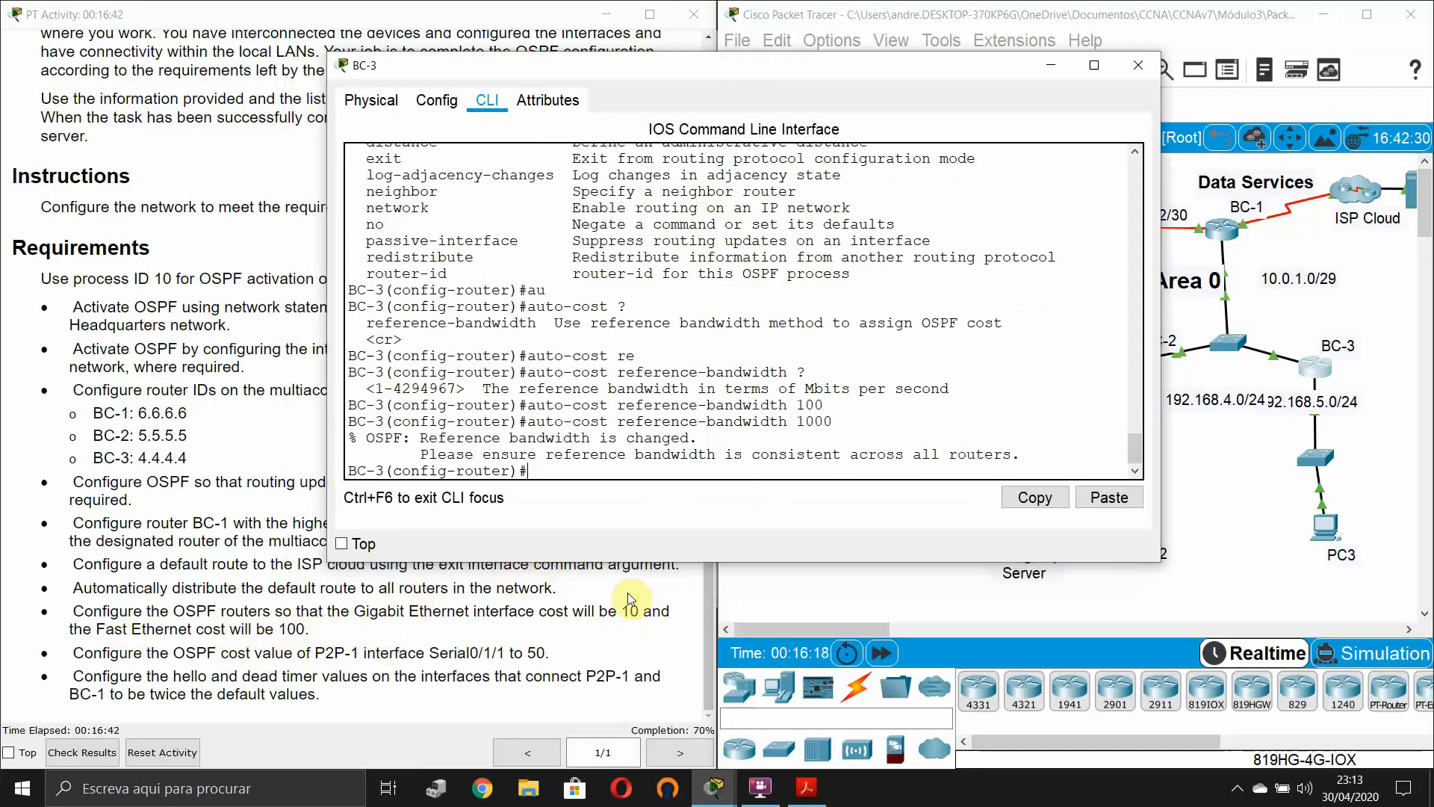
key(Return)
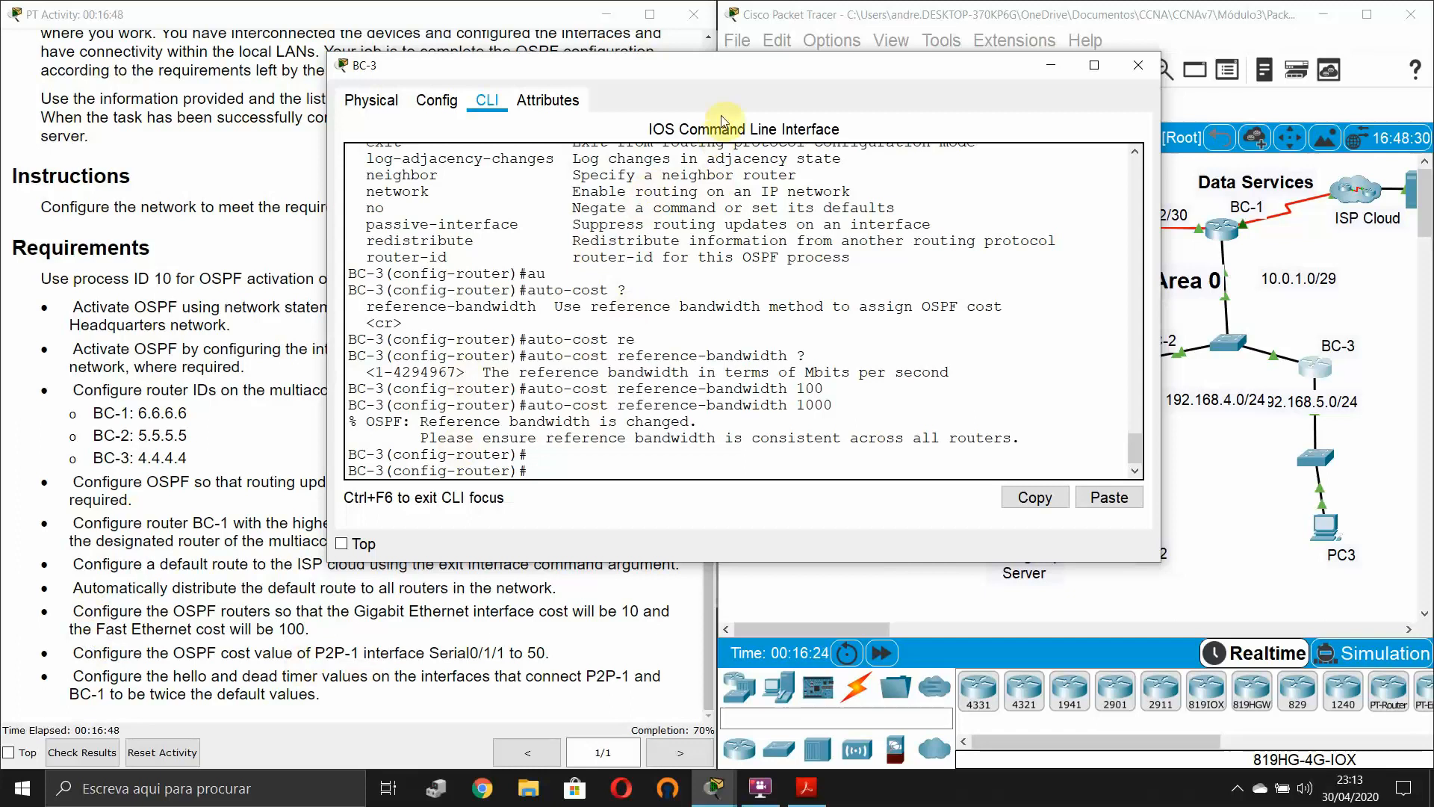
- Set BC-2's OSPF auto-cost reference bandwidth to 1000 Mbit/s
drag(723, 74, 709, 61)
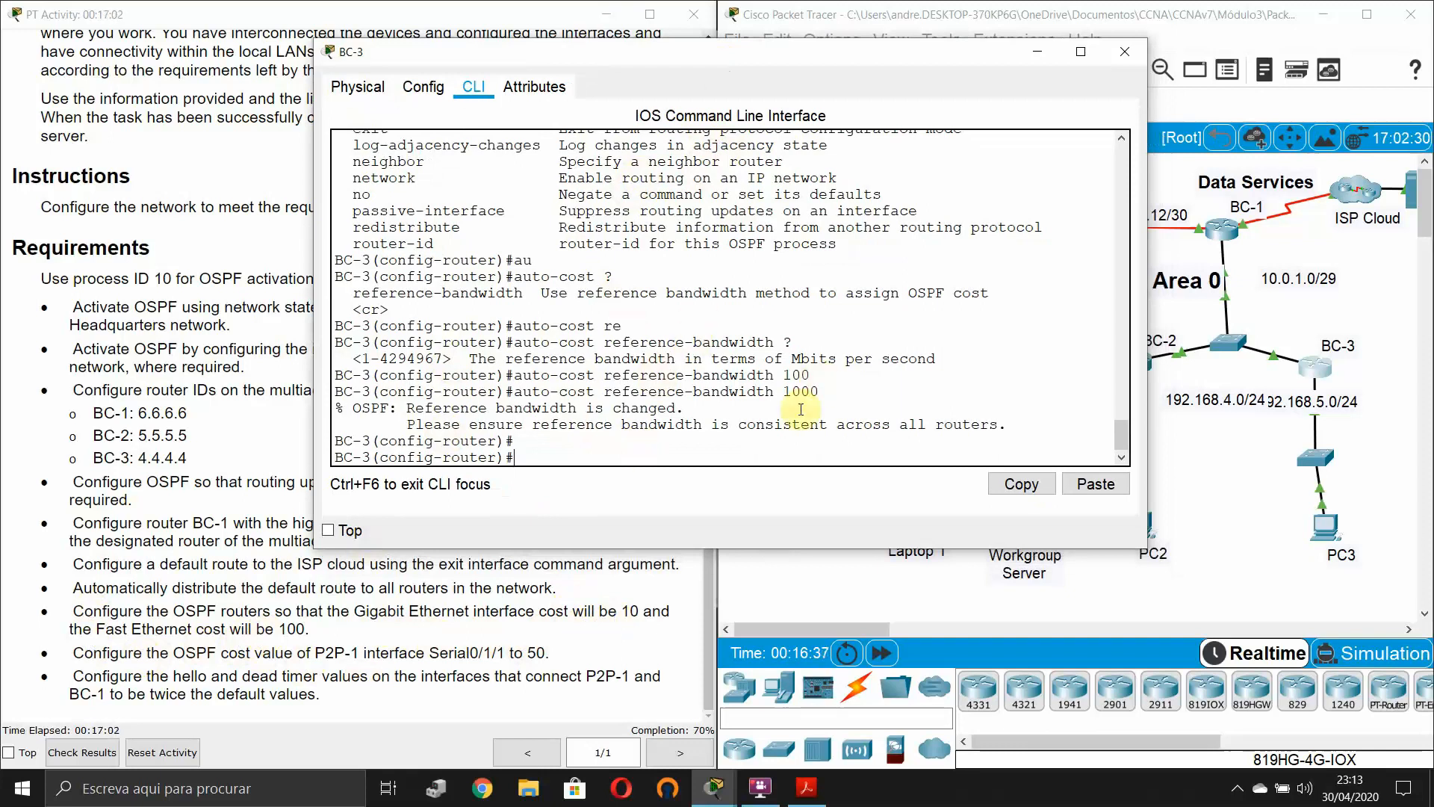
click(1246, 462)
click(1156, 369)
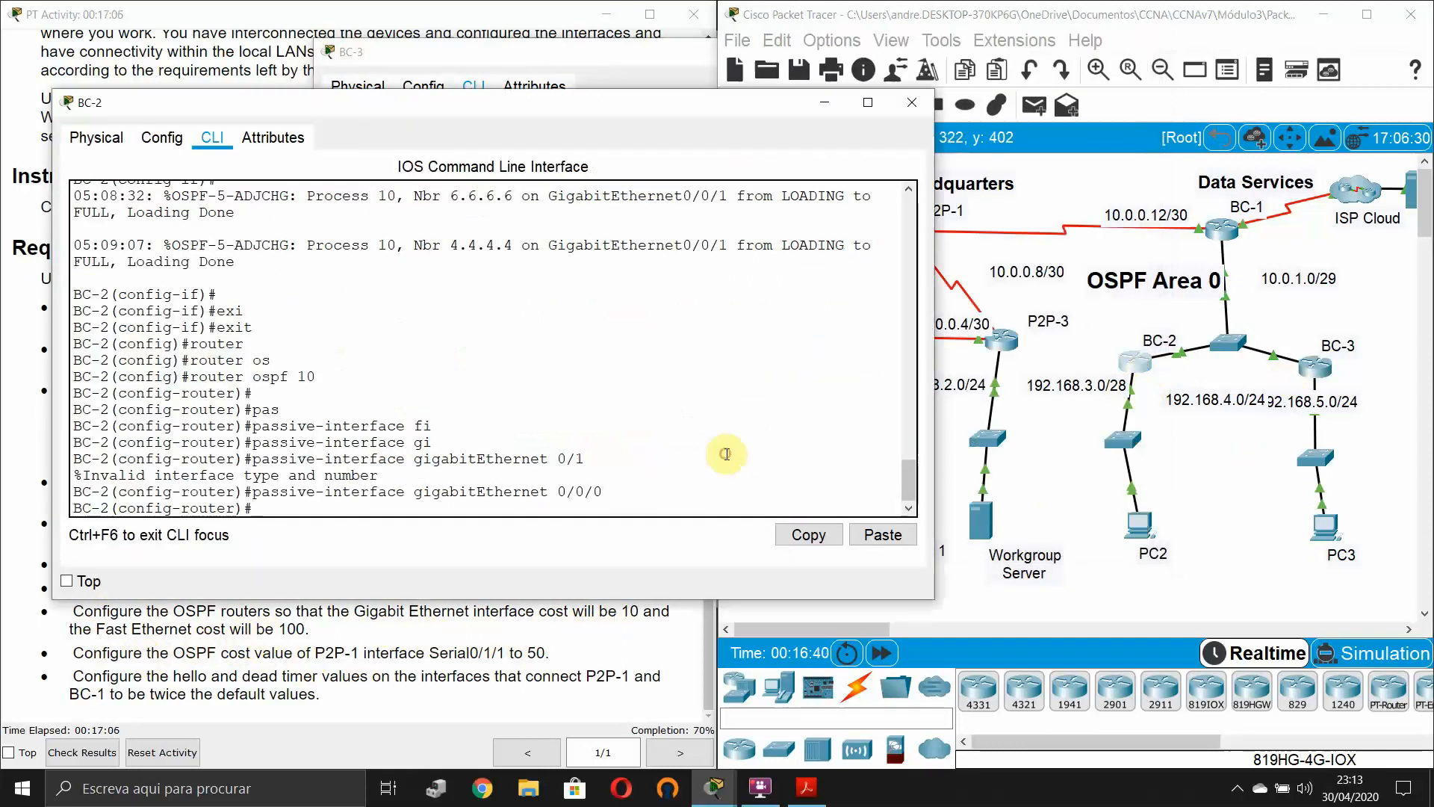
key(Return)
key(Return)
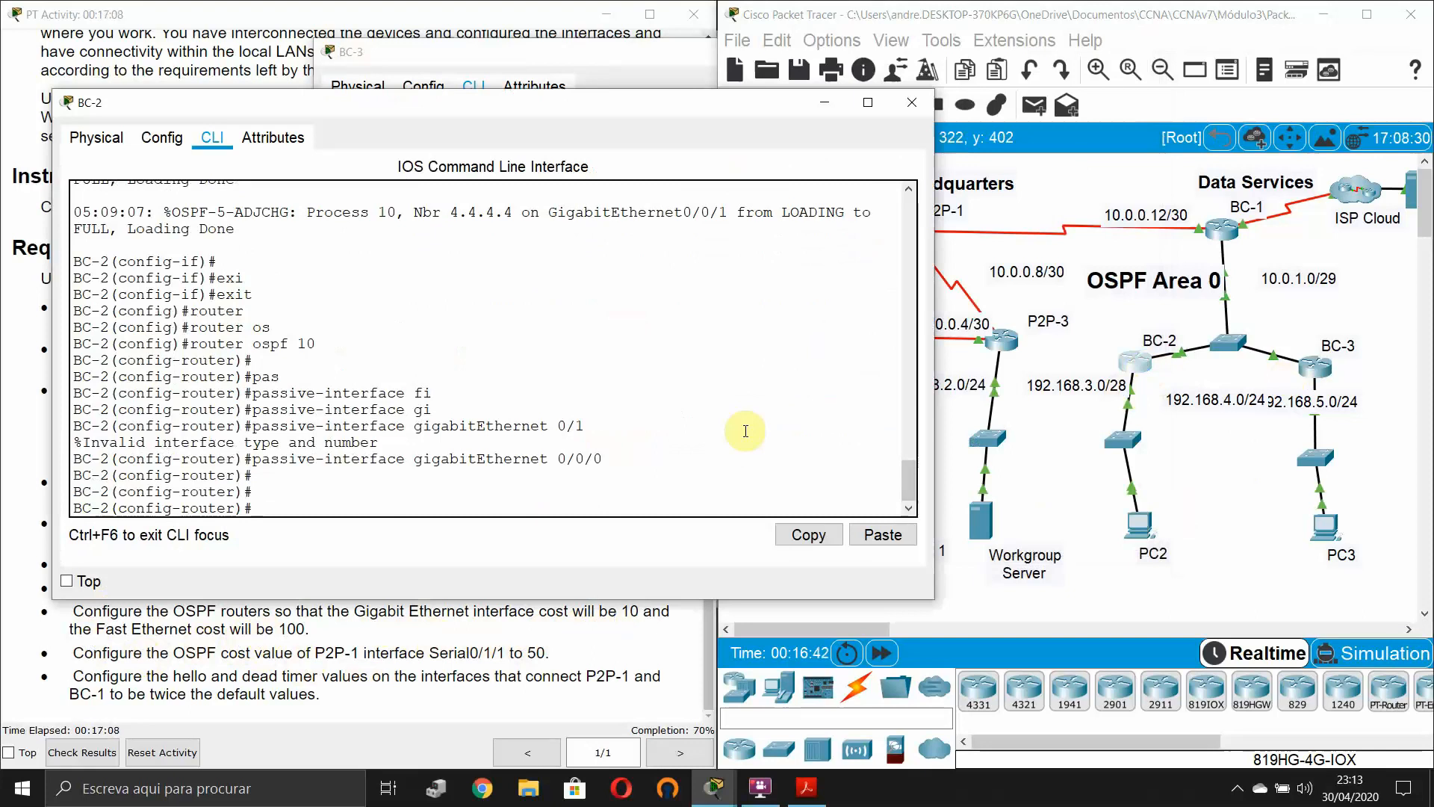
text(au)
key(Tab)
text(re)
key(Tab)
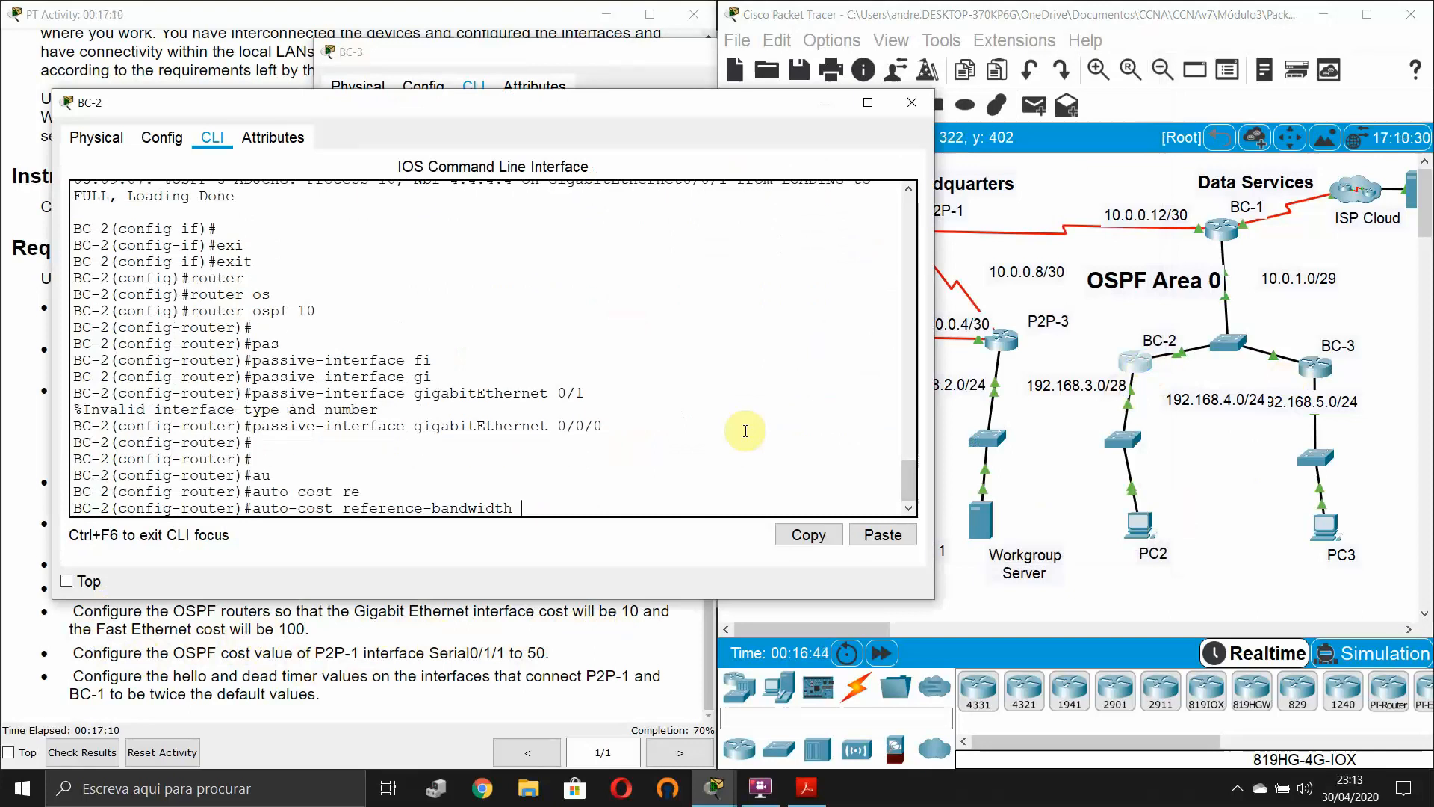
text(1000)
key(Return)
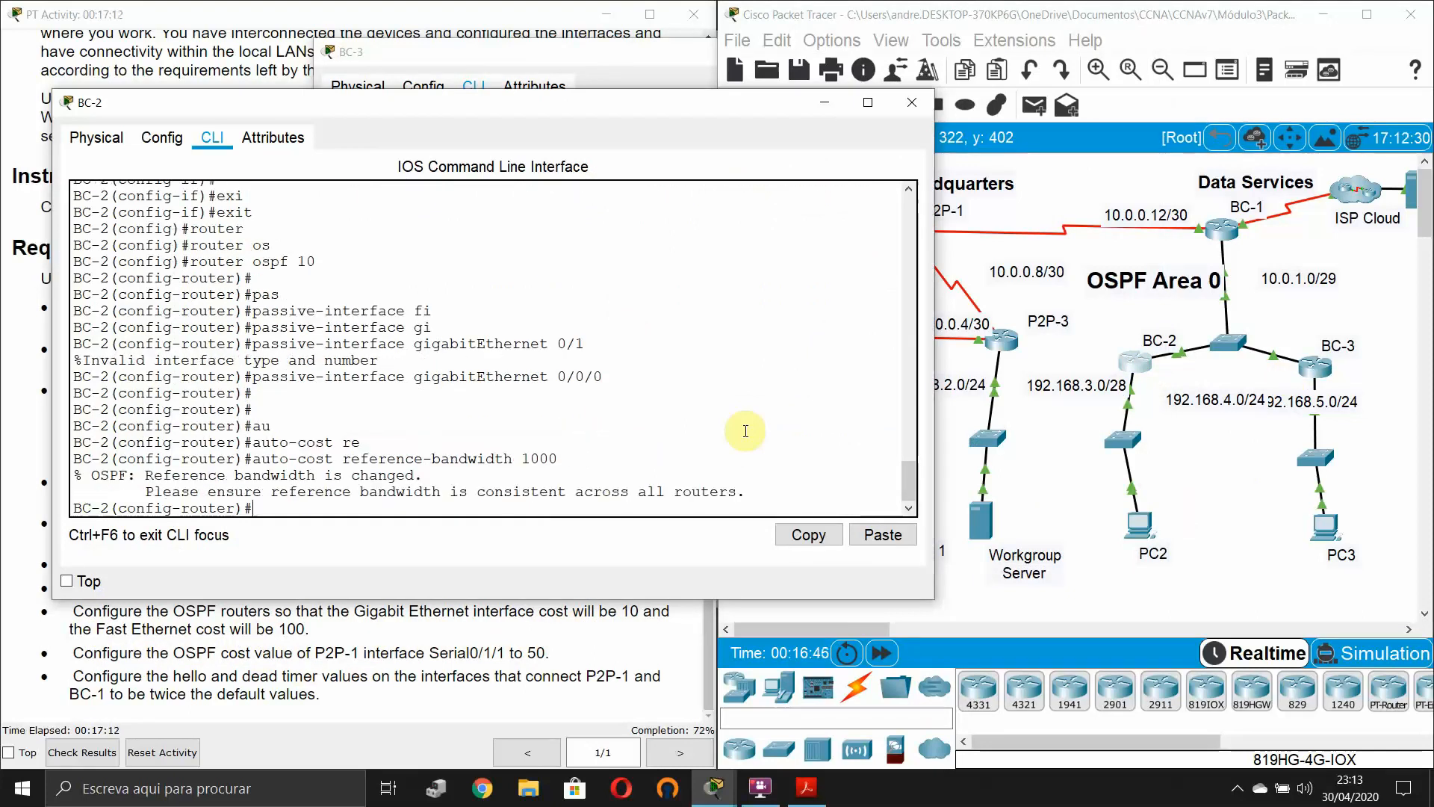
- Open BC-1's command line and try the OSPF auto-cost command with the value 1000 directly
click(1355, 305)
click(1222, 228)
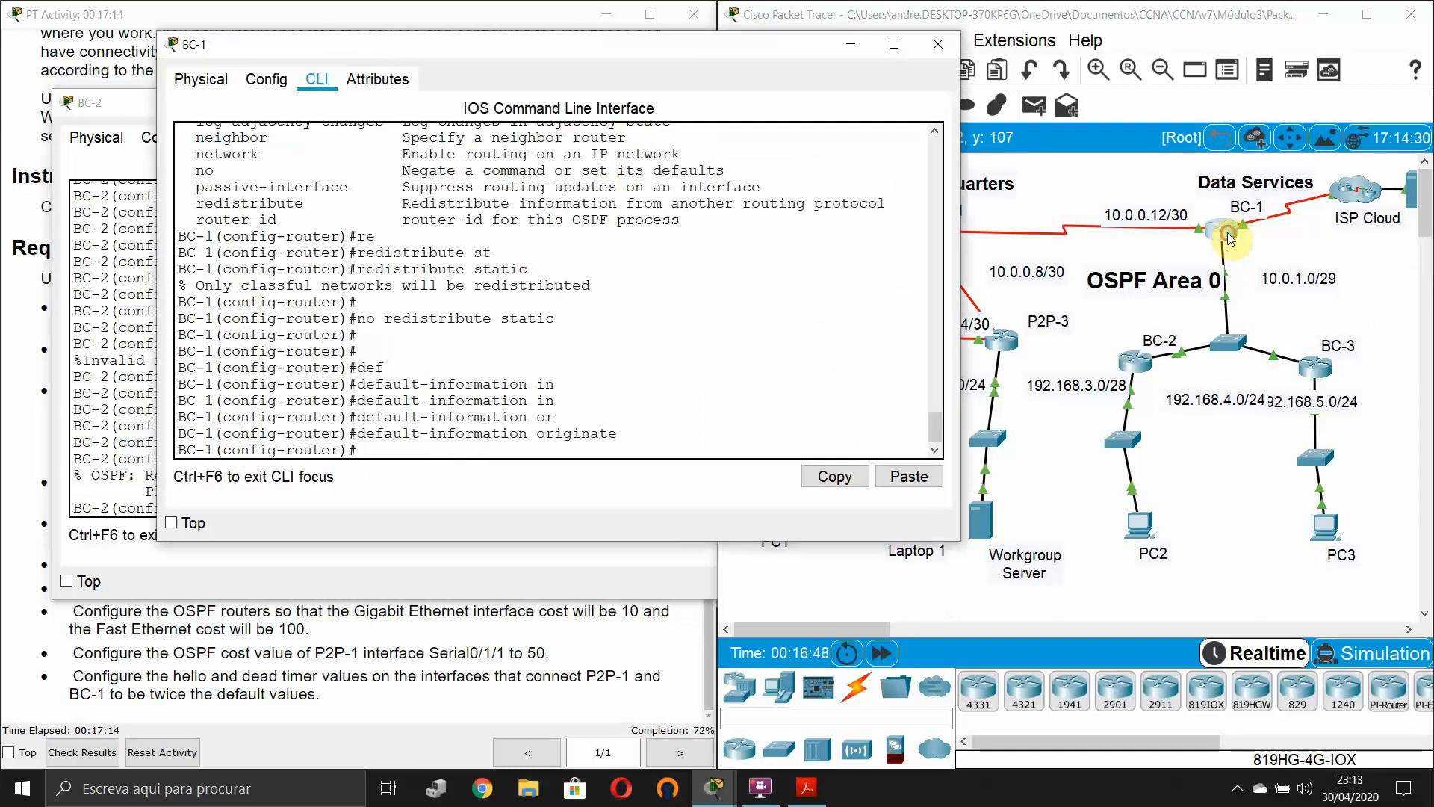
key(Return)
key(Return)
text(ref)
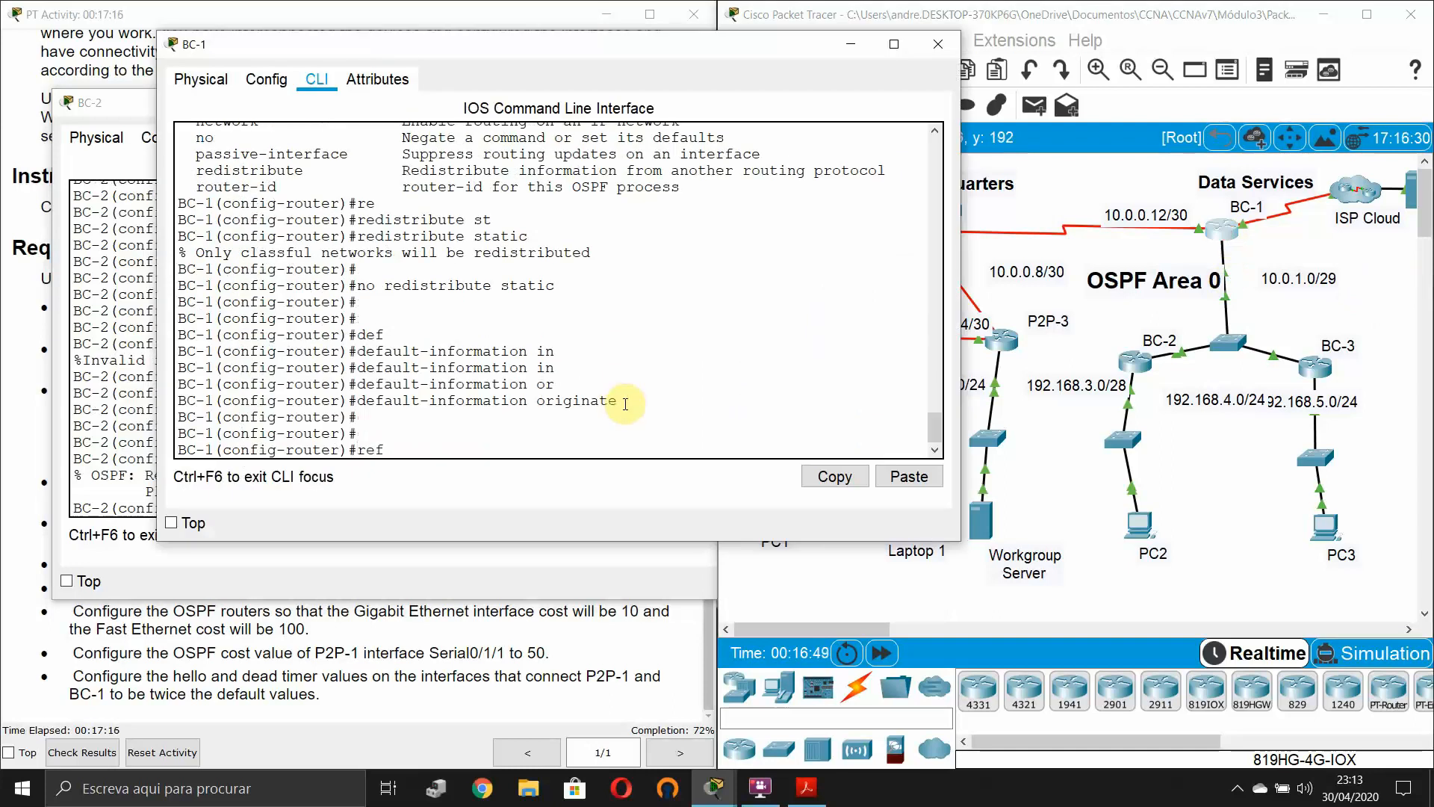
key(Return)
text(au)
key(Tab)
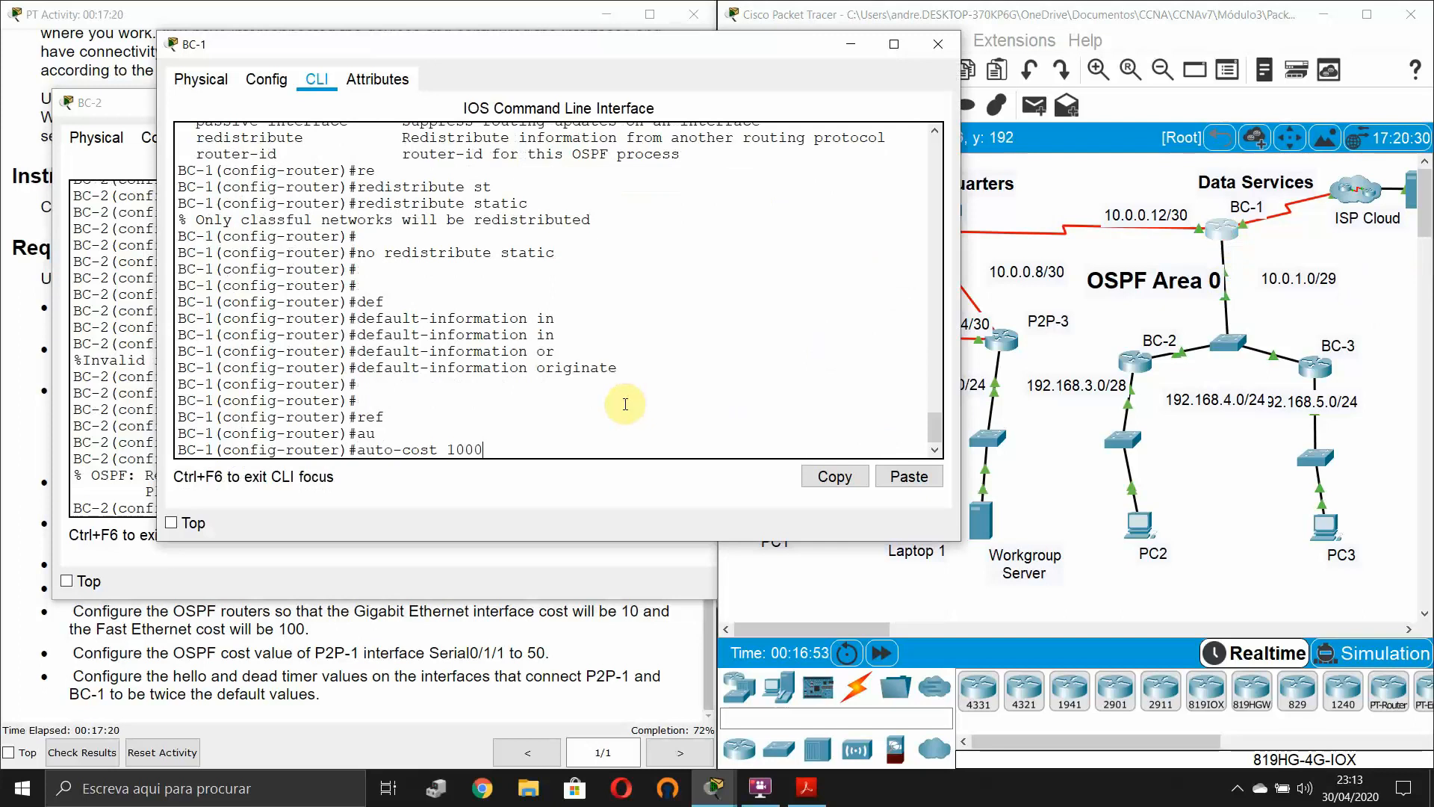
text(1000)
key(Return)
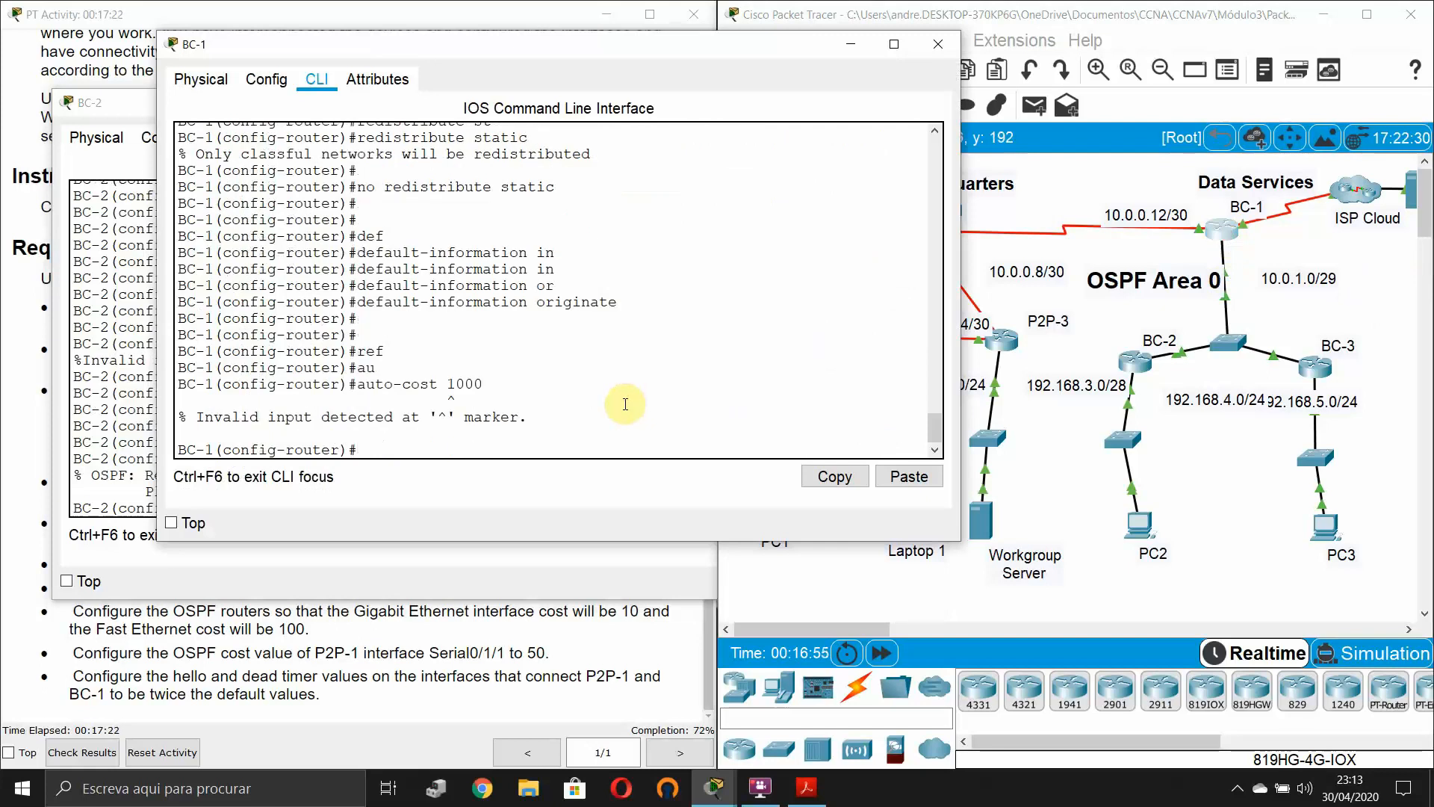
- Correct the BC-1 command to set the OSPF auto-cost reference bandwidth to 1000 Mbit/s
key(Up)
key(BackSpace)
key(BackSpace)
key(BackSpace)
text(re)
key(Tab)
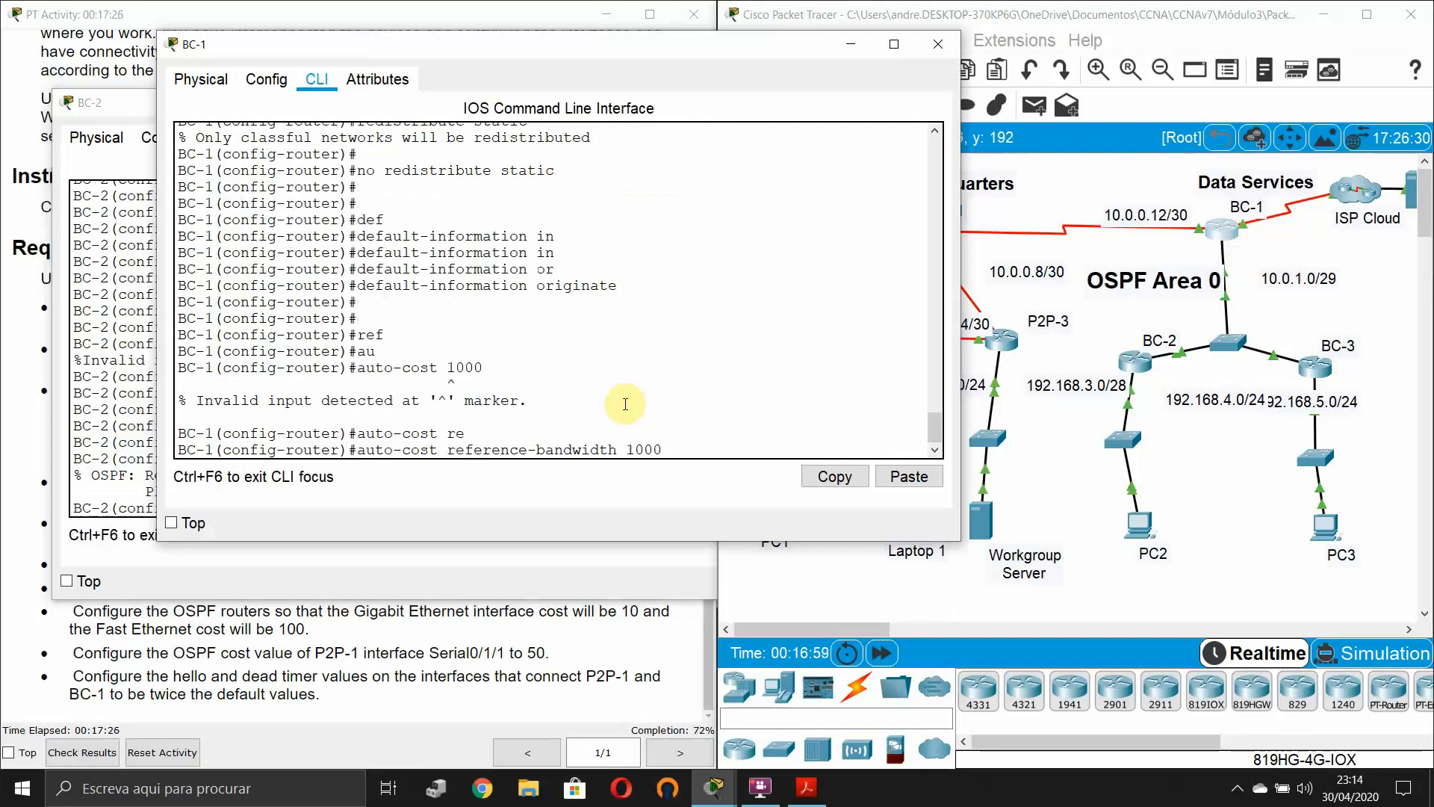
text(1000)
key(Return)
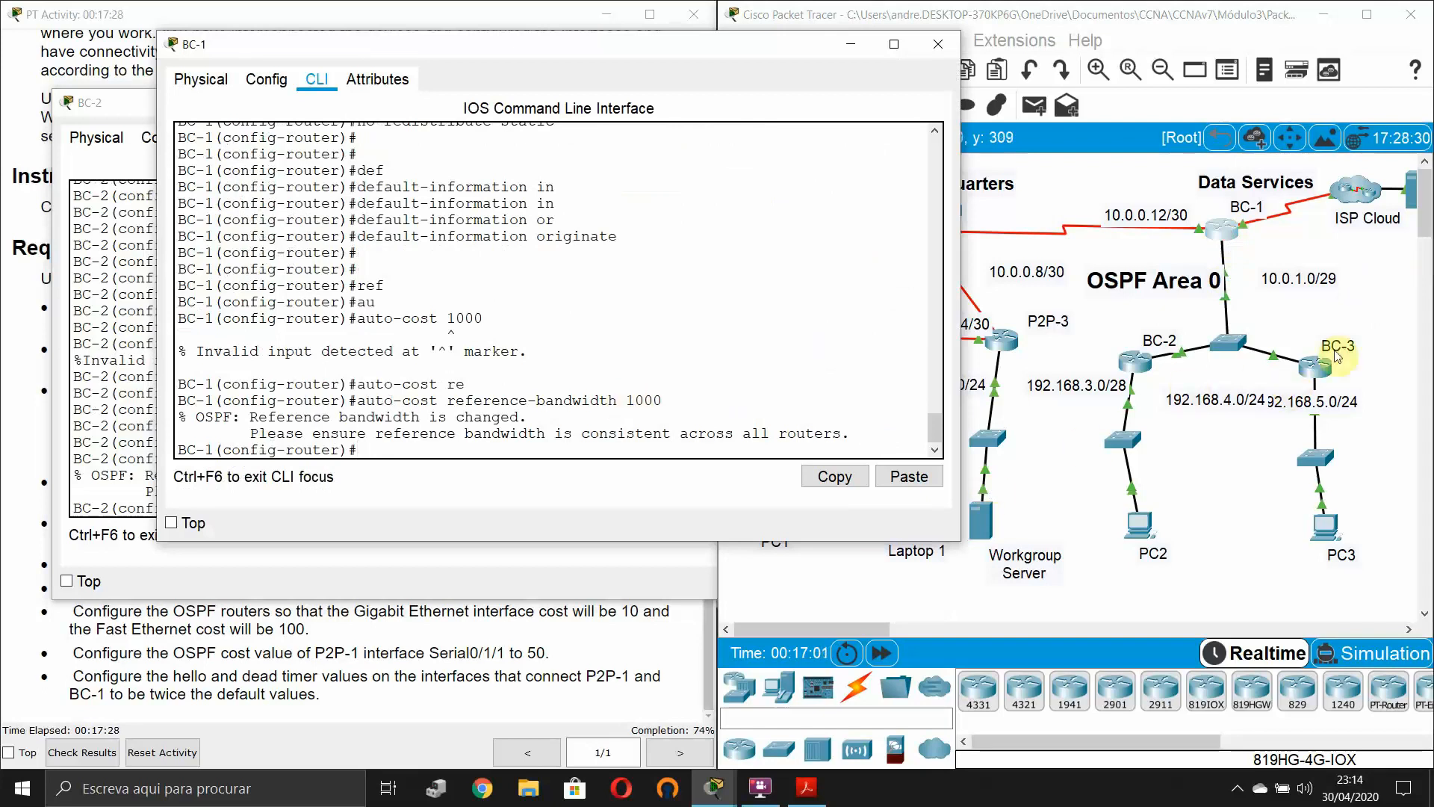
- Open P2P-1's command line, enable privileged mode and enter global configuration mode
click(1337, 357)
click(908, 239)
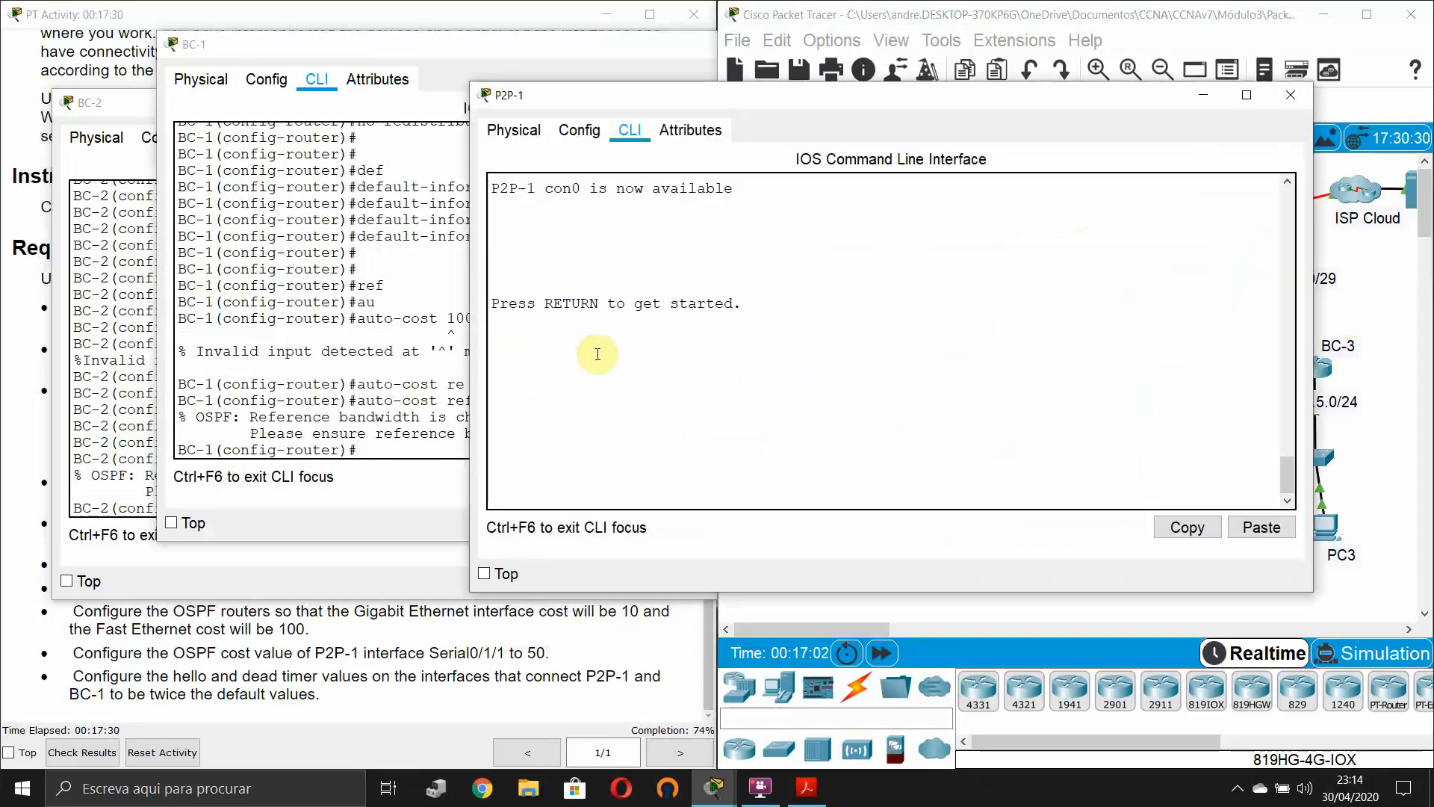
key(Return)
key(Return)
text(en)
key(Tab)
key(Return)
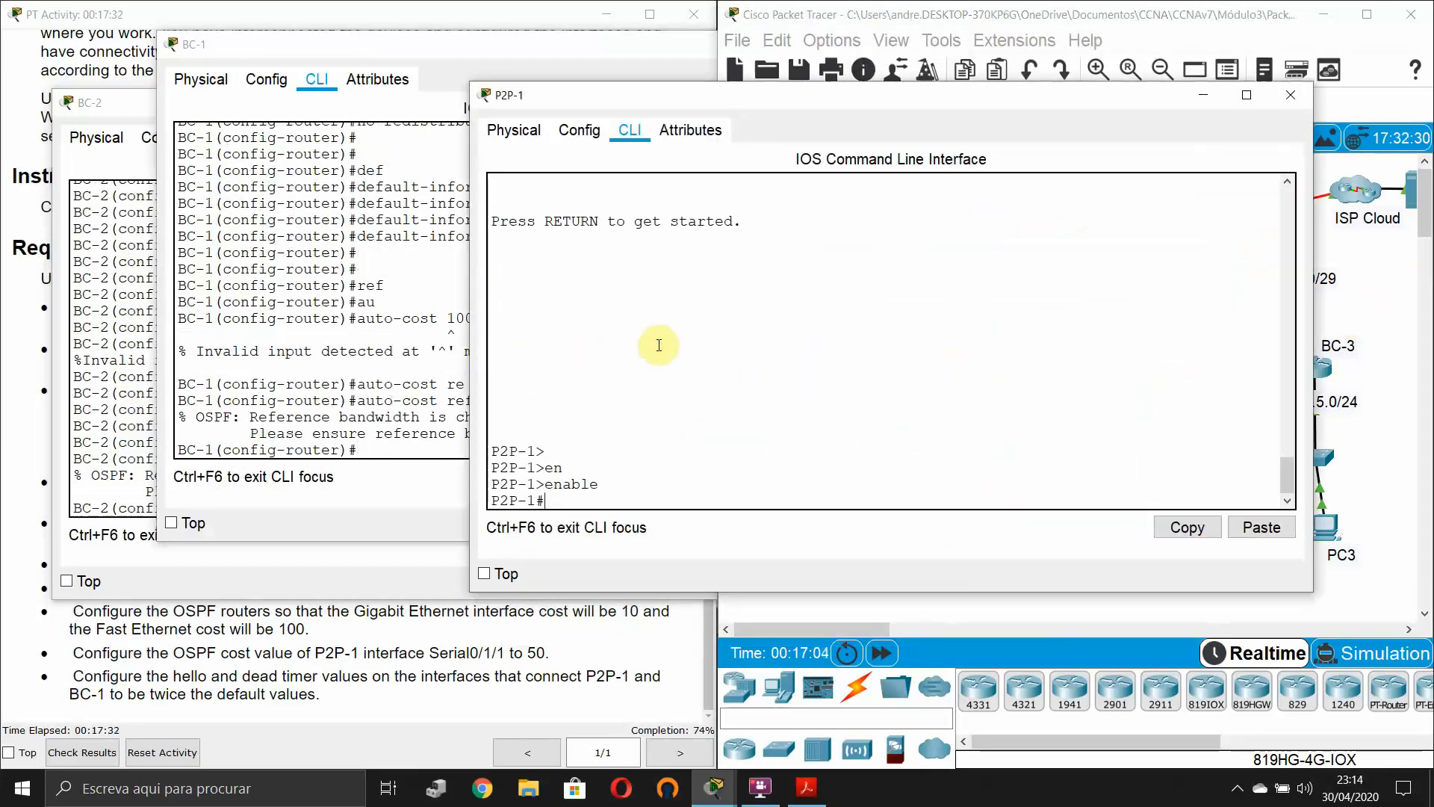
text(conf t)
key(Return)
key(Return)
key(Return)
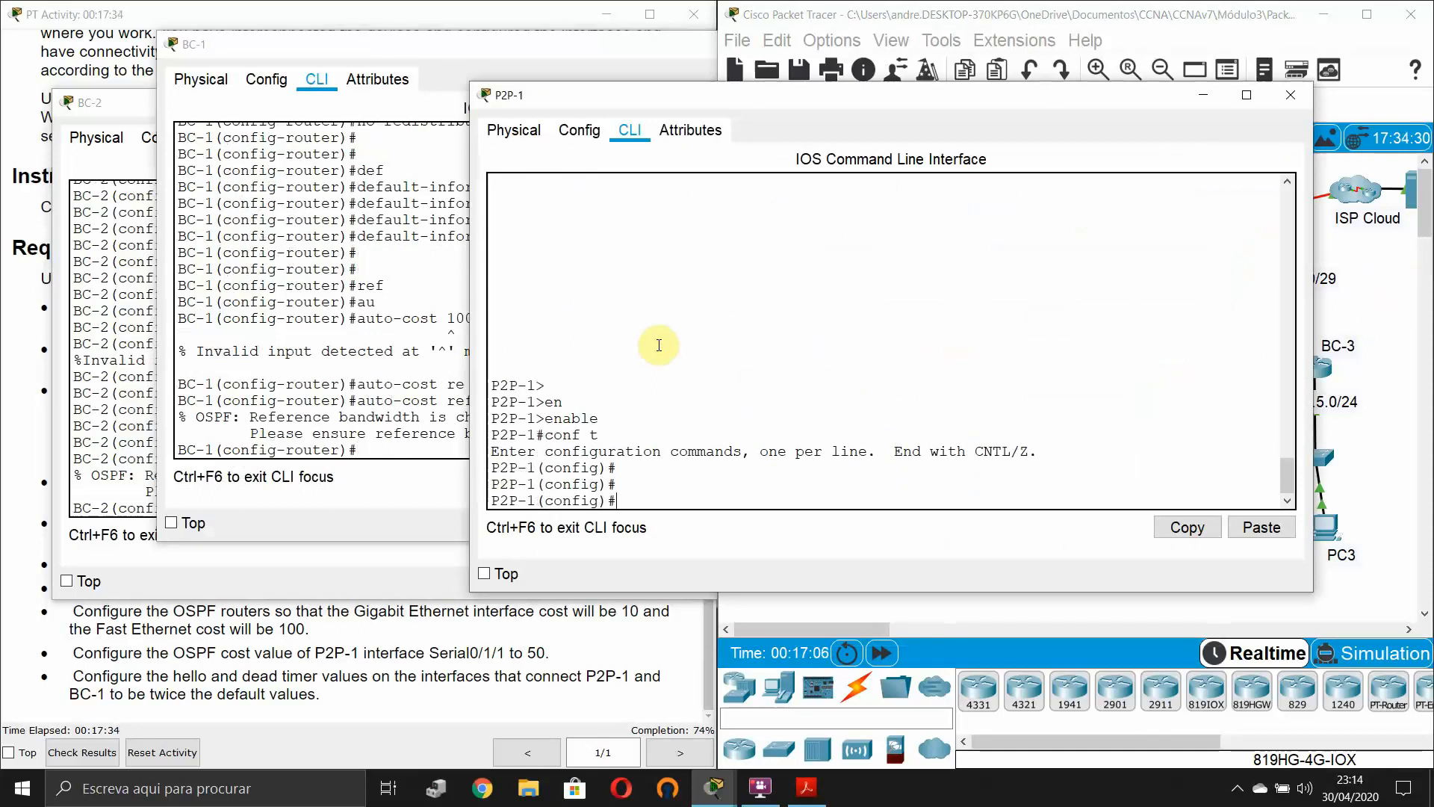
- In OSPF process 10 on P2P-1, set the auto-cost reference bandwidth to 1000 Mbit/s
text(rout)
key(Tab)
text(os)
key(Tab)
text(1)
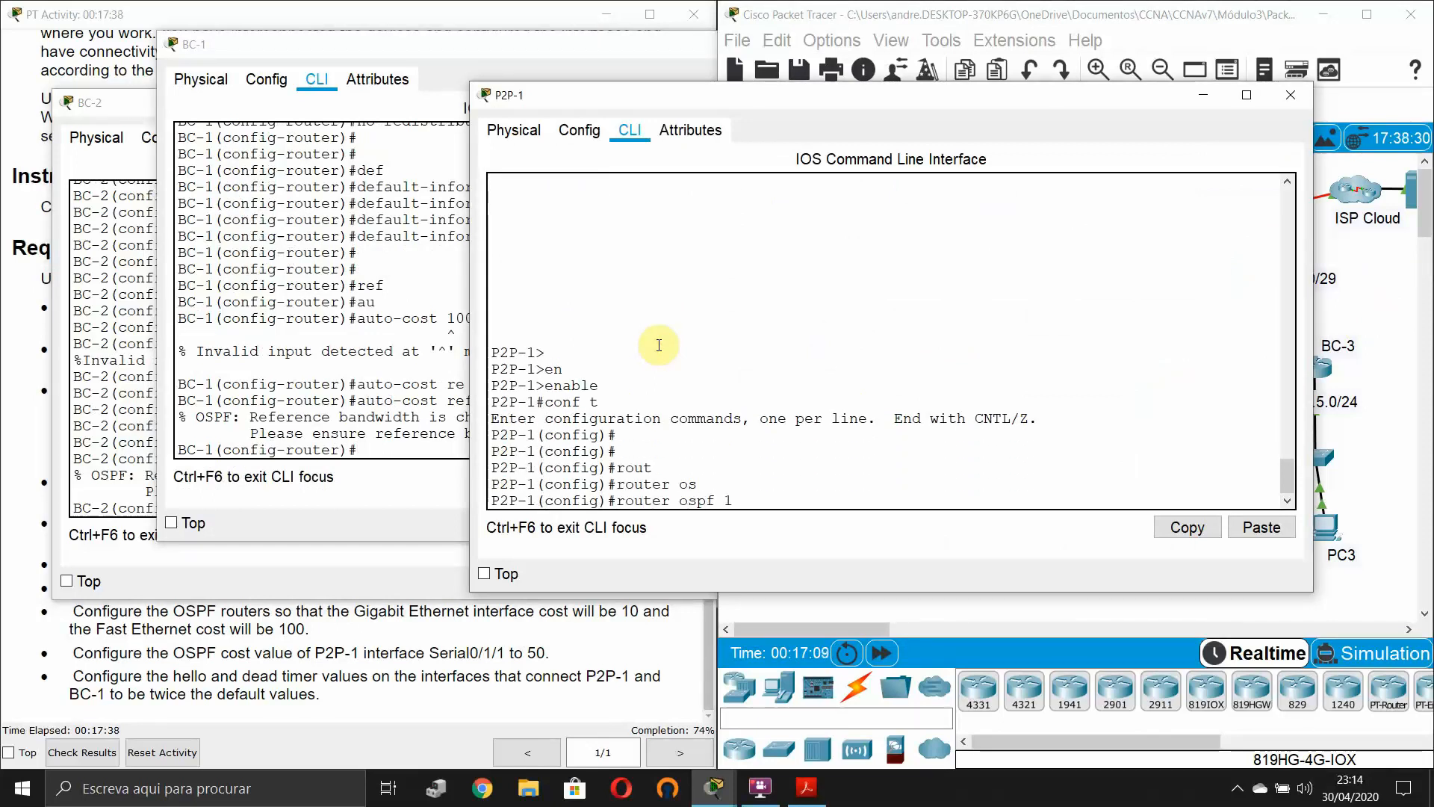
text(0)
key(Return)
text(au)
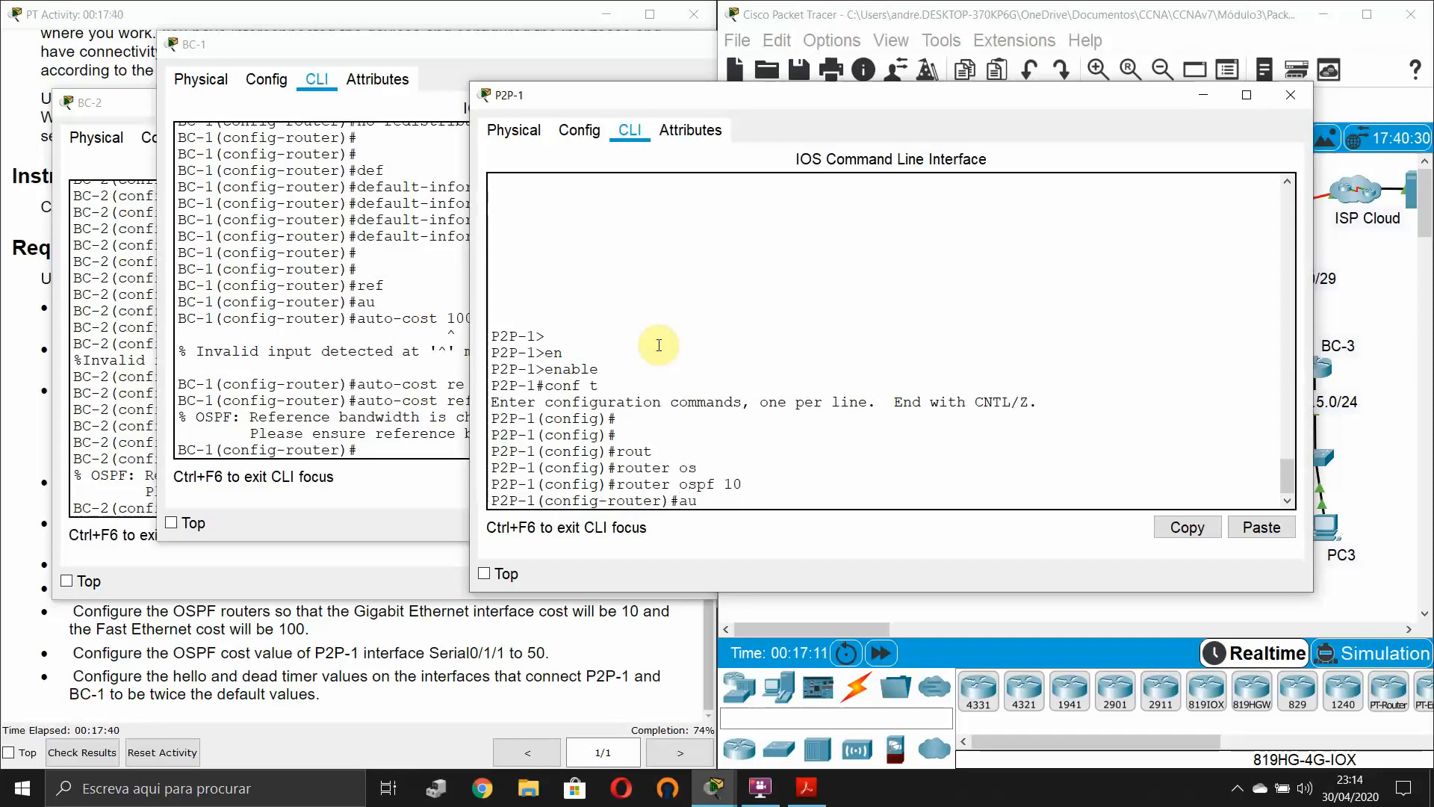
key(Tab)
text(re)
key(Tab)
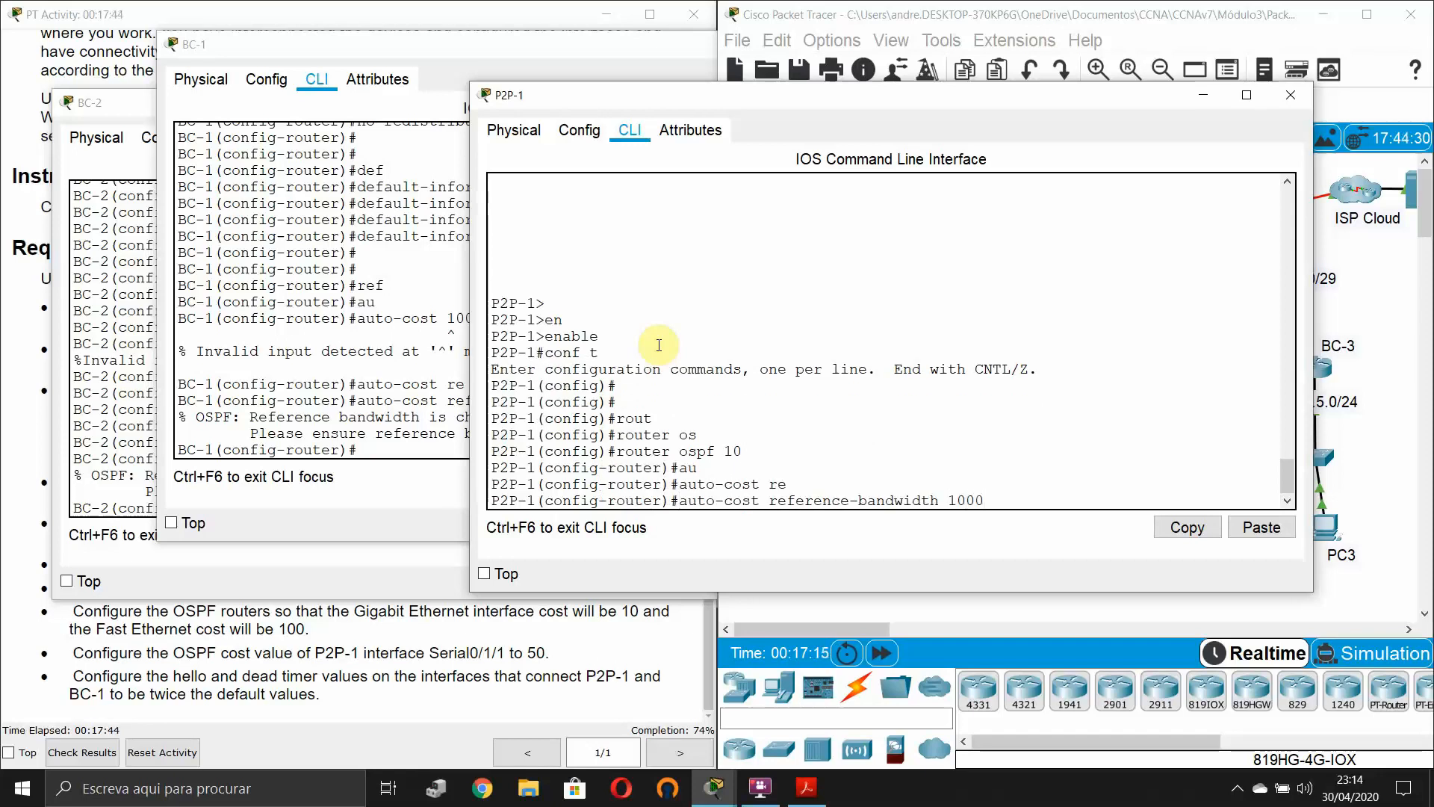
text(1000)
key(Return)
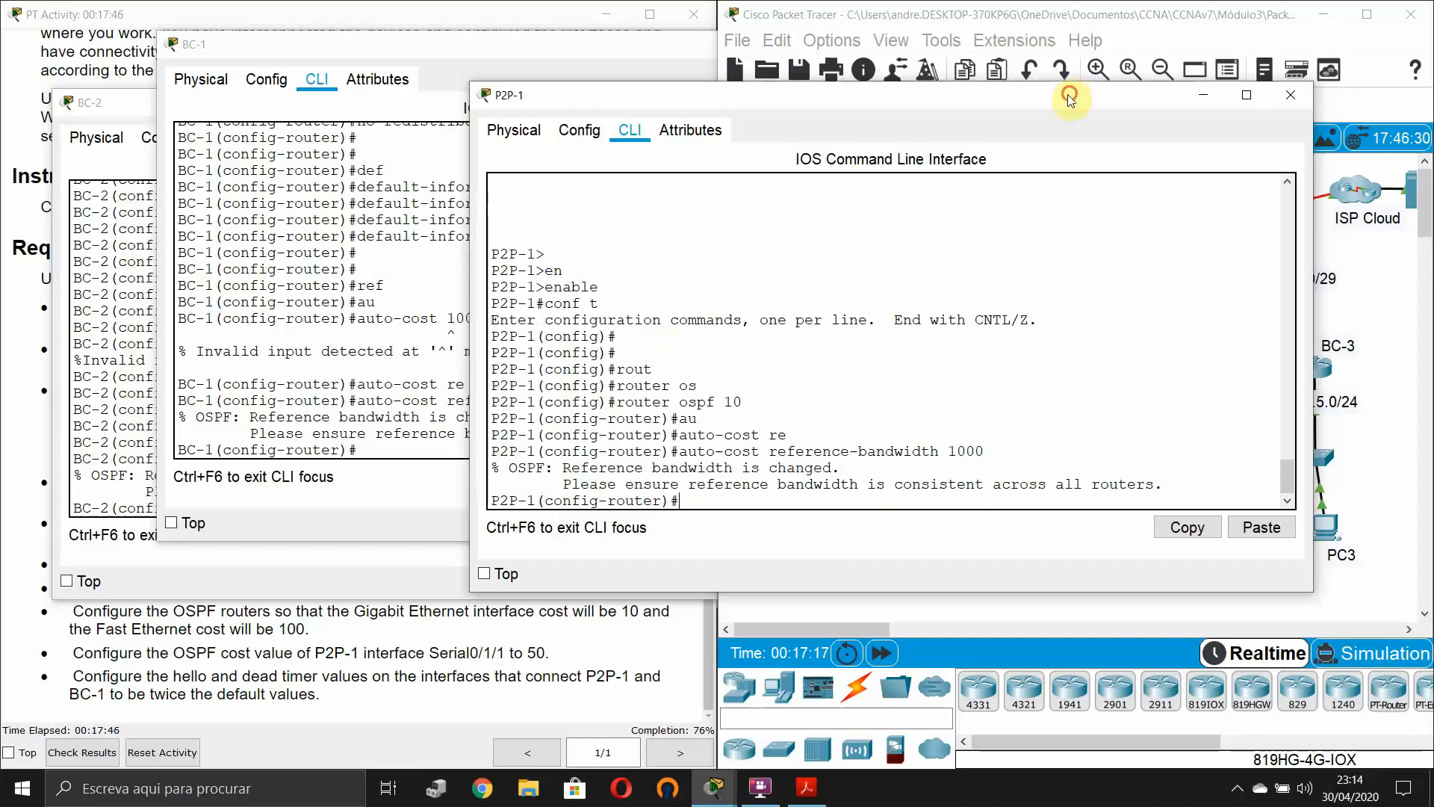
- Set P2P-2's OSPF auto-cost reference bandwidth to 1000 Mbit/s
drag(1069, 95, 577, 114)
click(979, 291)
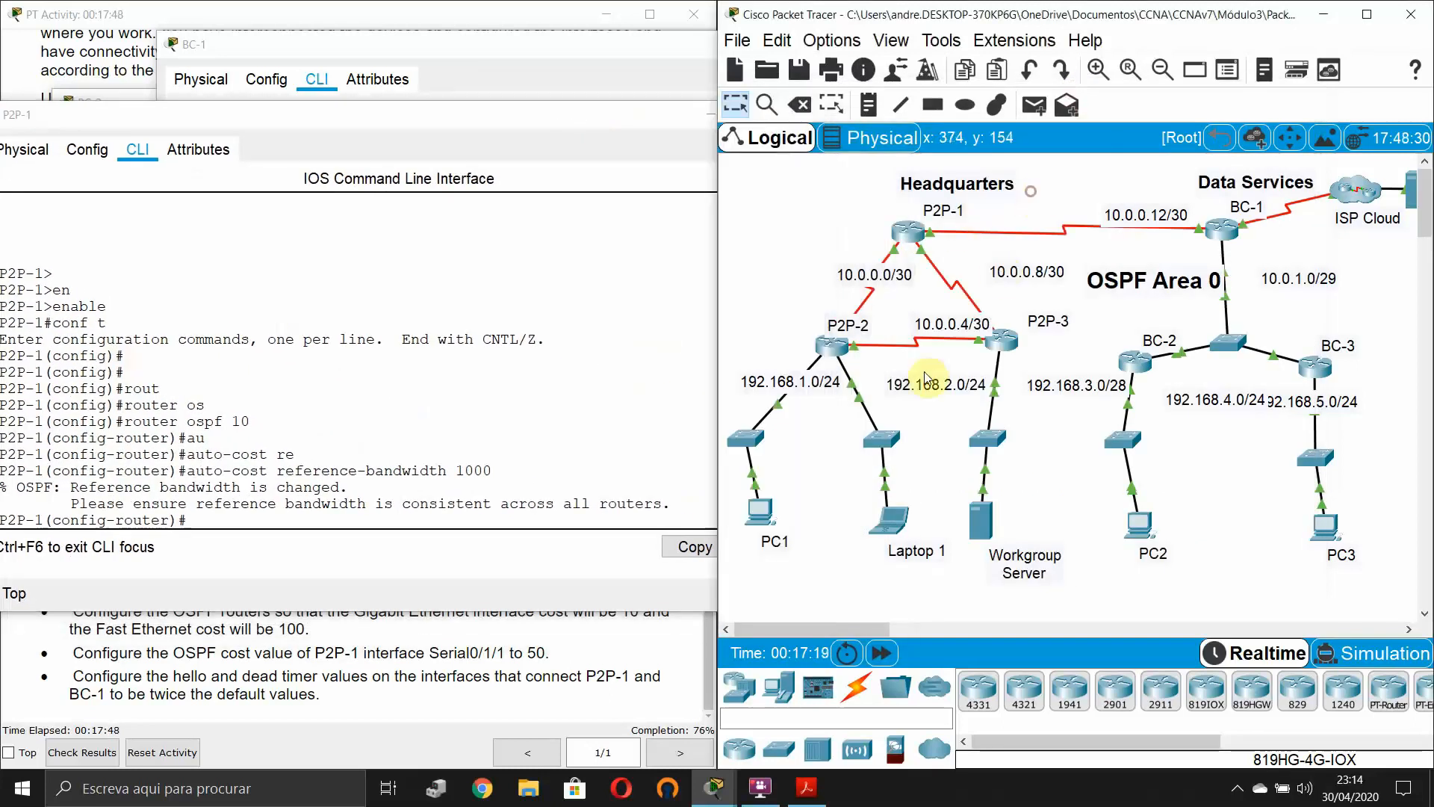
click(831, 351)
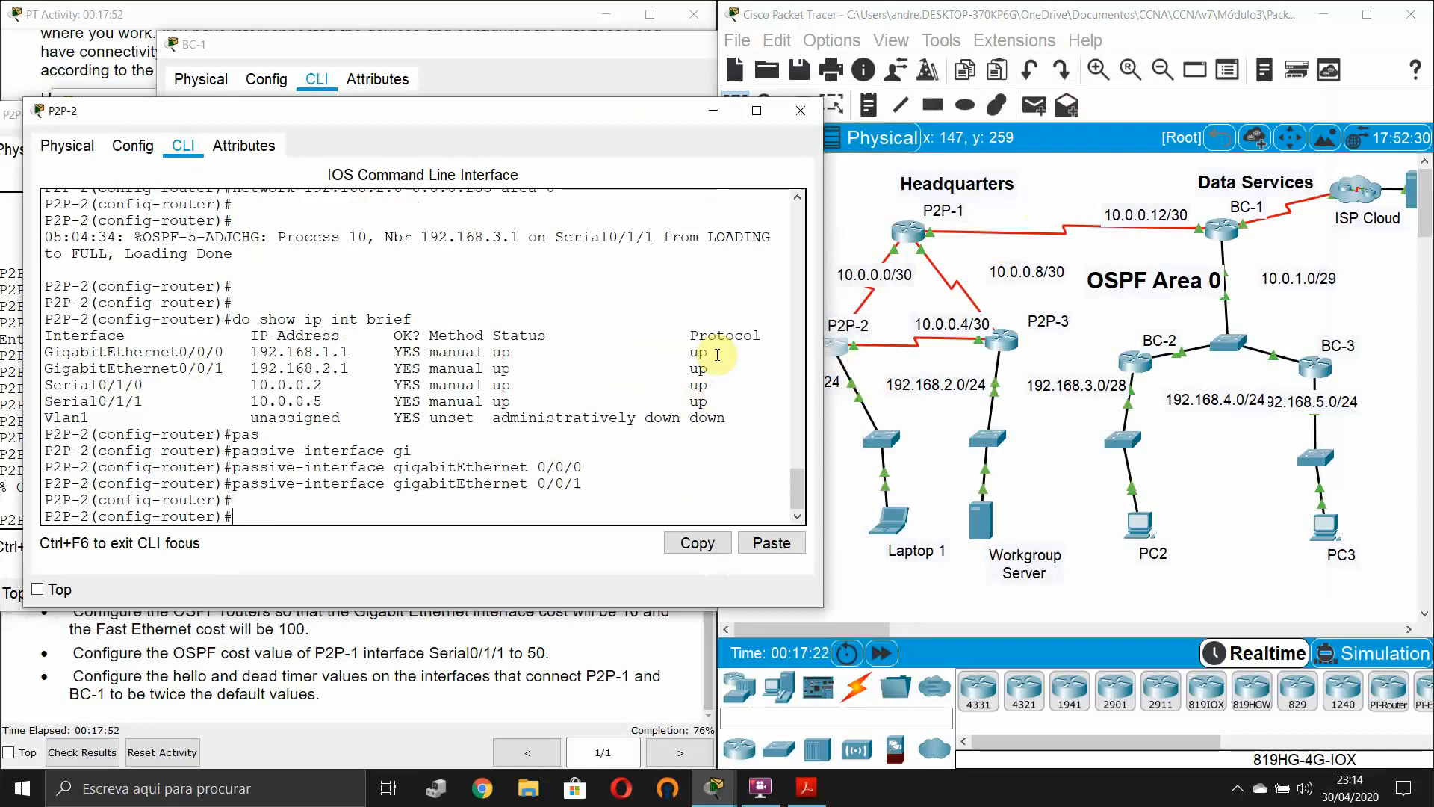
text(aut)
key(Tab)
text(re)
key(Tab)
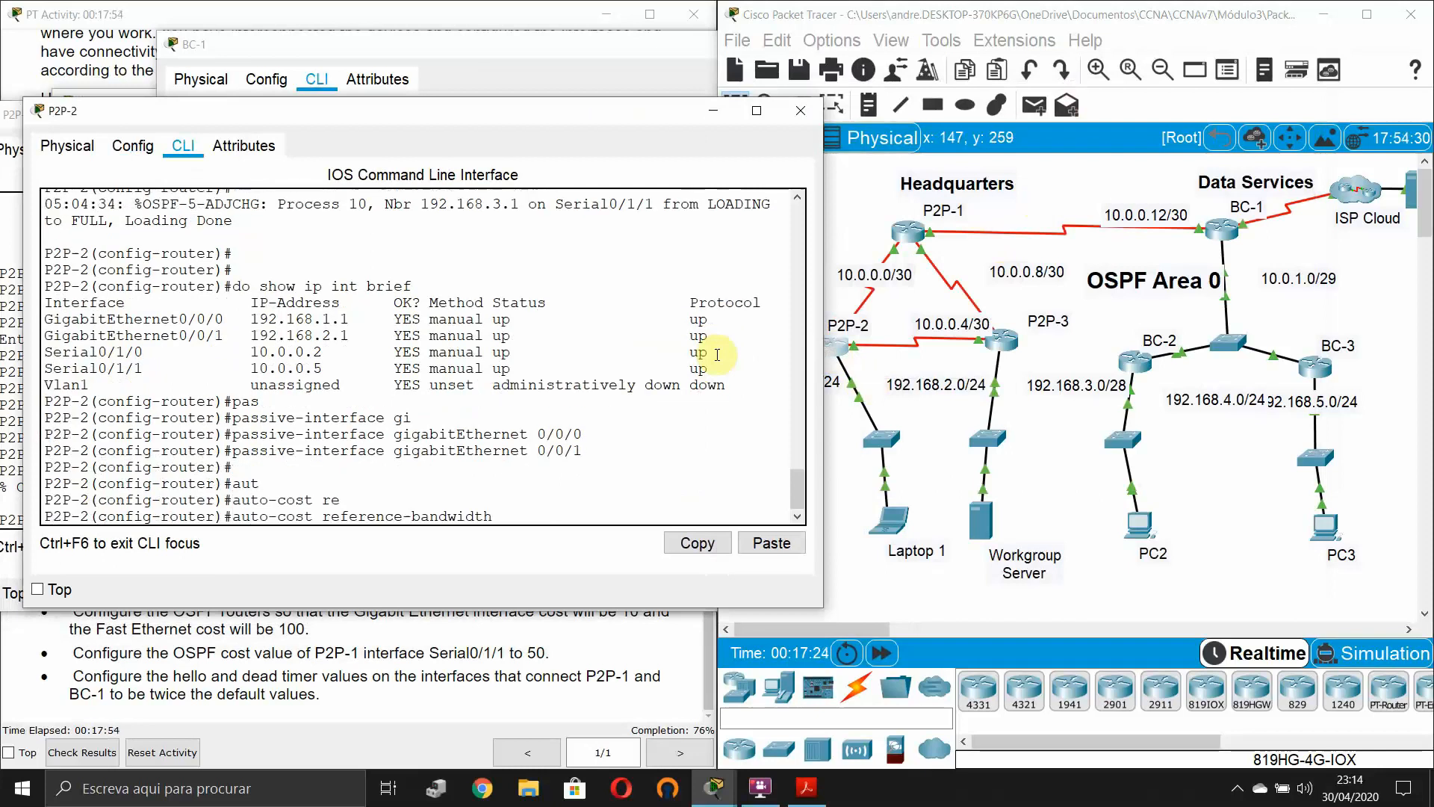
text(1000)
key(Return)
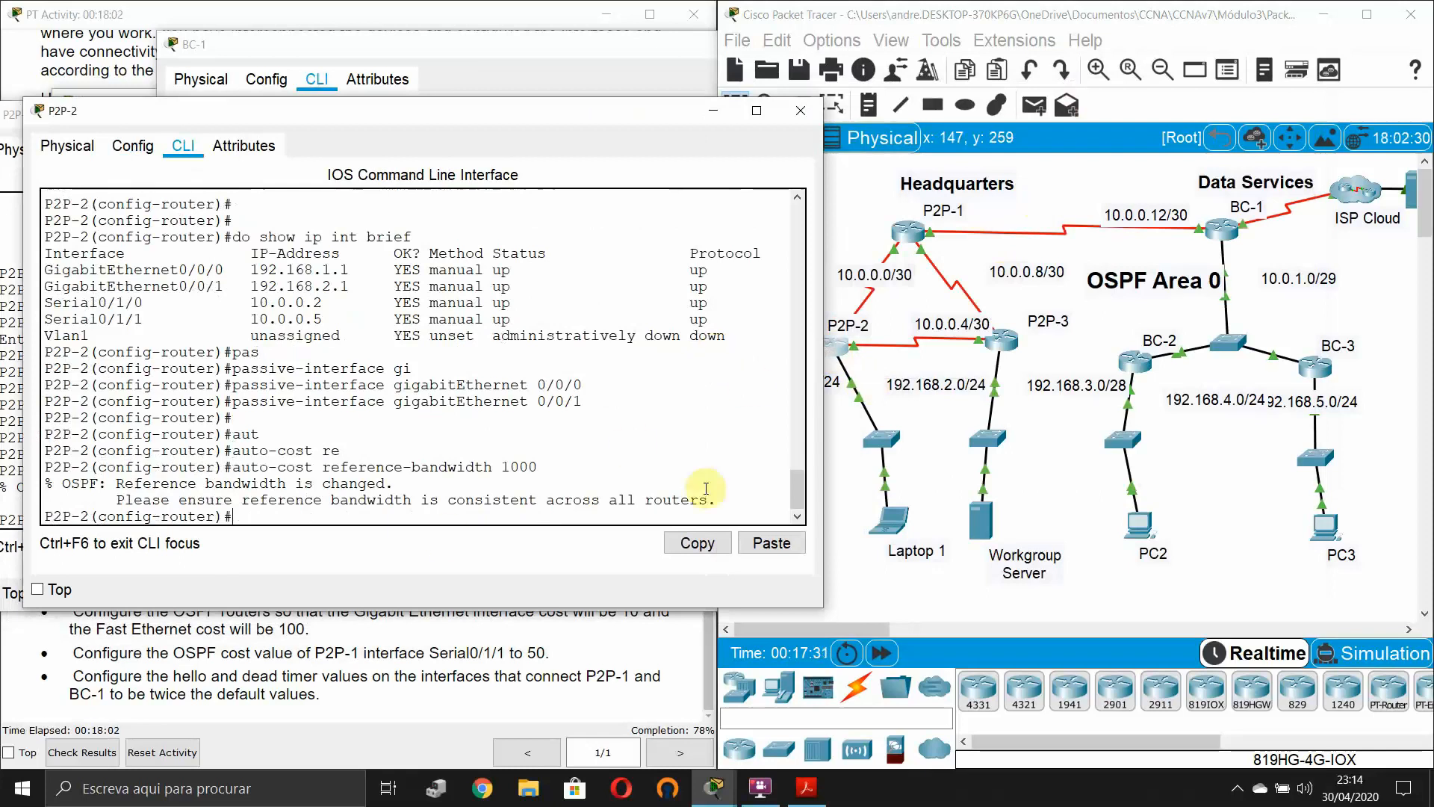
- Set P2P-3's OSPF auto-cost reference bandwidth to 1000 Mbit/s
click(1003, 340)
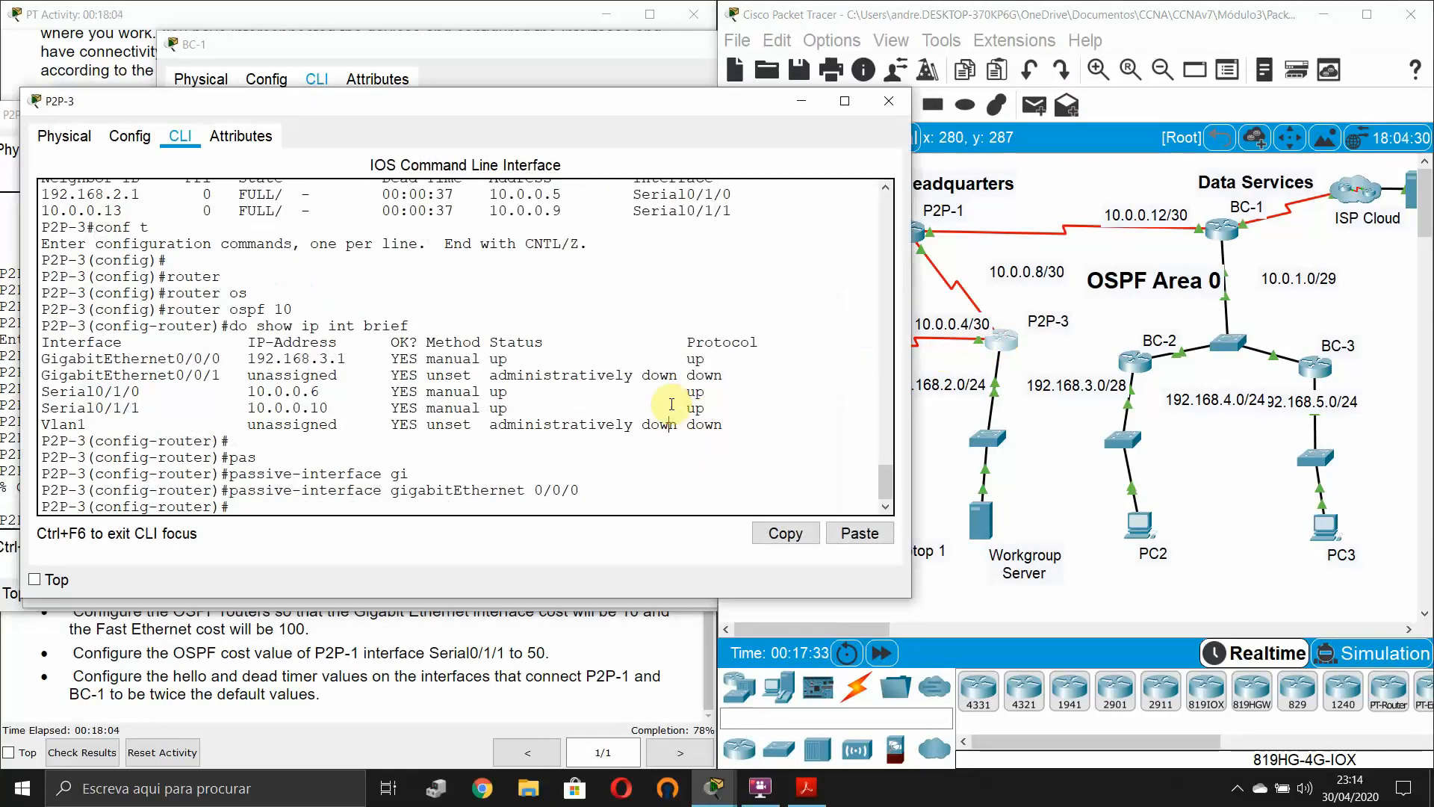
key(Return)
text(au)
key(Tab)
text(r)
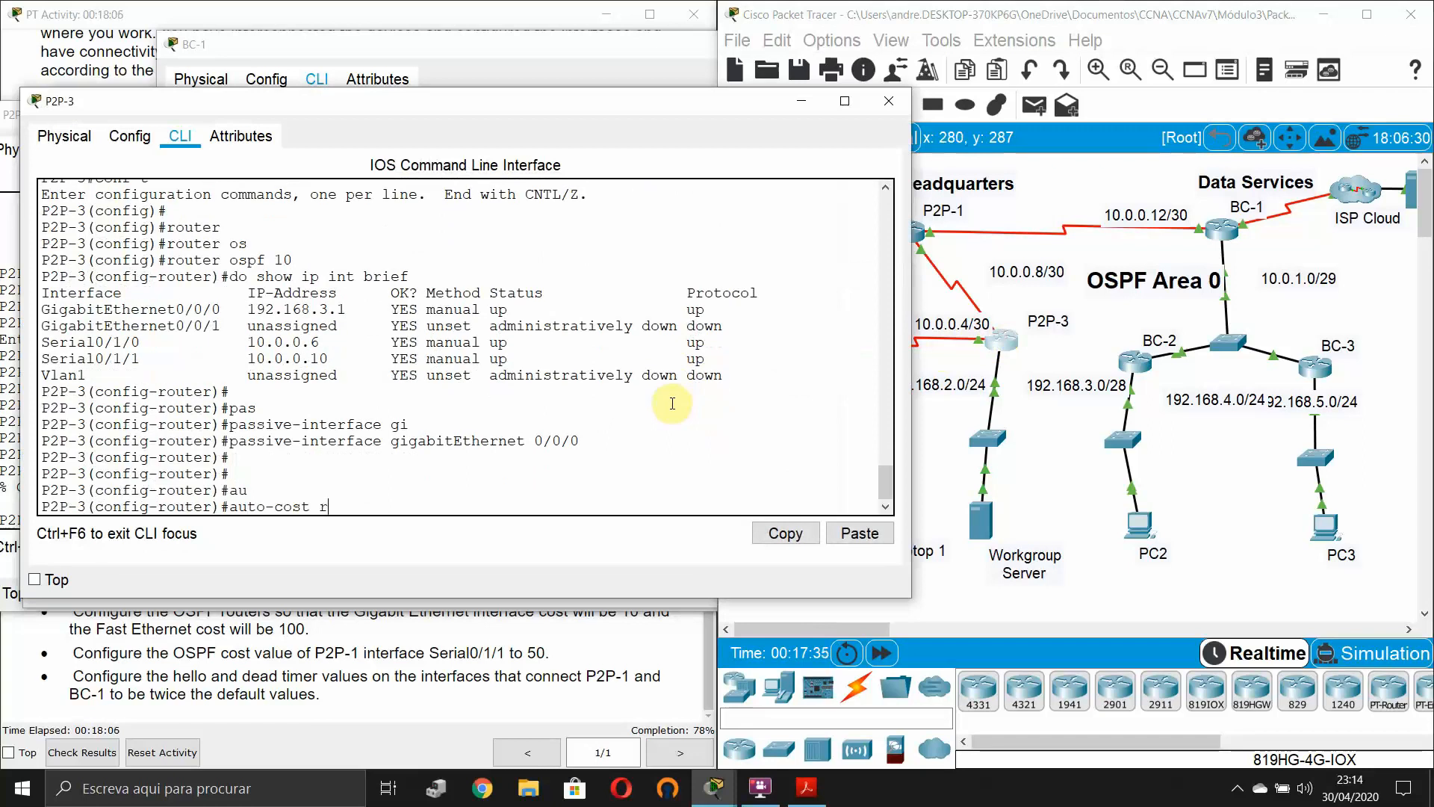
text(e)
key(Tab)
text(100)
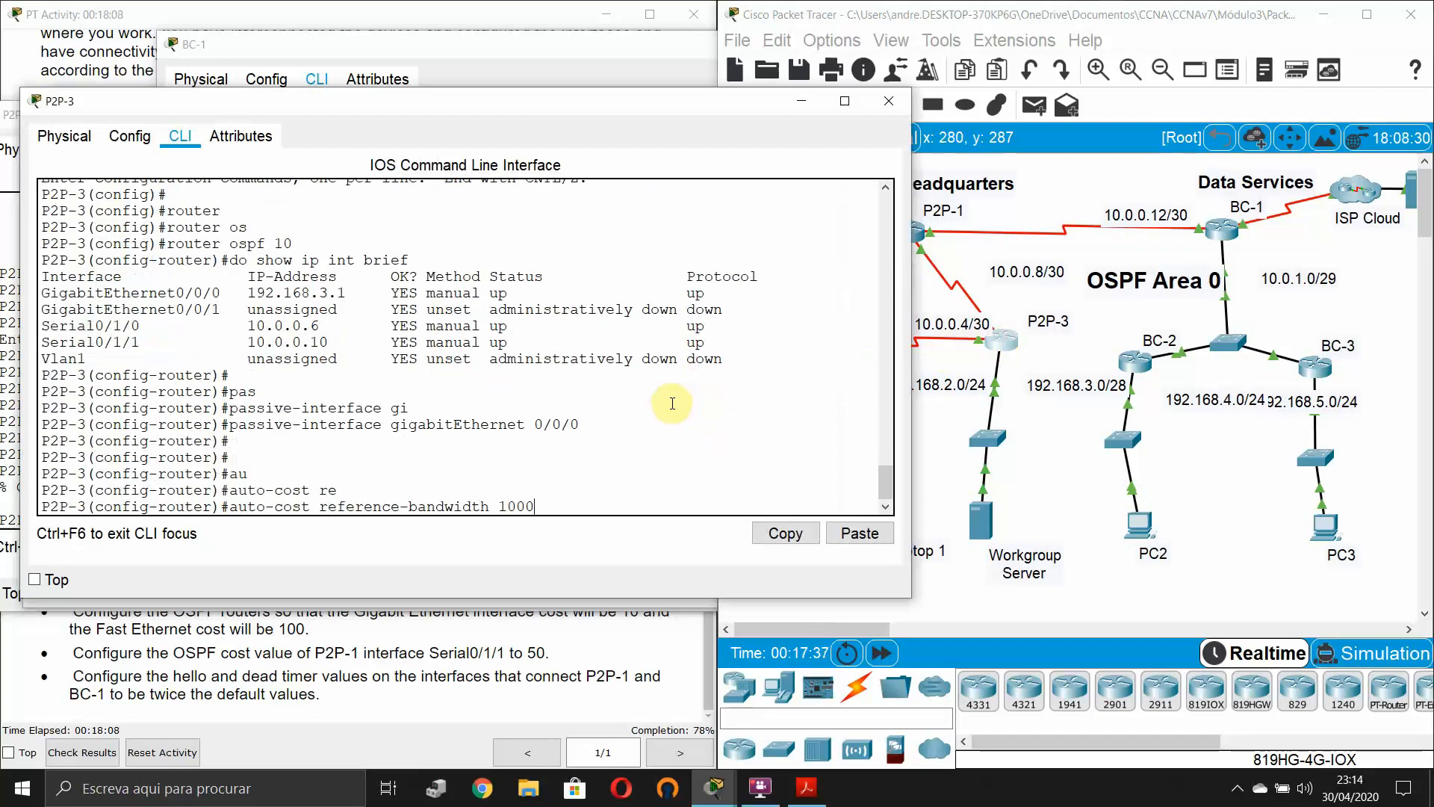
text(0)
key(Return)
- Review the activity requirements on interface costs and the OSPF cost of P2P-1's serial interface
click(669, 652)
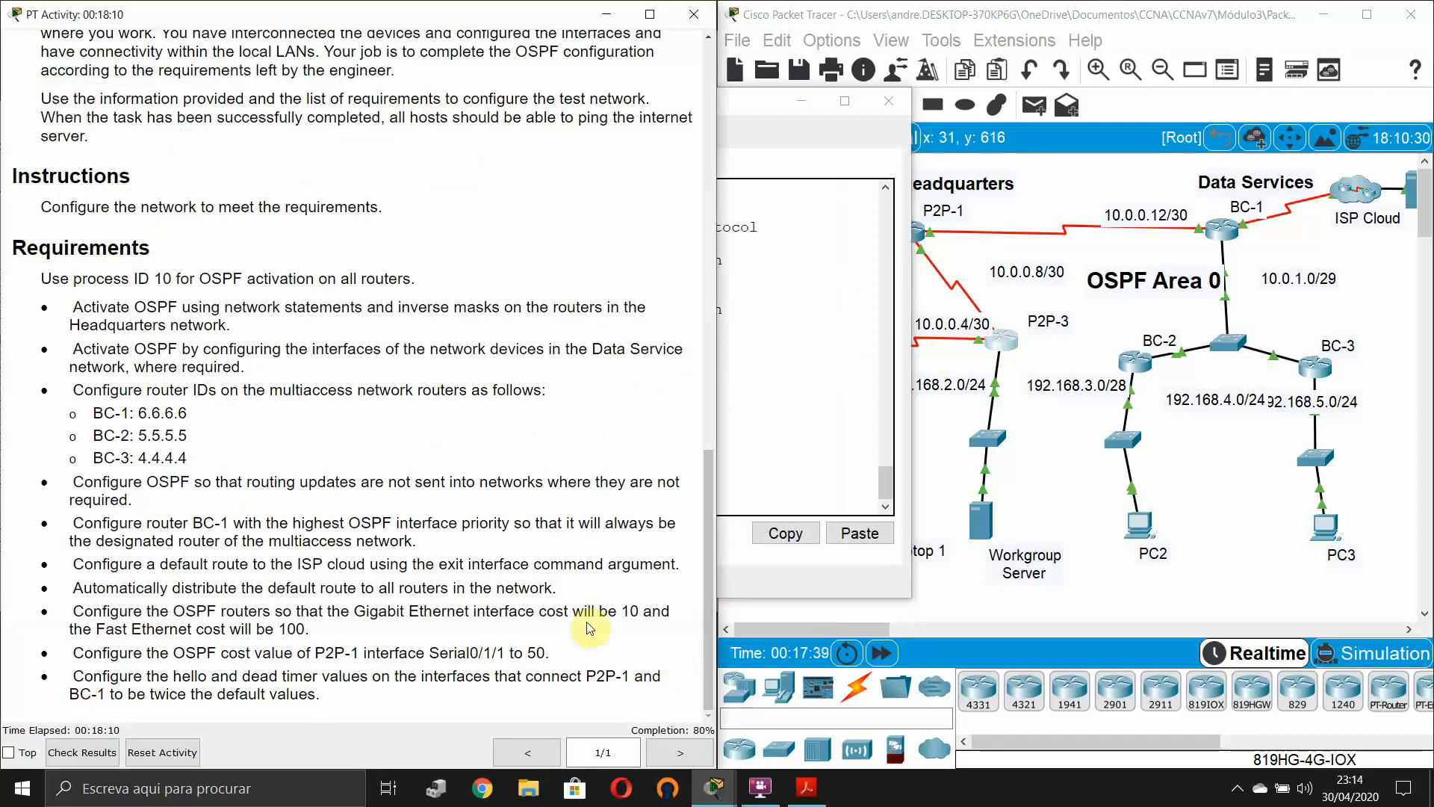
click(1137, 609)
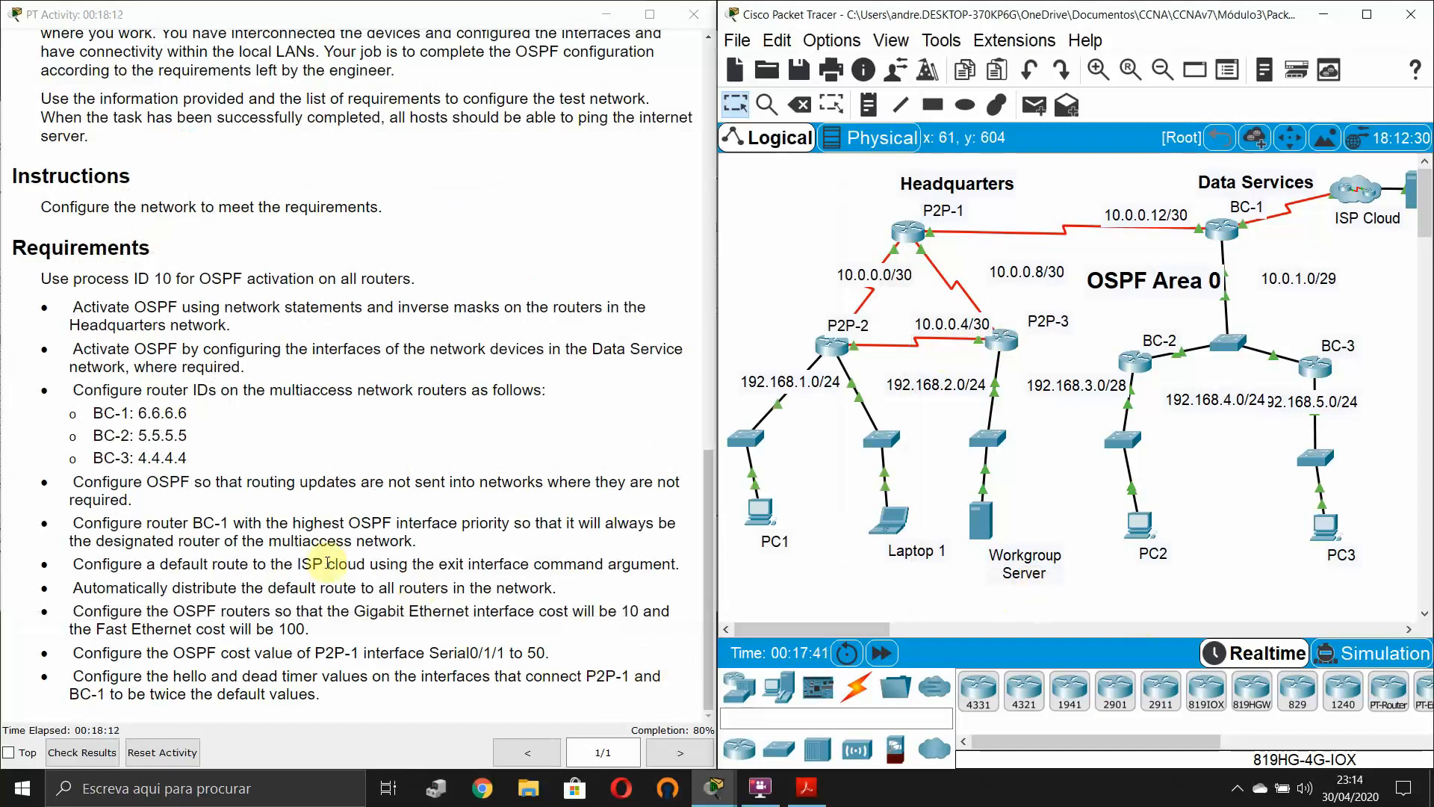
click(285, 576)
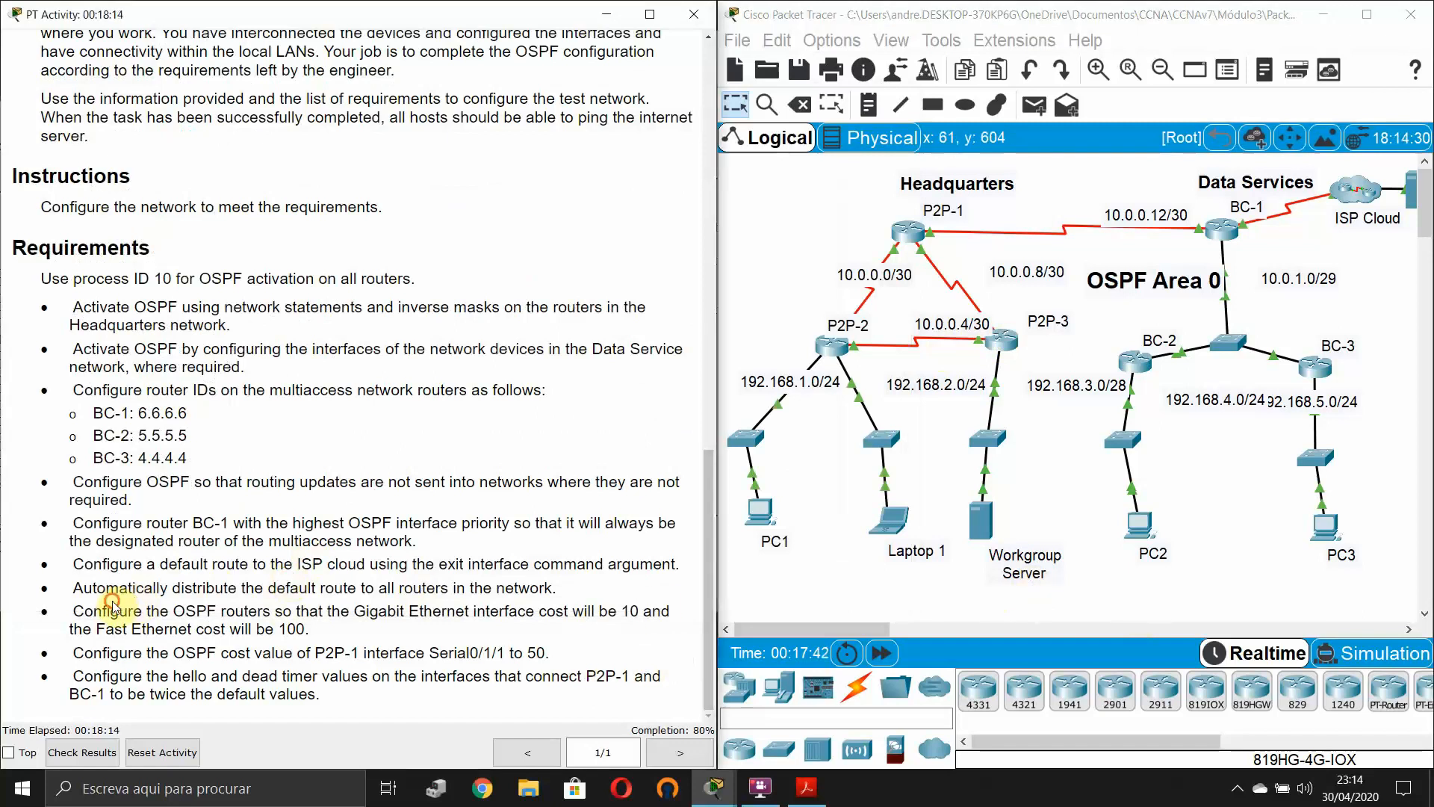
drag(107, 608, 332, 631)
click(299, 602)
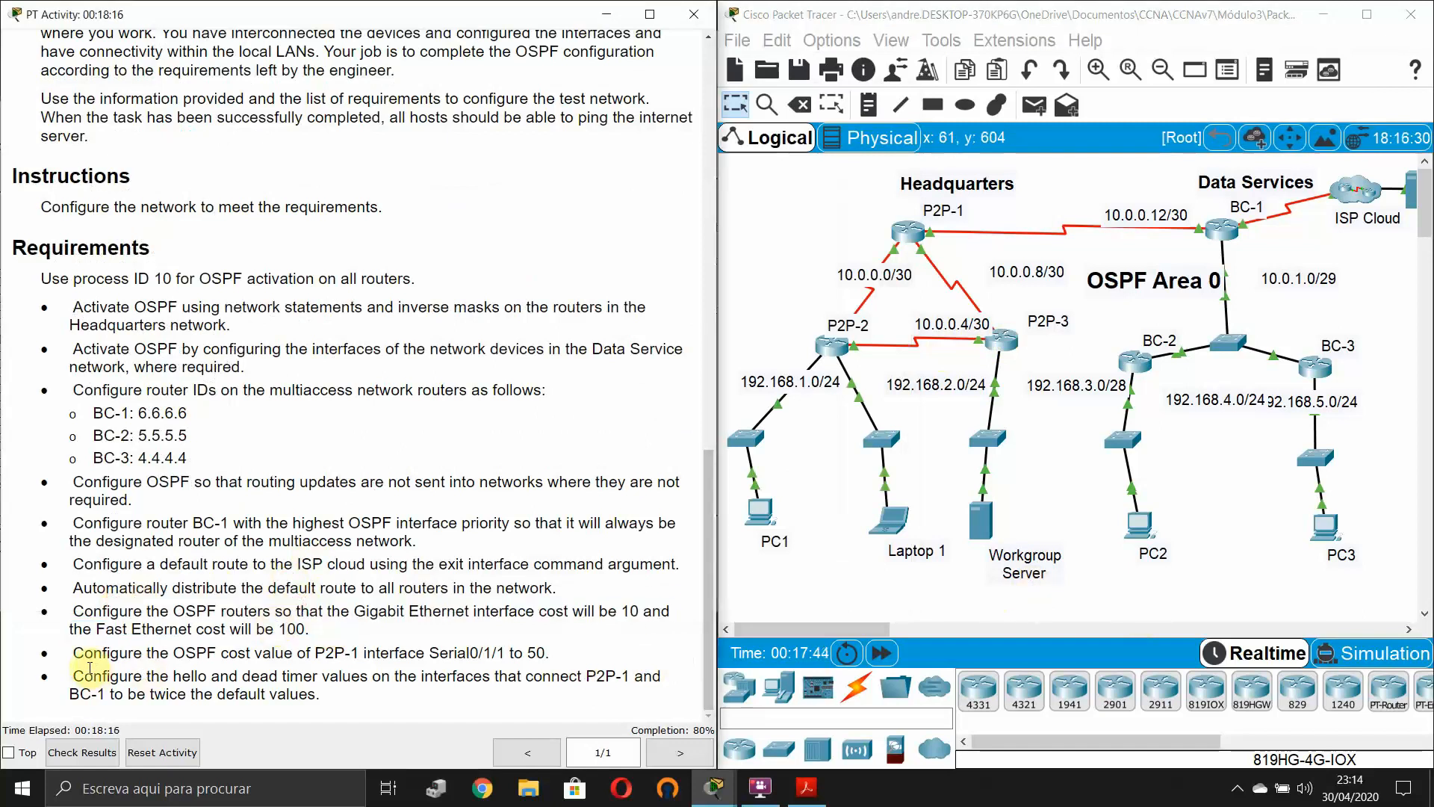
drag(83, 653, 311, 652)
click(311, 652)
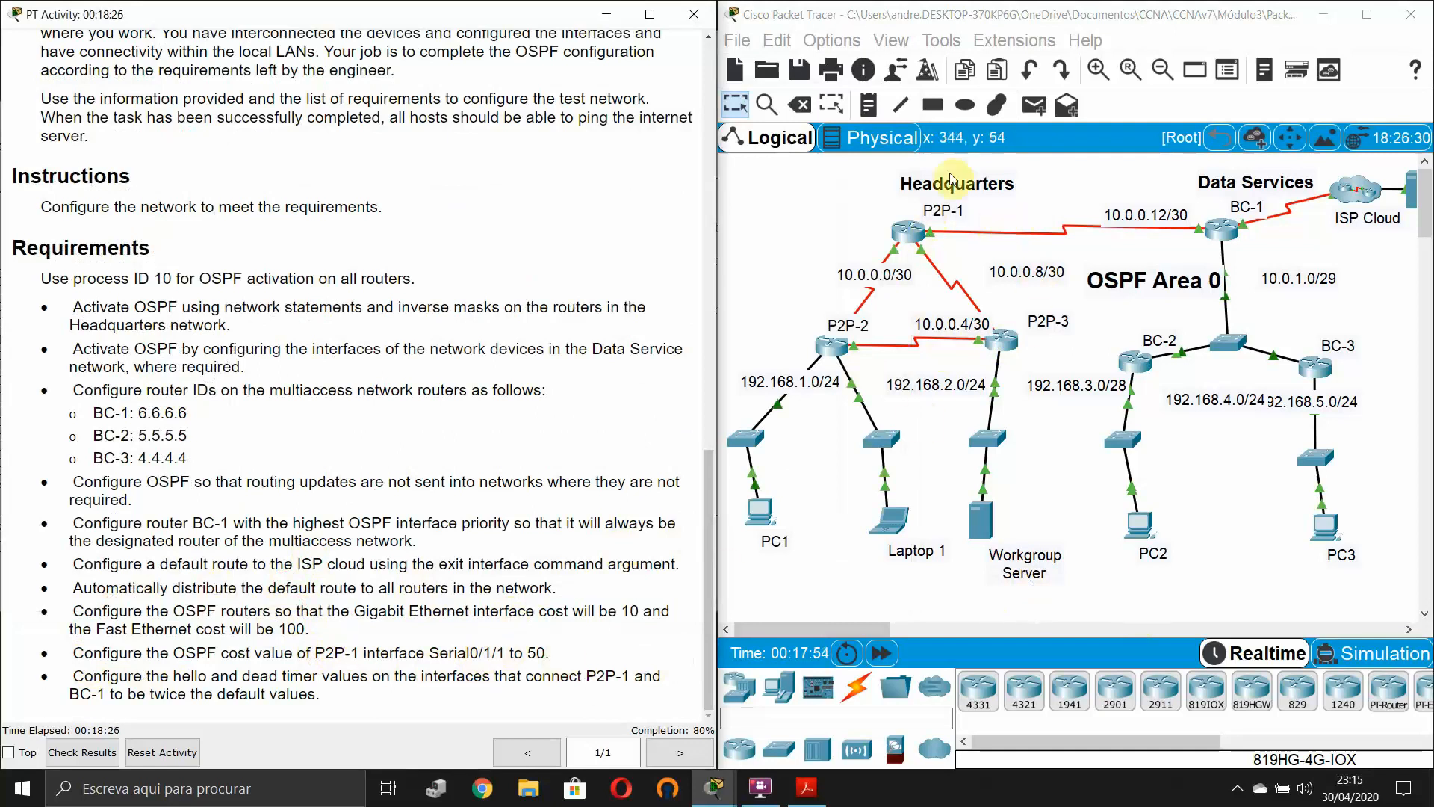
- Return to P2P-1's command line, leave OSPF router configuration and enter configuration for interface Serial 0/1/1
click(910, 232)
click(590, 257)
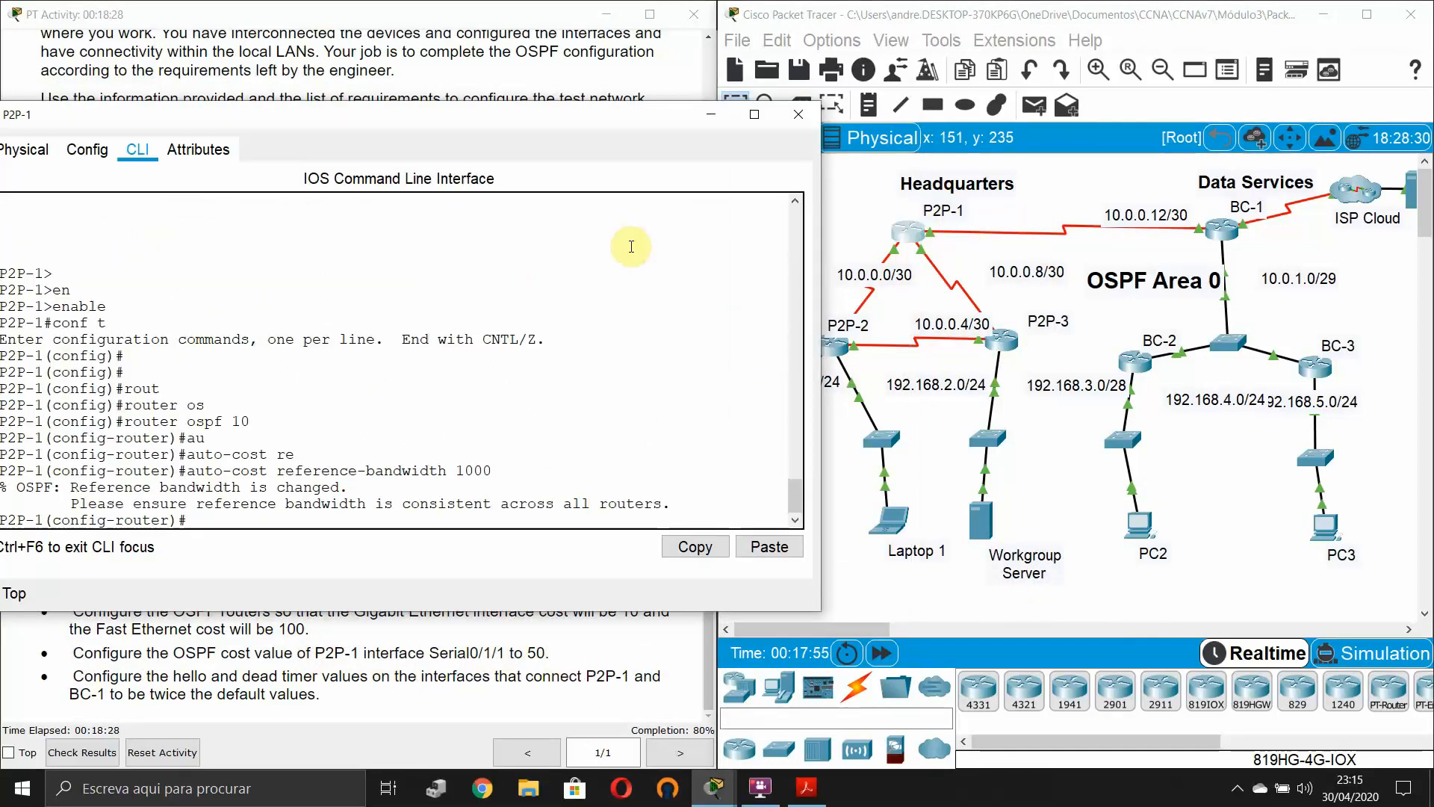
key(Return)
key(Return)
text(exi)
key(Tab)
key(Return)
text(int)
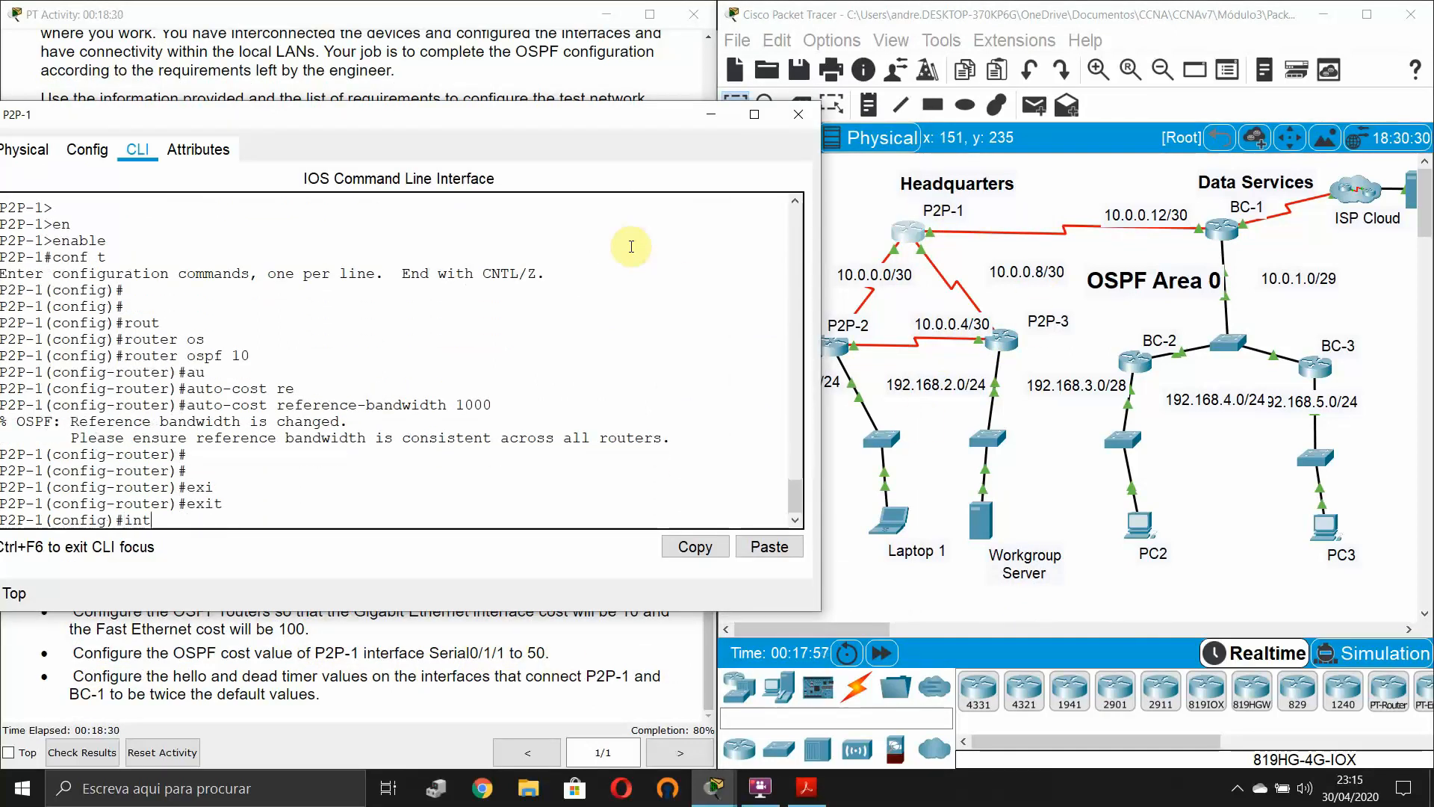
key(Tab)
text(se)
key(Tab)
text(0/)
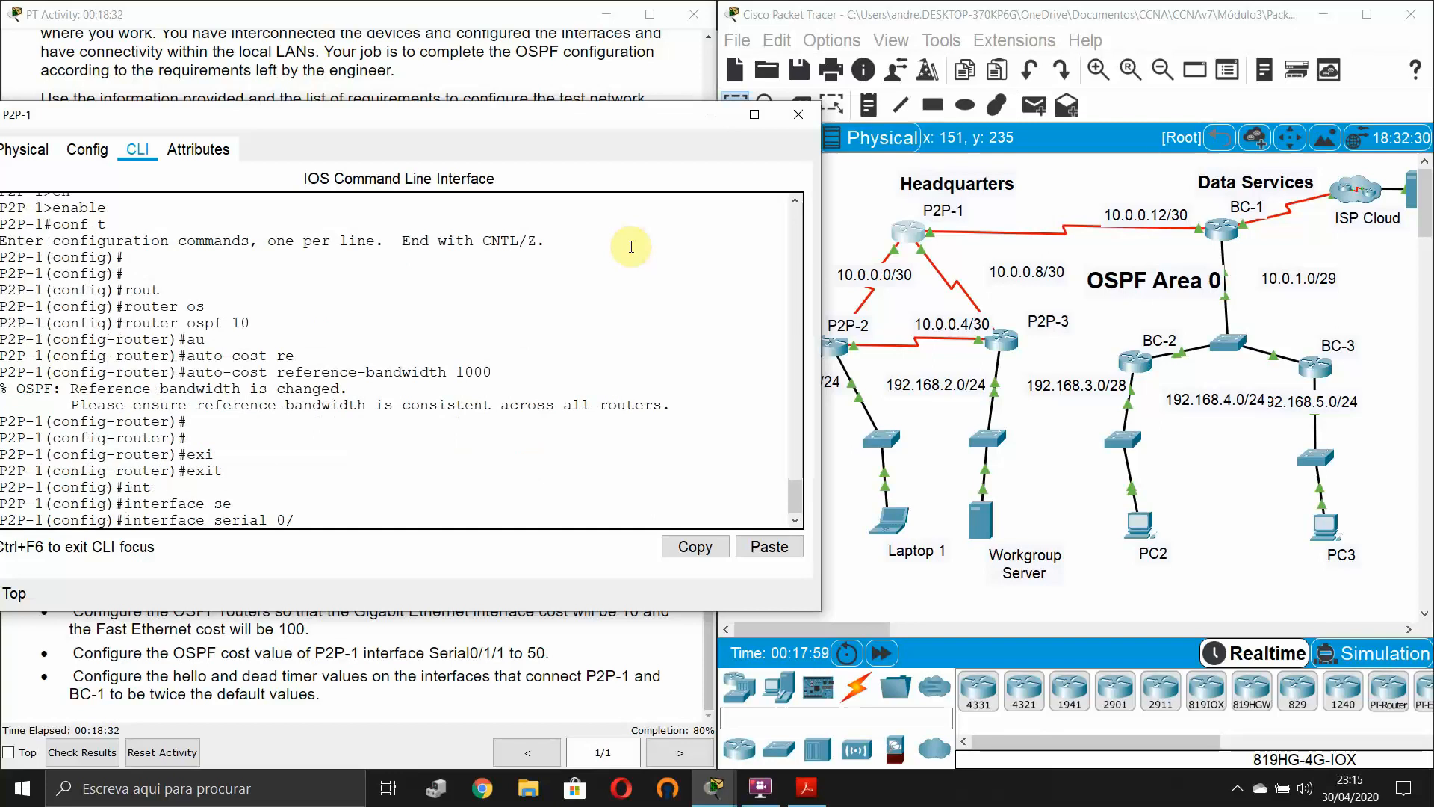
text(1/1)
key(Return)
- Set the OSPF cost of P2P-1's Serial 0/1/1 interface to 50
text(ip os)
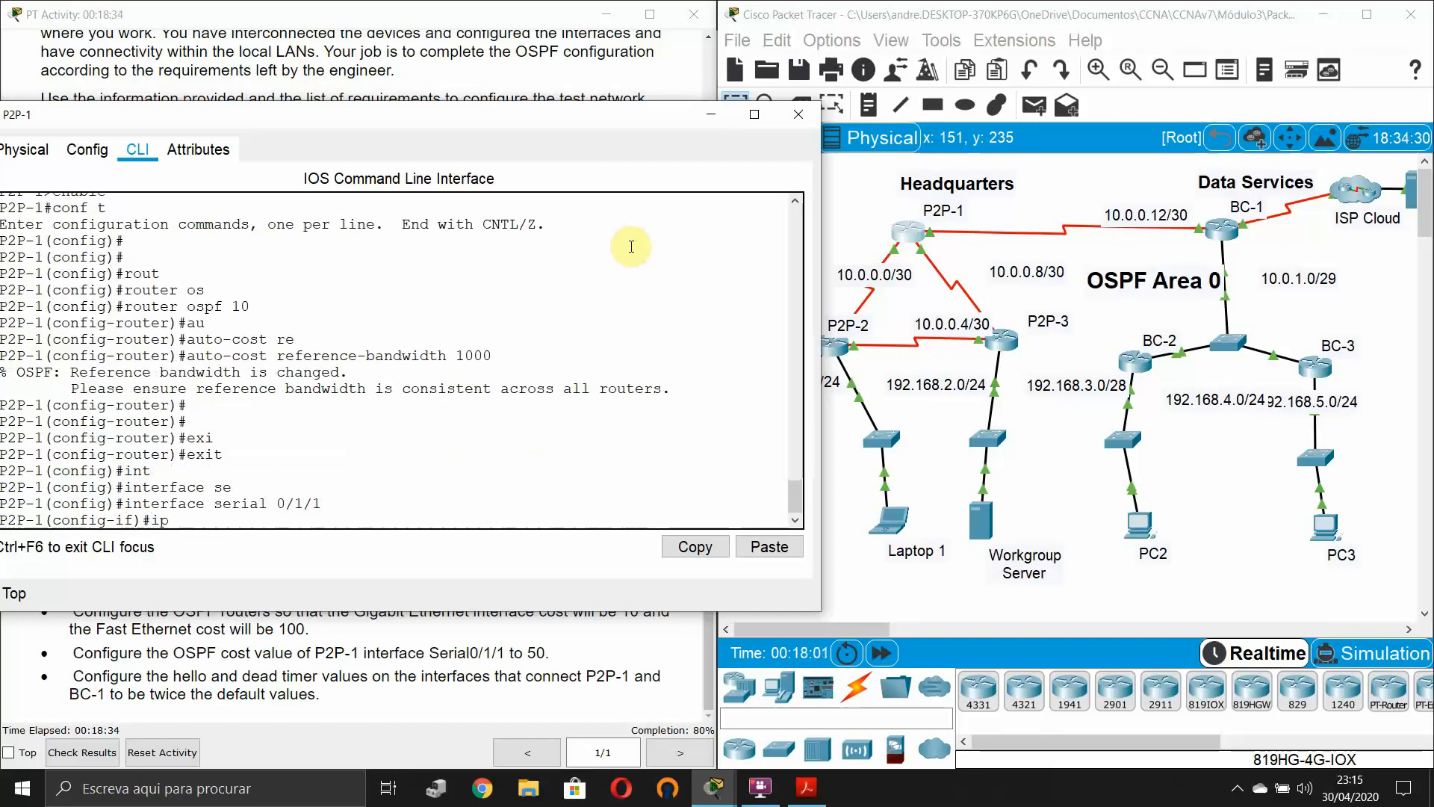
key(Tab)
text(co)
key(Tab)
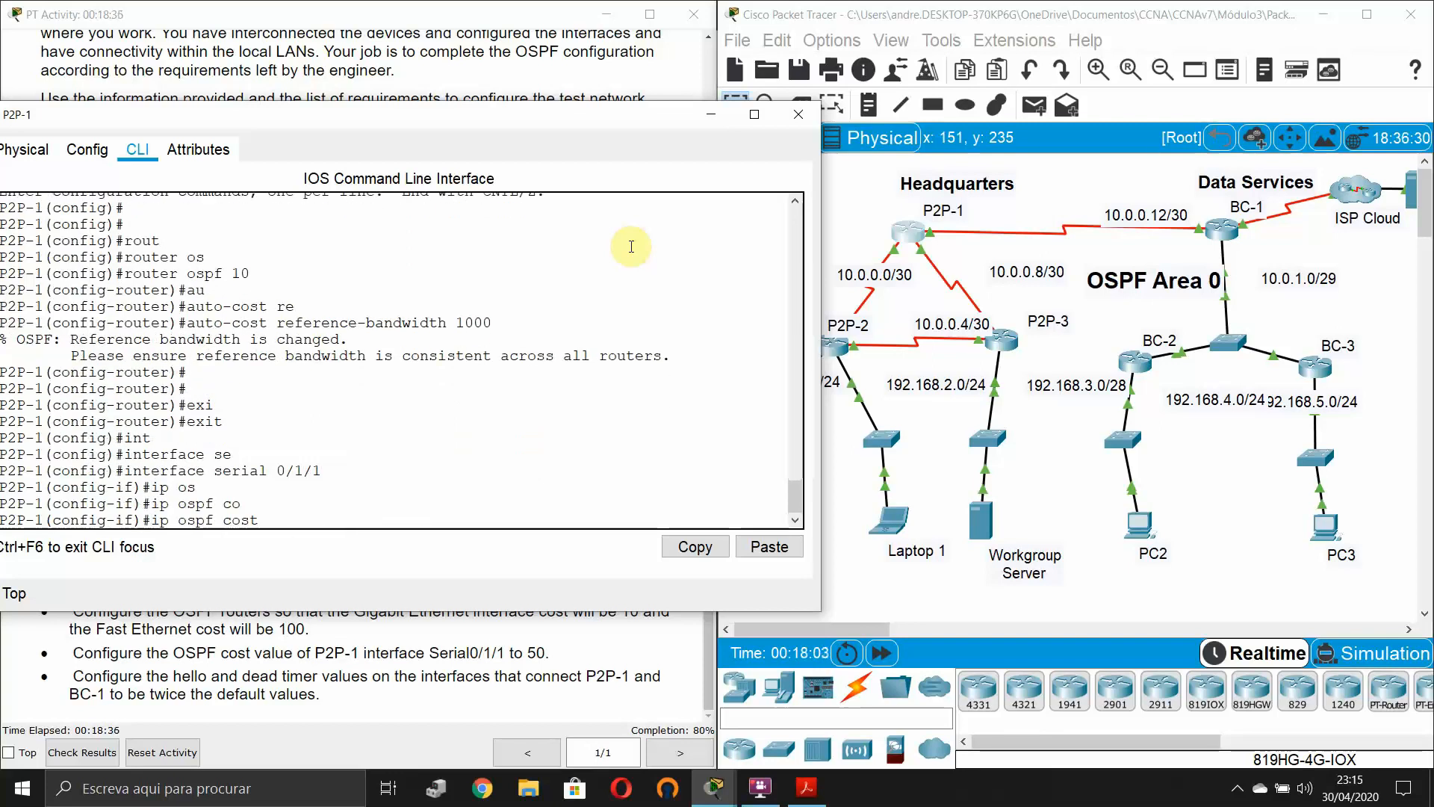
key(Return)
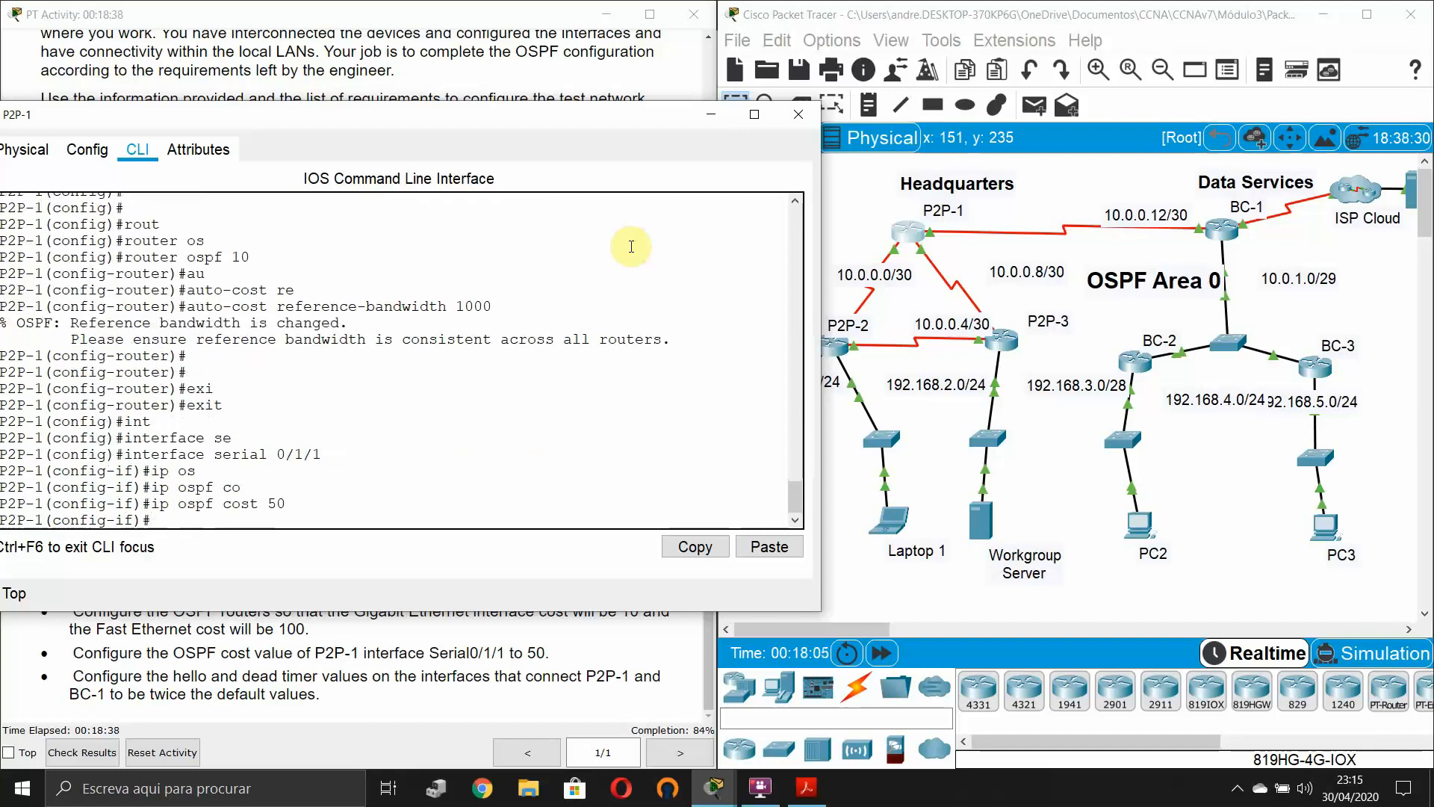
- Review the hello and dead timer requirement and check which P2P-1 serial interface connects to BC-1
click(441, 638)
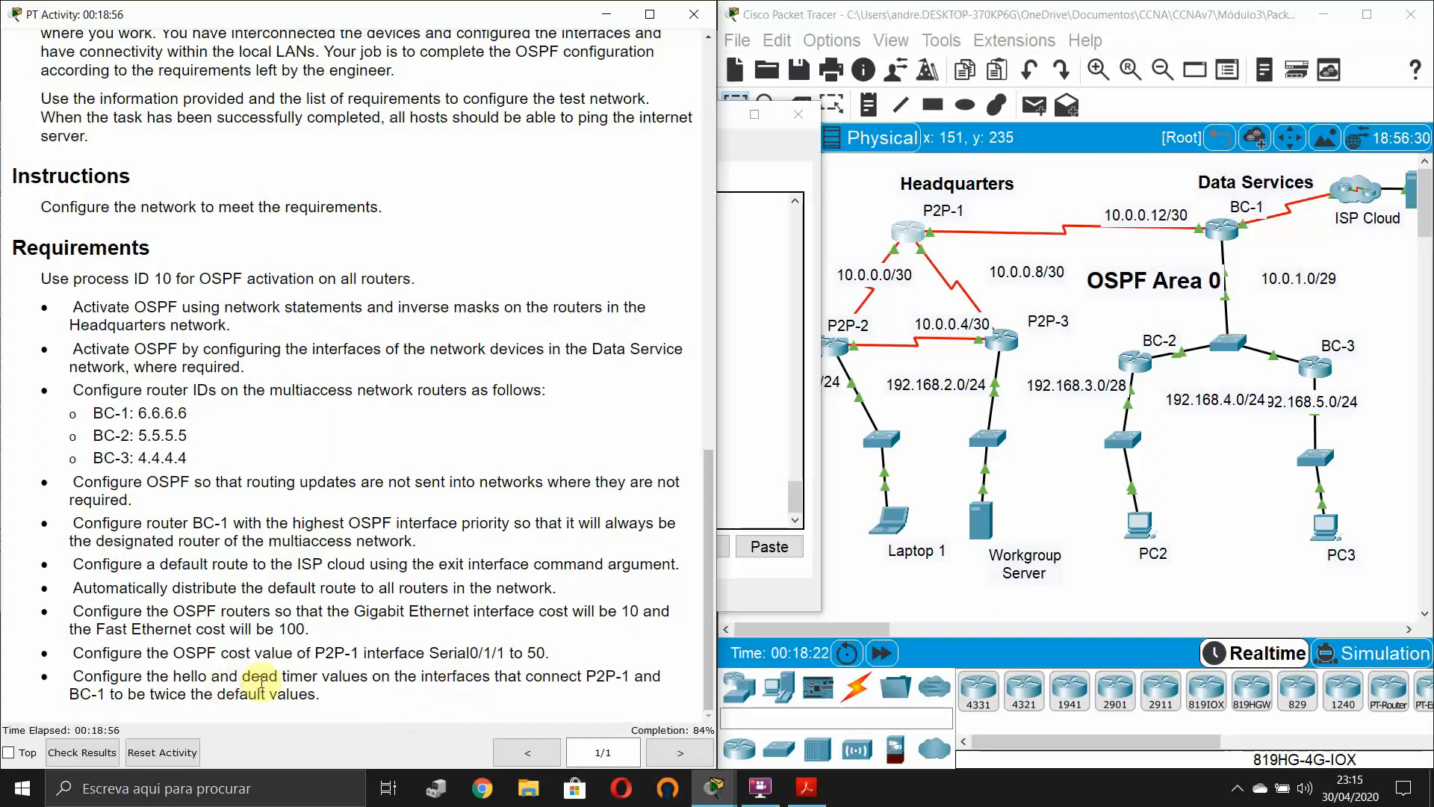
click(1027, 194)
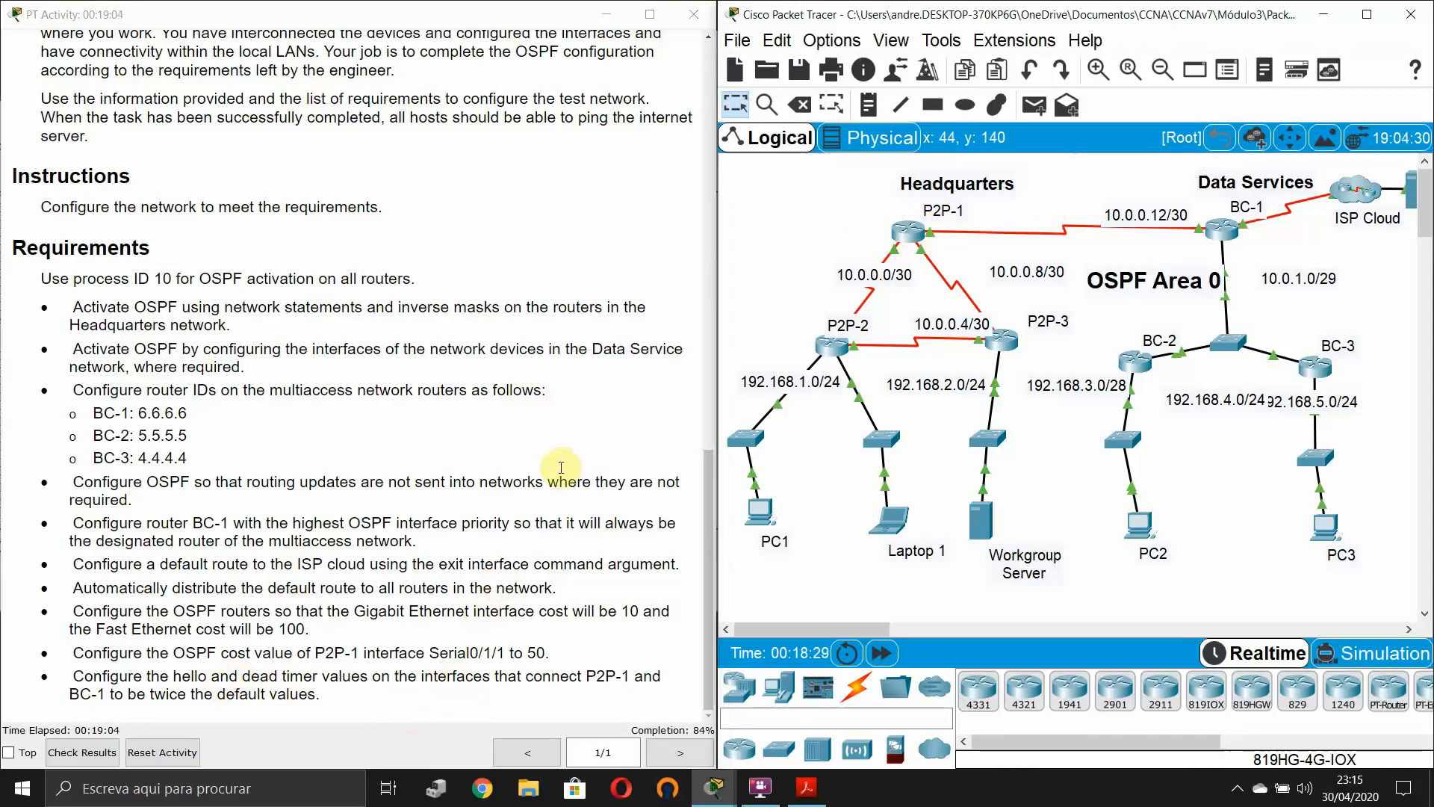
click(901, 237)
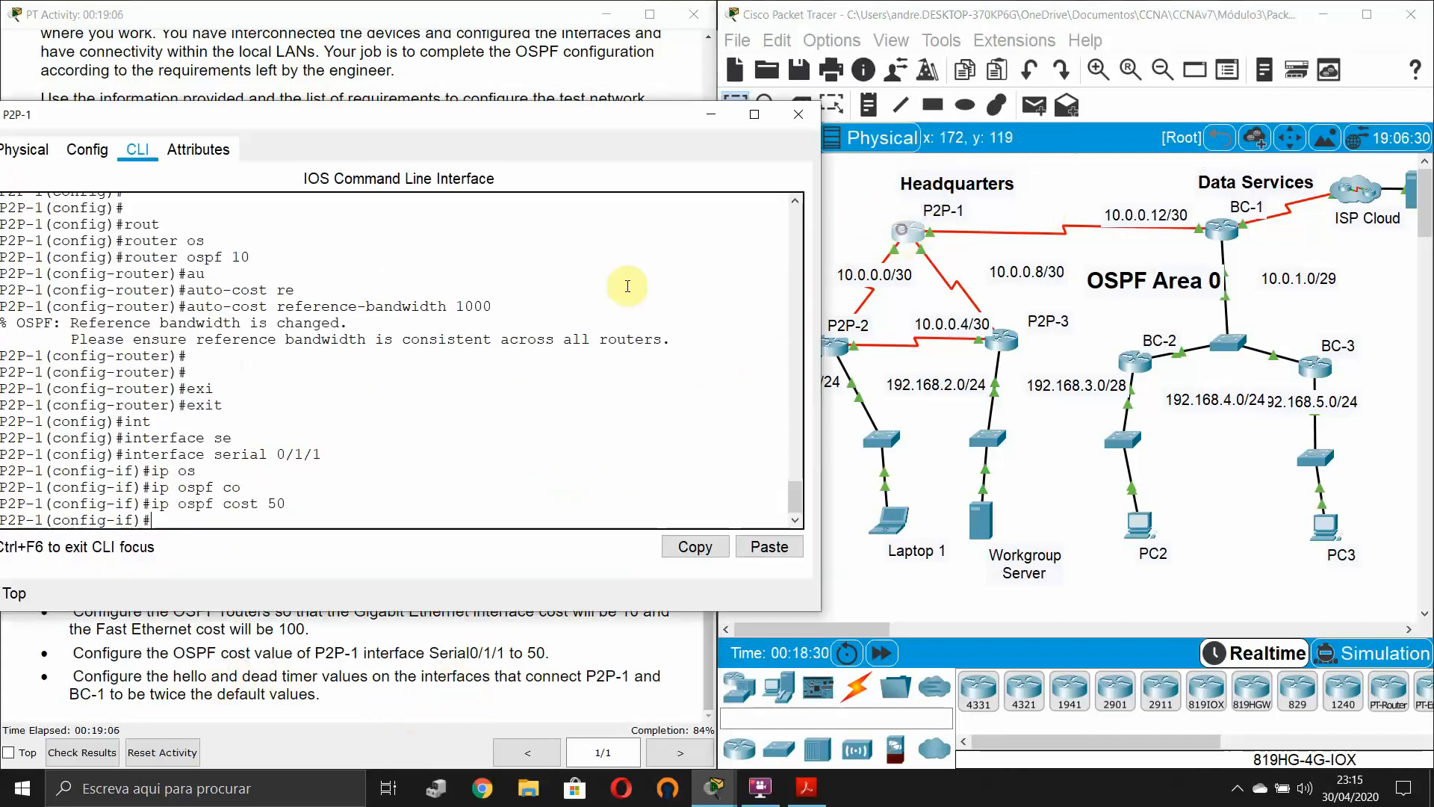
key(Return)
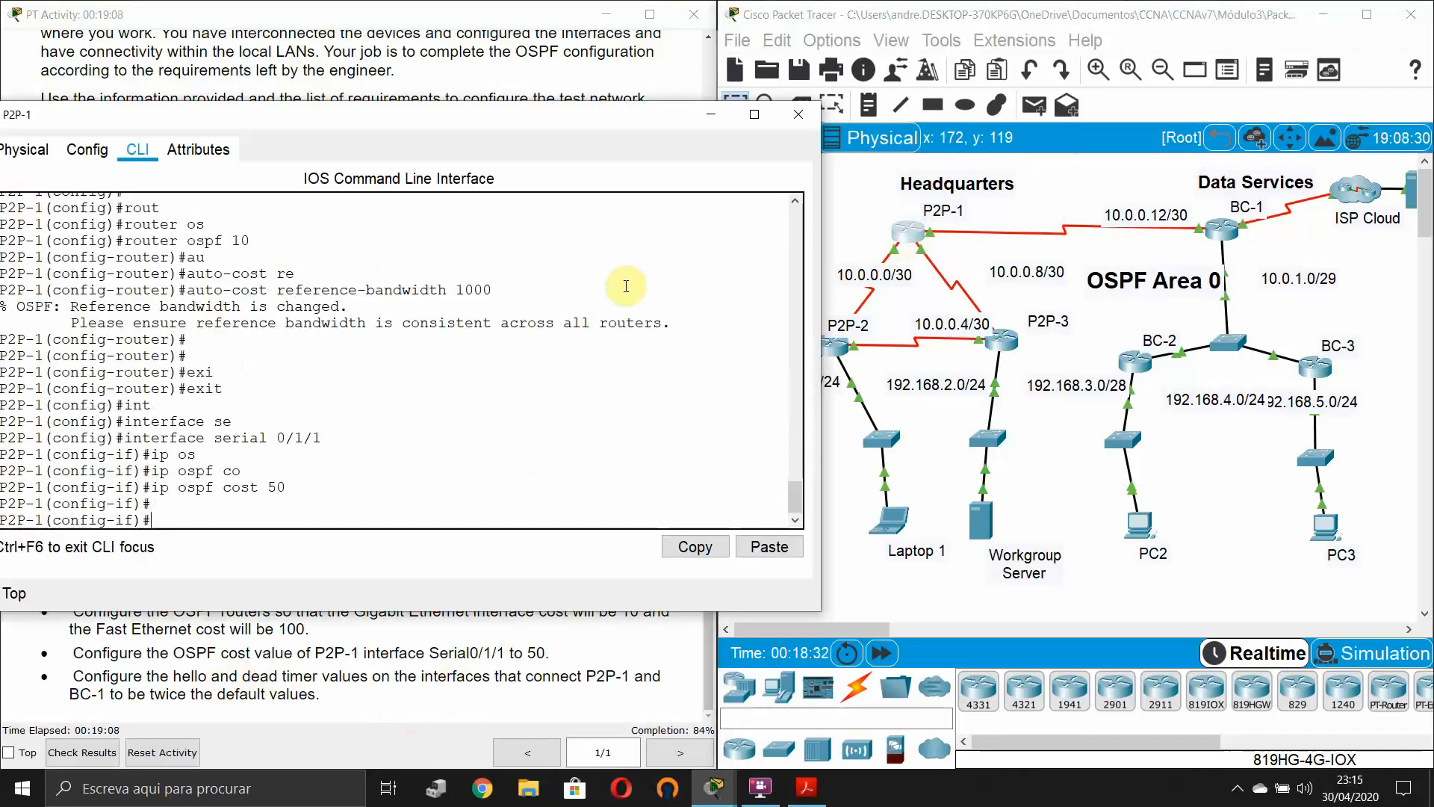
click(1066, 198)
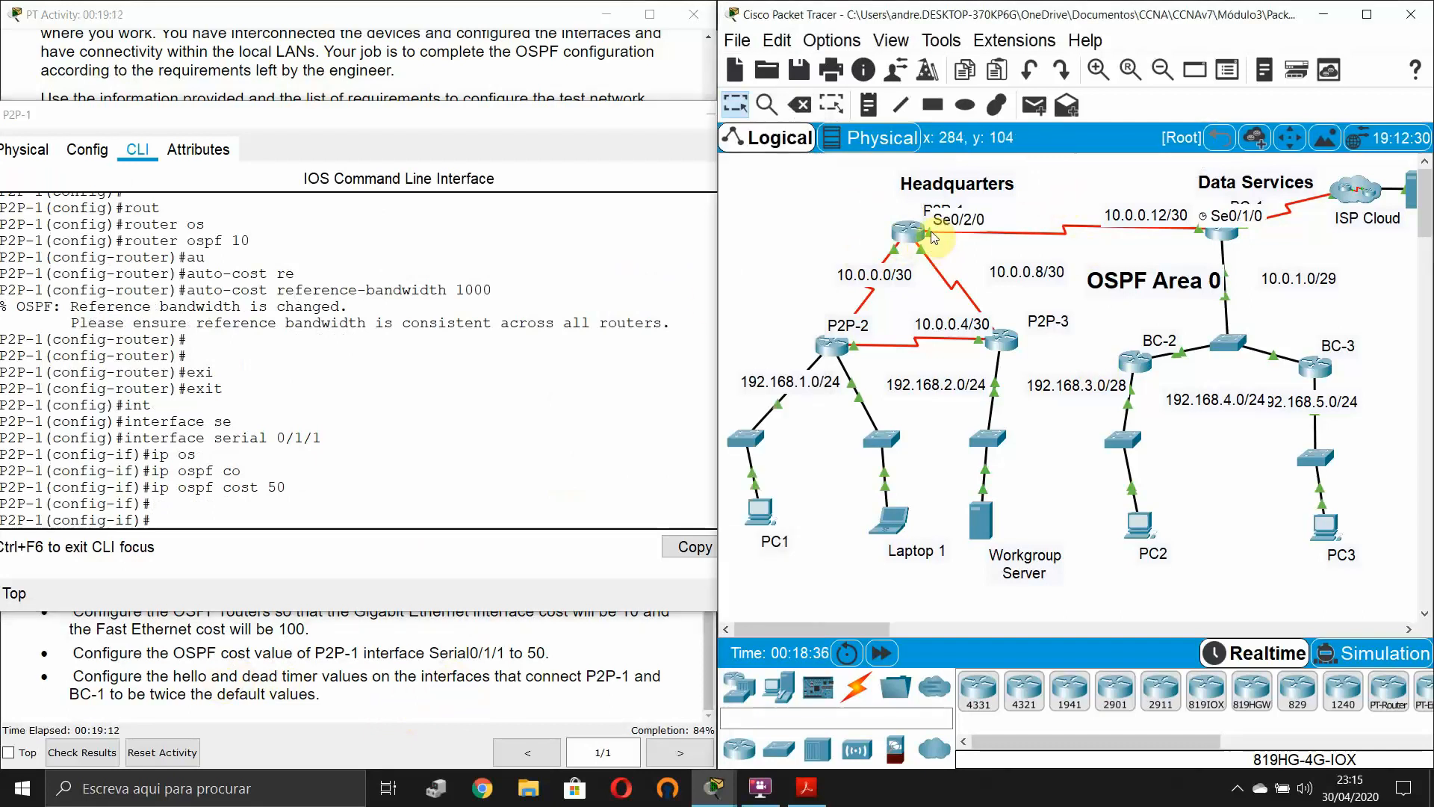
- Leave Serial 0/1/1 configuration on P2P-1 and enter configuration for interface Serial 0/2/0
click(539, 350)
text(exi)
key(Tab)
key(Return)
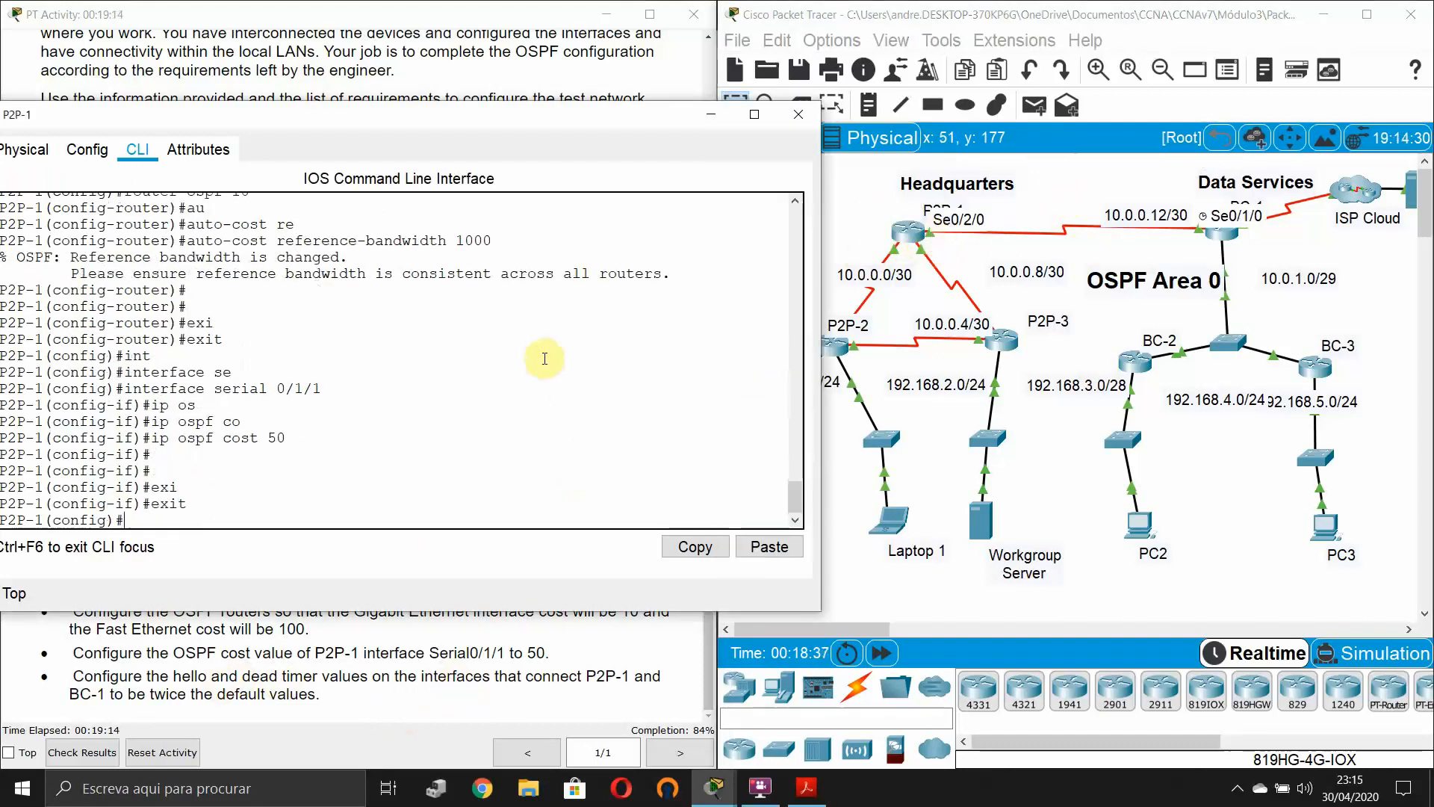
text(int)
key(Tab)
text(se)
key(Tab)
text(0)
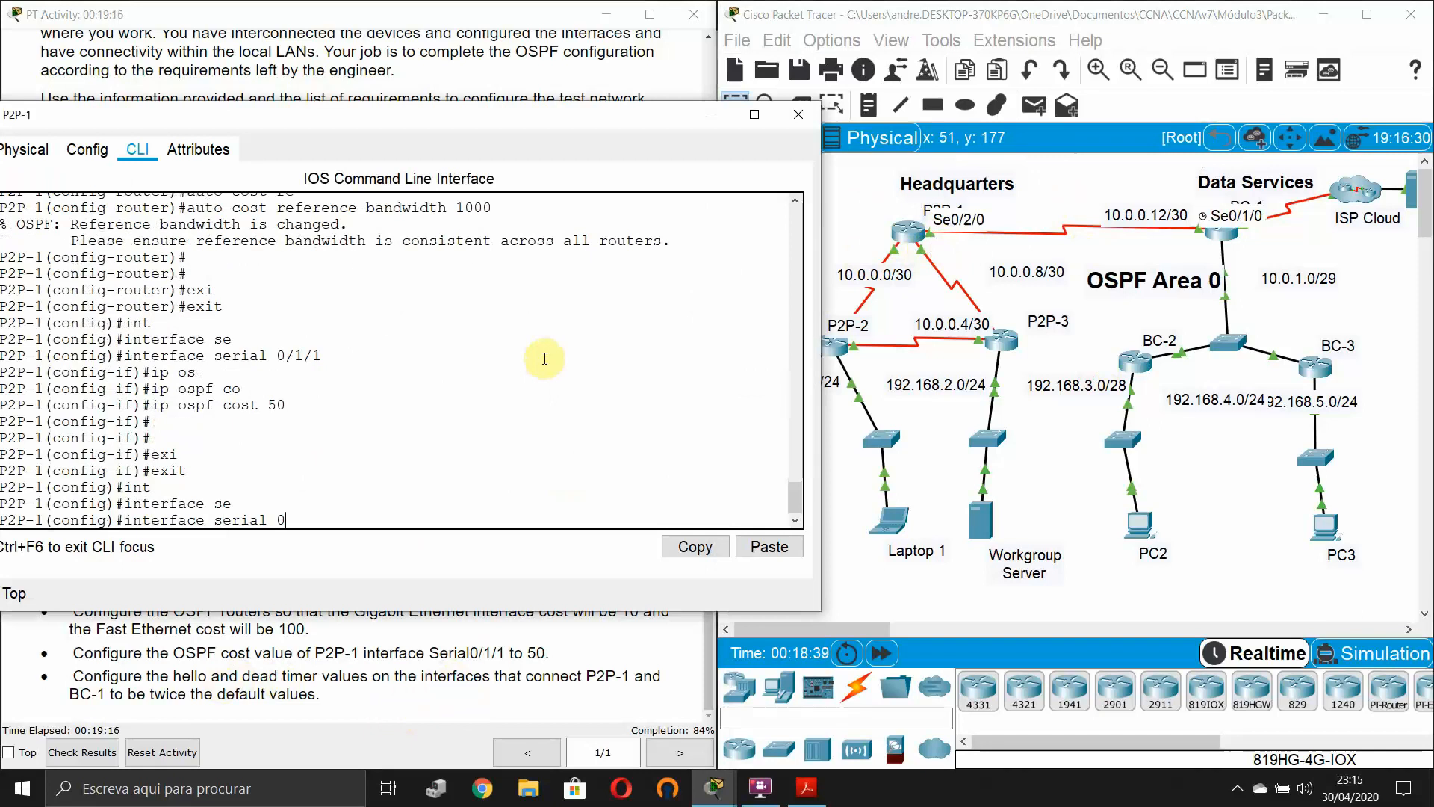
text(/1/)
key(Return)
- Set the OSPF hello interval on P2P-1's Serial 0/2/0 interface to 20 seconds
text(ip os)
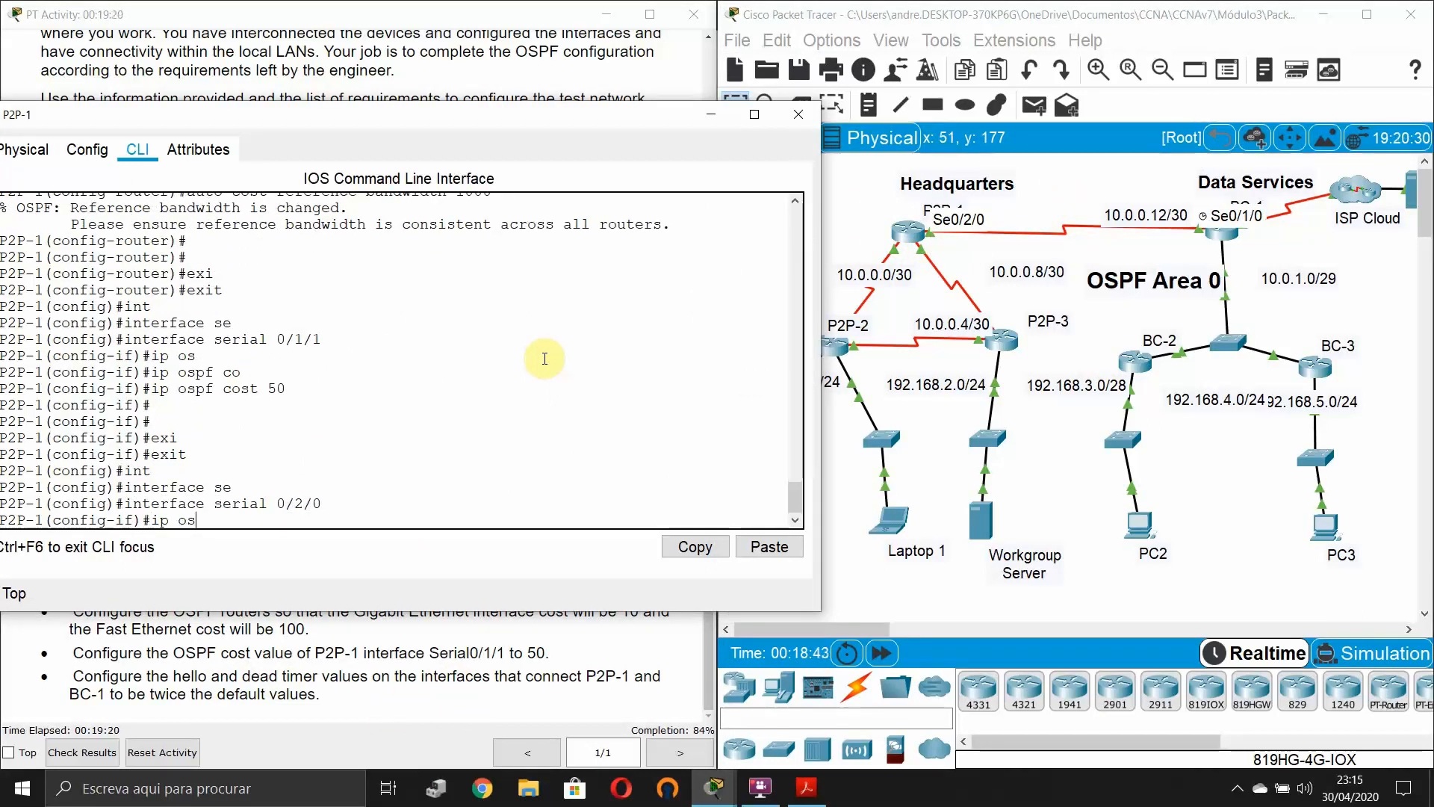
key(Tab)
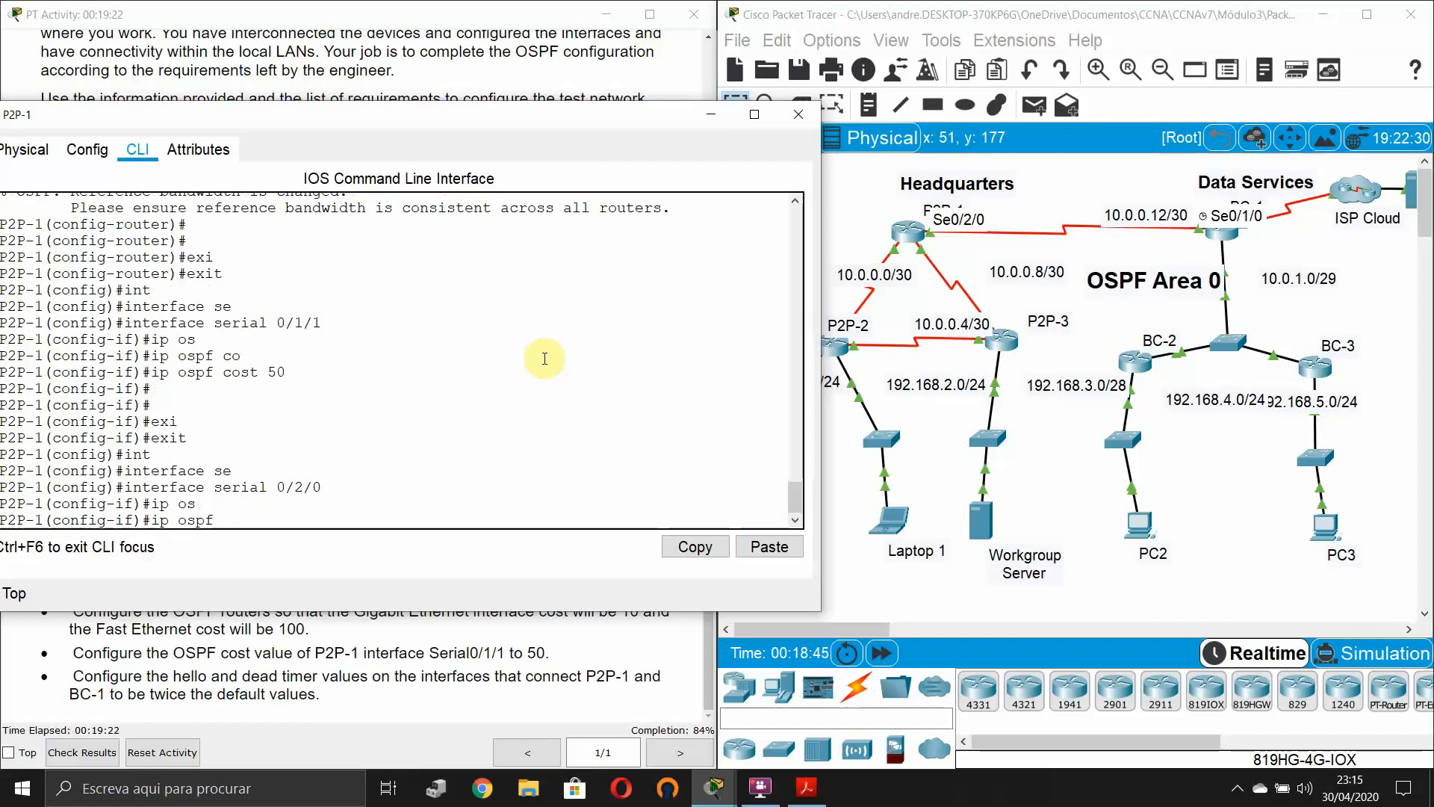
text(he)
key(Tab)
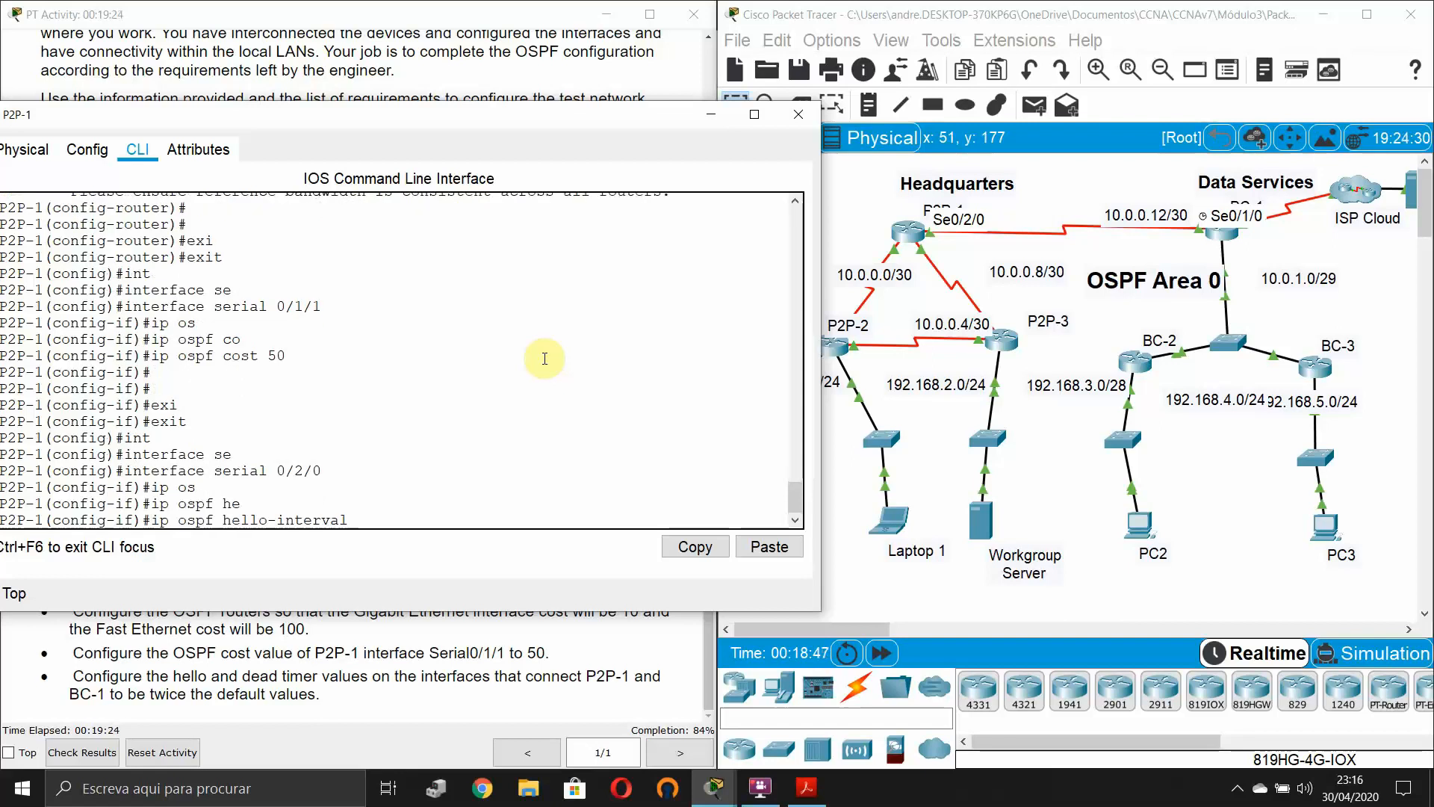
text(20)
key(Return)
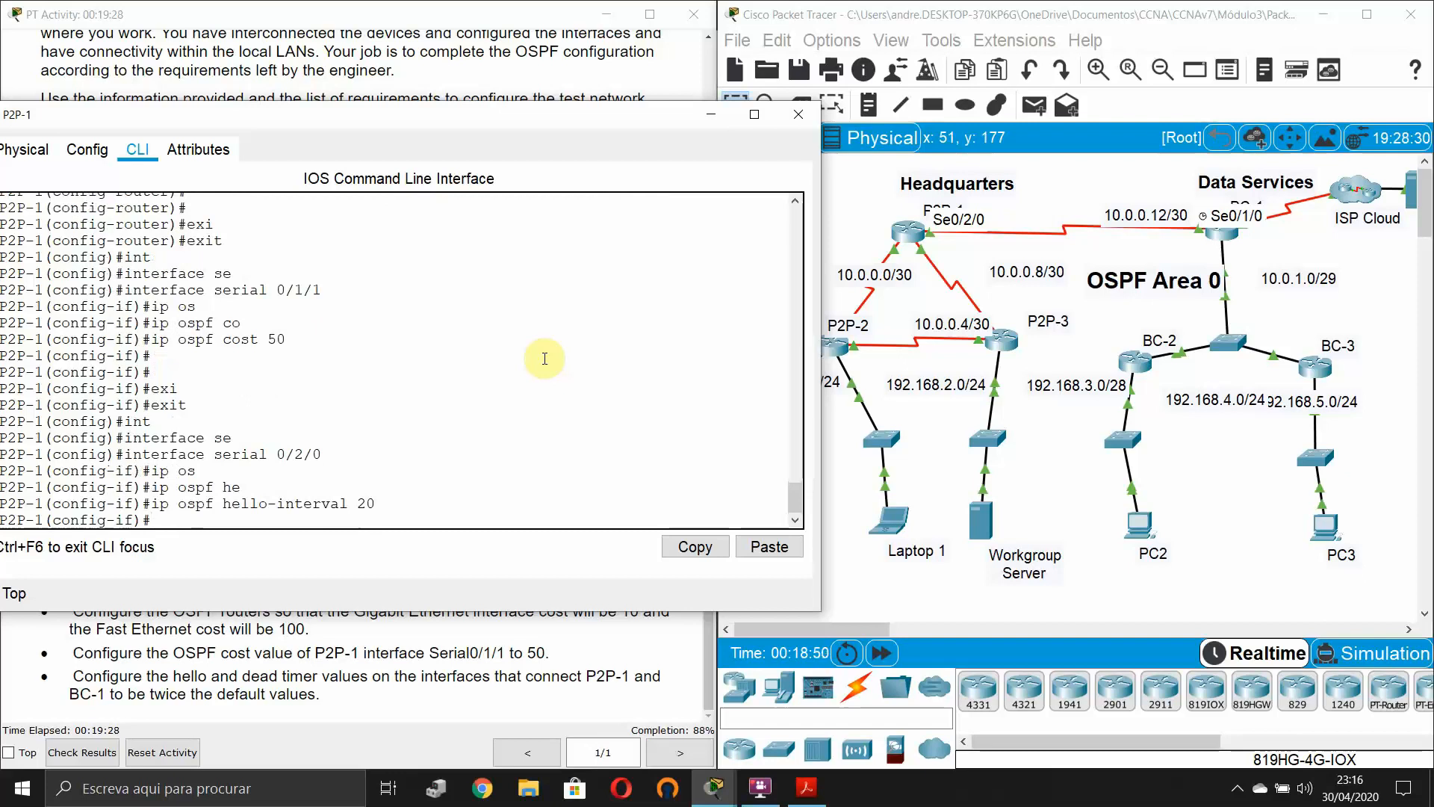
- Set the OSPF dead interval on P2P-1's Serial 0/2/0 interface to 80 seconds
text(ip os)
key(Tab)
text(de)
key(Tab)
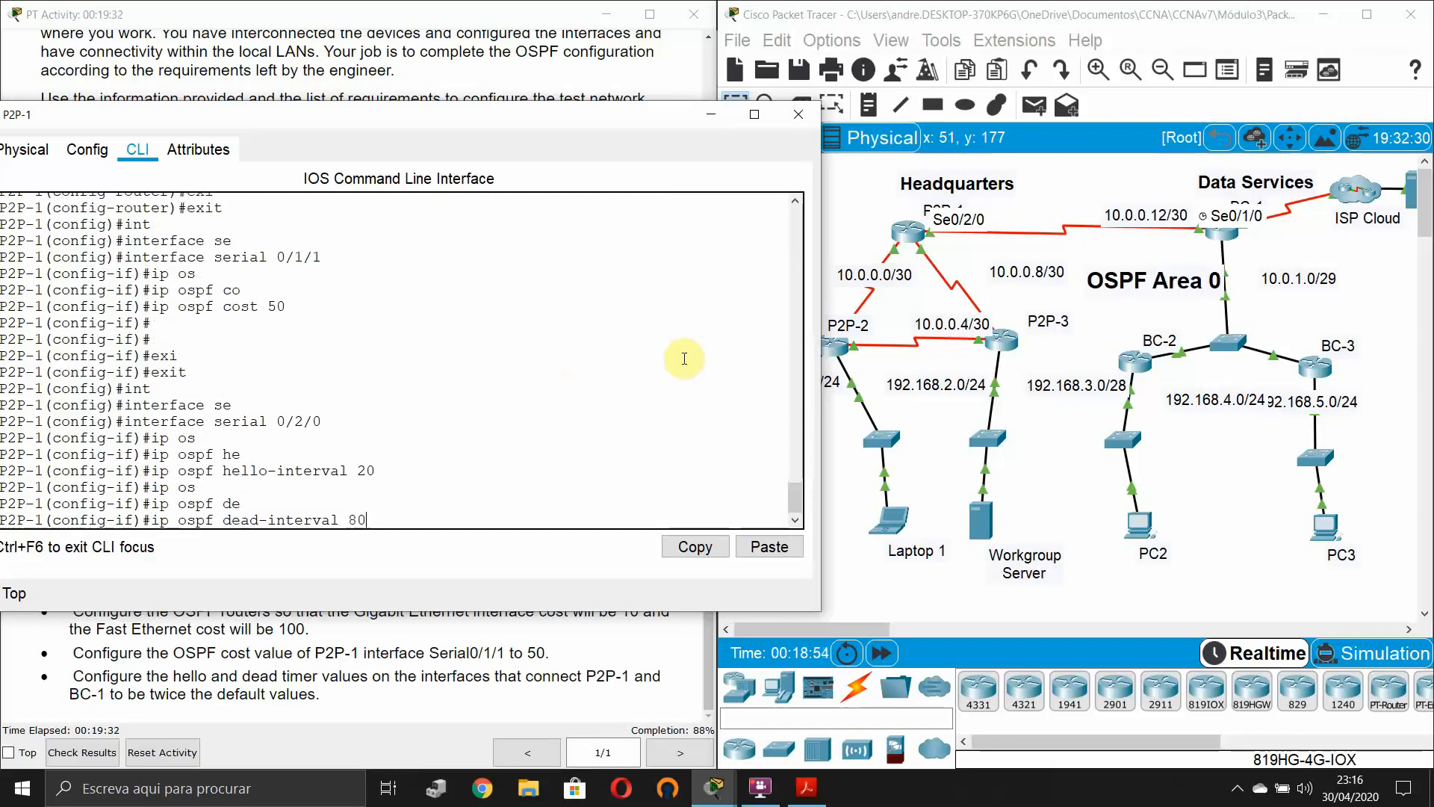
text(80)
key(Return)
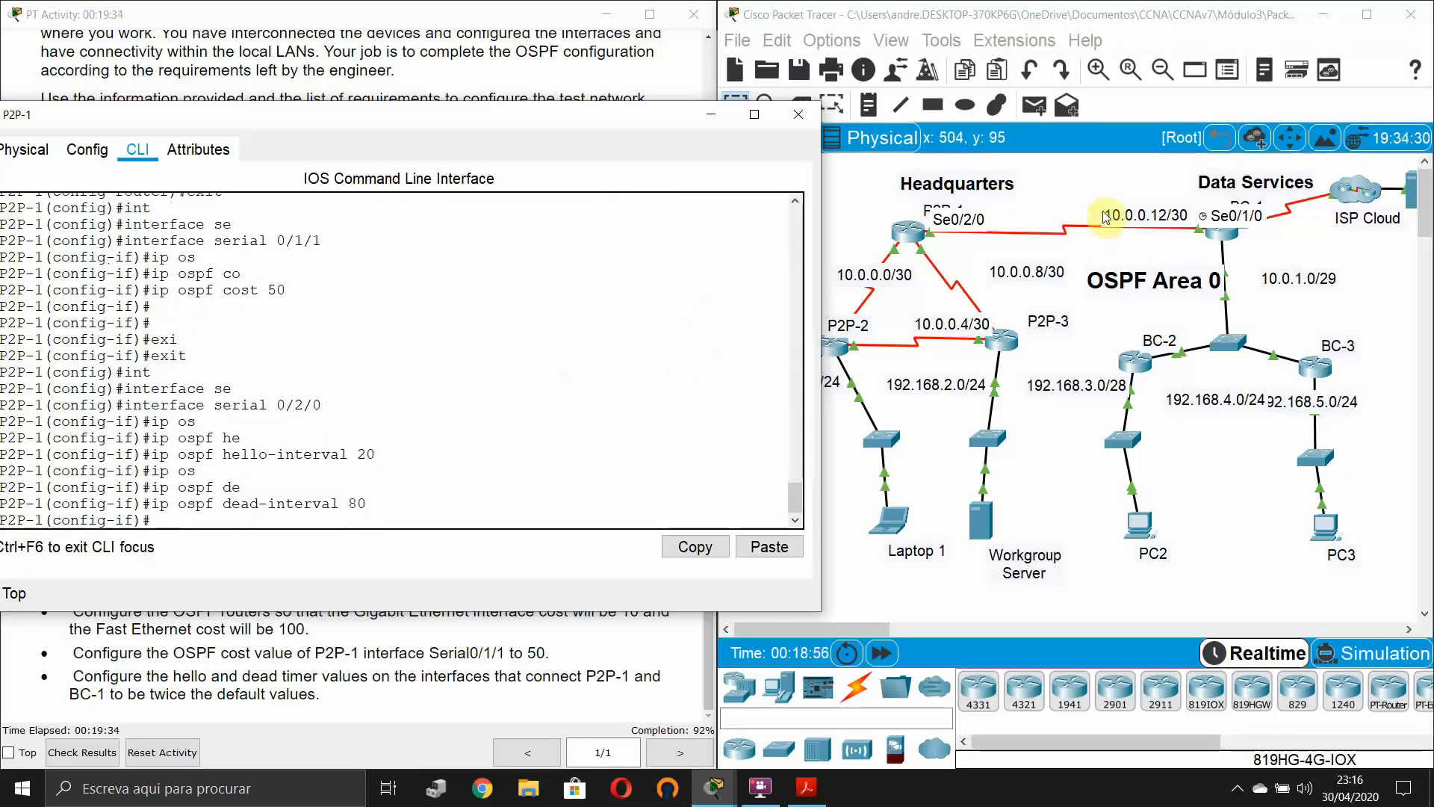
- Open BC-1's command line and leave OSPF router configuration for global configuration
click(1120, 230)
click(1218, 237)
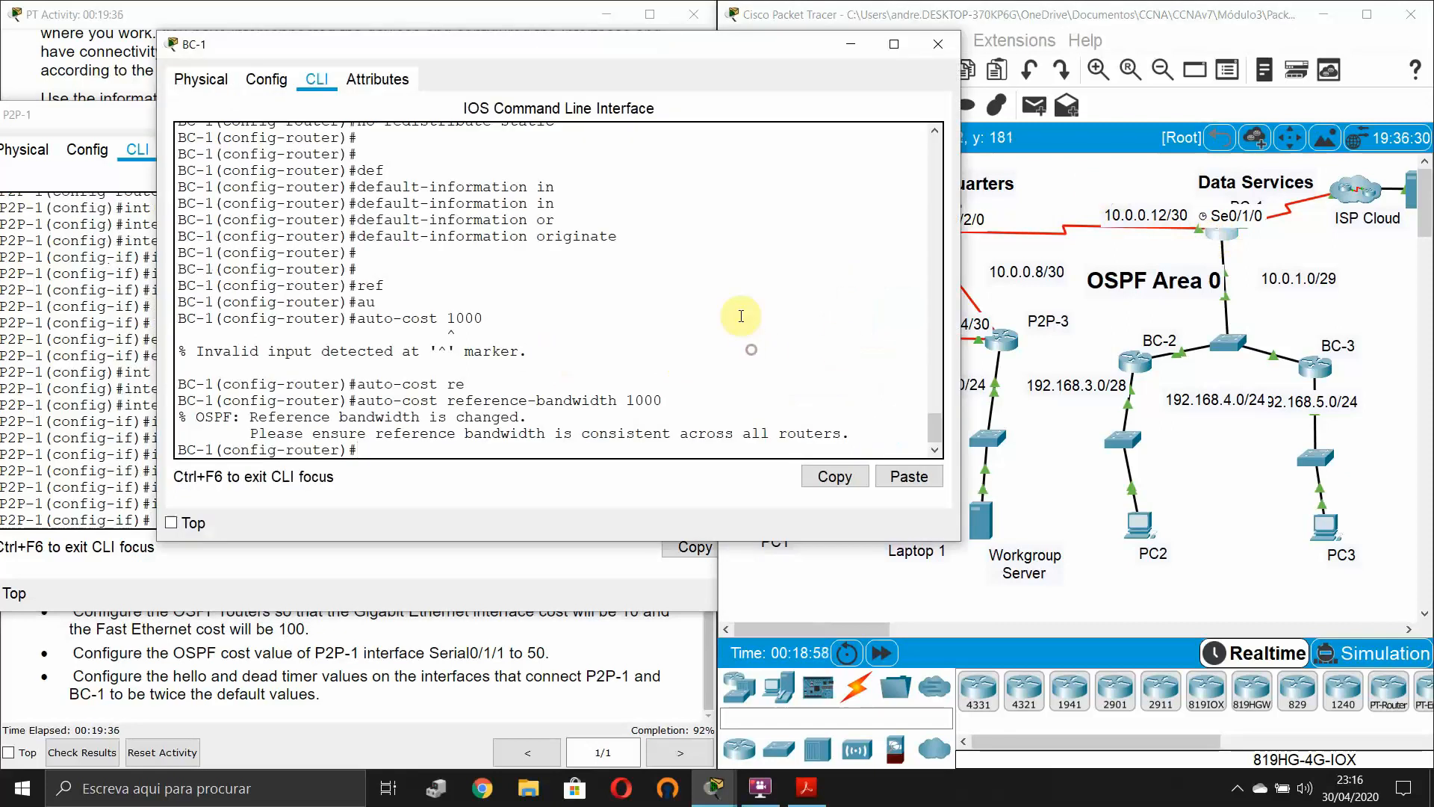
text(e)
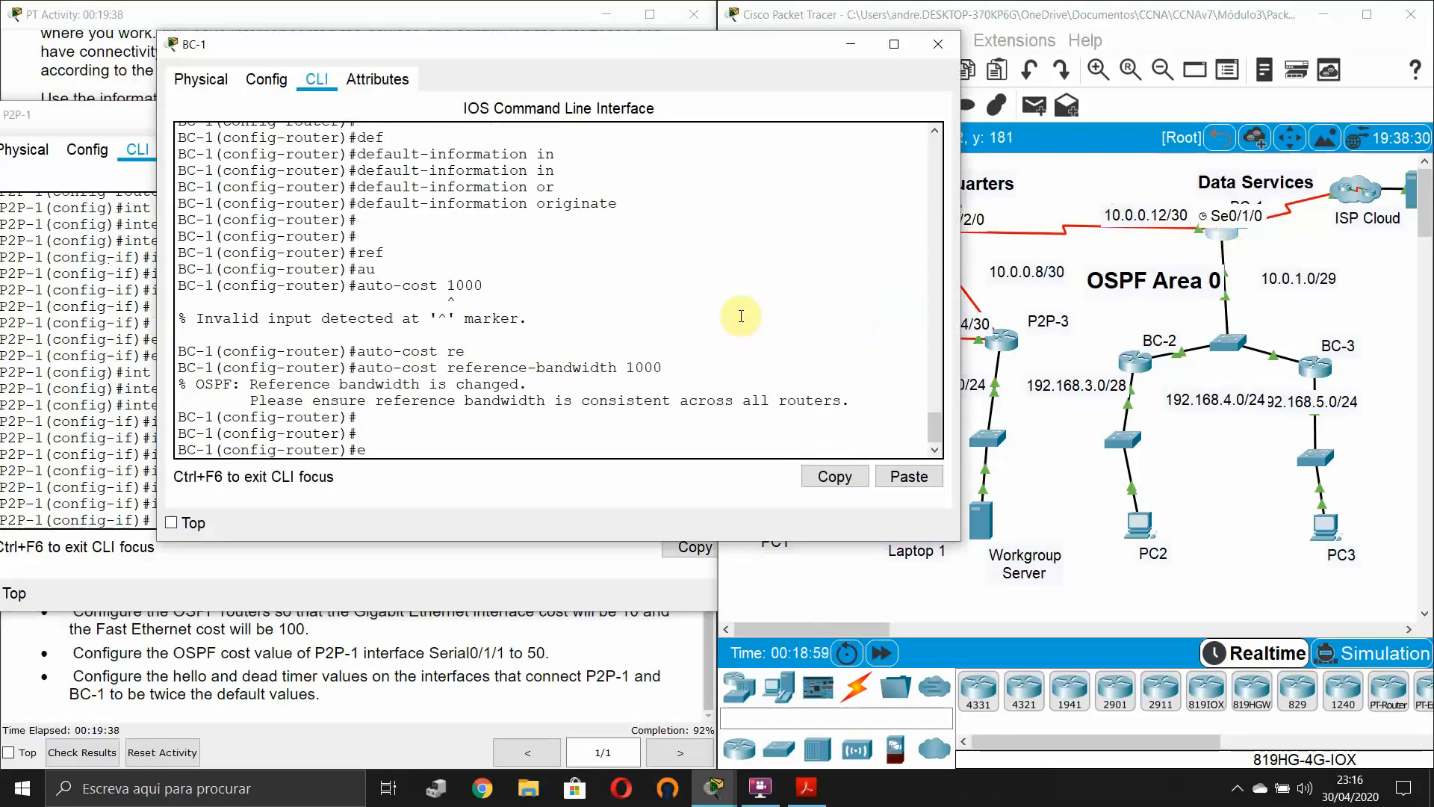
text(xi)
key(Tab)
key(Return)
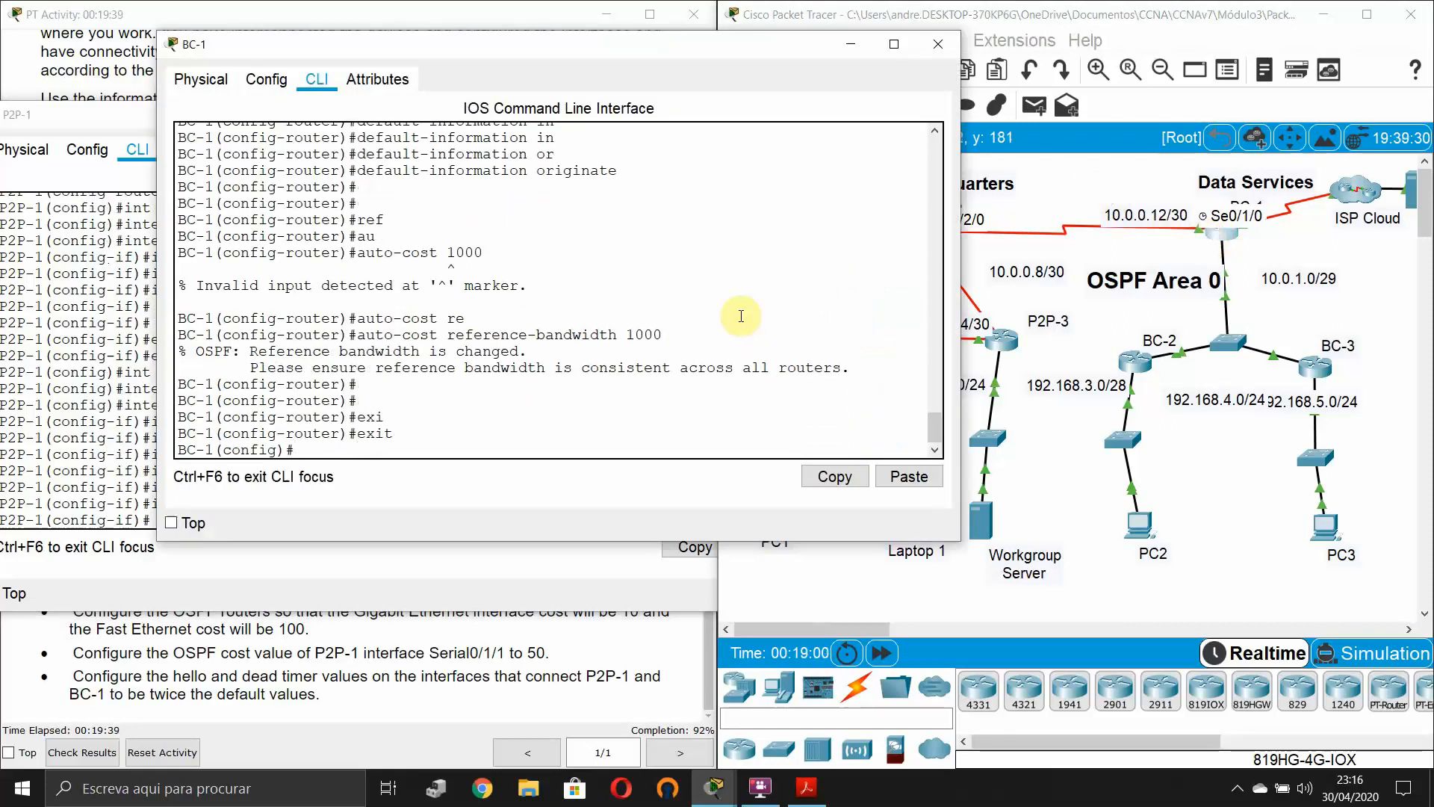
- Check the interfaces on the P2P-1 to BC-1 link and enter configuration for Serial 0/1/0 on BC-1
click(1337, 254)
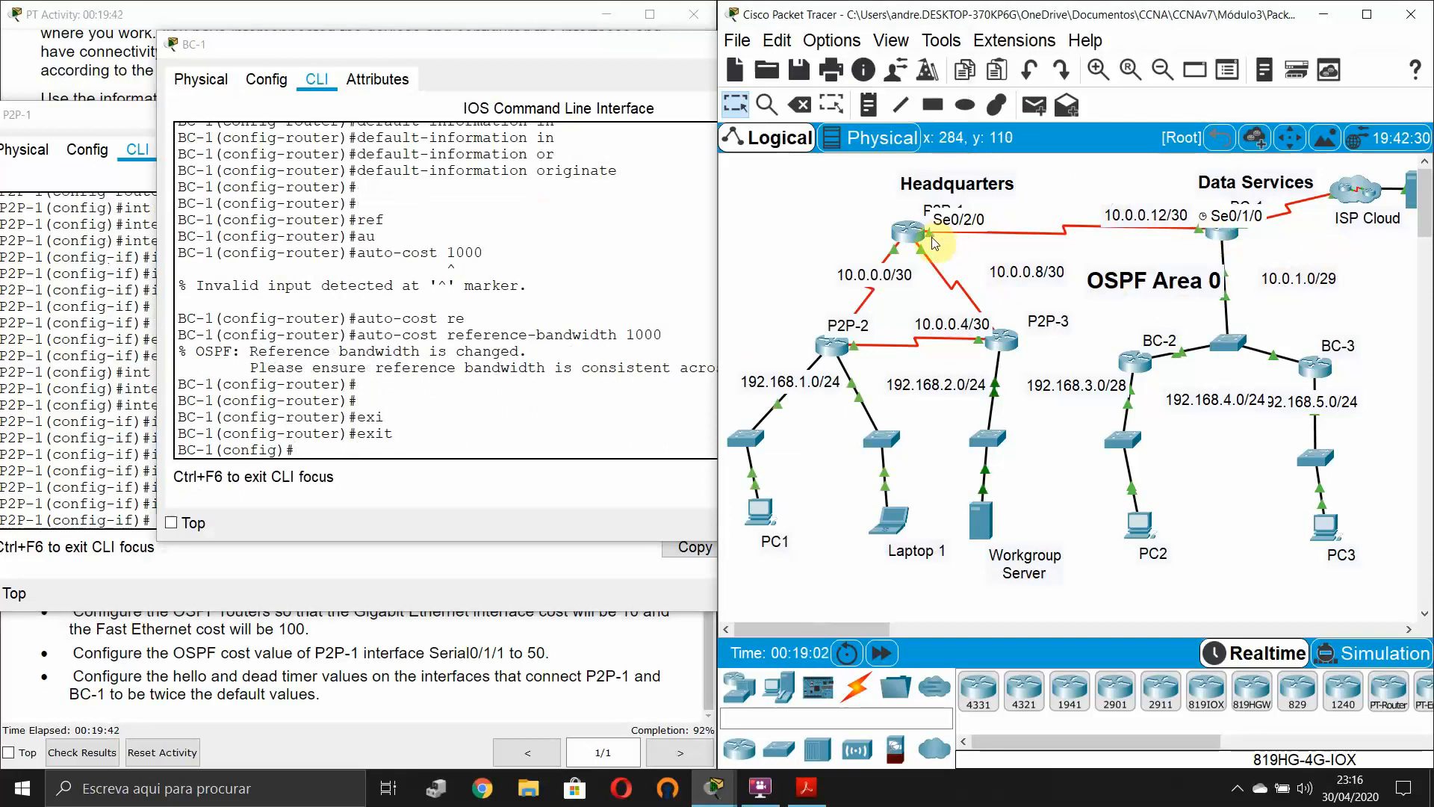
mouse_move(934, 239)
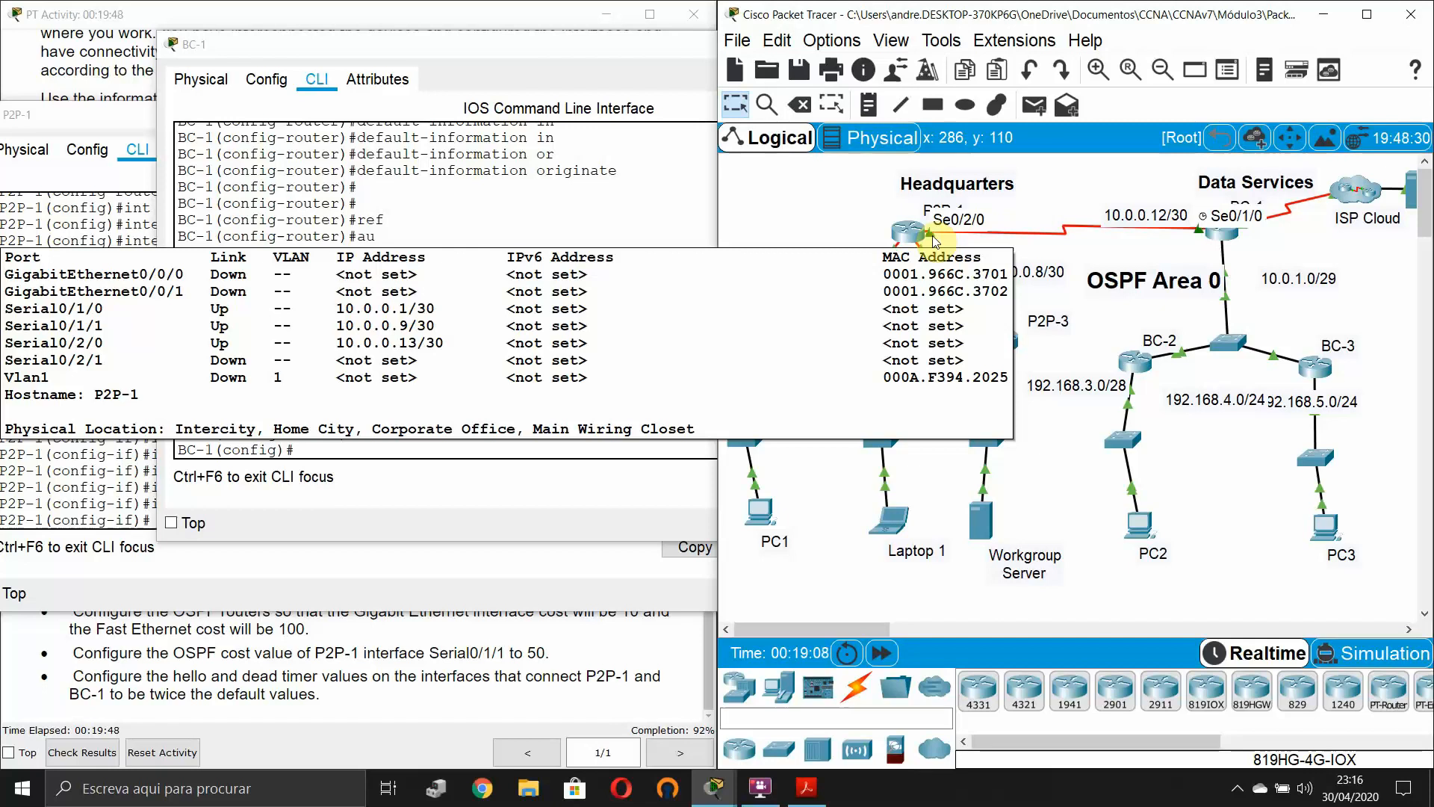
click(618, 213)
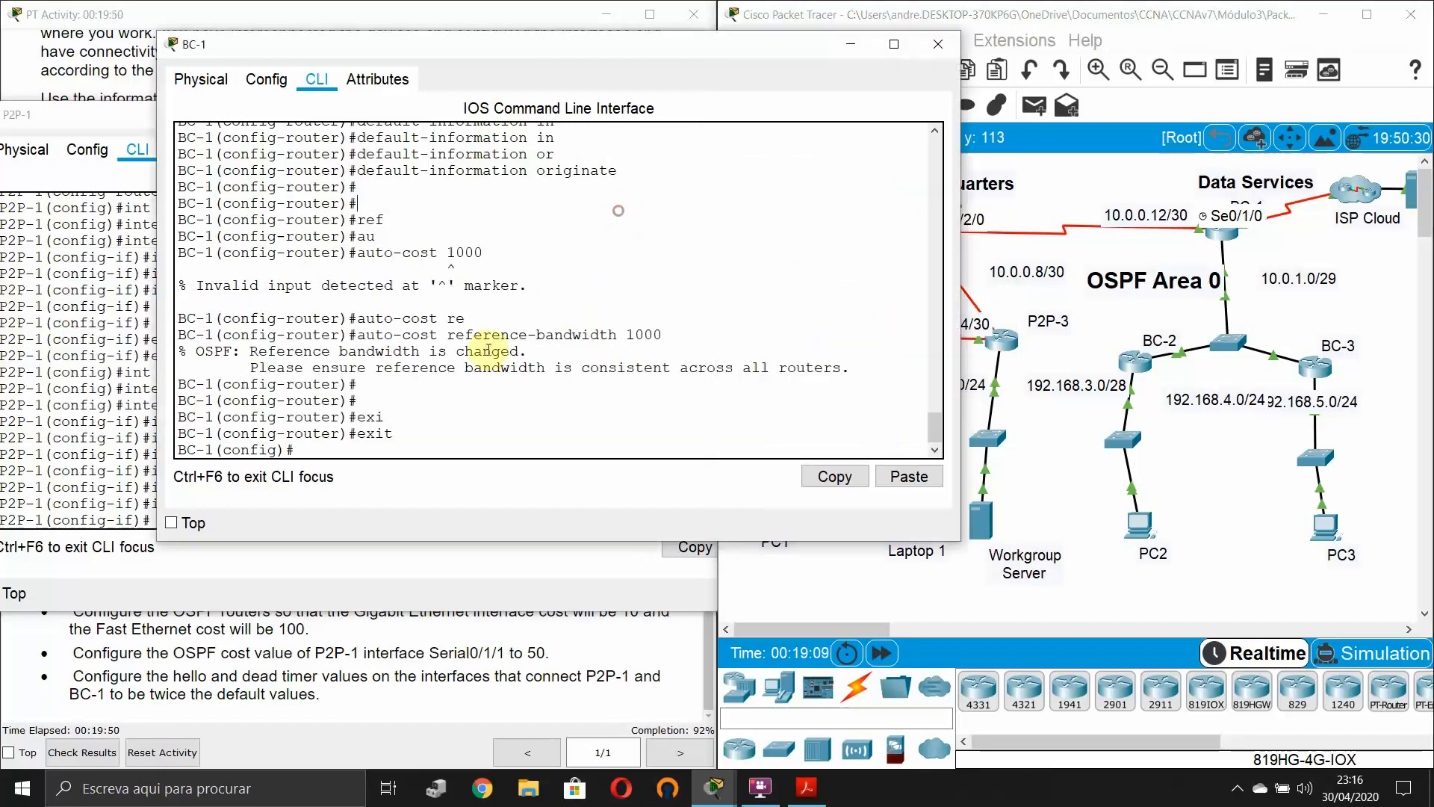
text(int)
key(Tab)
text(se)
key(Tab)
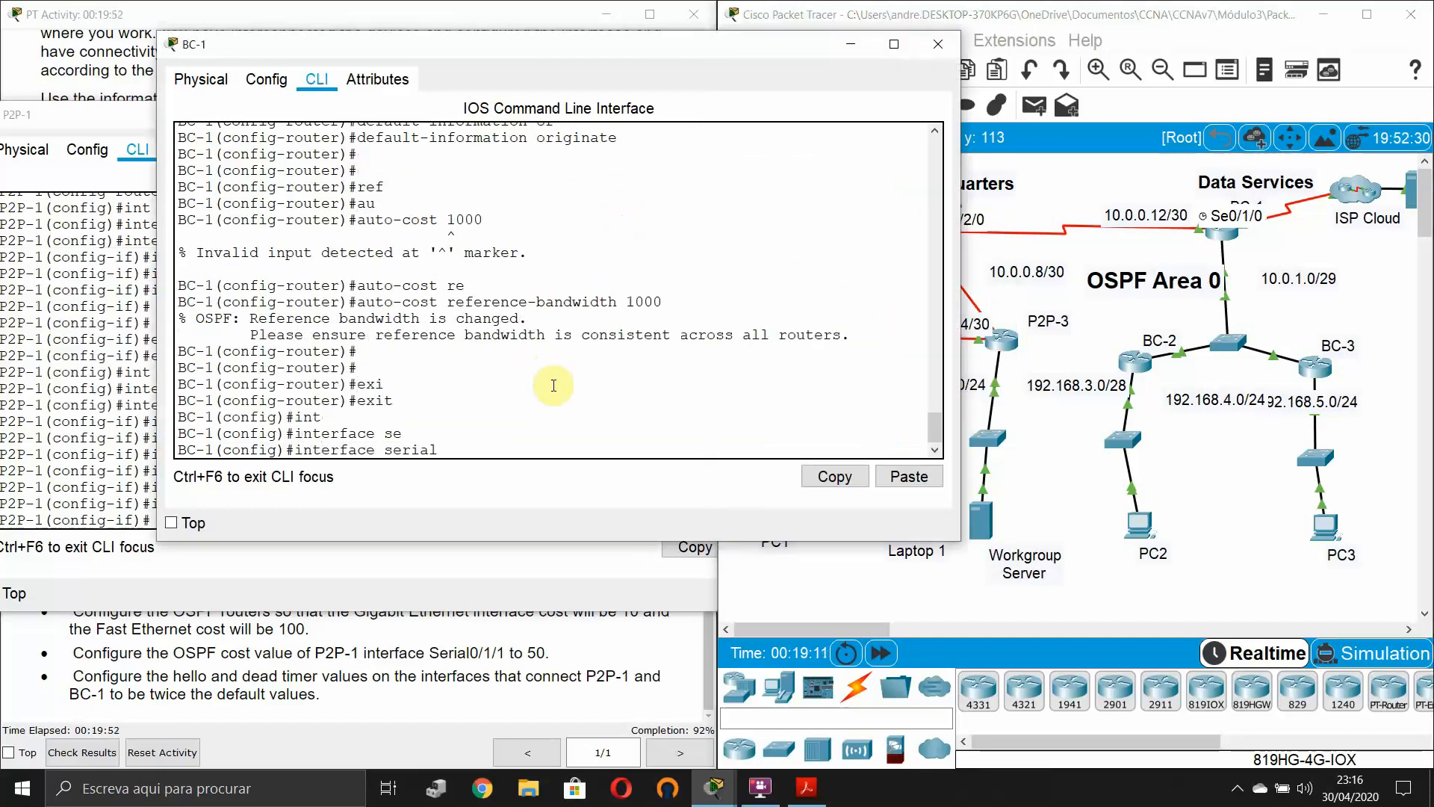
text(0/1/0)
key(Return)
- Set the OSPF hello interval on BC-1's Serial 0/1/0 interface to 20 seconds
text(ip os)
key(Tab)
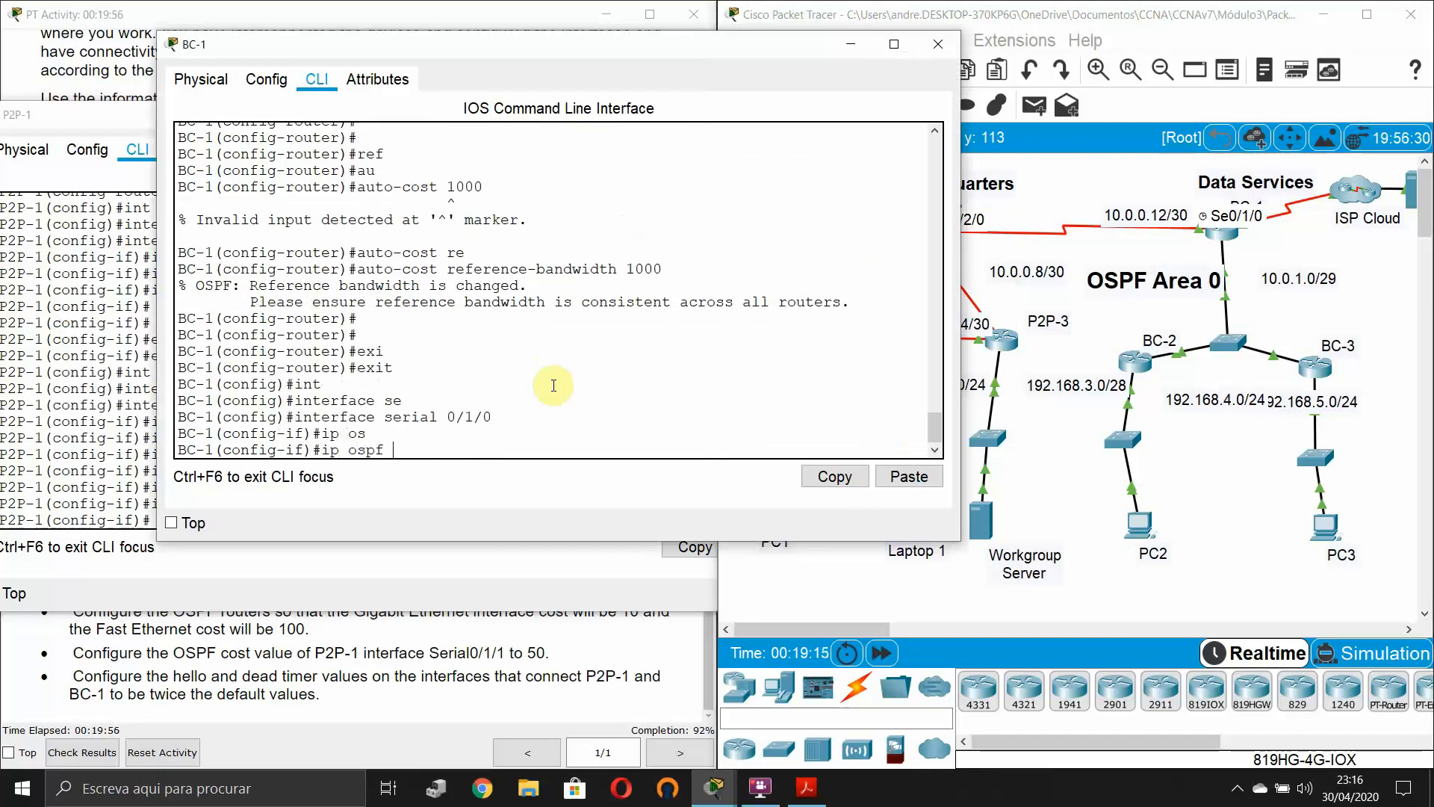
text(he)
key(Tab)
text(20)
key(Return)
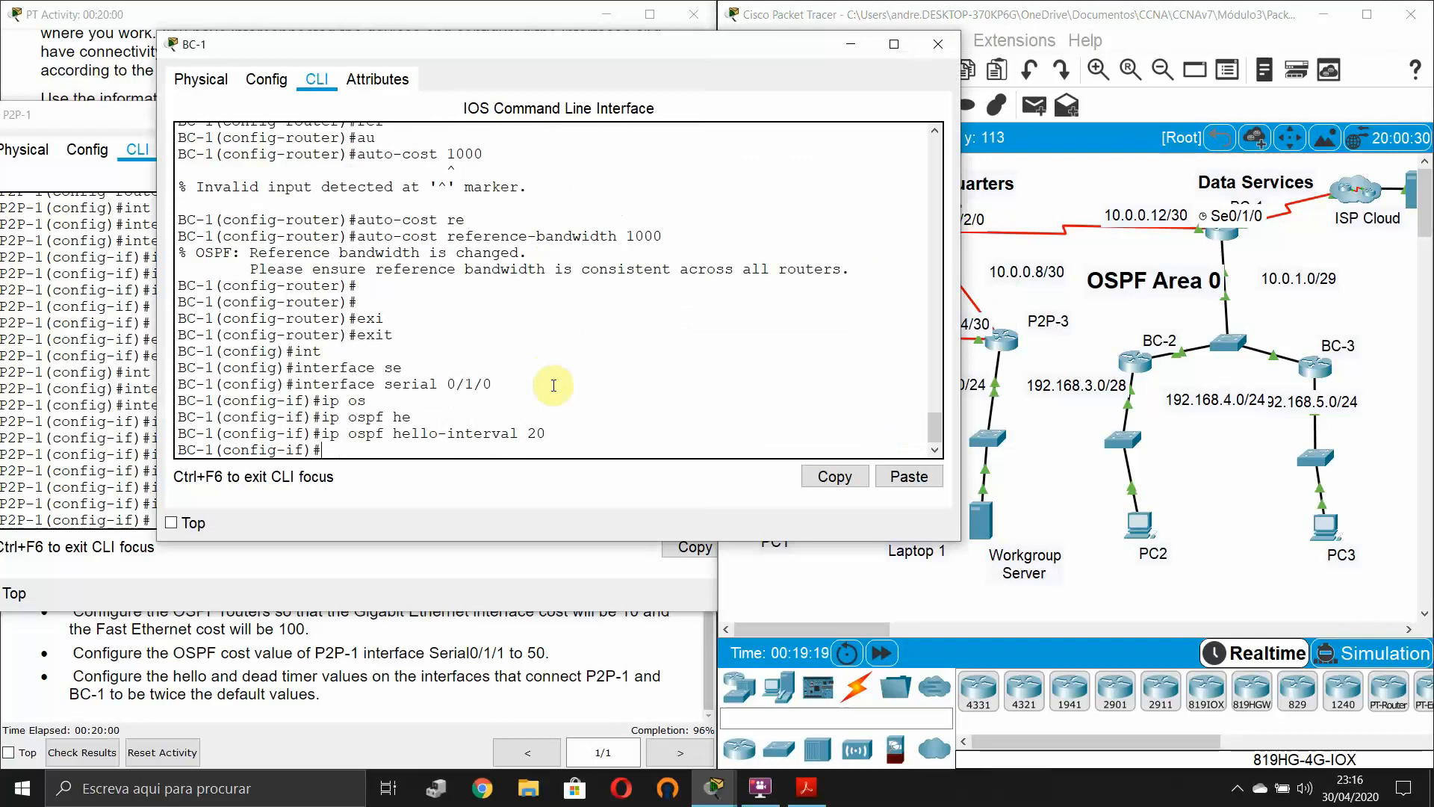
- Set the OSPF dead interval on BC-1's Serial 0/1/0 interface to 80 seconds
text(ip os)
key(Tab)
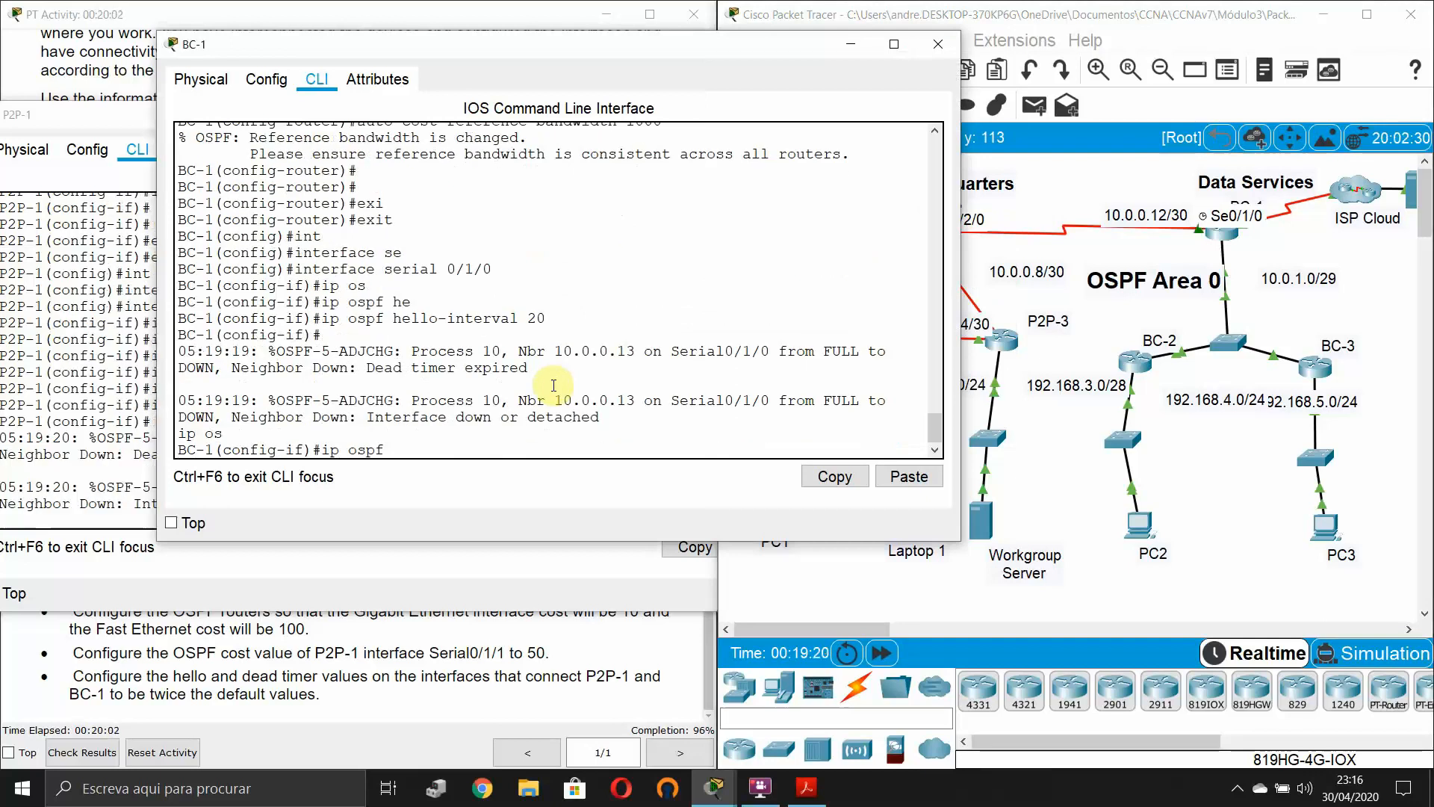
text(de)
key(Tab)
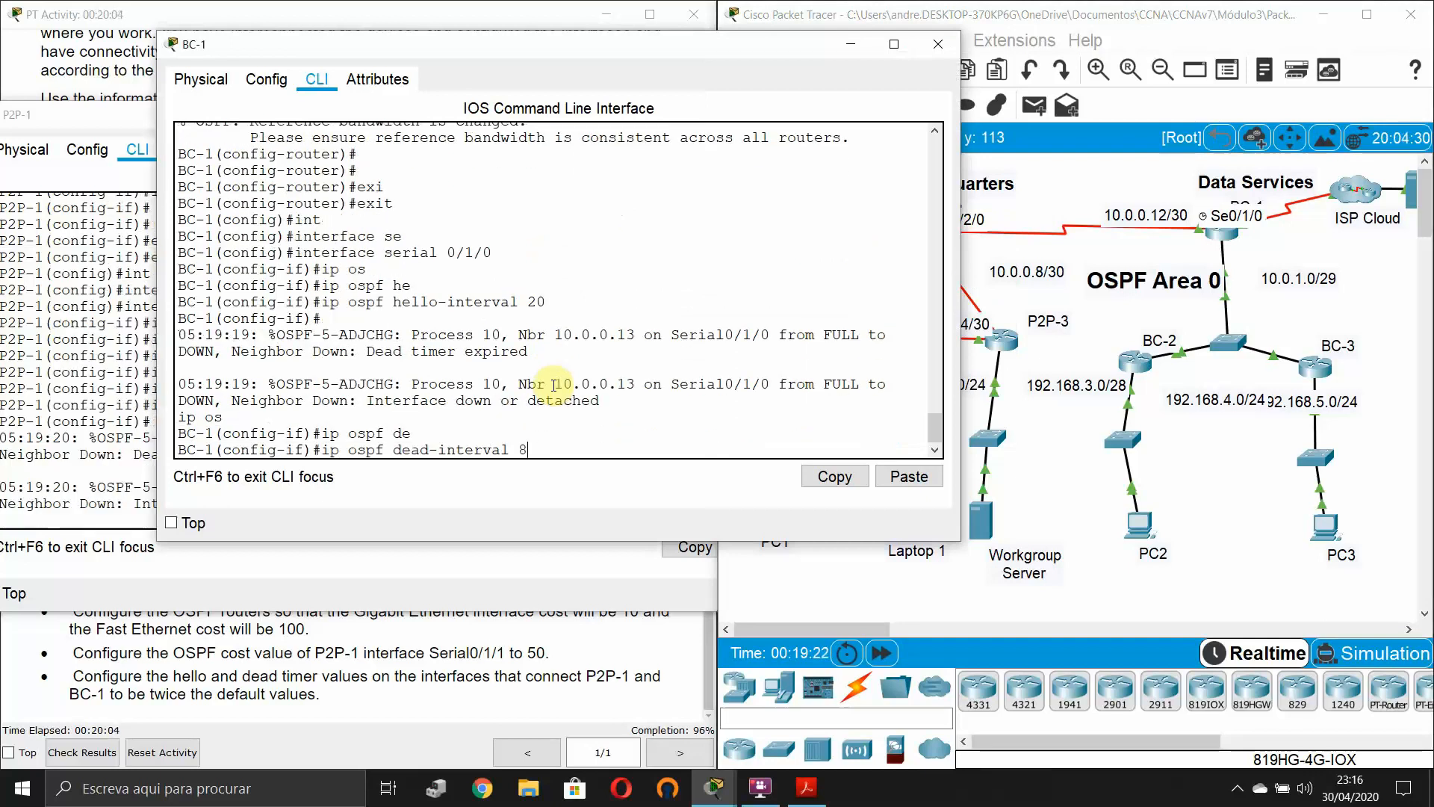
text(80)
key(Return)
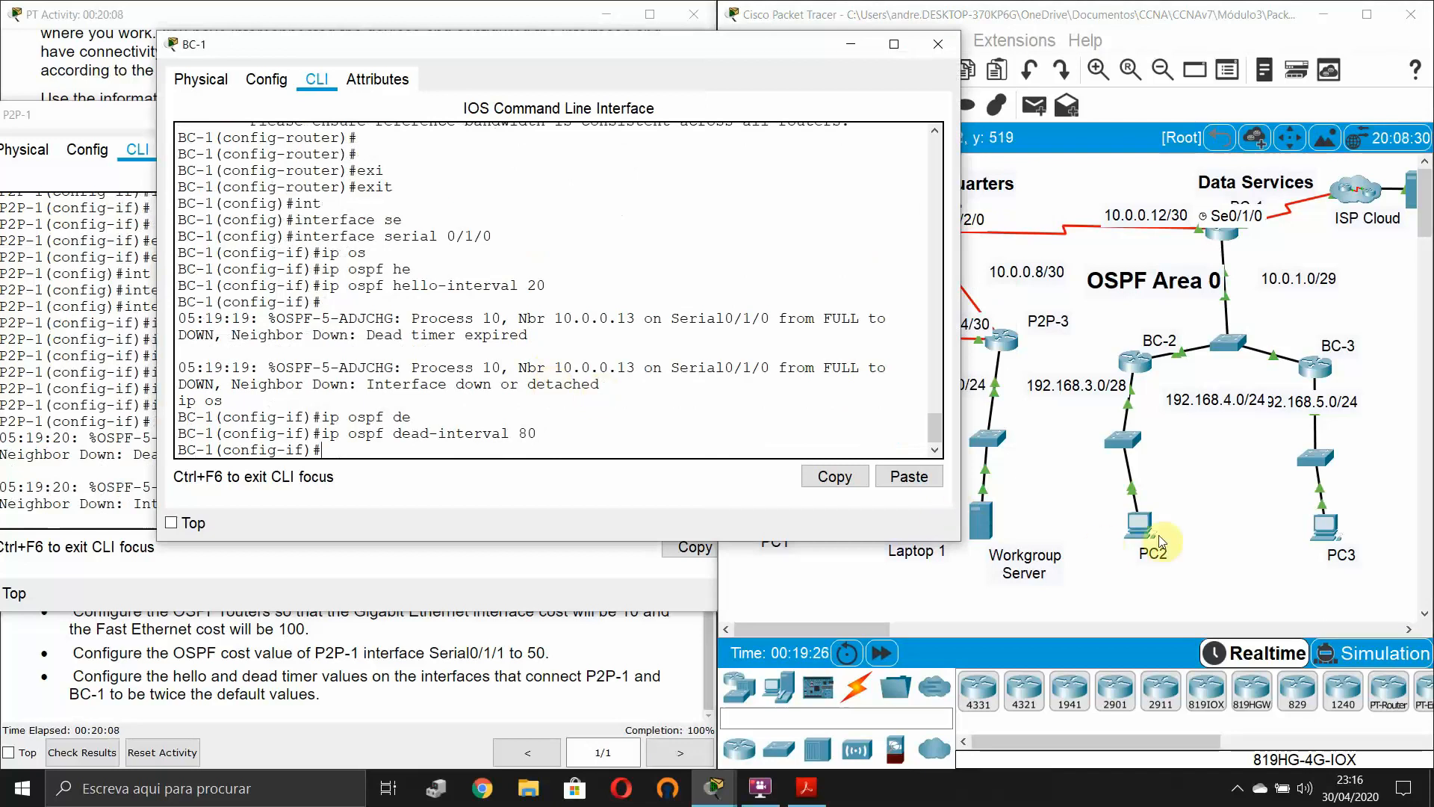
- Open PC1's command prompt and ping the Internet Server at 203.0.113.100
click(1071, 522)
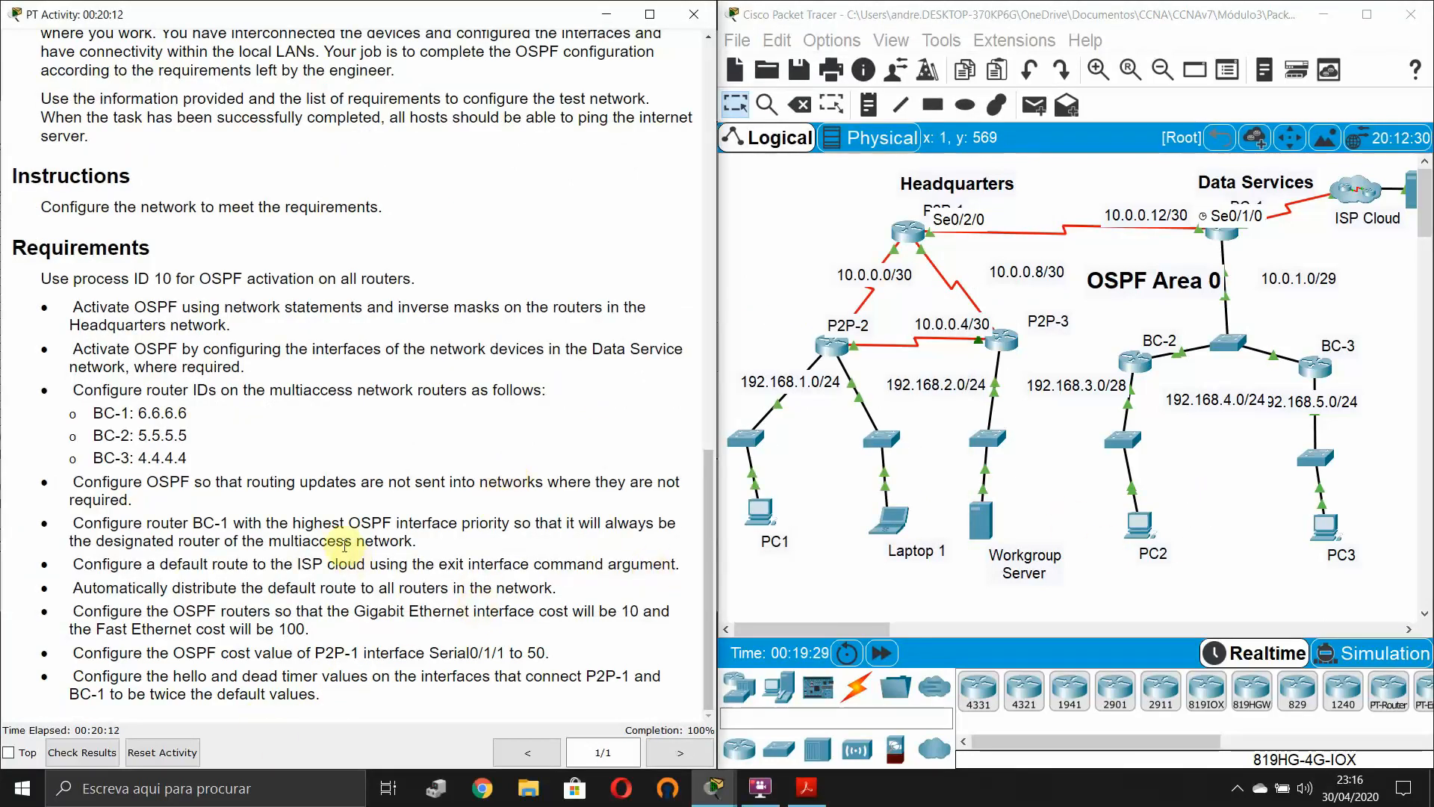
click(777, 590)
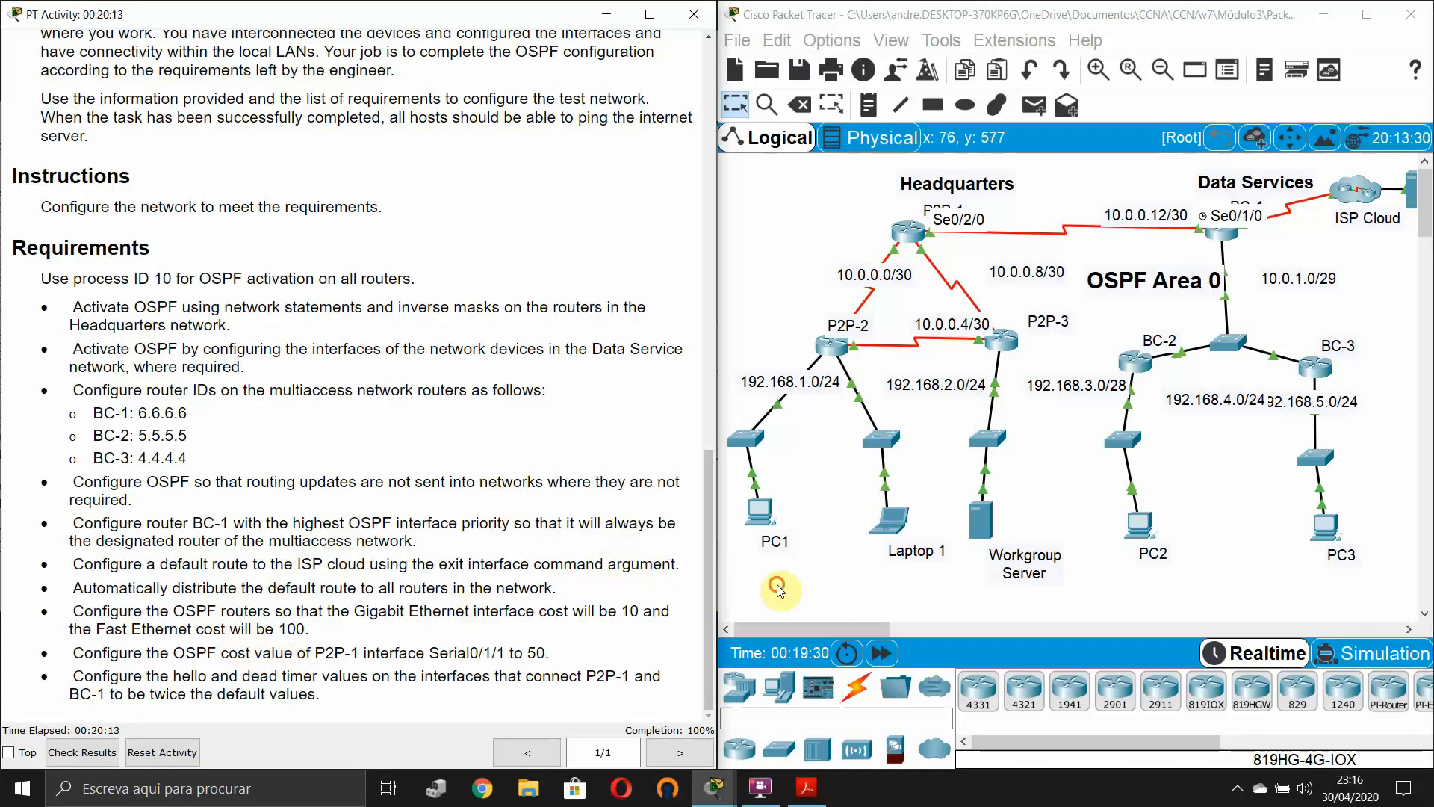
click(761, 514)
click(723, 134)
drag(723, 134, 404, 127)
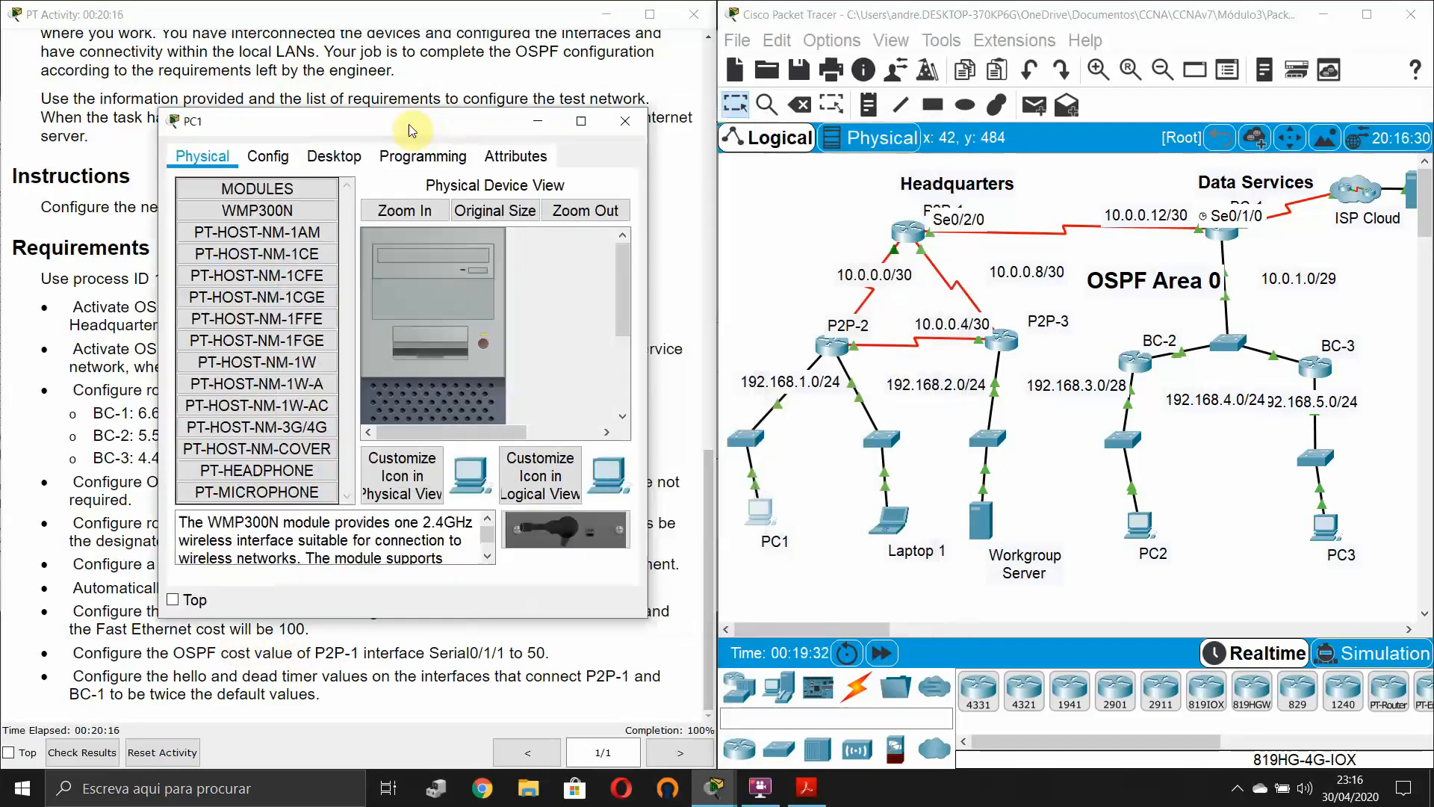
drag(864, 637, 932, 631)
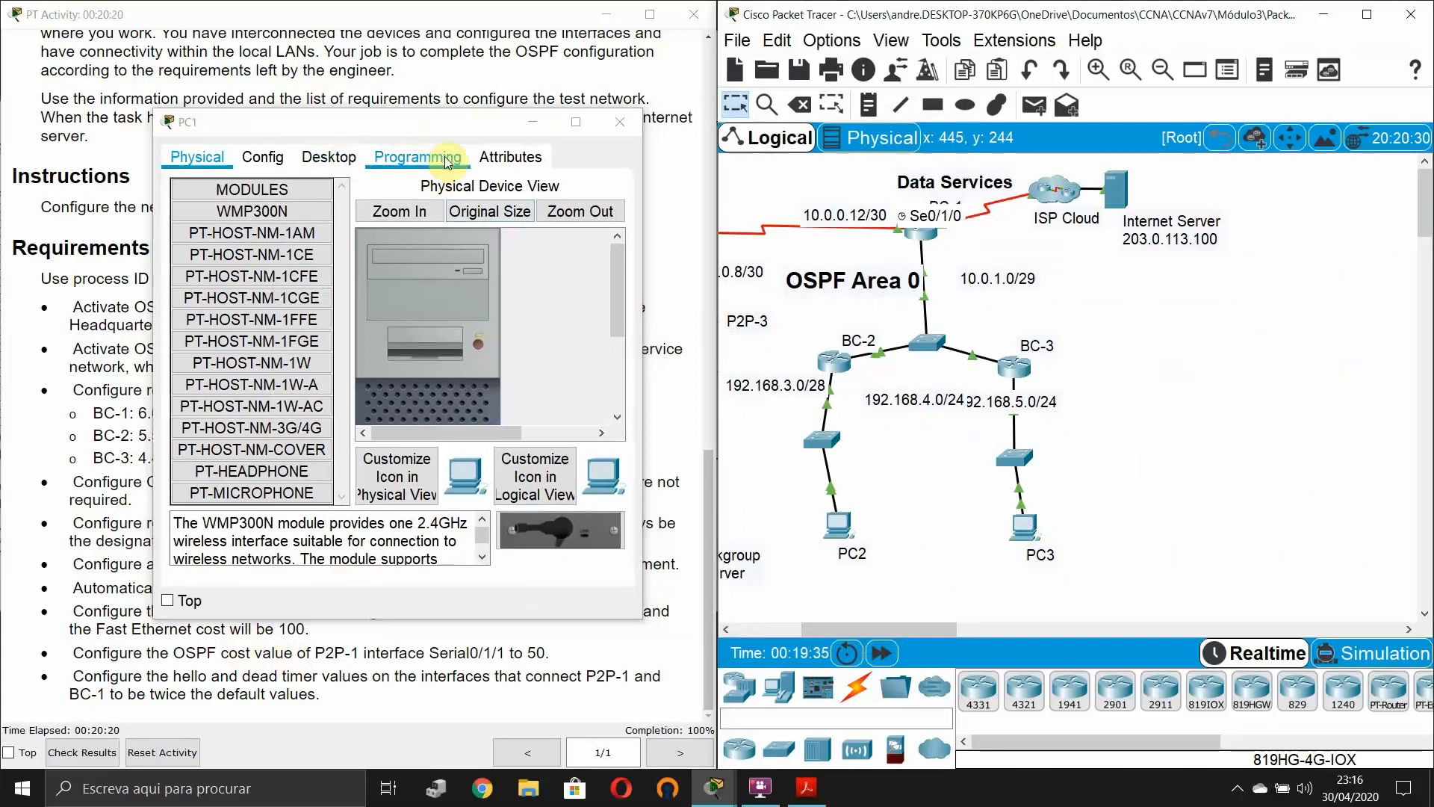
click(332, 157)
click(471, 220)
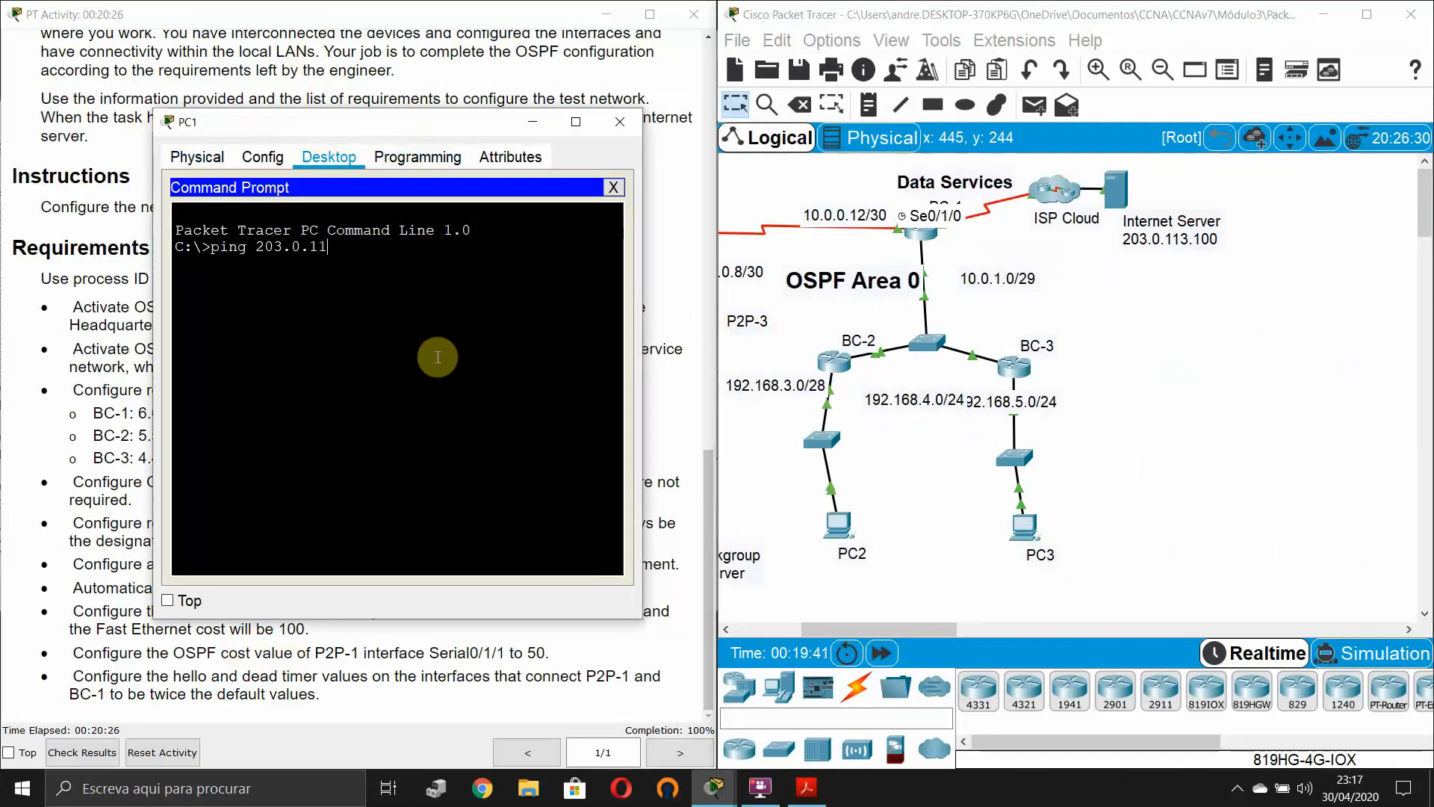
key(Return)
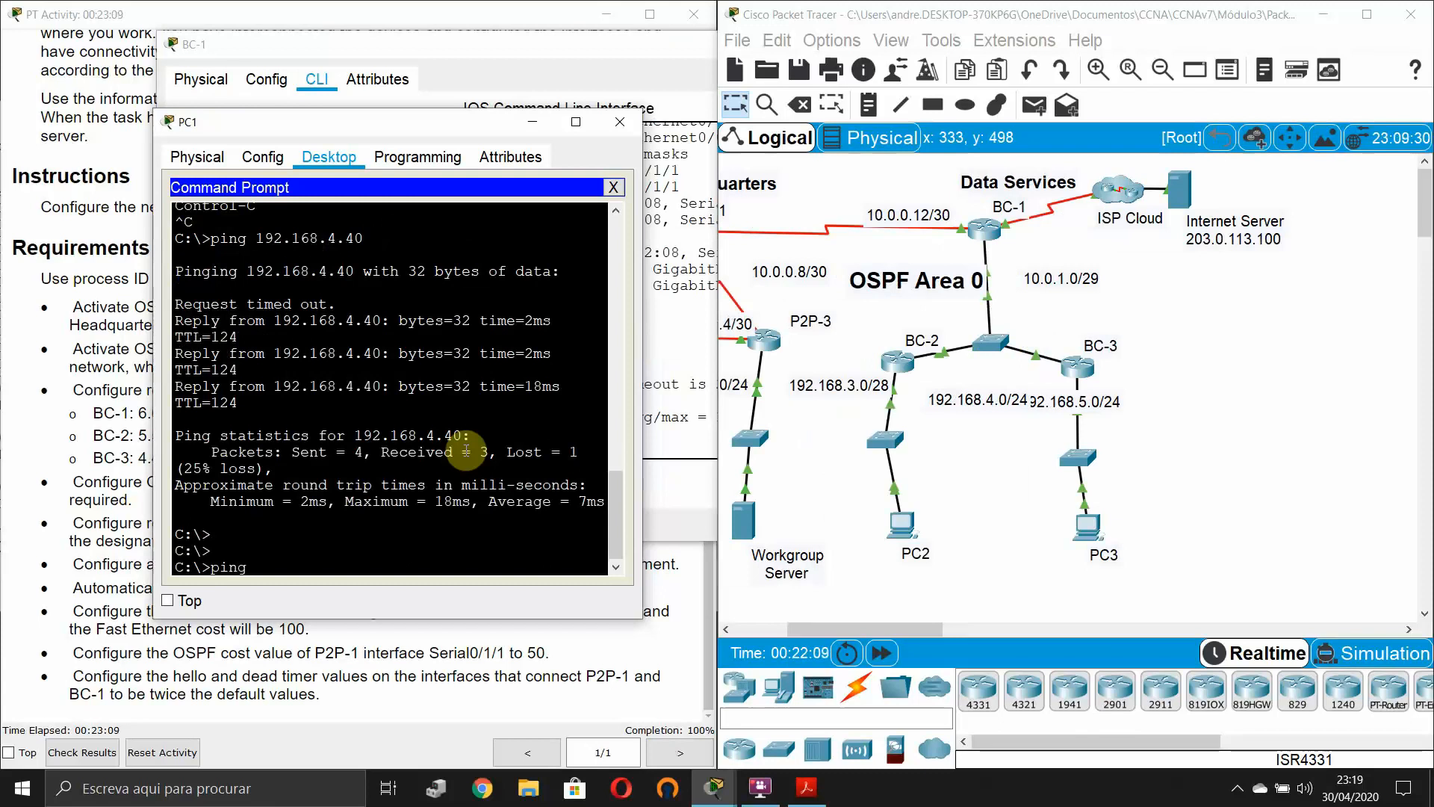
- Run a ping from PC1 to the Internet Server at 203.0.113.100
key(BackSpace)
text(203.)
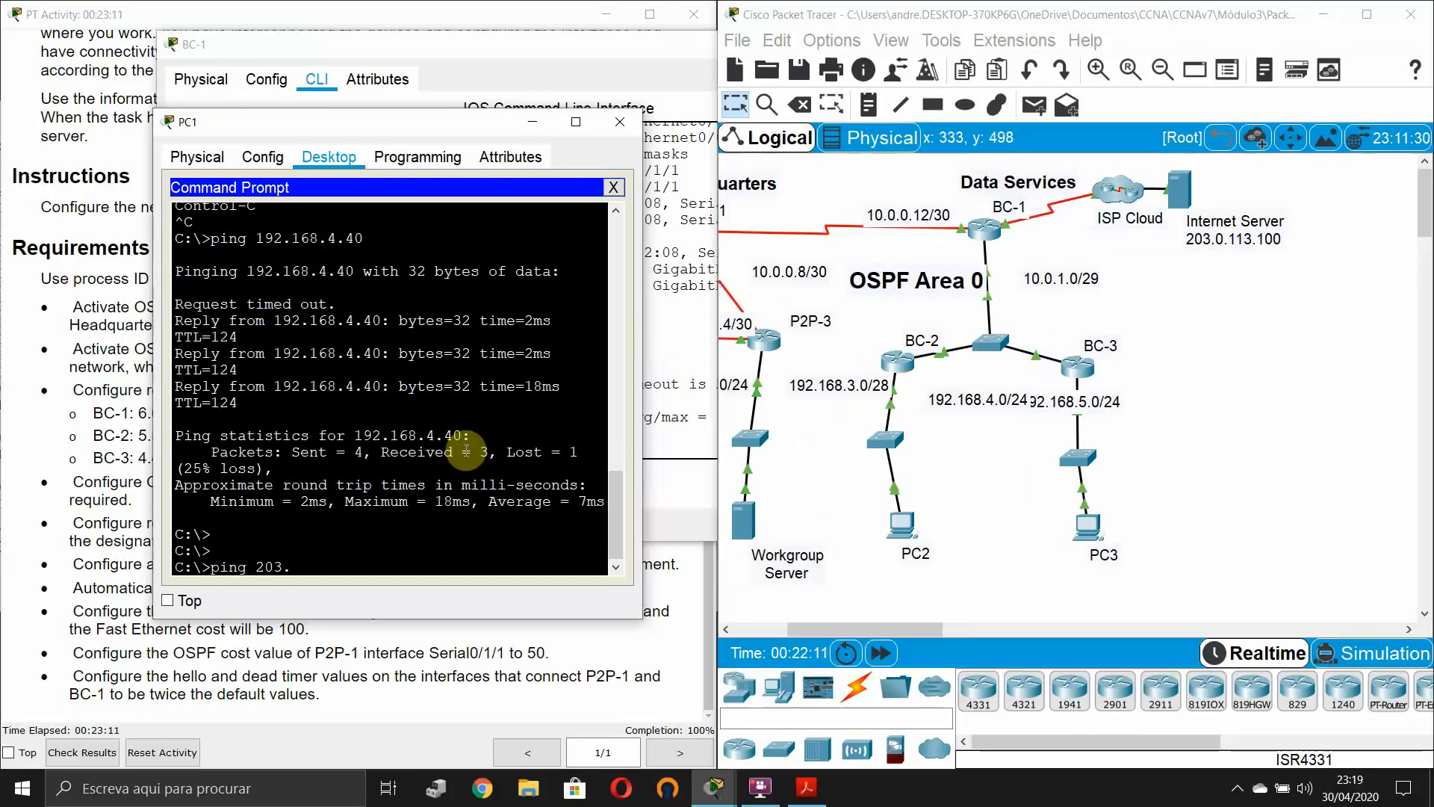
text(0.113.100)
key(Return)
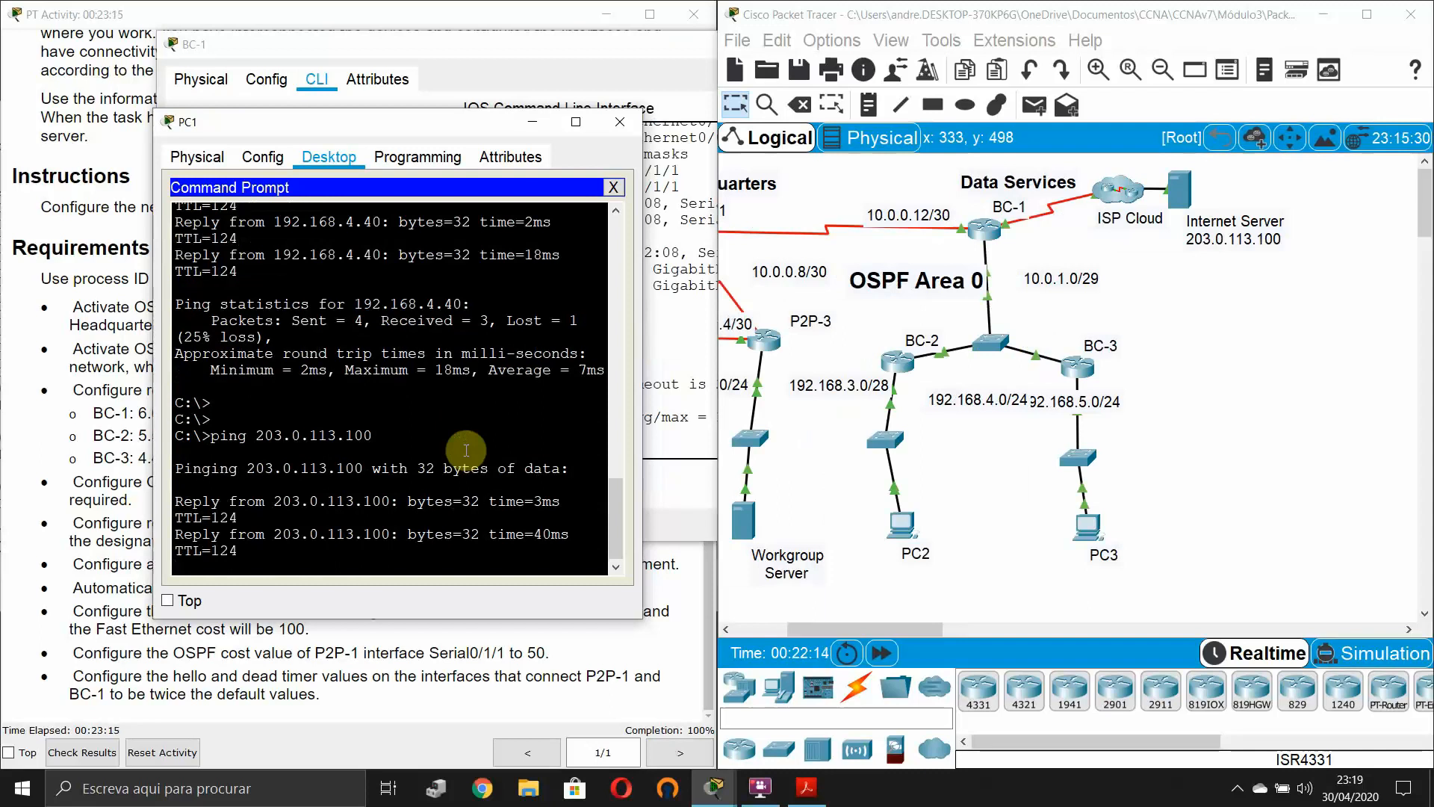
- Review PC1's ping history from the first attempt to 203.0.113.100 through the latest one, locating PC1 and the Internet Server in the topology
drag(617, 529, 605, 254)
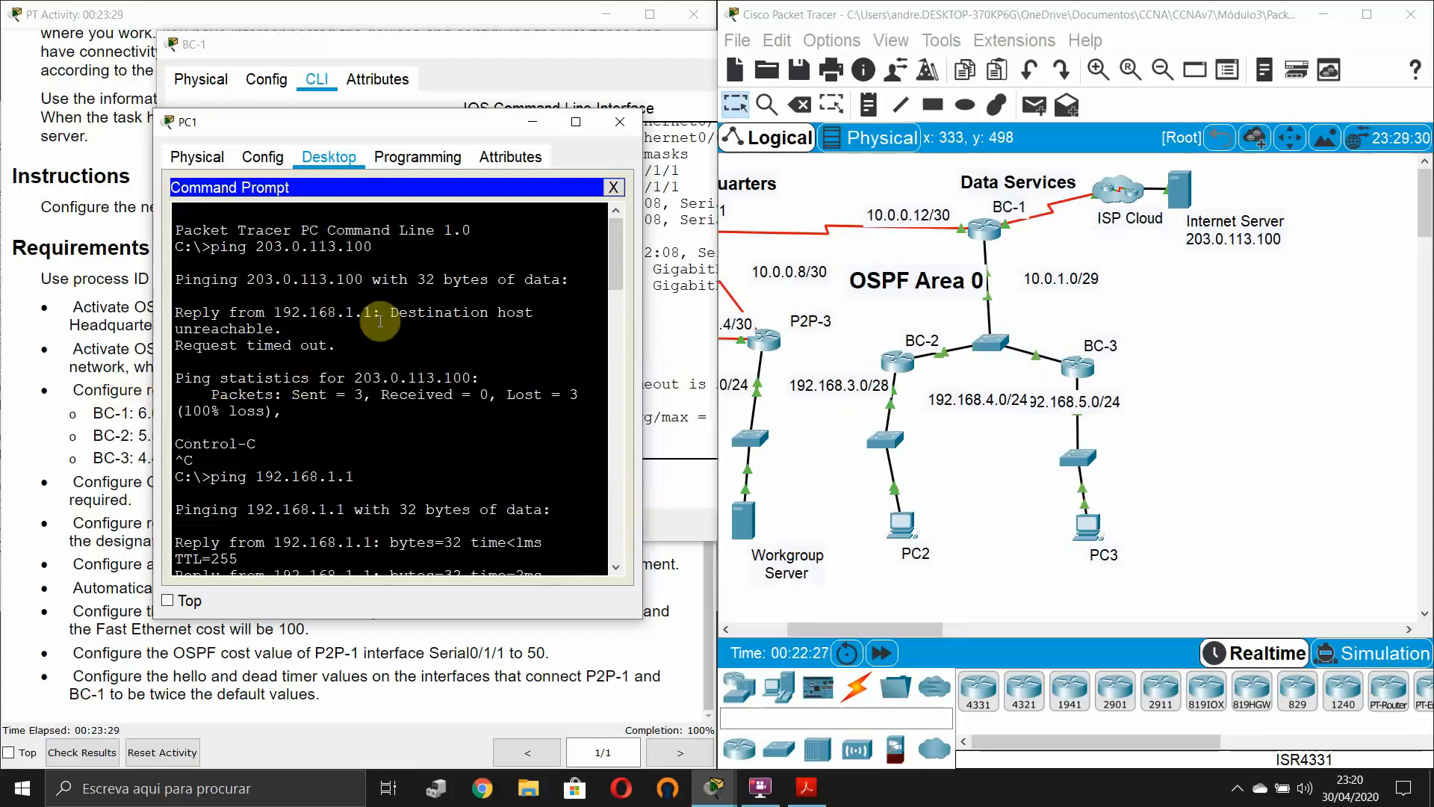
scroll(236, 369, down, 2)
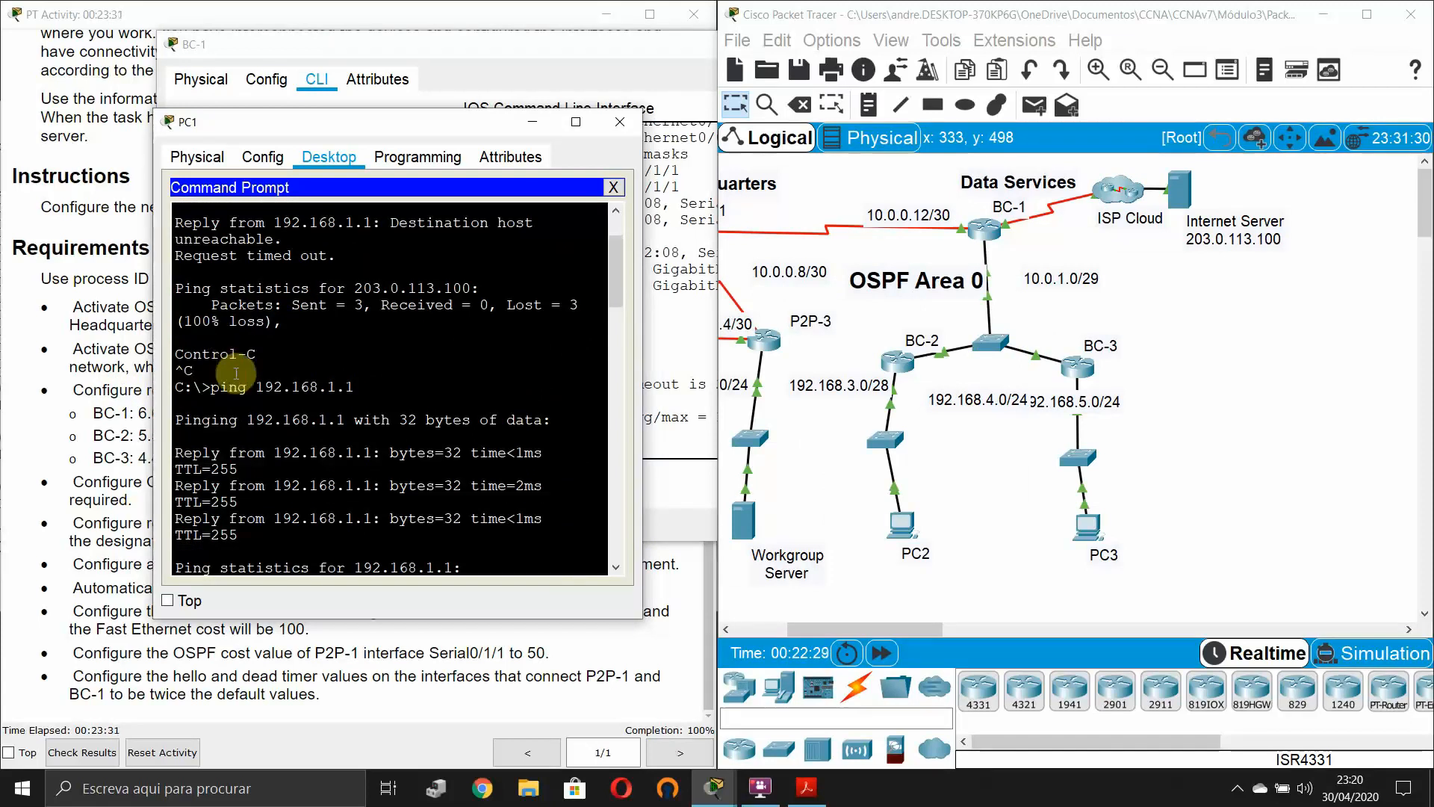
drag(916, 629, 786, 629)
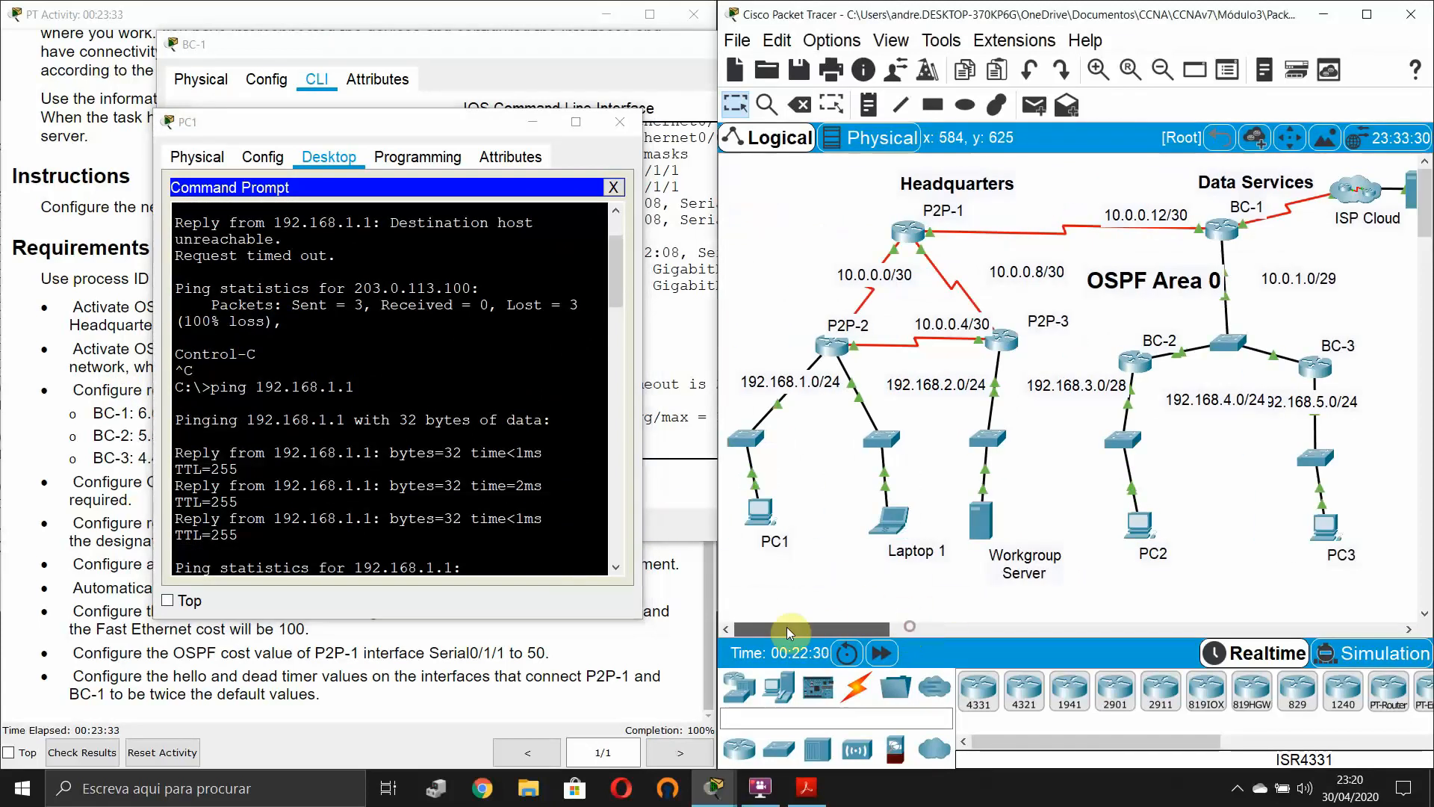
click(774, 521)
scroll(306, 418, up, 2)
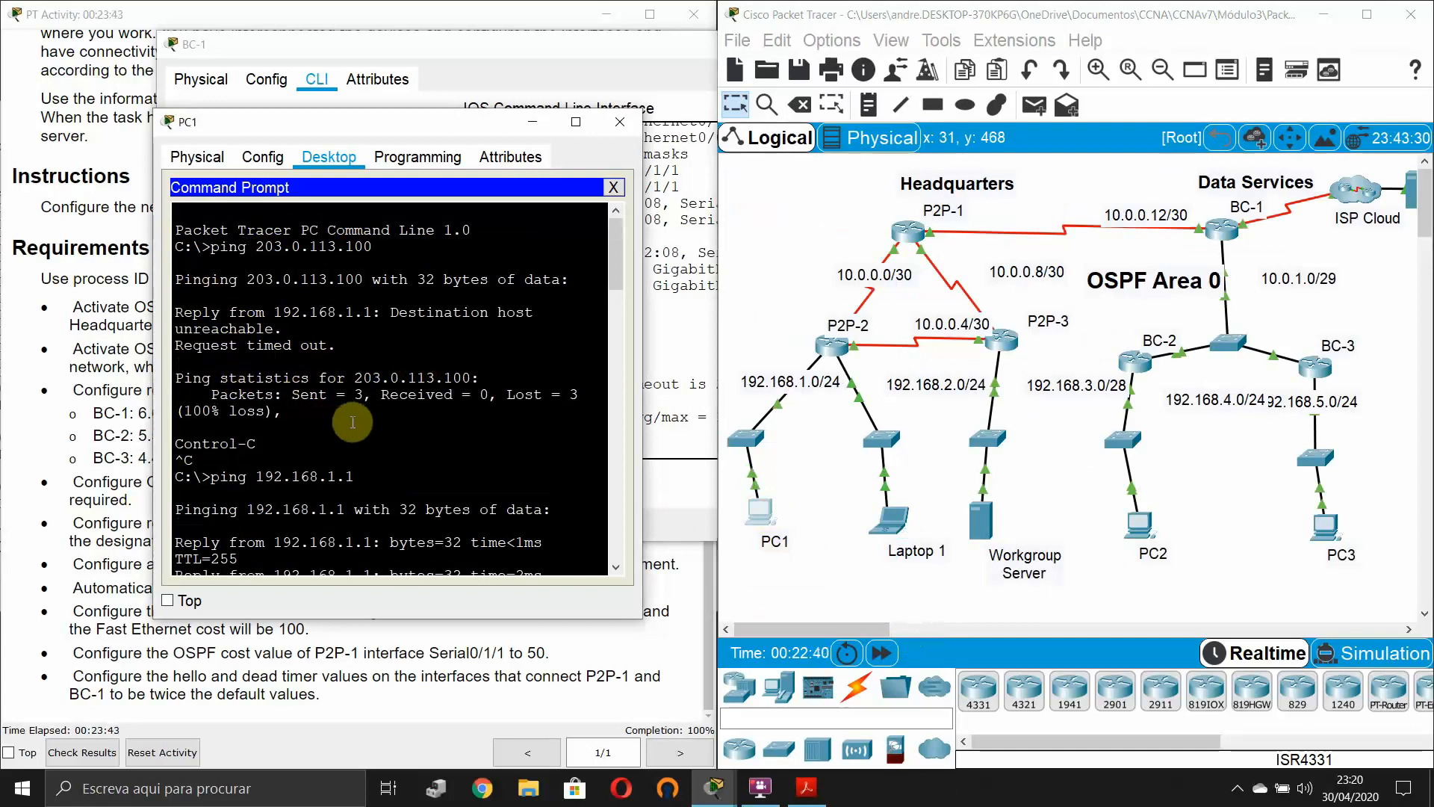
scroll(366, 423, down, 6)
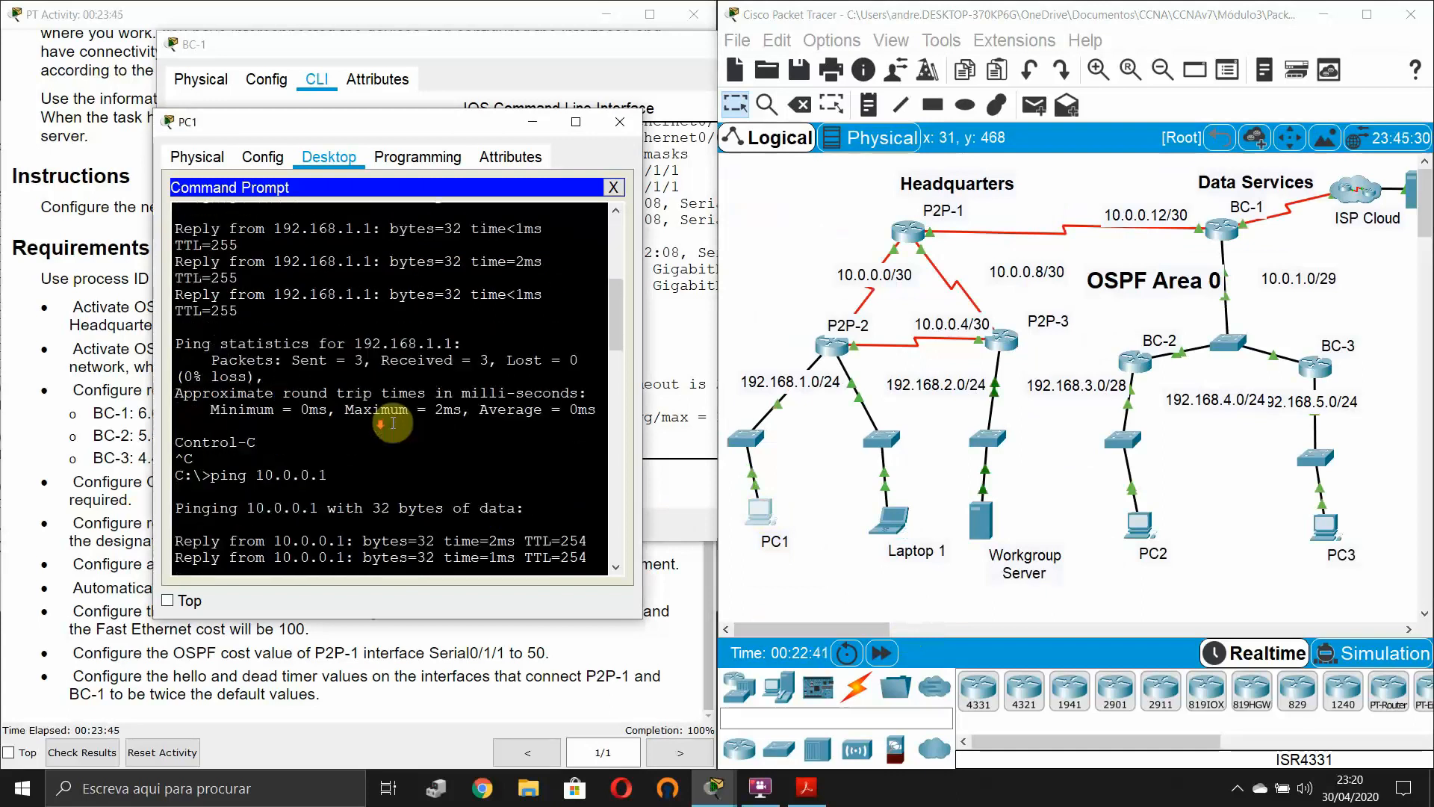
scroll(392, 423, down, 8)
scroll(419, 448, up, 5)
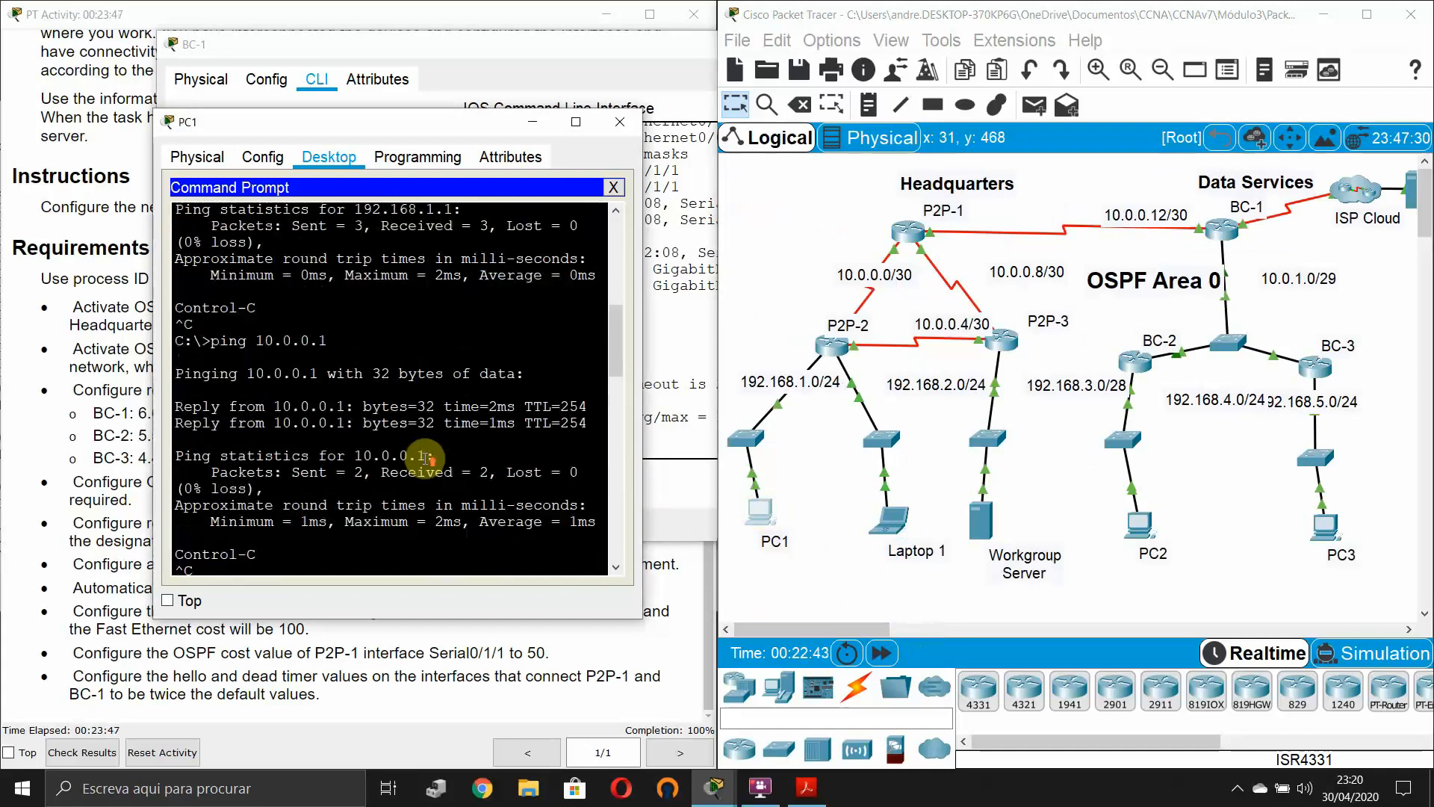
scroll(426, 457, up, 10)
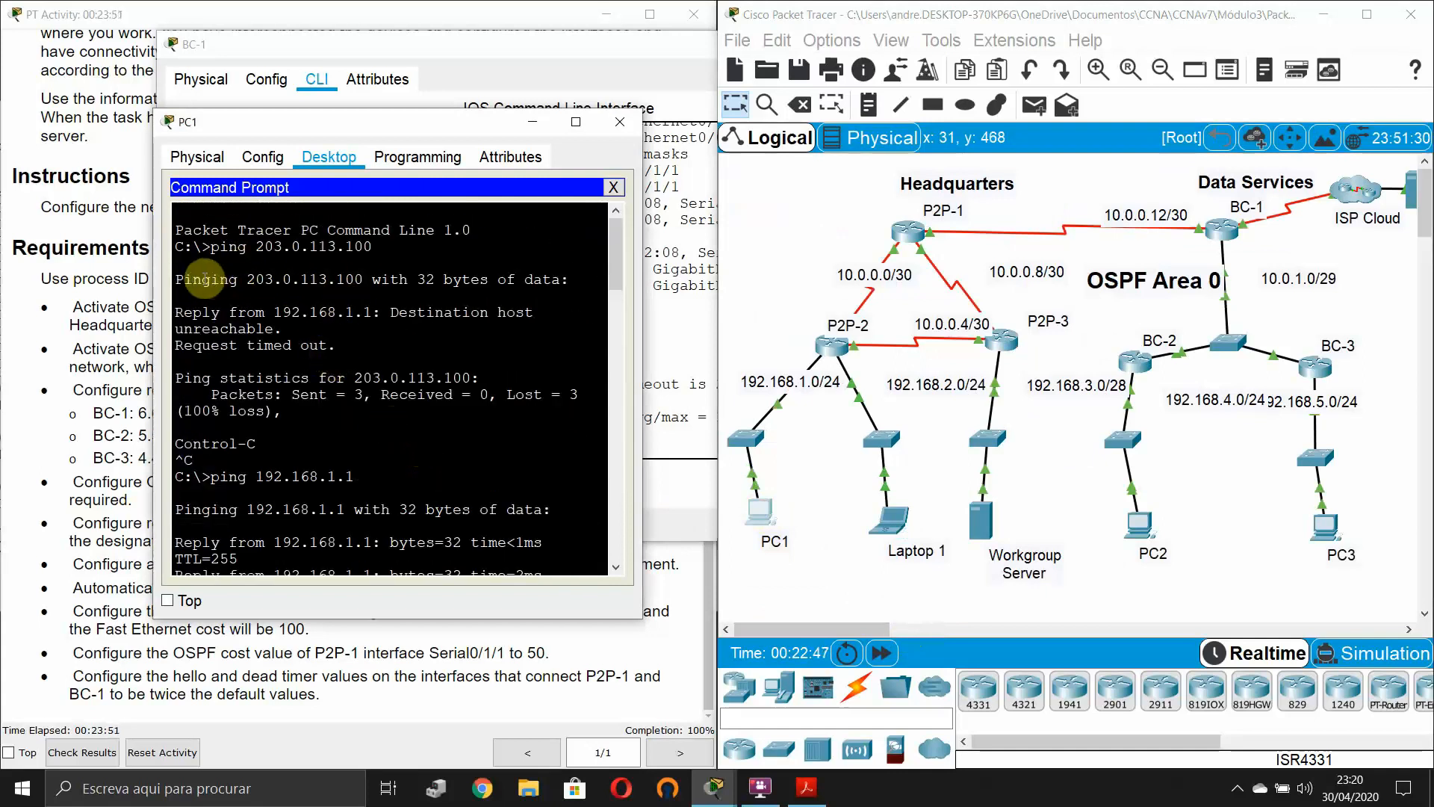
drag(210, 279, 364, 280)
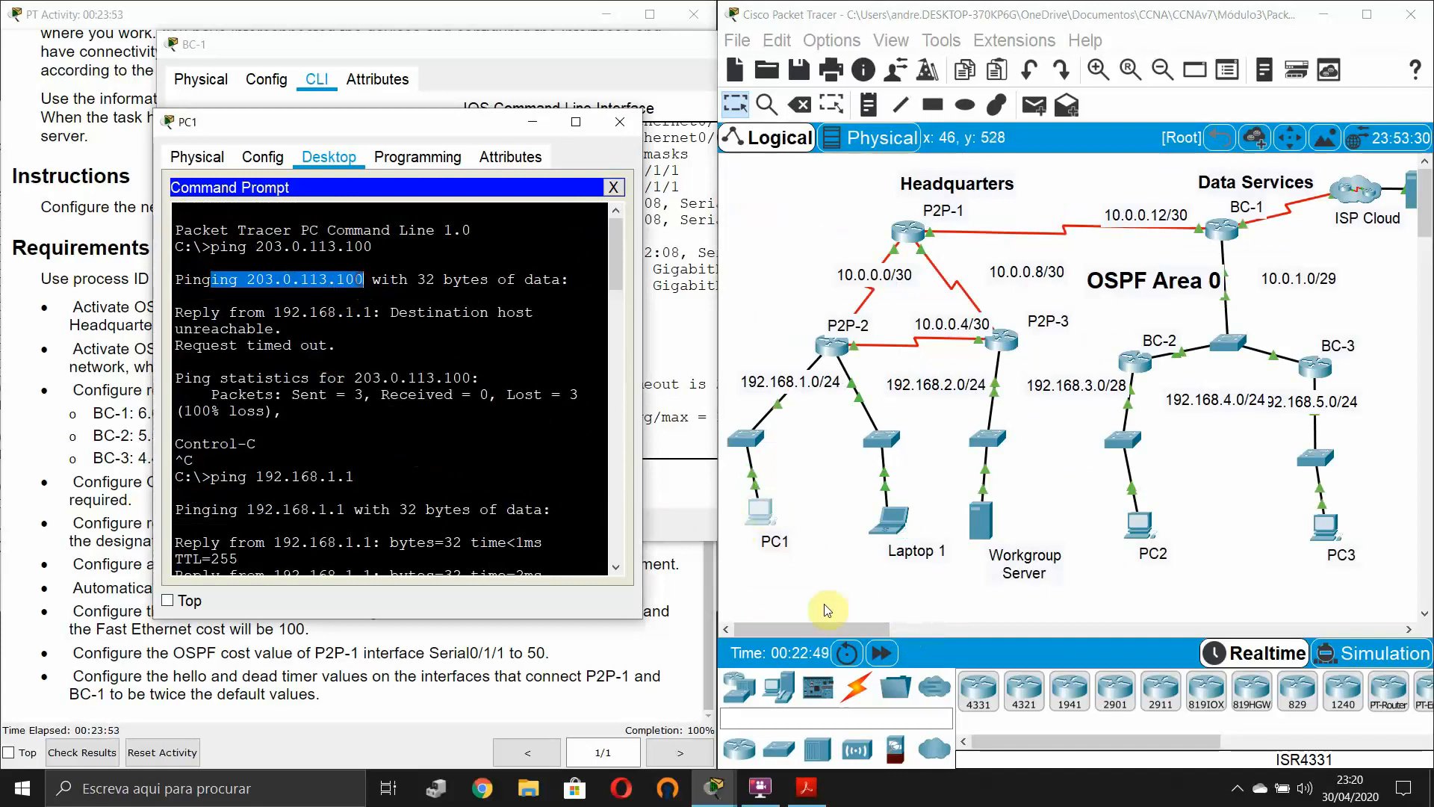
drag(842, 623, 891, 613)
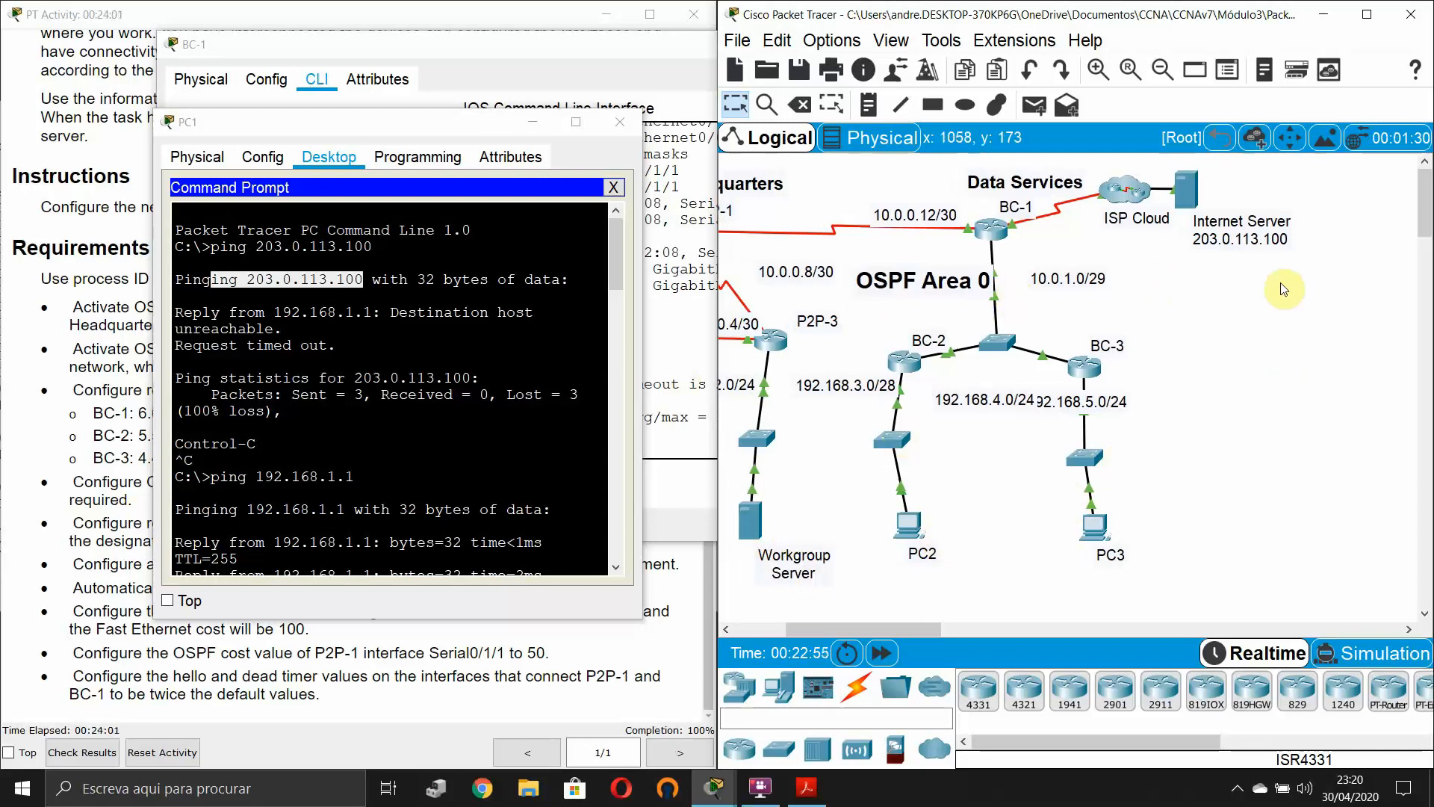
click(312, 305)
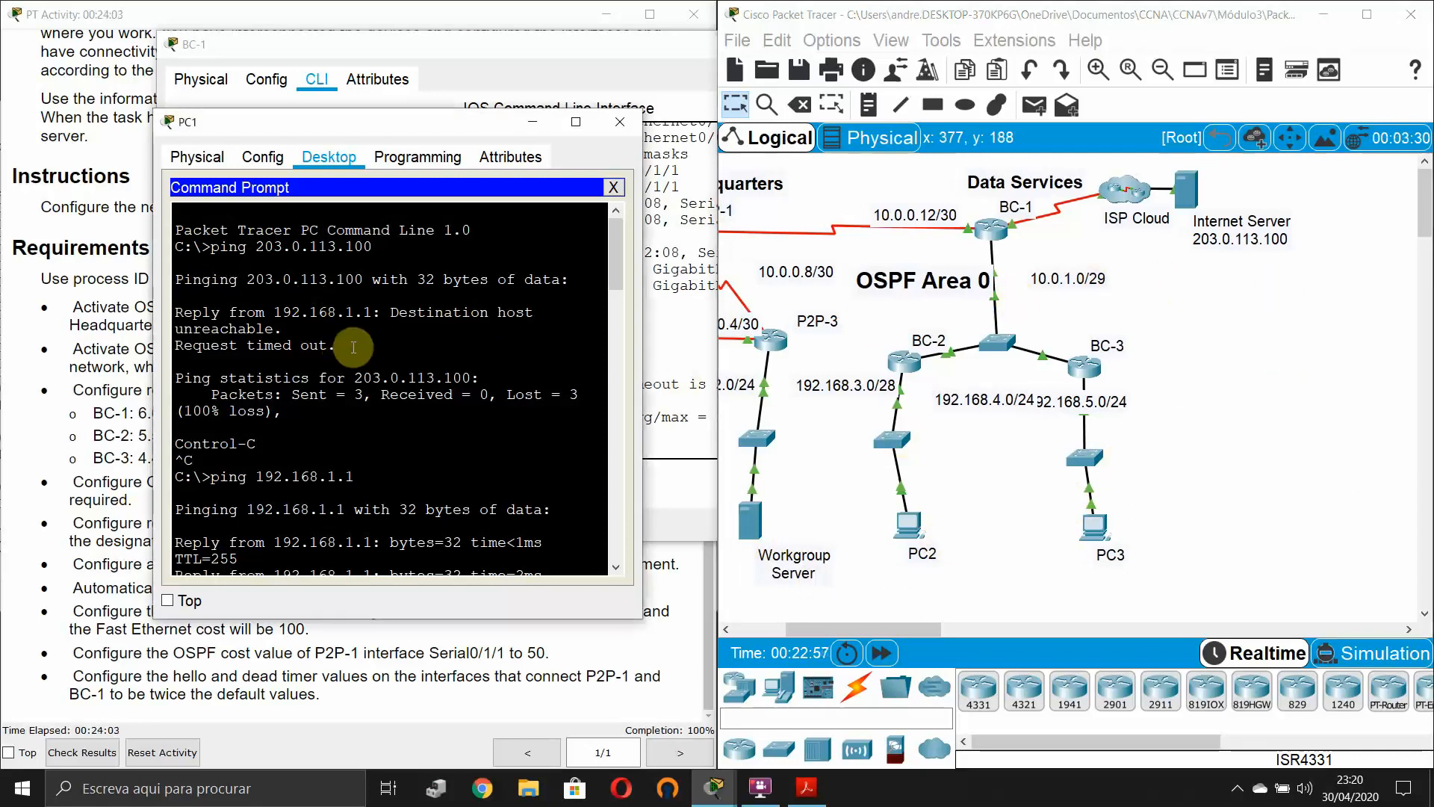
click(274, 281)
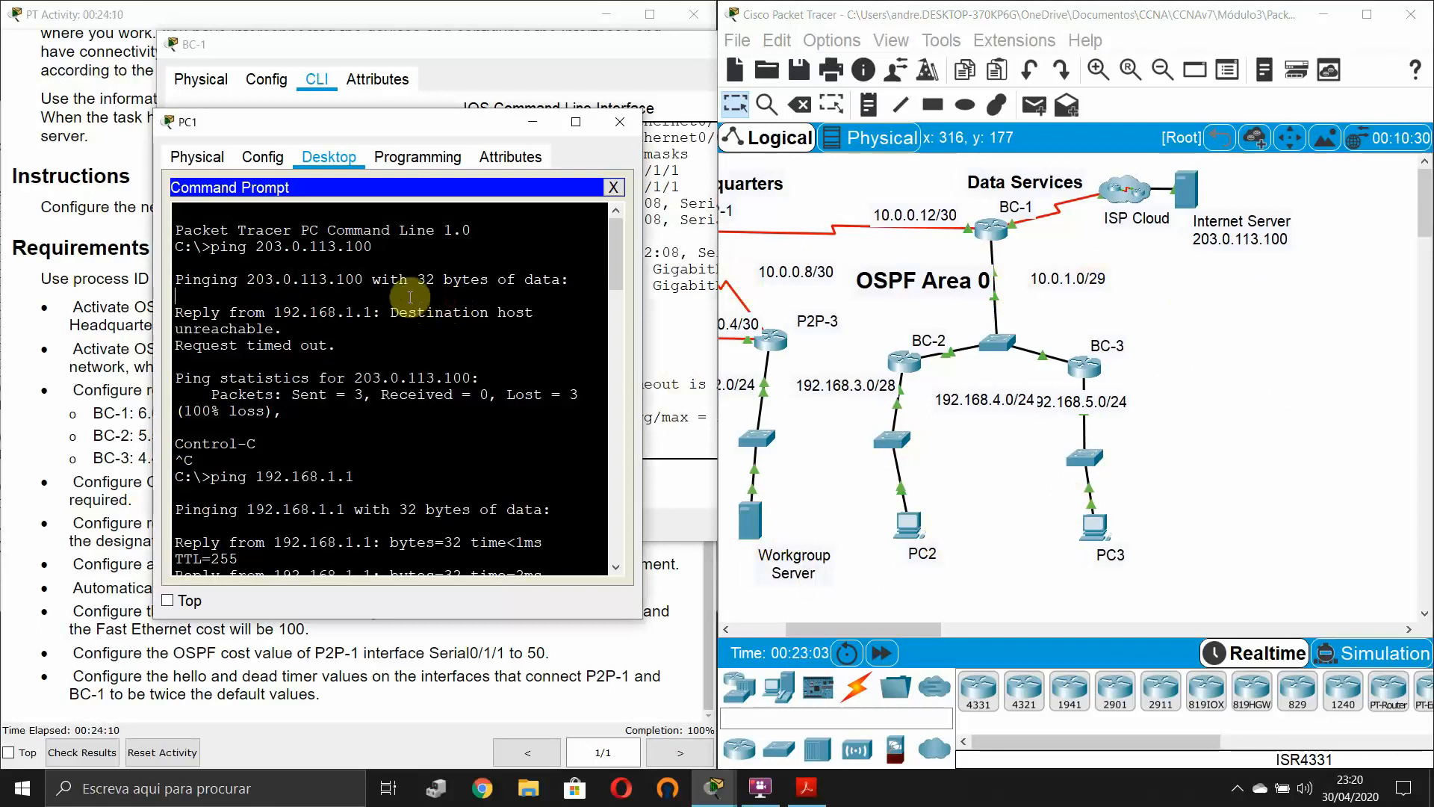
scroll(407, 306, down, 2)
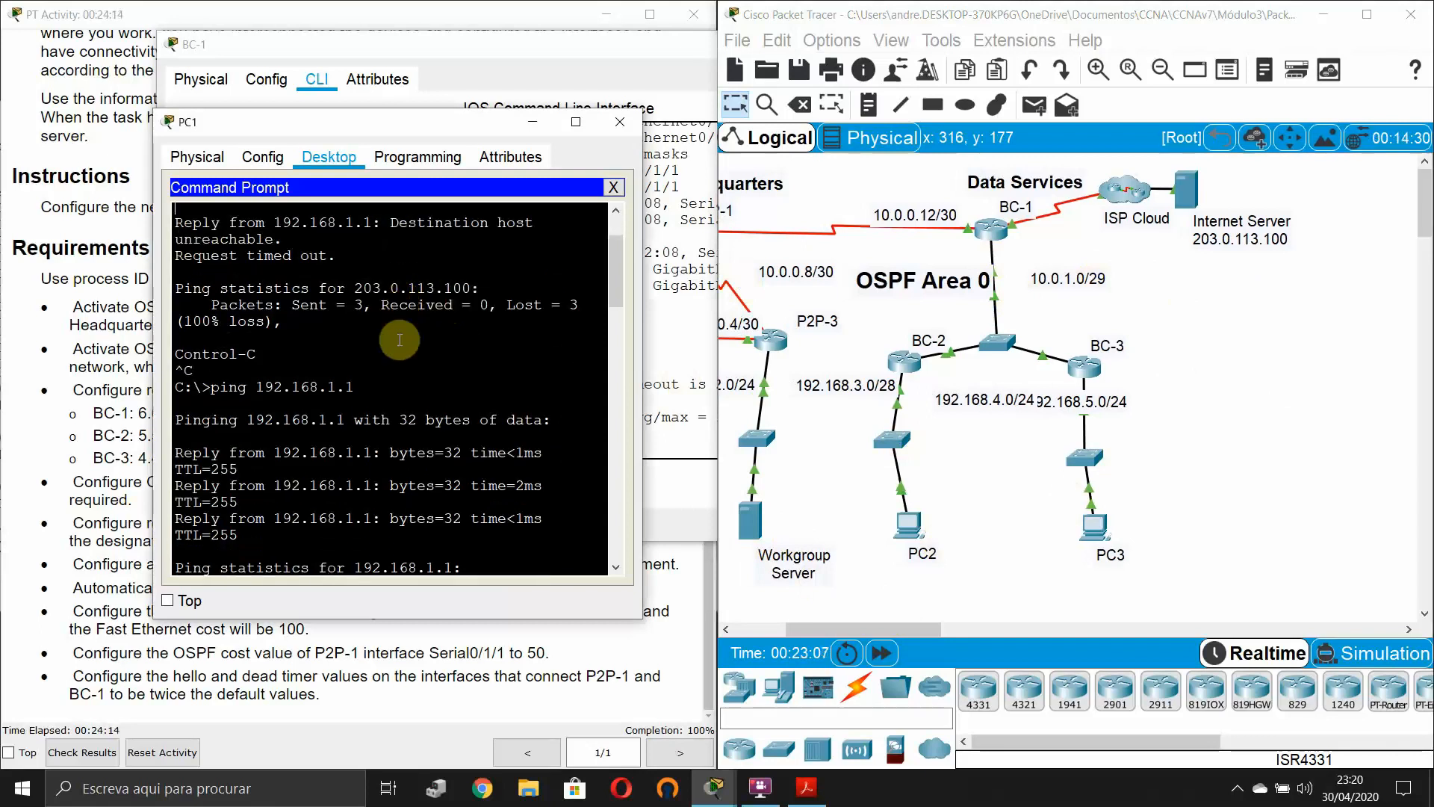
scroll(400, 340, up, 1)
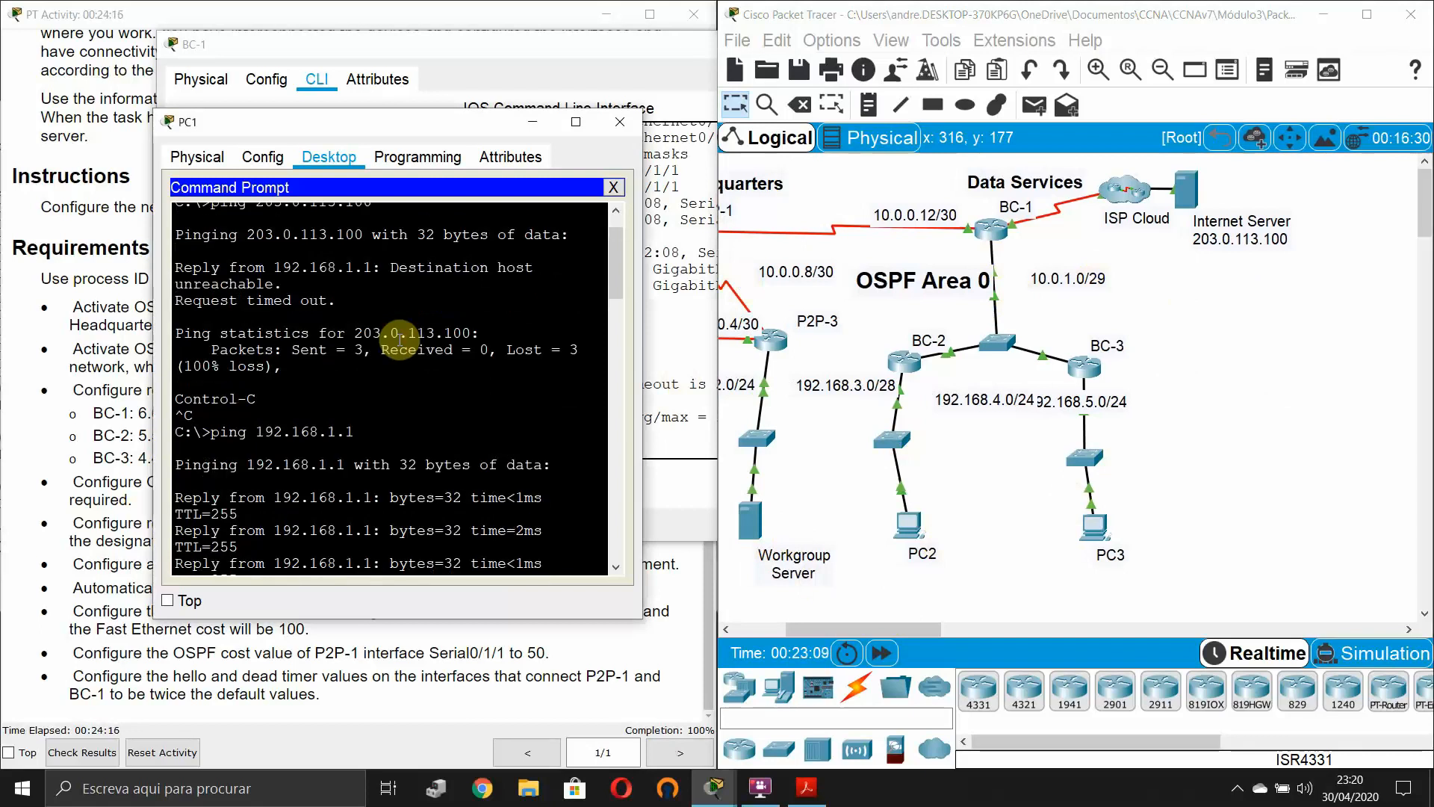
scroll(400, 339, up, 1)
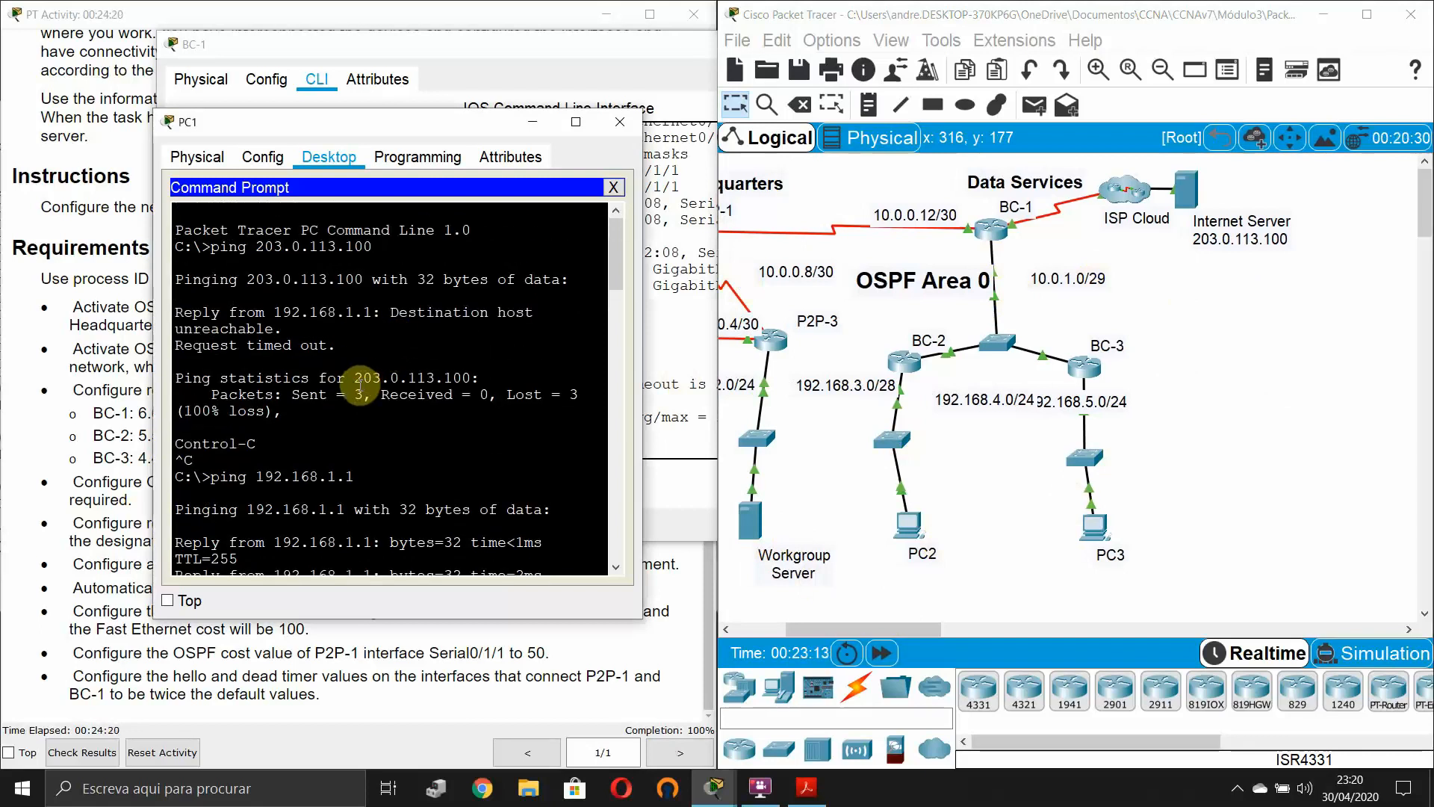
scroll(359, 385, down, 20)
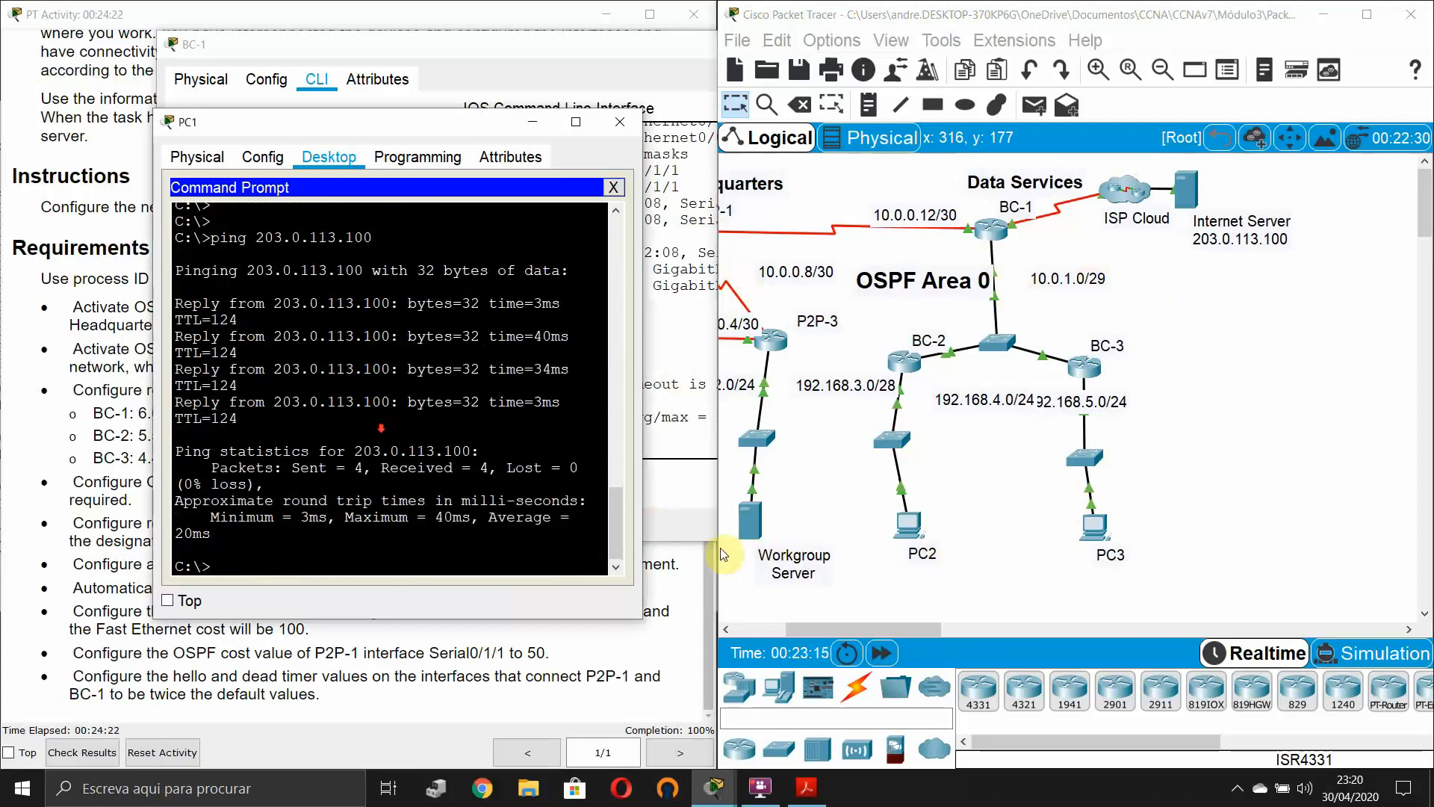
- Ping the Internet Server at 203.0.113.100 from PC2's command prompt and return to the activity instructions
scroll(935, 624, left, 2)
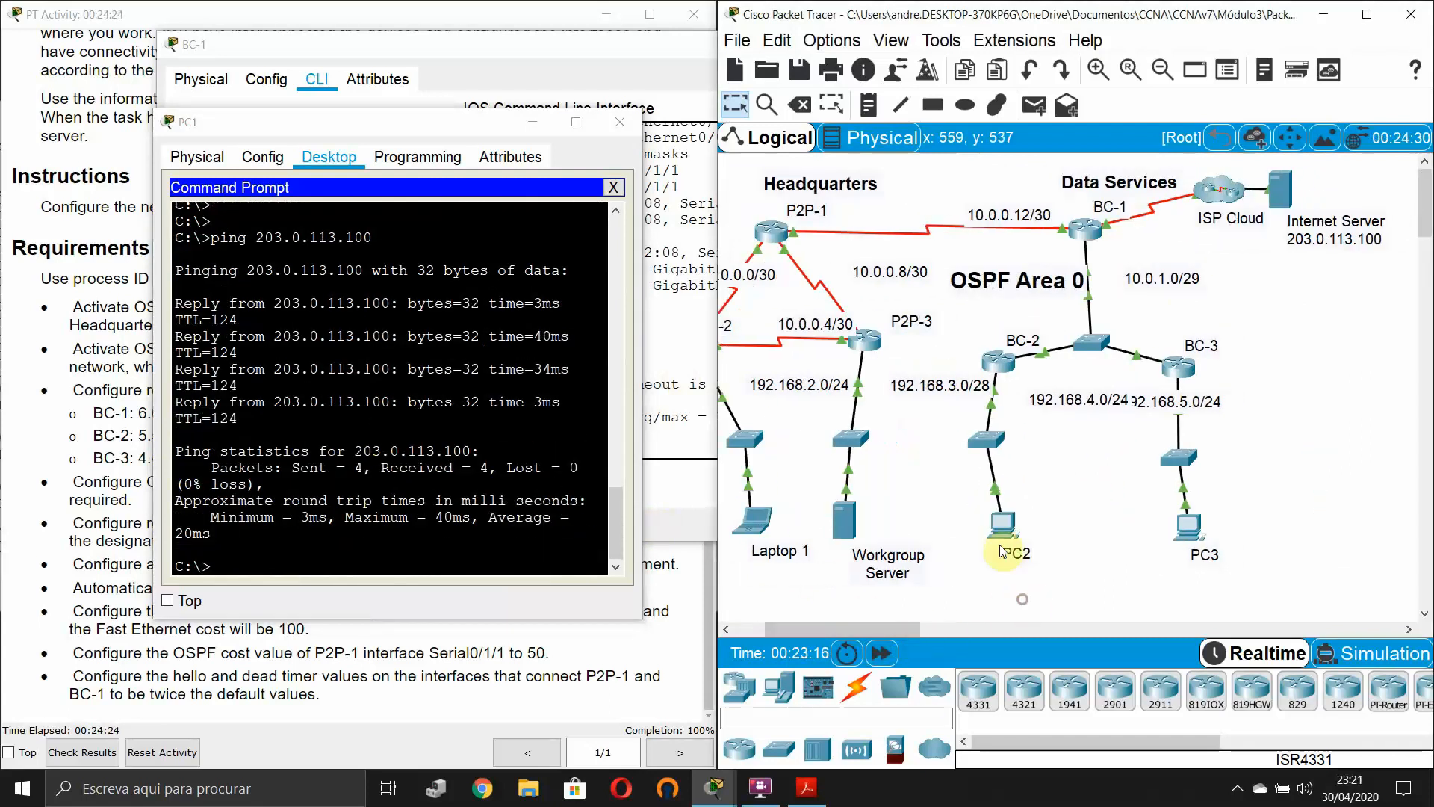
click(1003, 551)
click(1204, 187)
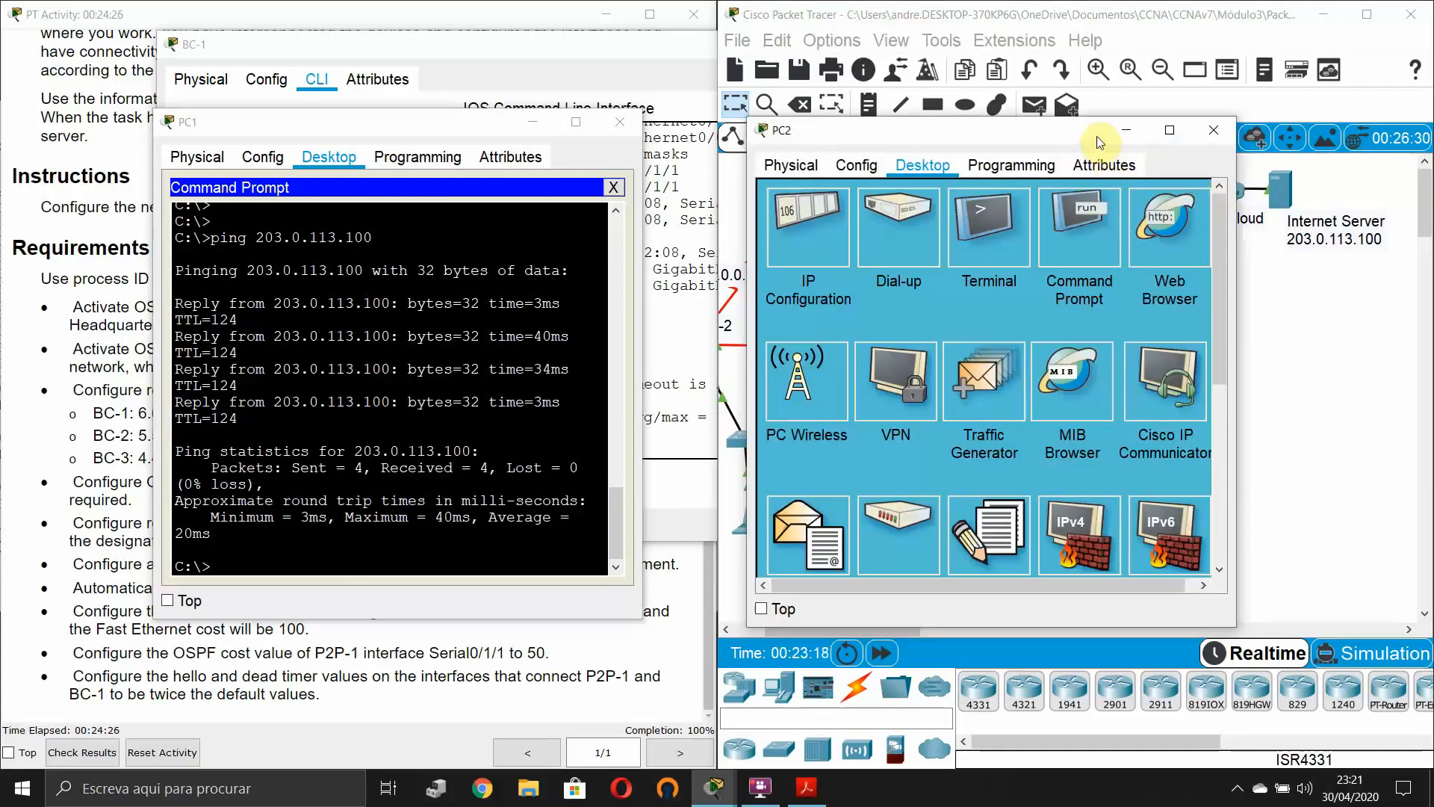
drag(1099, 142, 537, 139)
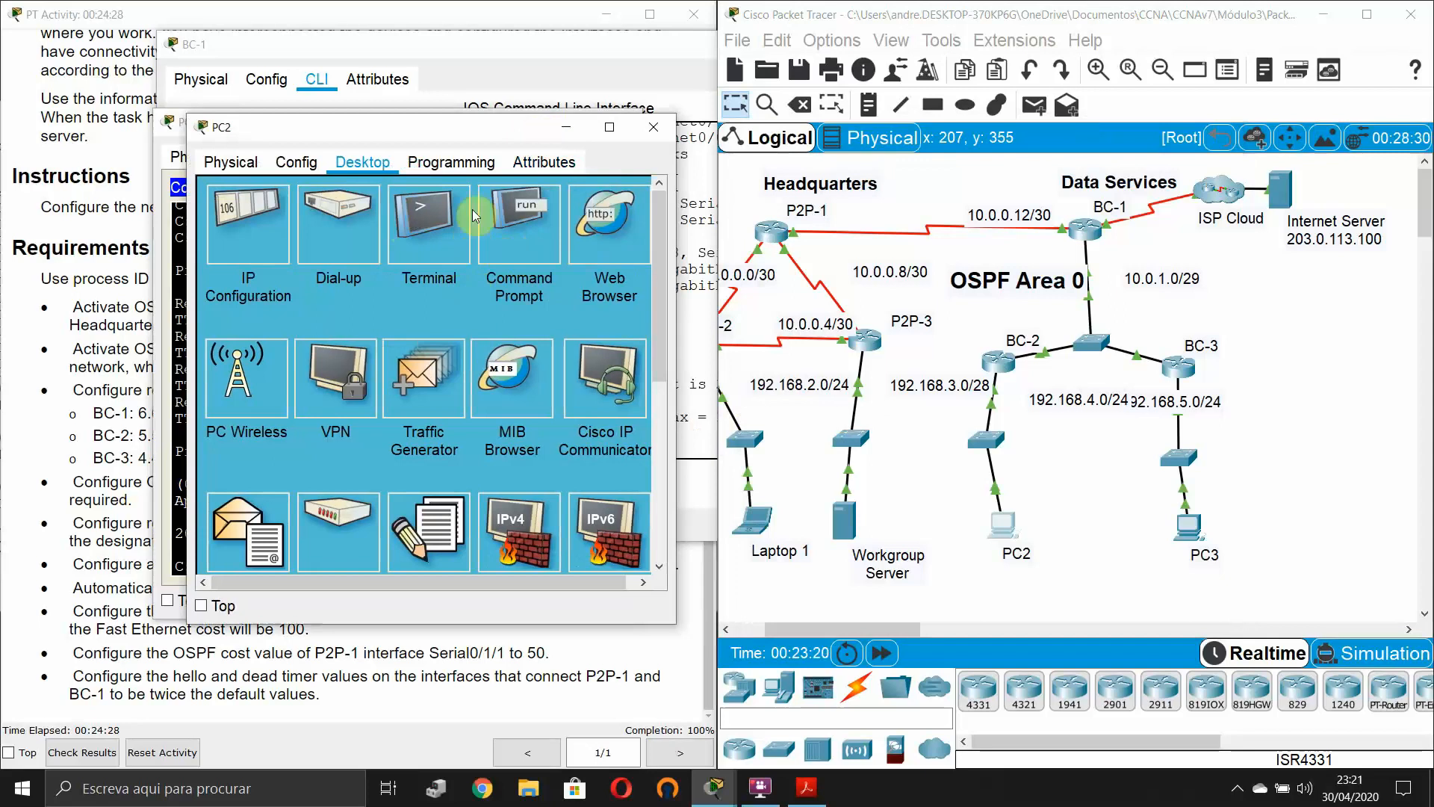
click(527, 223)
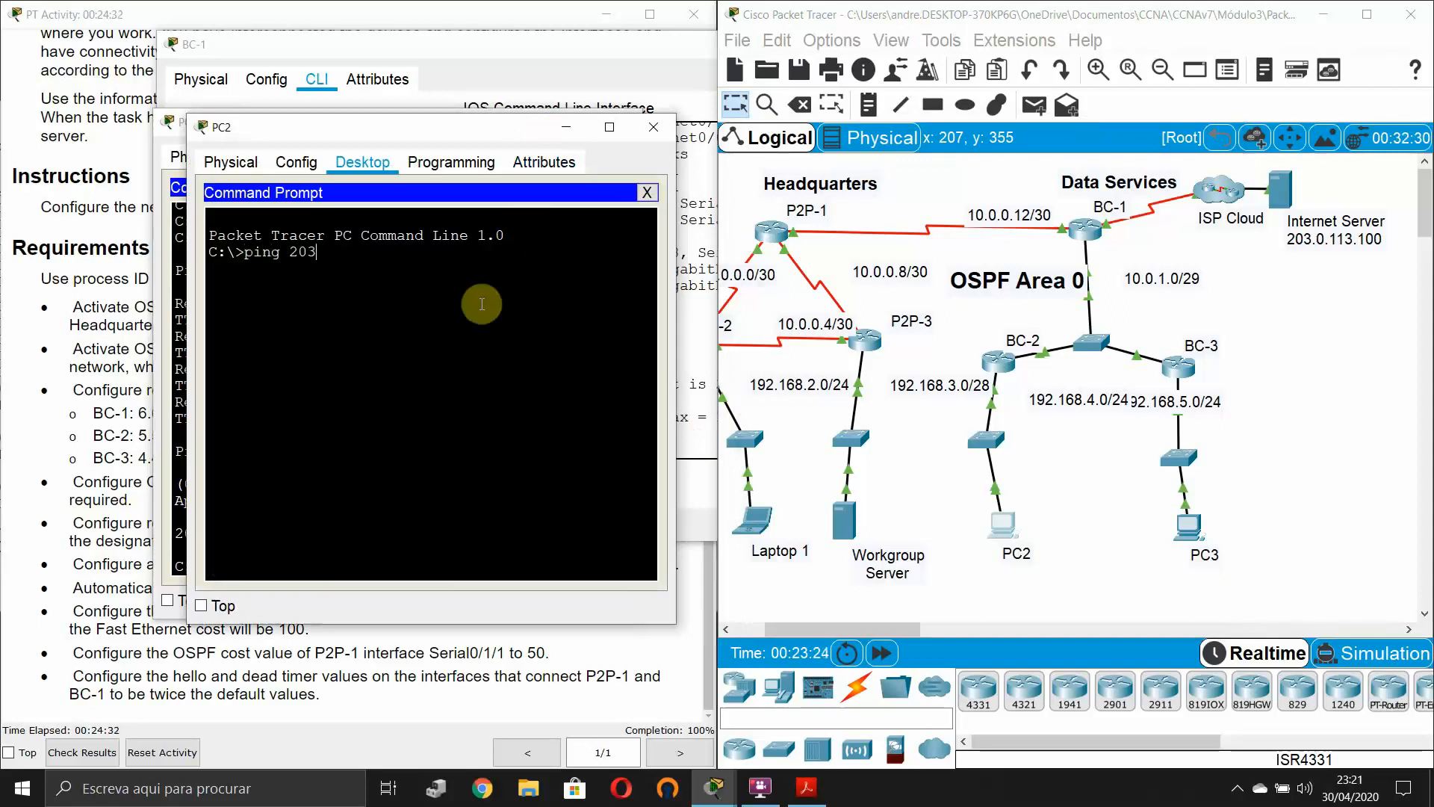
text(ping 203.0.113.100)
key(Return)
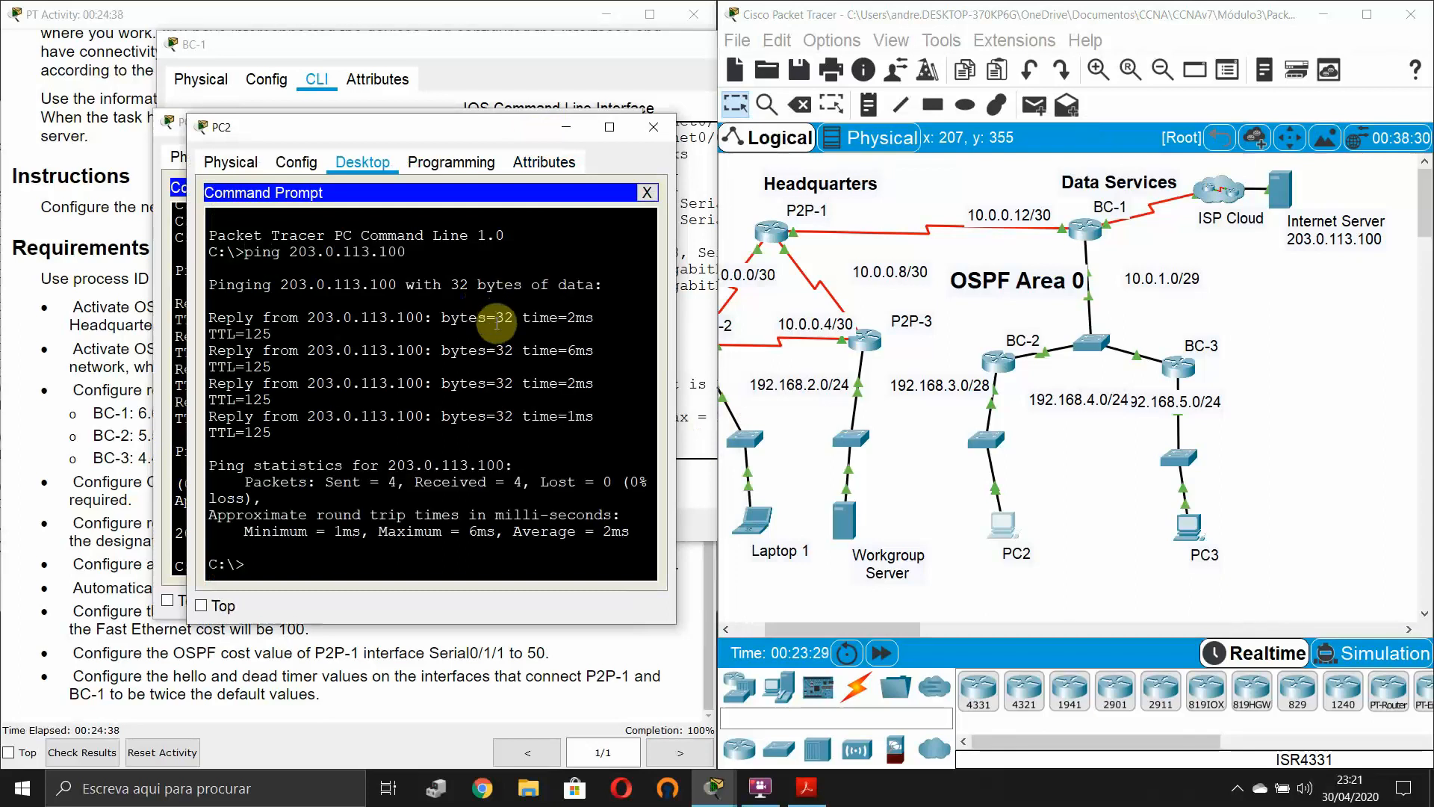
click(524, 16)
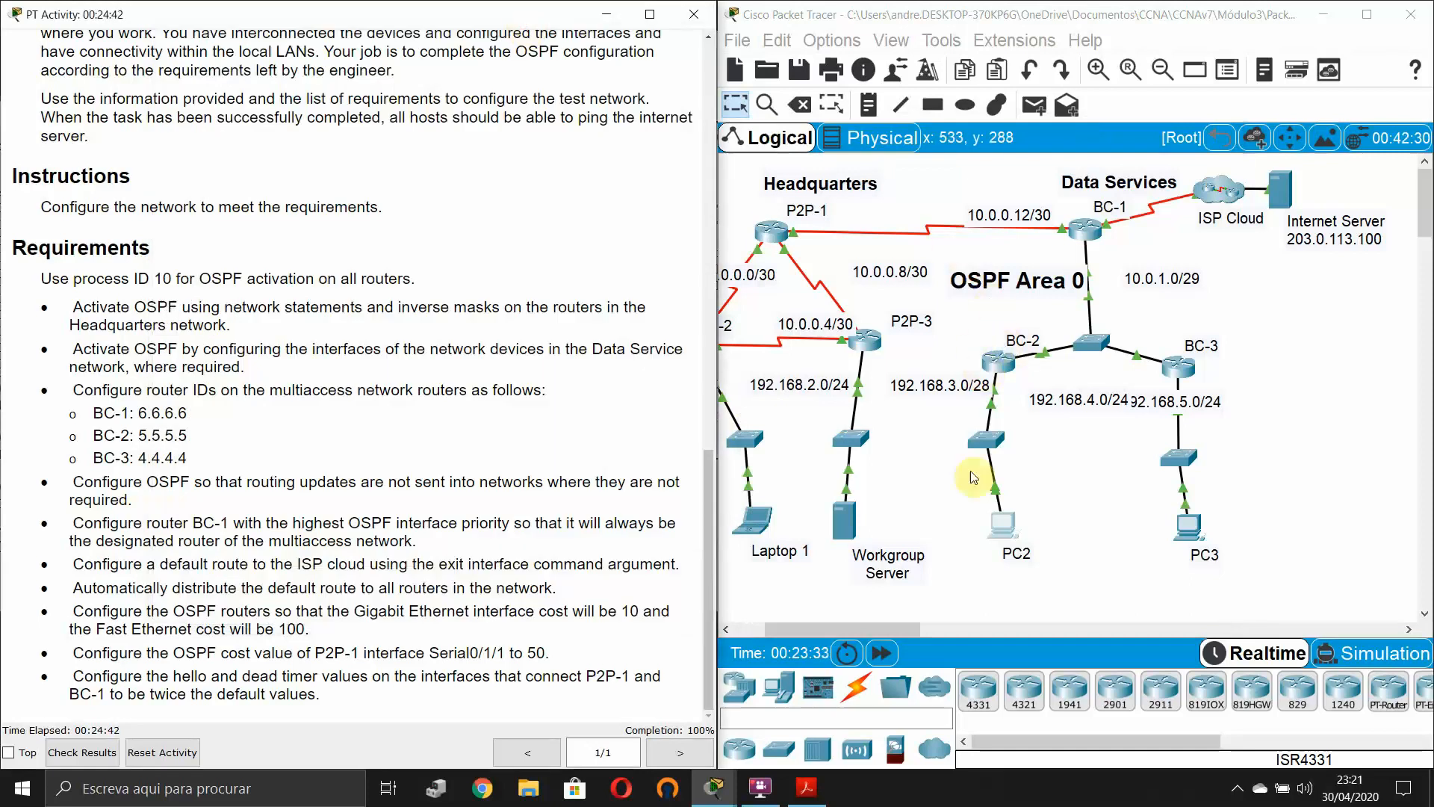
mouse_move(761, 789)
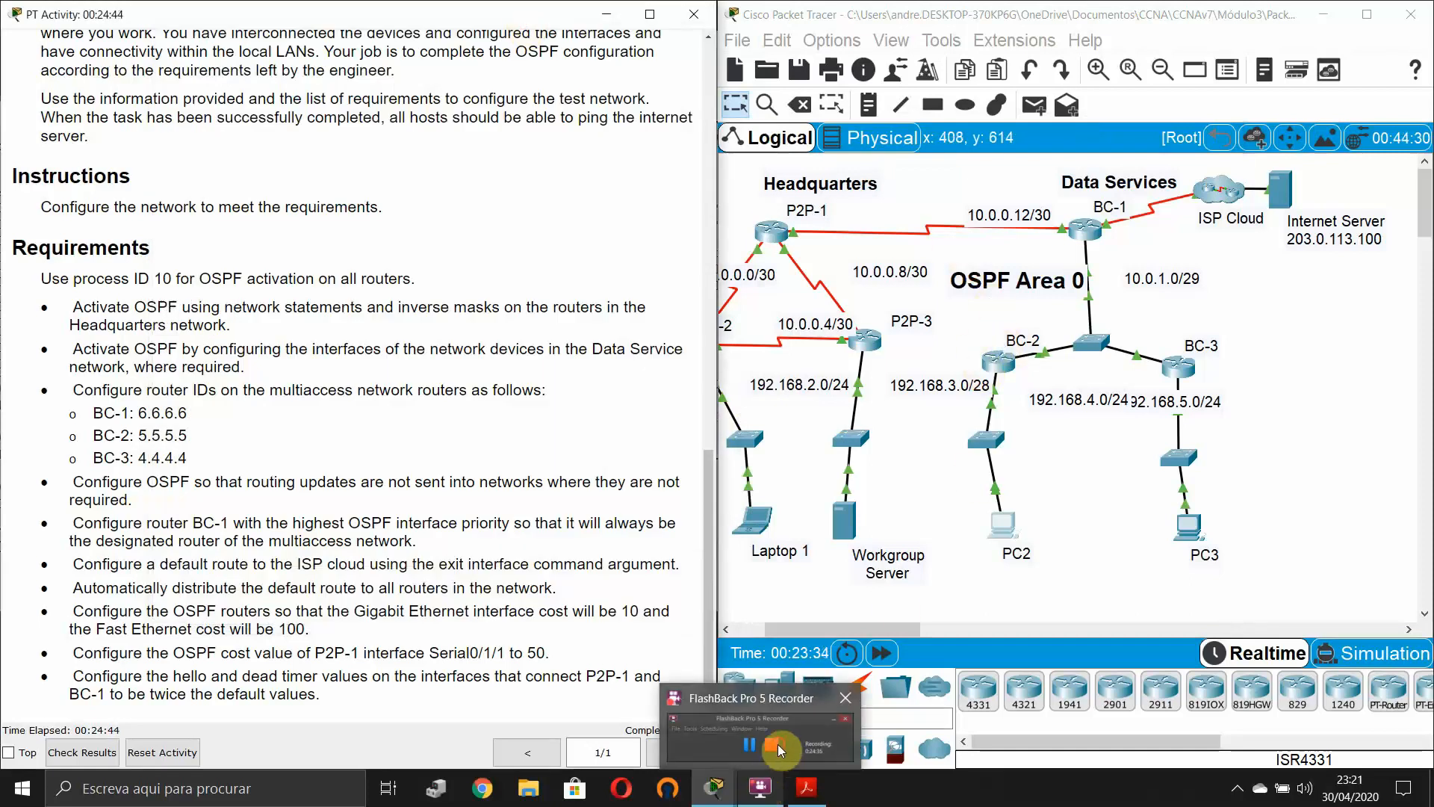